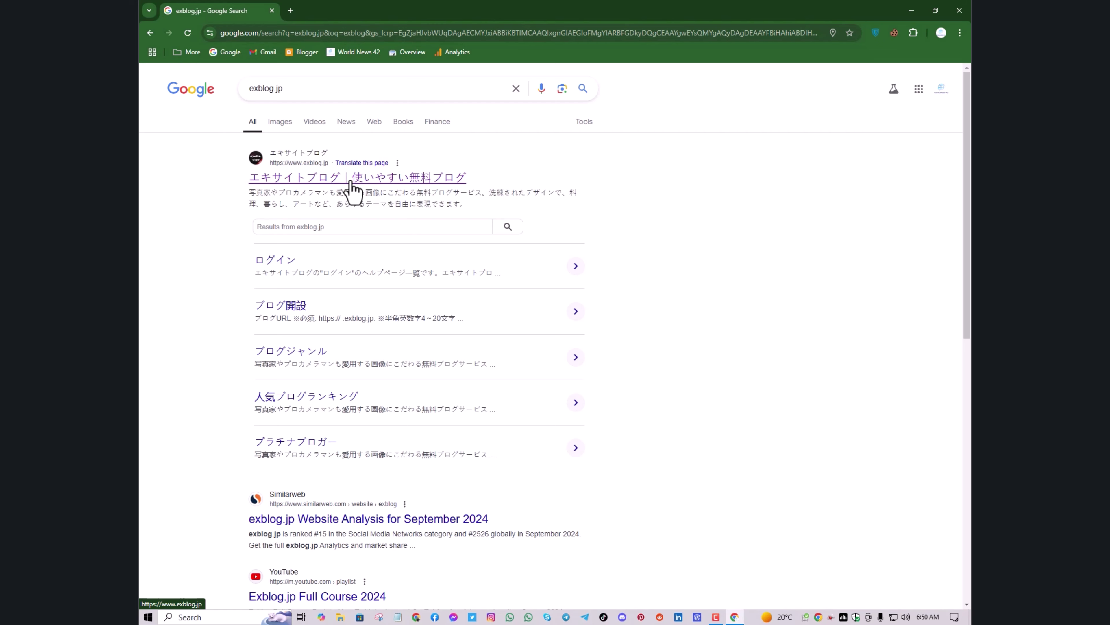
# Open the exblog.jp result, translate the page into English, and go to the Excite ID registration form
pyautogui.click(352, 191)
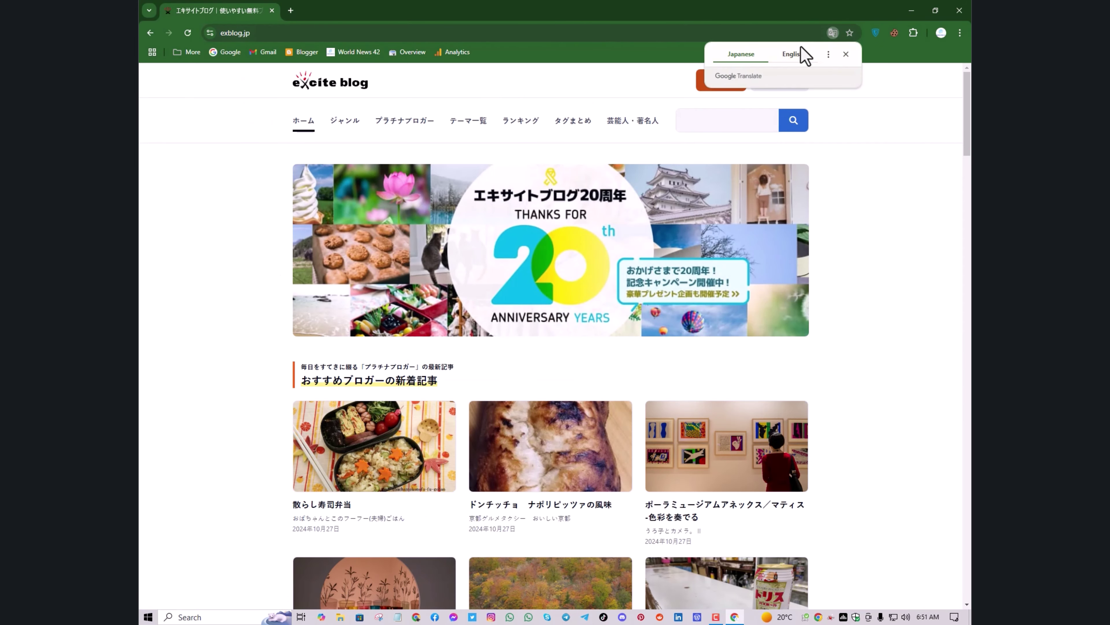
pyautogui.click(802, 52)
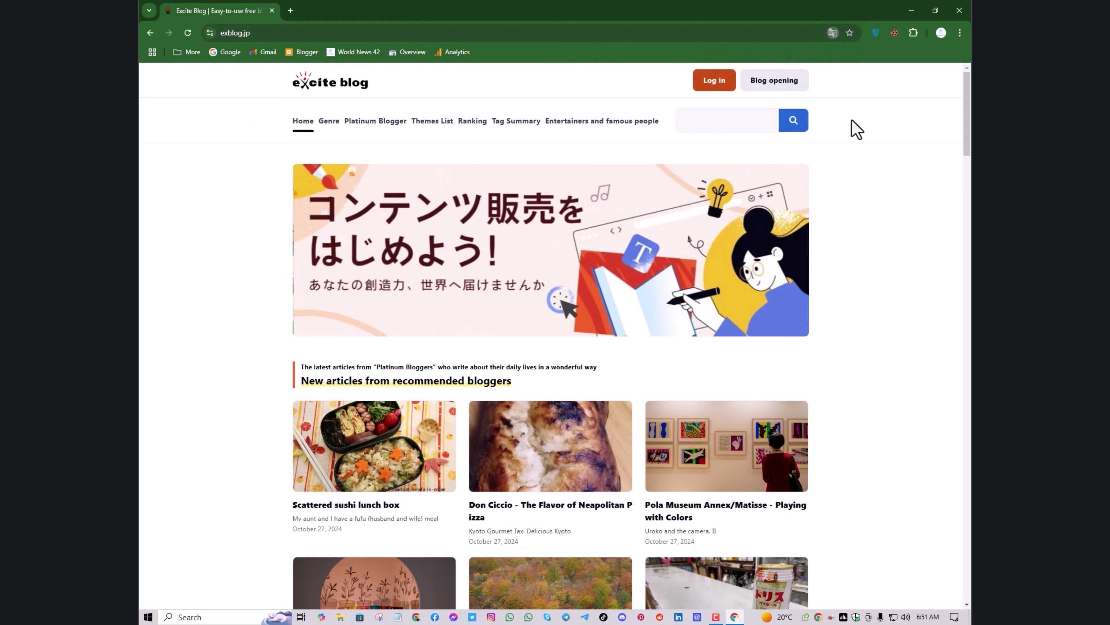
pyautogui.click(698, 82)
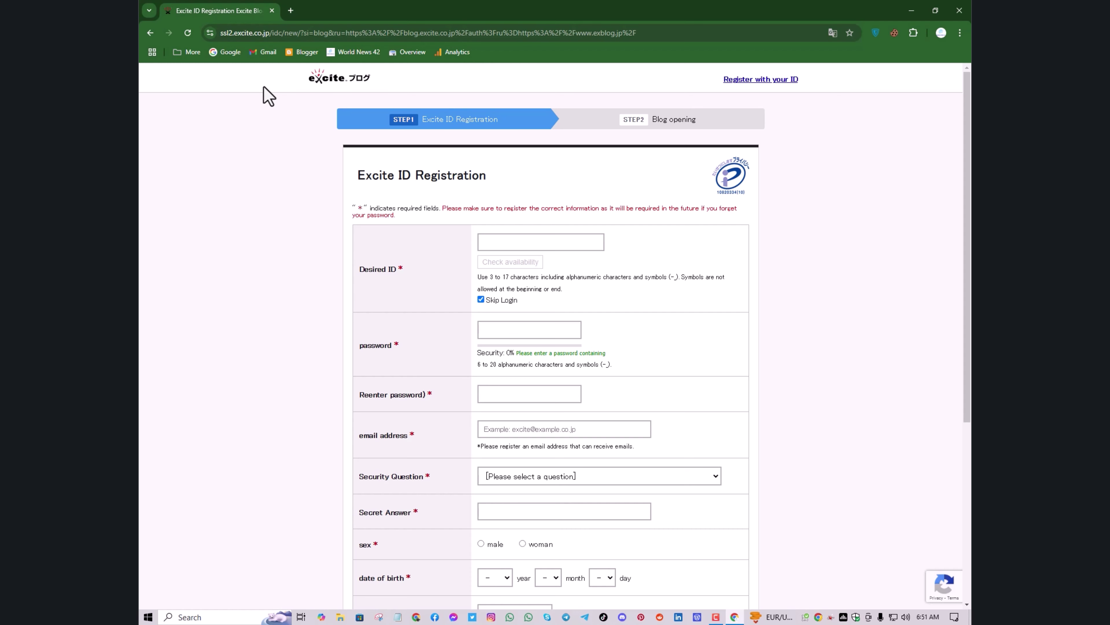
# In a new tab, search for a translate extension and open Google Translate's Web Store page
pyautogui.click(291, 10)
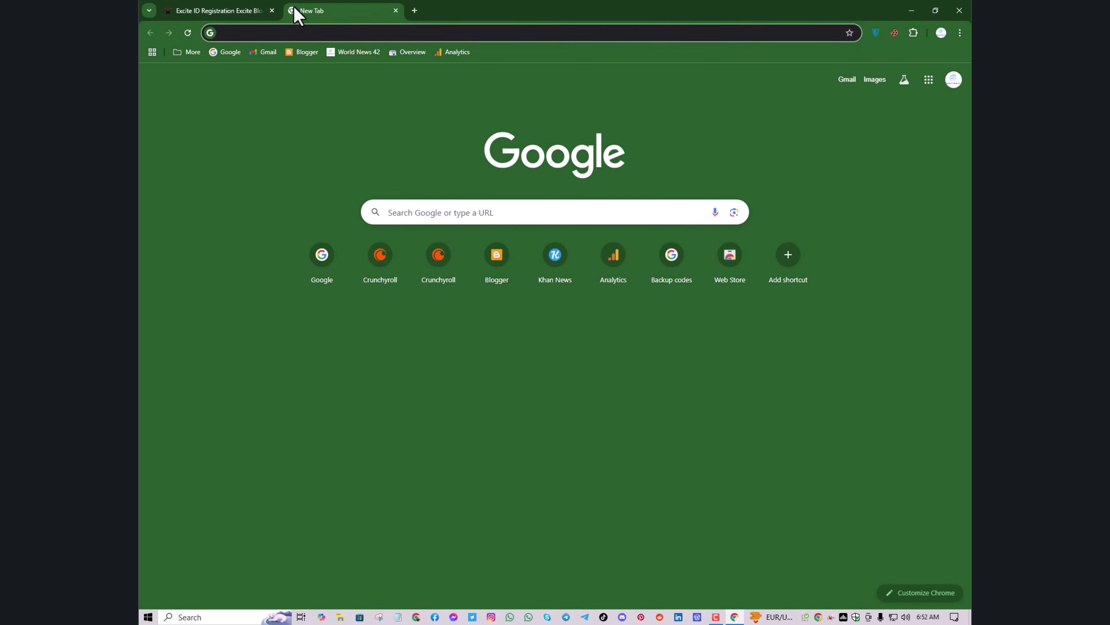
pyautogui.click(225, 52)
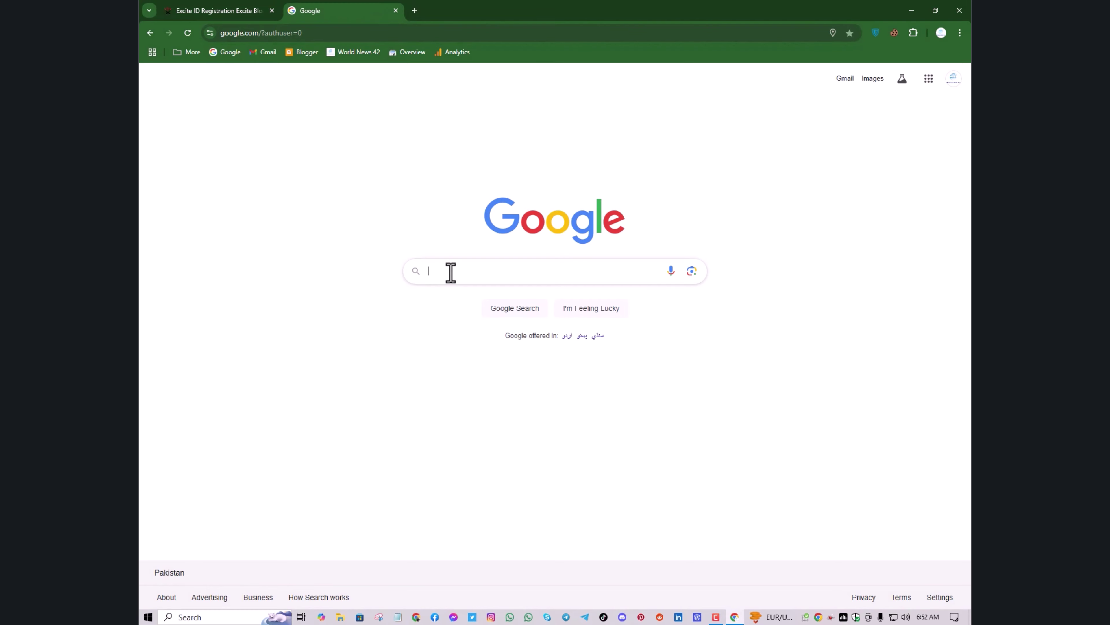
pyautogui.click(451, 272)
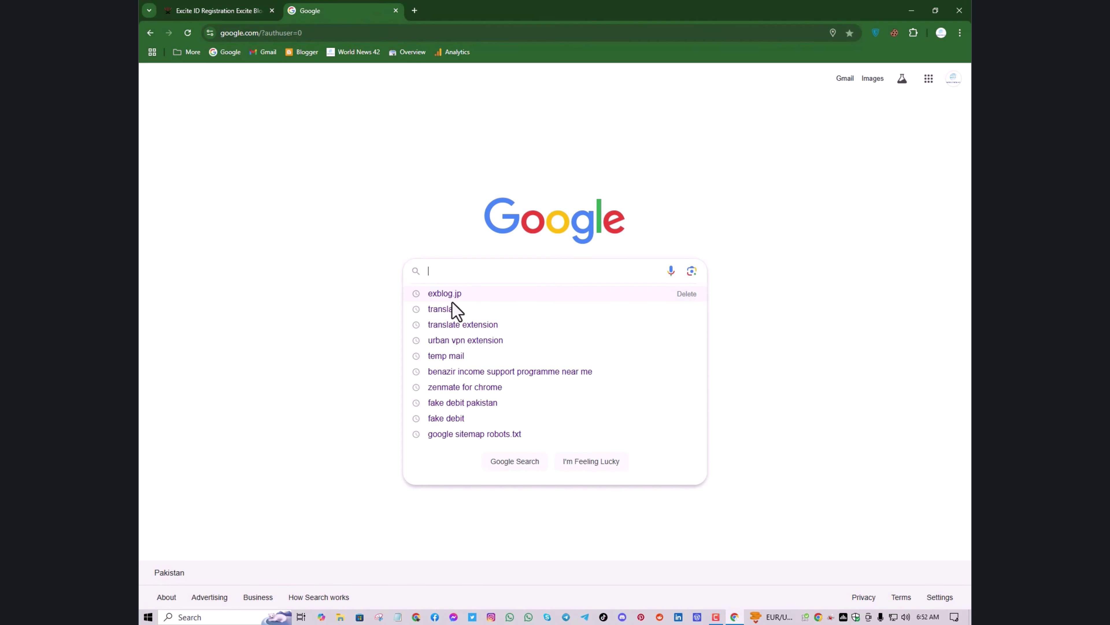
pyautogui.click(478, 325)
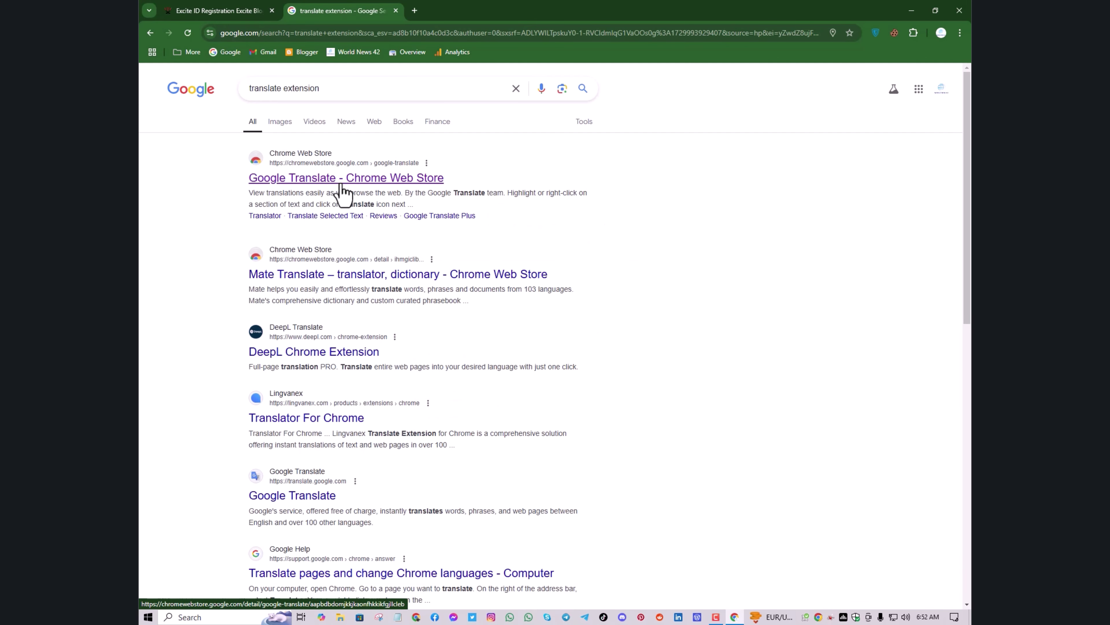
pyautogui.click(354, 179)
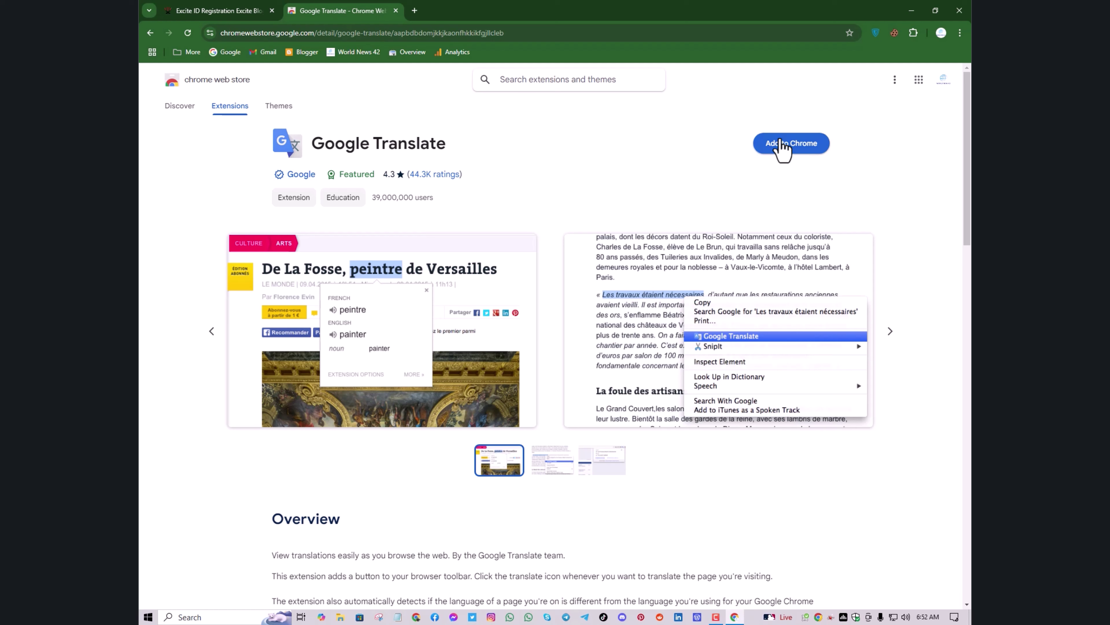
# Add Google Translate to Chrome, pin it in the toolbar, and close the store tab
pyautogui.click(780, 142)
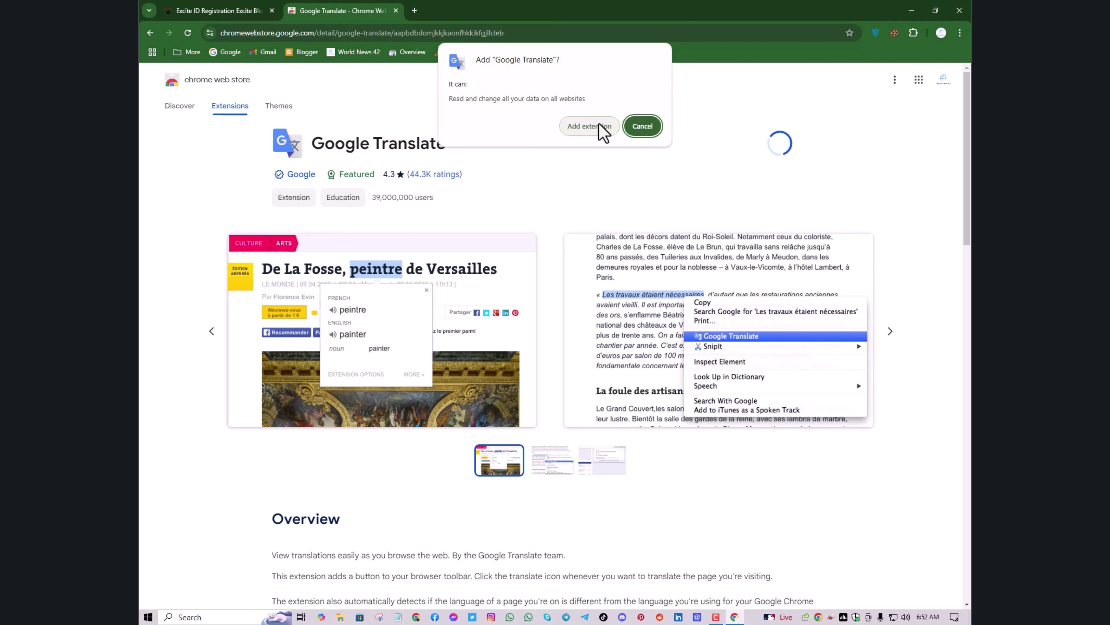
pyautogui.click(598, 123)
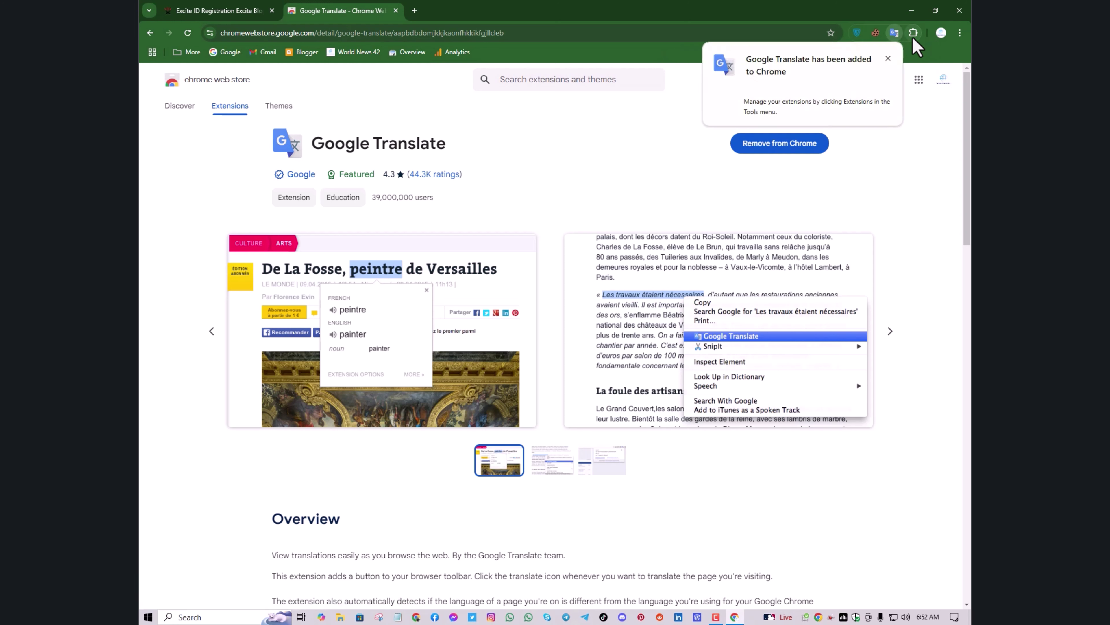
pyautogui.click(912, 37)
pyautogui.click(876, 159)
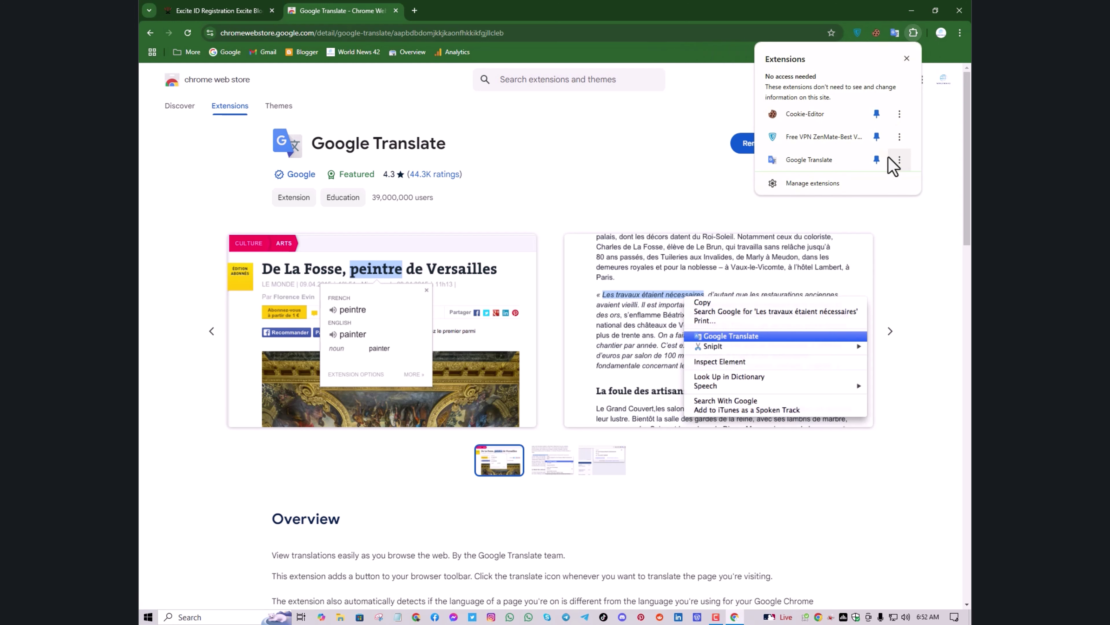
pyautogui.click(396, 10)
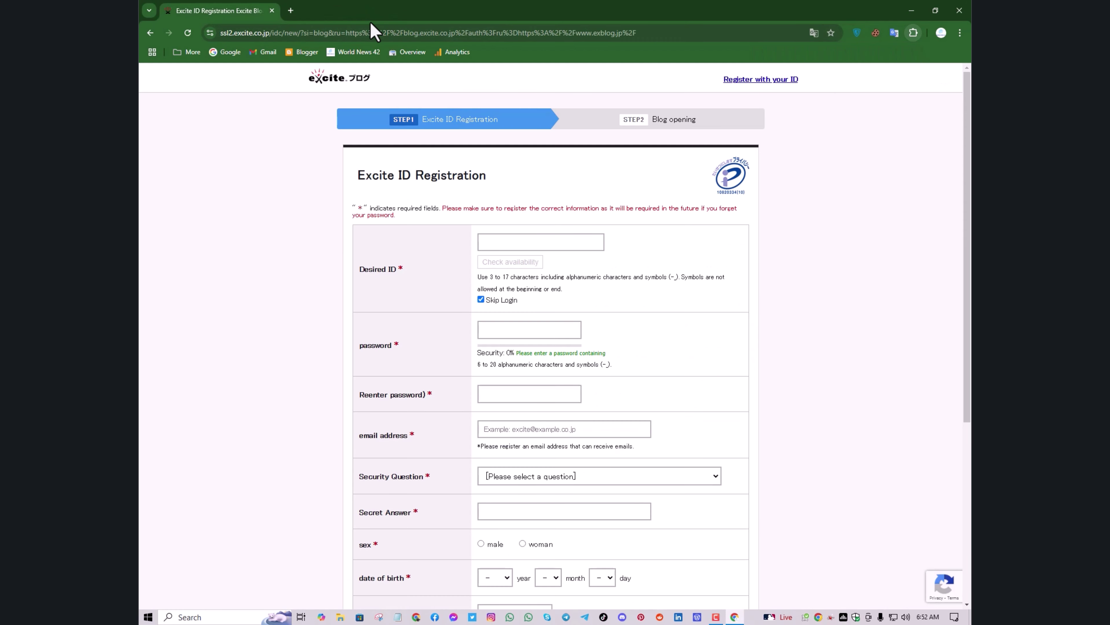
# Reload the registration page and translate it into English
pyautogui.click(187, 34)
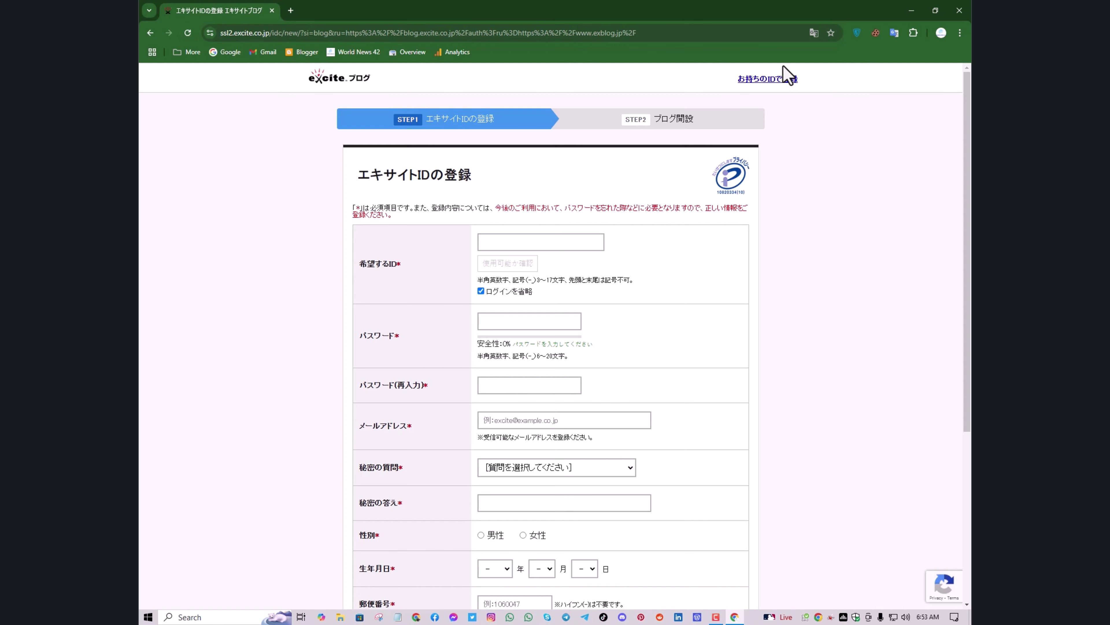
pyautogui.click(813, 33)
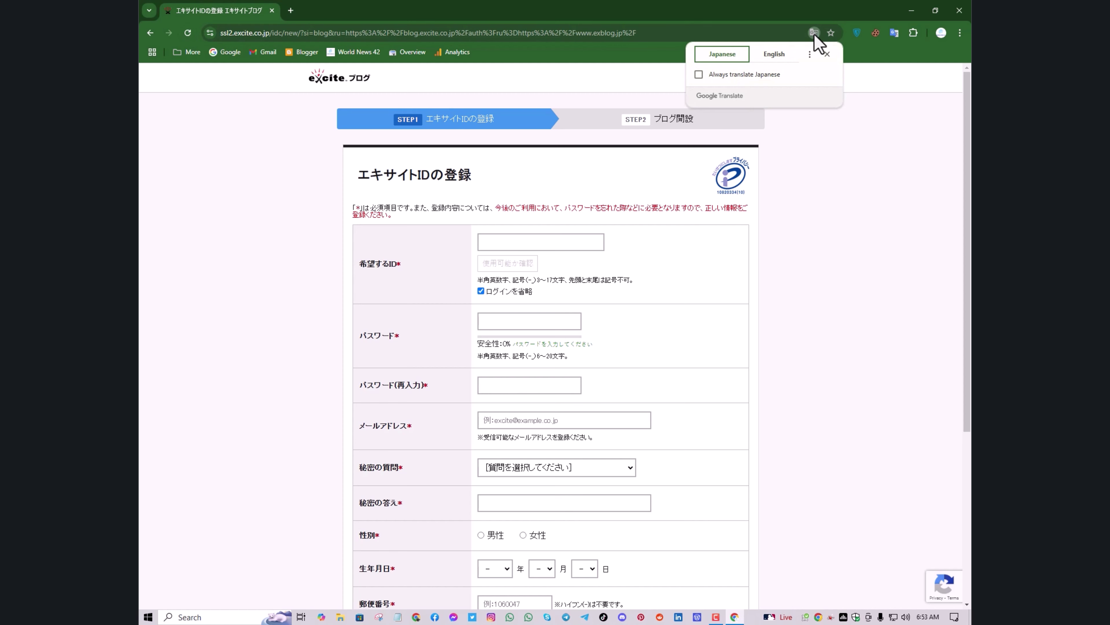
pyautogui.click(777, 58)
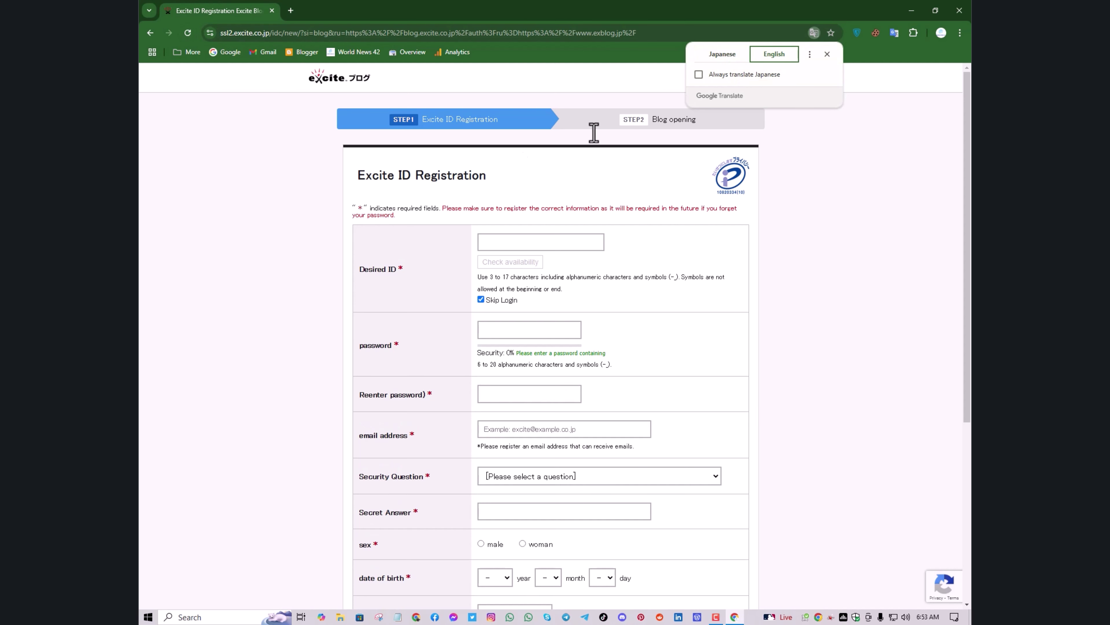
# Translate to English again with 'Always translate Japanese' ticked, then reload to verify auto-translation
pyautogui.click(187, 33)
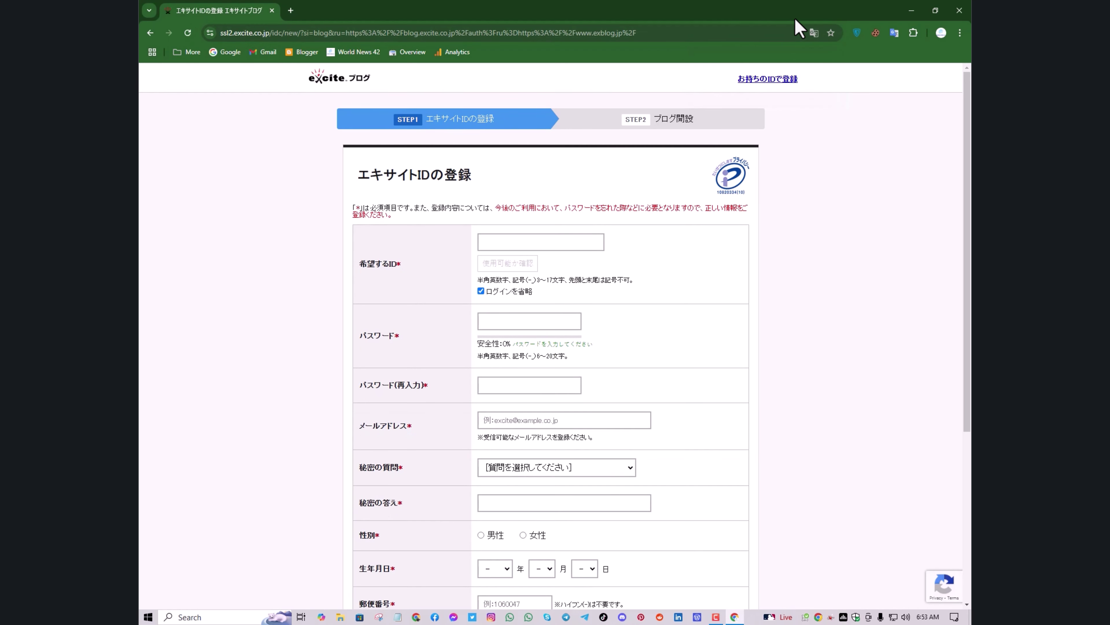
pyautogui.click(813, 33)
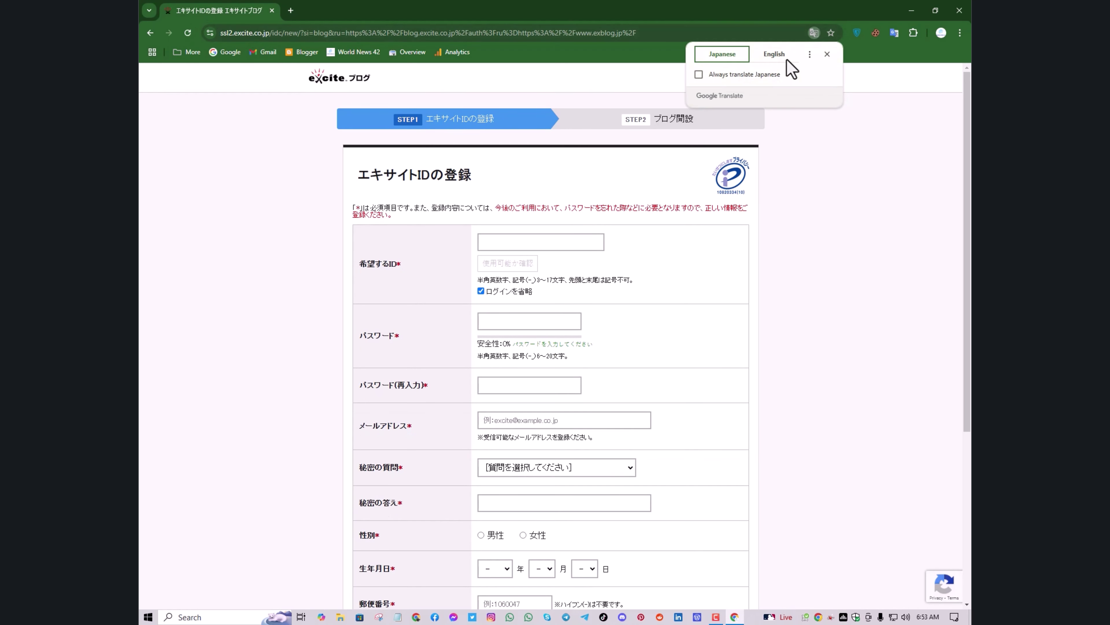
pyautogui.click(784, 57)
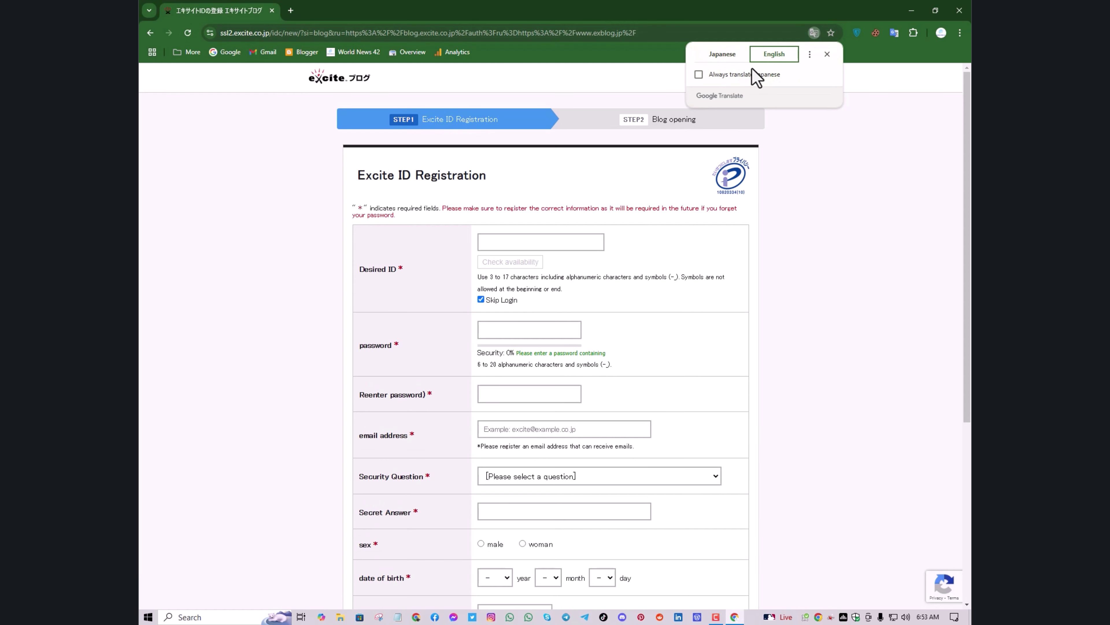
pyautogui.click(698, 76)
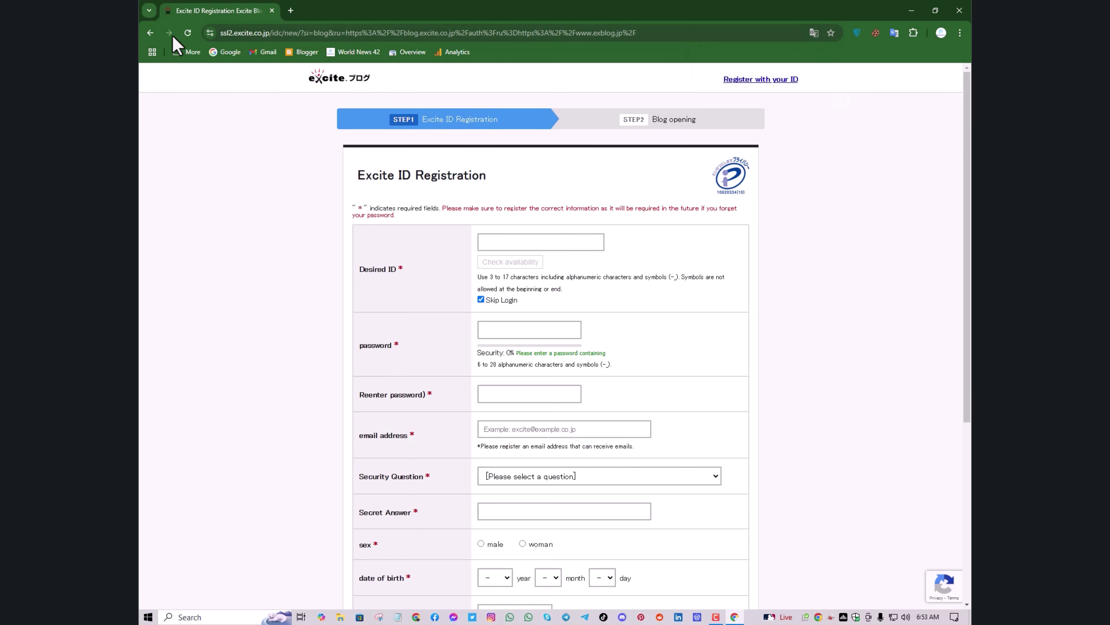
pyautogui.click(188, 33)
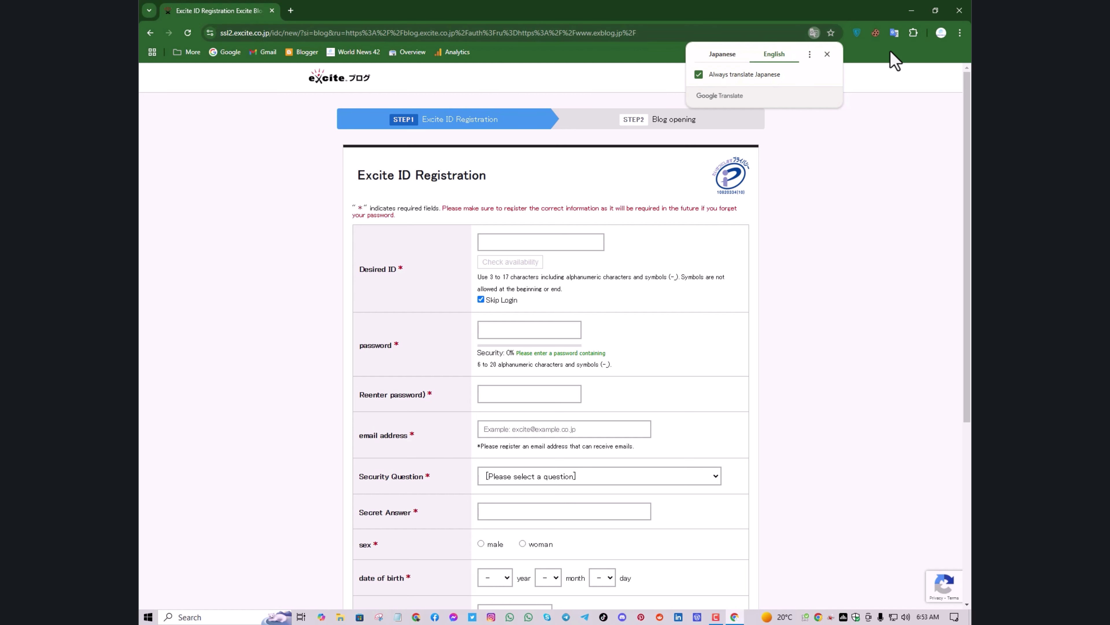
# Go to Chrome's Languages settings
pyautogui.click(959, 33)
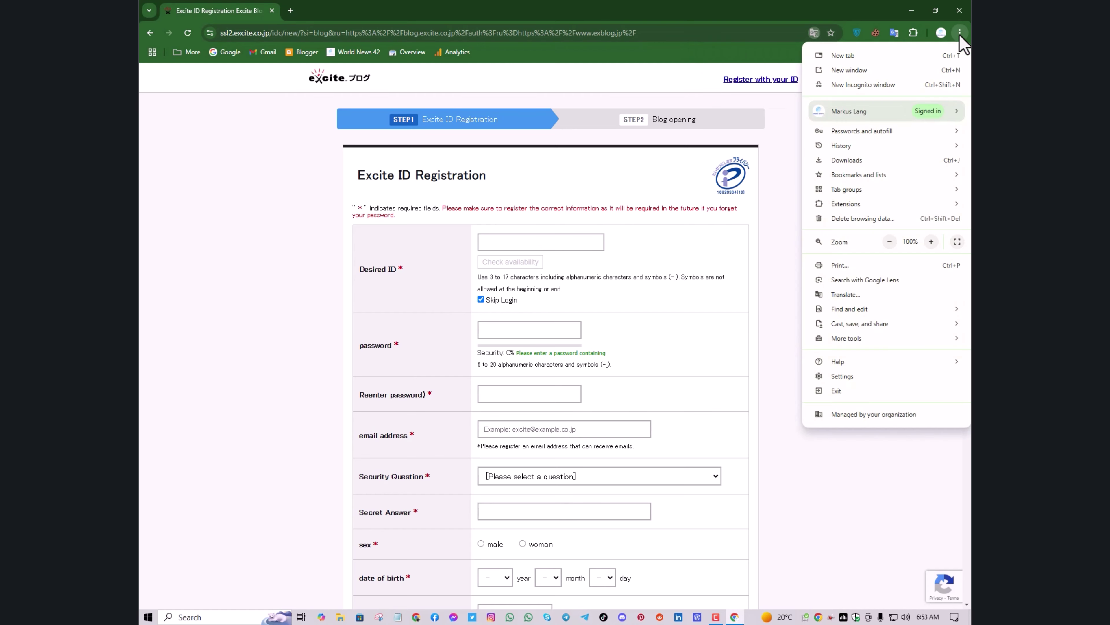
pyautogui.click(853, 379)
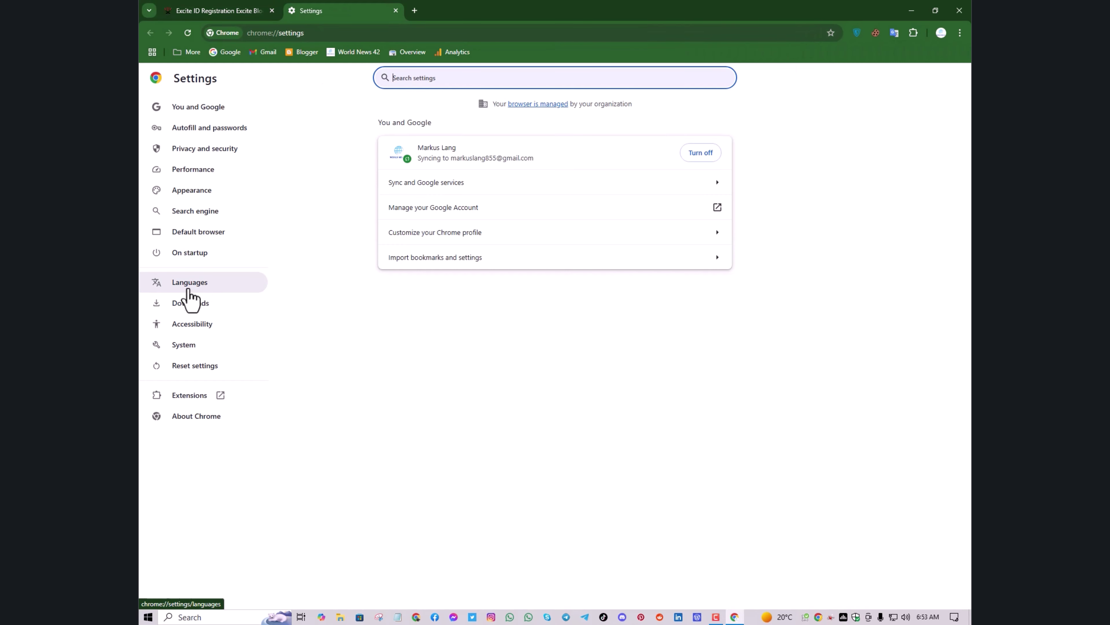
pyautogui.click(199, 290)
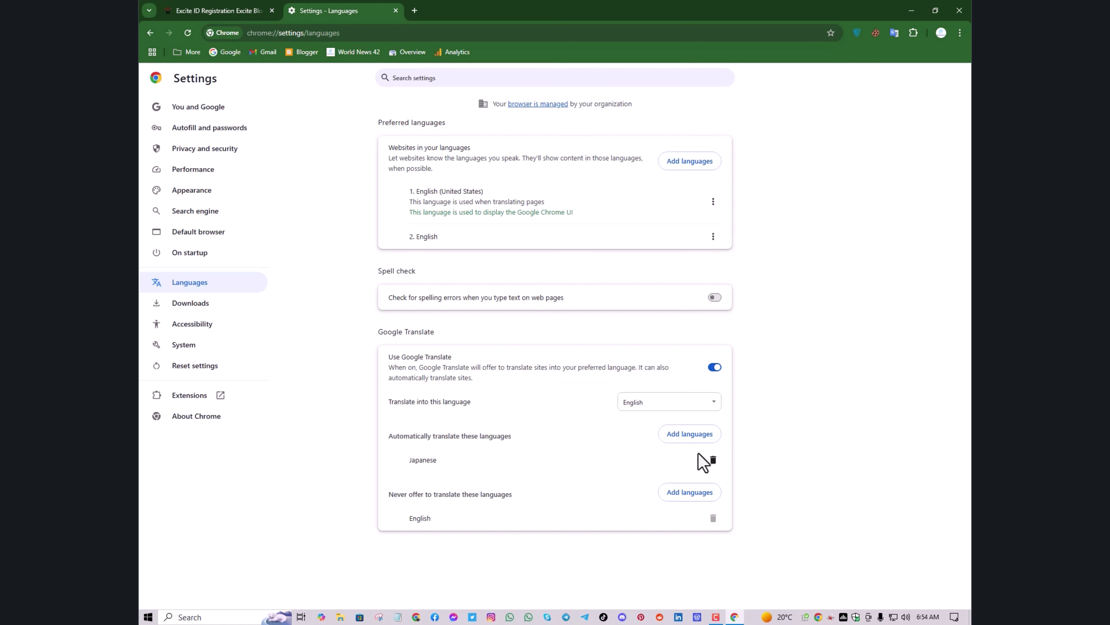
# Remove Japanese from auto-translated languages, then re-add it by searching 'jap' in Add languages
pyautogui.click(712, 459)
pyautogui.click(671, 435)
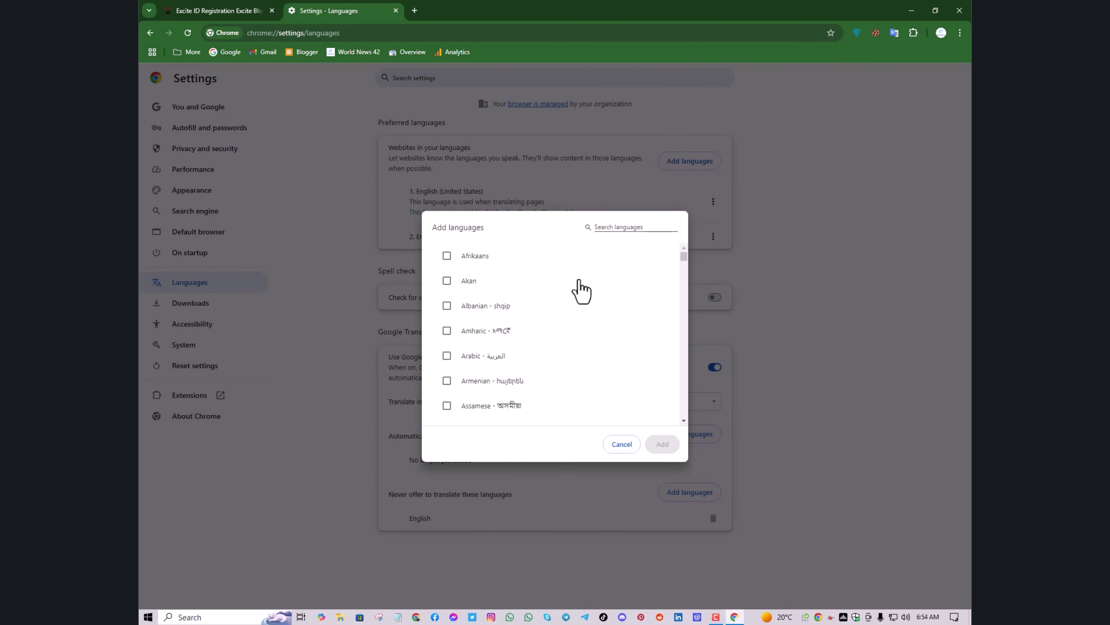
pyautogui.click(610, 230)
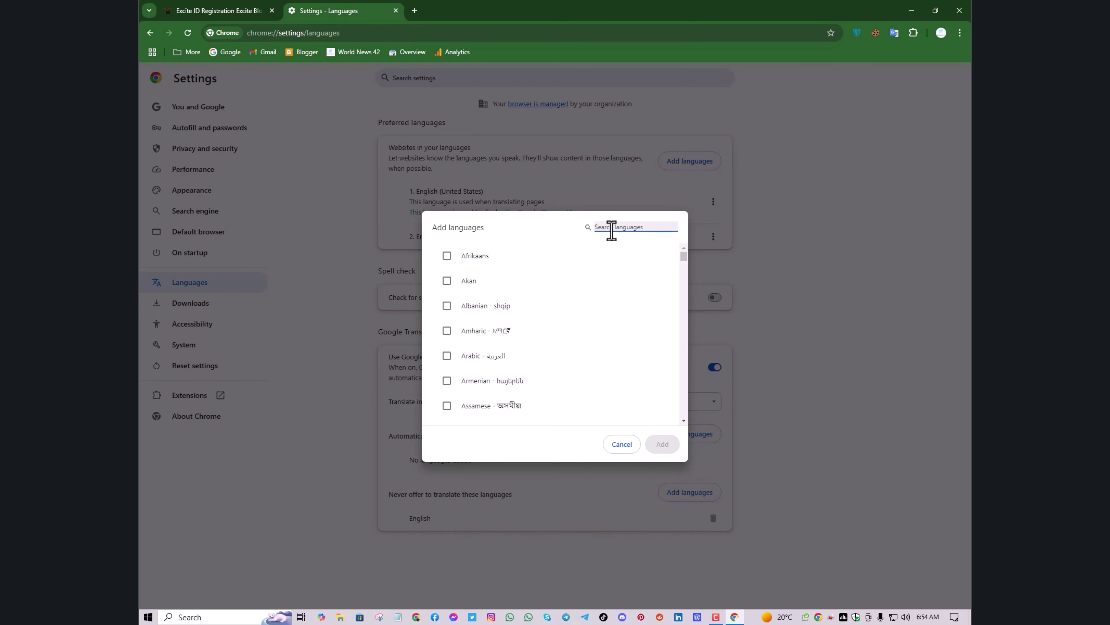
pyautogui.write('jap')
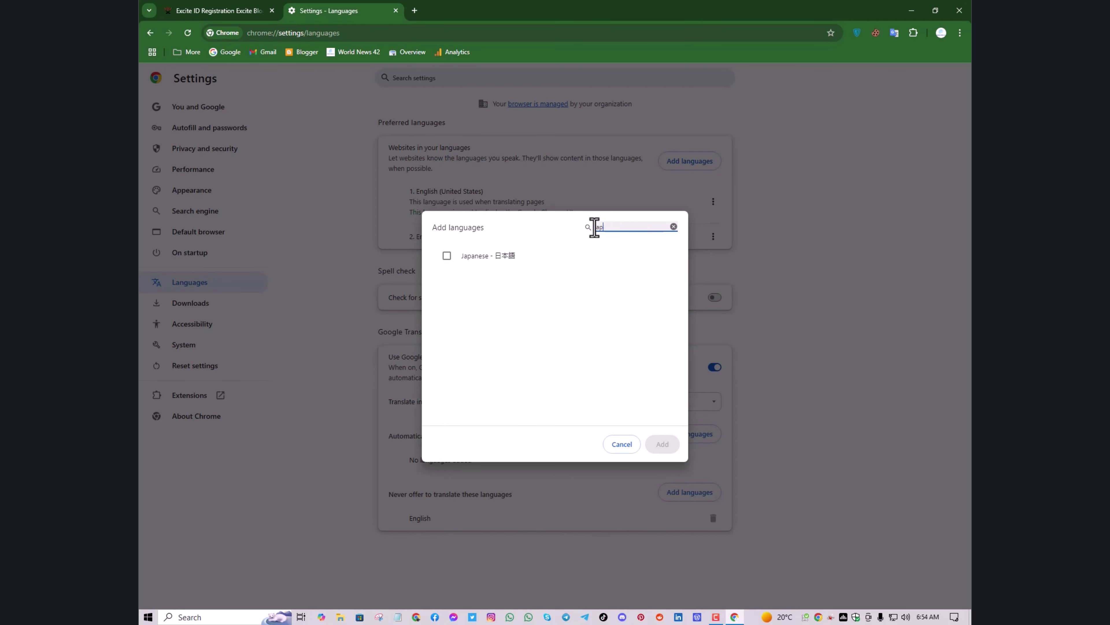
pyautogui.click(449, 256)
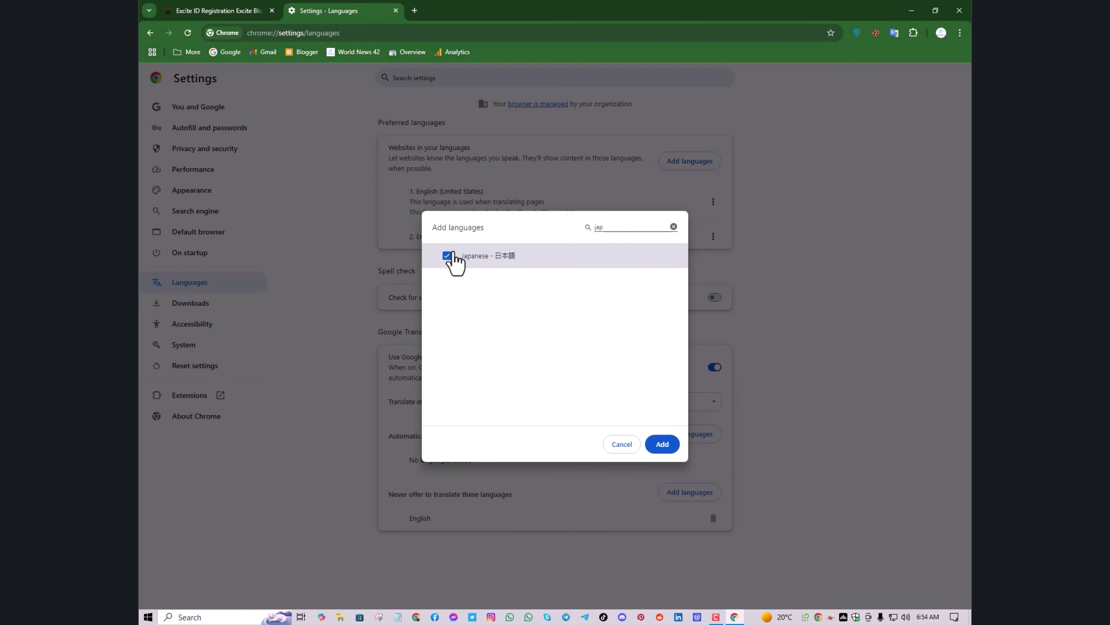
pyautogui.click(662, 443)
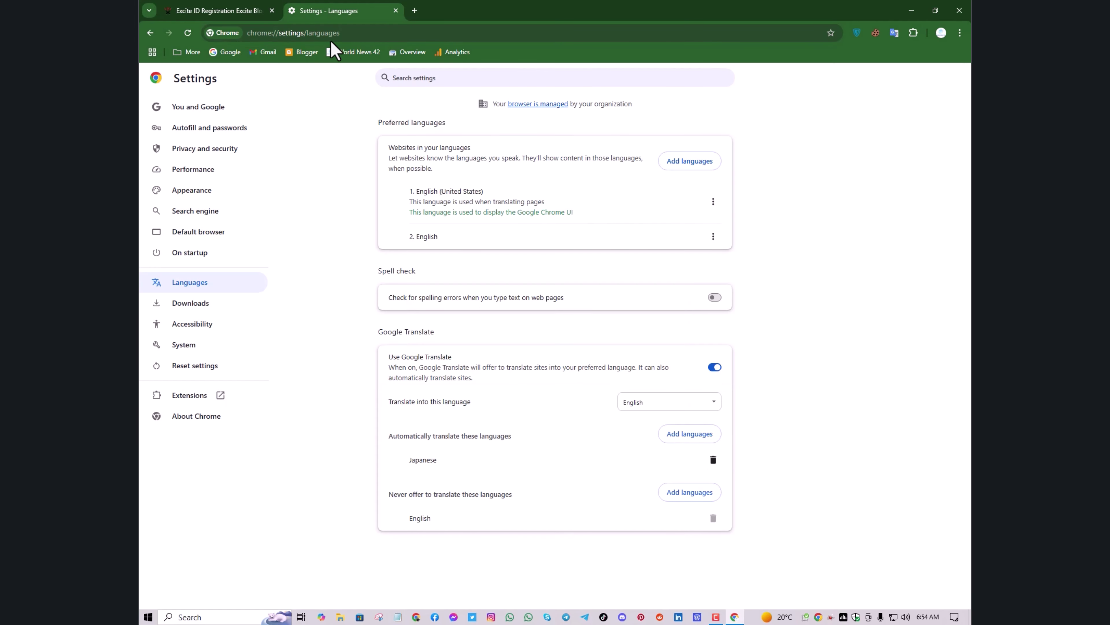
# On the reloaded form, enter a desired ID, append 01 when unavailable, and confirm it 'Can be used'
pyautogui.click(396, 10)
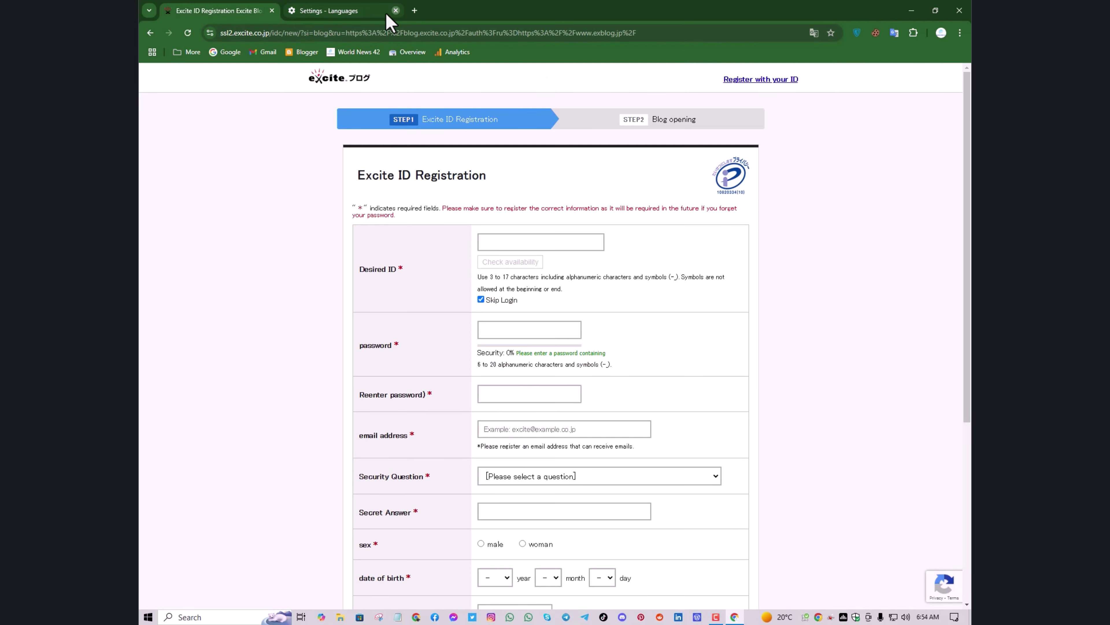
pyautogui.click(188, 32)
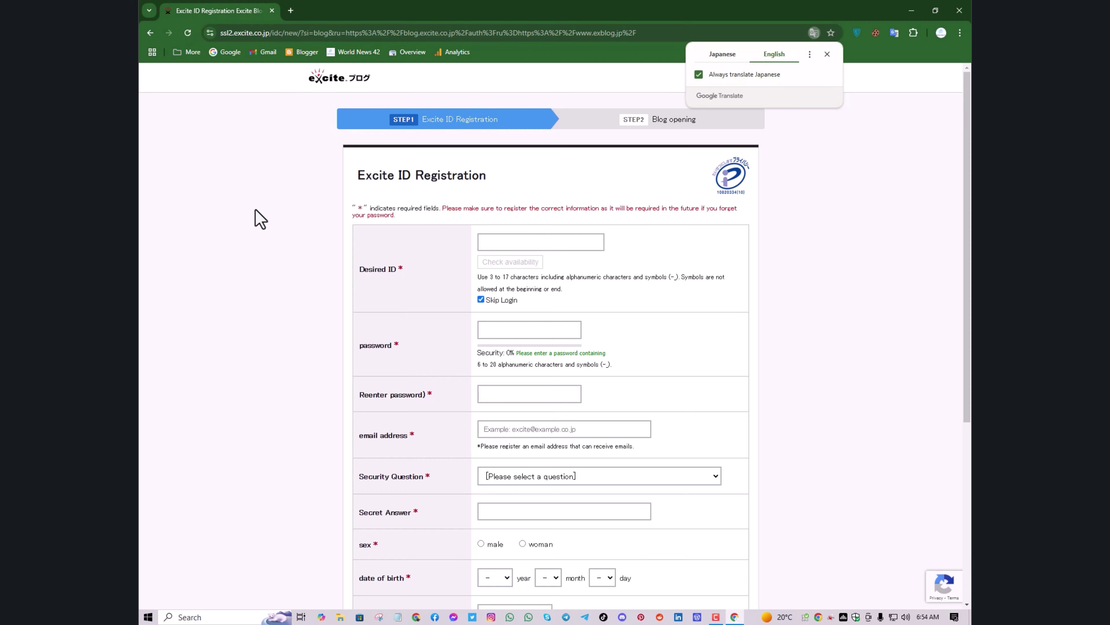
pyautogui.scroll(-2, 254, 217)
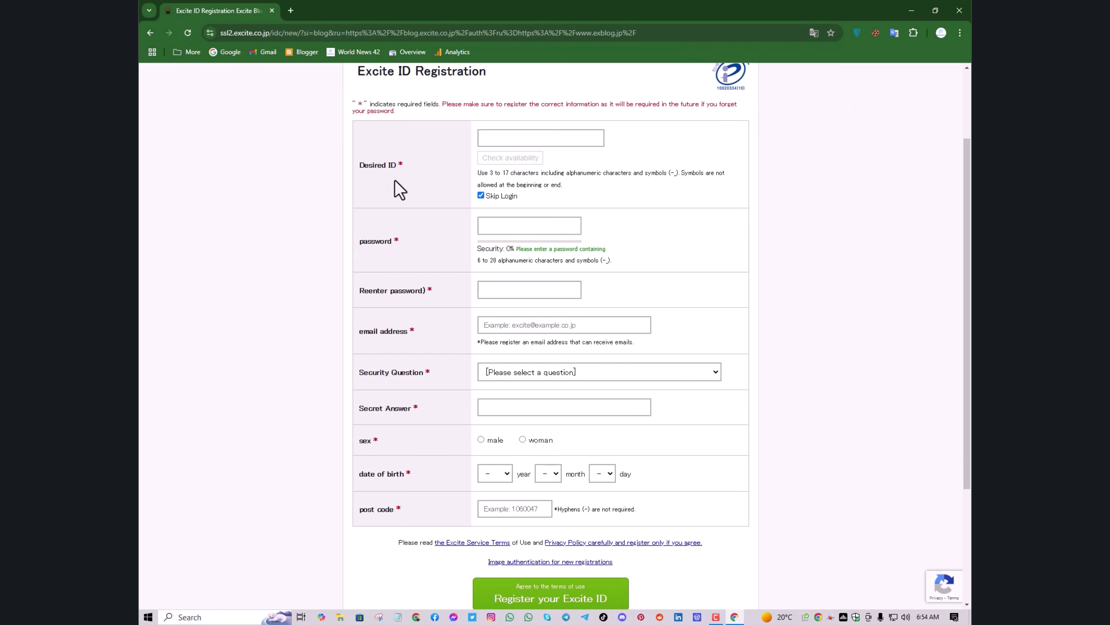
pyautogui.click(504, 135)
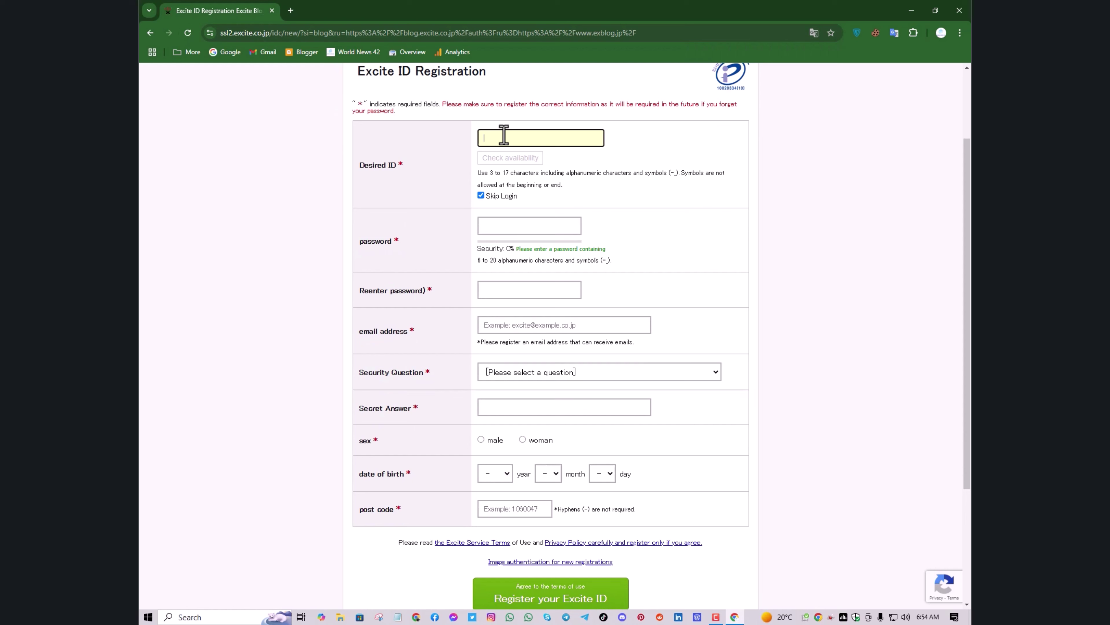
pyautogui.write('wa')
pyautogui.write('lisa')
pyautogui.write('ry')
pyautogui.click(506, 158)
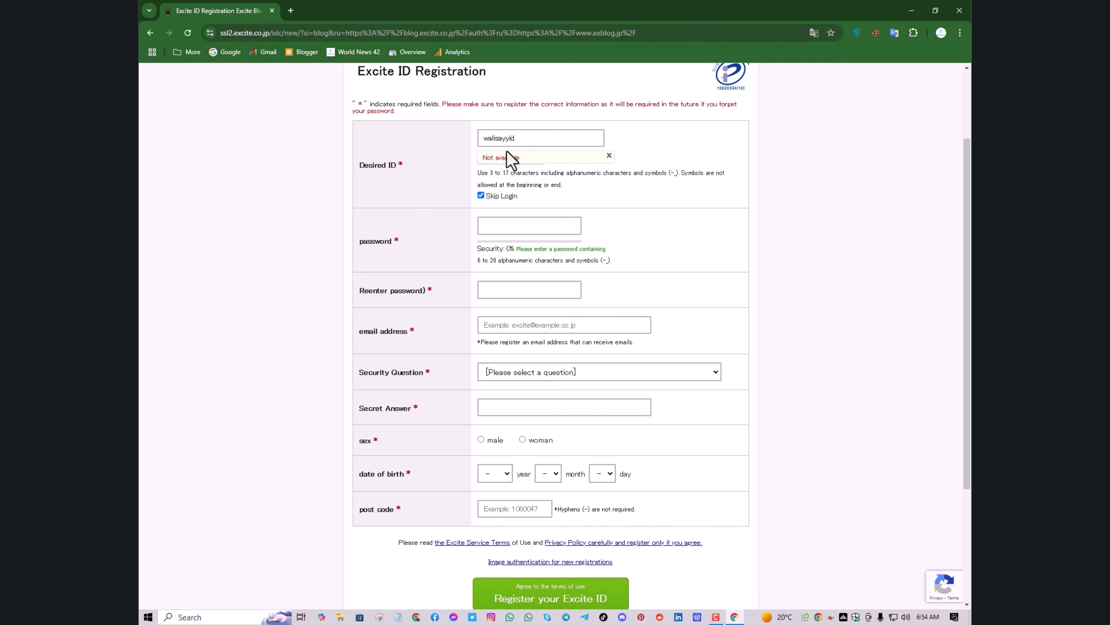
pyautogui.click(522, 141)
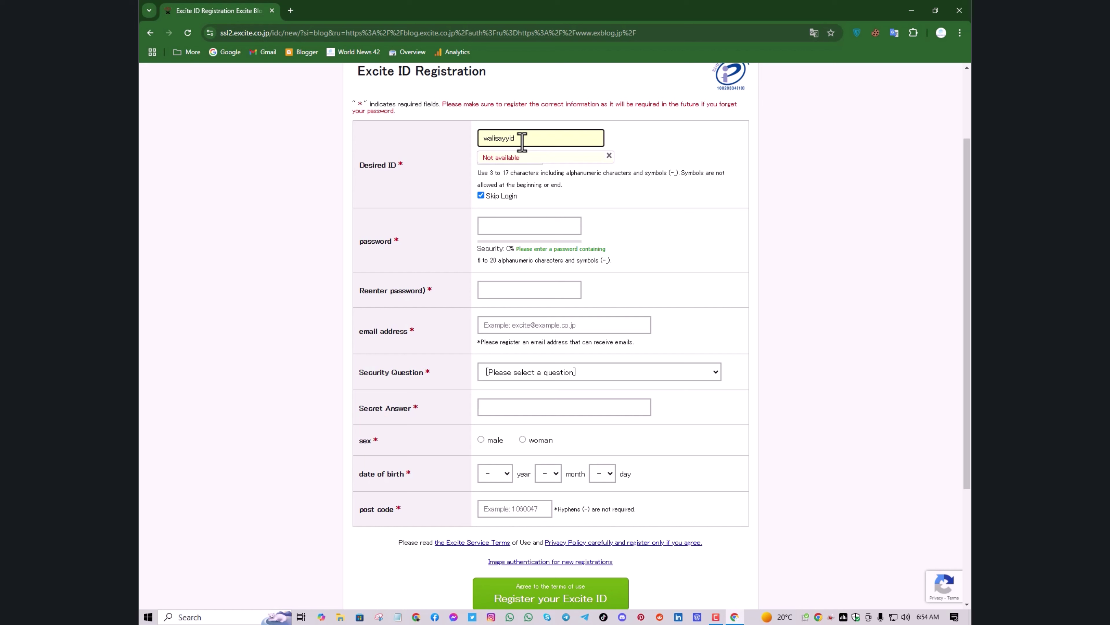
pyautogui.write('01')
pyautogui.click(511, 159)
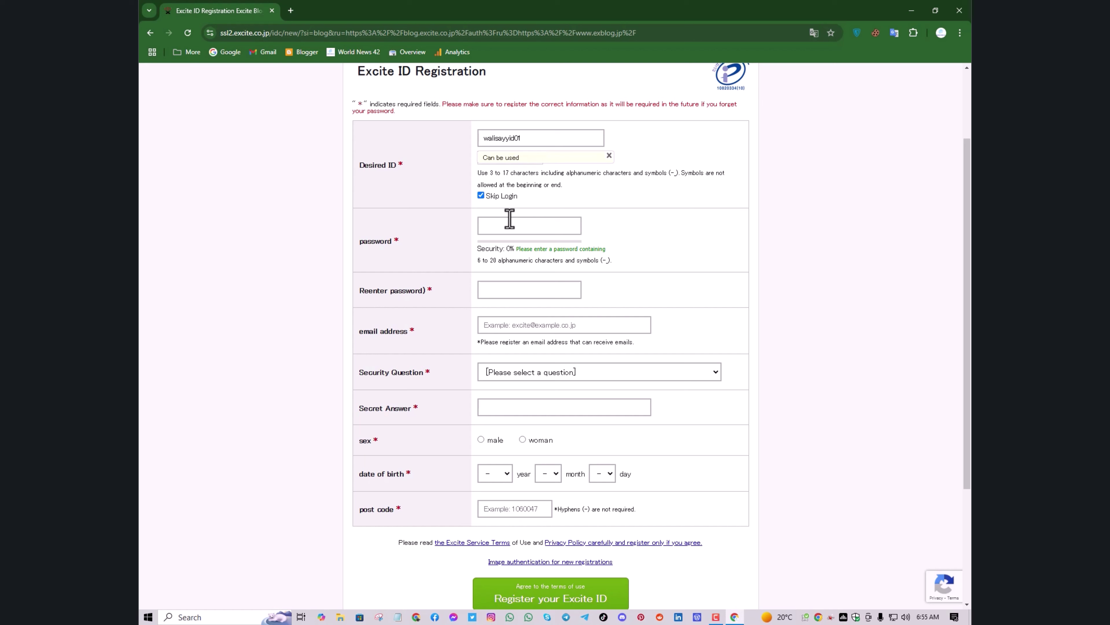
# Enter a password rated 100% security, re-enter it in the confirmation field, and select the email field
pyautogui.click(509, 222)
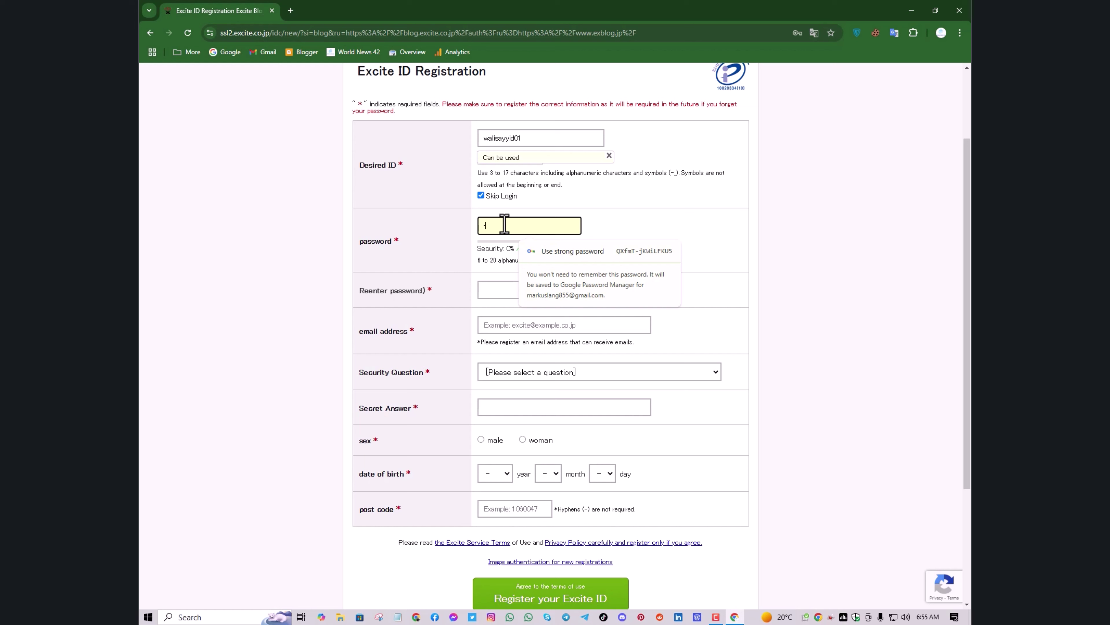
pyautogui.write('•••••••')
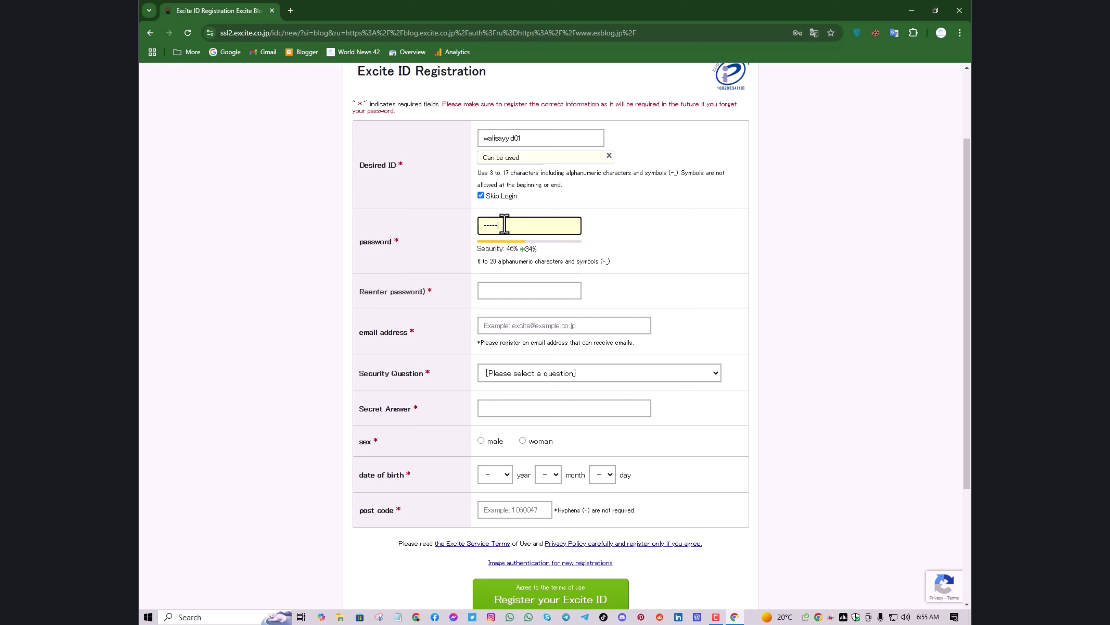
pyautogui.write('•')
pyautogui.press('BackSpace')
pyautogui.press('BackSpace')
pyautogui.press('BackSpace')
pyautogui.press('BackSpace')
pyautogui.press('BackSpace')
pyautogui.press('BackSpace')
pyautogui.press('BackSpace')
pyautogui.press('BackSpace')
pyautogui.press('BackSpace')
pyautogui.write('•')
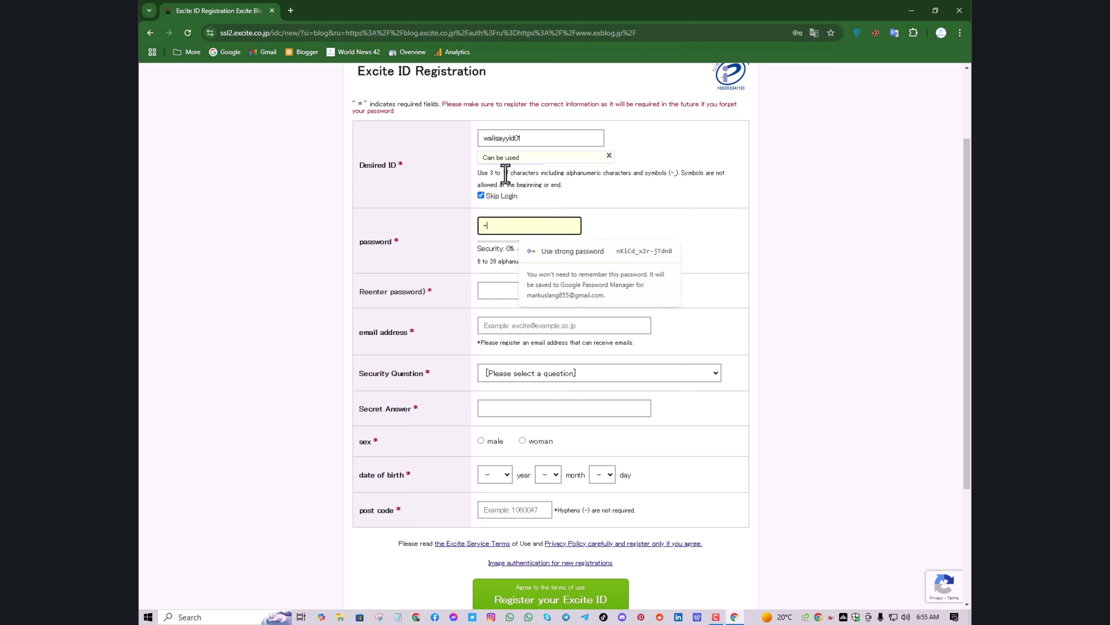
pyautogui.write('•••••')
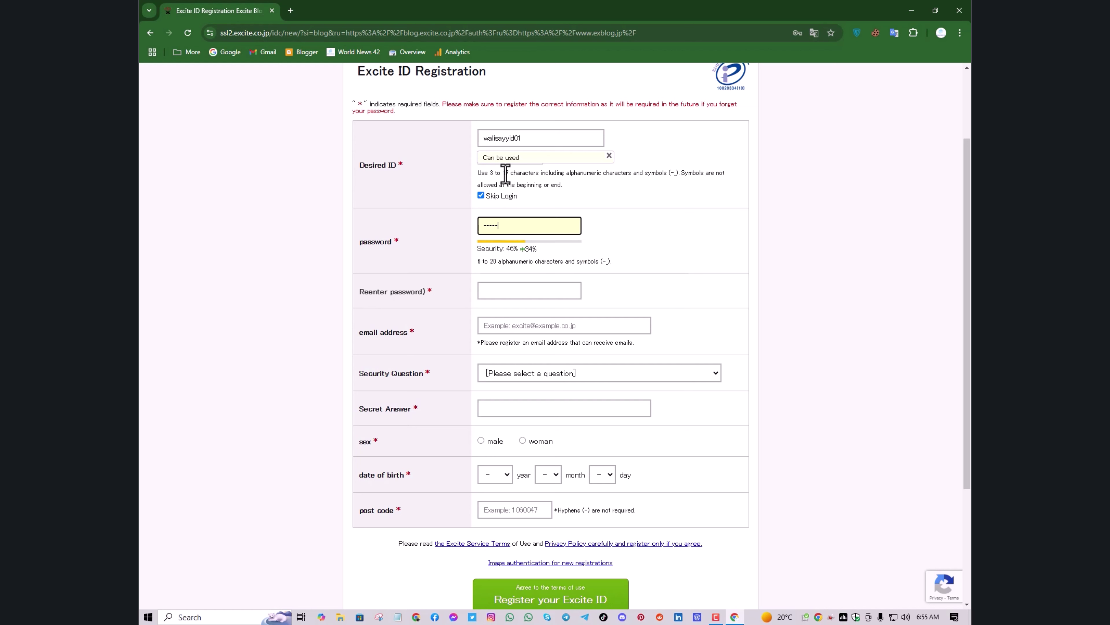
pyautogui.write('•••')
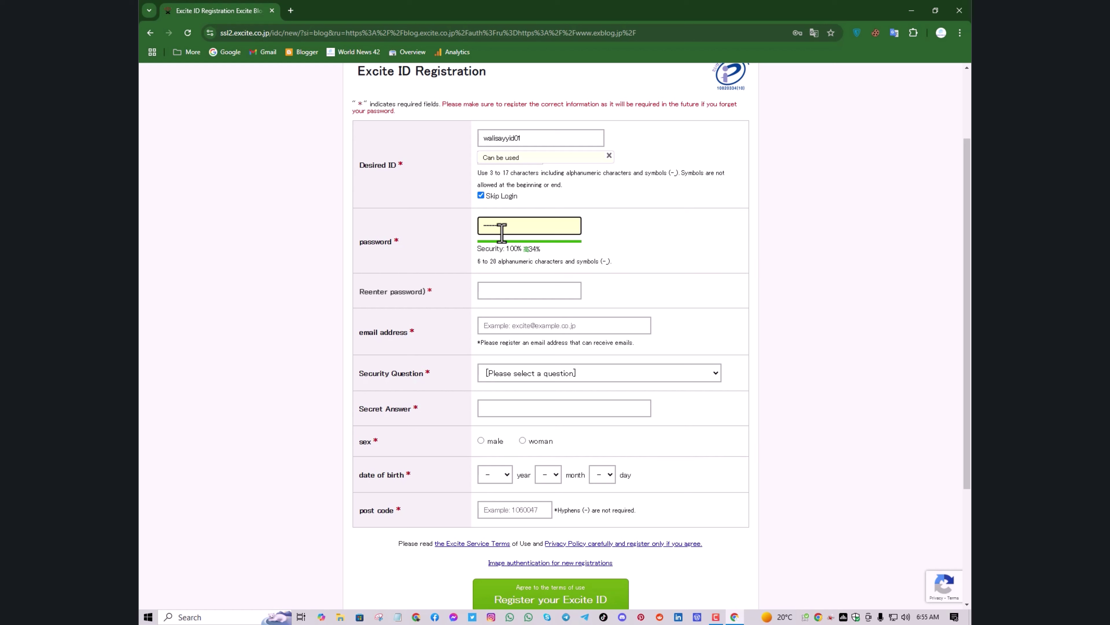
pyautogui.click(527, 294)
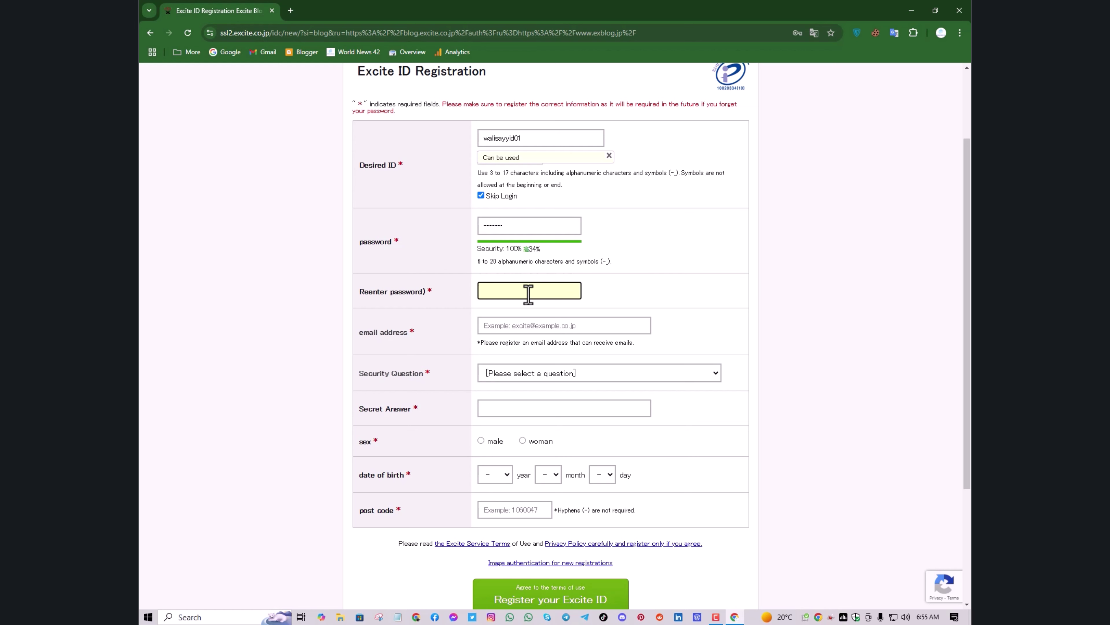
pyautogui.write('•••')
pyautogui.click(598, 301)
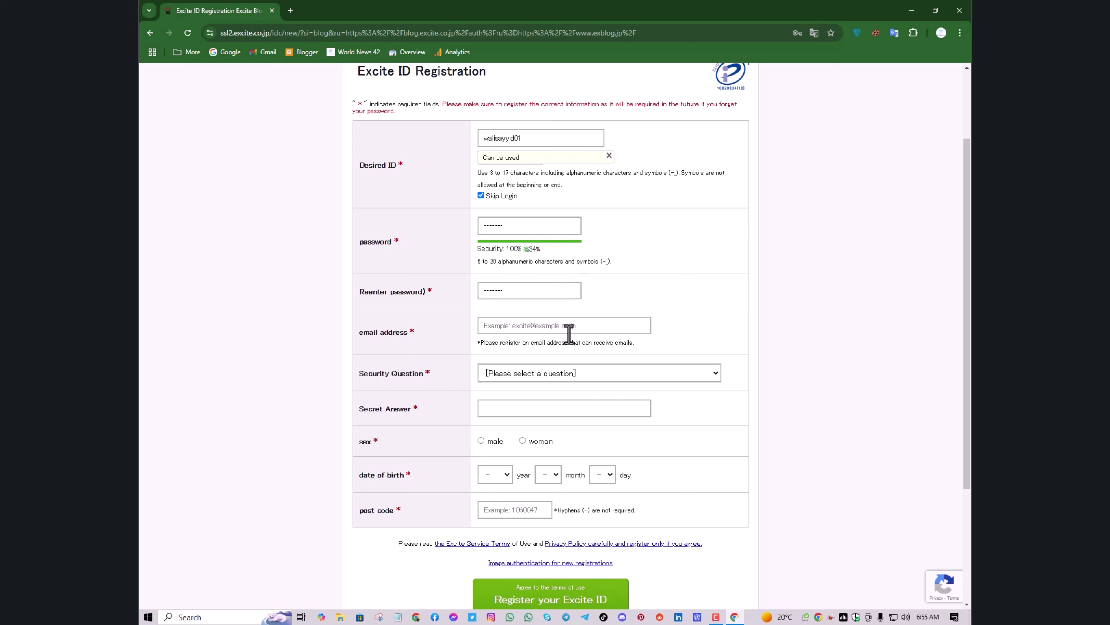
pyautogui.click(559, 326)
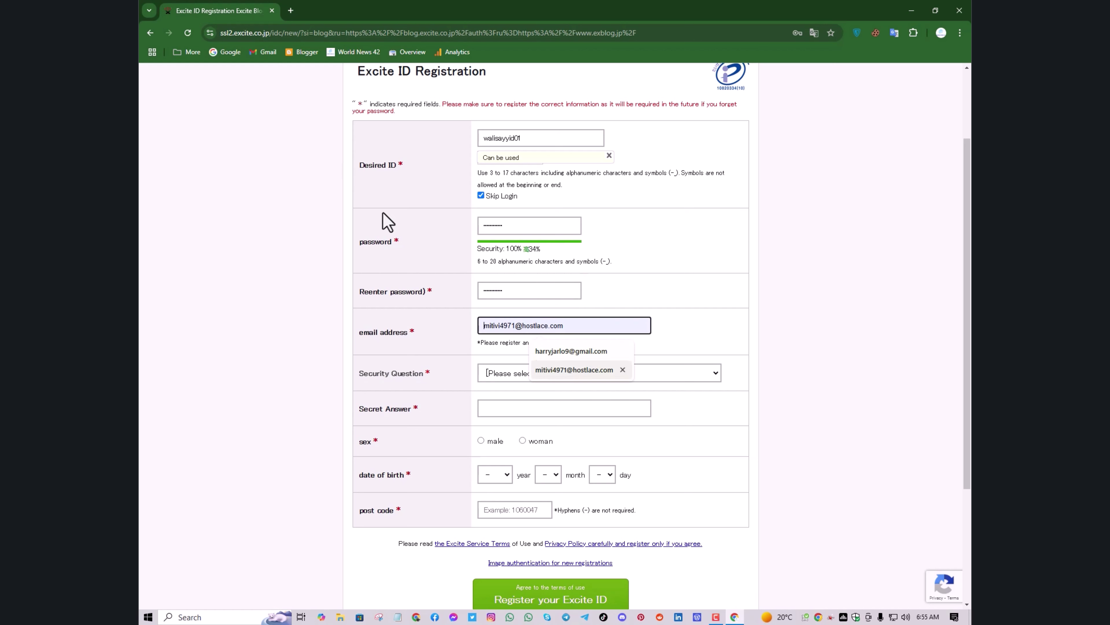
# From the profile menu in a new tab, copy the Google account e-mail and return to the Excite tab
pyautogui.click(289, 10)
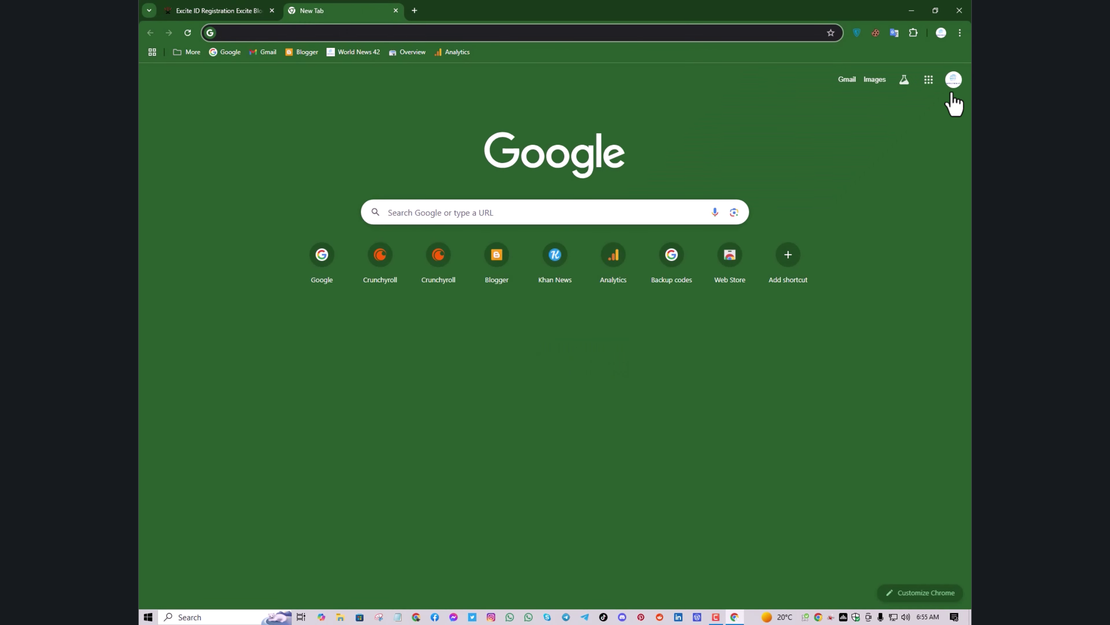
pyautogui.click(952, 84)
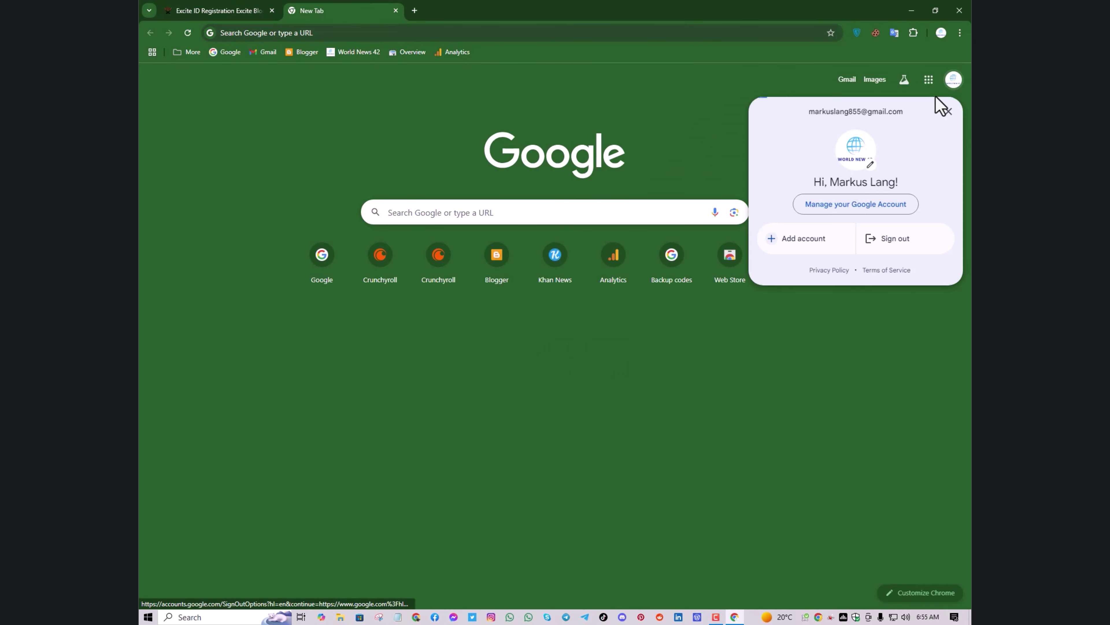
pyautogui.doubleClick(872, 111)
pyautogui.tripleClick(867, 111)
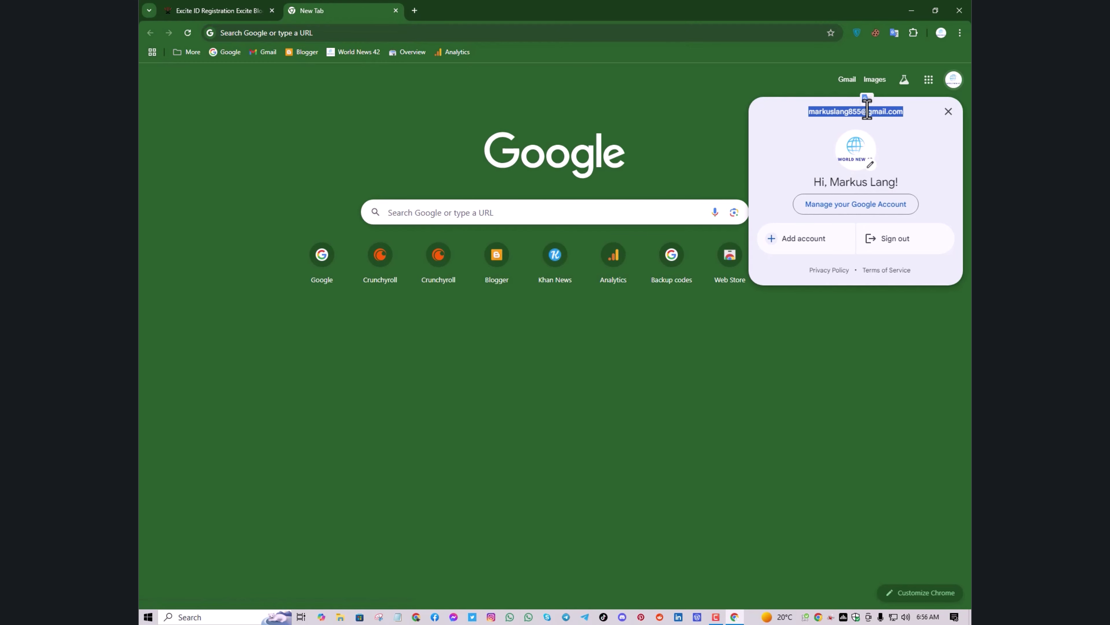
pyautogui.rightClick(867, 111)
pyautogui.click(801, 121)
pyautogui.click(218, 17)
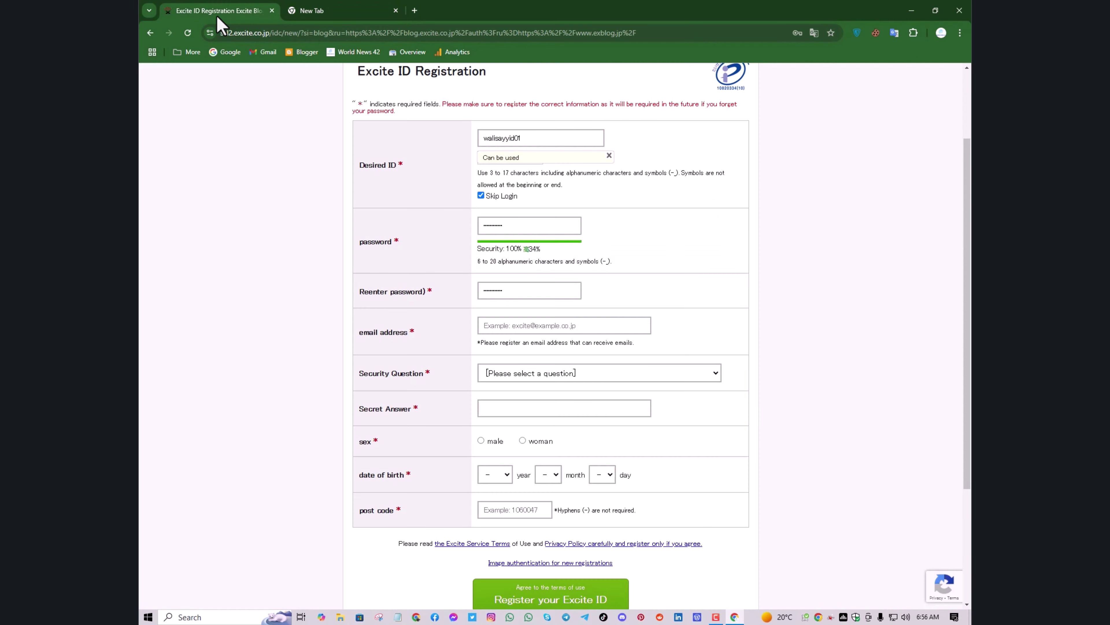
# Paste the copied e-mail into the email address field and open the Security Question dropdown
pyautogui.rightClick(540, 328)
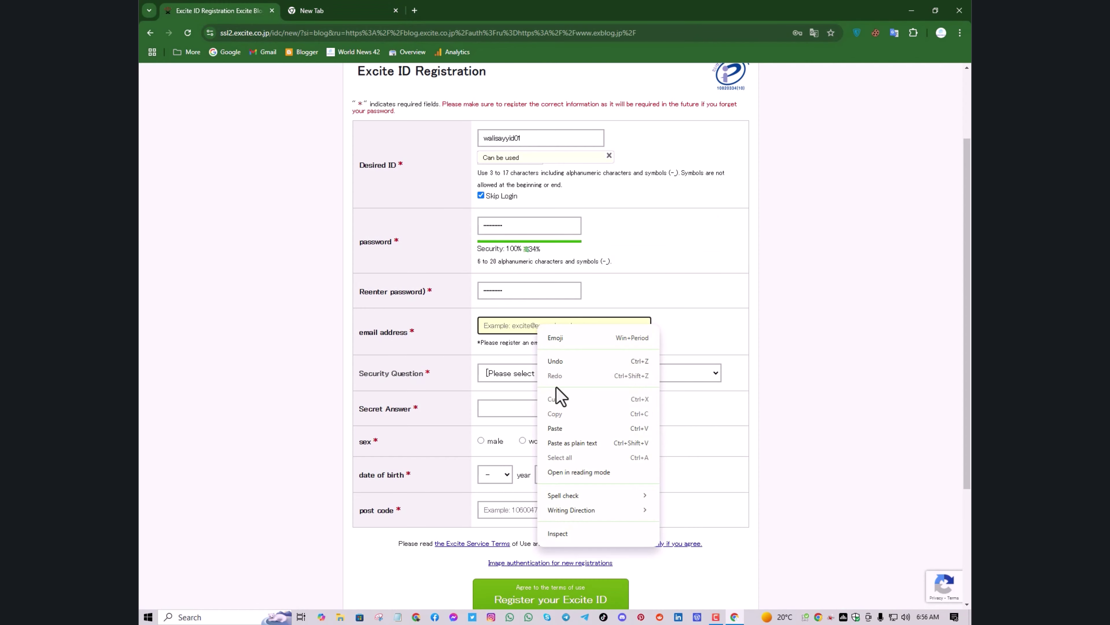
pyautogui.click(559, 429)
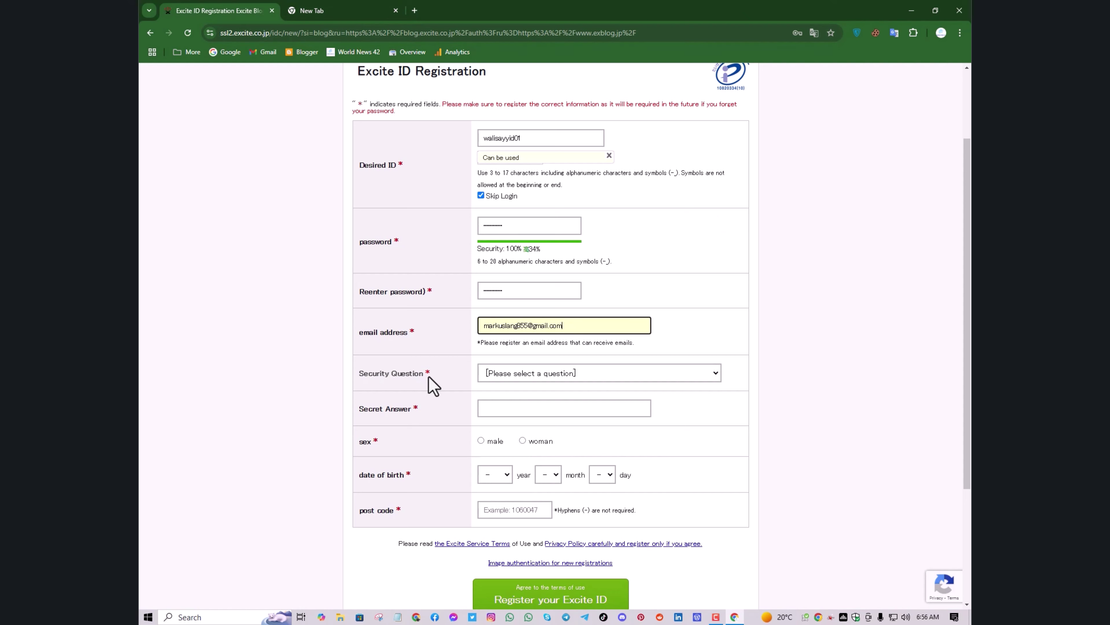
pyautogui.click(499, 377)
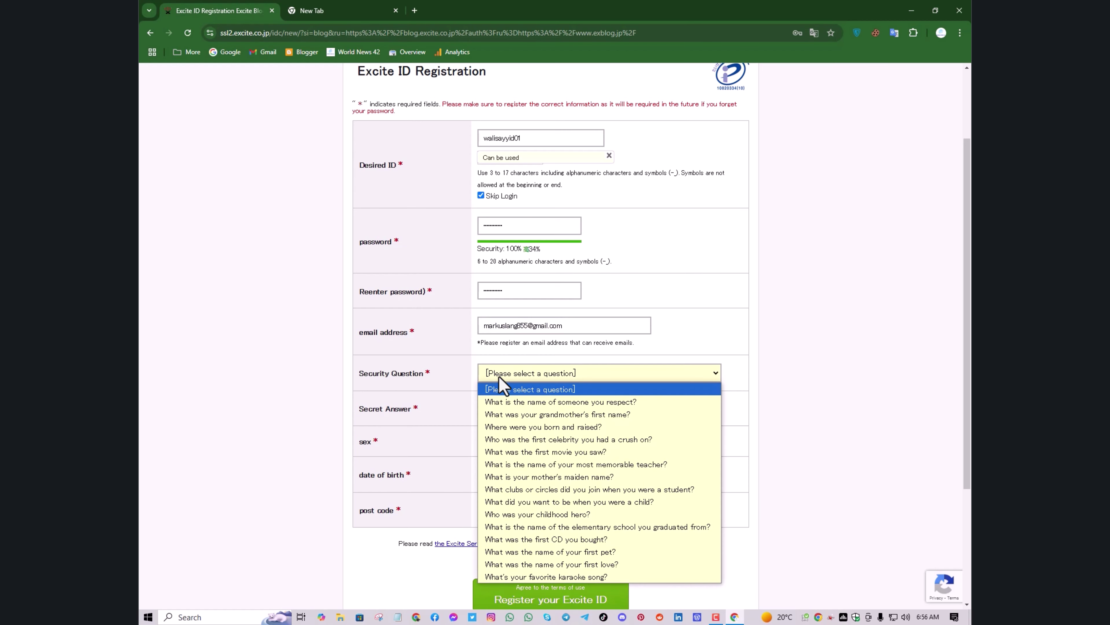
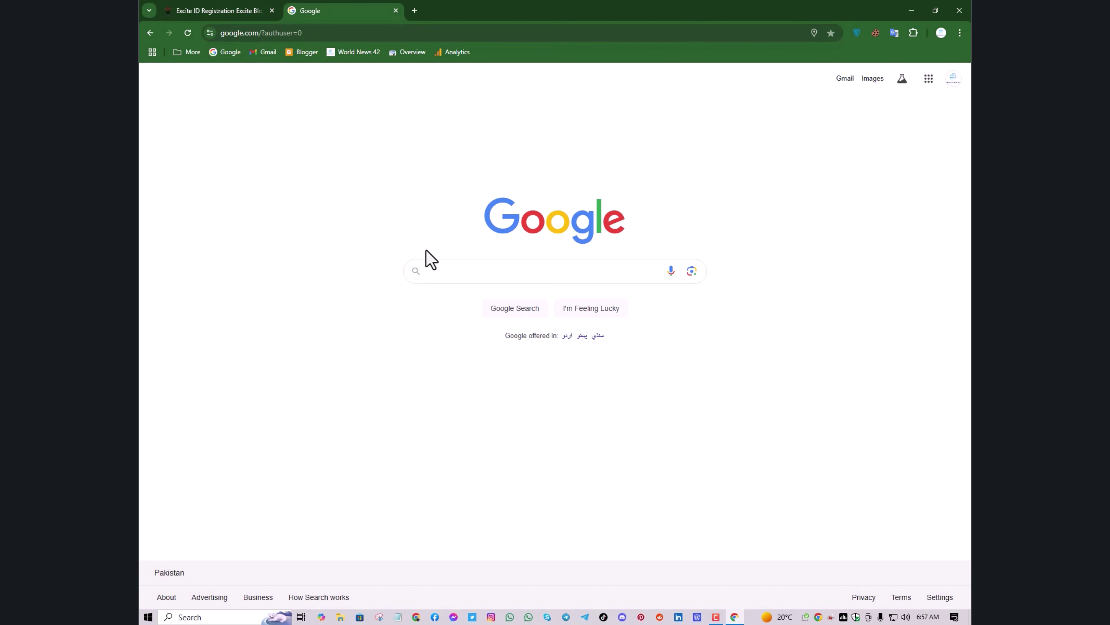
# Search Google for 'japanese postal code' and expand the Japan postcode list by 20 more codes
pyautogui.click(456, 279)
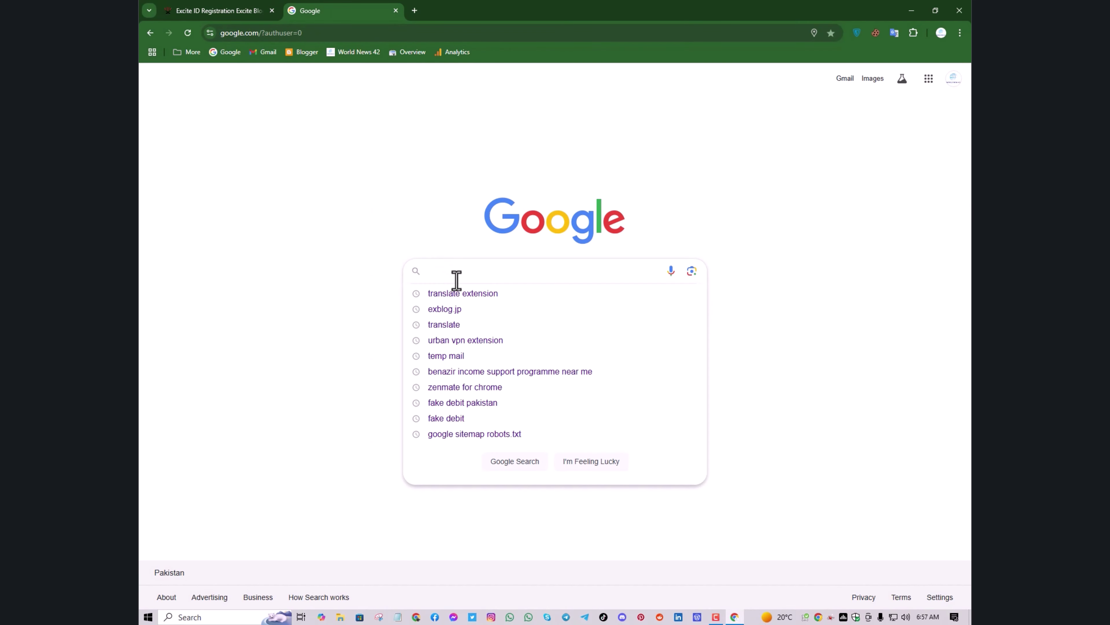
pyautogui.write('ja')
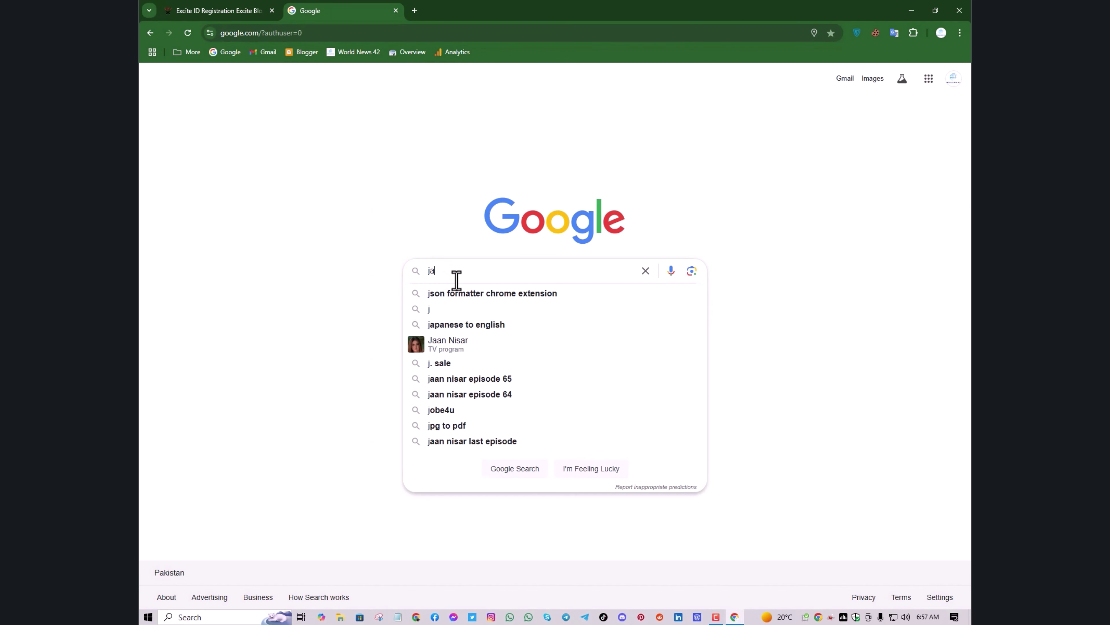
pyautogui.write('p')
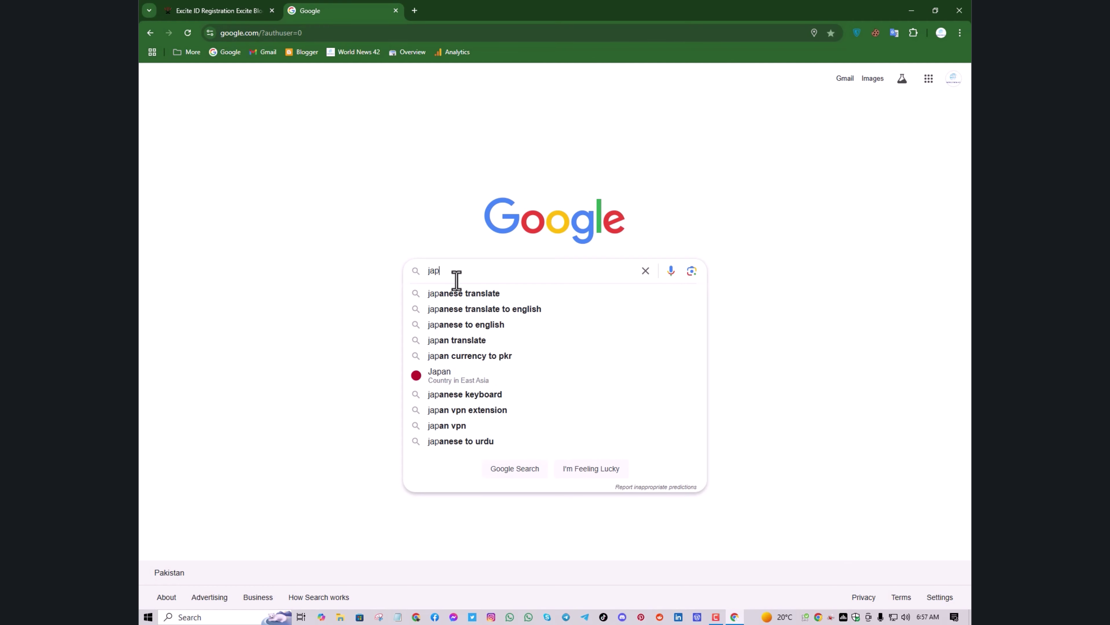
pyautogui.write('an')
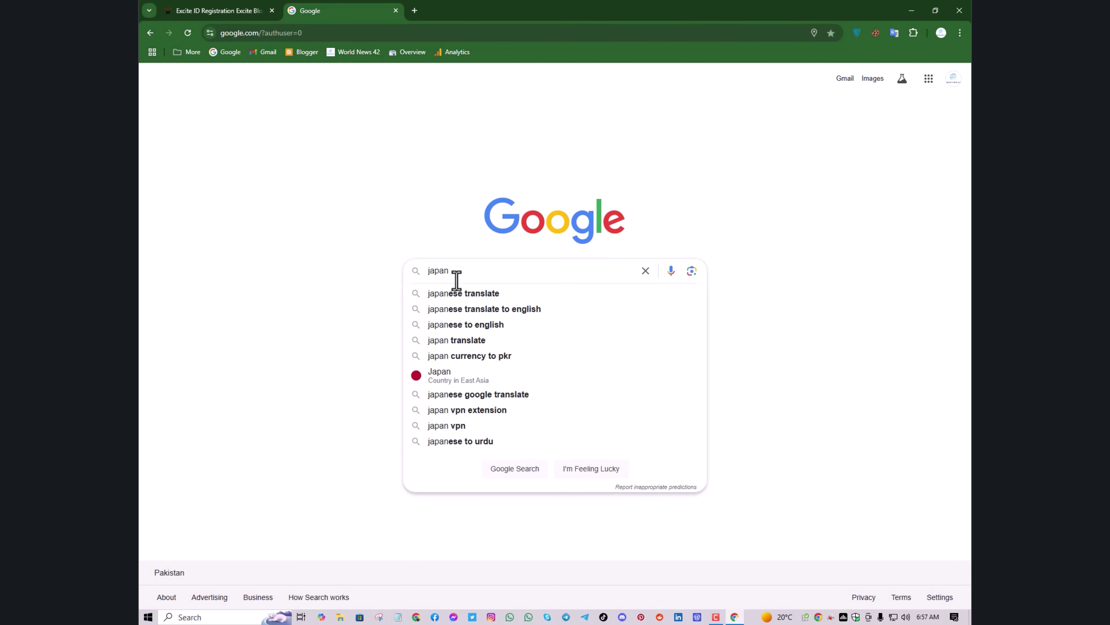
pyautogui.write('ese')
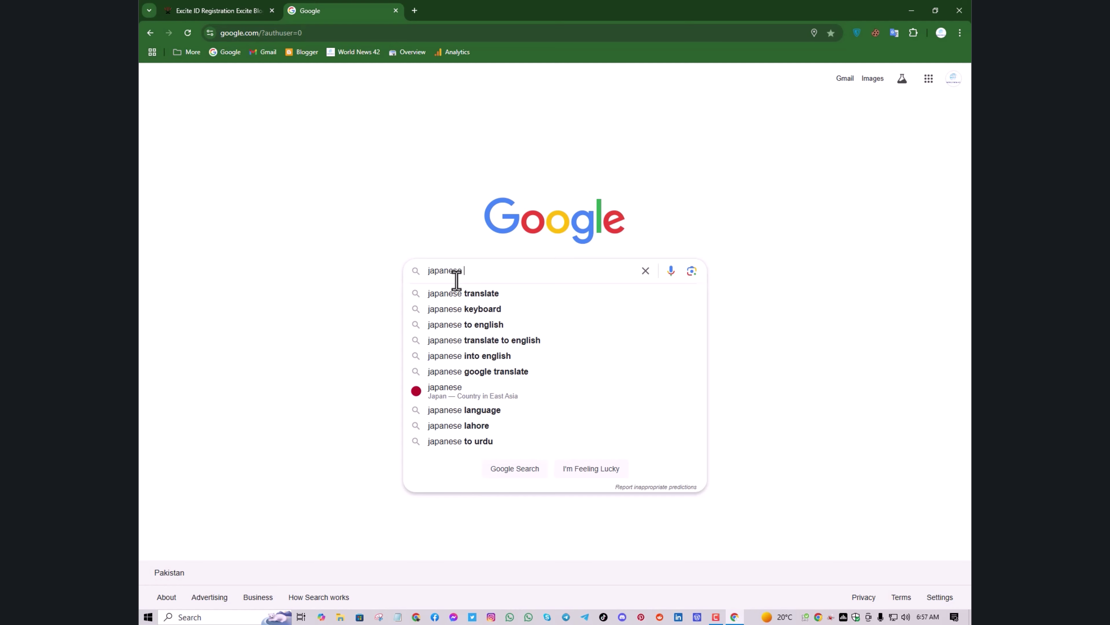
pyautogui.write(' post')
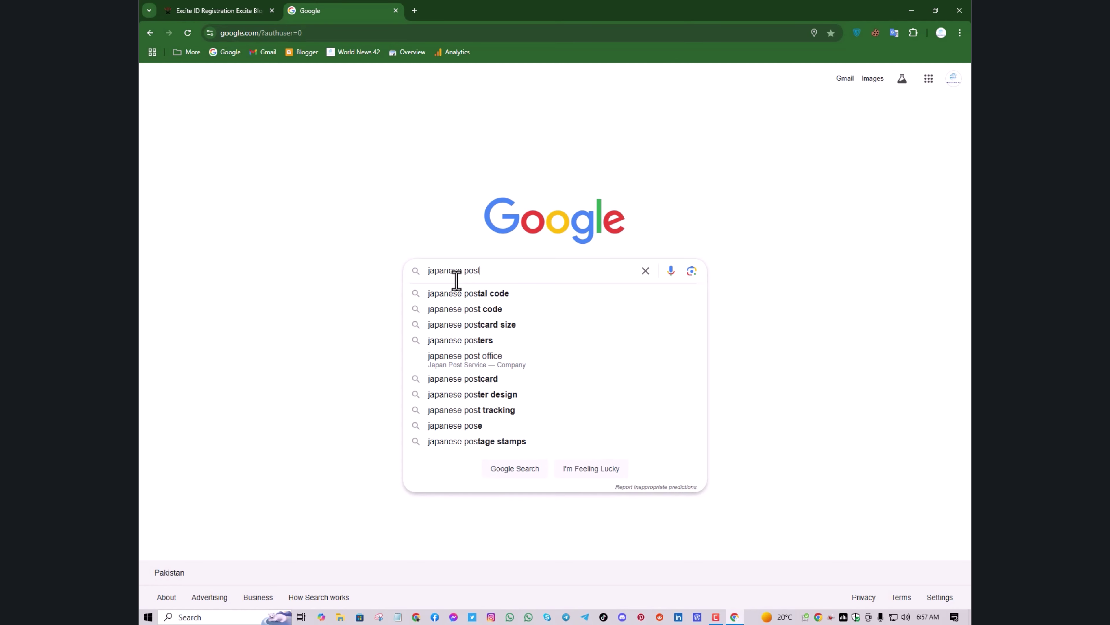
pyautogui.click(477, 292)
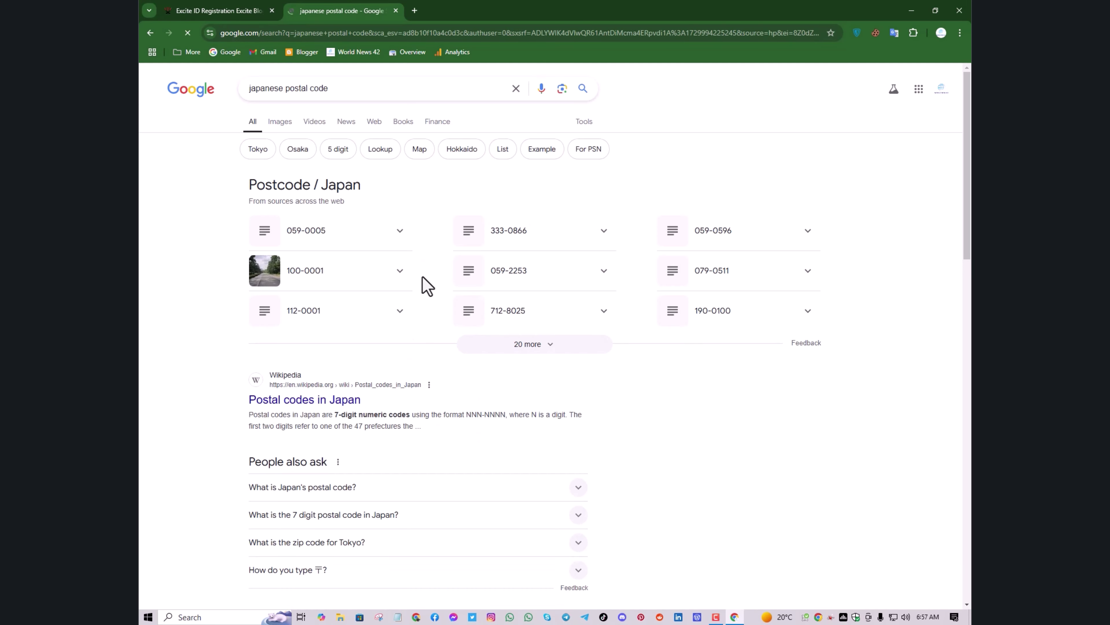
pyautogui.click(542, 346)
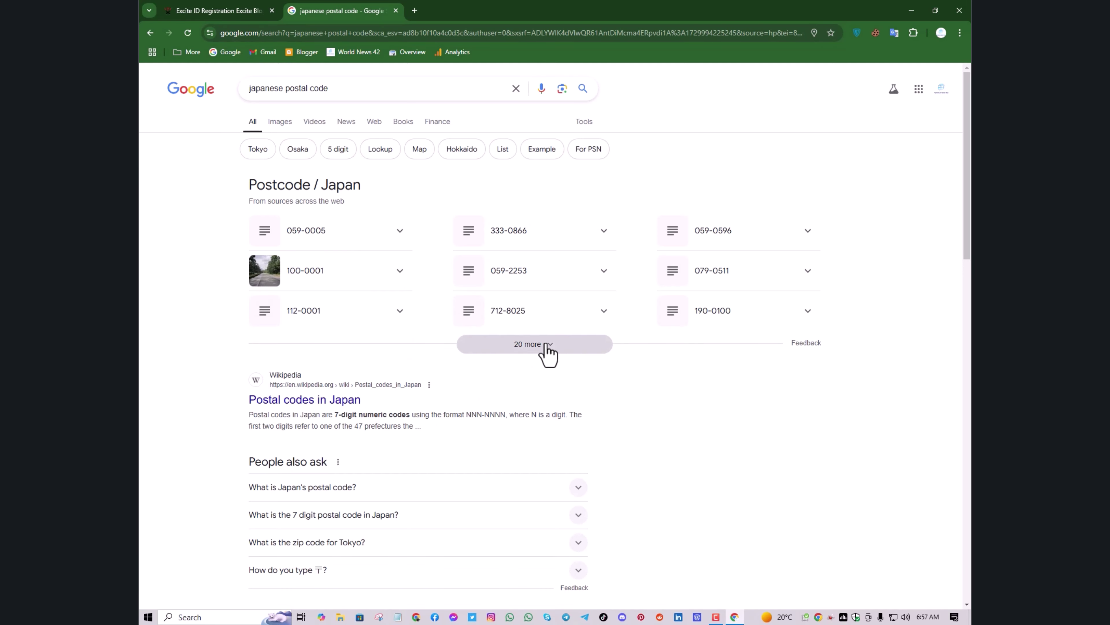
pyautogui.scroll(-4, 372, 386)
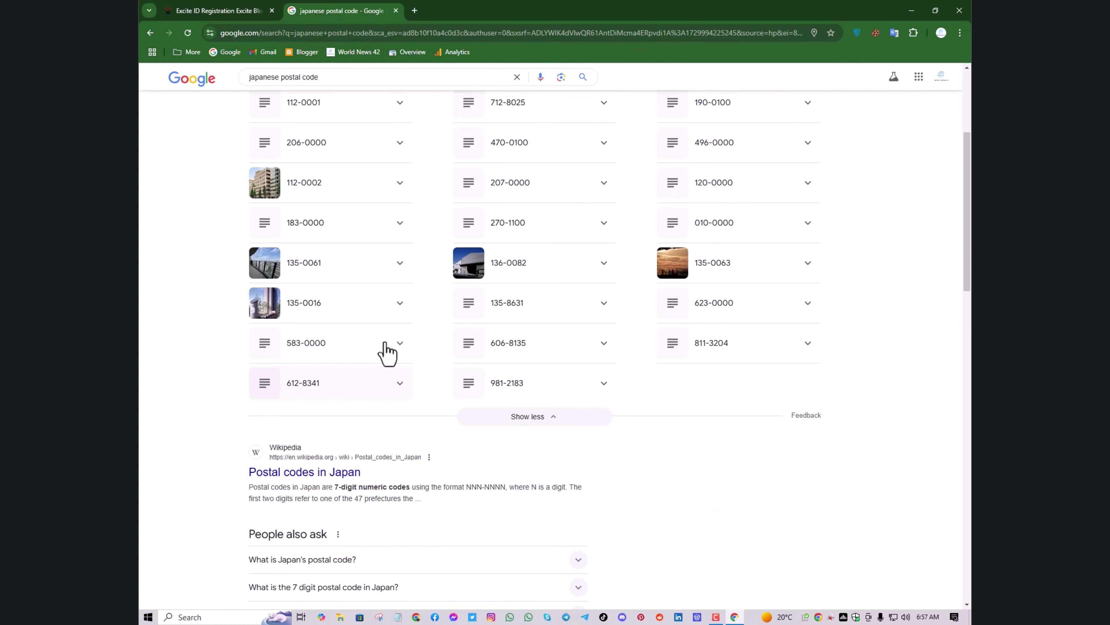
pyautogui.scroll(-3, 463, 358)
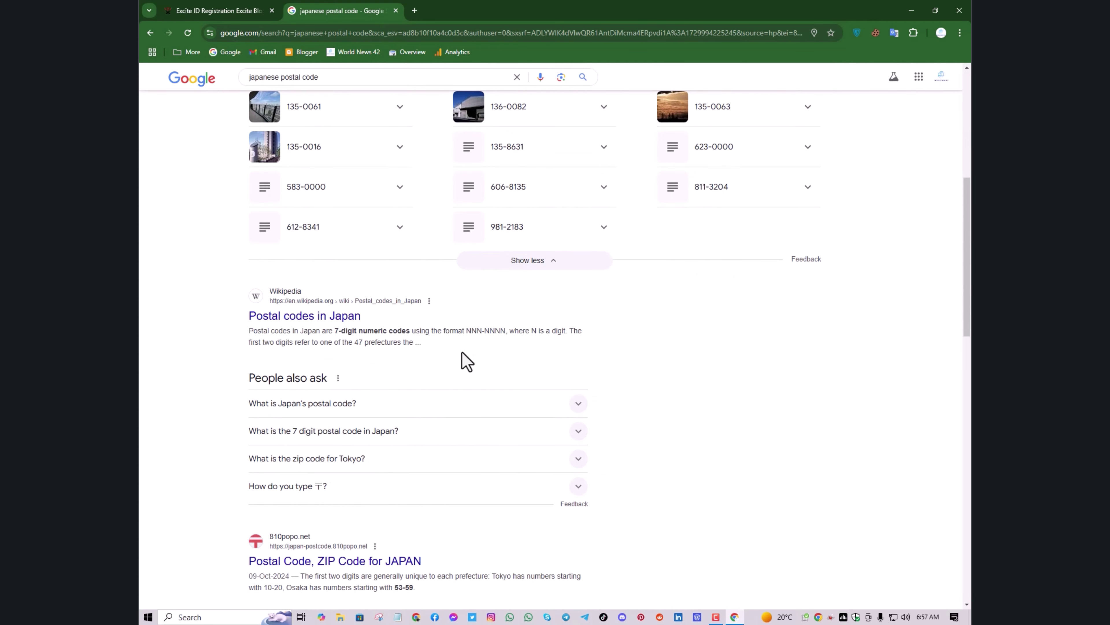
pyautogui.scroll(-4, 464, 362)
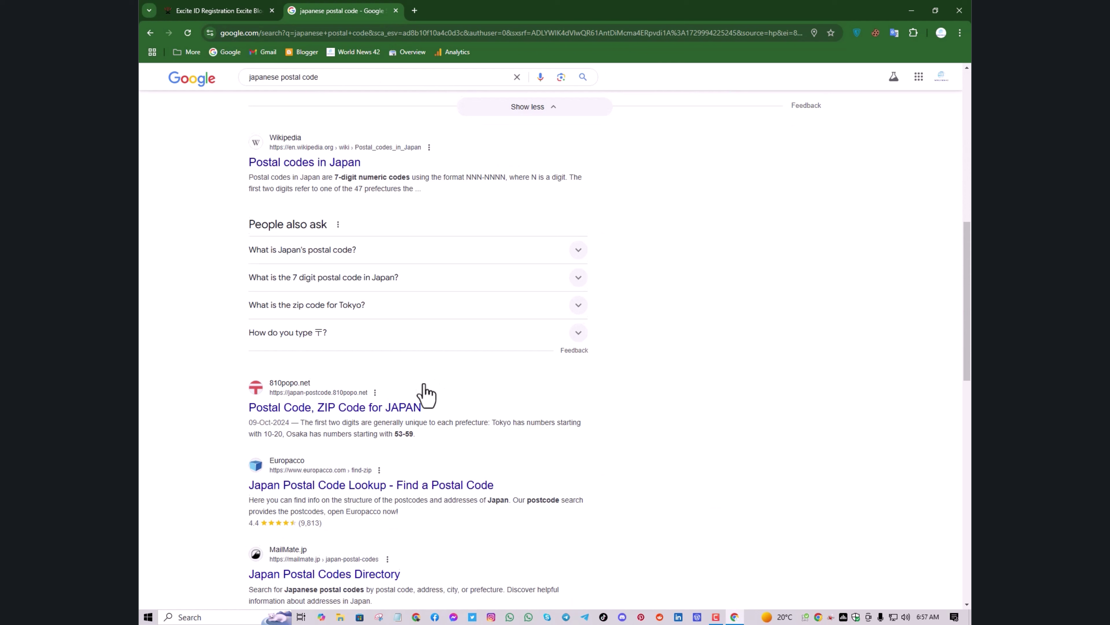
# Open the 810popo.net postcode result in a new tab and switch to it
pyautogui.rightClick(332, 406)
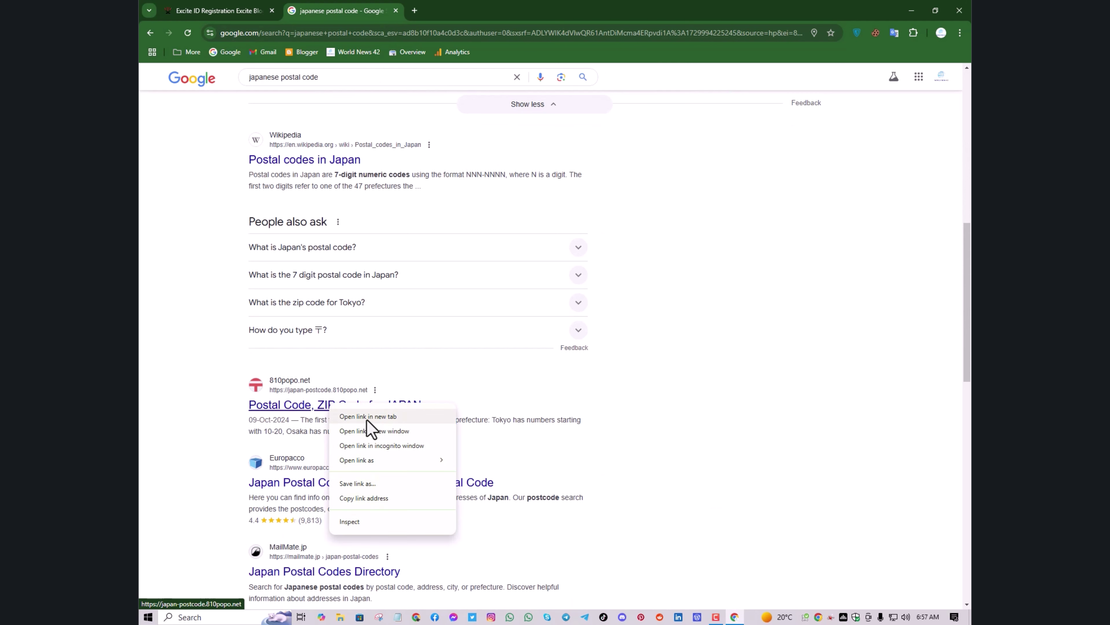
pyautogui.click(366, 416)
pyautogui.scroll(6, 410, 280)
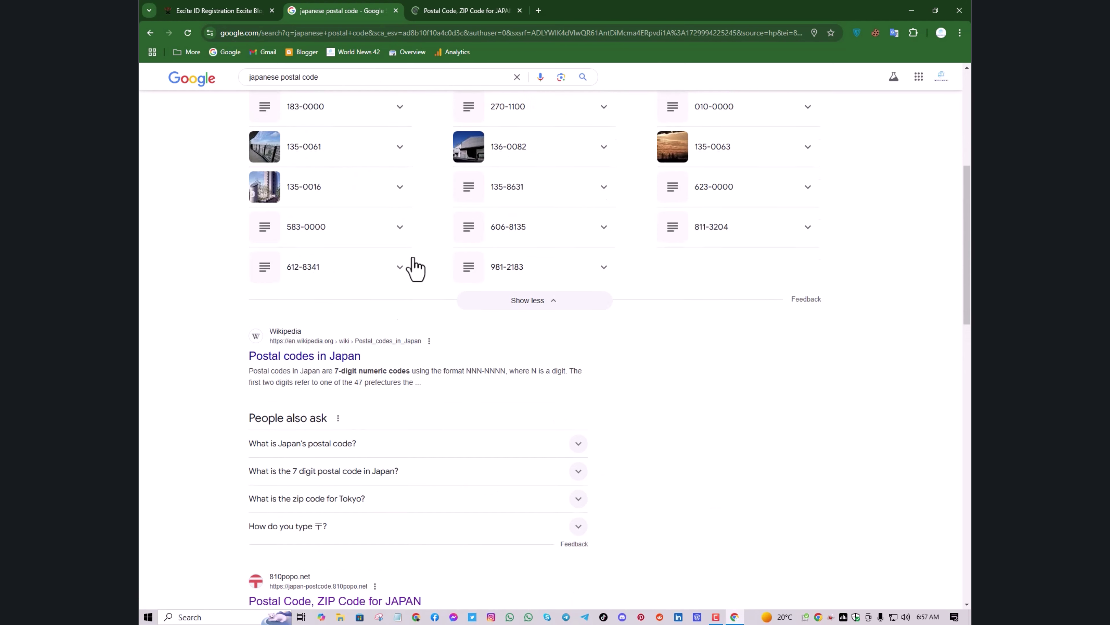
pyautogui.click(440, 9)
# Browse to SAITAMA, then to the Tokorozawashi ZIP code list
pyautogui.scroll(-6, 523, 265)
pyautogui.scroll(-15, 524, 267)
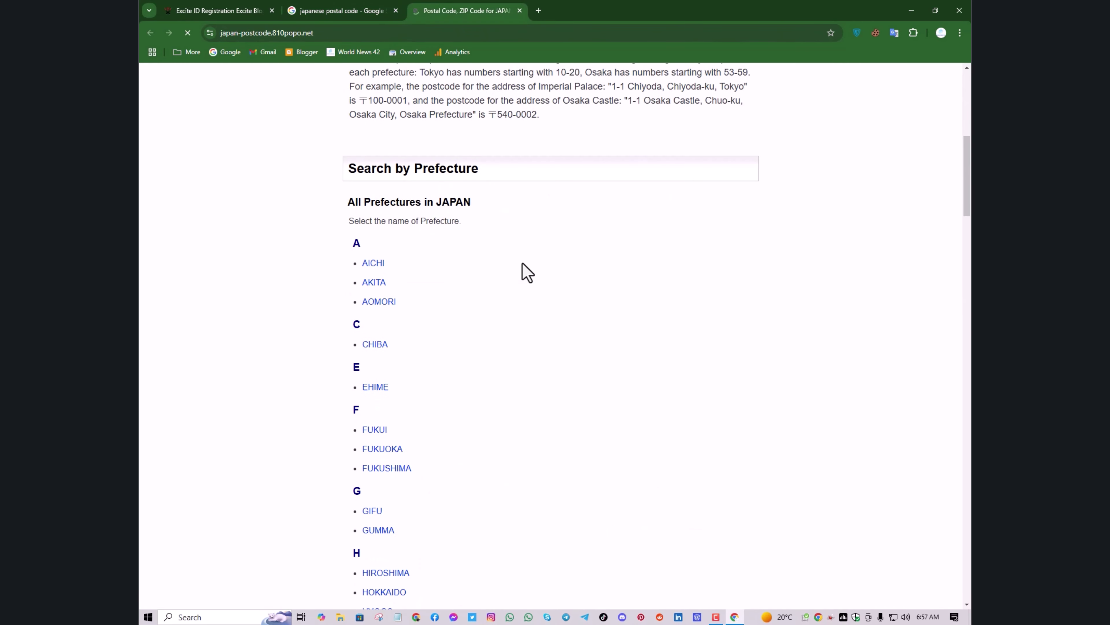
pyautogui.scroll(-2, 433, 306)
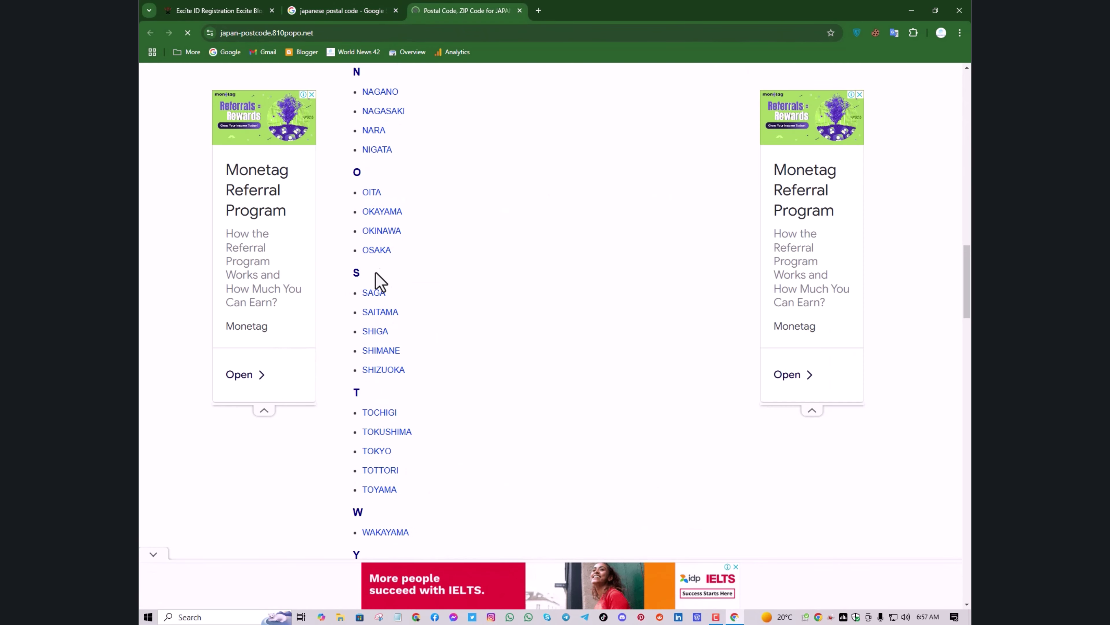
pyautogui.click(378, 312)
pyautogui.scroll(-15, 540, 251)
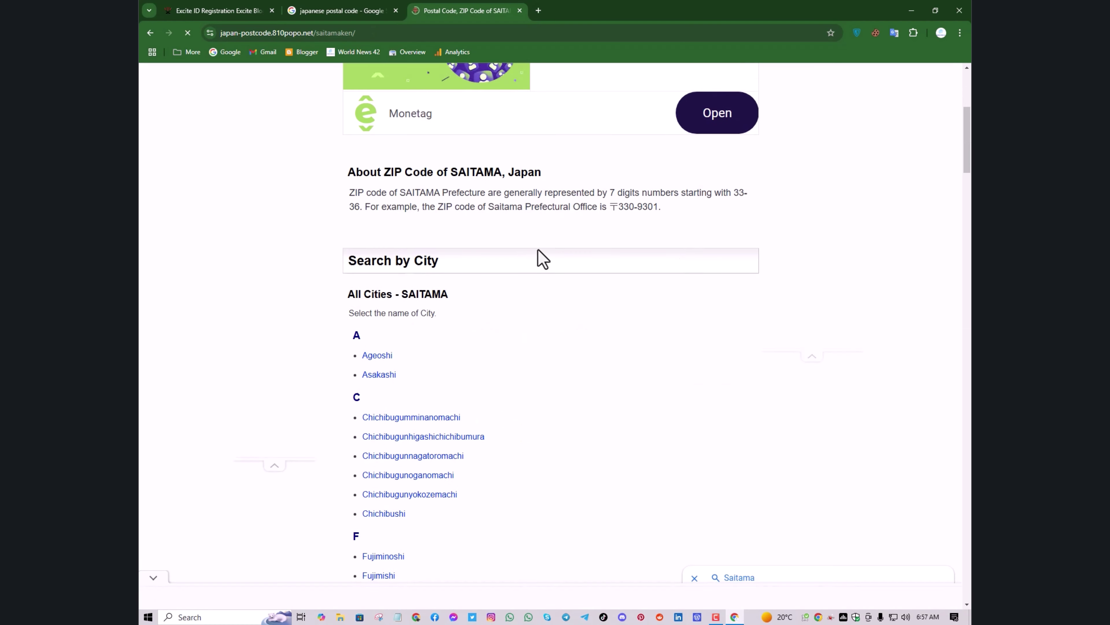
pyautogui.scroll(-20, 543, 259)
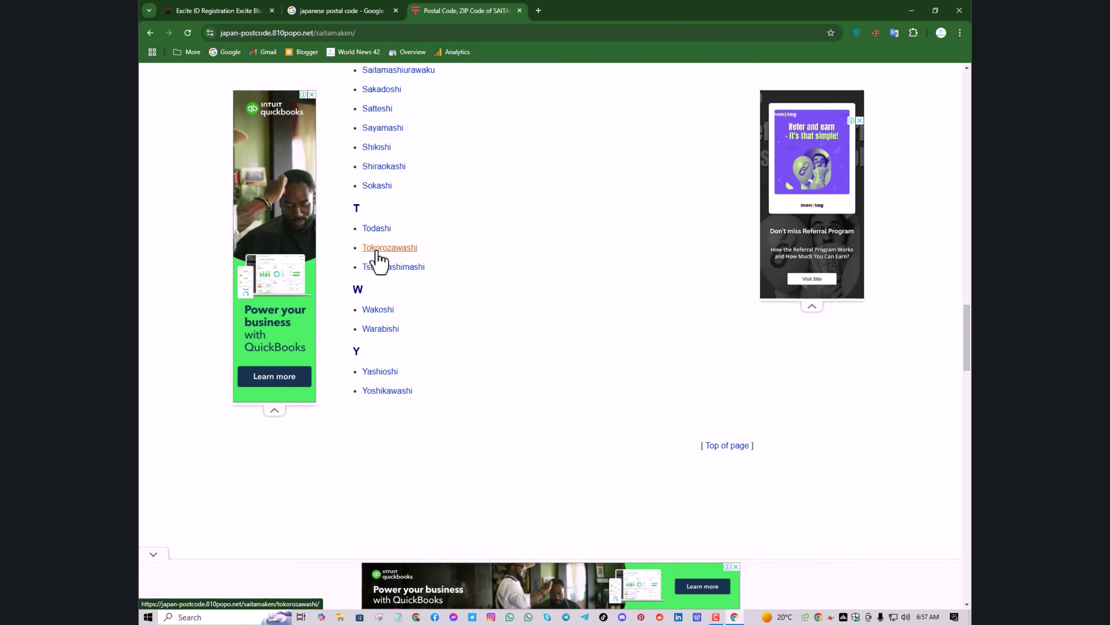
pyautogui.click(377, 248)
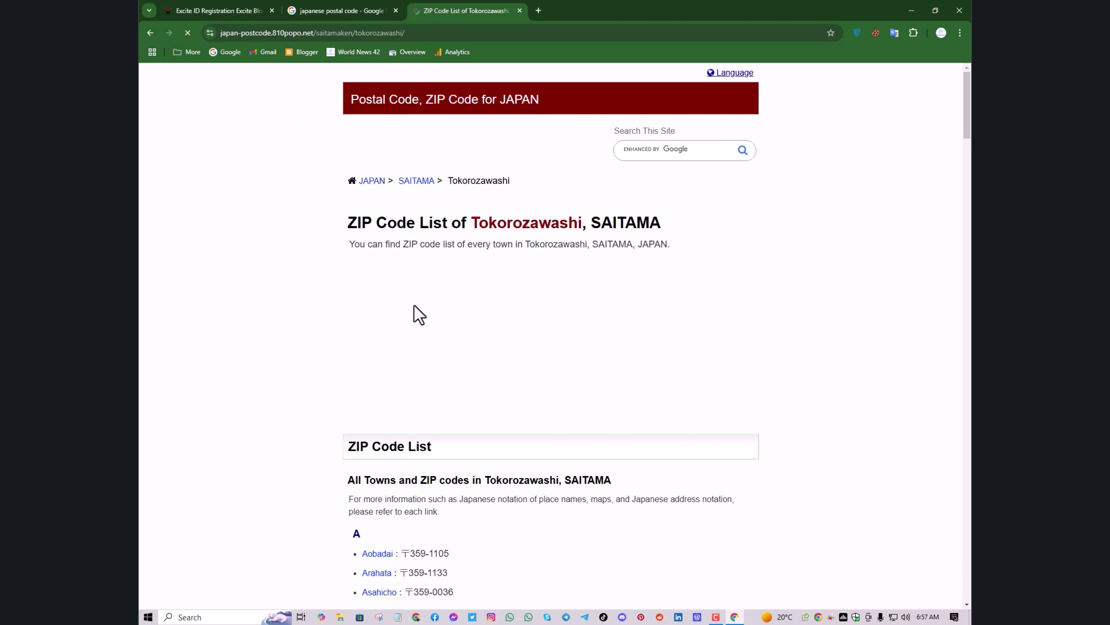
pyautogui.scroll(-5, 420, 321)
pyautogui.scroll(-1, 421, 321)
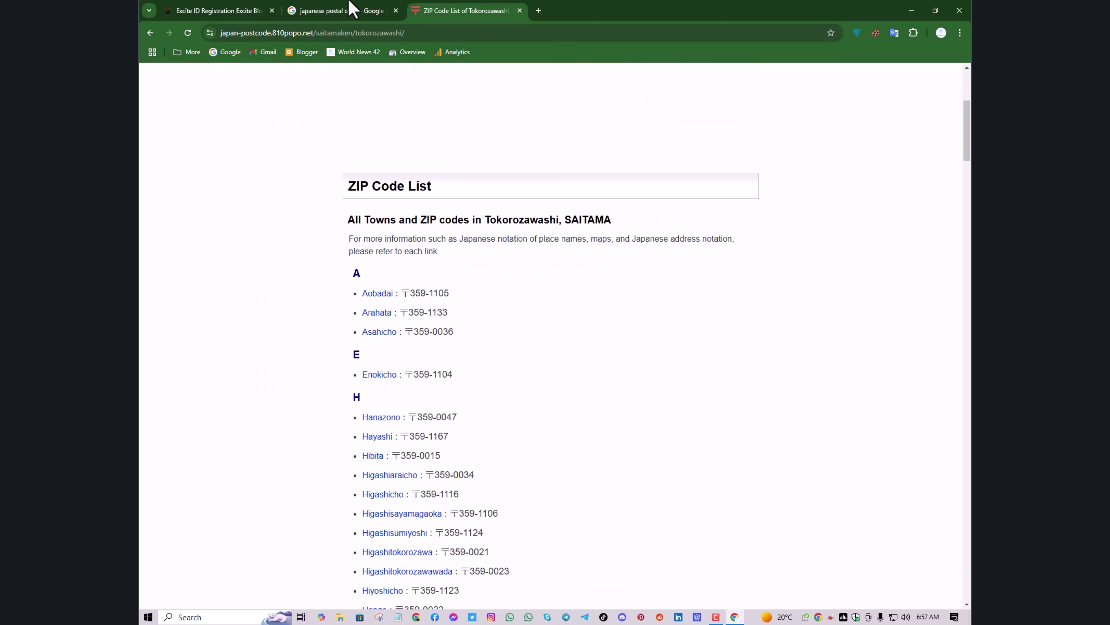
# Enter post code 3591105 on the Excite form and close the search and ZIP code tabs
pyautogui.click(218, 10)
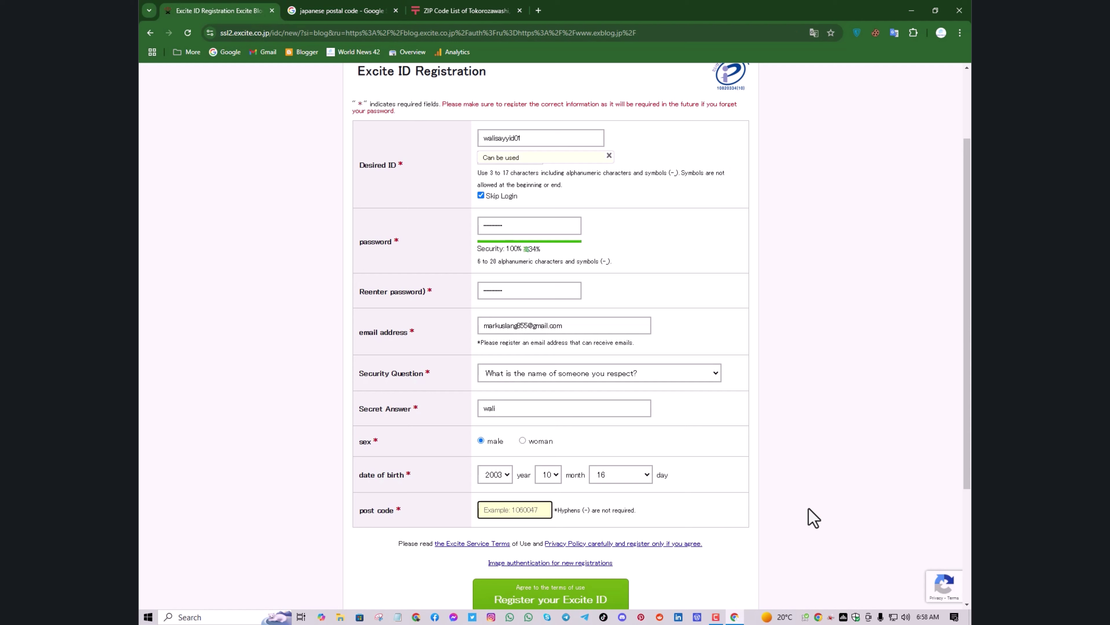
pyautogui.write('3591105')
pyautogui.click(397, 9)
pyautogui.click(325, 10)
# Resubmit the registration form and return to the rejected password field
pyautogui.press('Return')
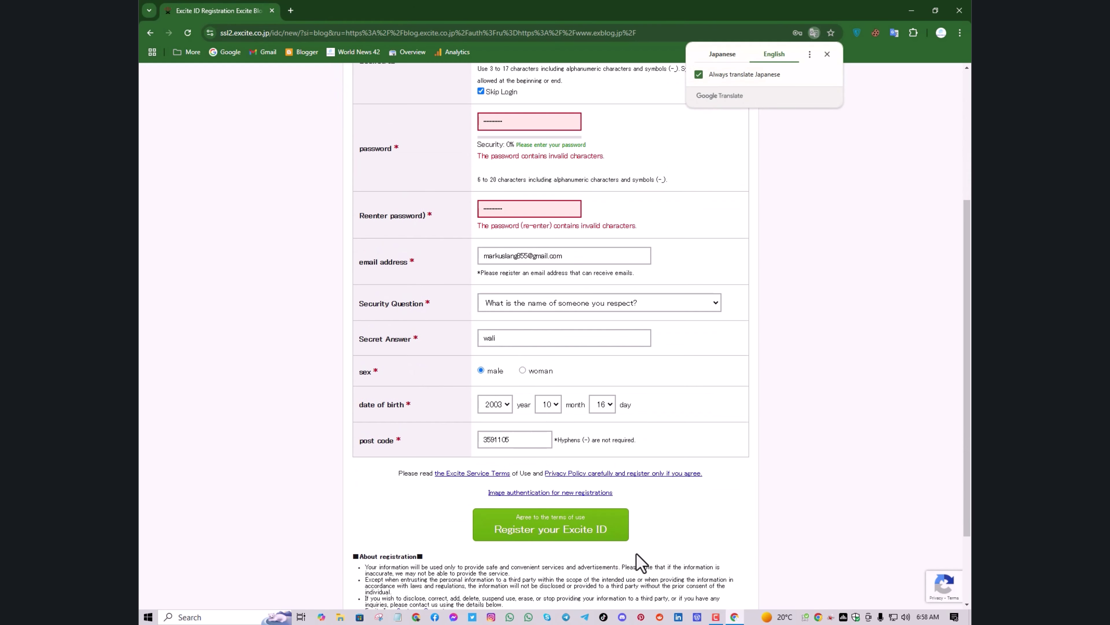
pyautogui.scroll(3, 638, 562)
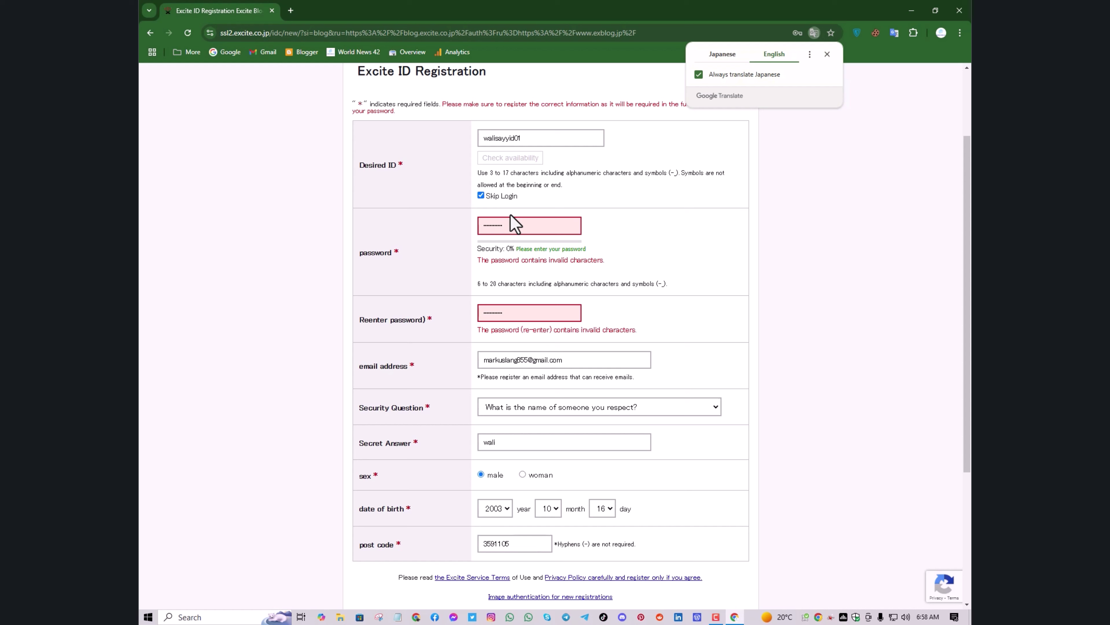
pyautogui.click(512, 226)
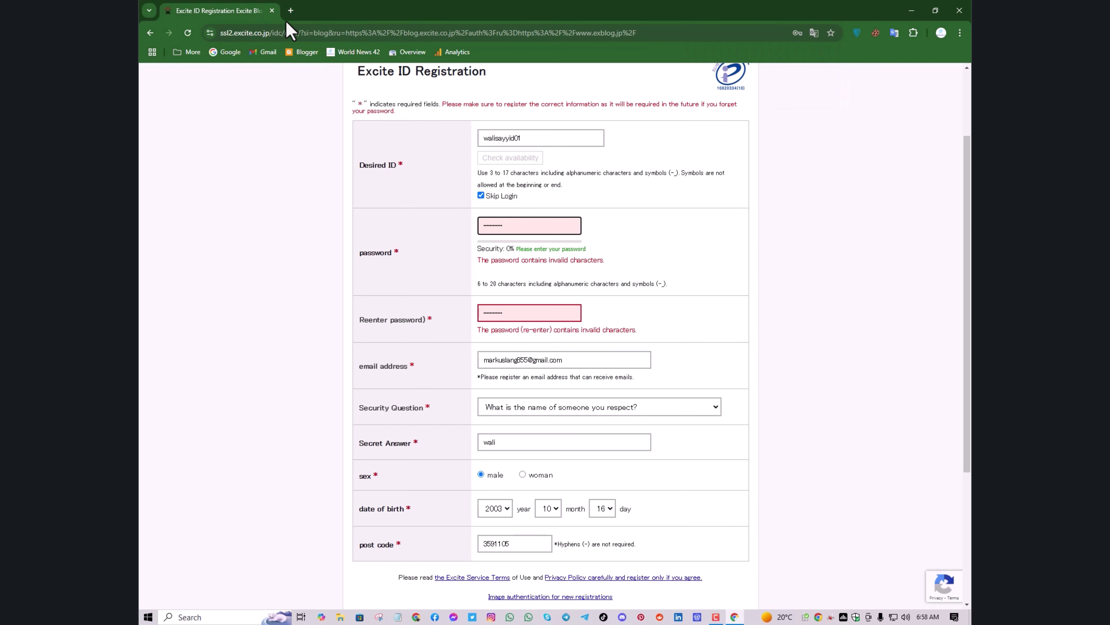
pyautogui.click(289, 12)
# Search Google for 'password generator' and scroll through the results
pyautogui.click(222, 54)
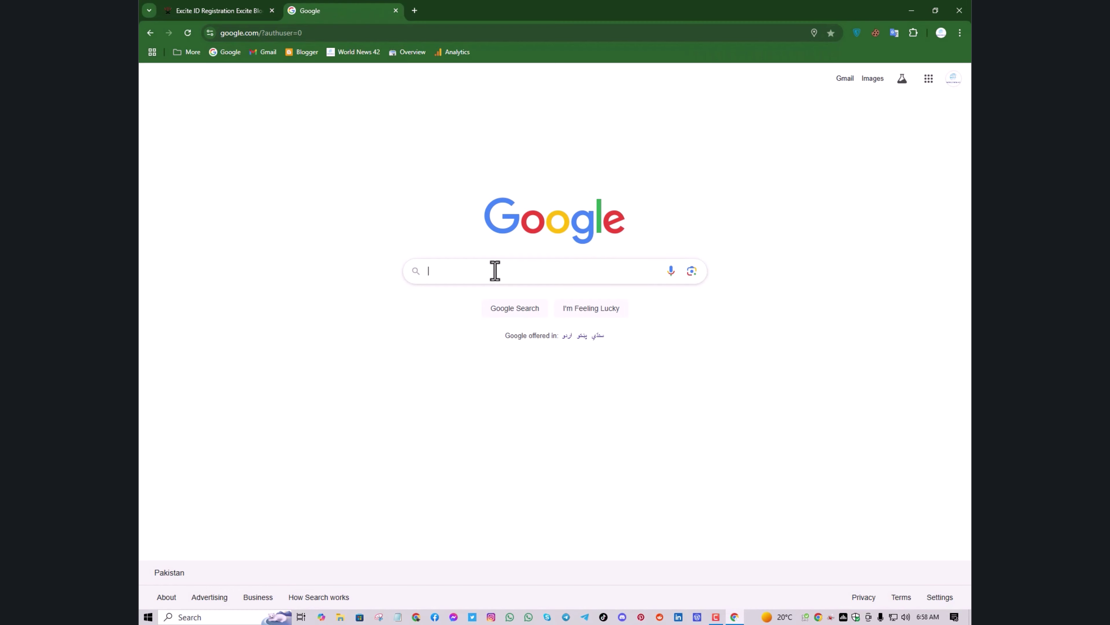
pyautogui.click(495, 270)
pyautogui.write('pass')
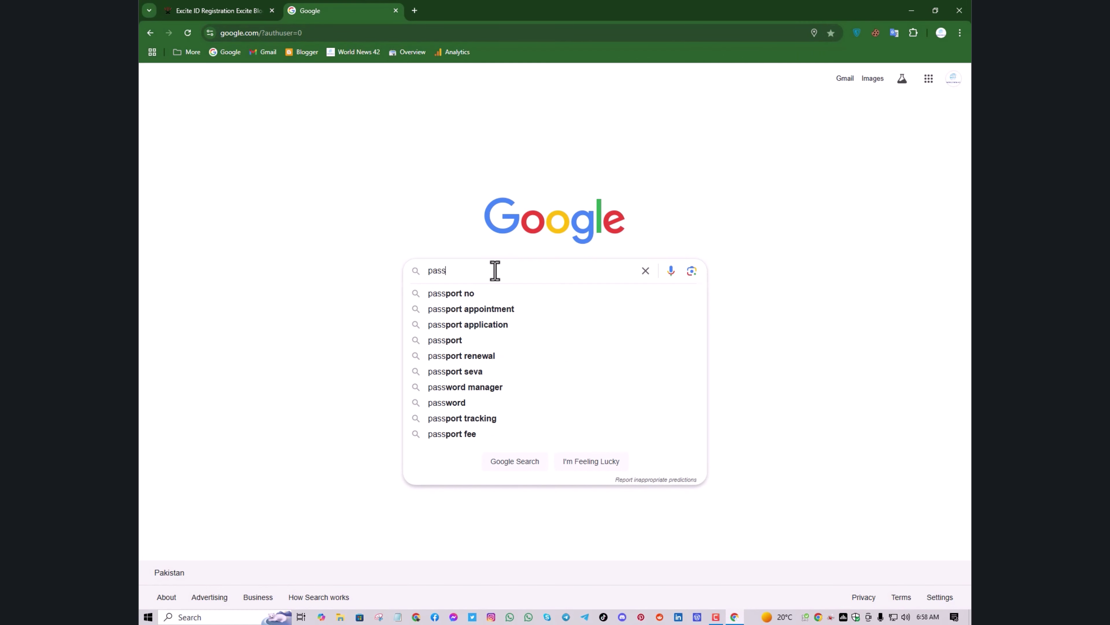
pyautogui.write('word ')
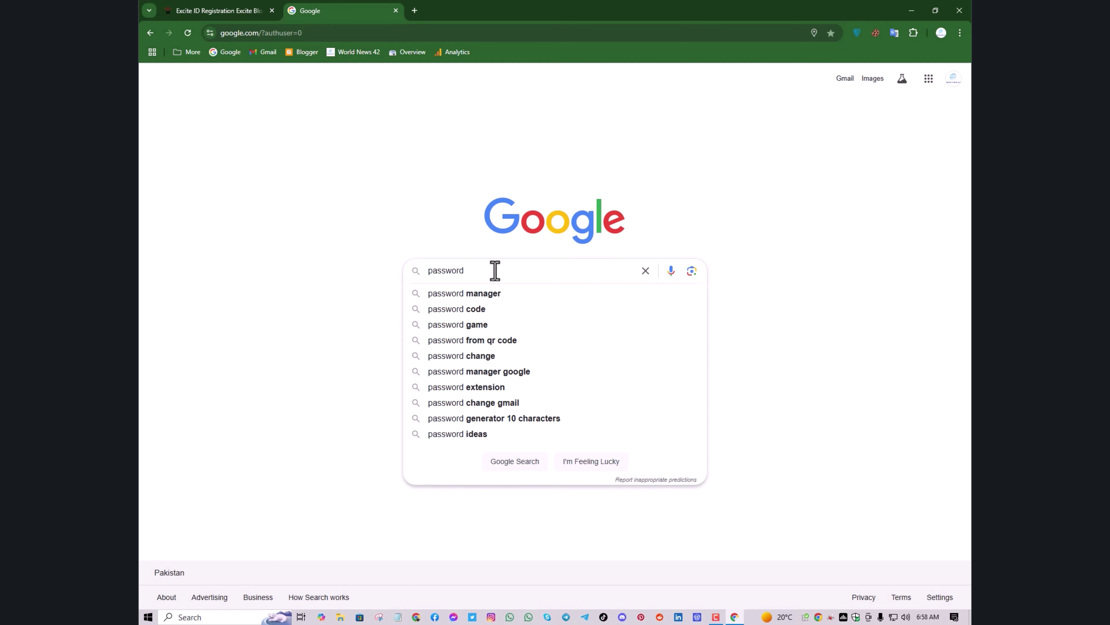
pyautogui.write('gen')
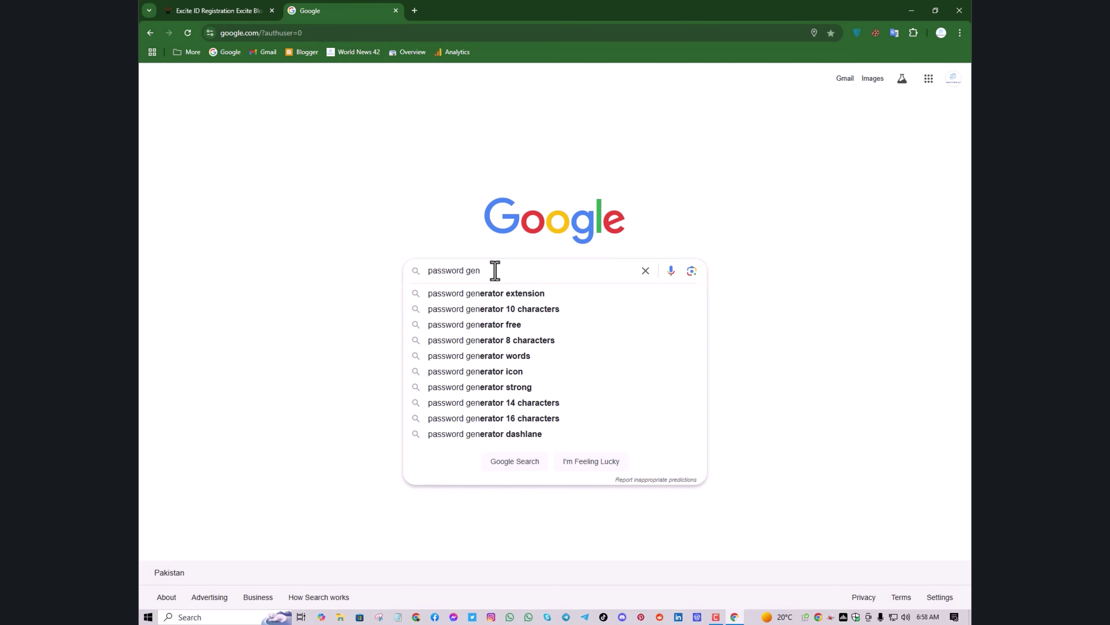
pyautogui.write('erator')
pyautogui.press('Return')
pyautogui.scroll(-5, 556, 350)
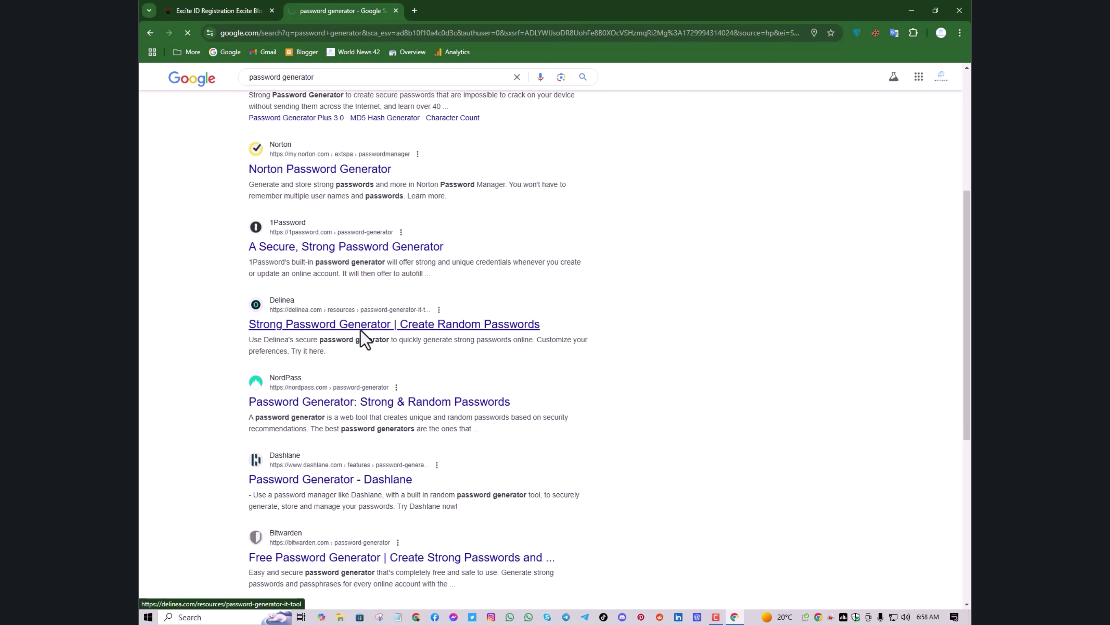
# Open the Delinea generator, generate a random 16-character password, and copy it
pyautogui.click(360, 328)
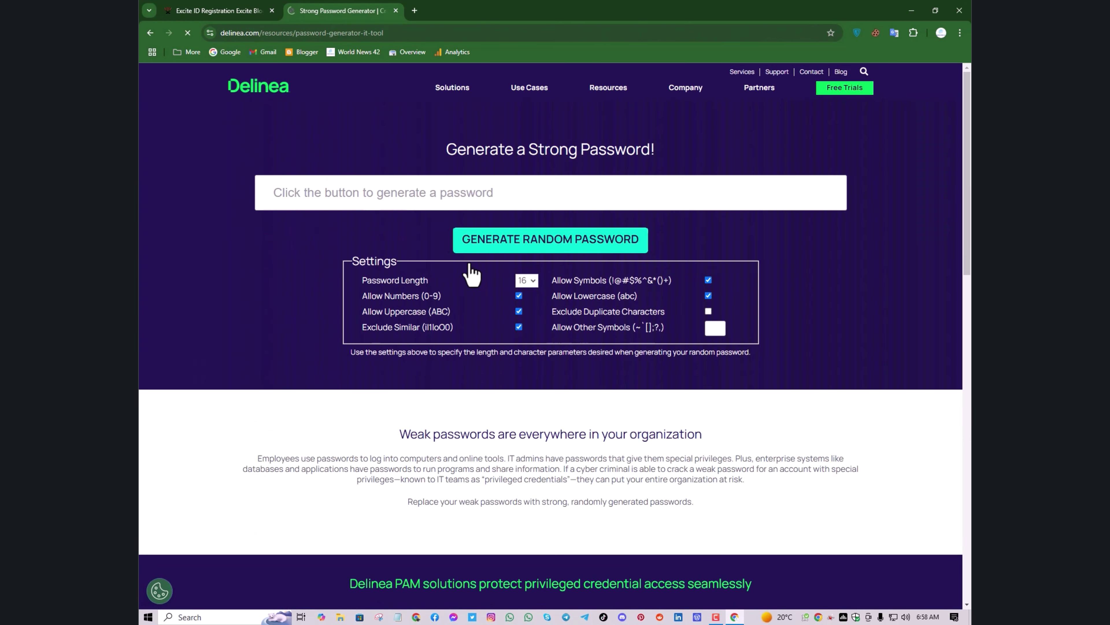
pyautogui.click(533, 314)
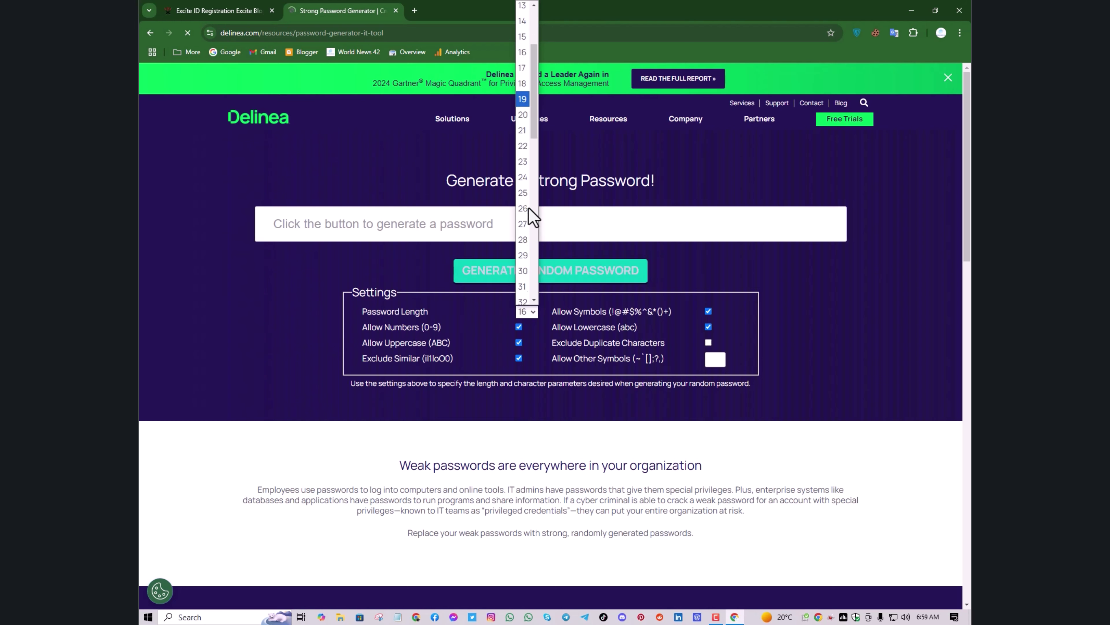
pyautogui.click(205, 12)
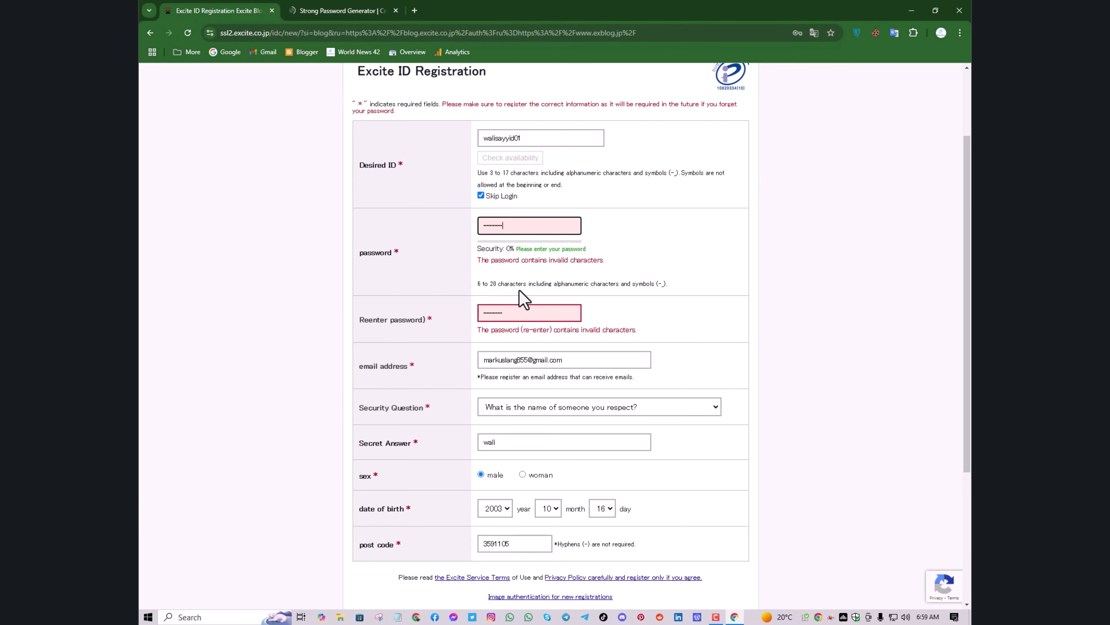
pyautogui.click(322, 11)
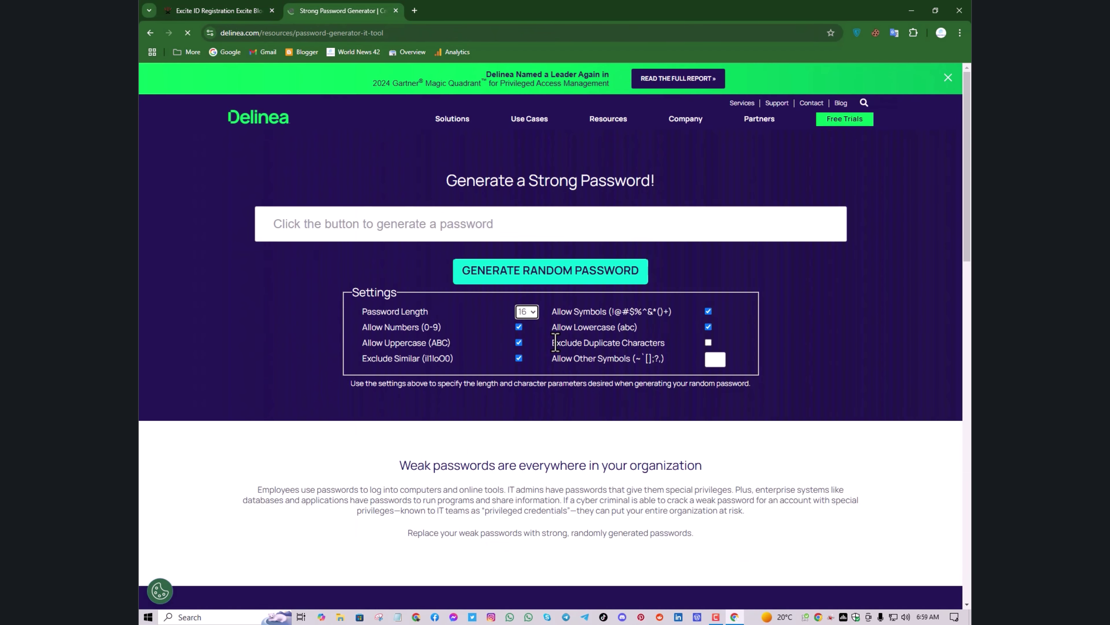
pyautogui.click(531, 278)
pyautogui.hotkey('ctrl', 'c')
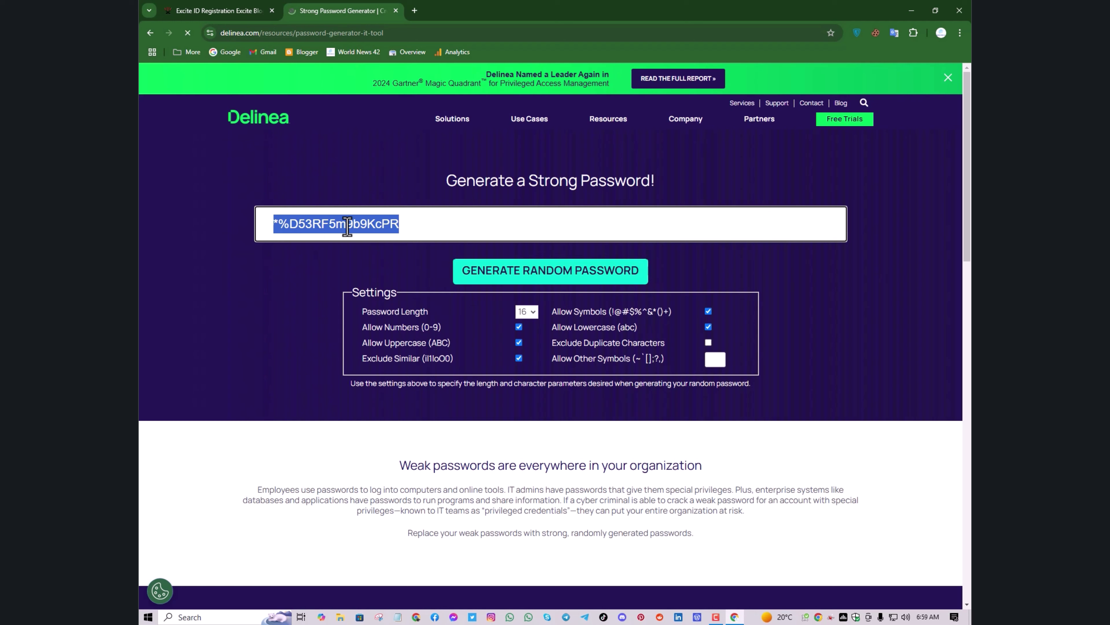
pyautogui.rightClick(348, 227)
pyautogui.click(396, 312)
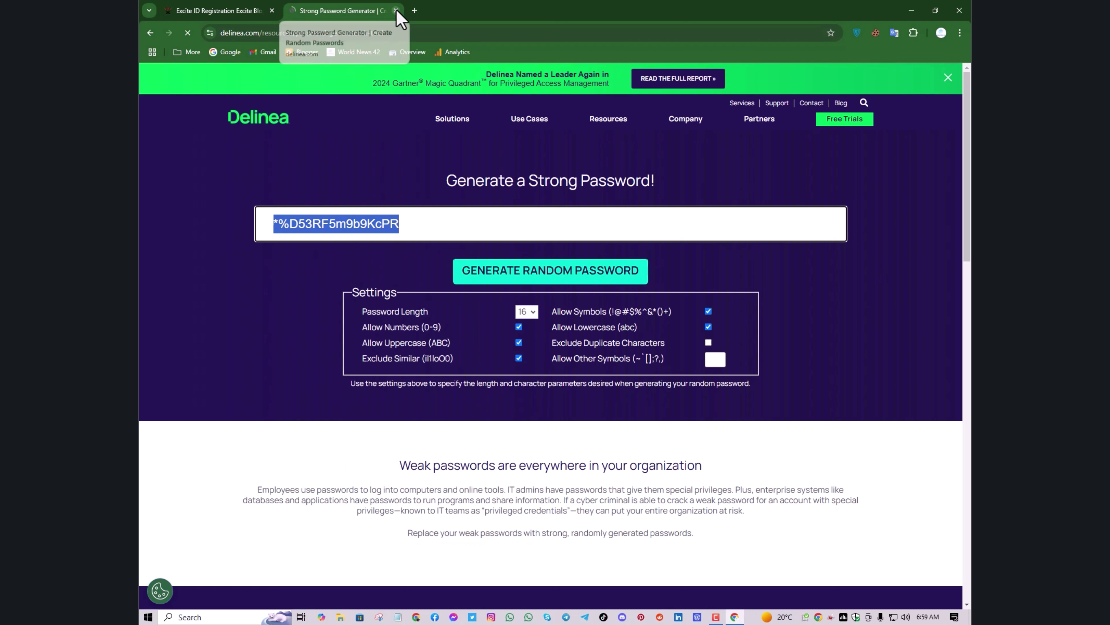
# Paste the generated password into a new Notepad note and minimize Notepad
pyautogui.click(397, 617)
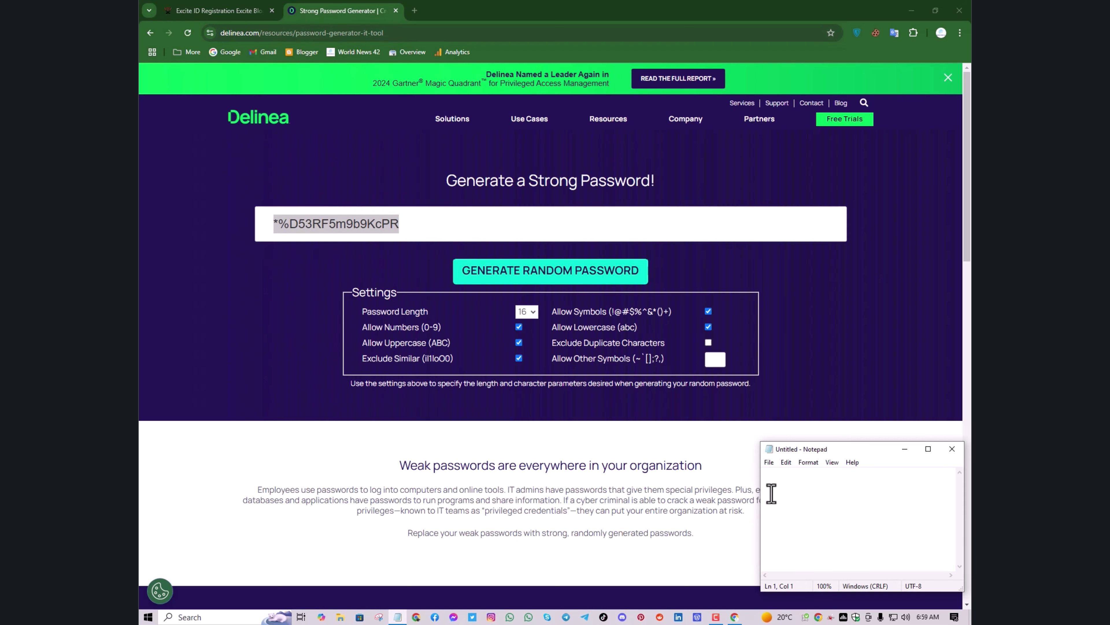
pyautogui.rightClick(775, 483)
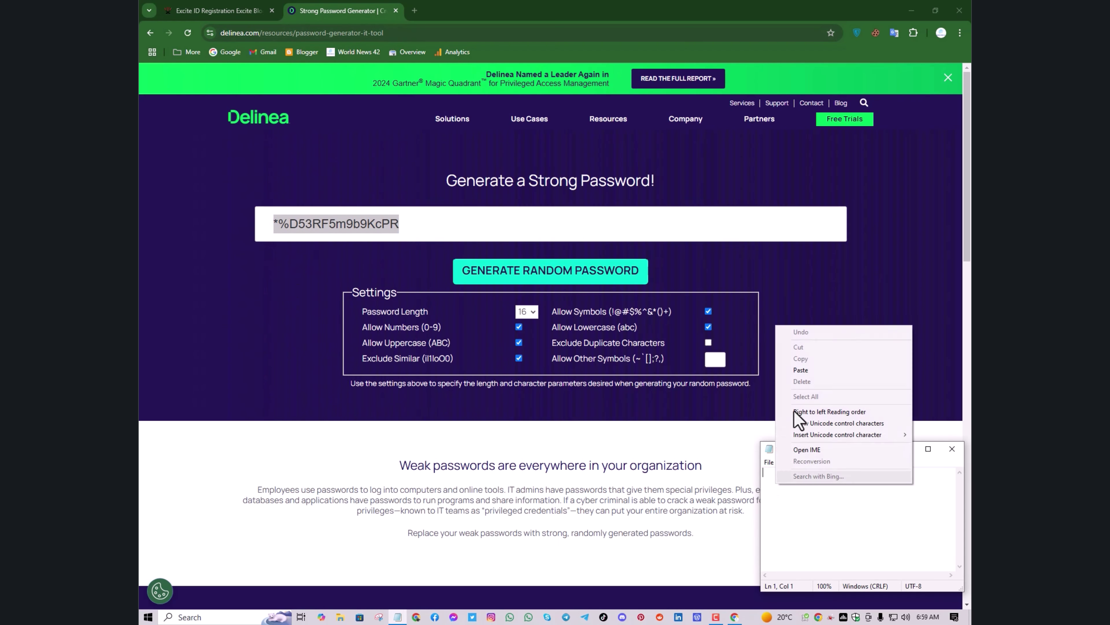
pyautogui.click(802, 370)
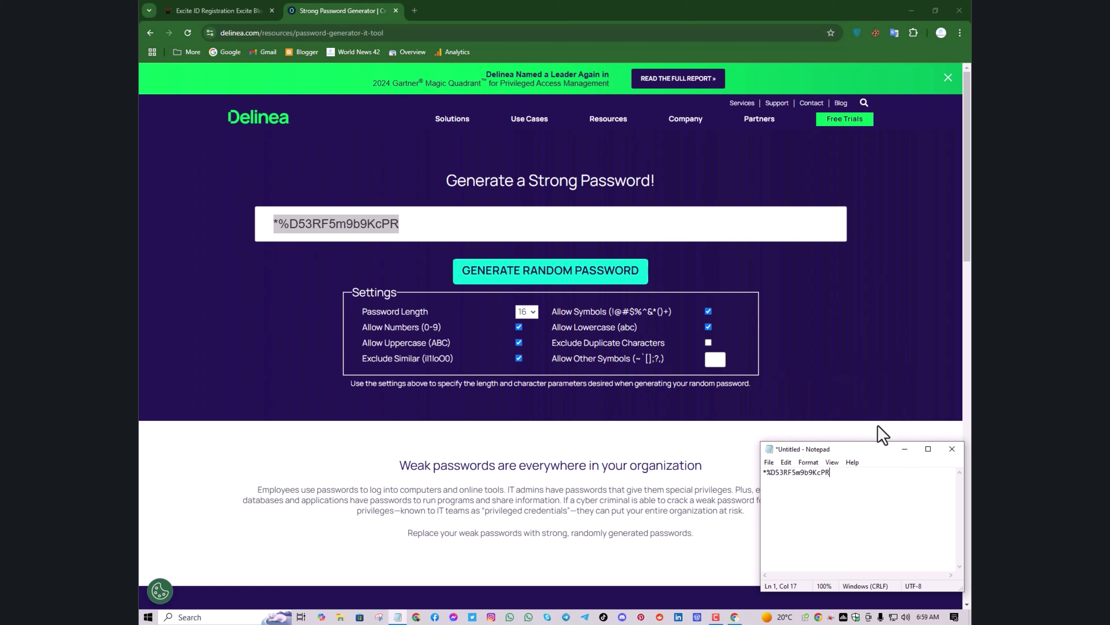
pyautogui.click(905, 449)
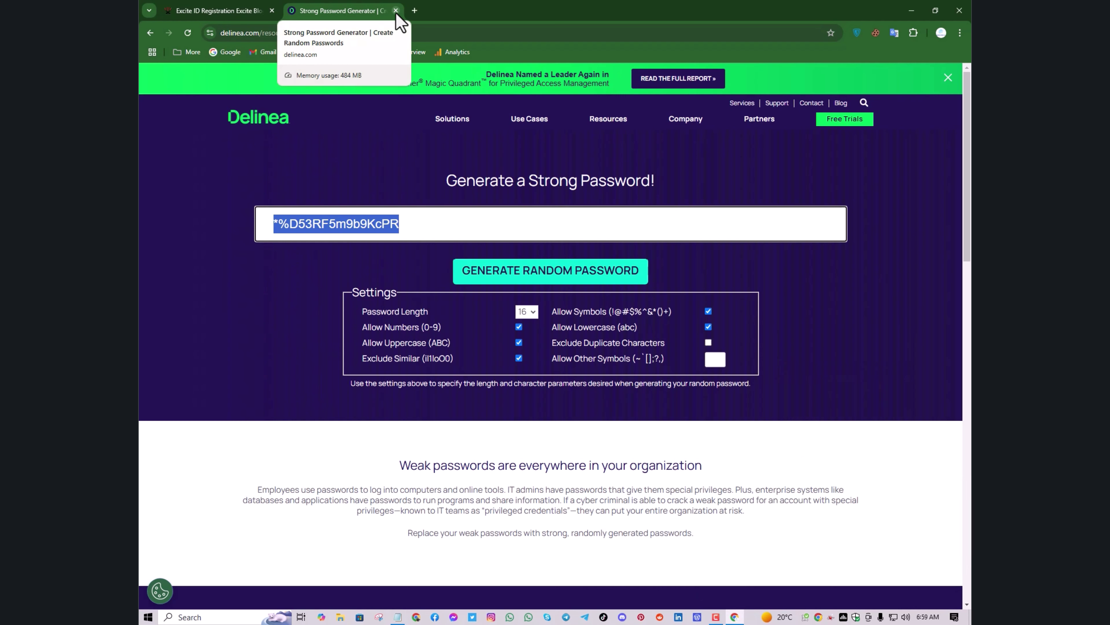
# Close the generator tab and paste the copied password into both password fields
pyautogui.click(396, 10)
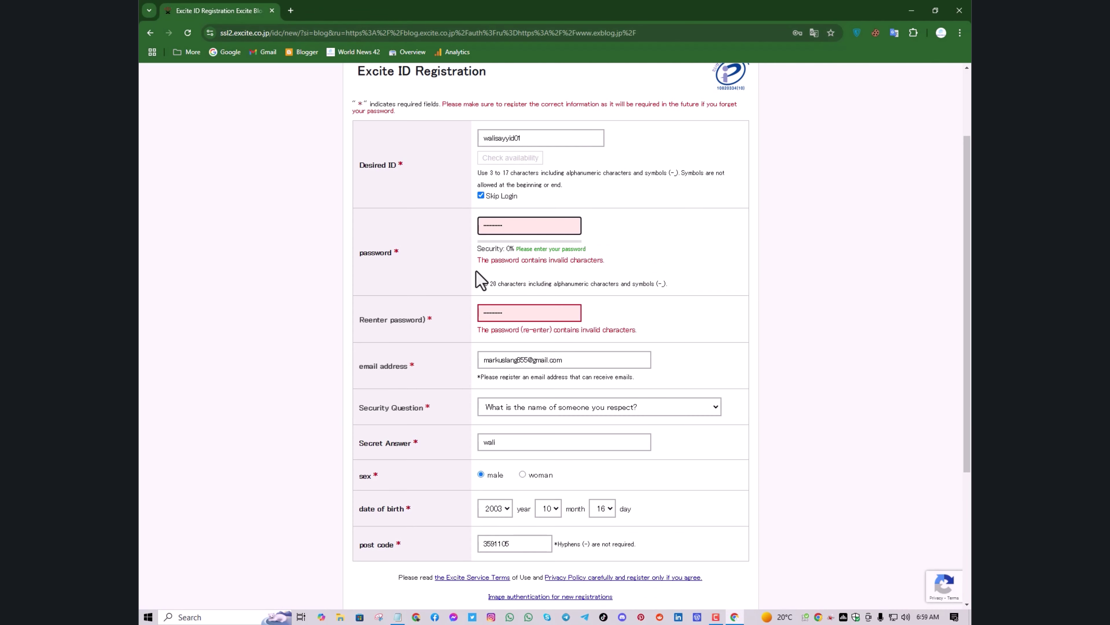
pyautogui.click(505, 225)
pyautogui.hotkey('ctrl', 'v')
pyautogui.click(510, 313)
pyautogui.hotkey('ctrl', 'a')
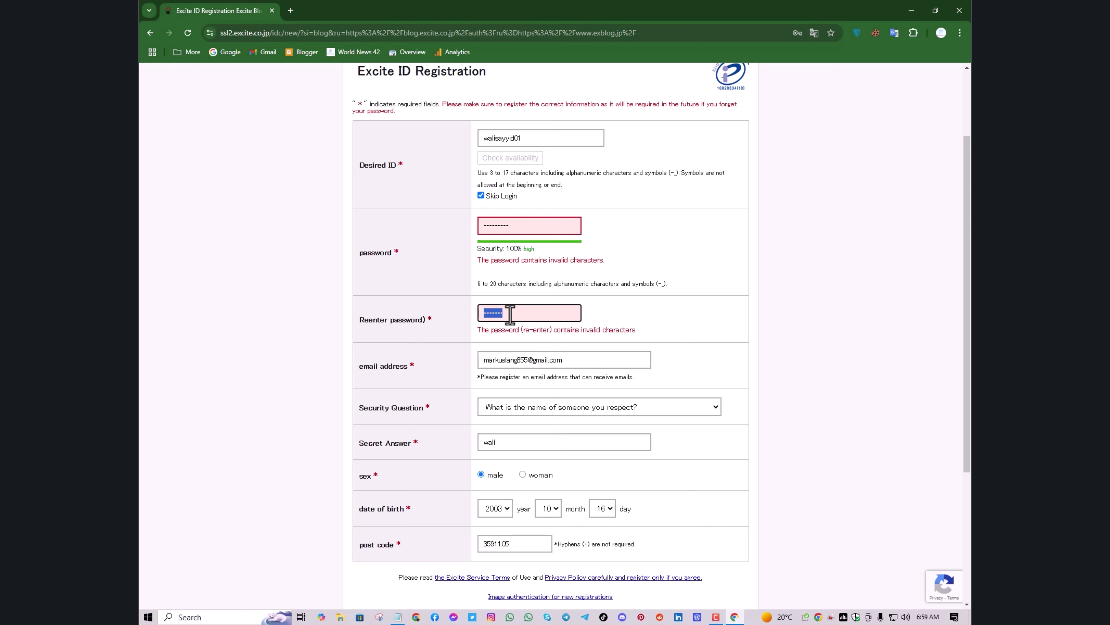
pyautogui.hotkey('ctrl', 'v')
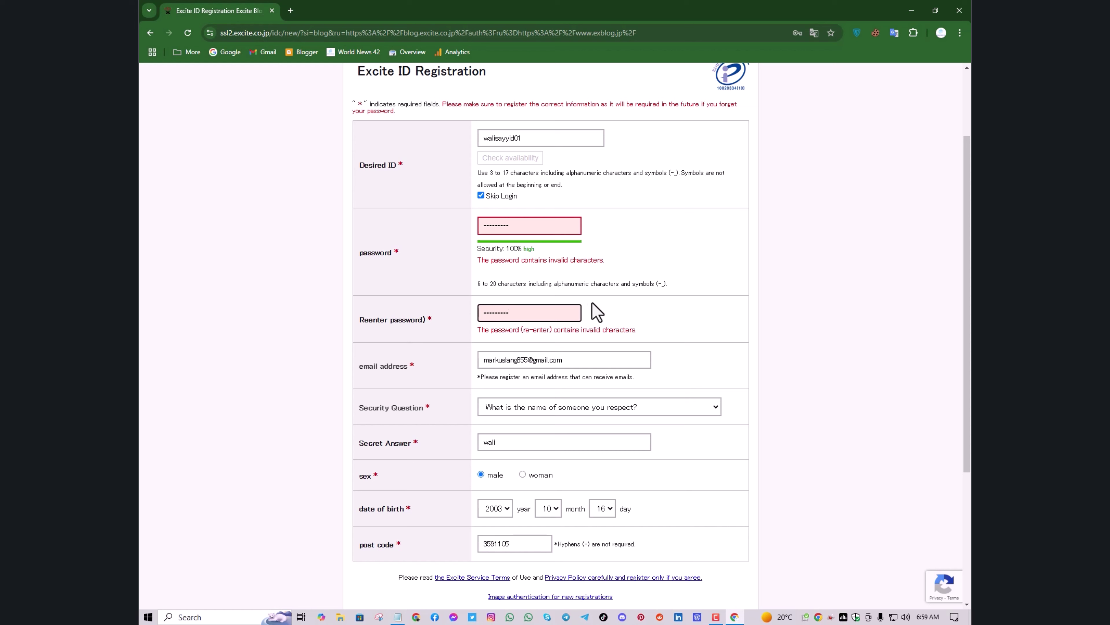
pyautogui.click(625, 313)
pyautogui.scroll(-4, 619, 330)
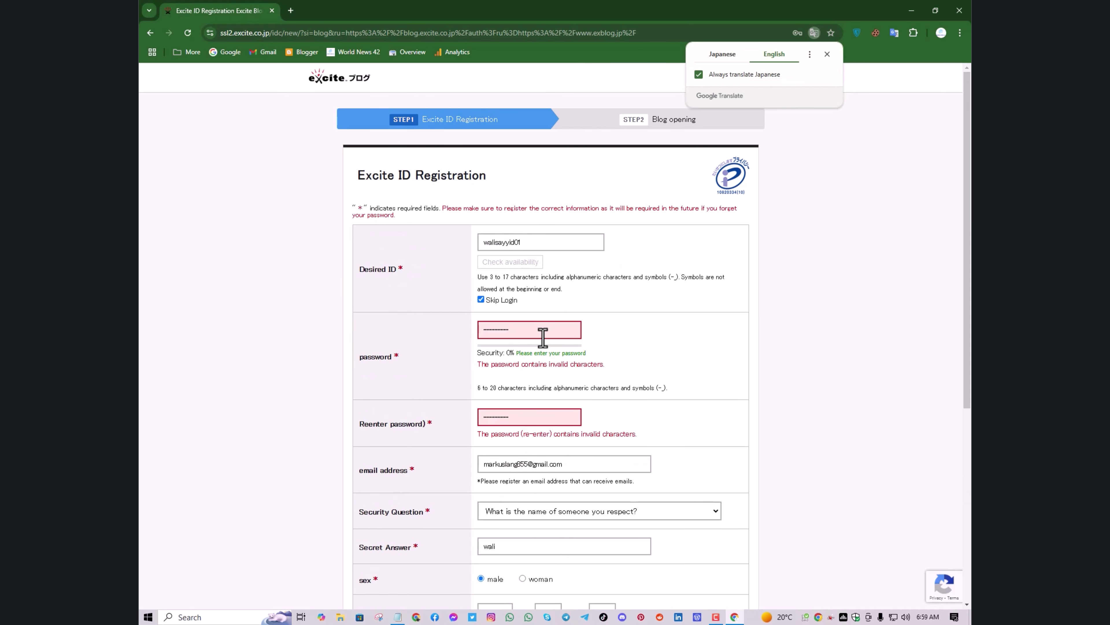
pyautogui.scroll(-1, 526, 355)
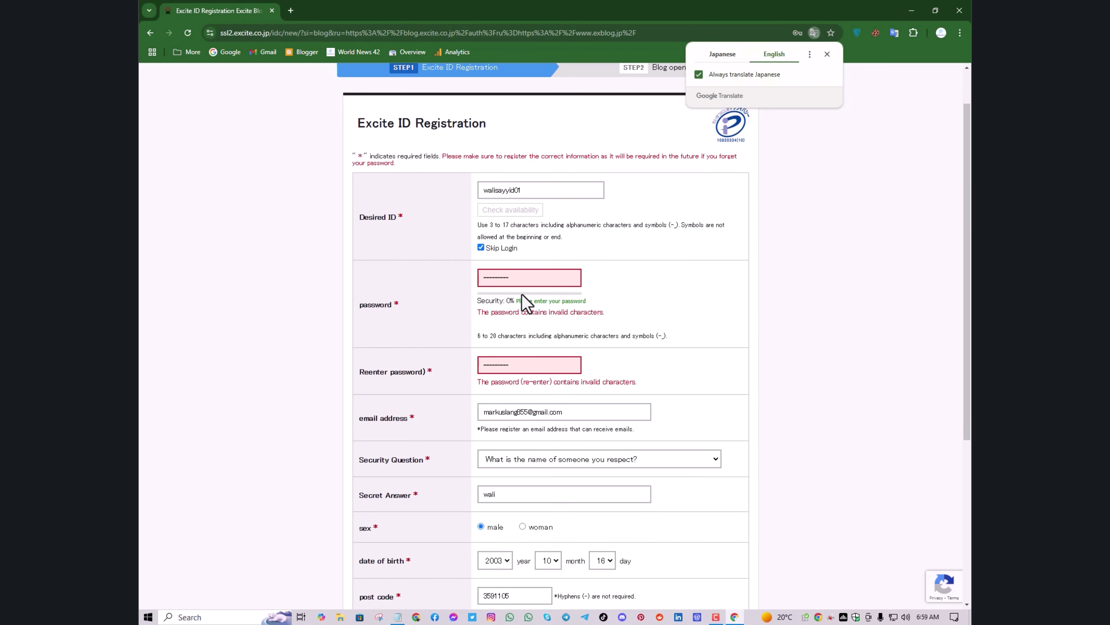
# Clear the password field and retype the password by hand
pyautogui.click(517, 275)
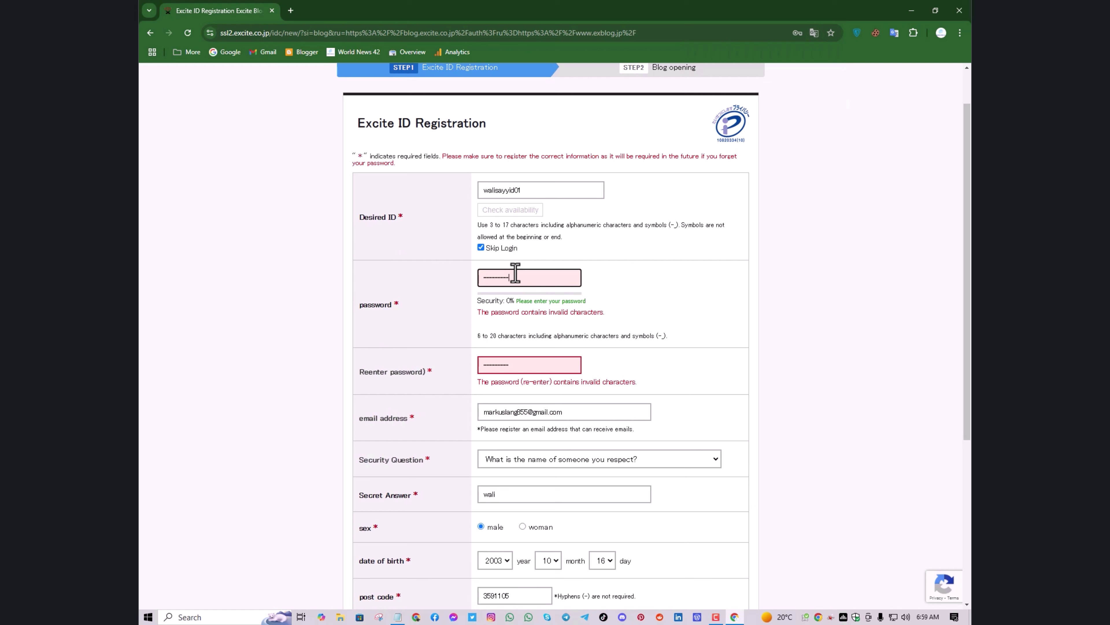
pyautogui.moveTo(503, 278); pyautogui.dragTo(456, 287)
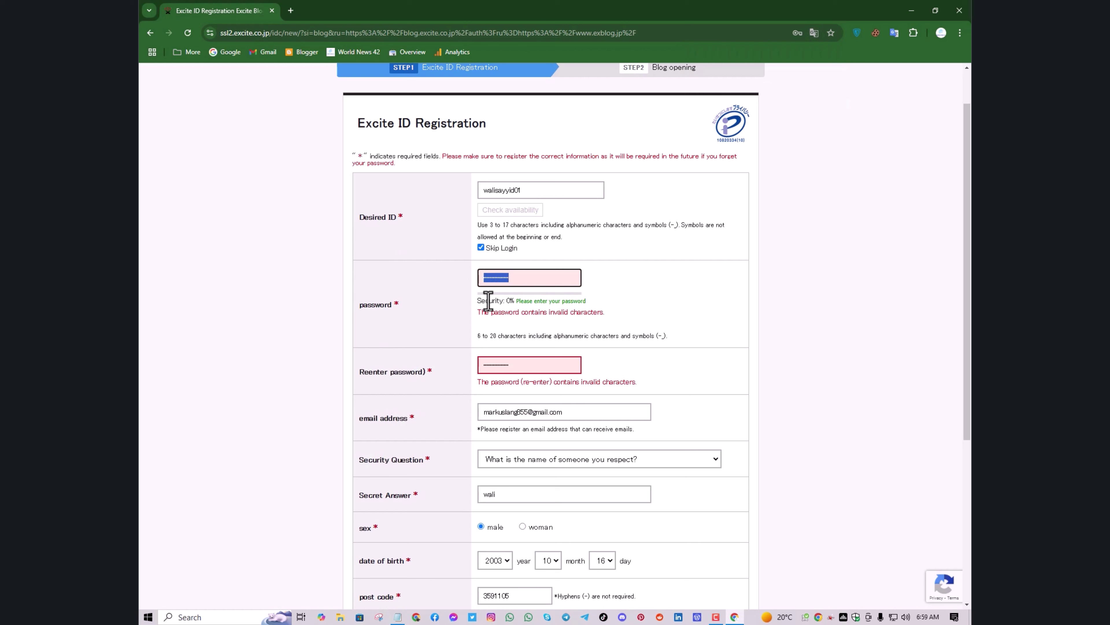
pyautogui.press('BackSpace')
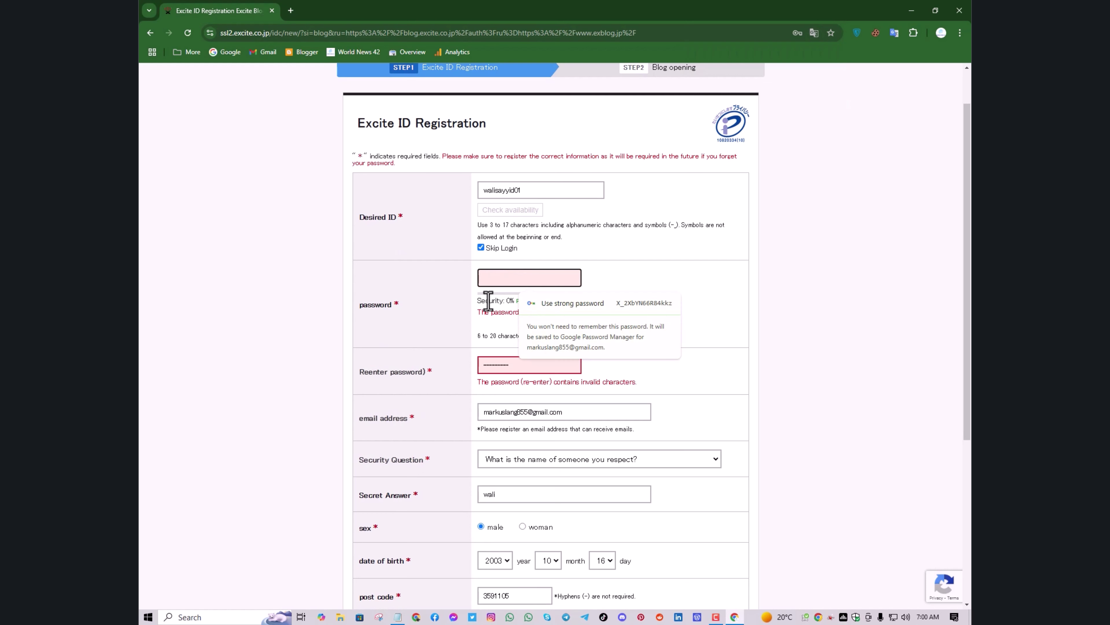
pyautogui.write('•••••••')
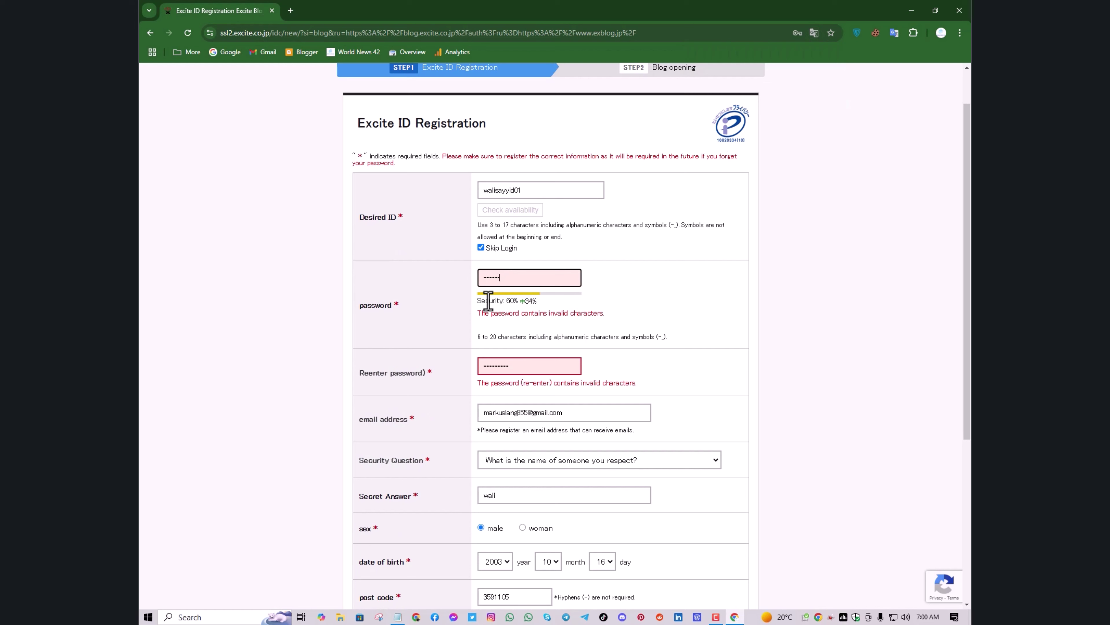
pyautogui.click(544, 369)
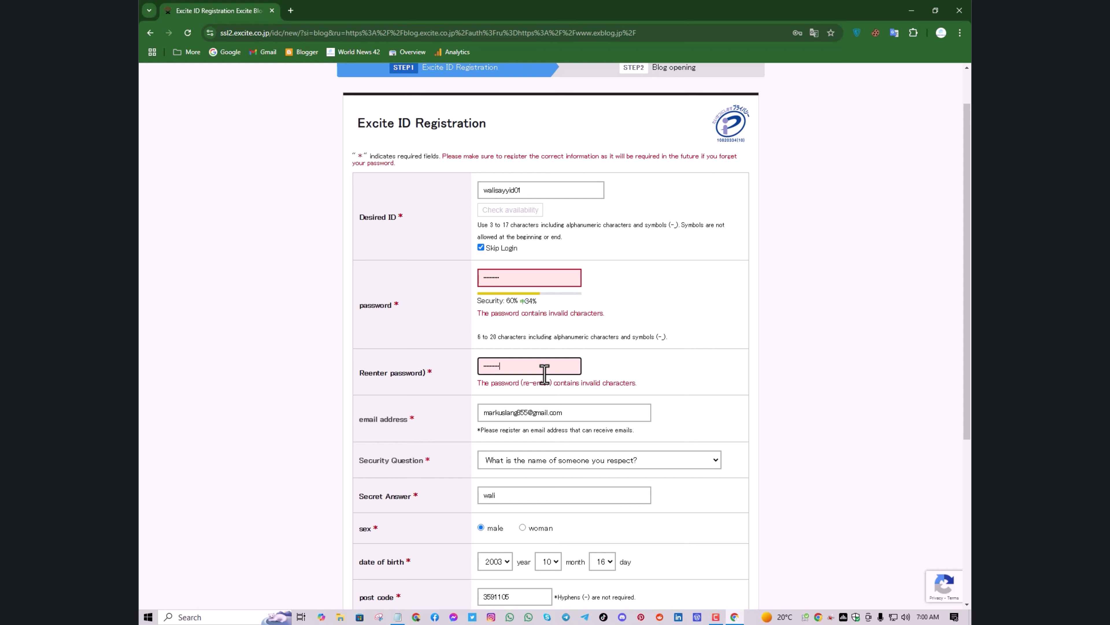
pyautogui.scroll(-3, 595, 423)
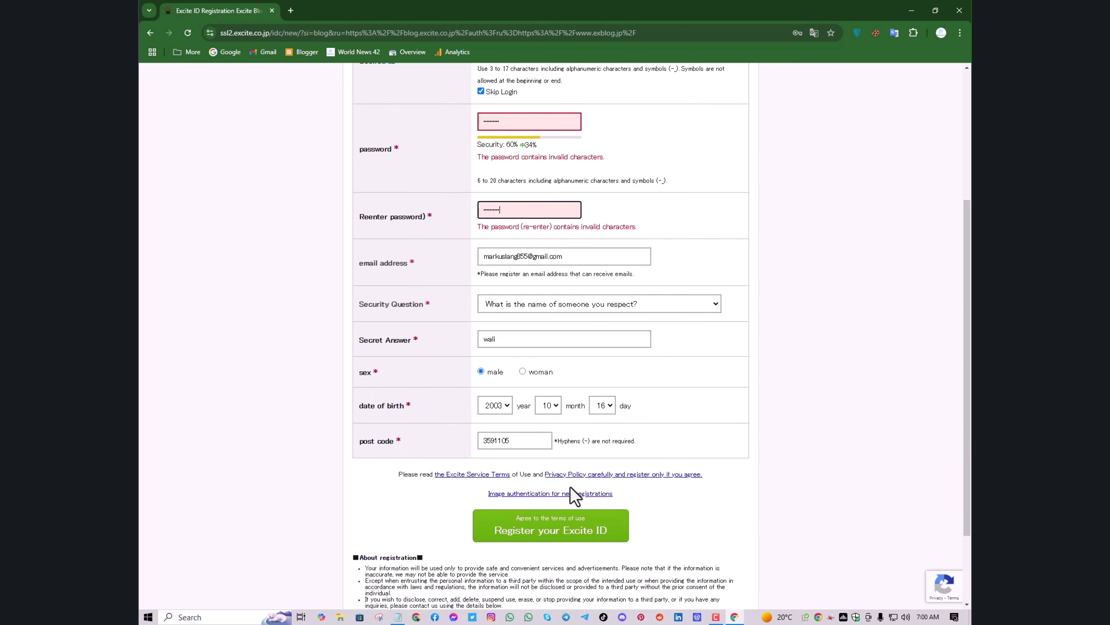
# Submit 'Register your Excite ID', save the password in Chrome, and choose 'Start a blog'
pyautogui.click(568, 517)
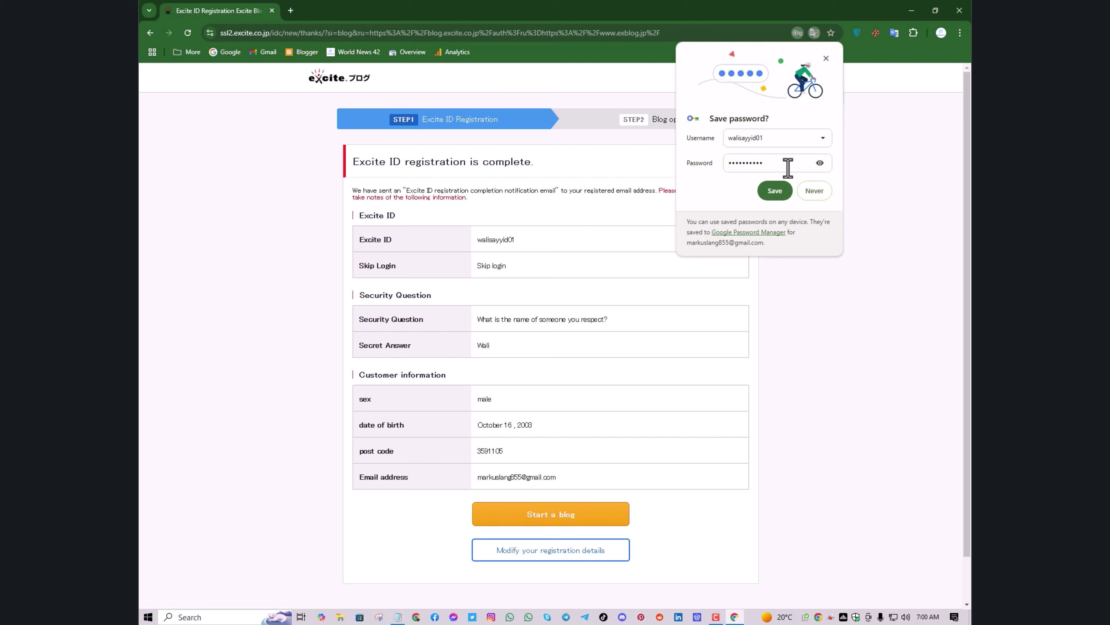
pyautogui.click(775, 191)
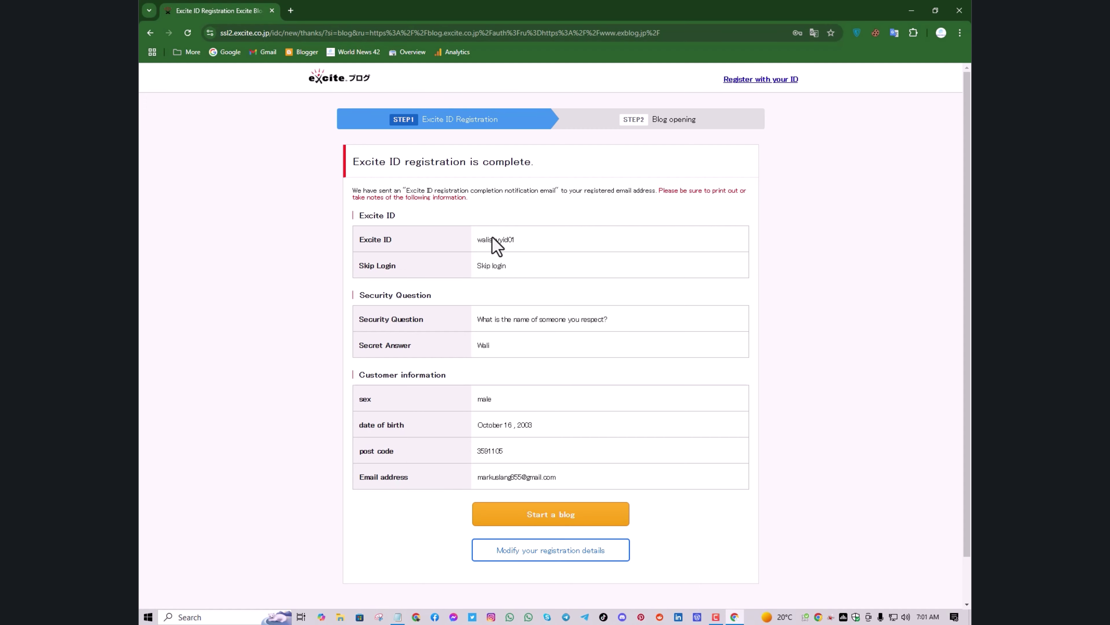
pyautogui.scroll(-2, 509, 271)
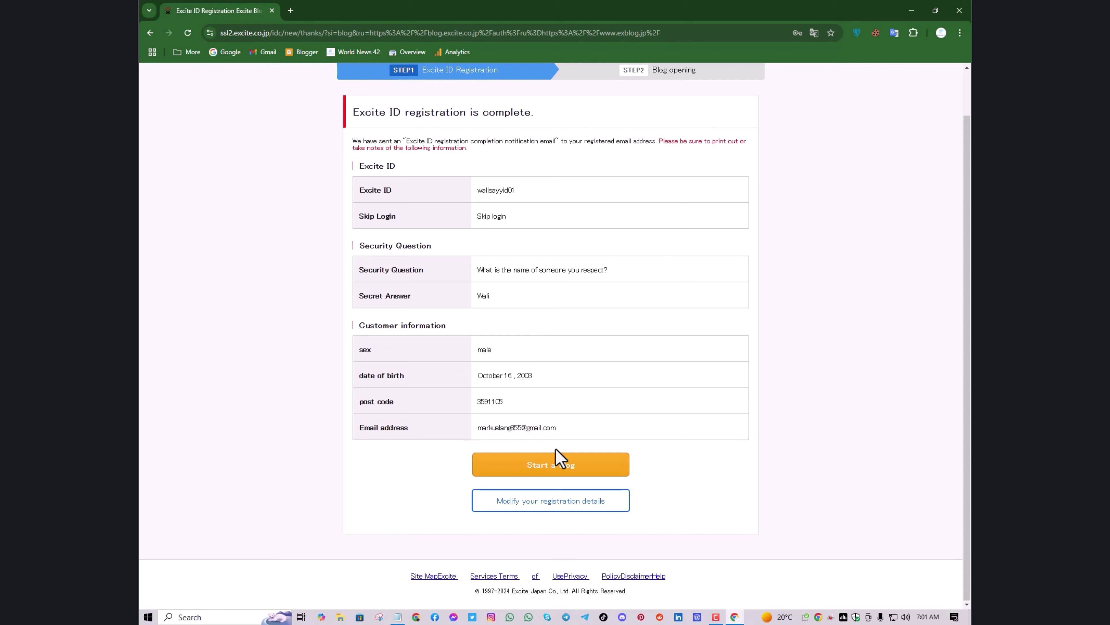
pyautogui.click(557, 459)
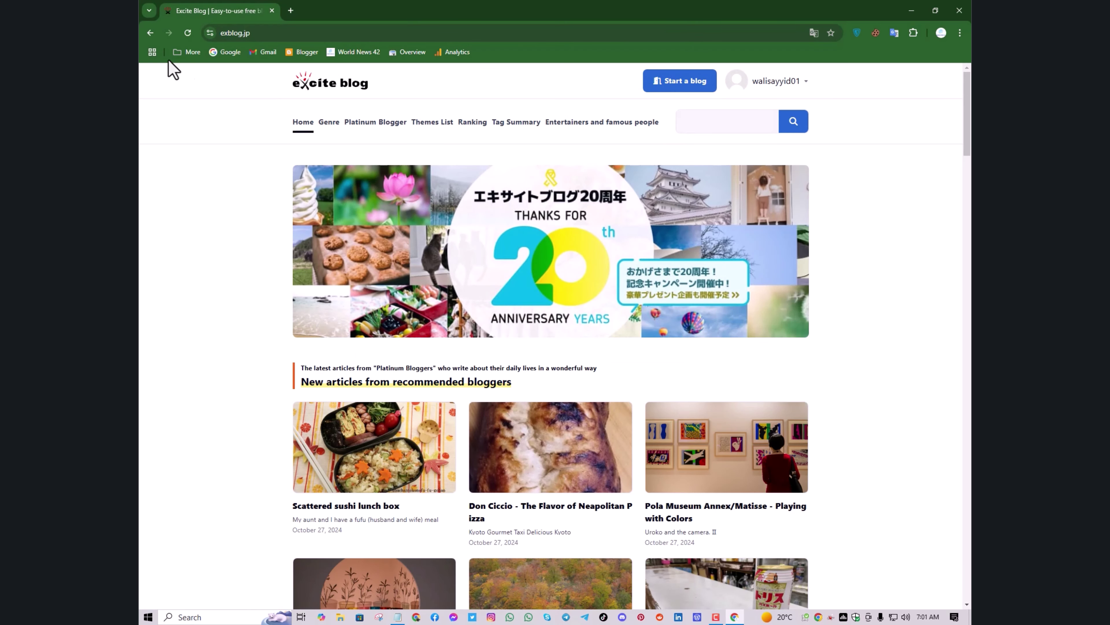
# Open the Excite ID email under Gmail Updates, translate it to English, and follow its verification link
pyautogui.click(290, 10)
pyautogui.click(261, 53)
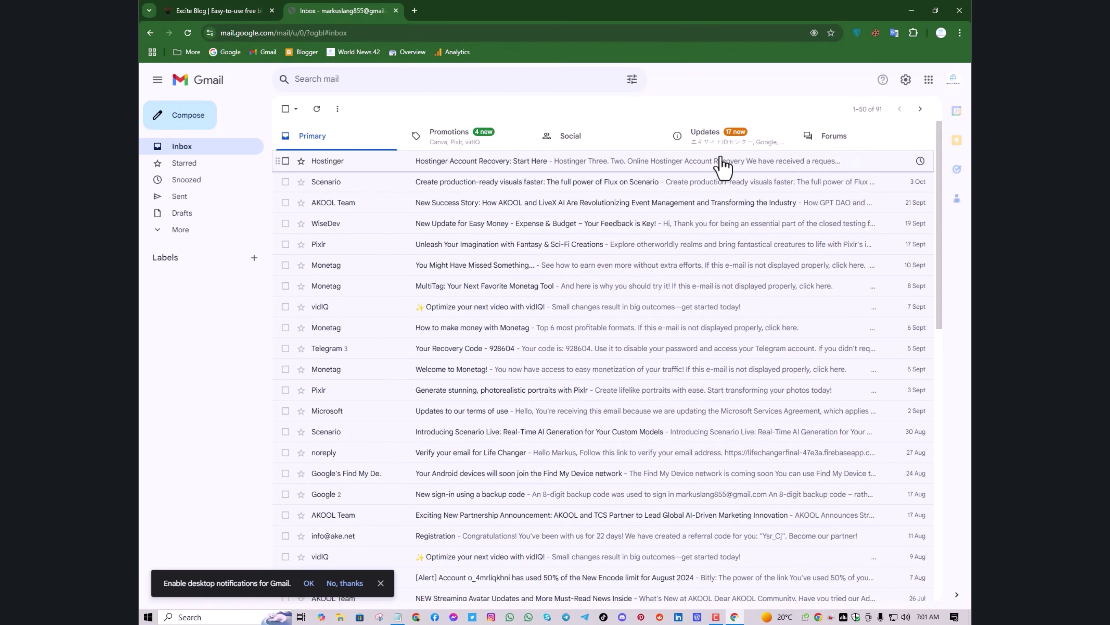
pyautogui.click(737, 153)
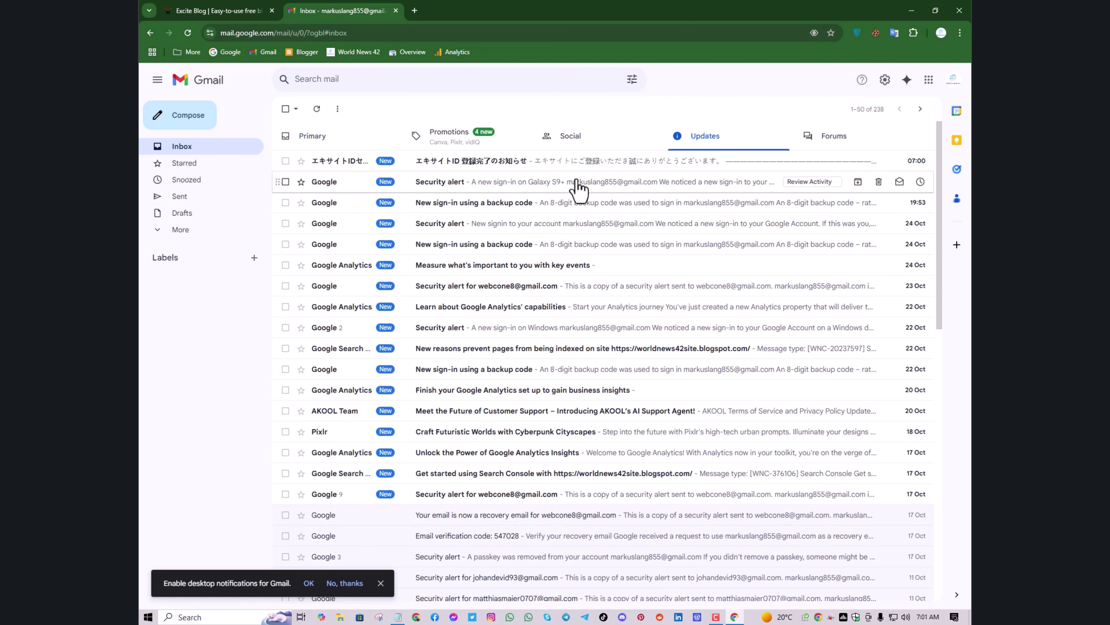
pyautogui.click(479, 167)
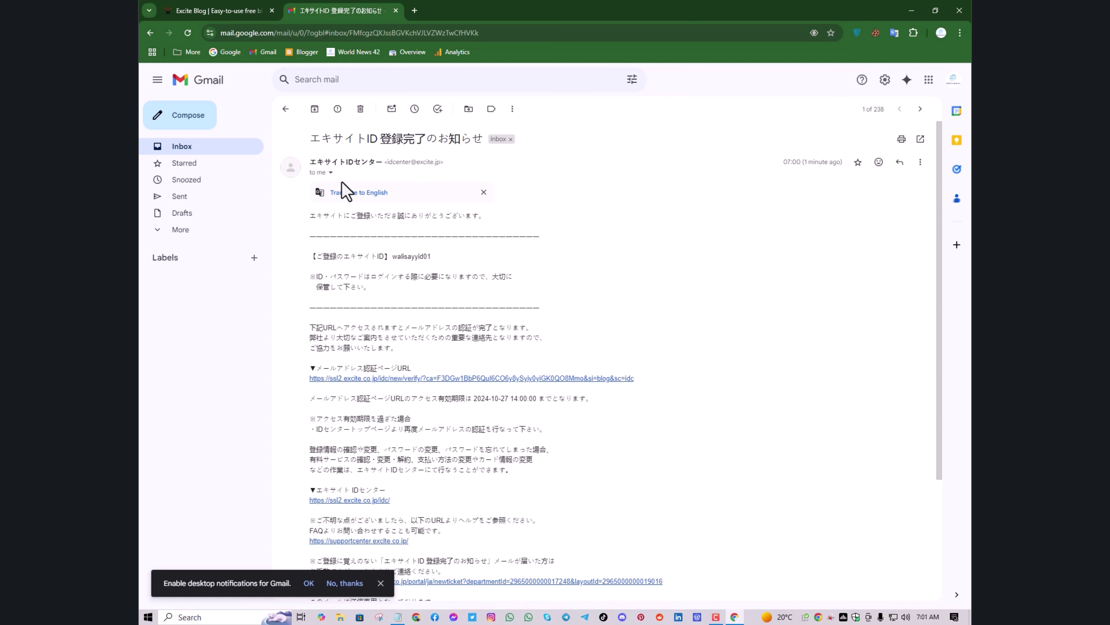
pyautogui.click(353, 193)
pyautogui.scroll(-1, 430, 284)
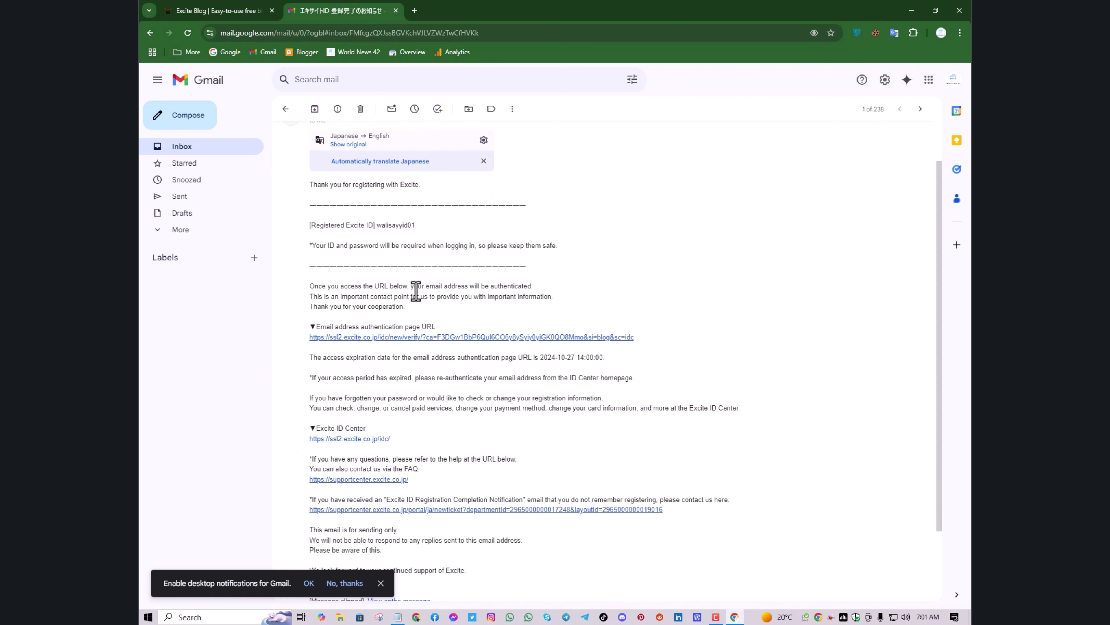
pyautogui.click(398, 338)
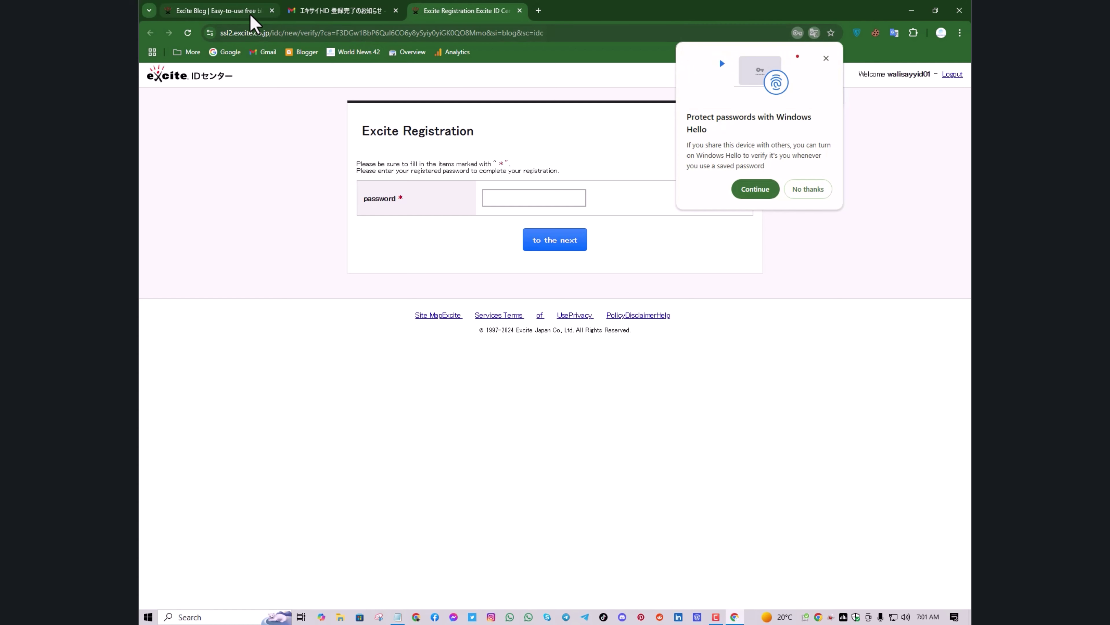
# Confirm the verification with the saved account password, then return to the Excite Blog home page
pyautogui.click(271, 10)
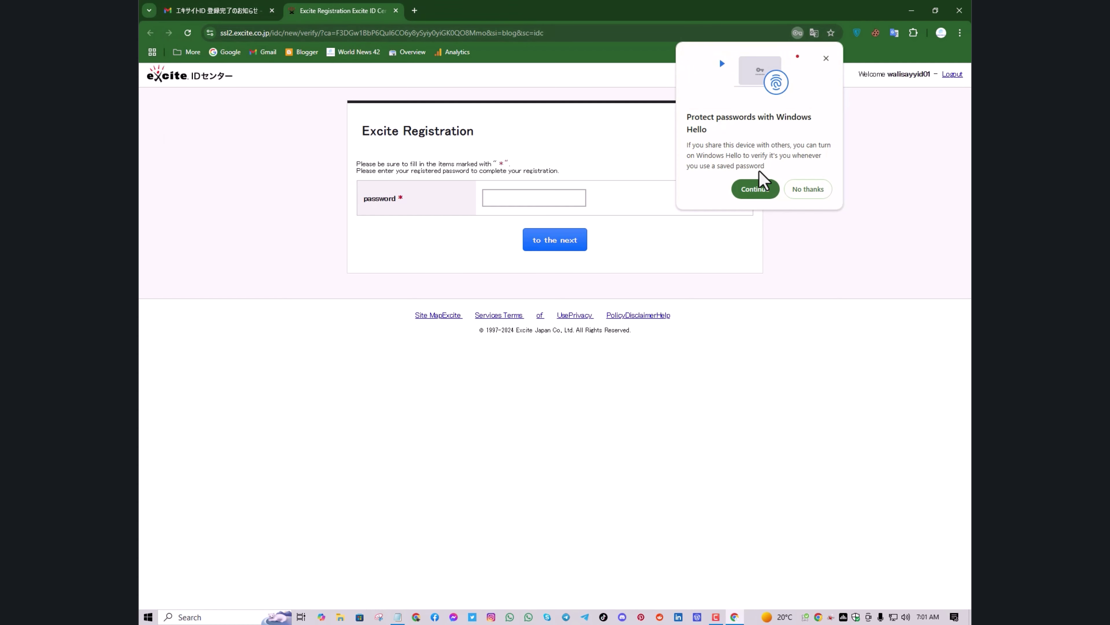
pyautogui.click(800, 191)
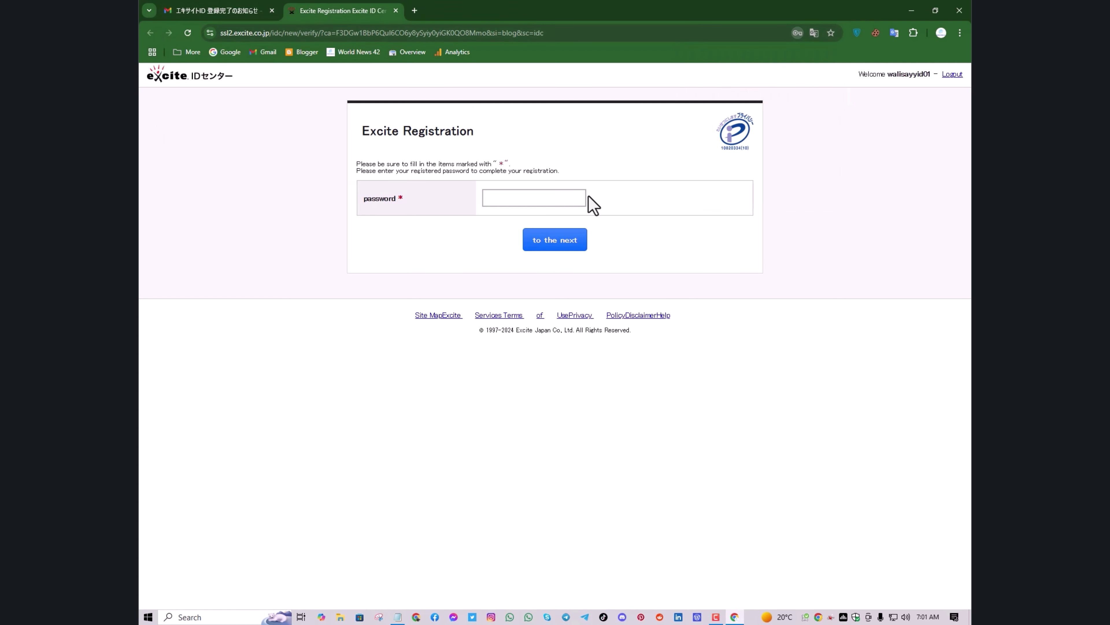
pyautogui.click(545, 198)
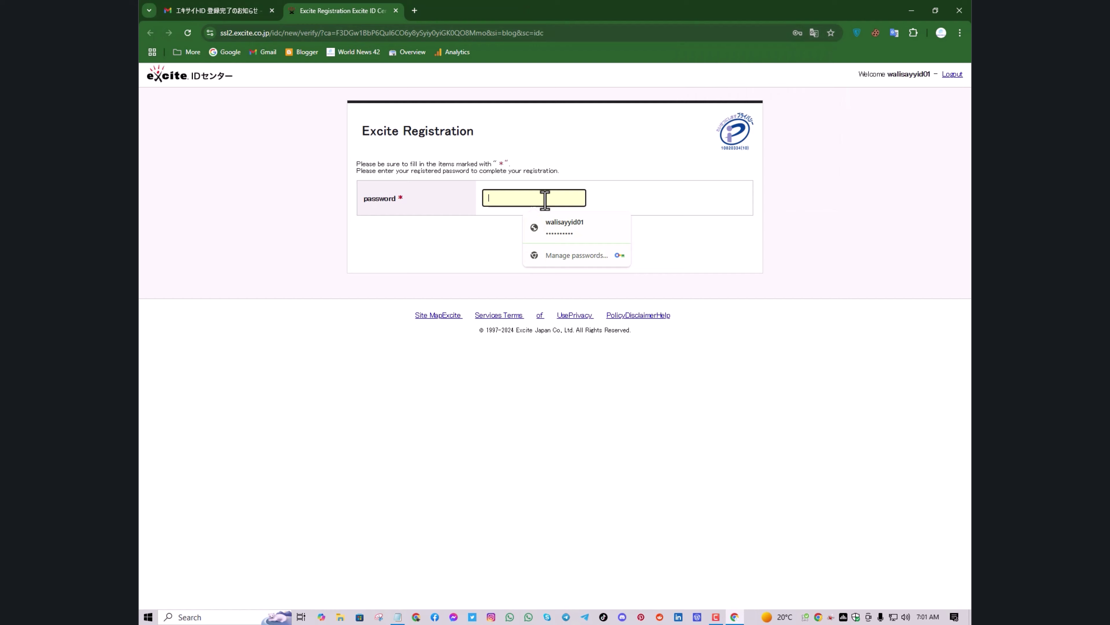
pyautogui.click(565, 224)
pyautogui.click(559, 242)
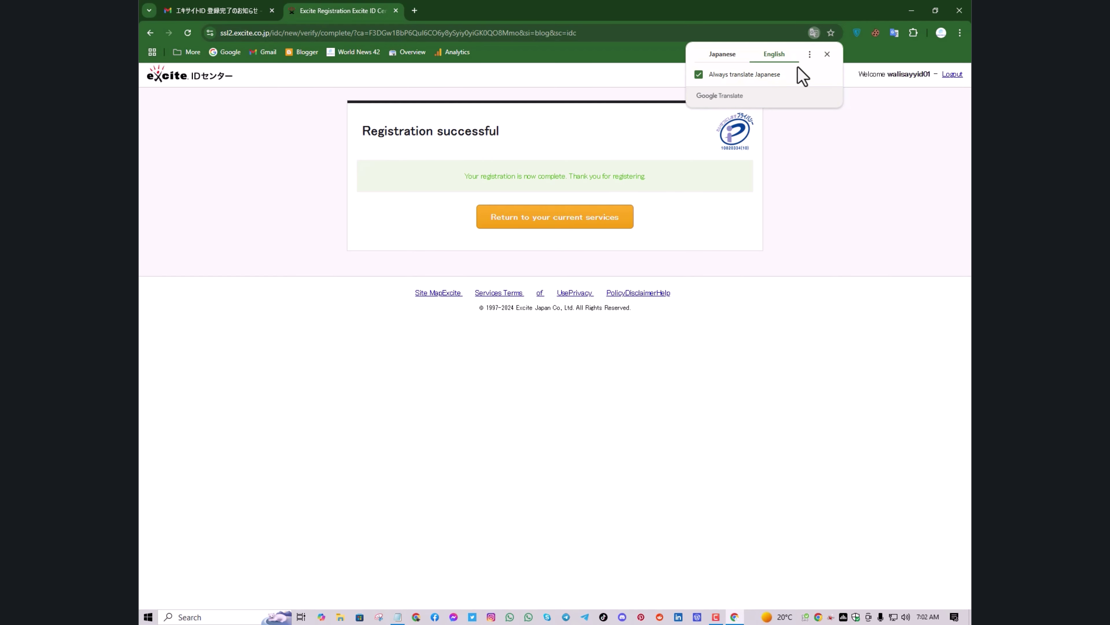
pyautogui.click(831, 58)
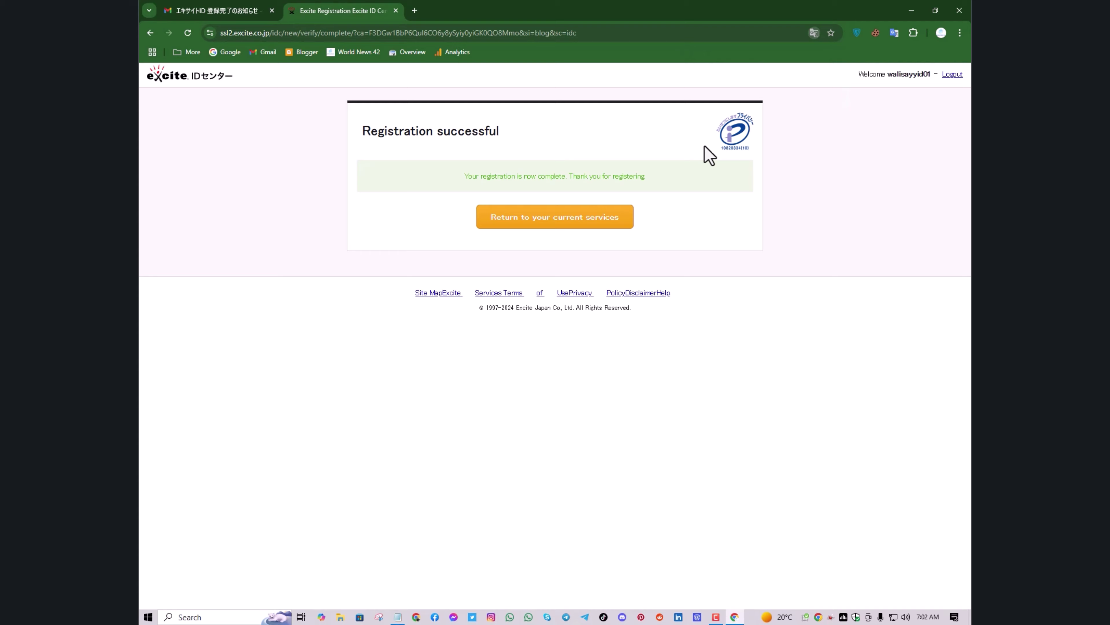
pyautogui.click(536, 234)
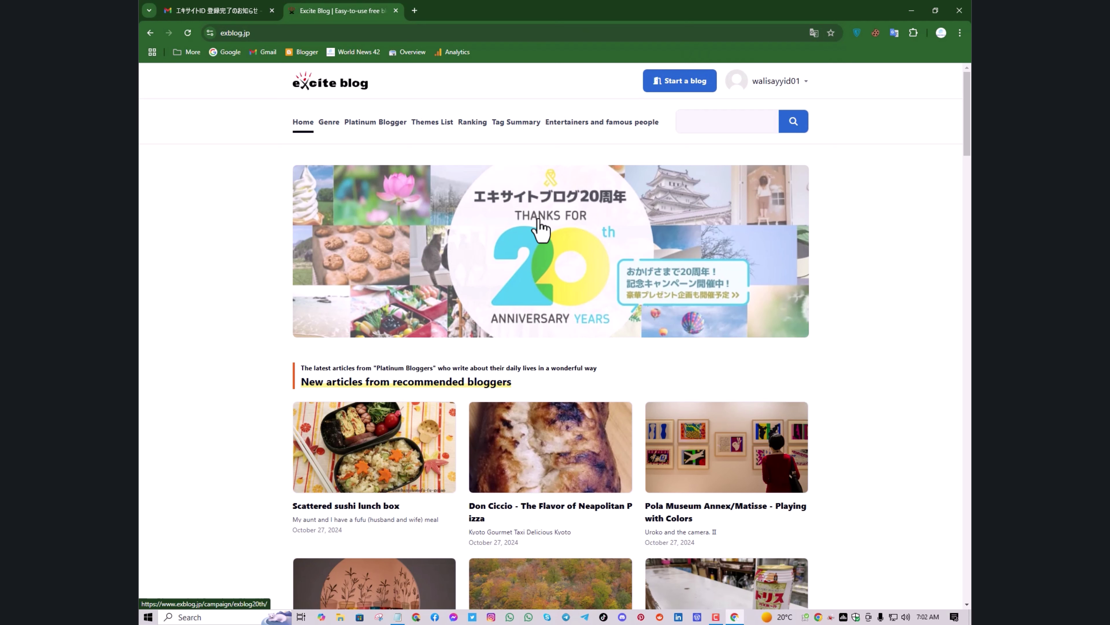
# Close the Gmail tab and pick Start a blog from the account menu to reach the Blog opening form
pyautogui.click(271, 11)
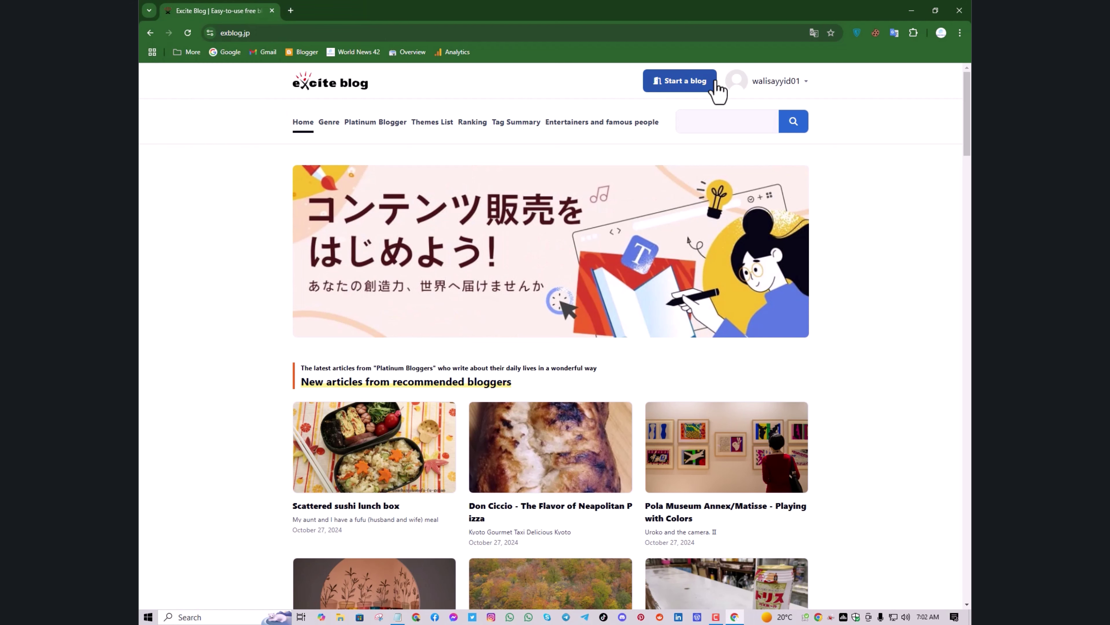
pyautogui.click(776, 81)
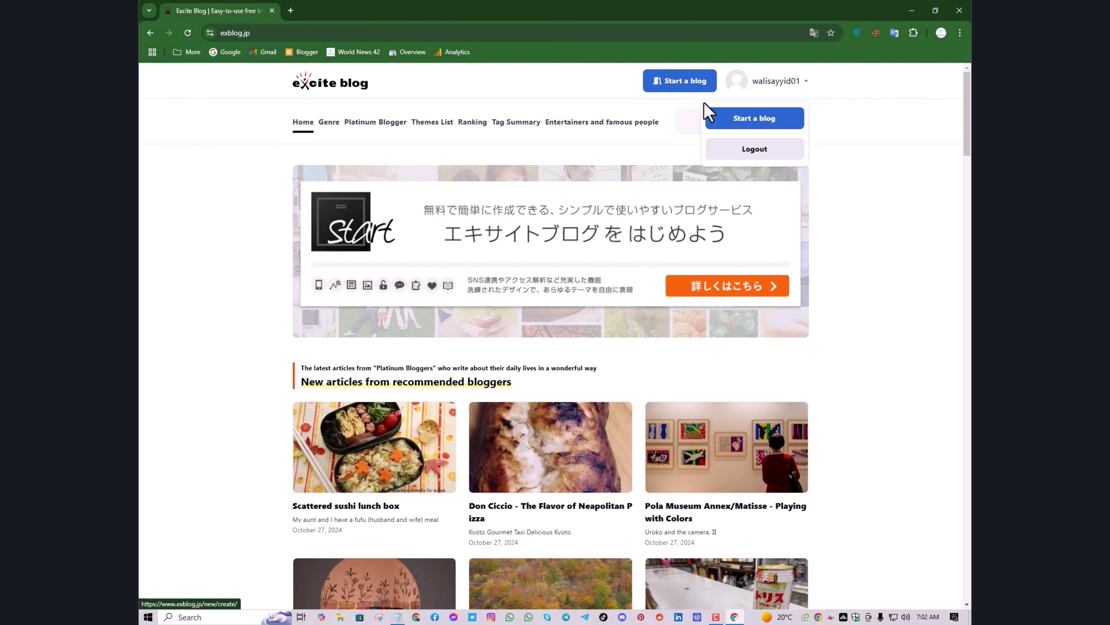
pyautogui.click(682, 86)
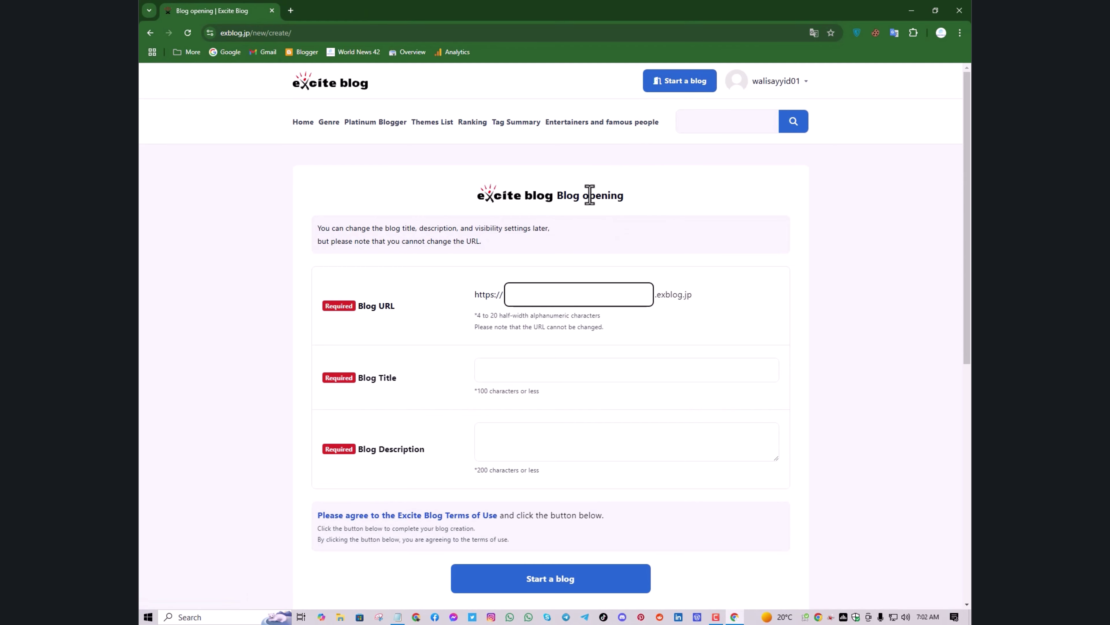
pyautogui.scroll(-1, 588, 205)
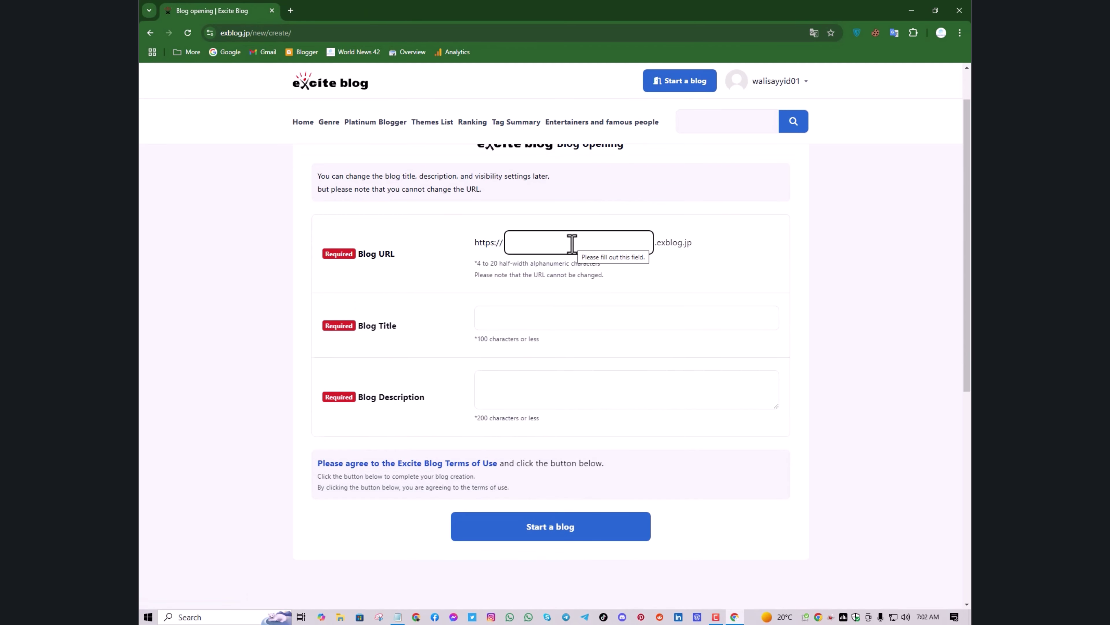
pyautogui.click(783, 86)
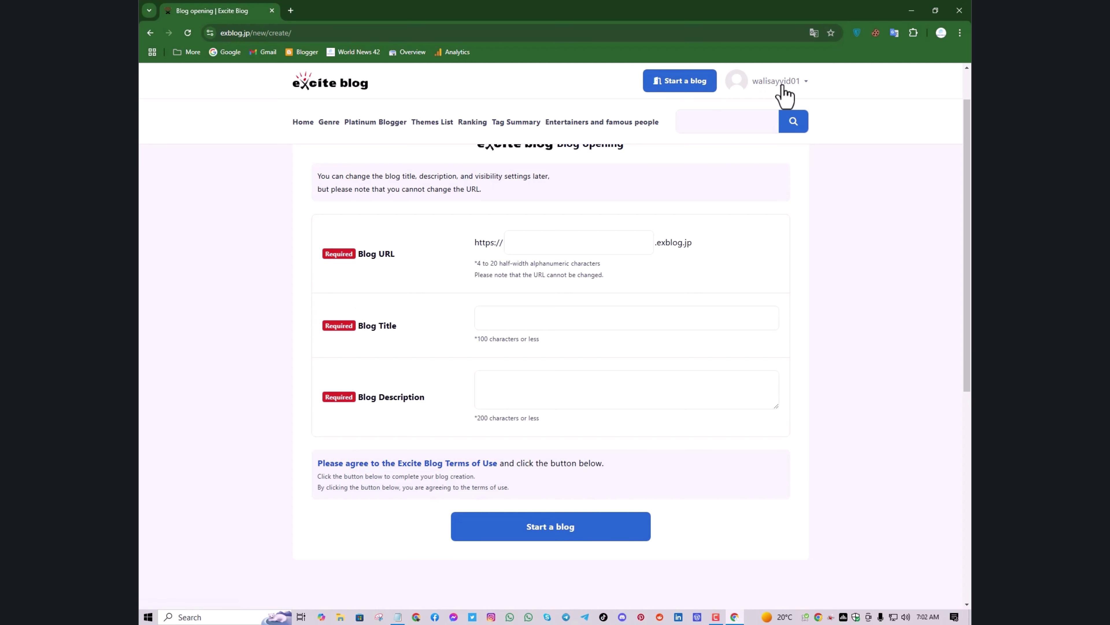
pyautogui.click(783, 86)
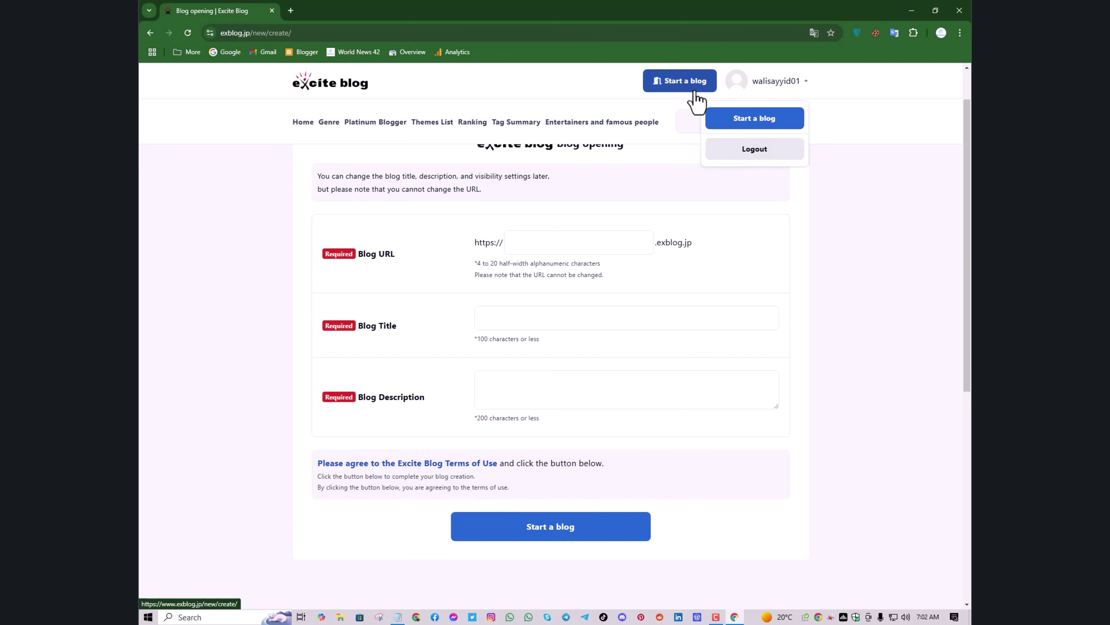
pyautogui.click(886, 238)
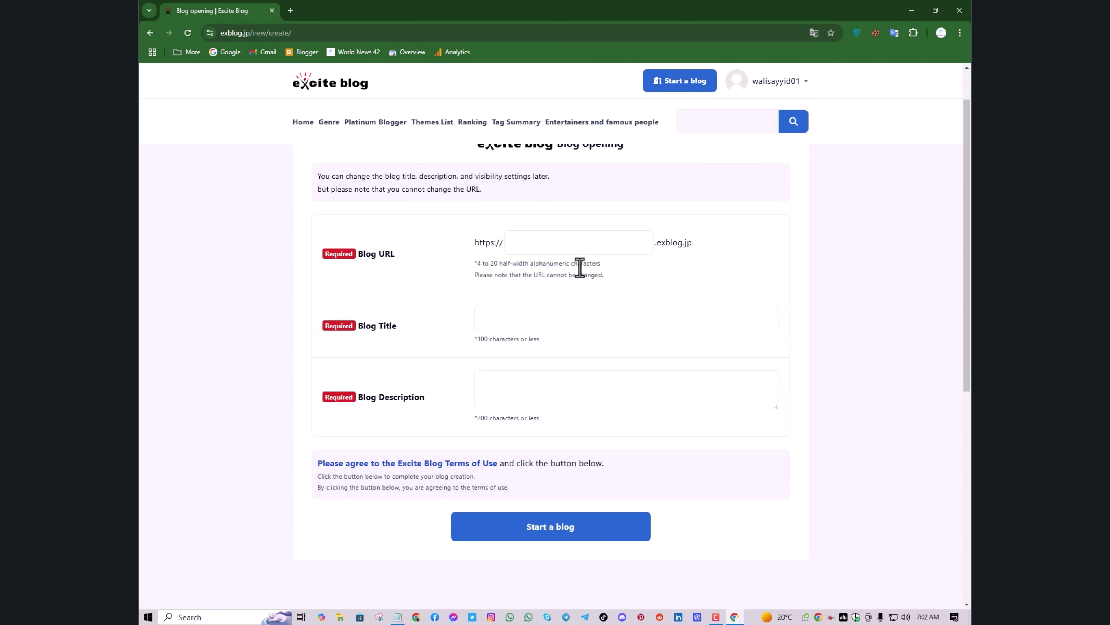
# Enter 'Home Garden' in the Blog URL field, correcting the typos along the way
pyautogui.moveTo(583, 261); pyautogui.dragTo(584, 252)
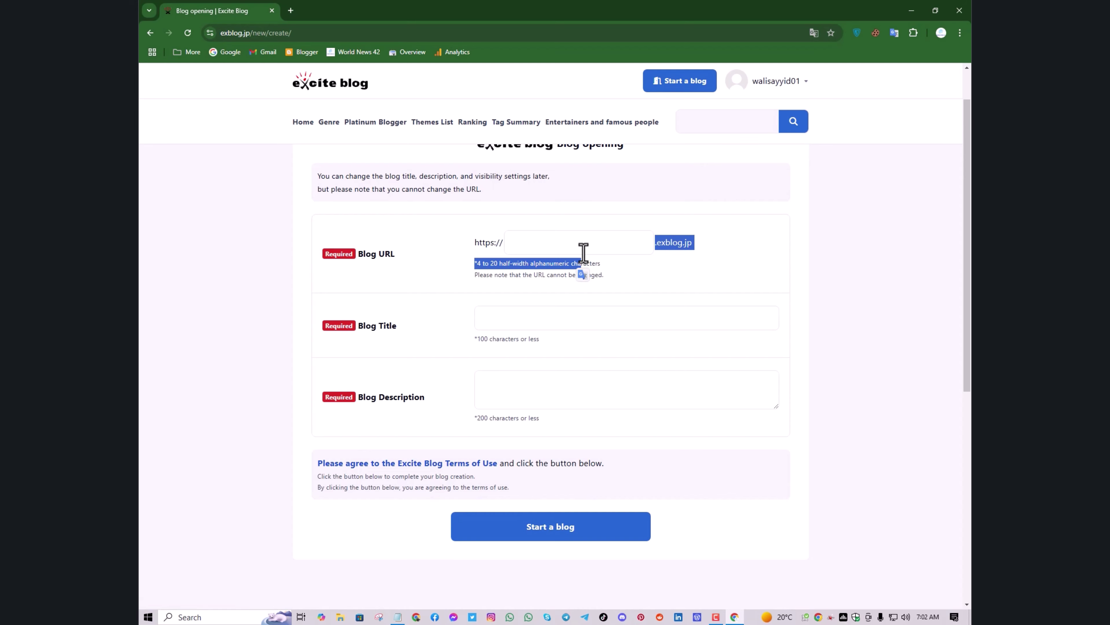
pyautogui.click(584, 249)
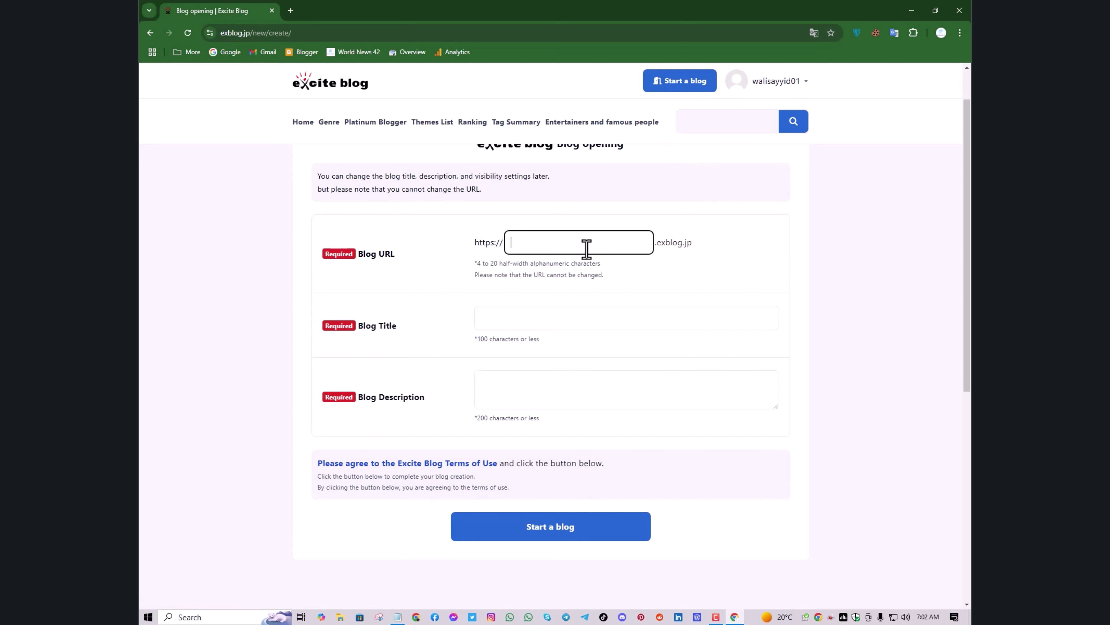
pyautogui.write('Home Garden')
# Remove the space and extend the Blog URL to the available 'HomeGardeningsite'
pyautogui.click(537, 243)
pyautogui.press('BackSpace')
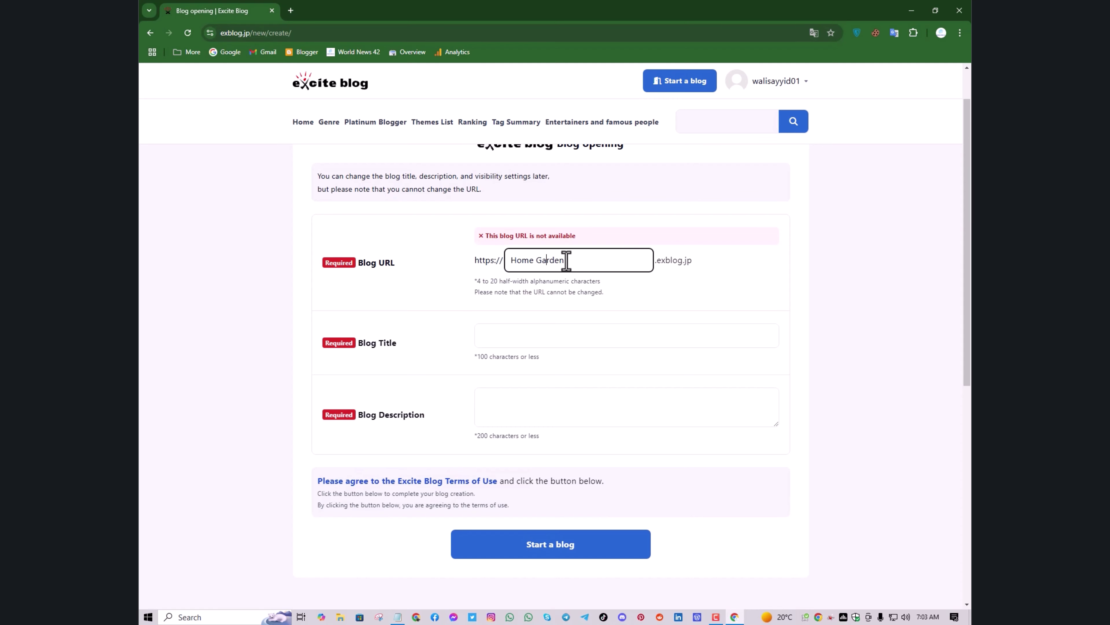
pyautogui.press('BackSpace')
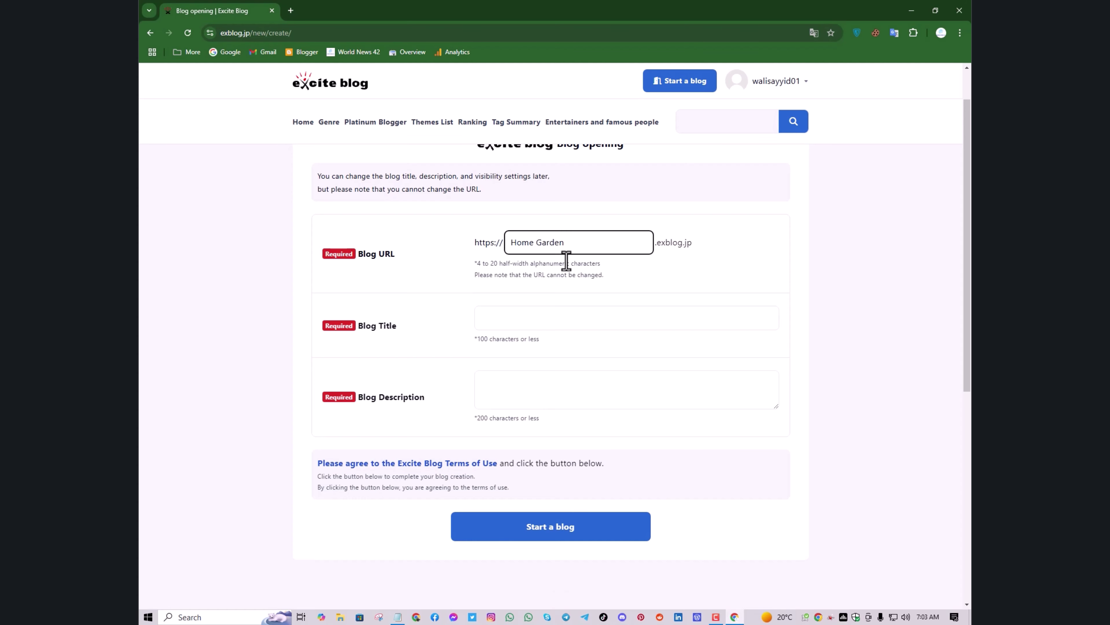
pyautogui.press('BackSpace')
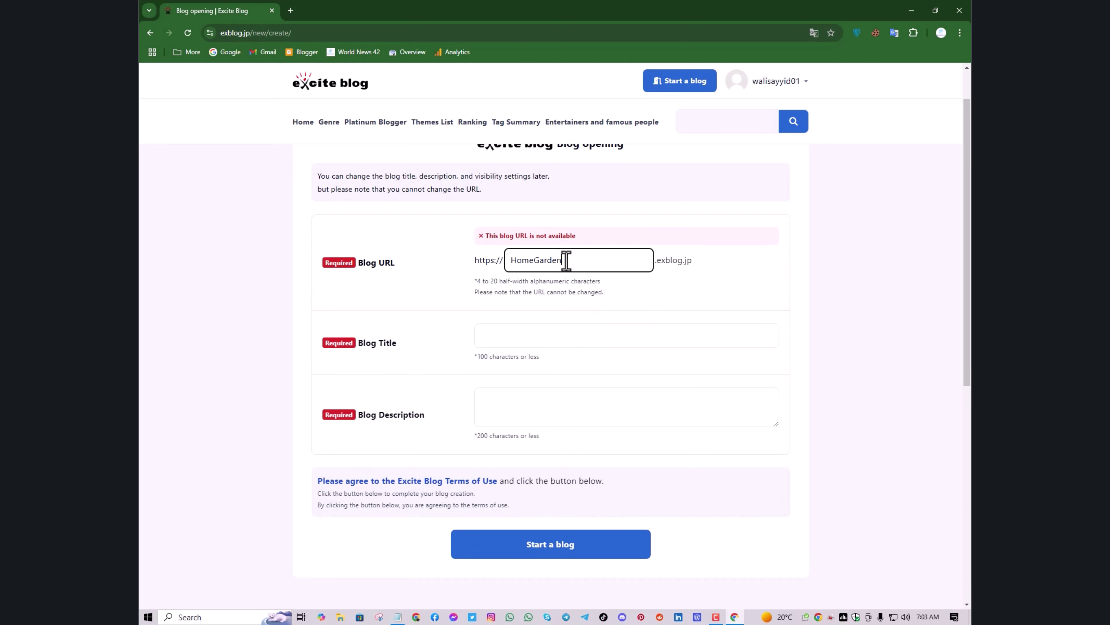
pyautogui.write('ing')
pyautogui.write('1')
pyautogui.press('BackSpace')
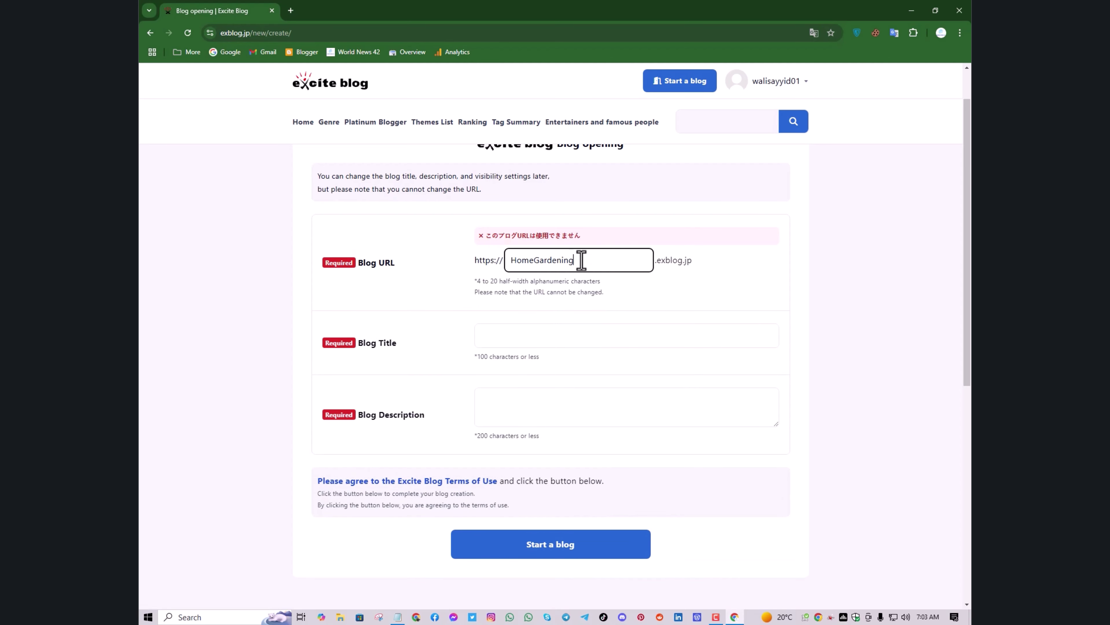
pyautogui.write('b')
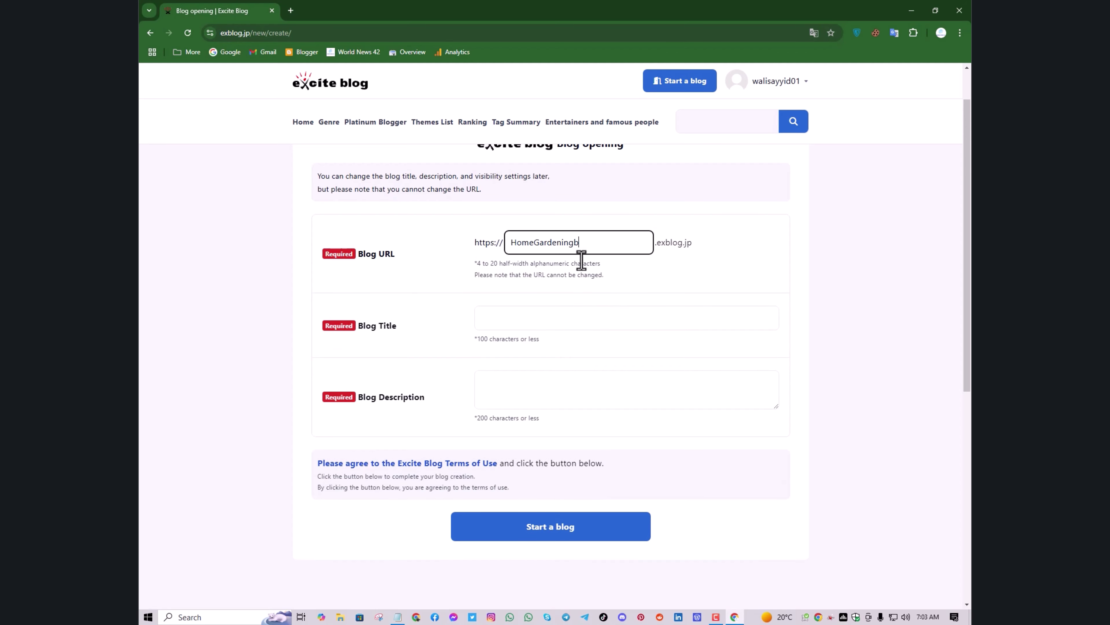
pyautogui.press('BackSpace')
pyautogui.write('site')
pyautogui.click(574, 243)
pyautogui.press('BackSpace')
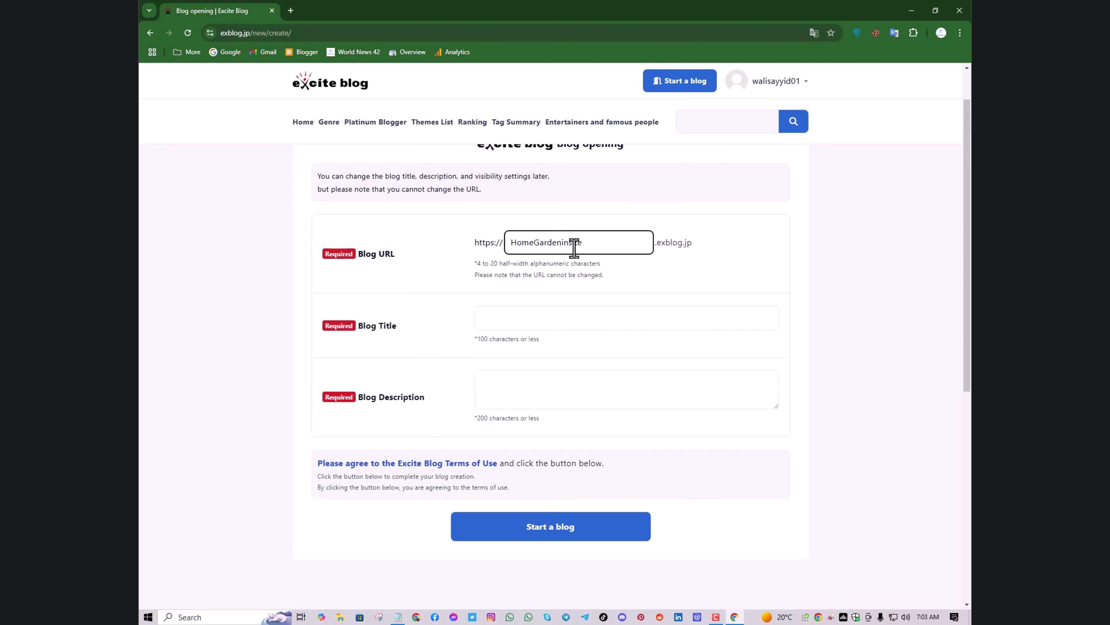
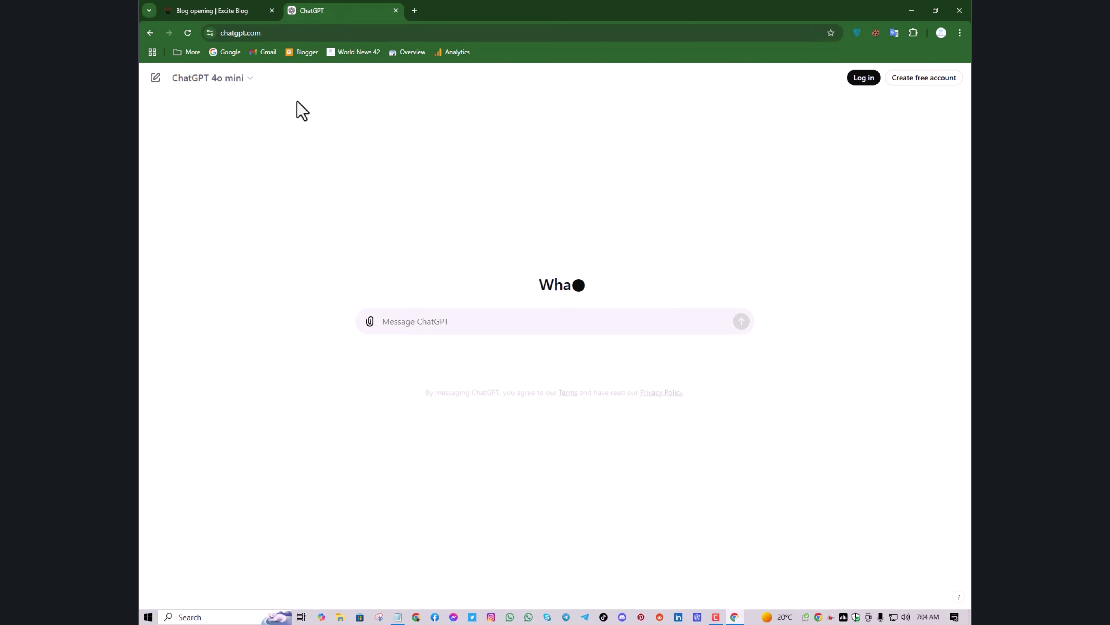
# Google 'plagiarism checker' in a new tab, open the Duplichecker result, then return to ChatGPT
pyautogui.click(414, 11)
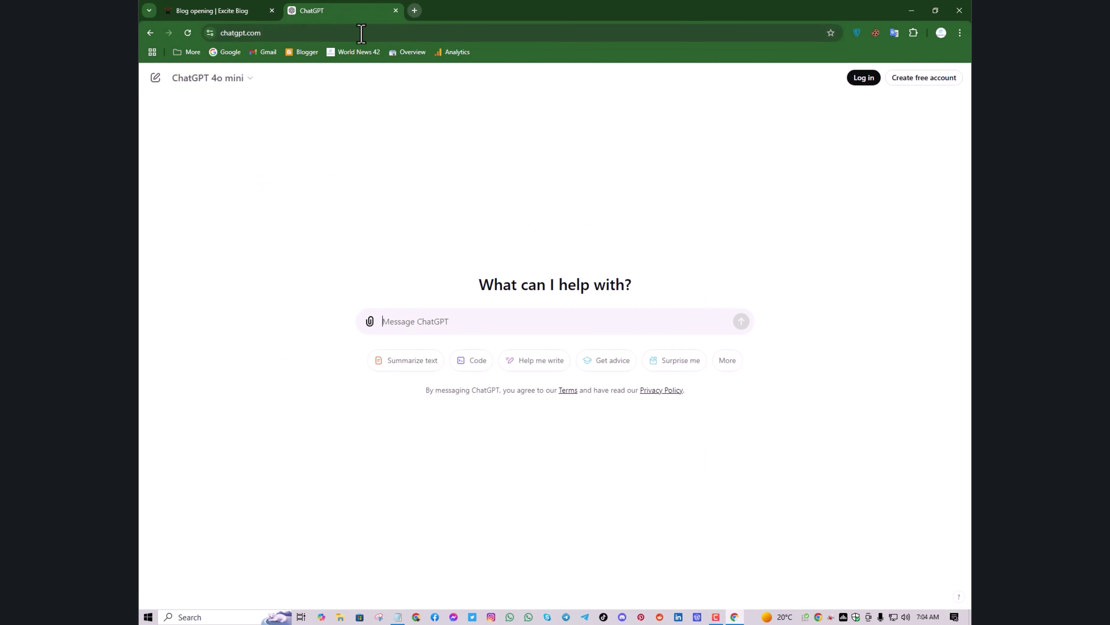
pyautogui.click(226, 57)
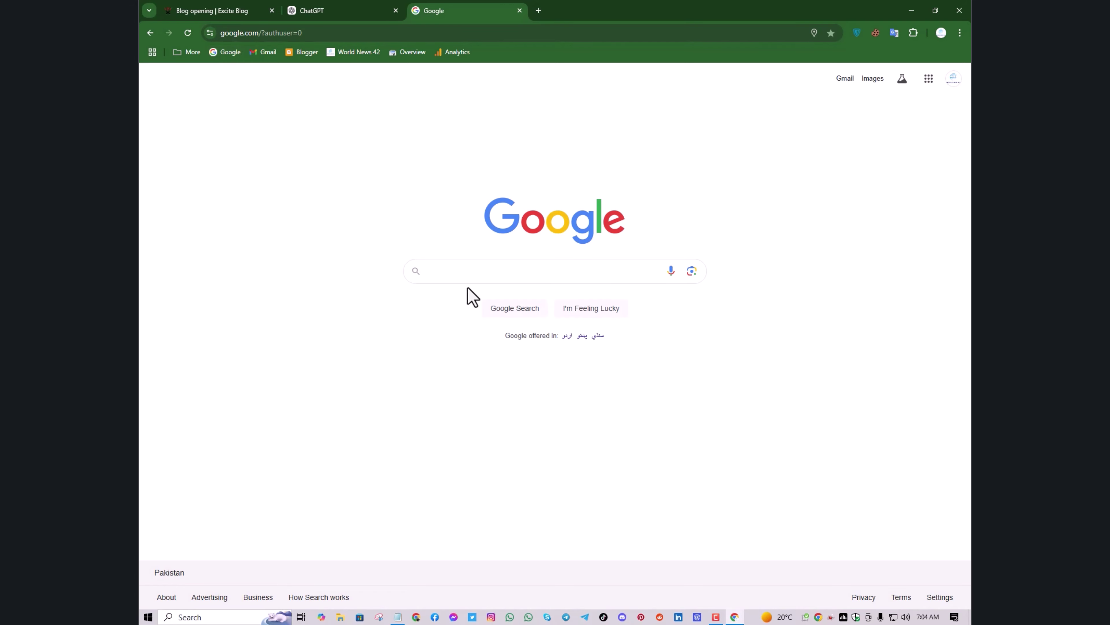
pyautogui.write('pla')
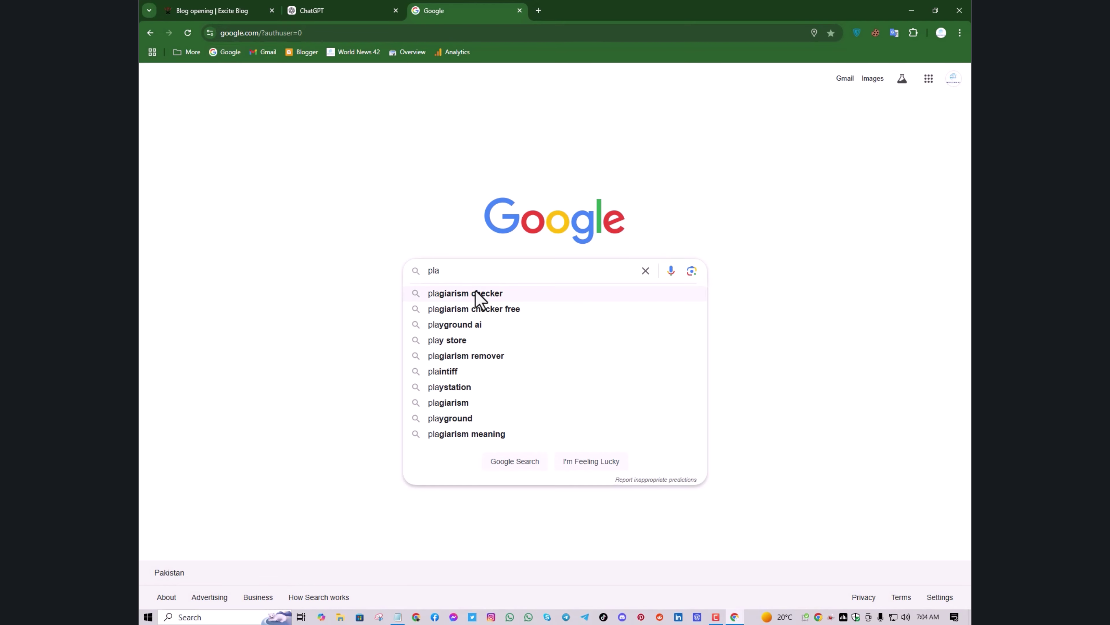
pyautogui.click(478, 293)
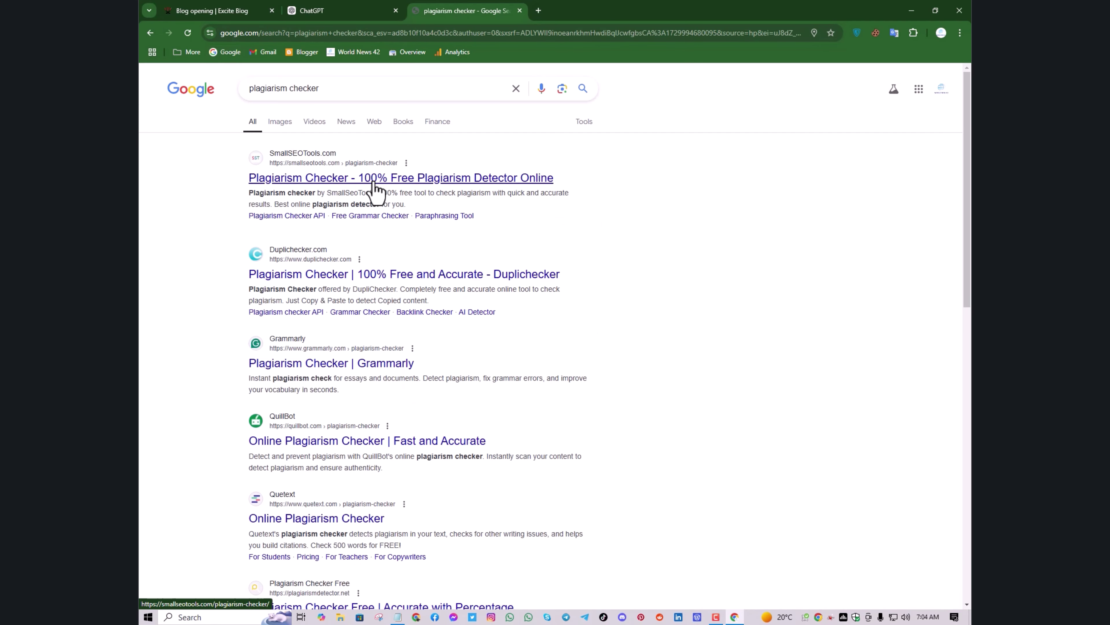
pyautogui.click(316, 279)
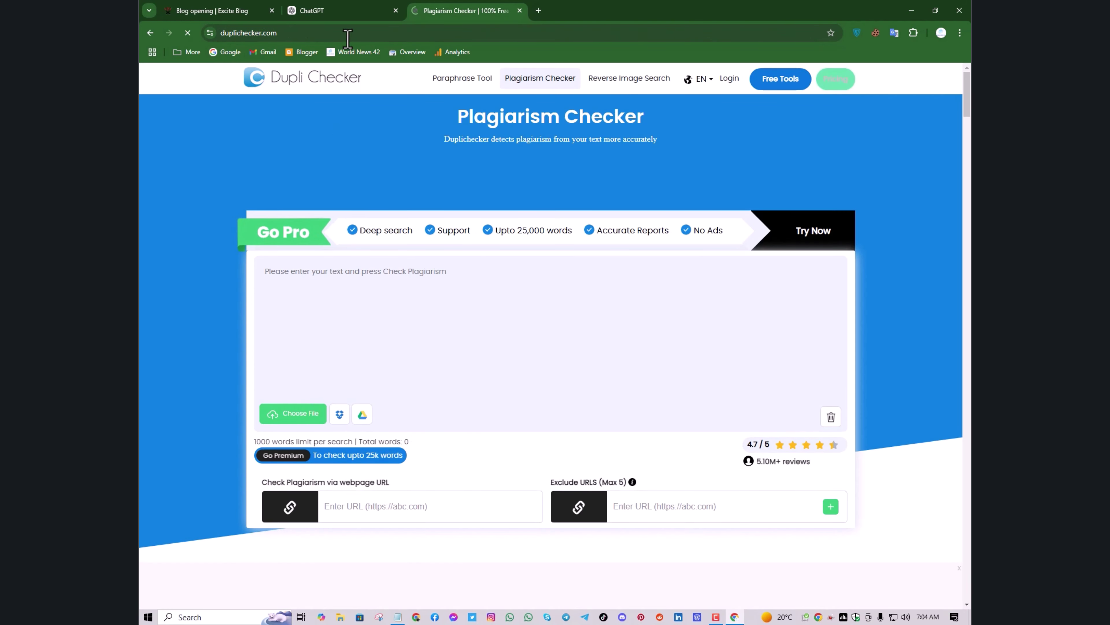
pyautogui.click(351, 14)
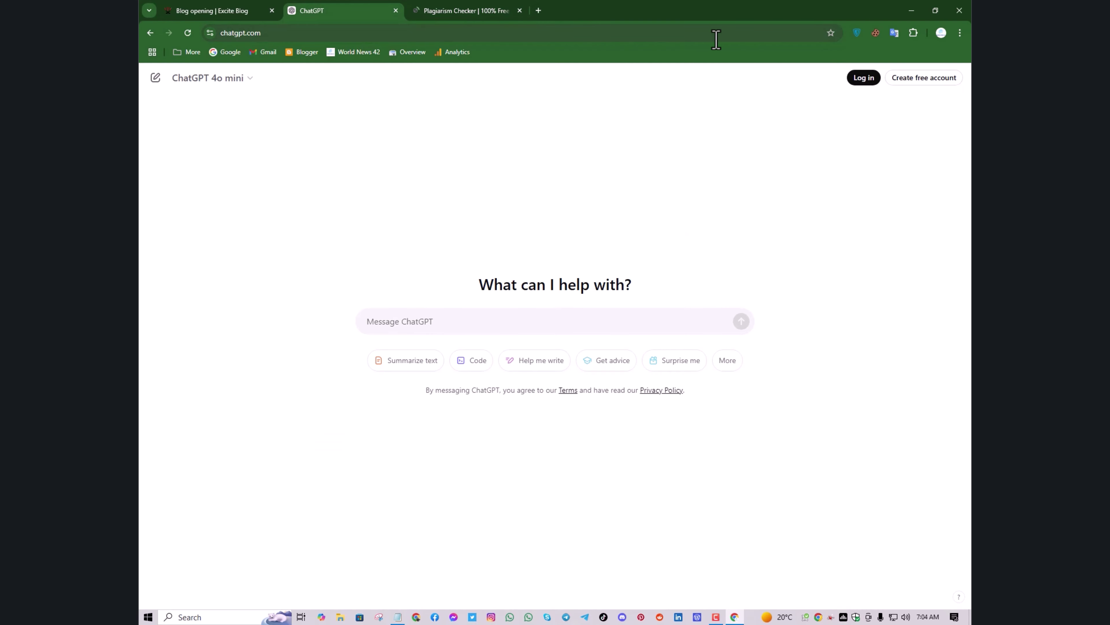
# Ask ChatGPT for a short description of HomeGardenSite.exblog.jp and copy its reply
pyautogui.click(552, 325)
pyautogui.write('Wr')
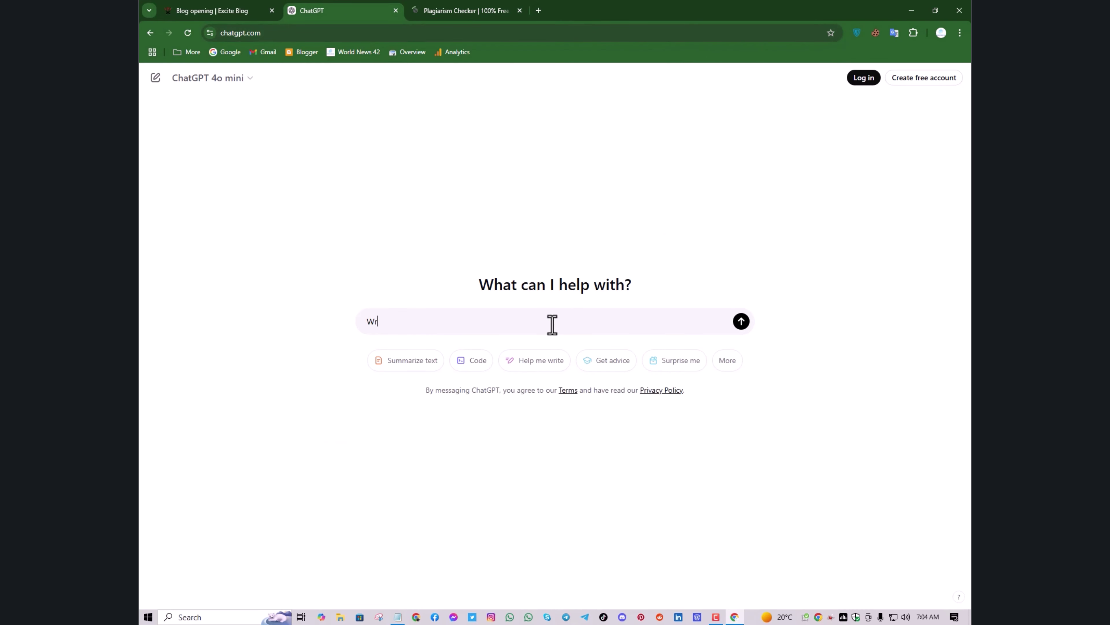
pyautogui.write('ite ')
pyautogui.write('a ')
pyautogui.write('short')
pyautogui.write(' descr')
pyautogui.write('iption')
pyautogui.write(' ho')
pyautogui.write('ome Garden Site.exblog.j')
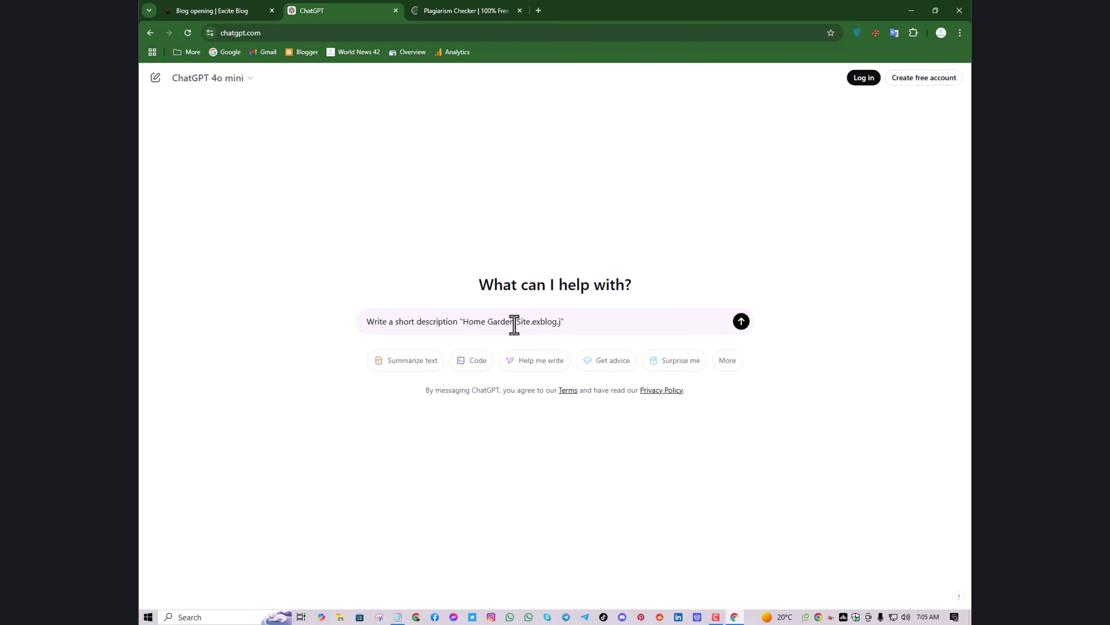
pyautogui.write('p')
pyautogui.click(514, 322)
pyautogui.press('BackSpace')
pyautogui.click(487, 323)
pyautogui.press('BackSpace')
pyautogui.click(740, 323)
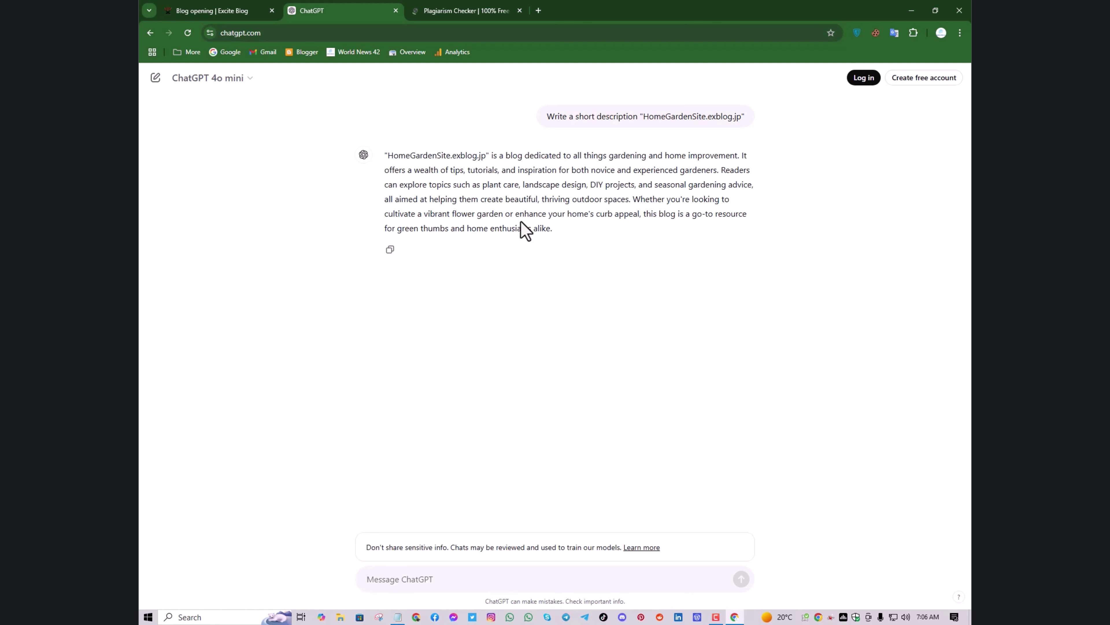
pyautogui.click(391, 250)
# Paste the description into Duplichecker, pass the reCAPTCHA and run the check: 0% plagiarism, 100% unique
pyautogui.click(449, 16)
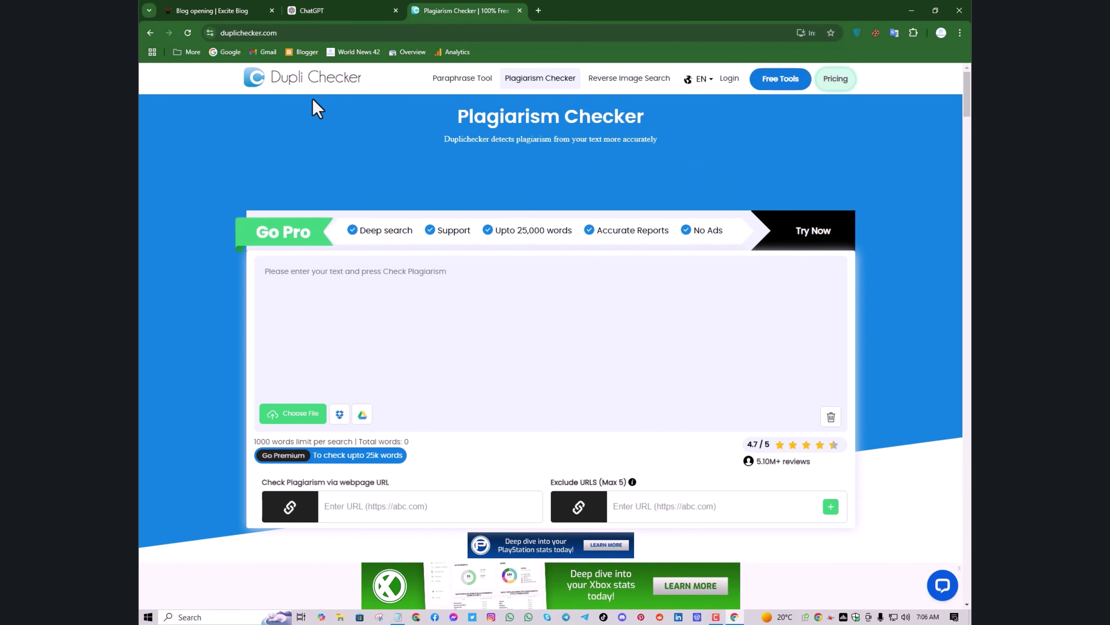
pyautogui.click(325, 18)
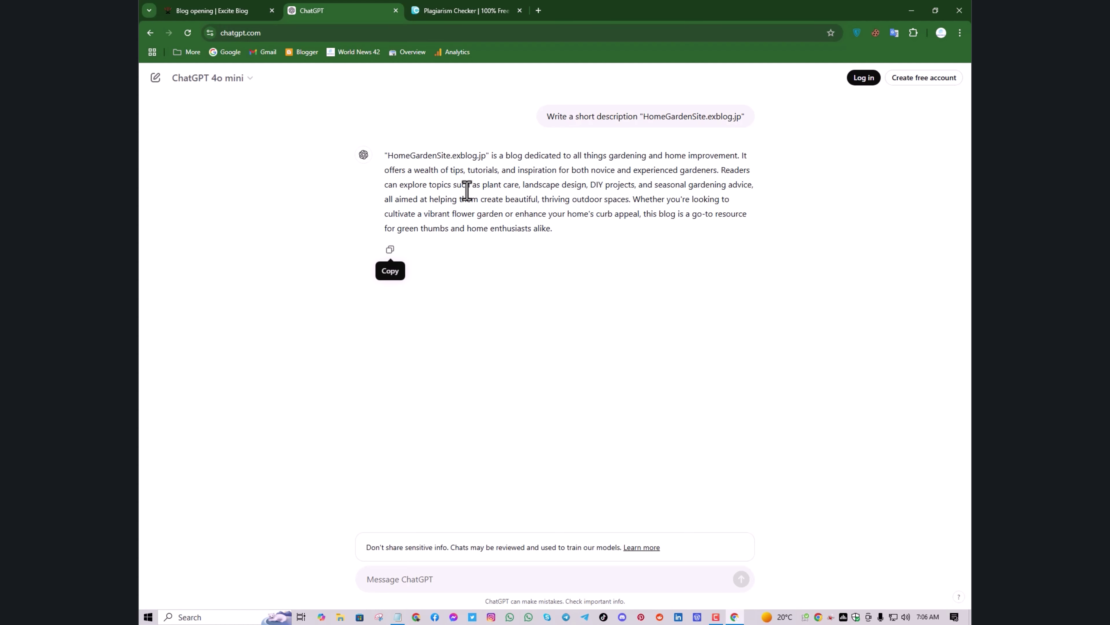
pyautogui.click(437, 22)
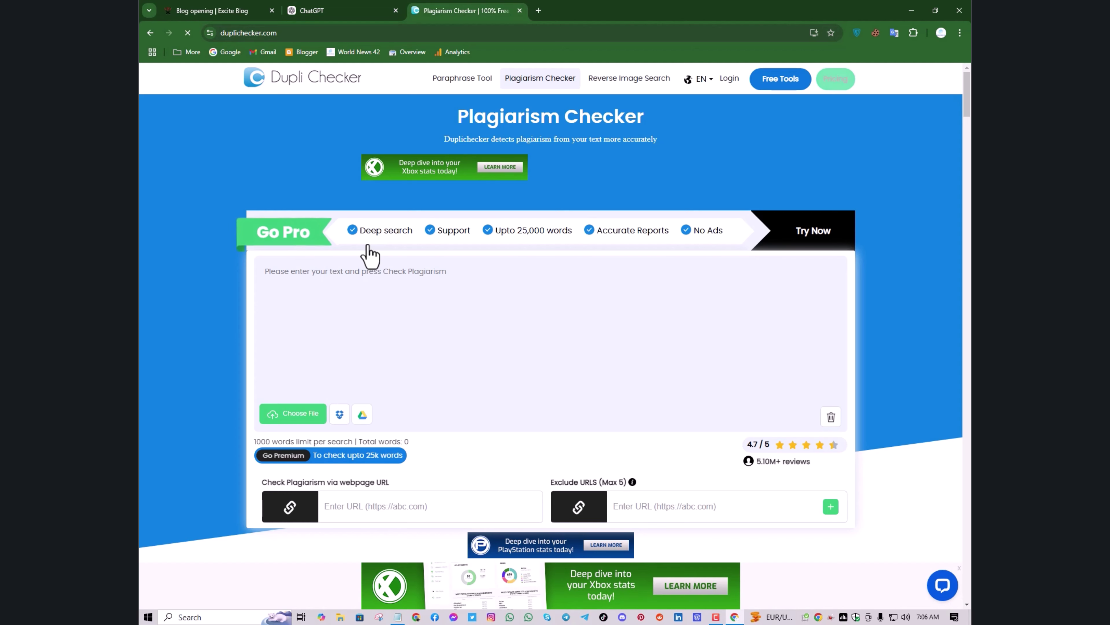
pyautogui.rightClick(380, 287)
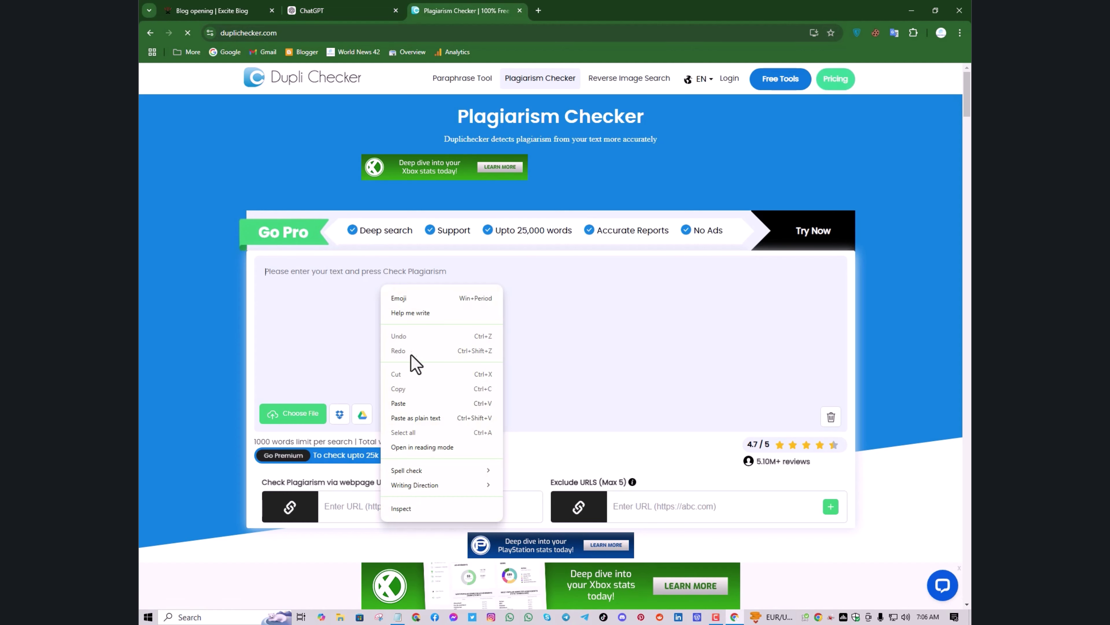
pyautogui.click(424, 403)
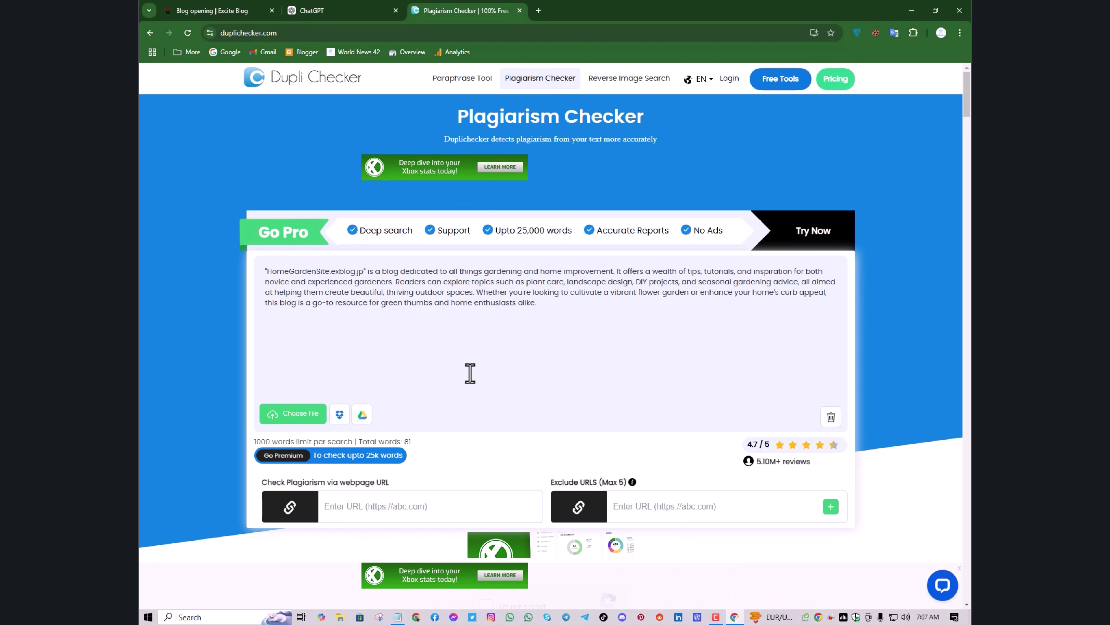
pyautogui.scroll(-2, 469, 373)
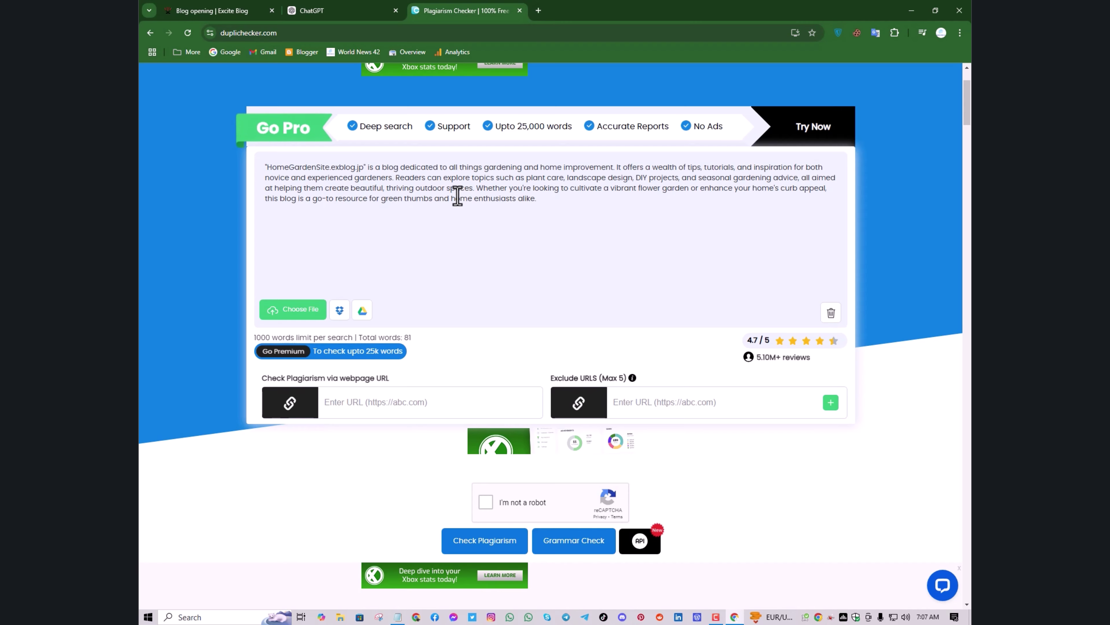
pyautogui.scroll(-3, 484, 233)
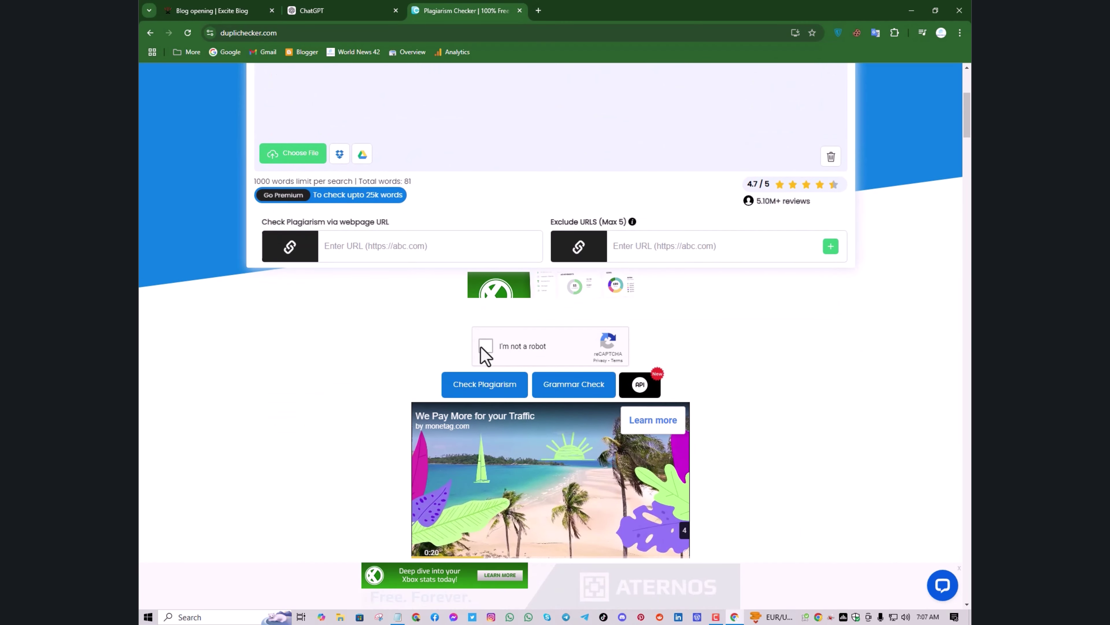
pyautogui.click(485, 345)
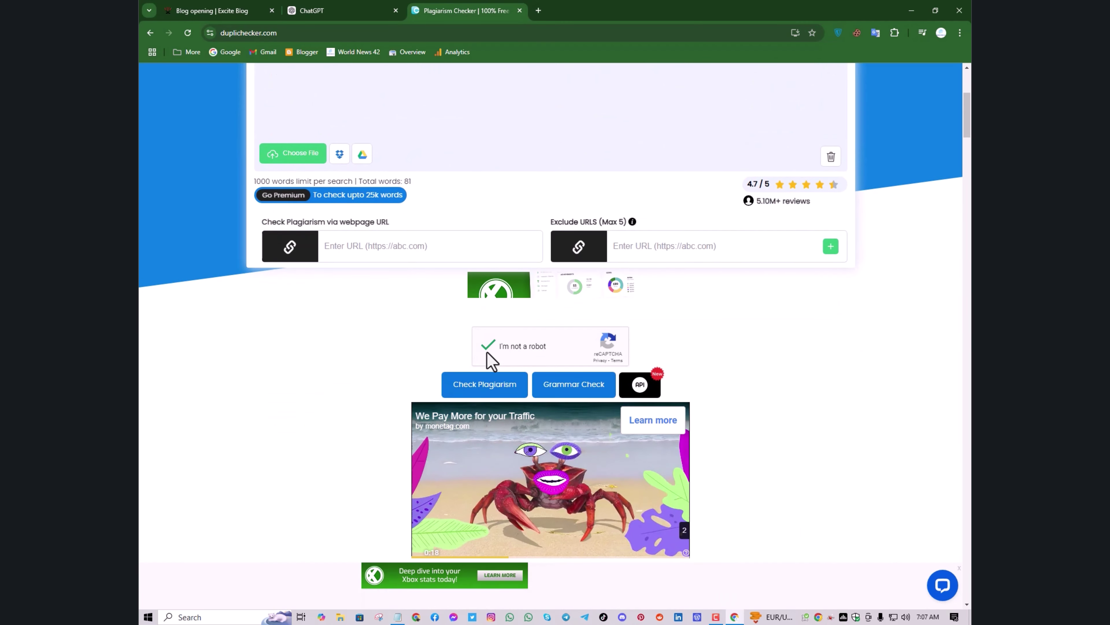
pyautogui.click(485, 384)
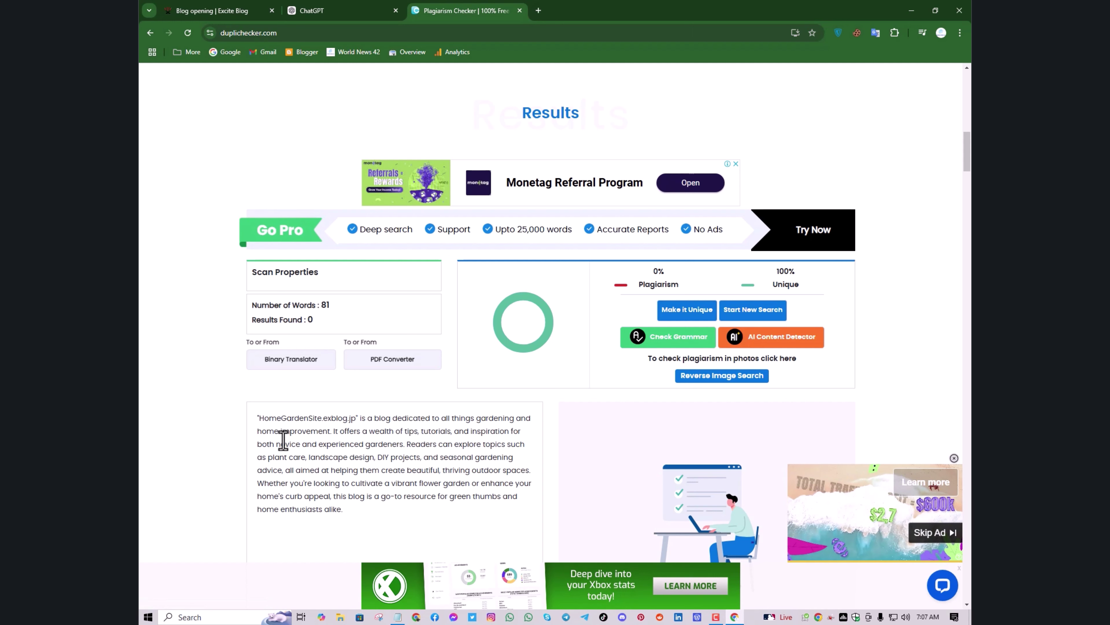
# Copy the checked 81-word description from the results and close the Grammarly advert
pyautogui.doubleClick(330, 509)
pyautogui.moveTo(295, 494); pyautogui.dragTo(247, 422)
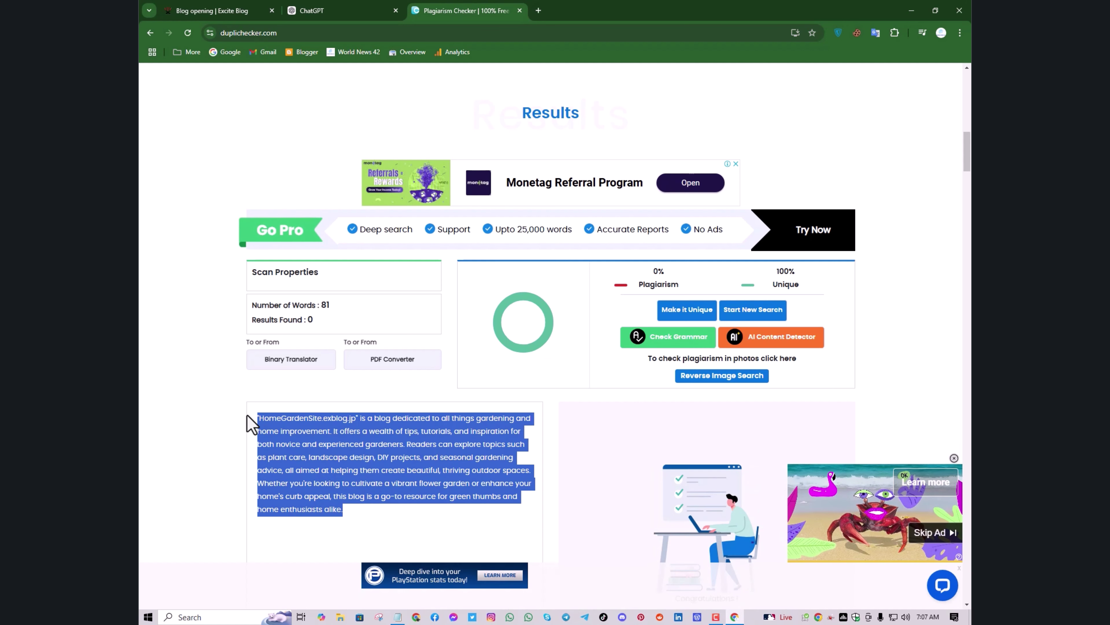
pyautogui.rightClick(274, 427)
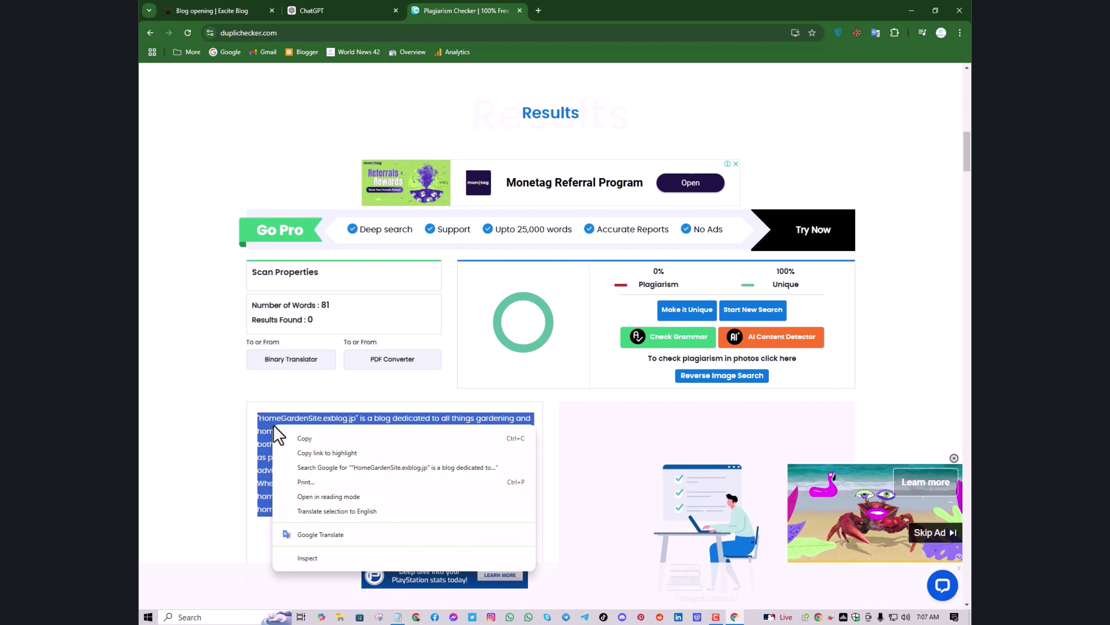
pyautogui.click(298, 438)
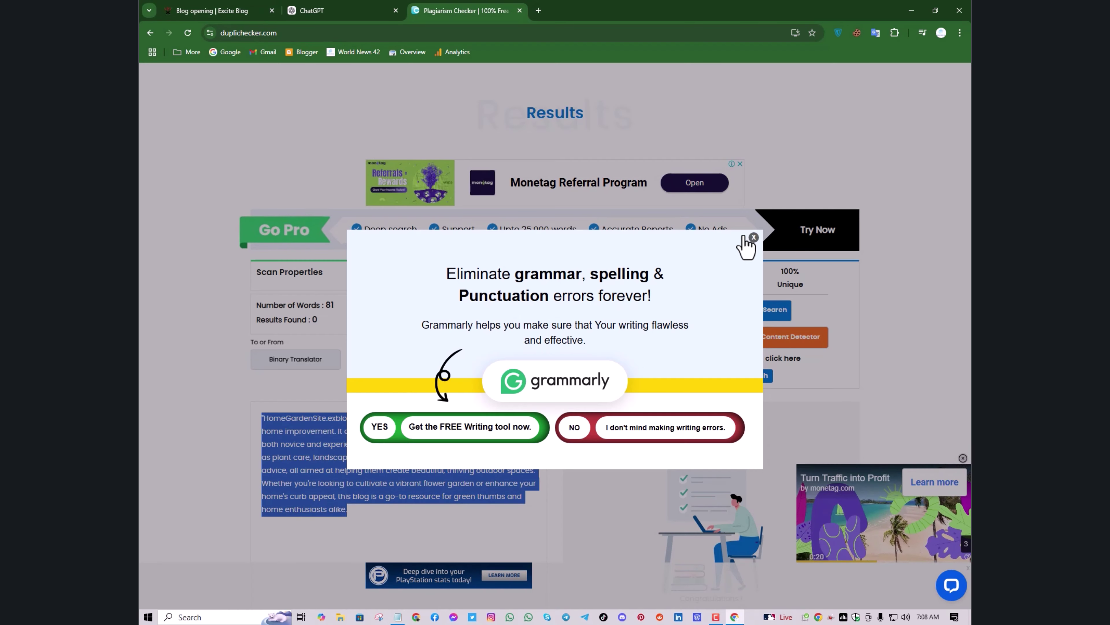
pyautogui.click(753, 237)
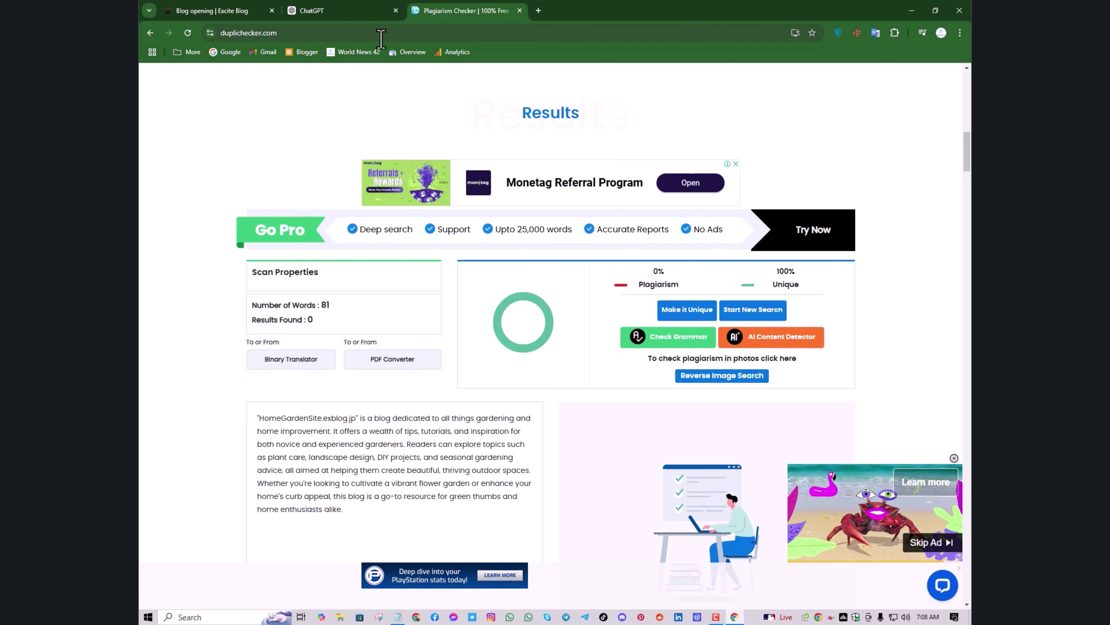
# Paste the description into Blog Description and submit the blog opening form
pyautogui.click(217, 13)
pyautogui.rightClick(591, 399)
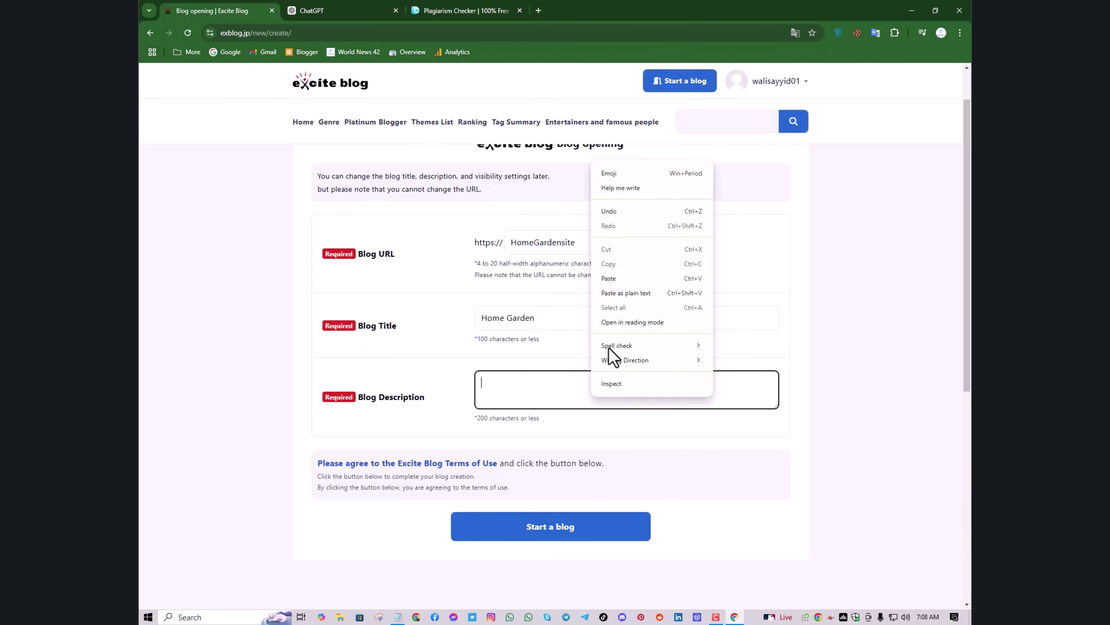
pyautogui.click(623, 280)
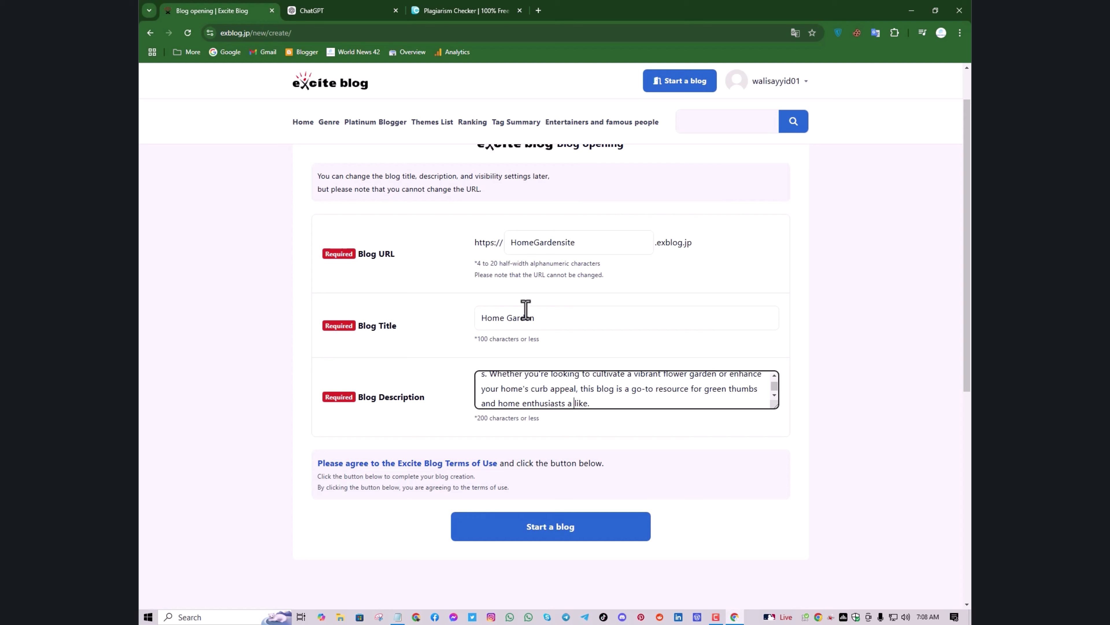
pyautogui.click(549, 530)
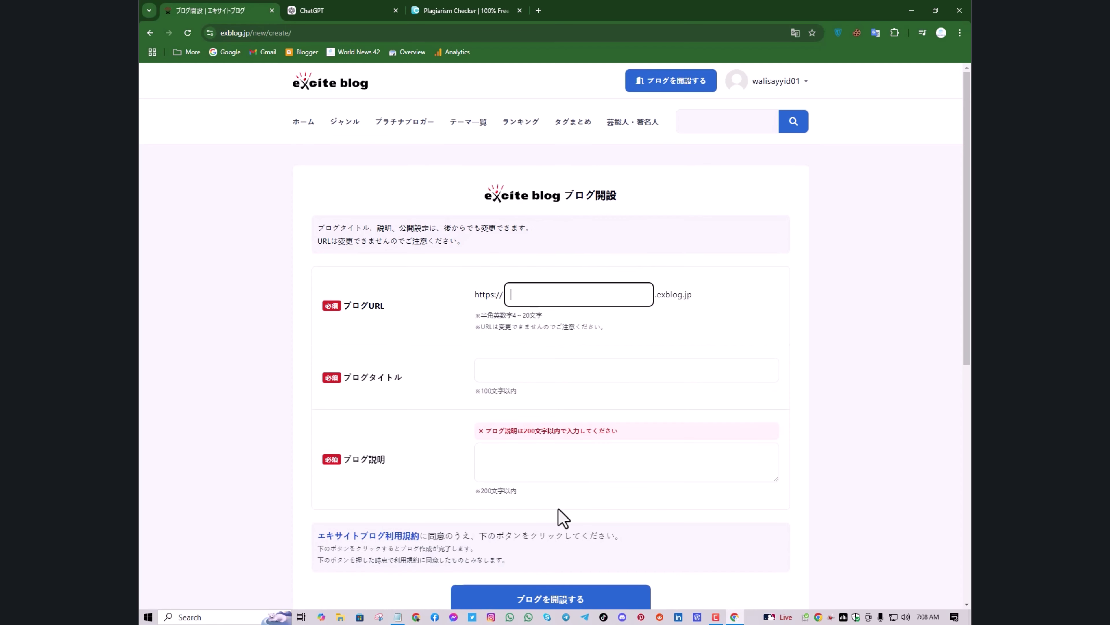
# Re-enter URL HomeGardensite and title 'Home Garden', and paste the description again
pyautogui.click(548, 465)
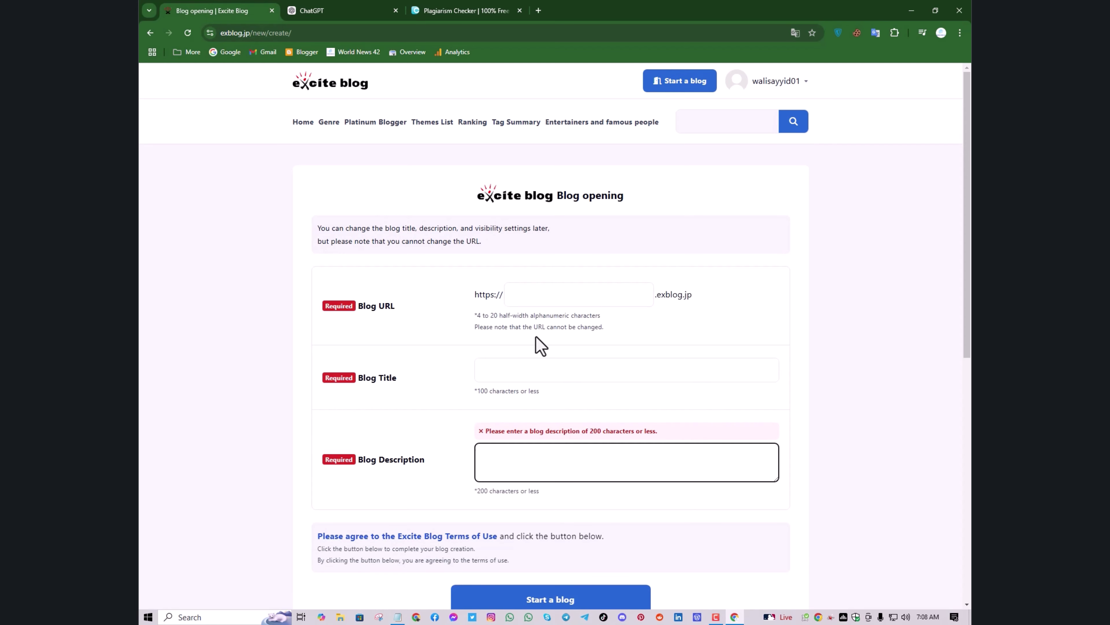
pyautogui.click(531, 313)
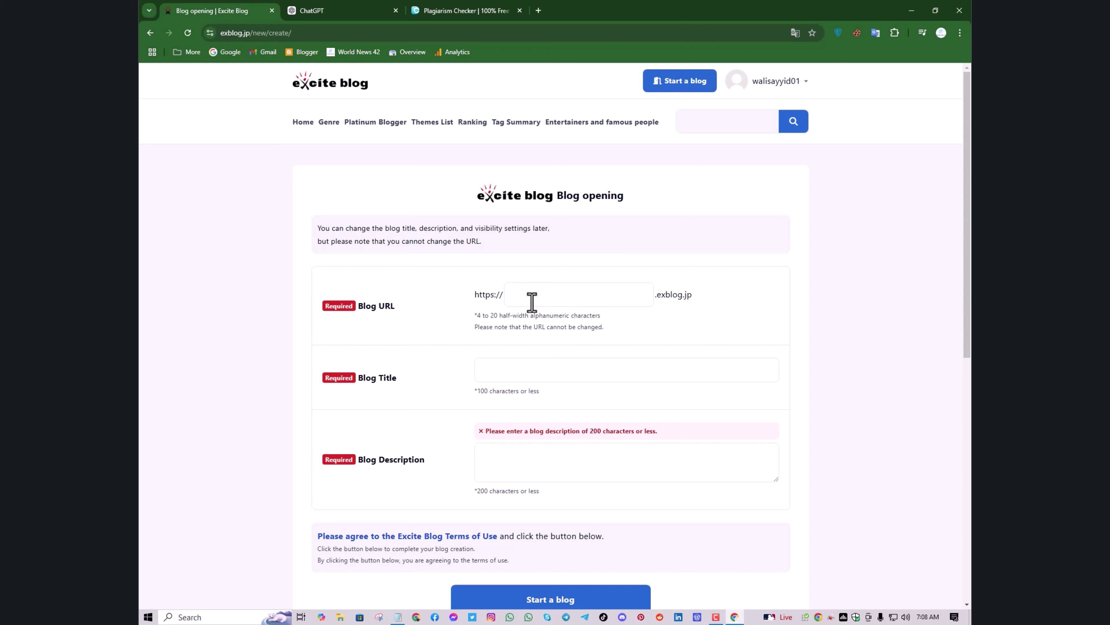
pyautogui.click(532, 302)
pyautogui.click(575, 329)
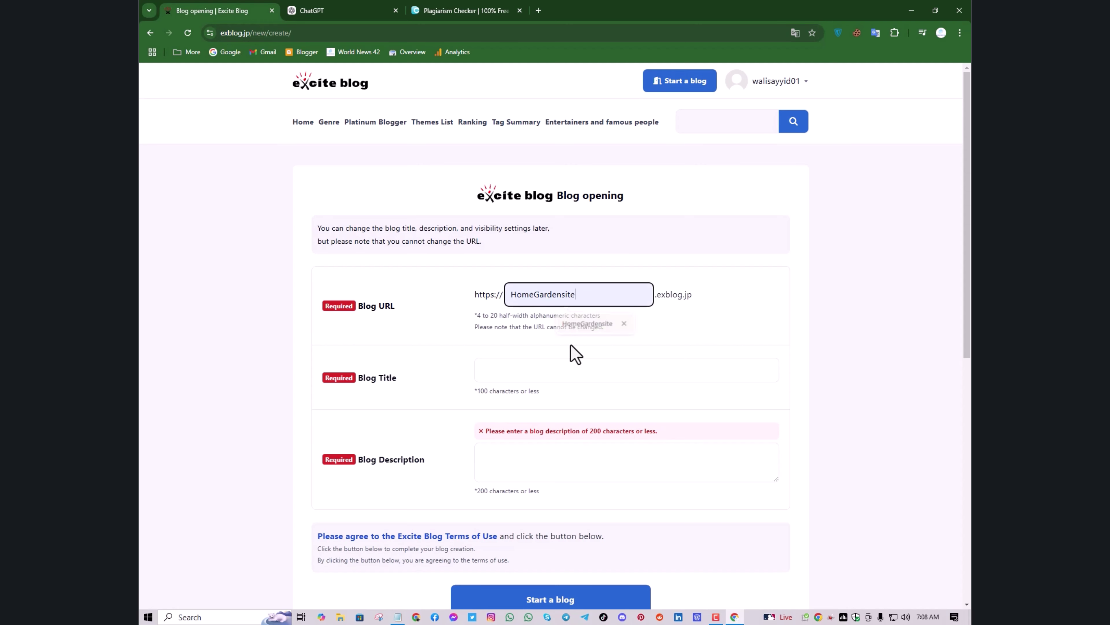
pyautogui.click(566, 369)
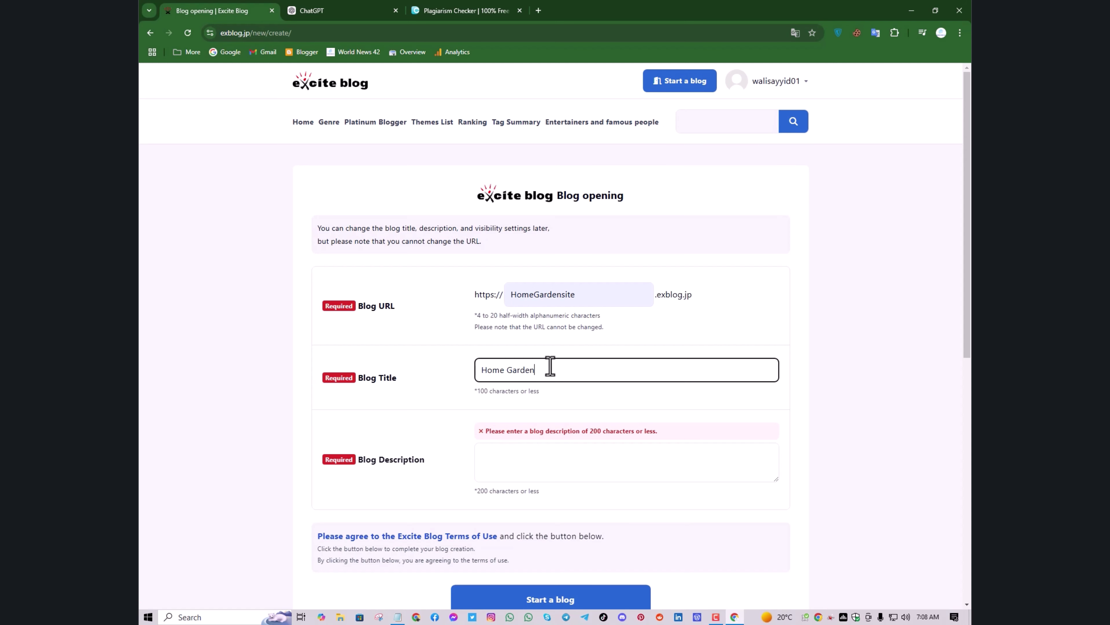
pyautogui.click(520, 458)
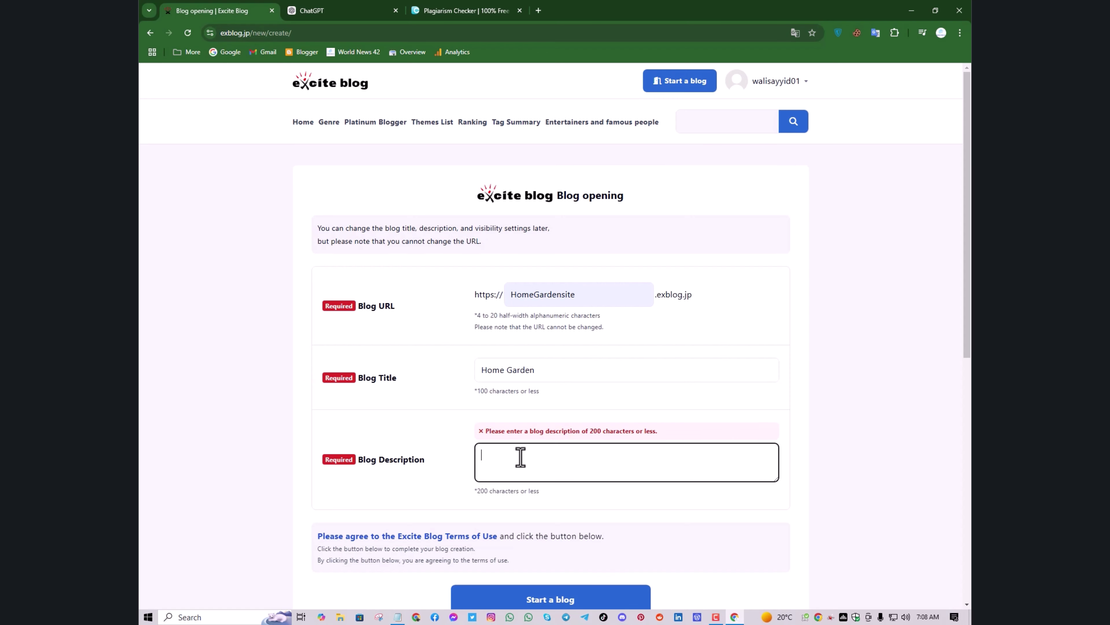
pyautogui.hotkey('ctrl', 'v')
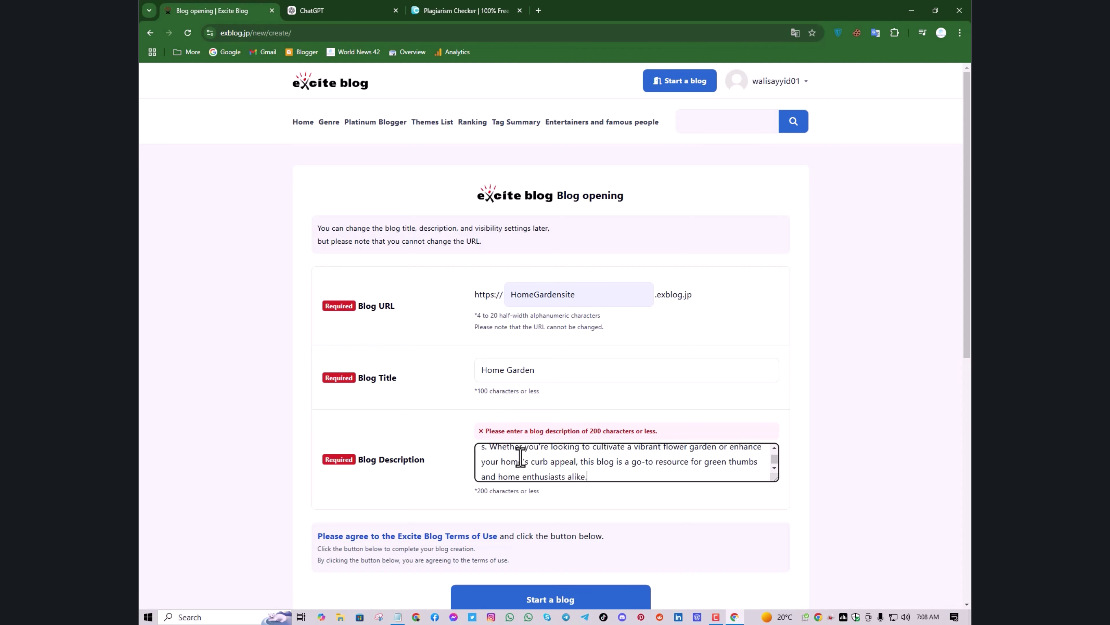
# Copy the earlier description prompt and paste it into ChatGPT's message box
pyautogui.click(484, 18)
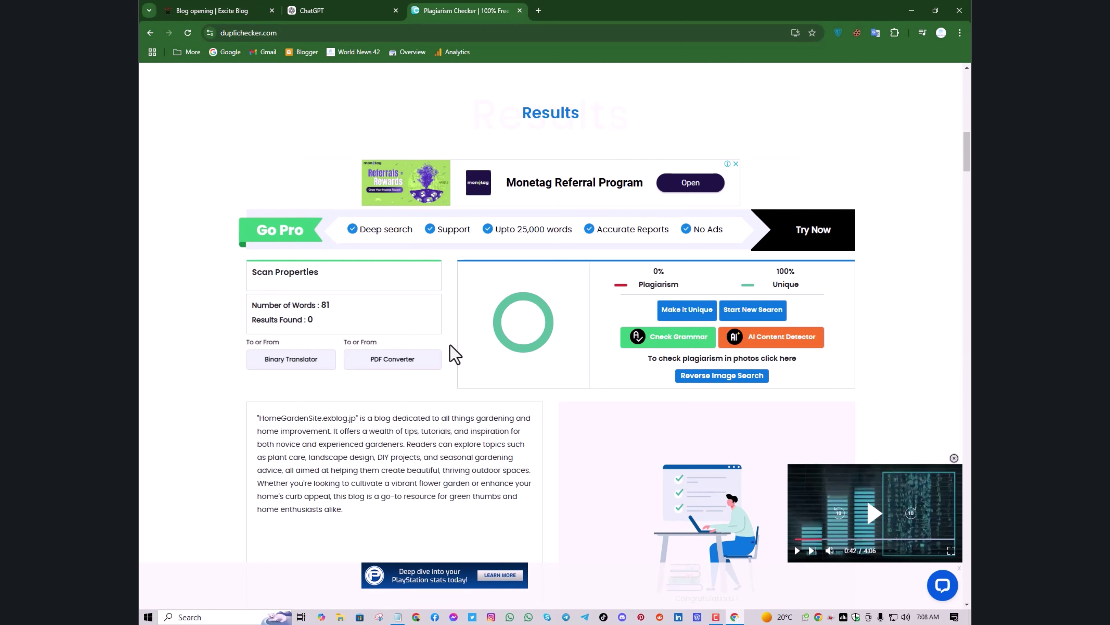
pyautogui.scroll(5, 454, 354)
pyautogui.scroll(7, 454, 354)
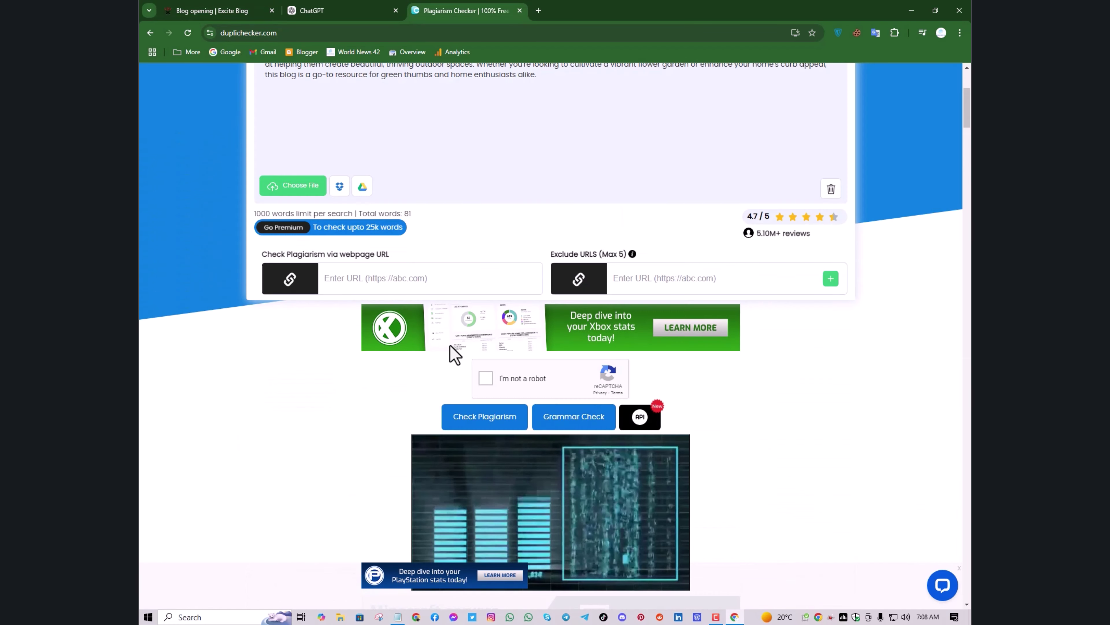
pyautogui.click(333, 11)
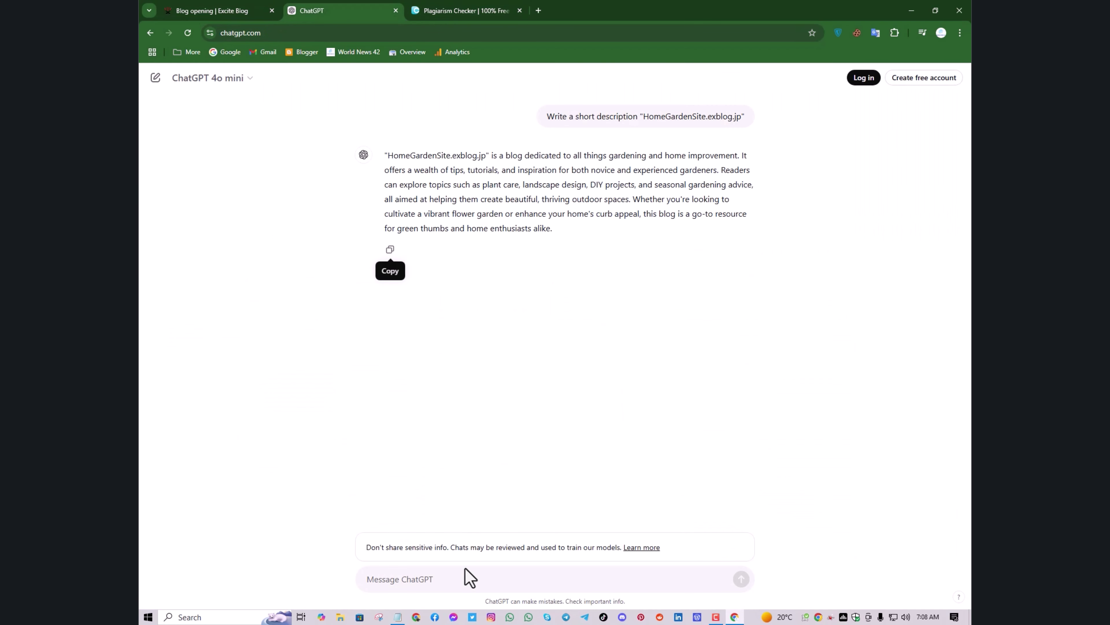
pyautogui.tripleClick(623, 116)
pyautogui.rightClick(635, 132)
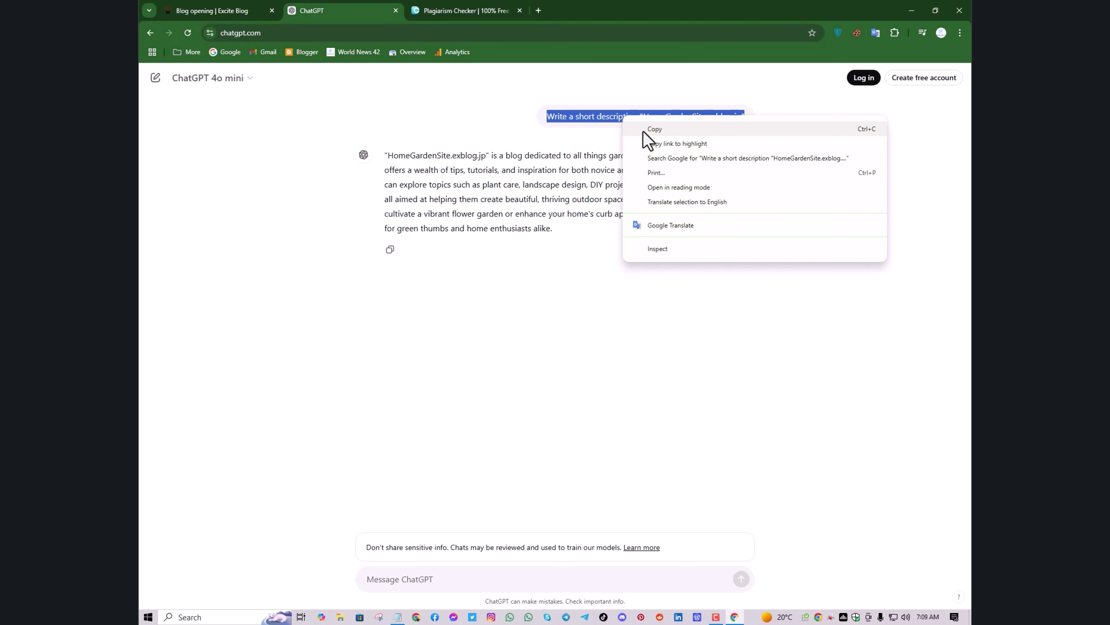
pyautogui.click(647, 136)
pyautogui.click(428, 592)
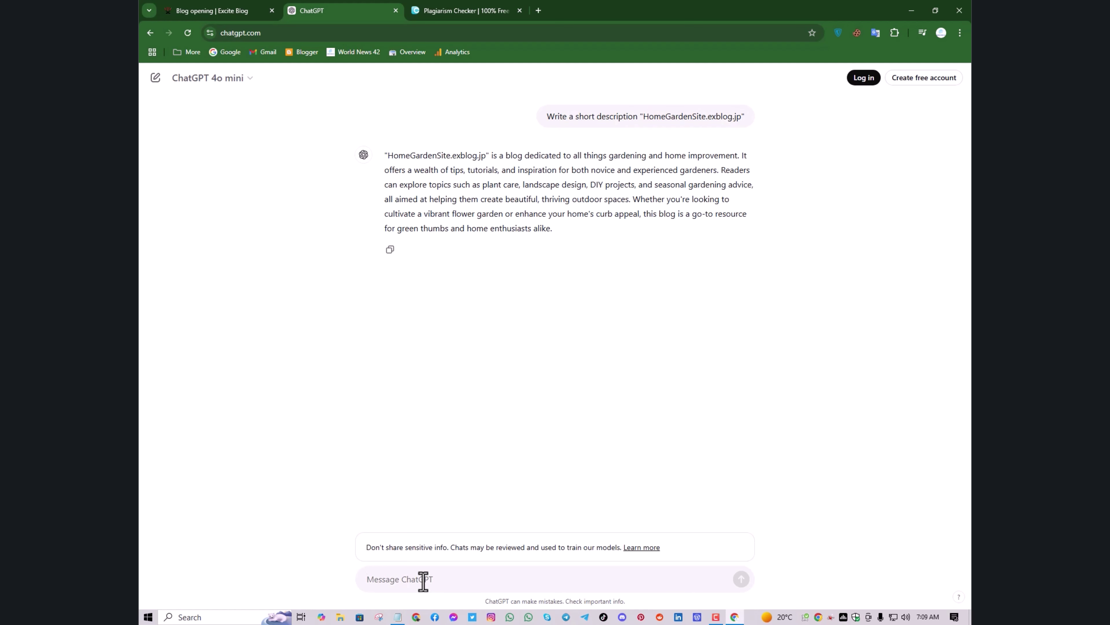
pyautogui.hotkey('ctrl', 'v')
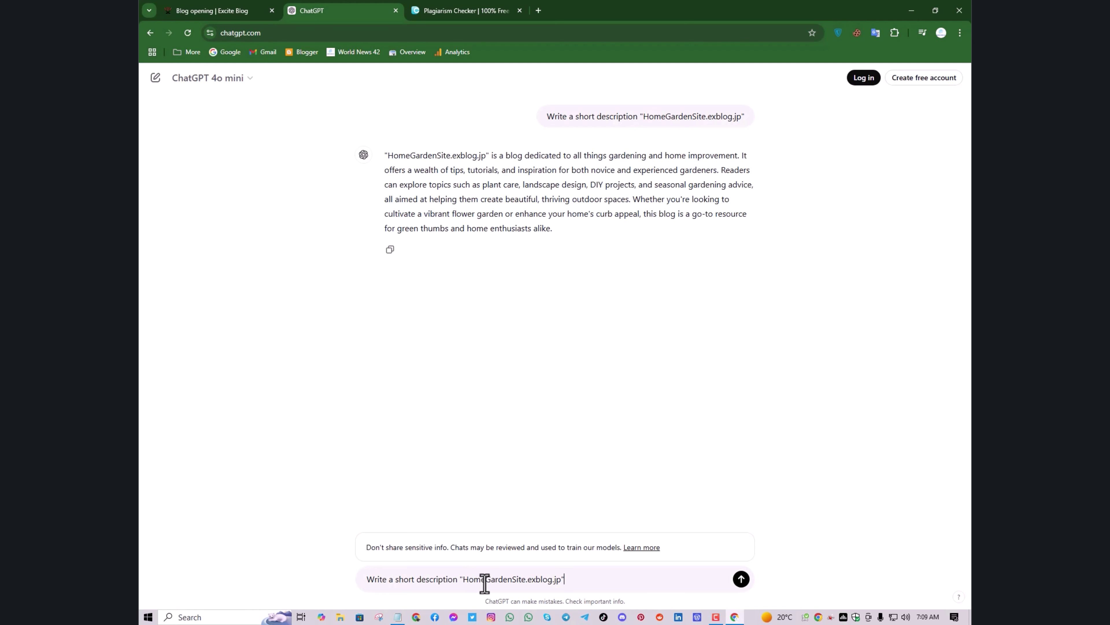
# Insert '200 character' from the Excite Blog hint into the prompt, send it, and copy the reply
pyautogui.click(239, 14)
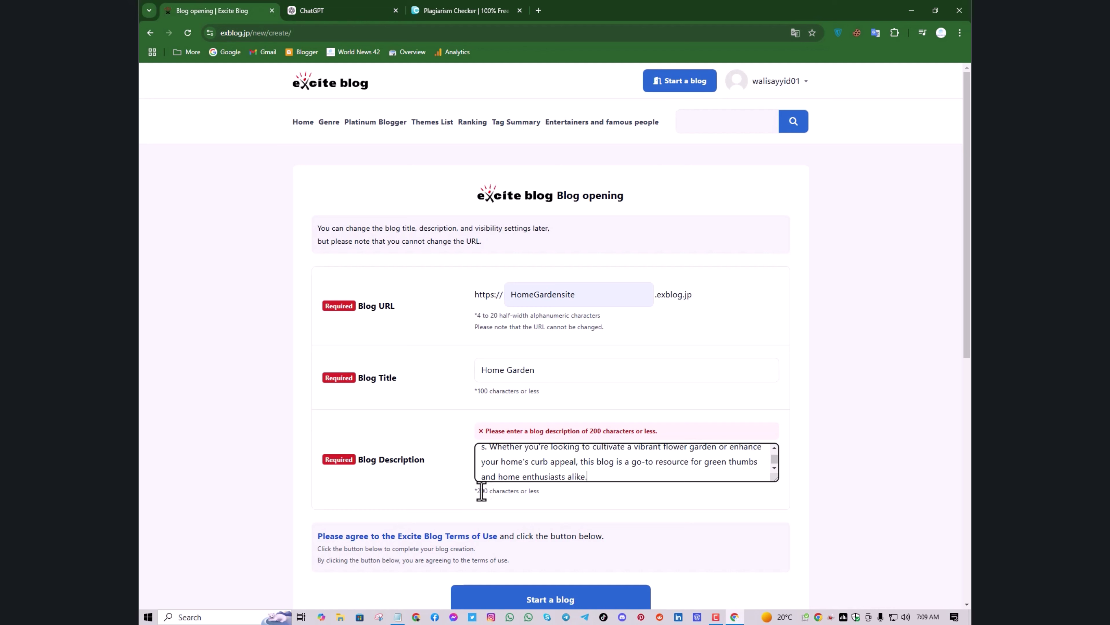
pyautogui.moveTo(477, 492); pyautogui.dragTo(524, 491)
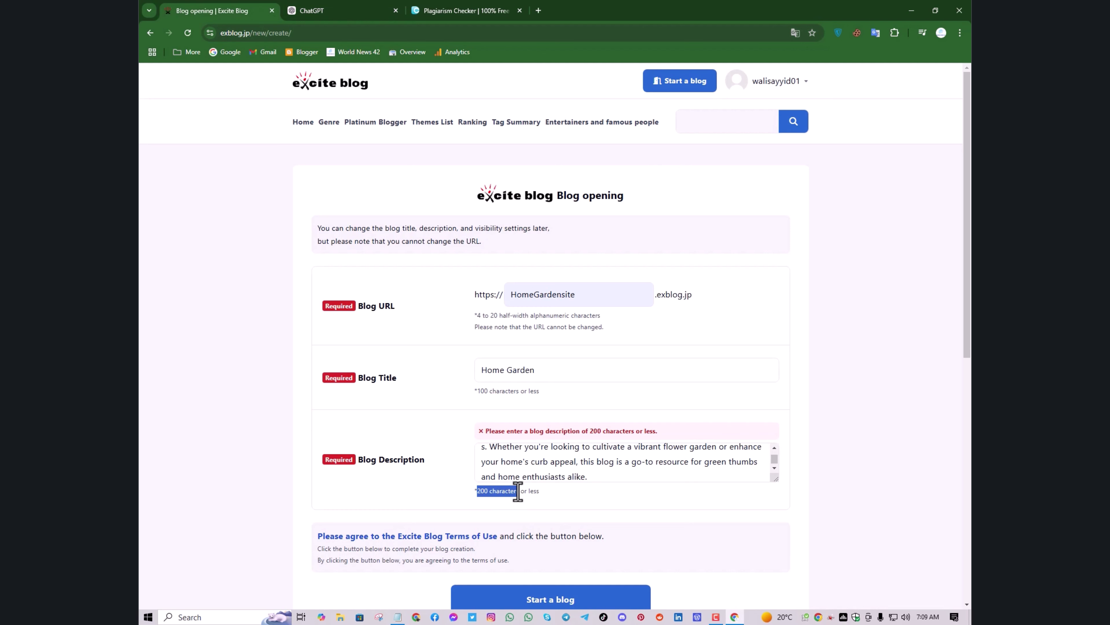
pyautogui.rightClick(507, 492)
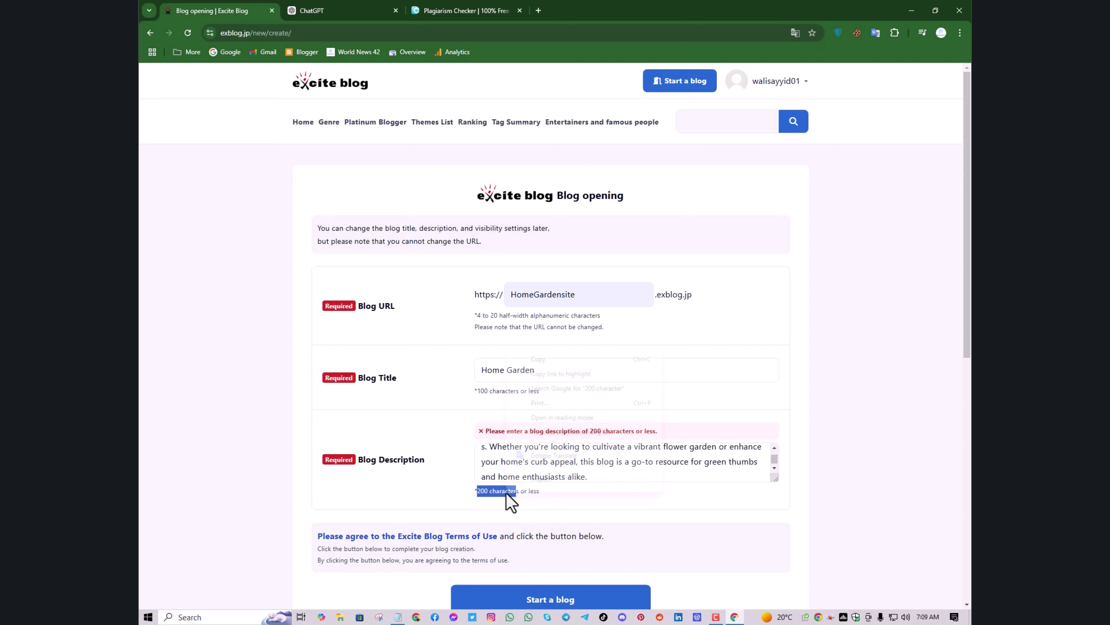
pyautogui.click(540, 360)
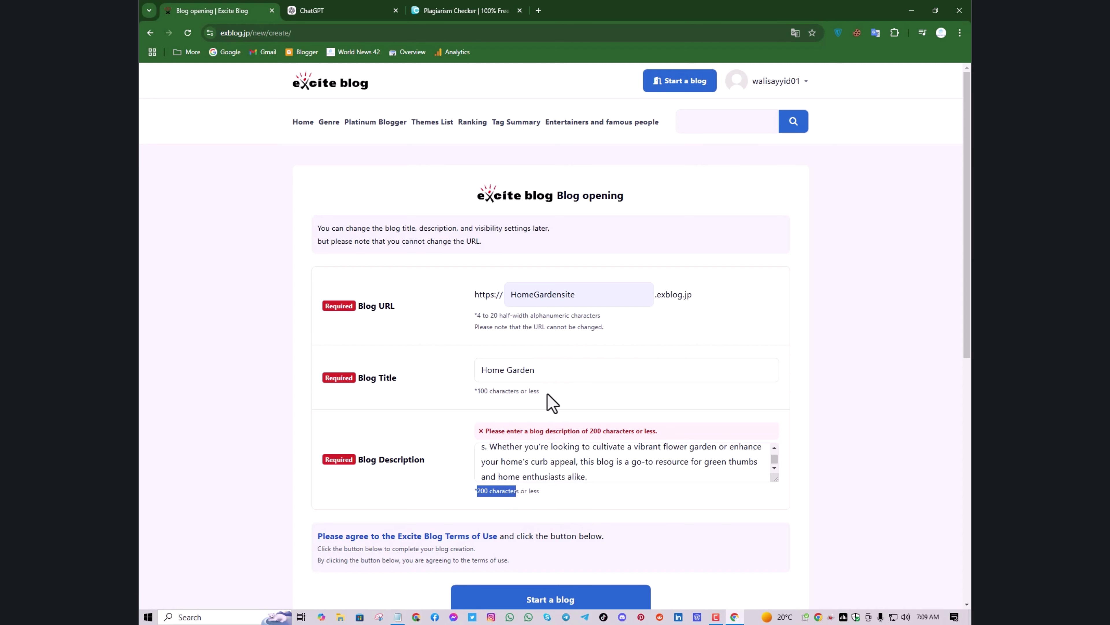
pyautogui.click(340, 13)
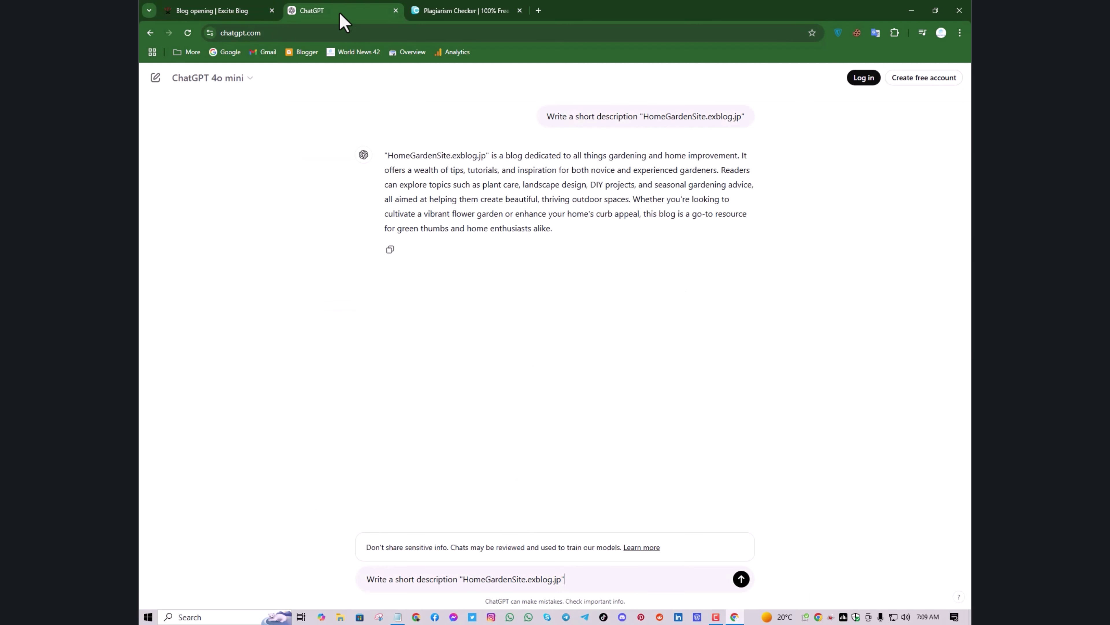
pyautogui.click(395, 582)
pyautogui.hotkey('ctrl', 'v')
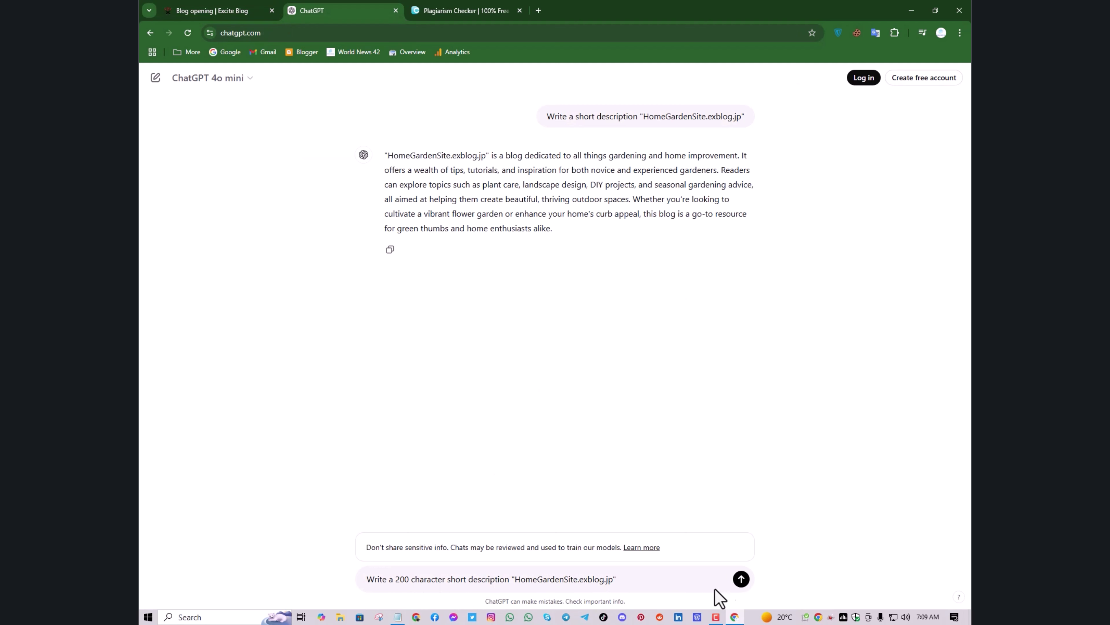
pyautogui.click(742, 580)
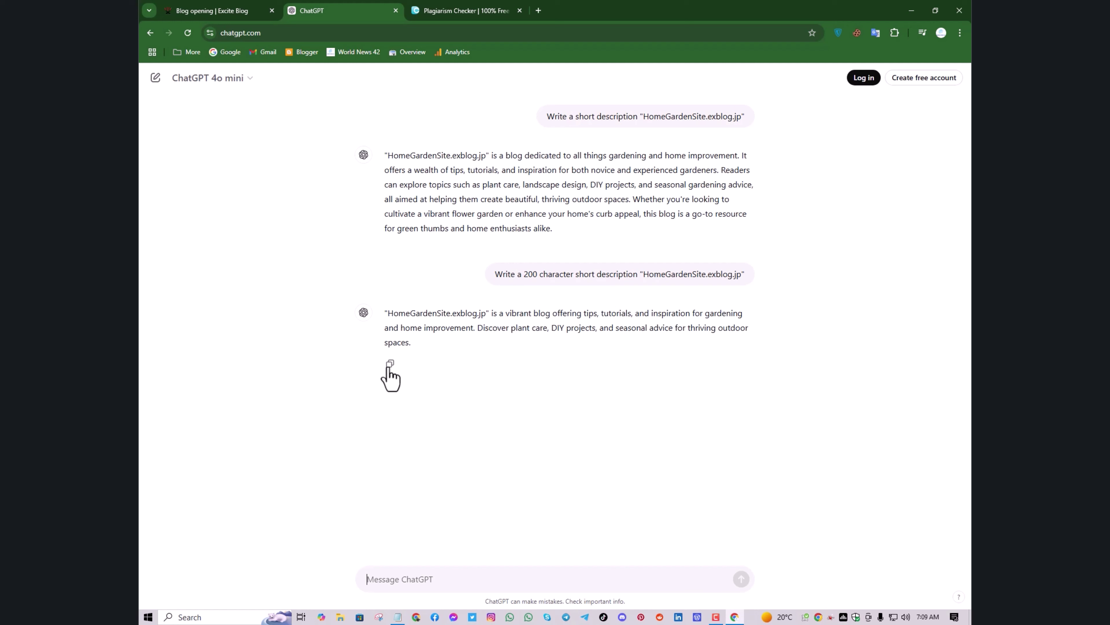
pyautogui.click(390, 363)
# Replace the checker text with the 27-word description and re-run the check: 0% plagiarism, 100% unique
pyautogui.click(446, 13)
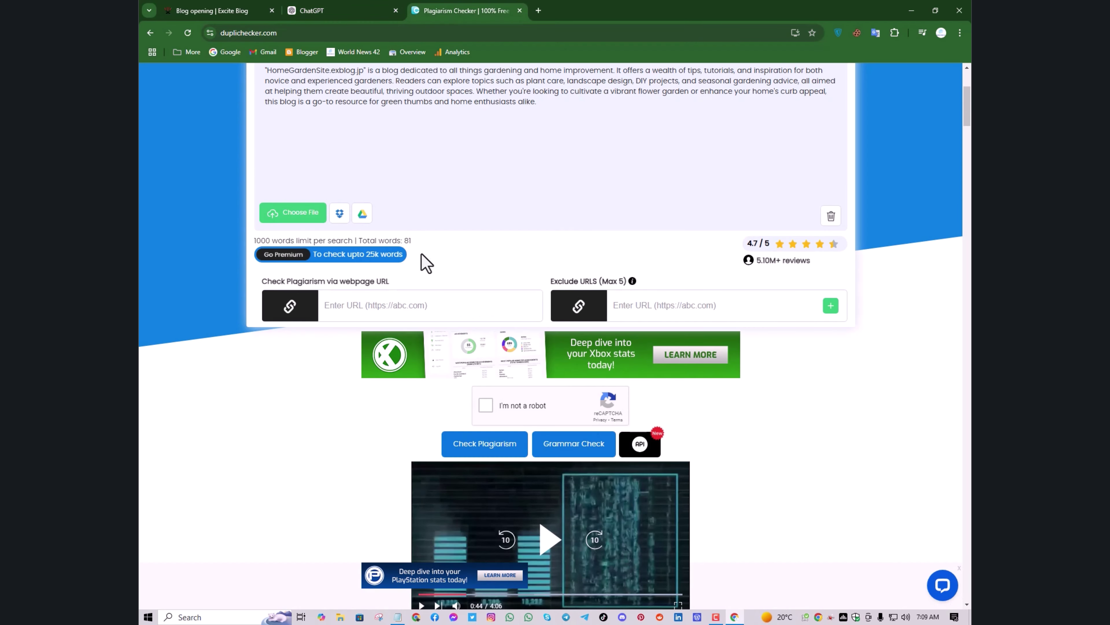
pyautogui.scroll(4, 422, 260)
pyautogui.click(454, 317)
pyautogui.hotkey('ctrl', 'a')
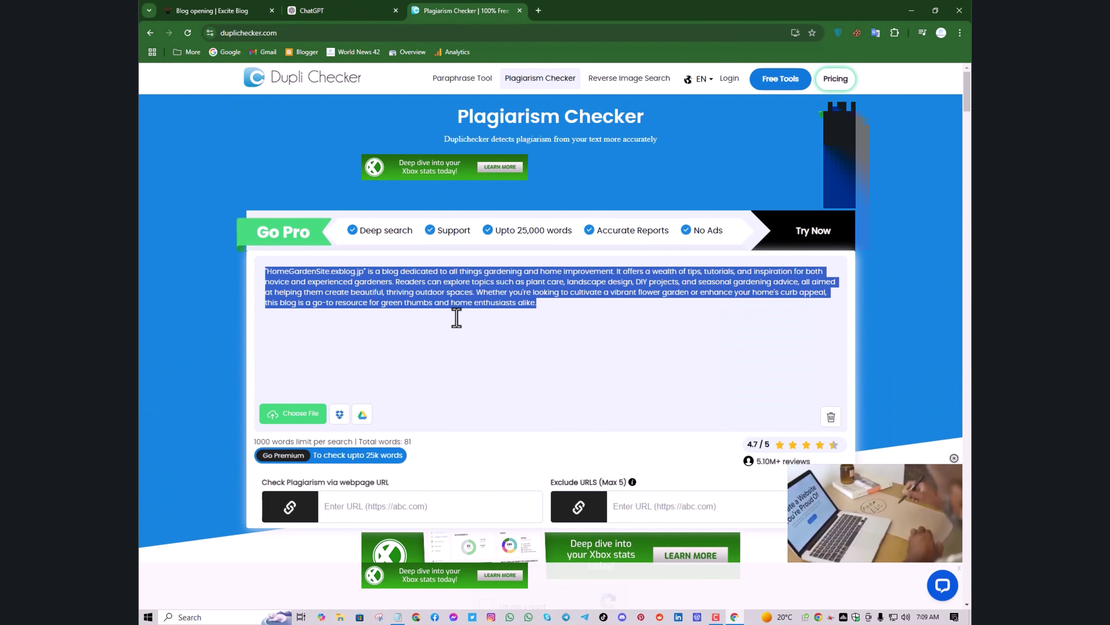
pyautogui.hotkey('ctrl', 'v')
pyautogui.scroll(-3, 533, 494)
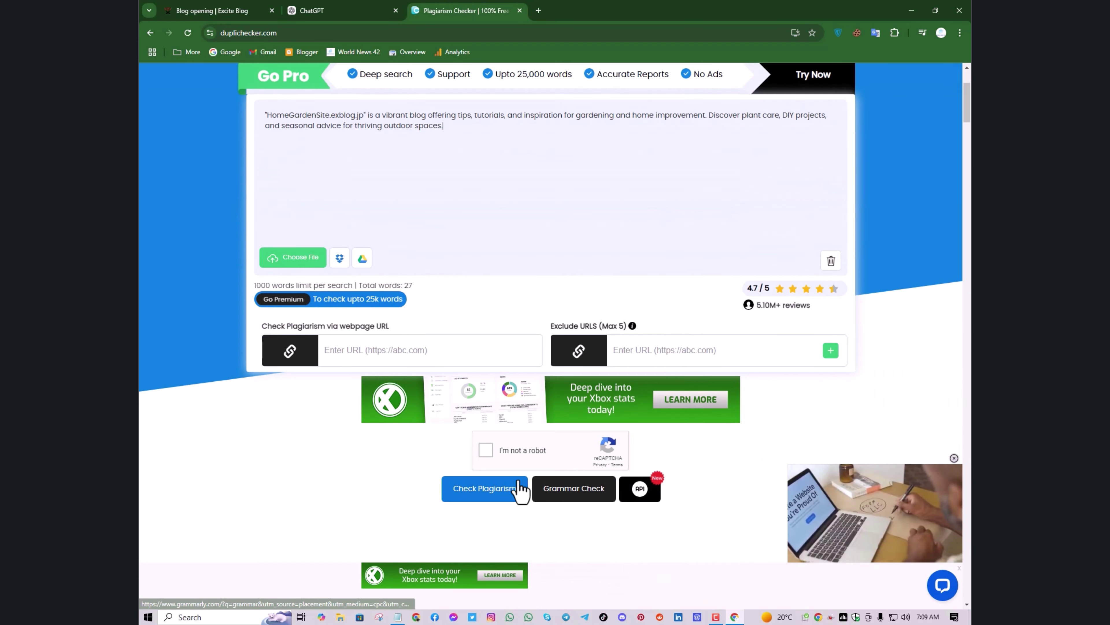
pyautogui.click(486, 450)
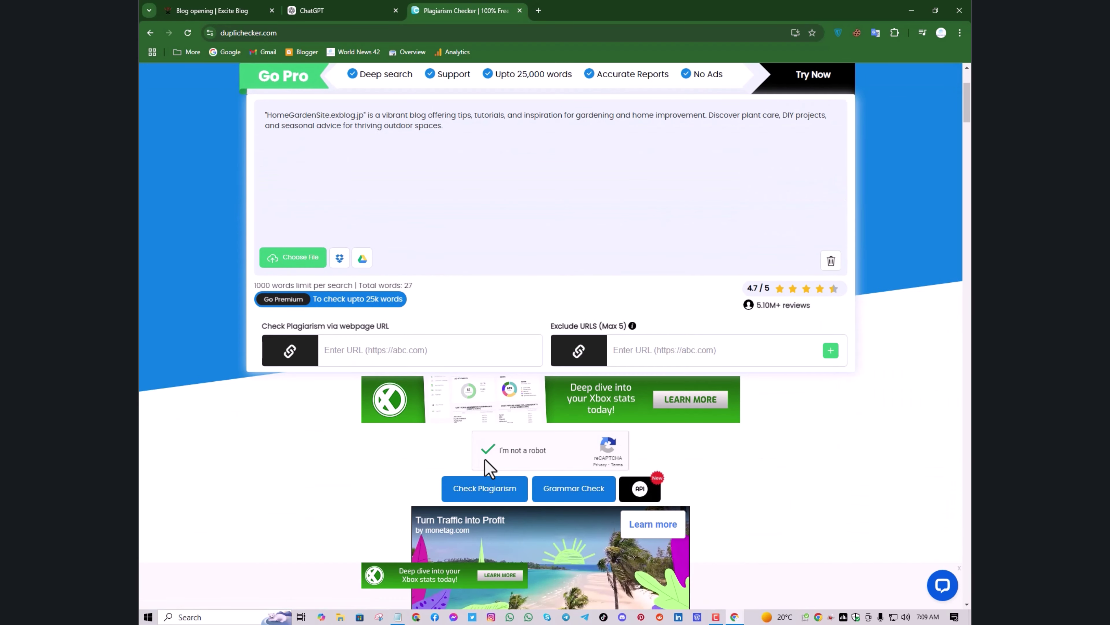
pyautogui.click(489, 490)
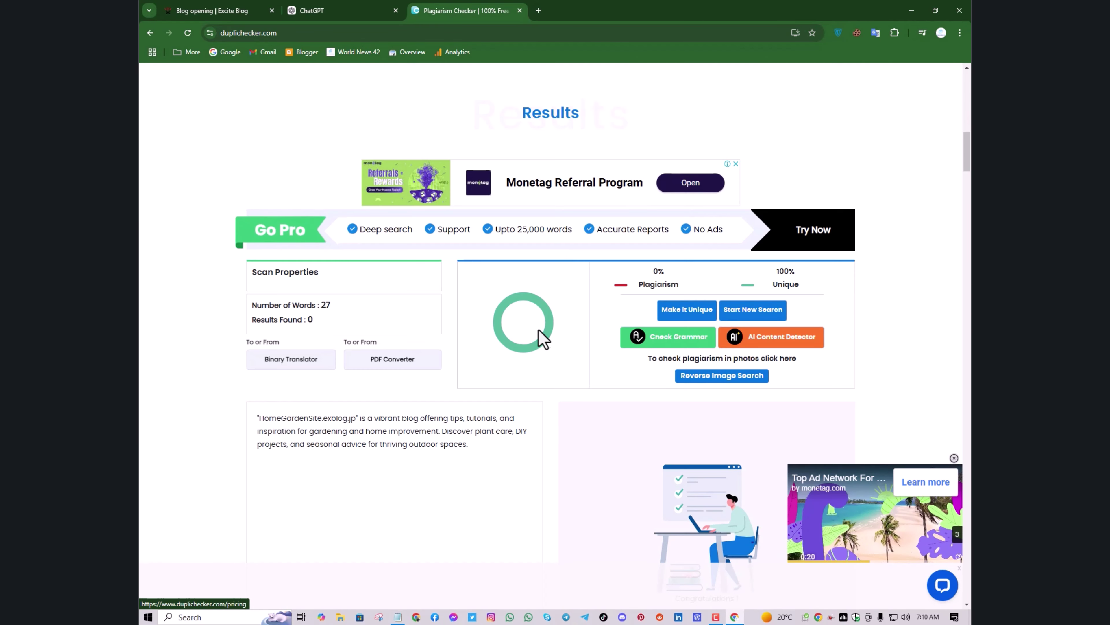
# Copy the checked short description from Duplichecker's results
pyautogui.moveTo(477, 447); pyautogui.dragTo(257, 417)
pyautogui.rightClick(301, 436)
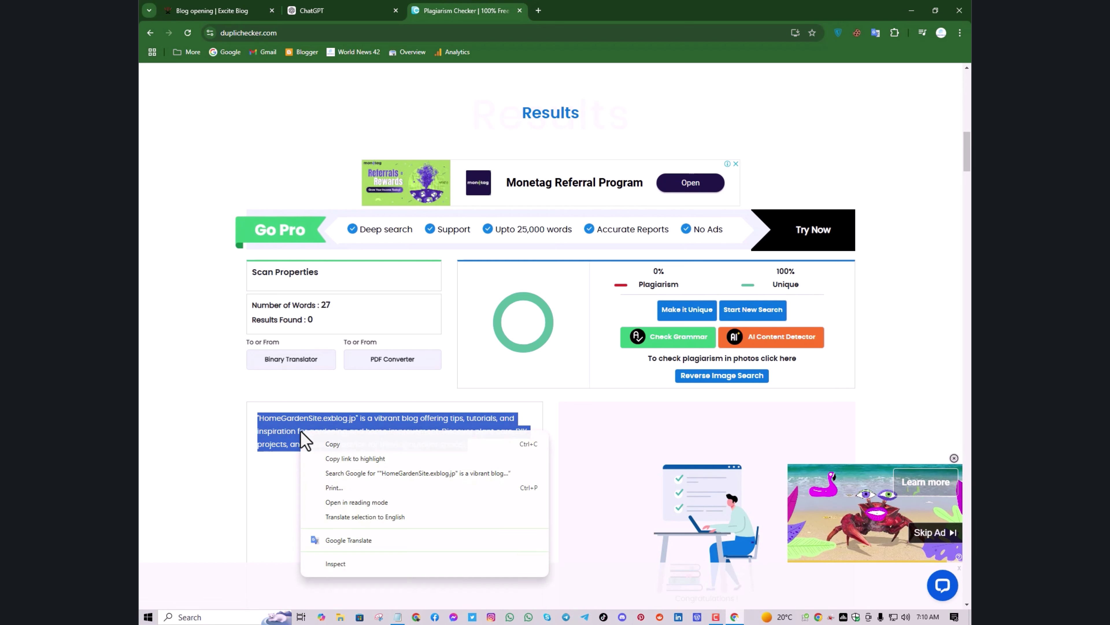
pyautogui.click(317, 443)
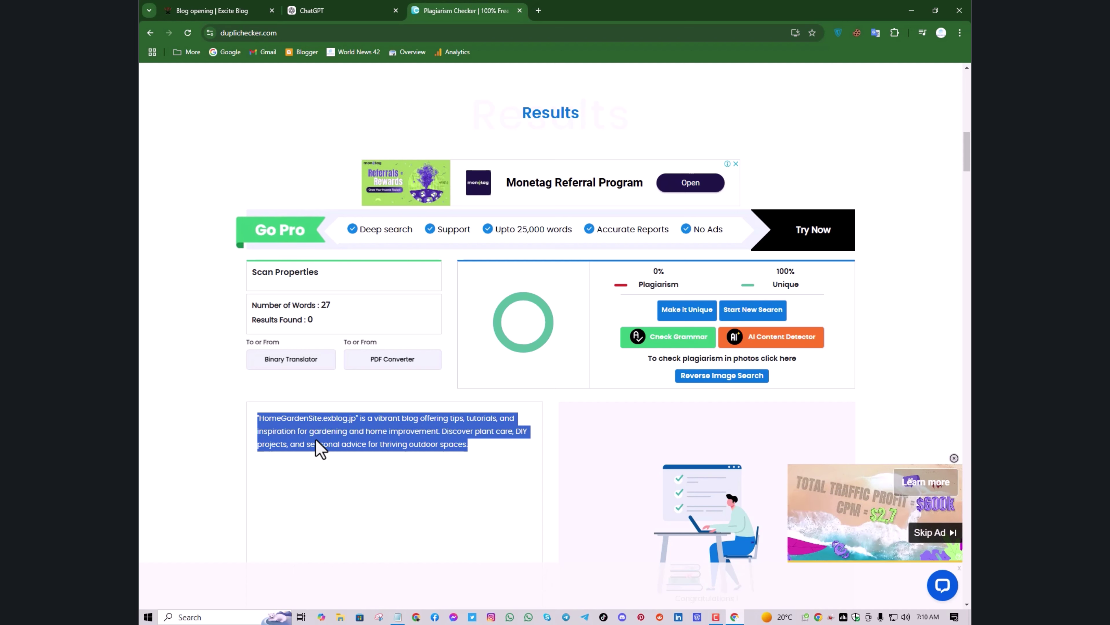
pyautogui.rightClick(320, 448)
pyautogui.click(333, 454)
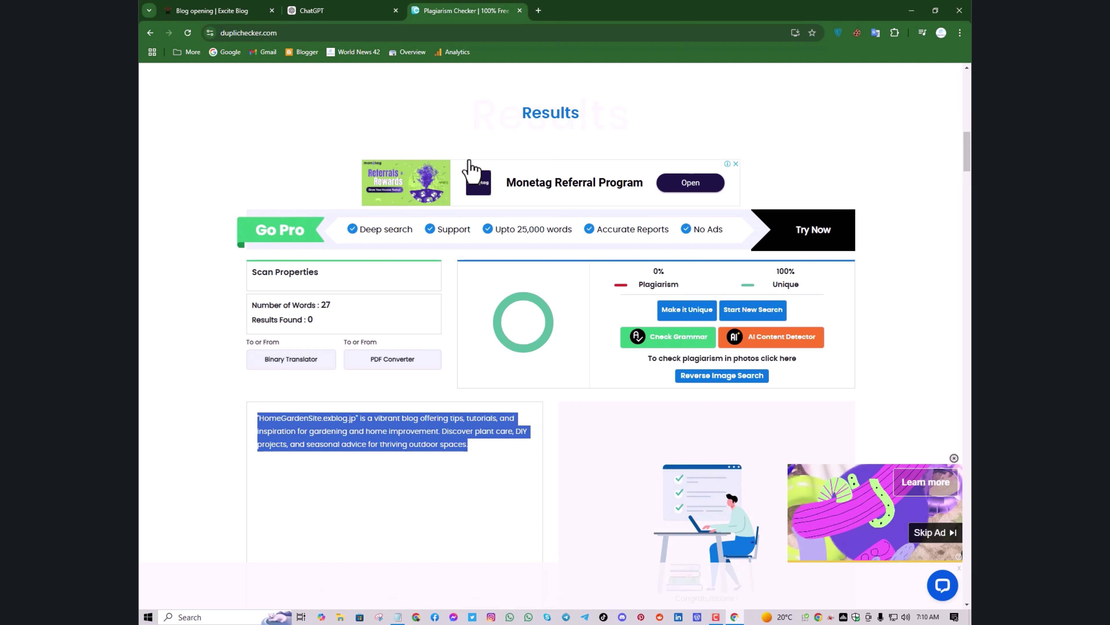
# Scroll back up to review the pasted description and its total word count
pyautogui.scroll(12, 472, 170)
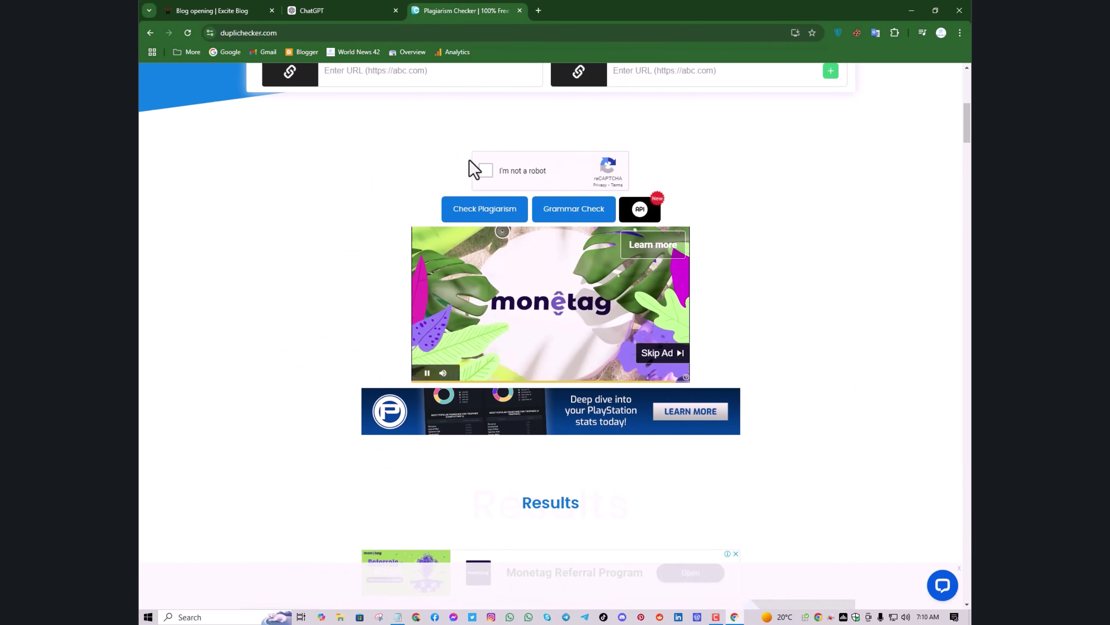
pyautogui.scroll(7, 472, 167)
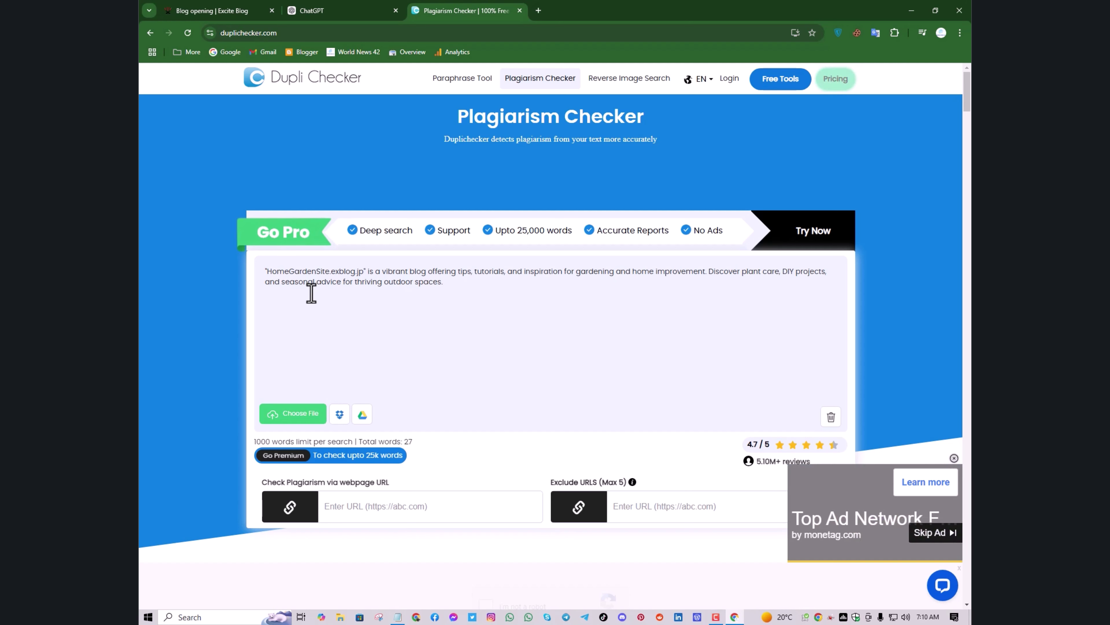
pyautogui.moveTo(337, 280); pyautogui.dragTo(389, 270)
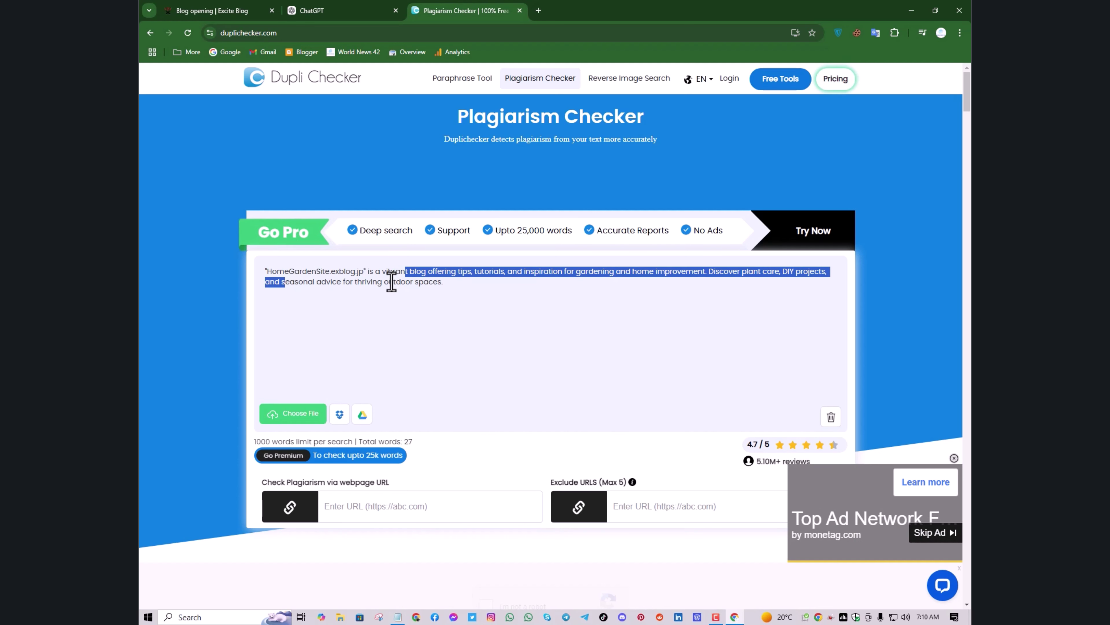
pyautogui.click(279, 299)
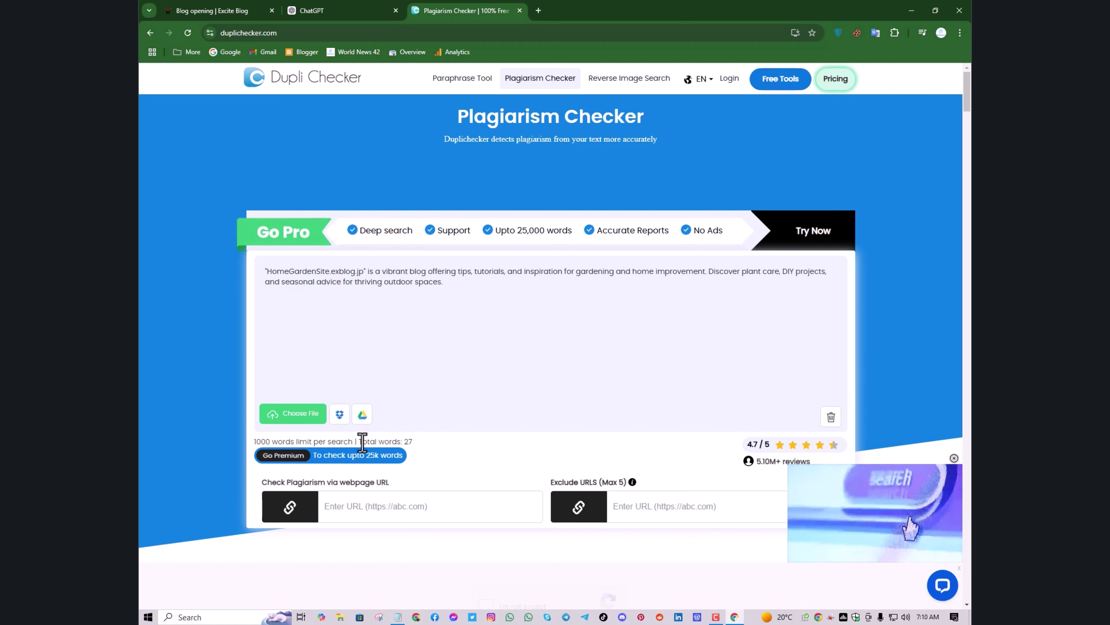
pyautogui.moveTo(362, 442); pyautogui.dragTo(403, 442)
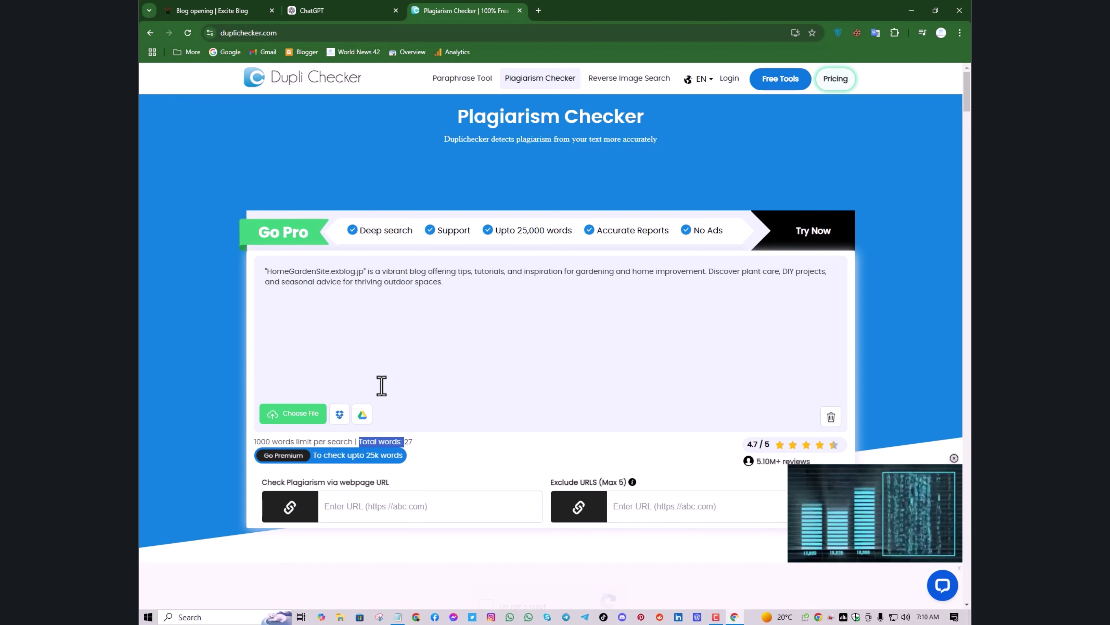
pyautogui.click(240, 18)
# Replace the Blog Description with the short description and submit the form
pyautogui.click(564, 540)
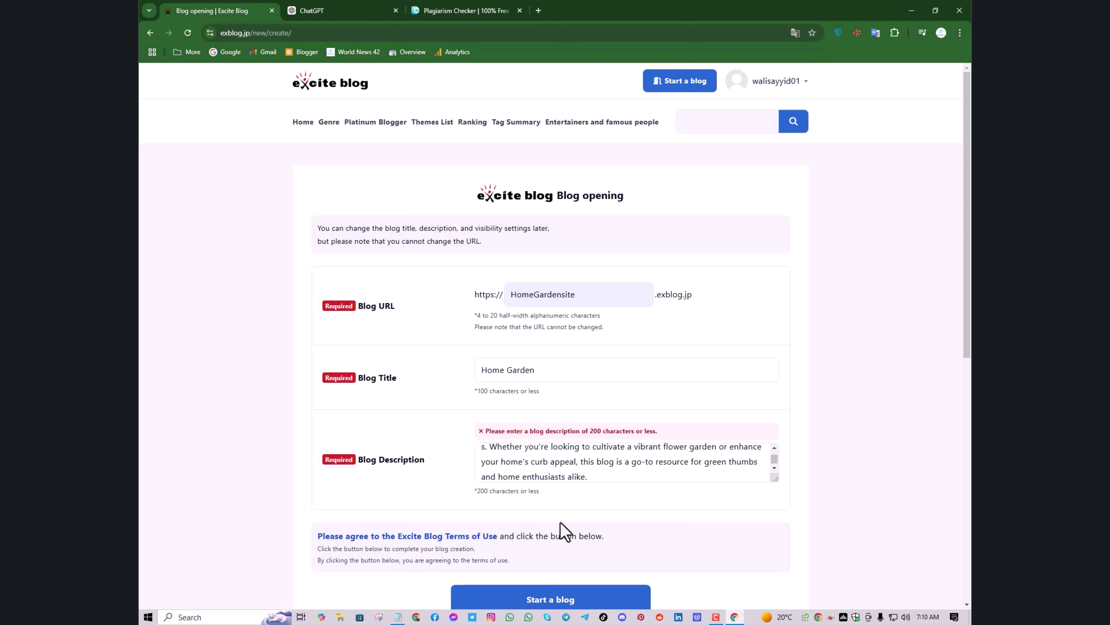
pyautogui.click(566, 481)
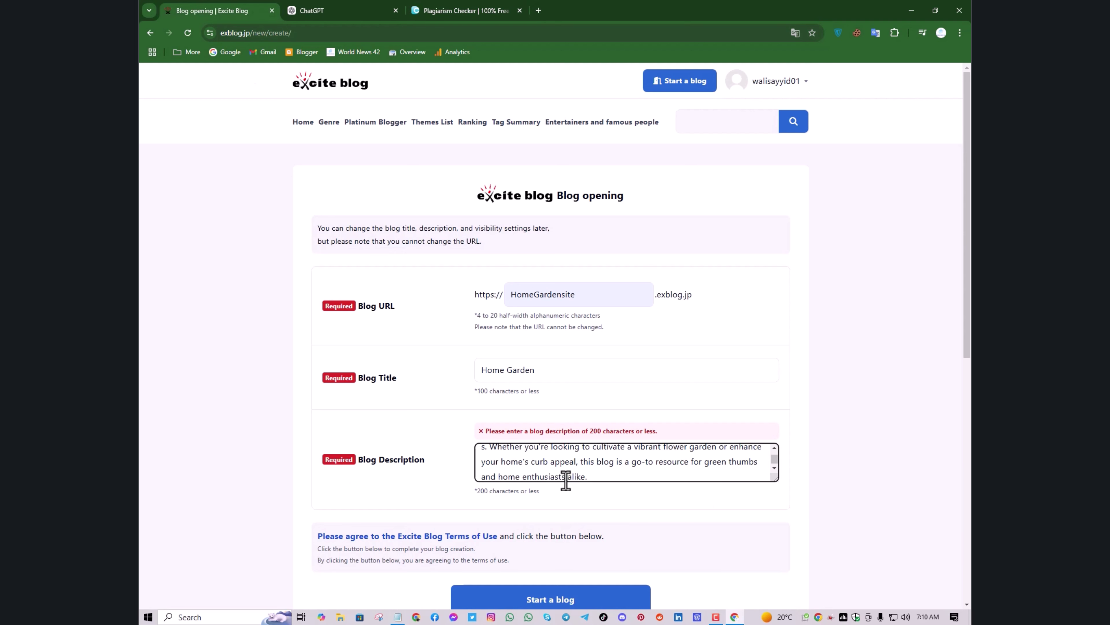
pyautogui.hotkey('ctrl', 'a')
pyautogui.hotkey('ctrl', 'v')
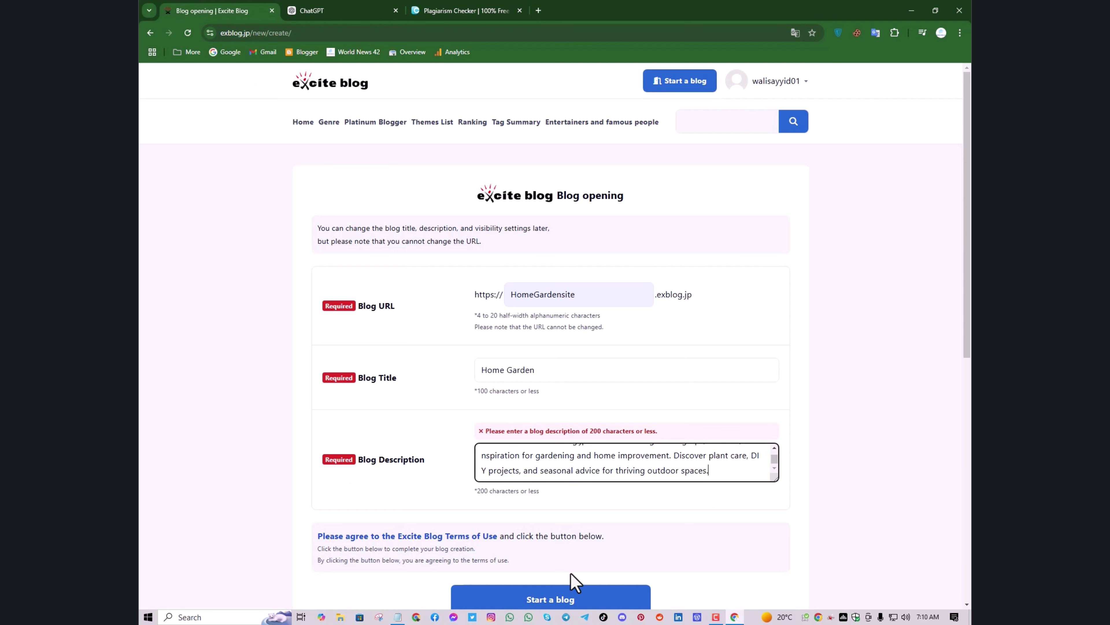
pyautogui.click(575, 594)
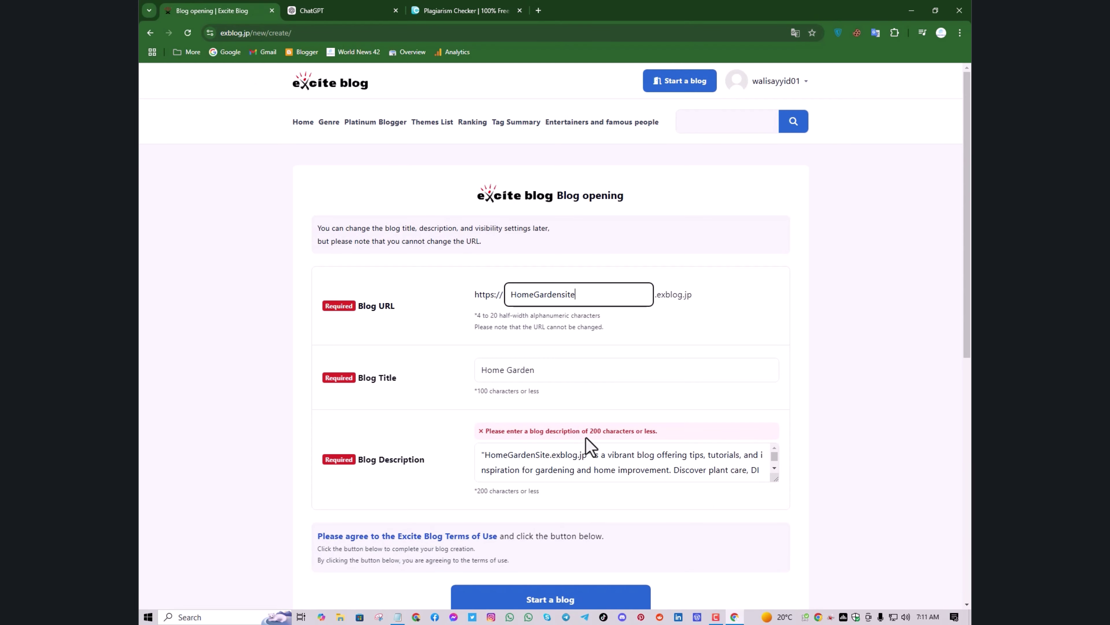
# Trim extra characters to fit the 200-character limit and create the HomeGardensite blog
pyautogui.scroll(-1, 591, 446)
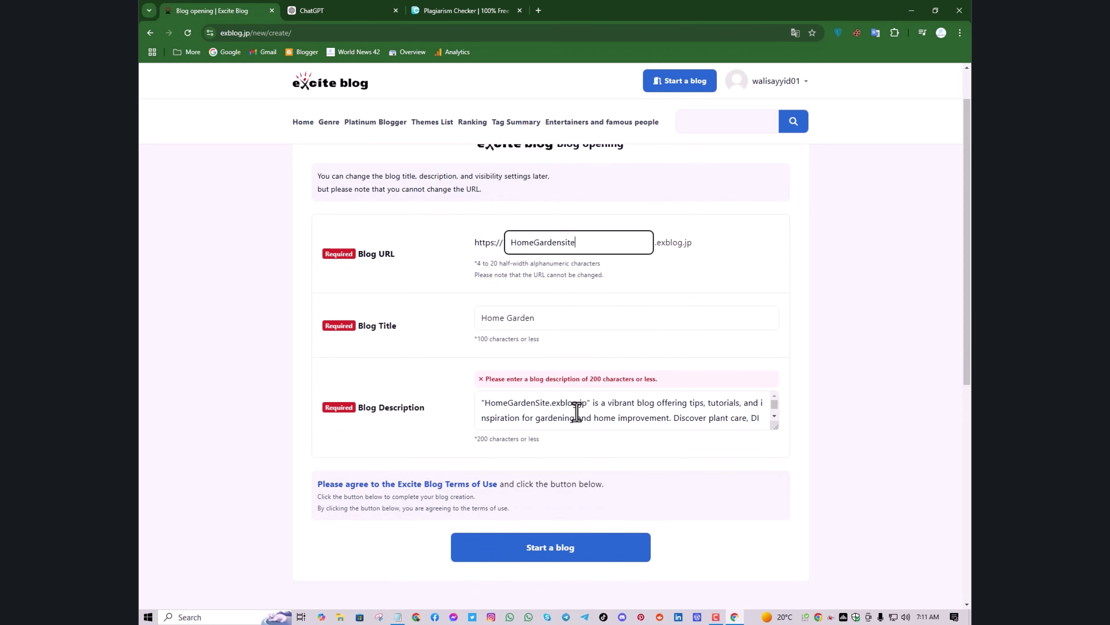
pyautogui.click(585, 406)
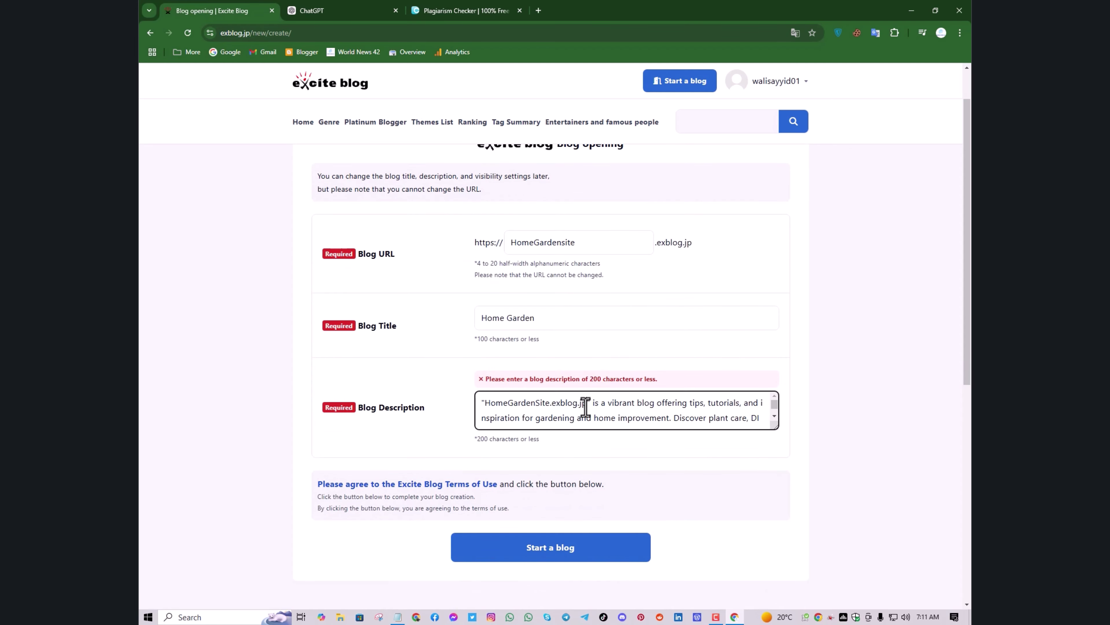
pyautogui.press('BackSpace')
pyautogui.press('BackSpace')
pyautogui.press('BackSpace')
pyautogui.press('BackSpace')
pyautogui.press('BackSpace')
pyautogui.press('BackSpace')
pyautogui.press('BackSpace')
pyautogui.press('BackSpace')
pyautogui.press('BackSpace')
pyautogui.press('BackSpace')
pyautogui.press('BackSpace')
pyautogui.press('BackSpace')
pyautogui.press('BackSpace')
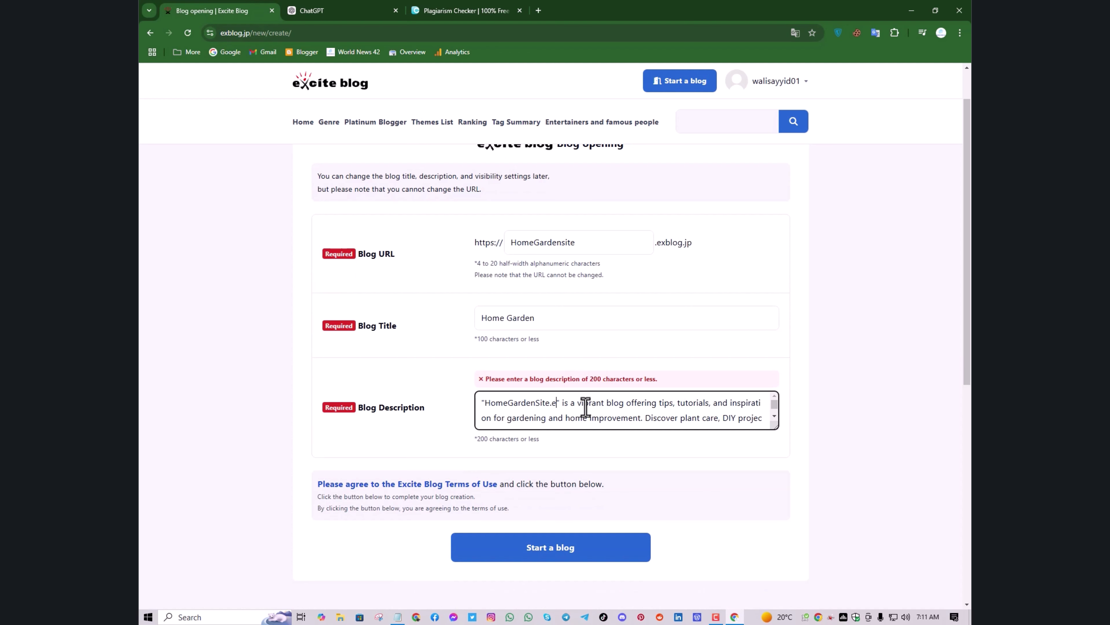
pyautogui.press('BackSpace')
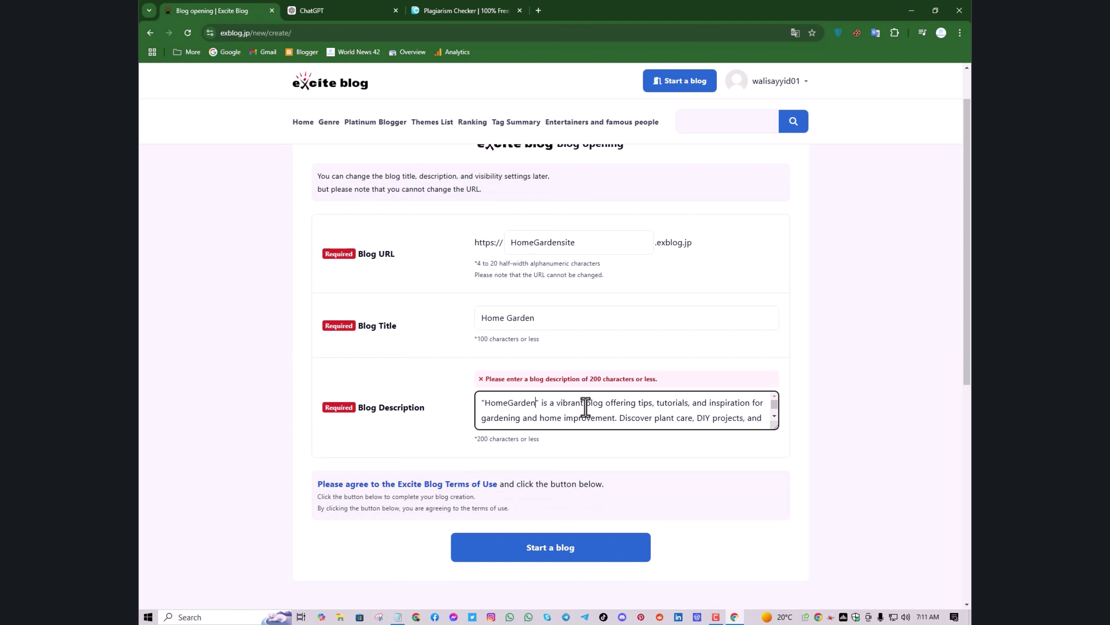
pyautogui.click(586, 548)
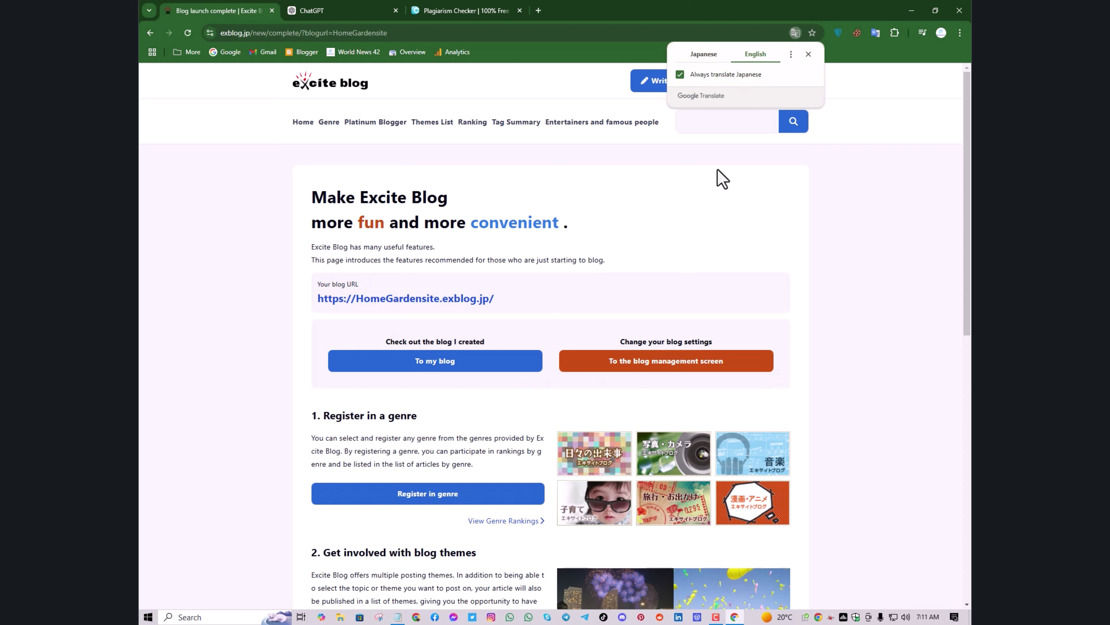
# Dismiss the Translate prompt and log out of the Excite account, confirming the logout
pyautogui.click(861, 220)
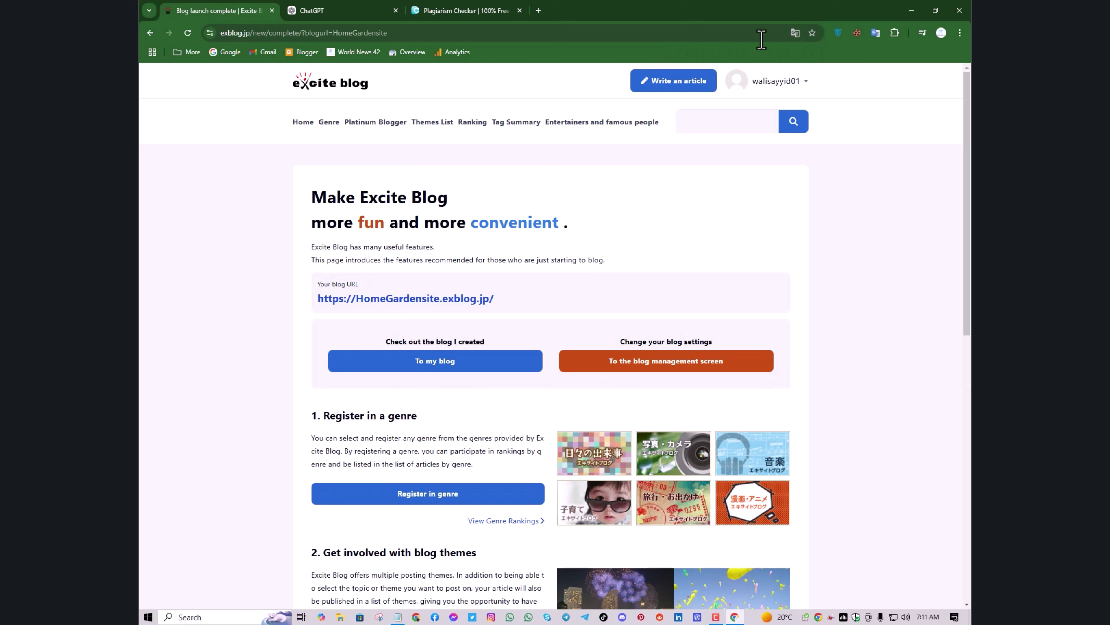
pyautogui.click(799, 82)
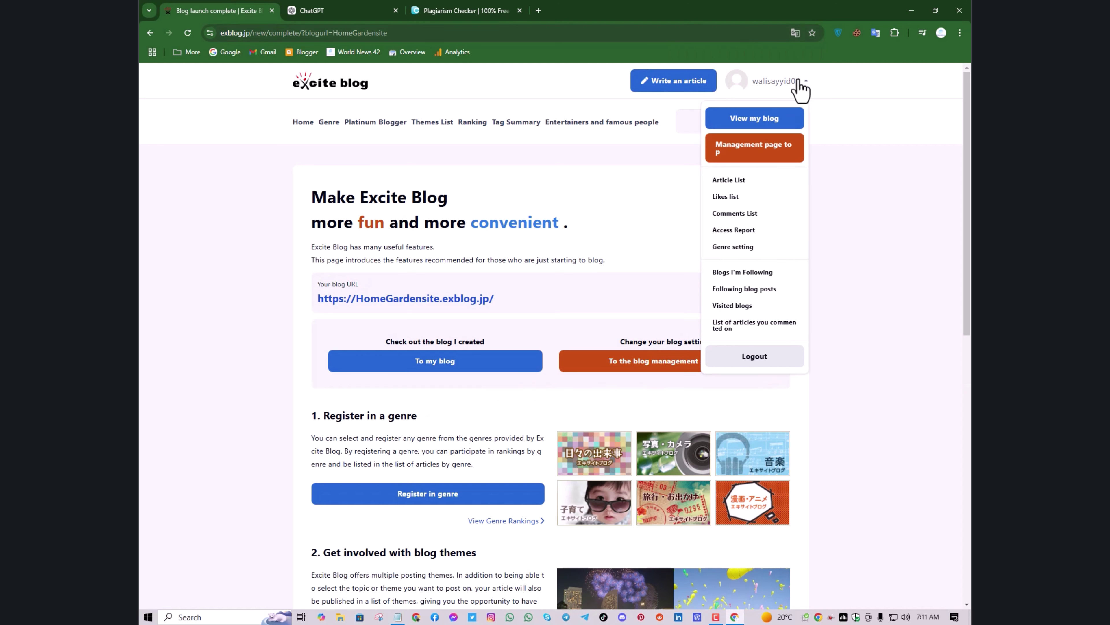
pyautogui.click(758, 356)
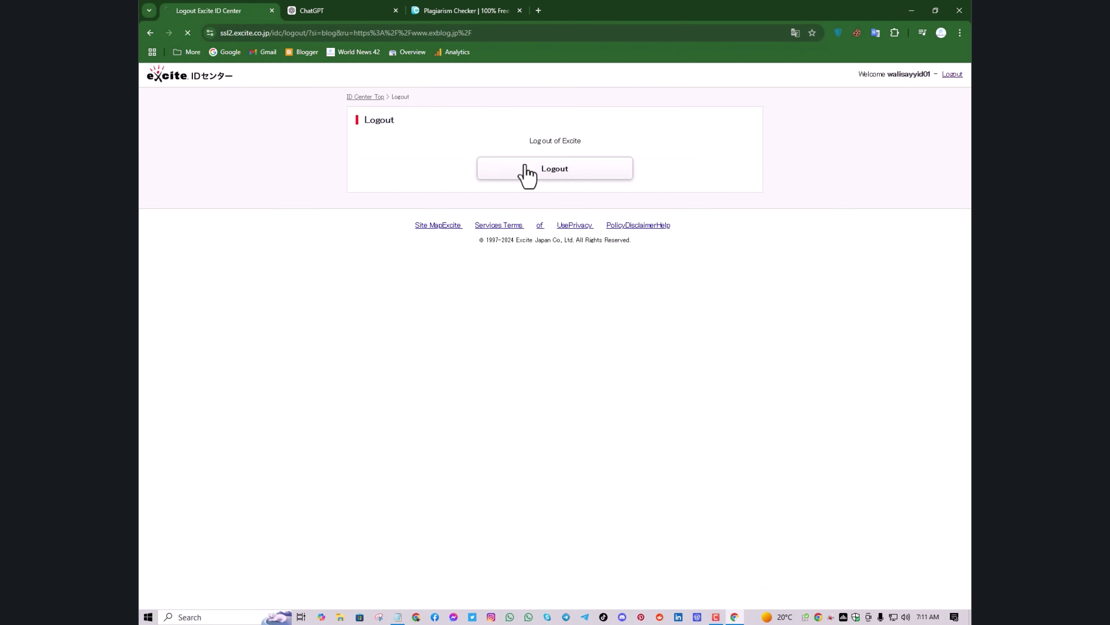
pyautogui.click(526, 171)
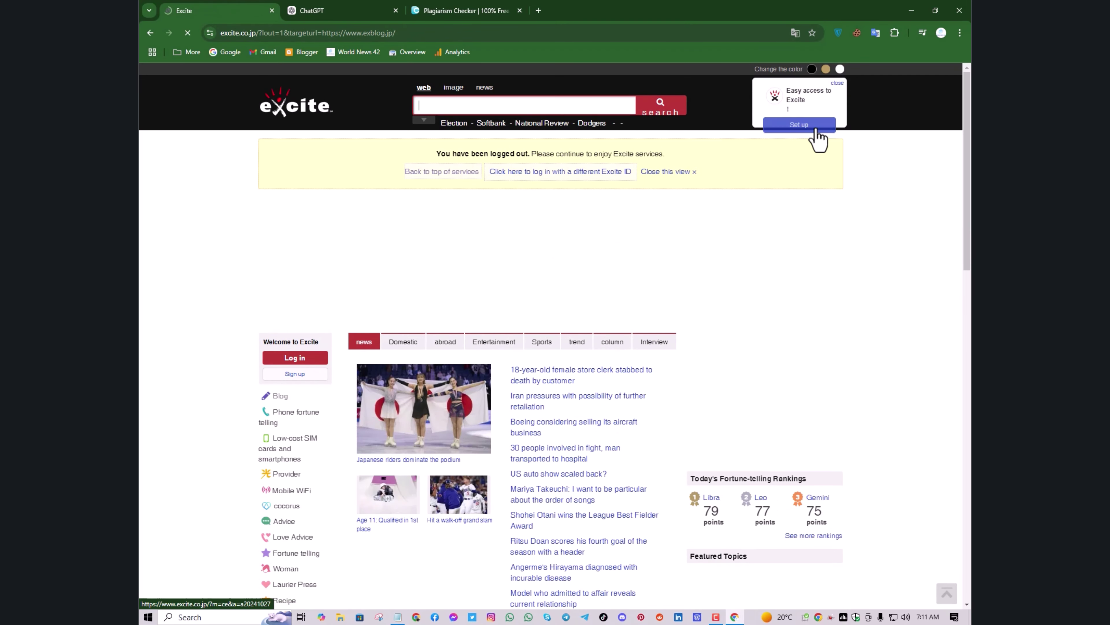
# Dismiss the Excite quick-access prompt, start entering the address, and cancel the accidental Save As dialog
pyautogui.click(837, 83)
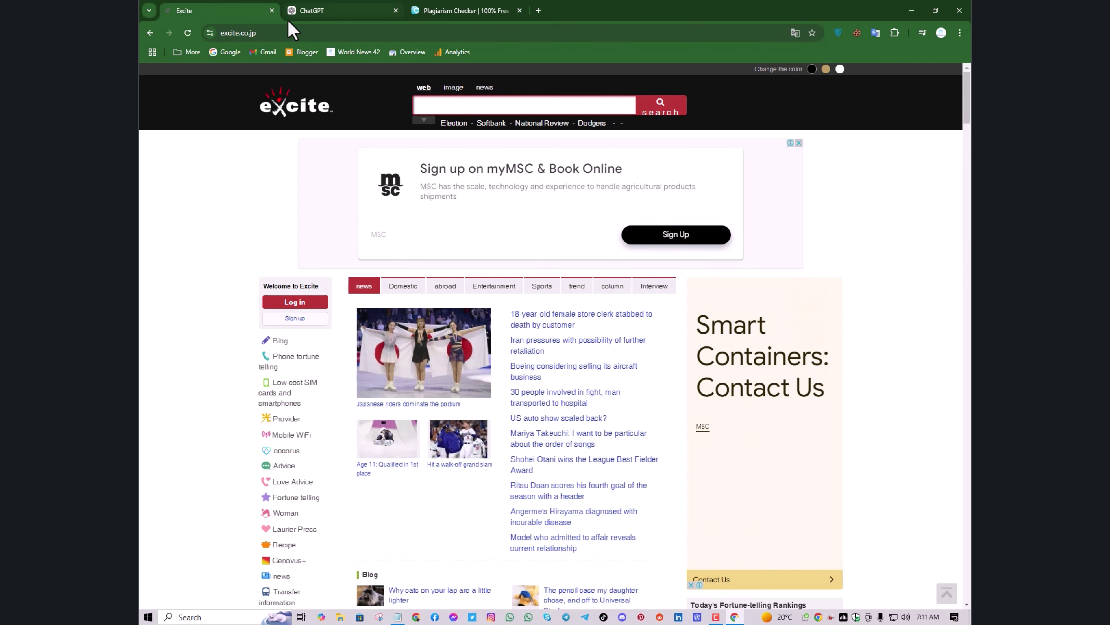
pyautogui.click(286, 32)
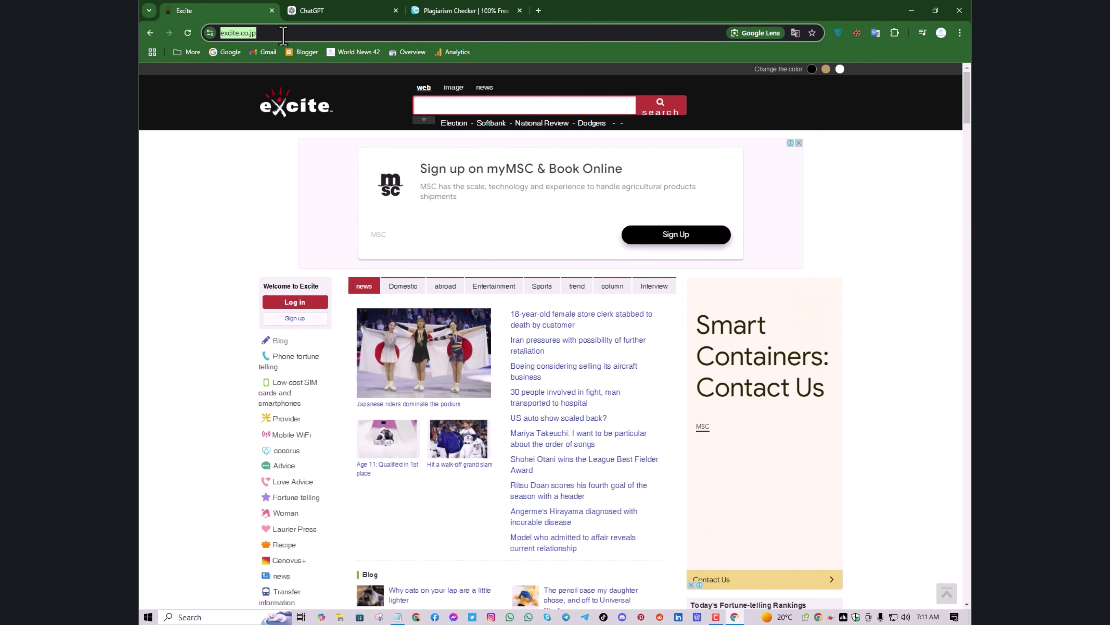
pyautogui.click(282, 32)
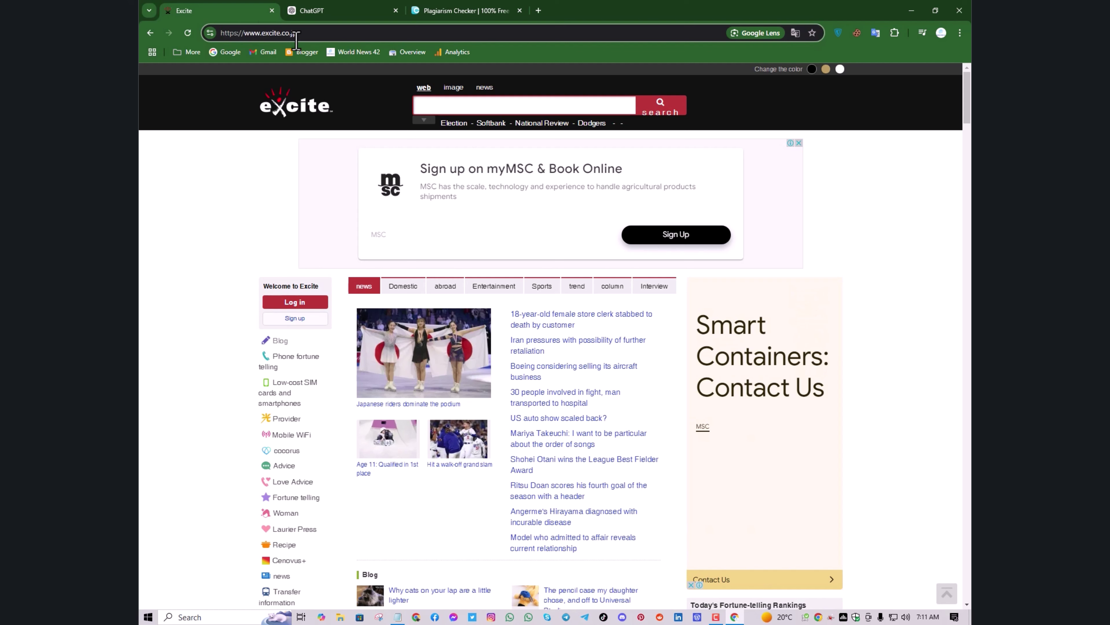
pyautogui.write('exblog')
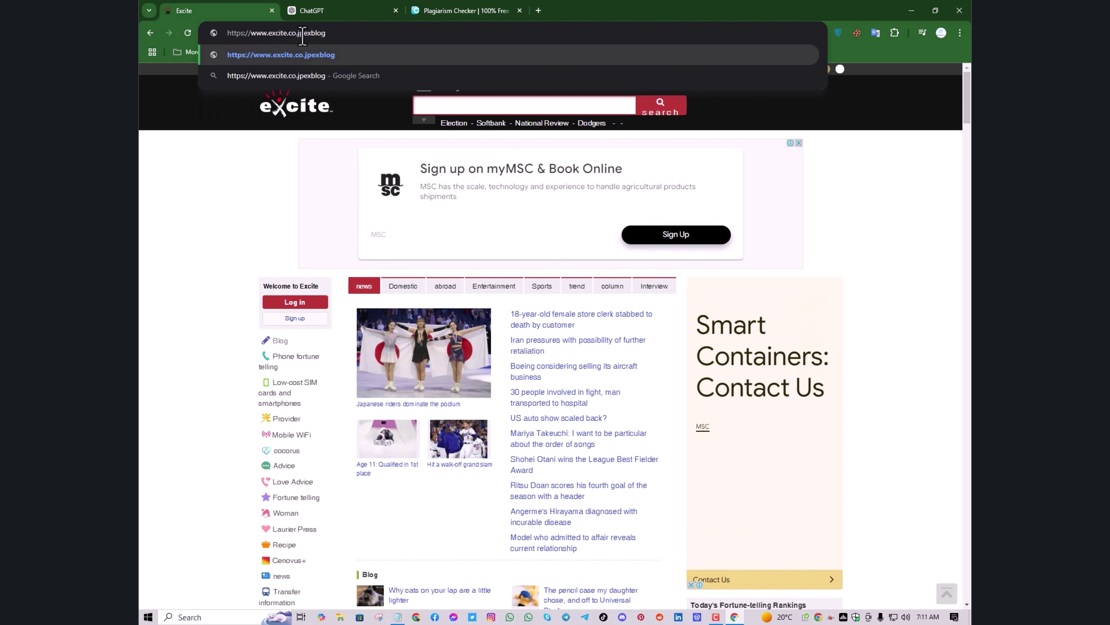
pyautogui.hotkey('ctrl', 's')
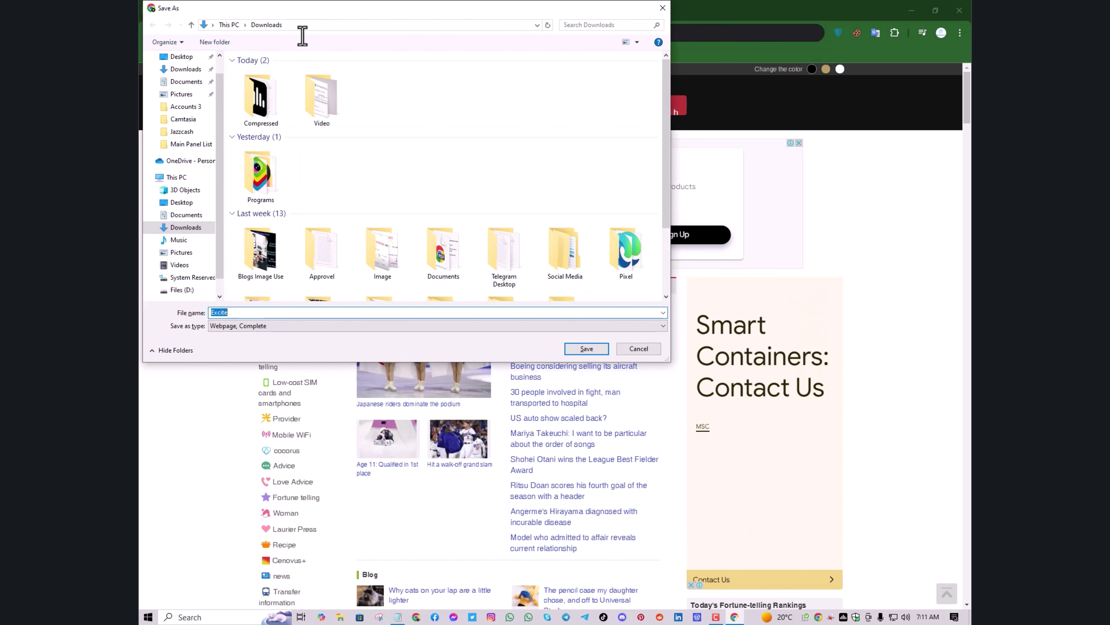
pyautogui.click(662, 8)
# Replace the current address with exblog.jp to load the Excite Blog home page
pyautogui.click(487, 33)
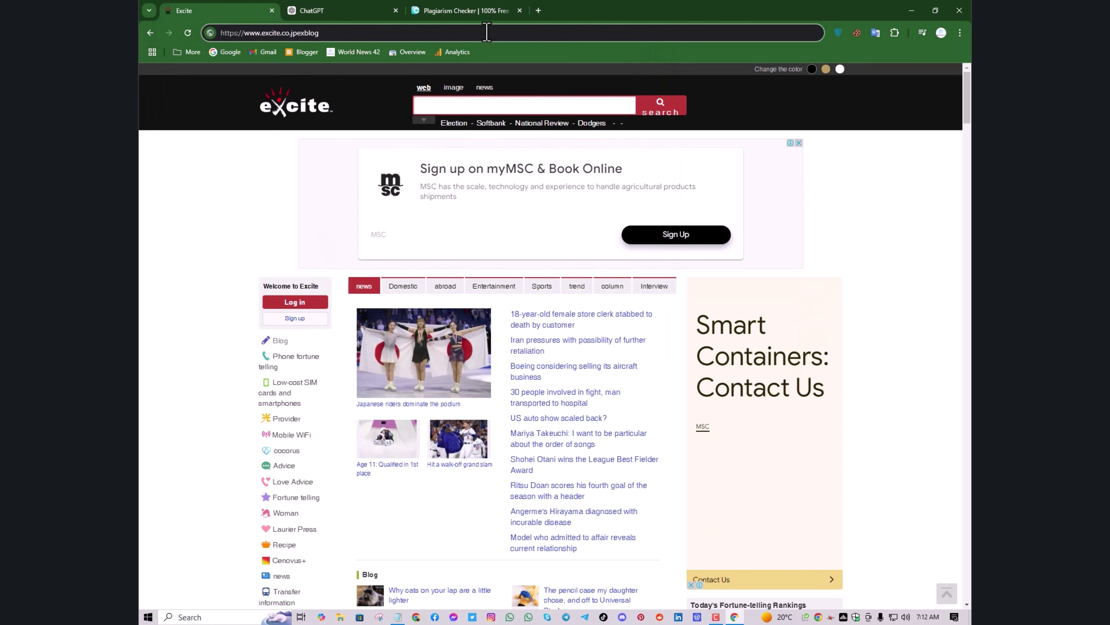
pyautogui.hotkey('ctrl', 'a')
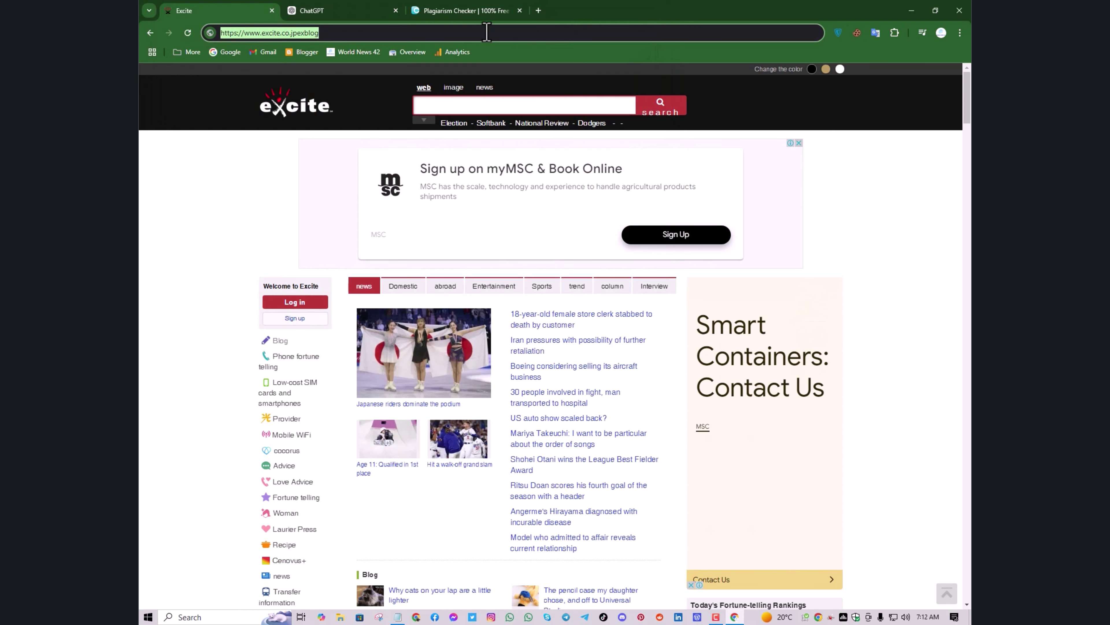
pyautogui.write('exblog.jp')
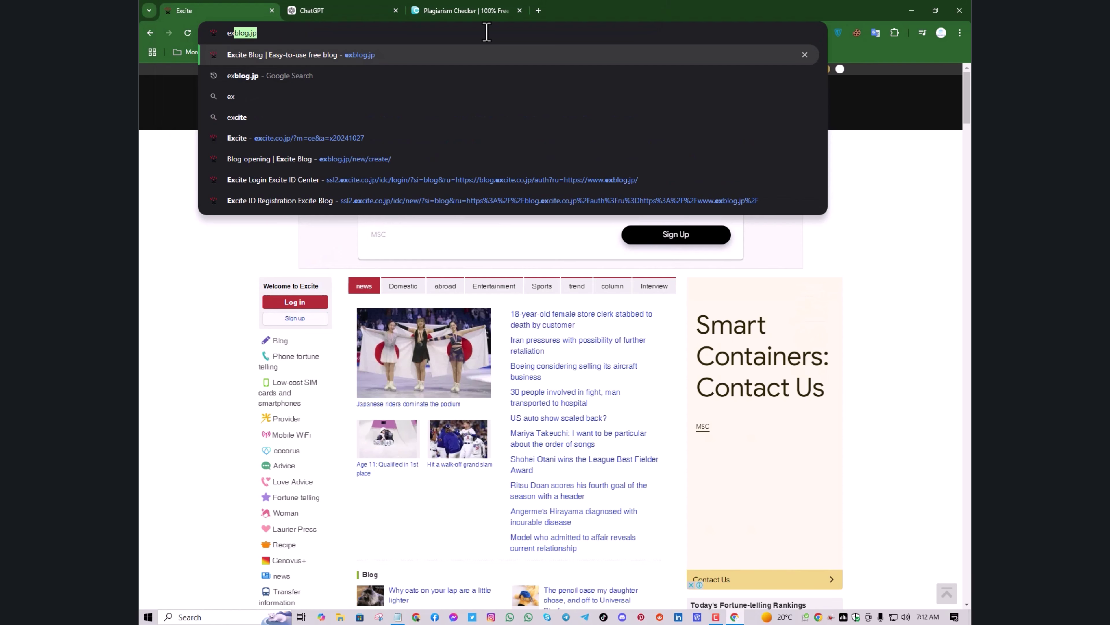
pyautogui.press('Return')
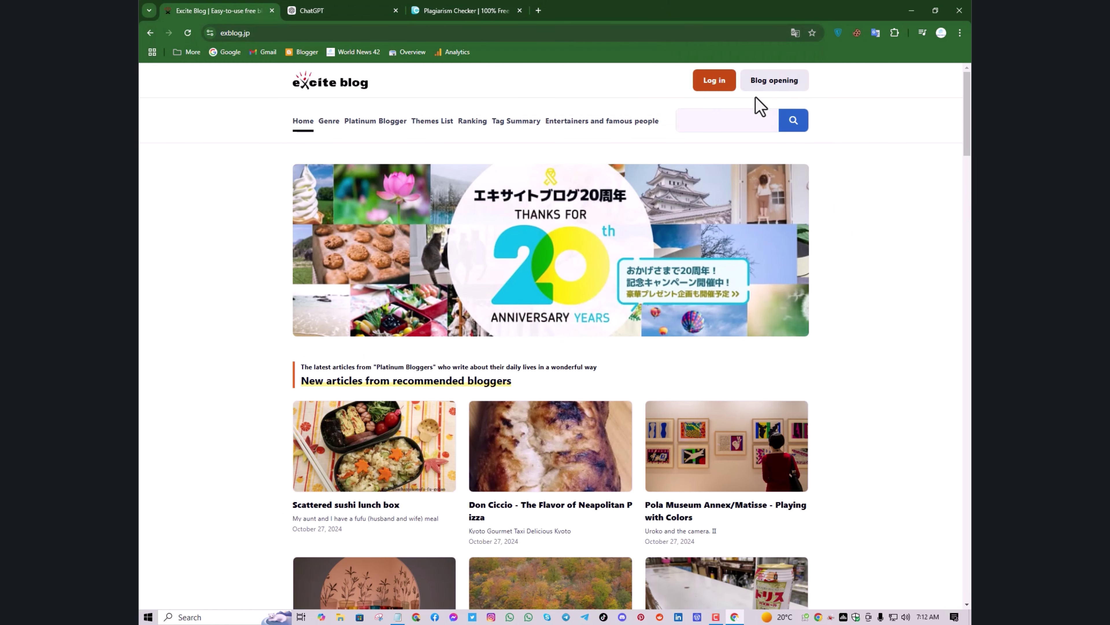
# Log in to the Excite ID account using the saved credentials
pyautogui.click(716, 84)
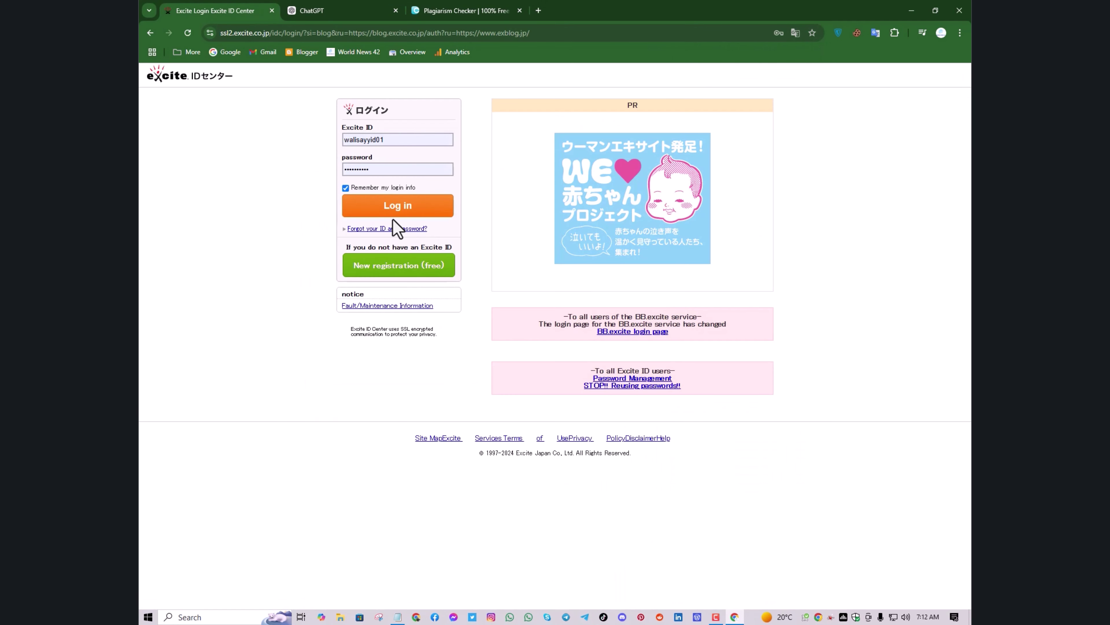
pyautogui.moveTo(395, 225); pyautogui.dragTo(383, 219)
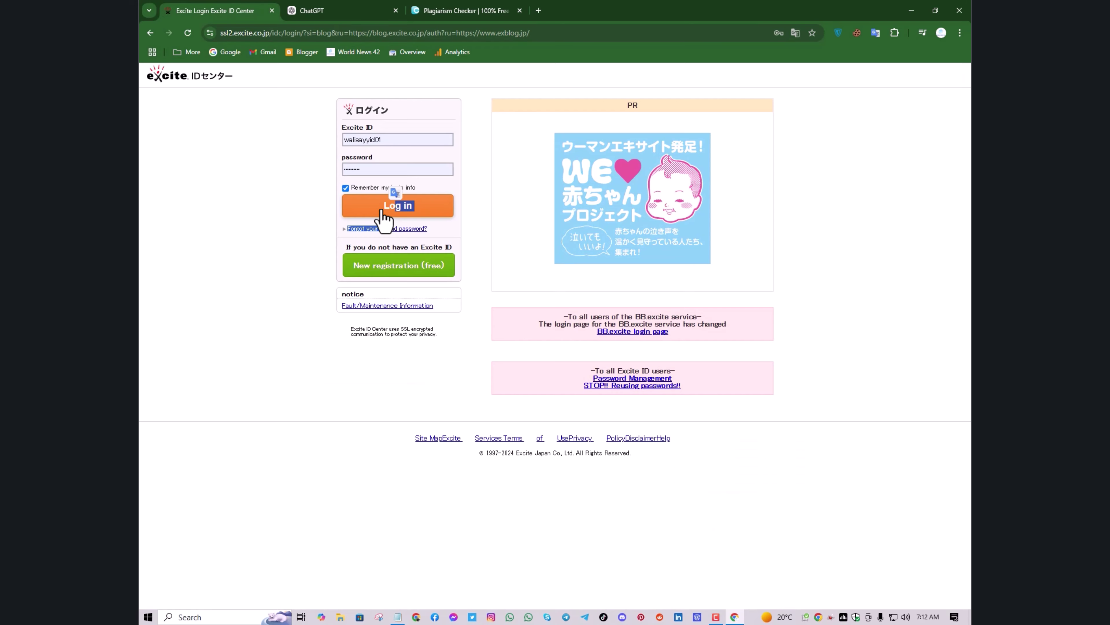
pyautogui.click(384, 215)
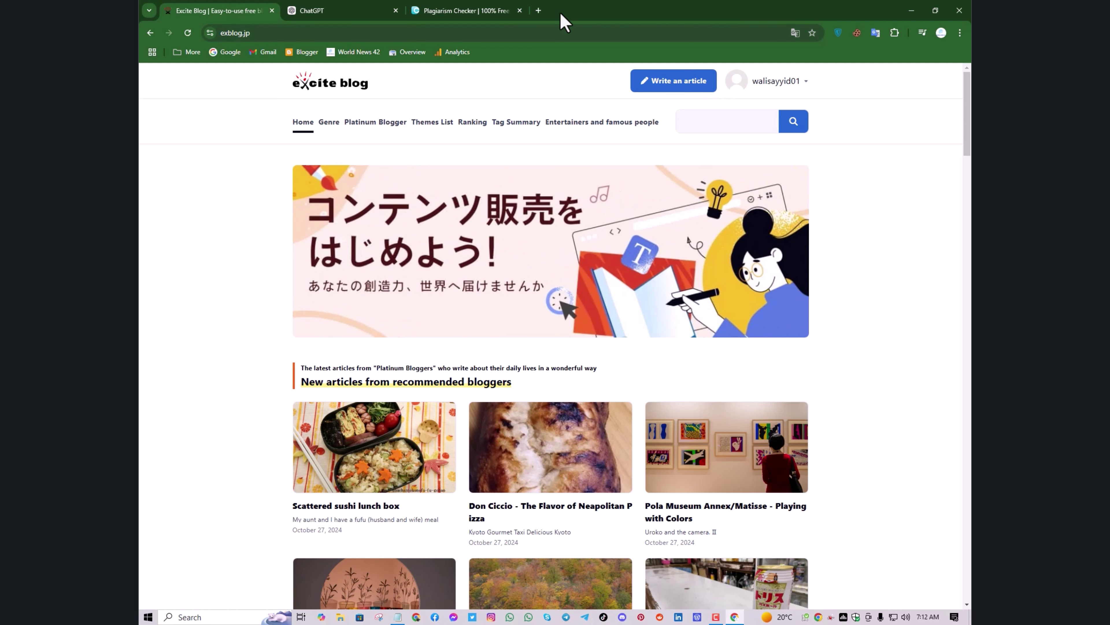
# In a new Gmail tab, open the Excite verification email under Updates and translate it to English
pyautogui.click(539, 11)
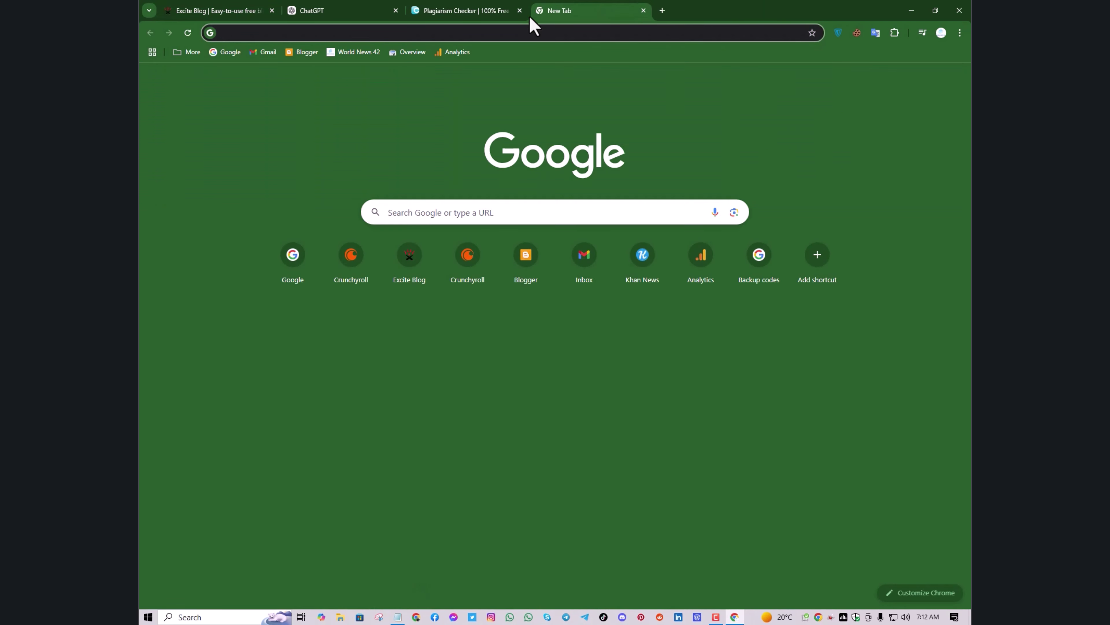
pyautogui.click(264, 52)
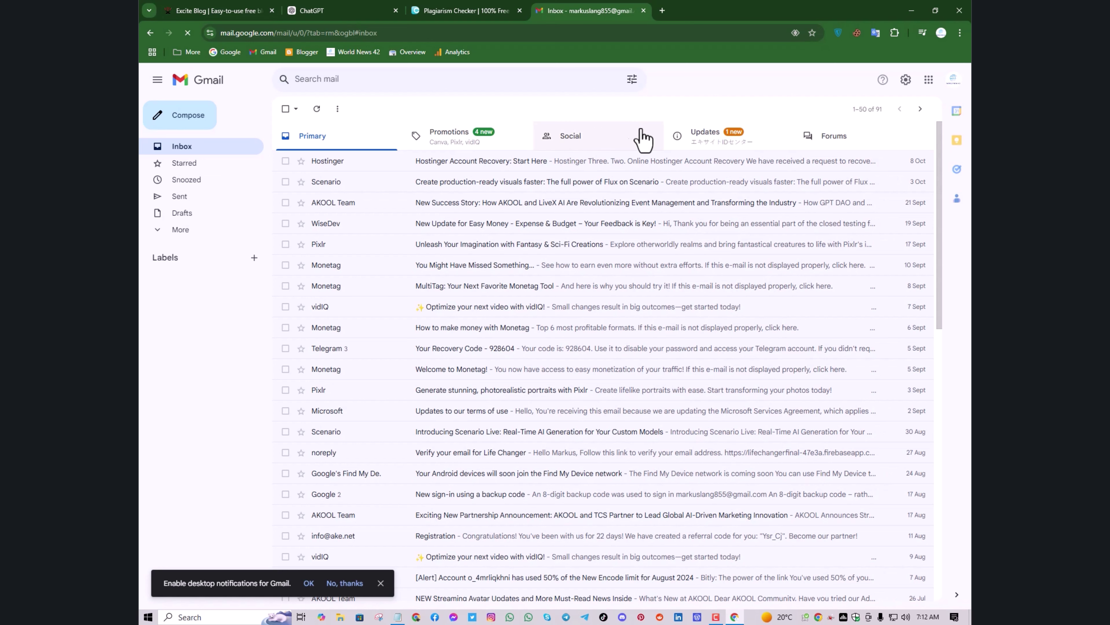
pyautogui.click(682, 142)
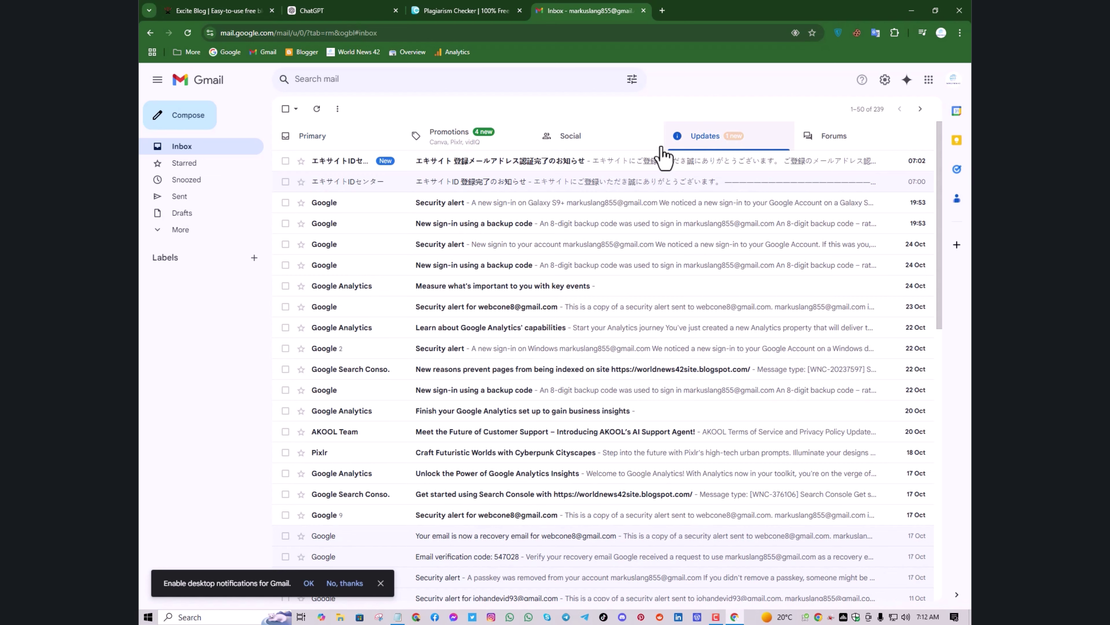
pyautogui.click(612, 161)
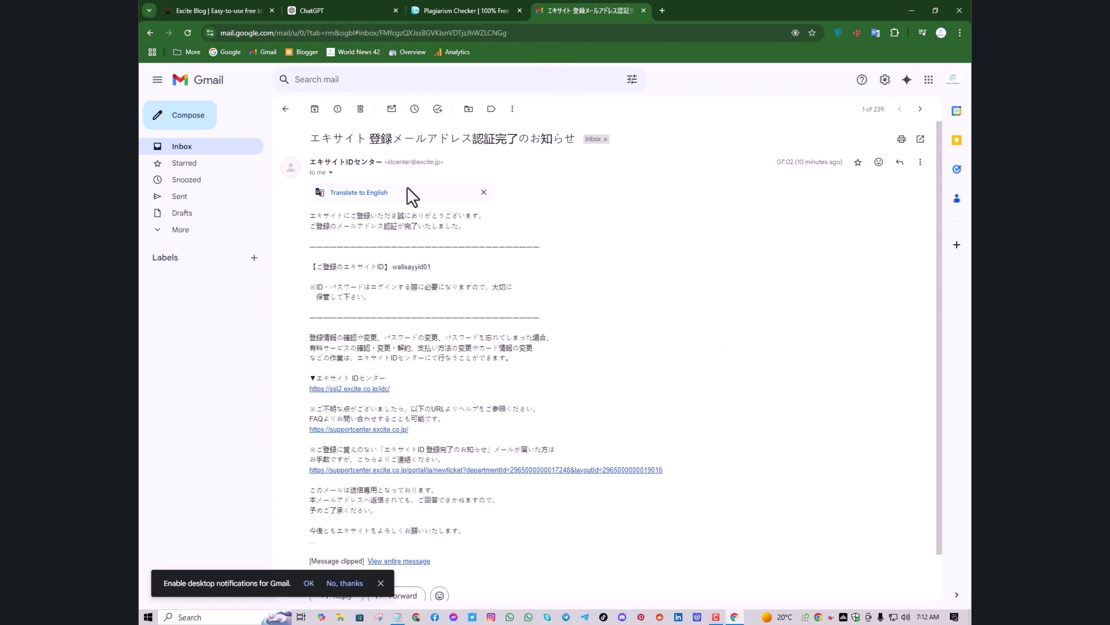
pyautogui.click(347, 193)
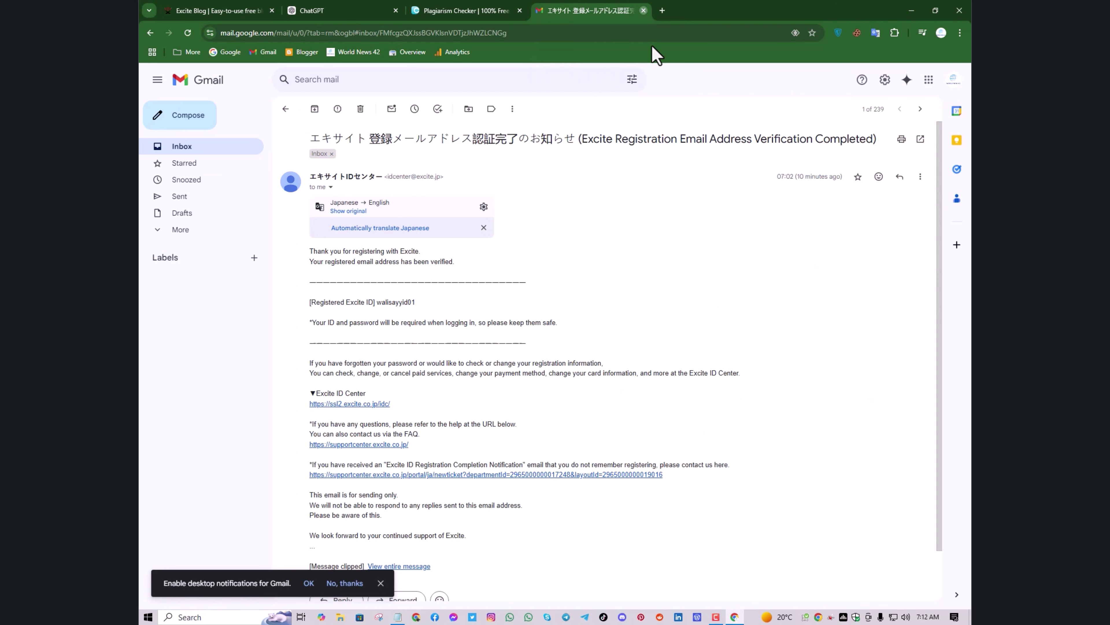
# Check the Spam folder, which holds one message, then return to the Excite Blog tab
pyautogui.click(286, 110)
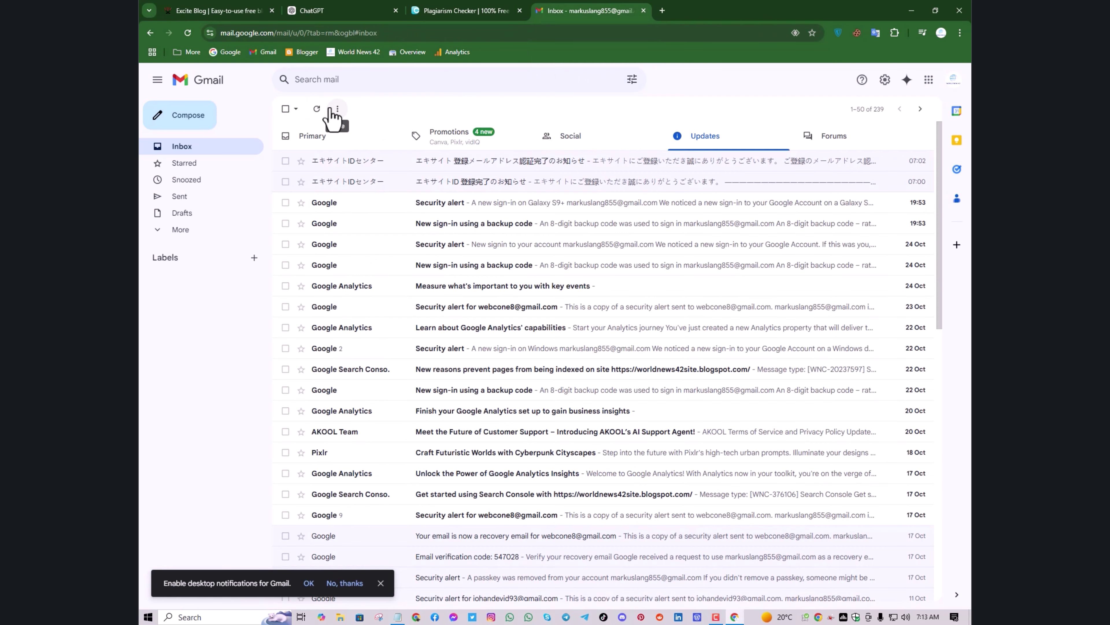
pyautogui.click(213, 229)
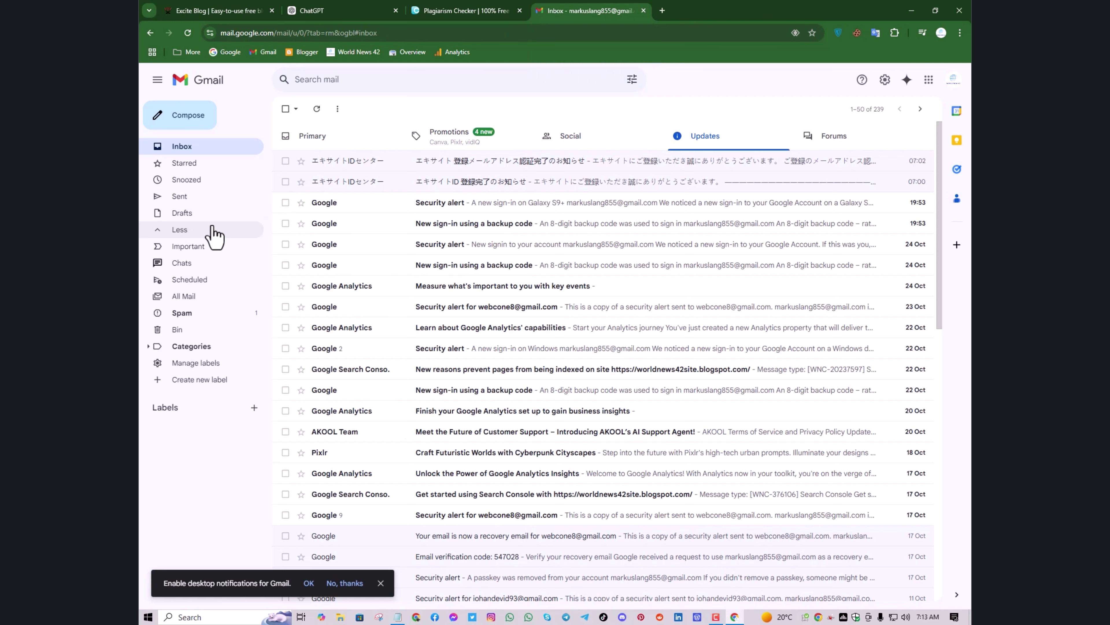
pyautogui.click(232, 312)
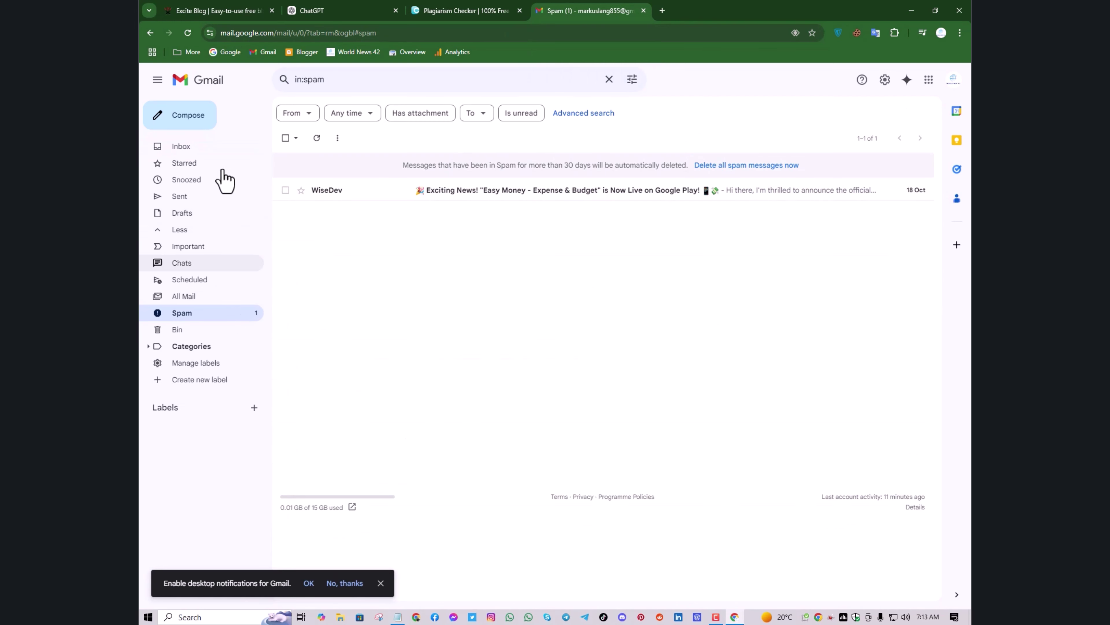
pyautogui.click(240, 16)
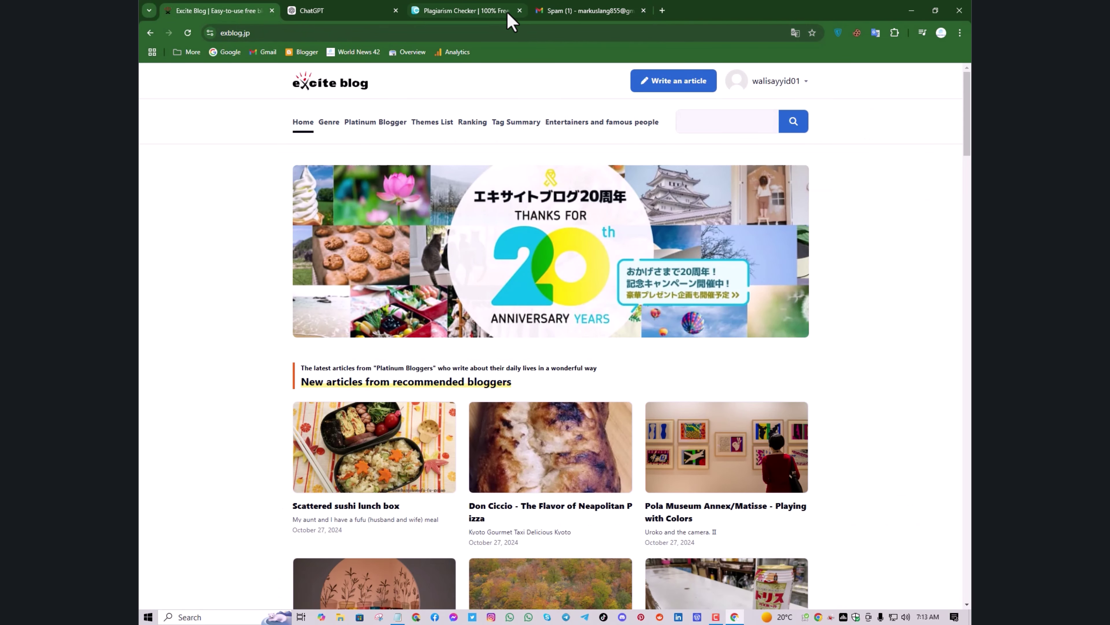
# Close the Gmail tab, start a post with 'Write an article', and open View Blog in another tab
pyautogui.click(643, 11)
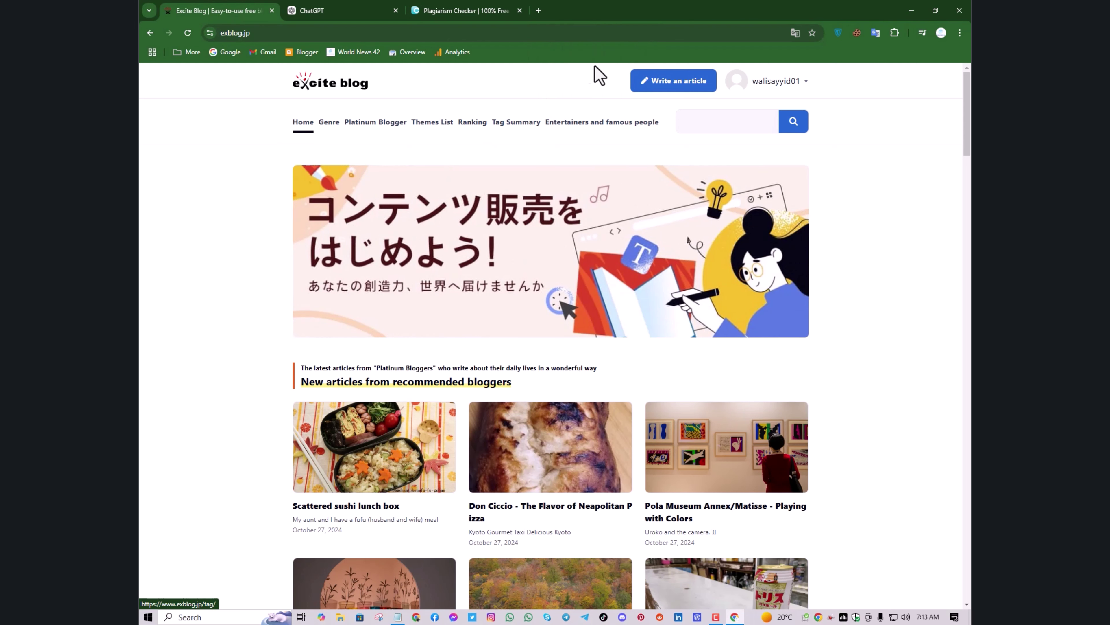
pyautogui.click(648, 97)
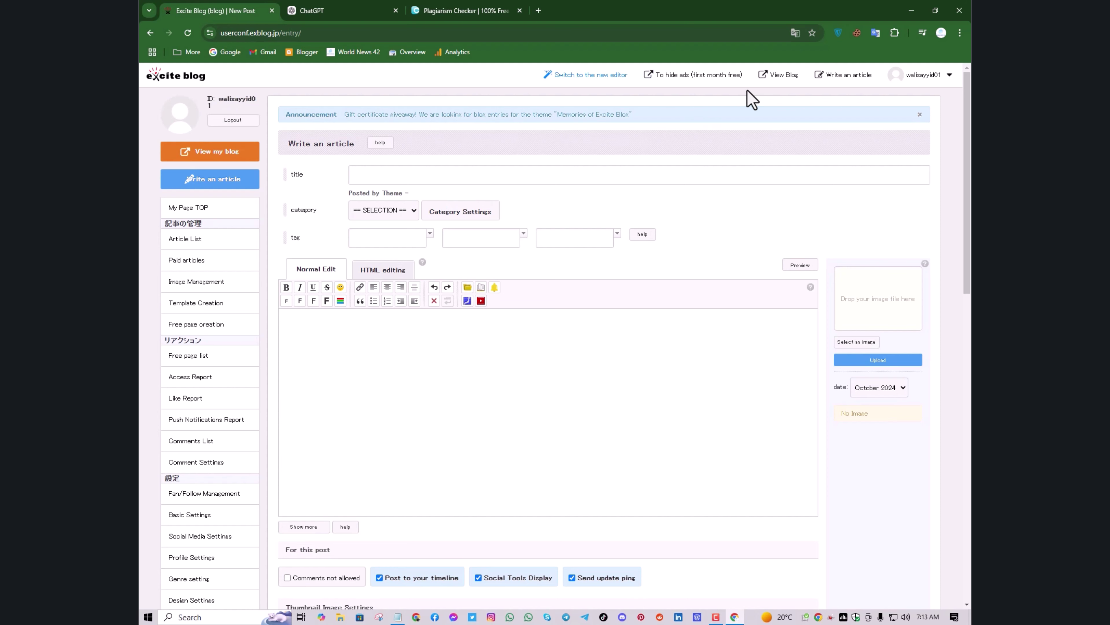
pyautogui.click(778, 77)
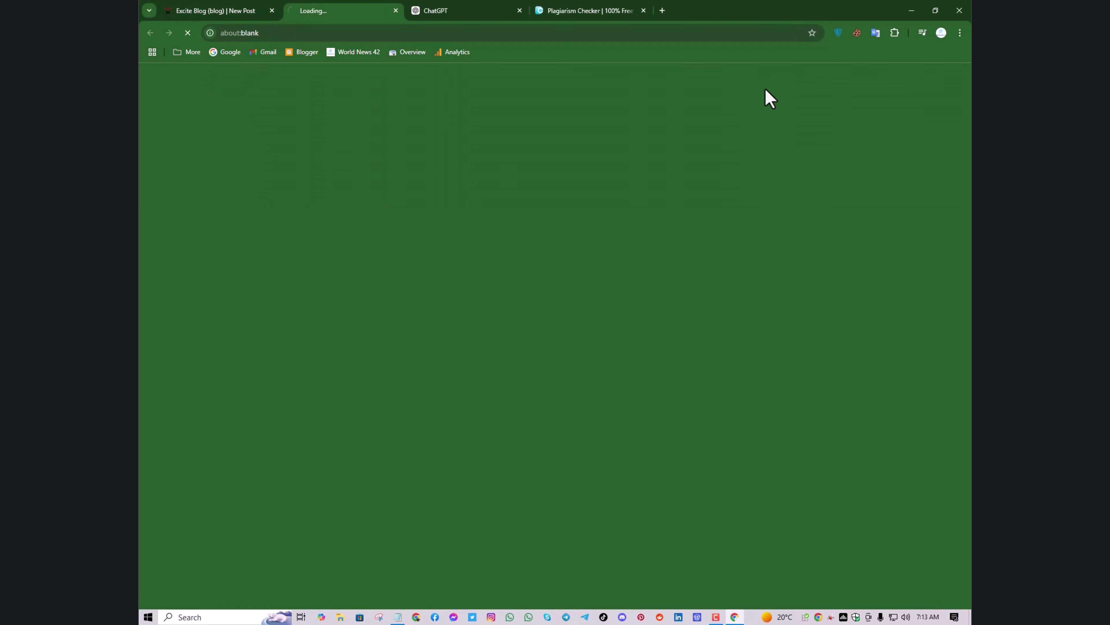
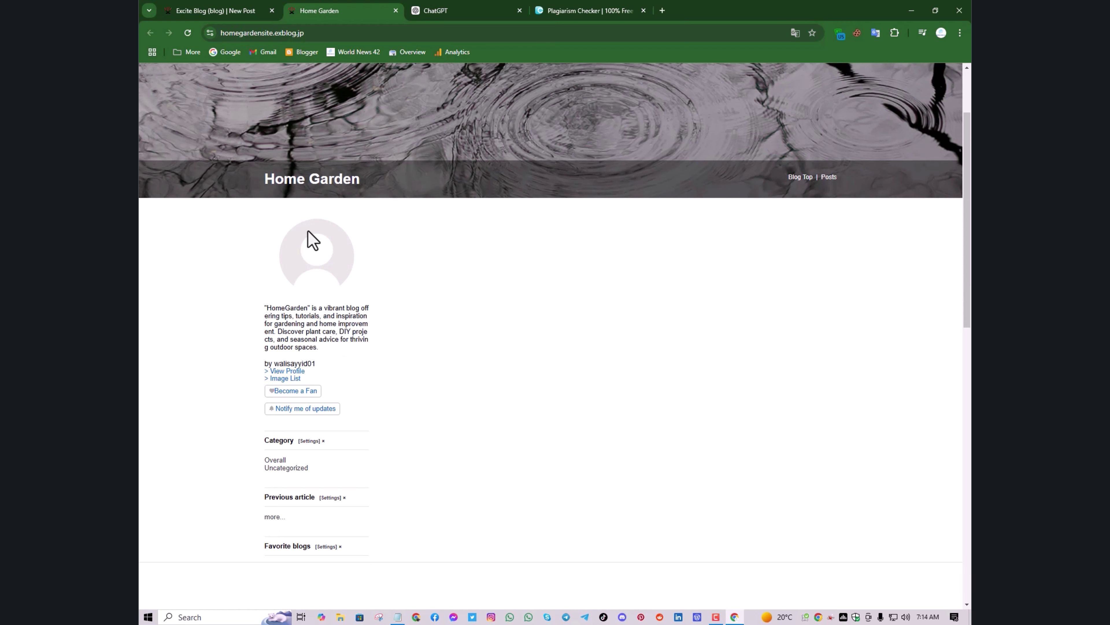
# Scroll through the live Home Garden blog page, then return to the New Post editor tab
pyautogui.scroll(2, 428, 212)
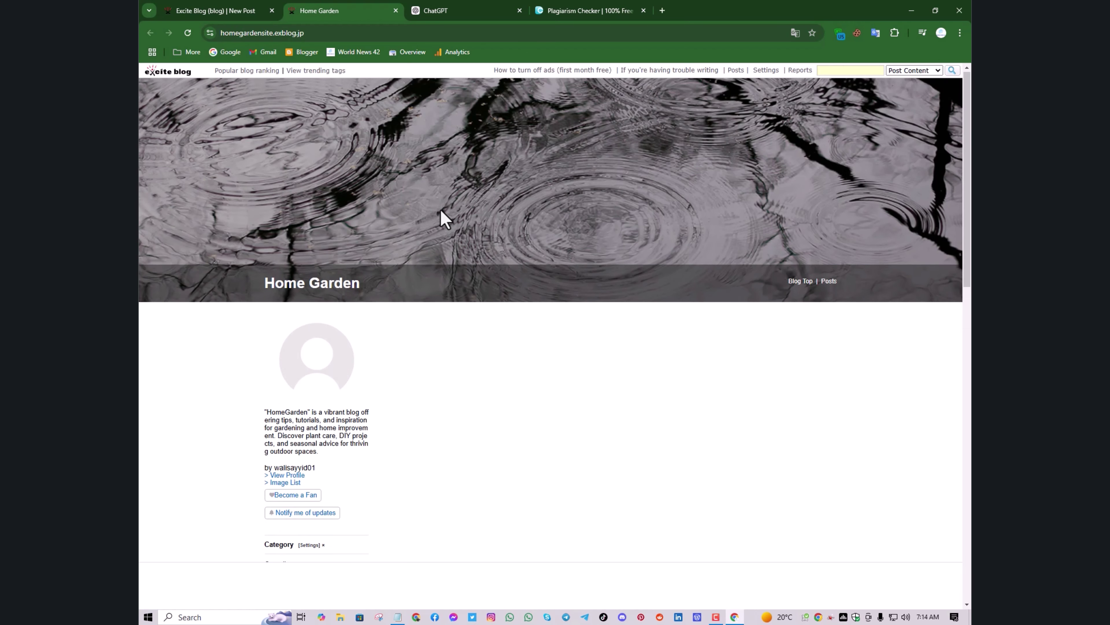
pyautogui.scroll(-10, 442, 214)
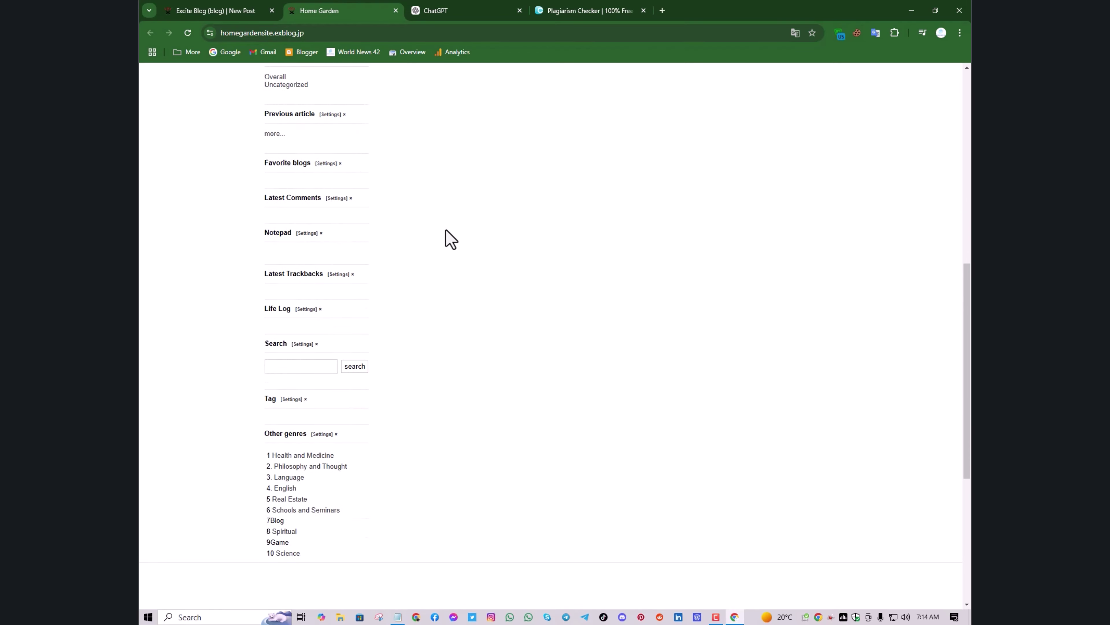
pyautogui.scroll(-5, 449, 239)
pyautogui.scroll(15, 446, 251)
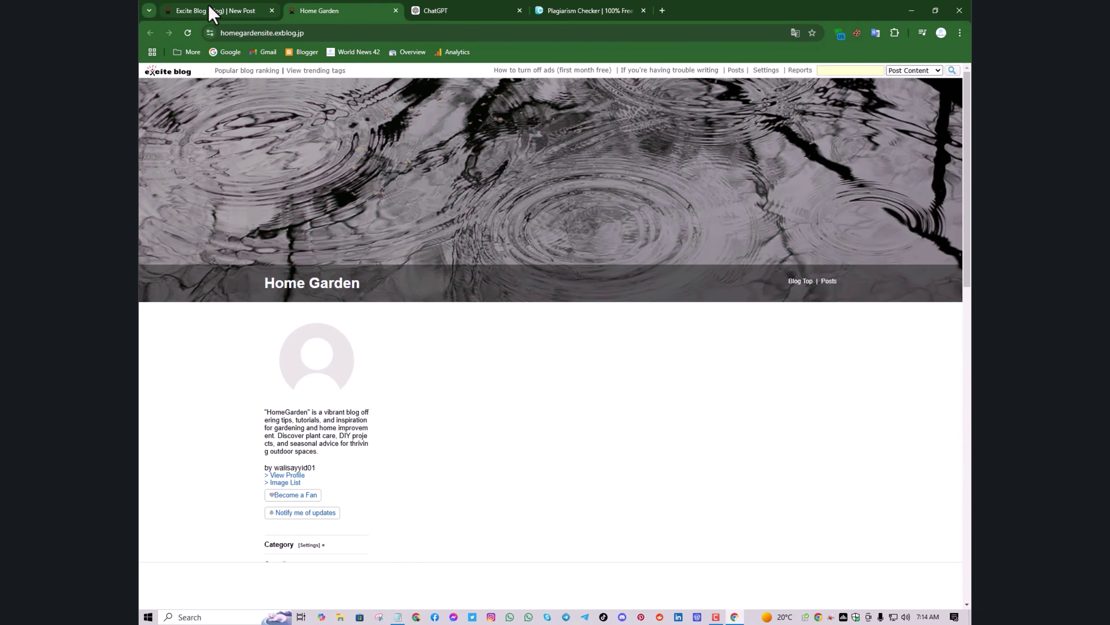
pyautogui.click(213, 14)
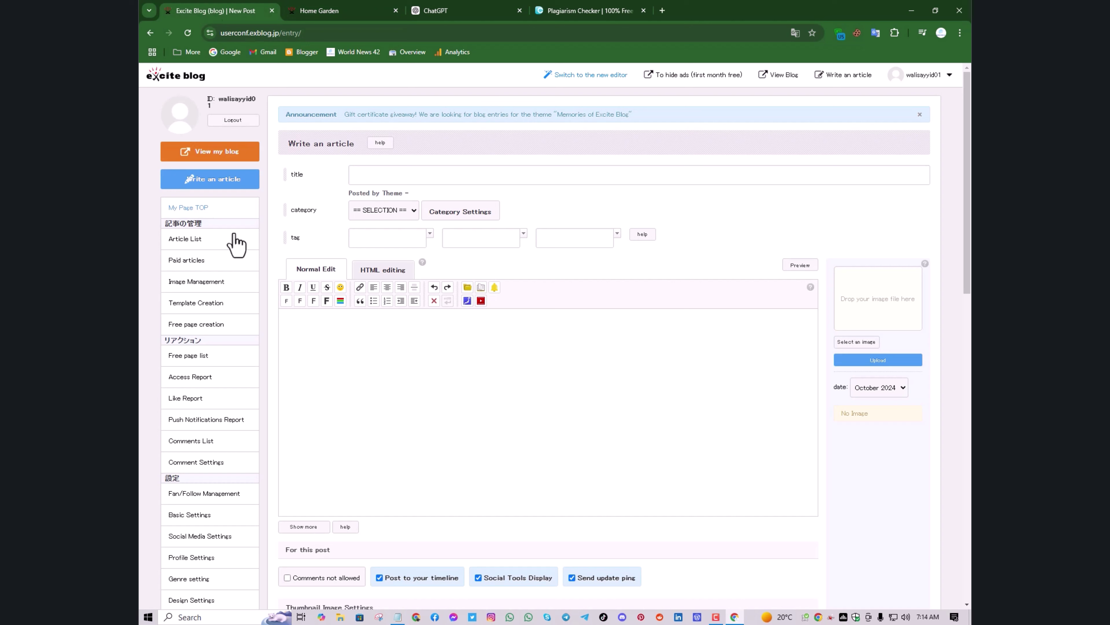
# Click into the title field of the blank Write an article form
pyautogui.click(357, 175)
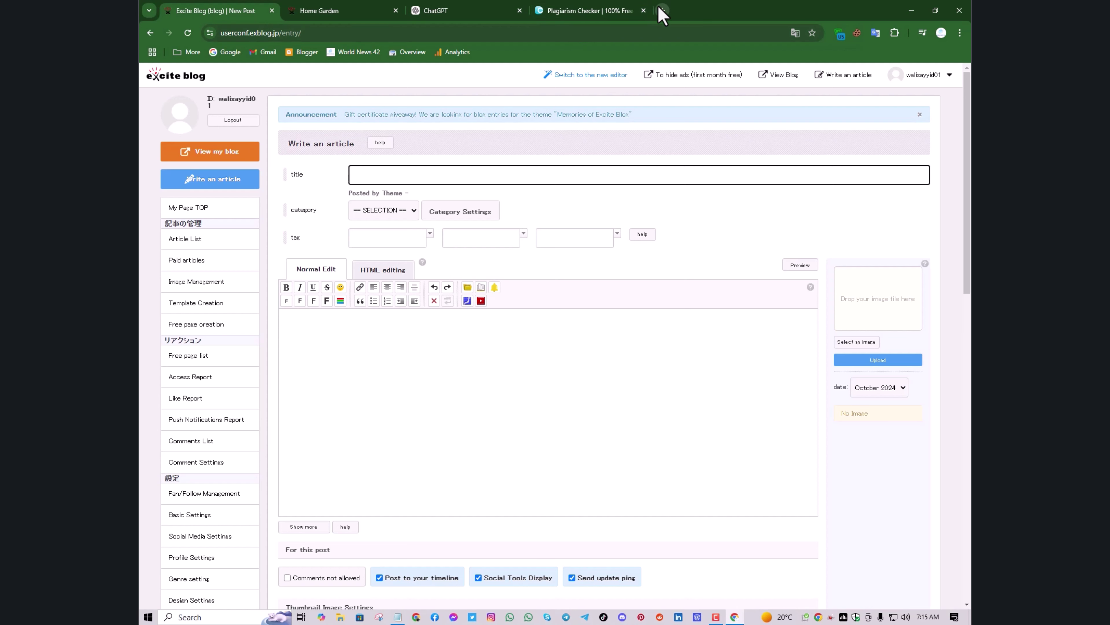
# In ChatGPT, draft the prompt 'Write a home garden article' in the message box
pyautogui.click(435, 11)
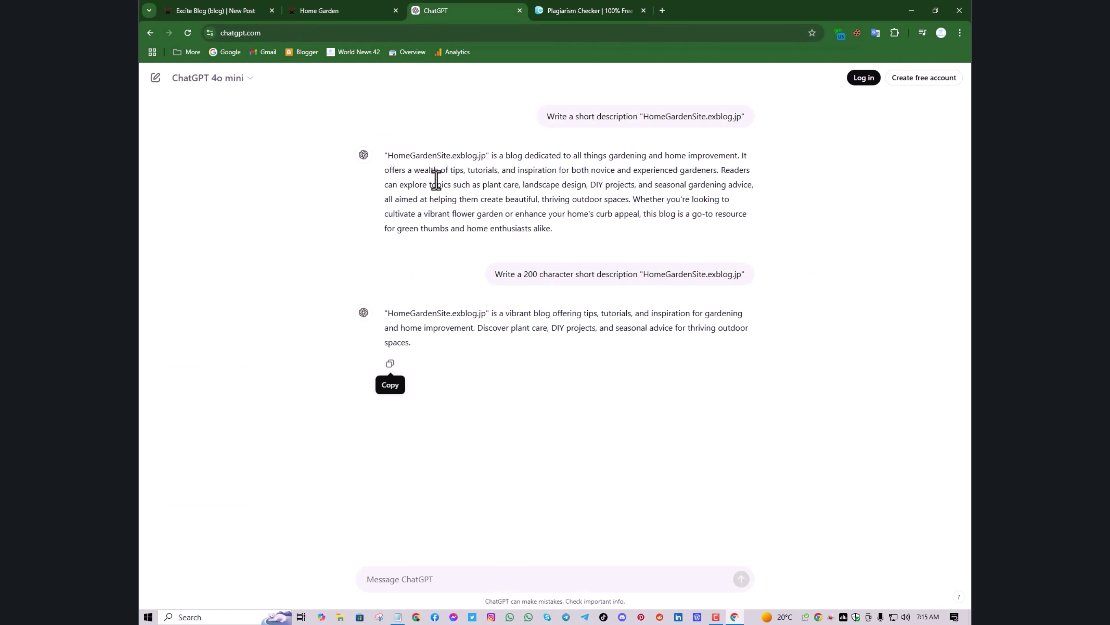
pyautogui.click(449, 584)
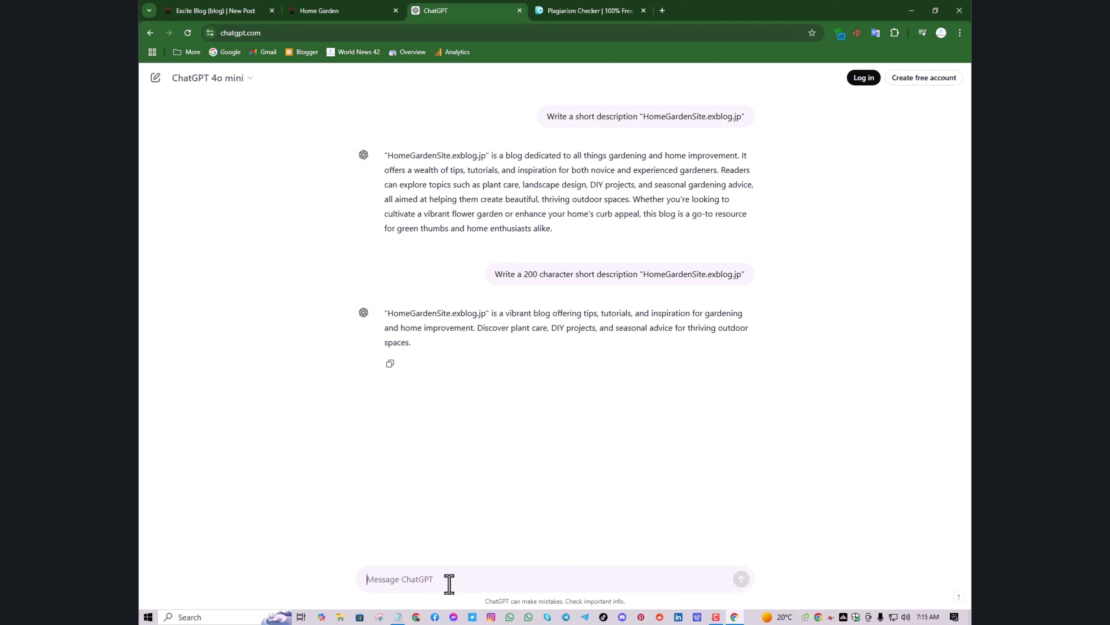
pyautogui.write('We')
pyautogui.write('ite a home')
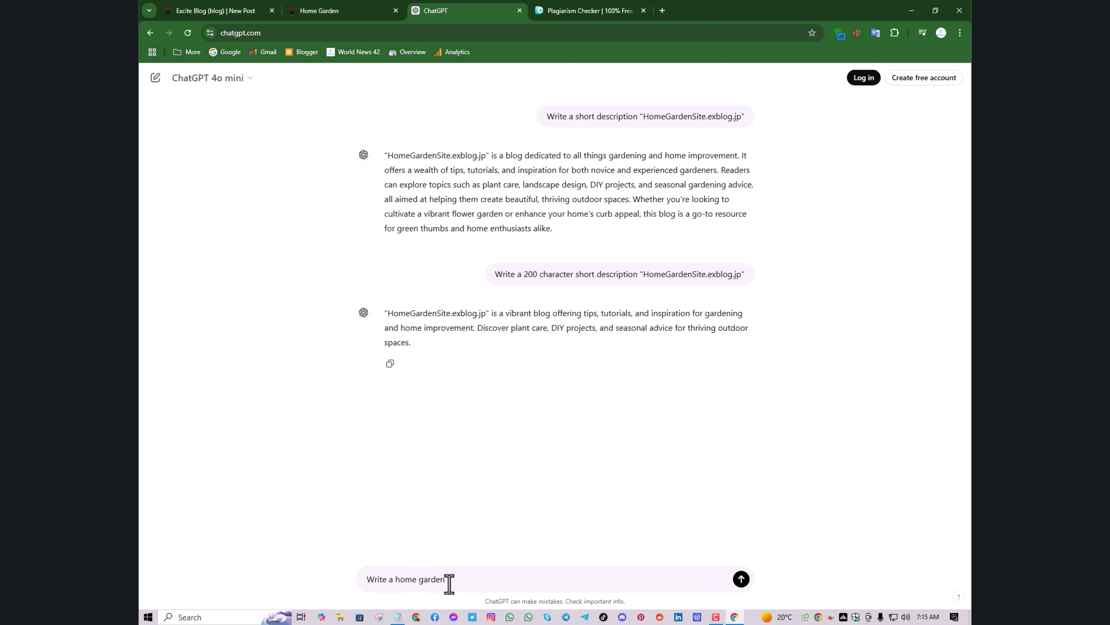
pyautogui.write('garden')
pyautogui.click(394, 583)
pyautogui.write('nd')
pyautogui.press('BackSpace')
pyautogui.write('rticle')
pyautogui.press('BackSpace')
# Reword the prompt to 'Create 5 title home garden' and send it
pyautogui.click(488, 578)
pyautogui.write('e create')
pyautogui.moveTo(389, 580); pyautogui.dragTo(418, 576)
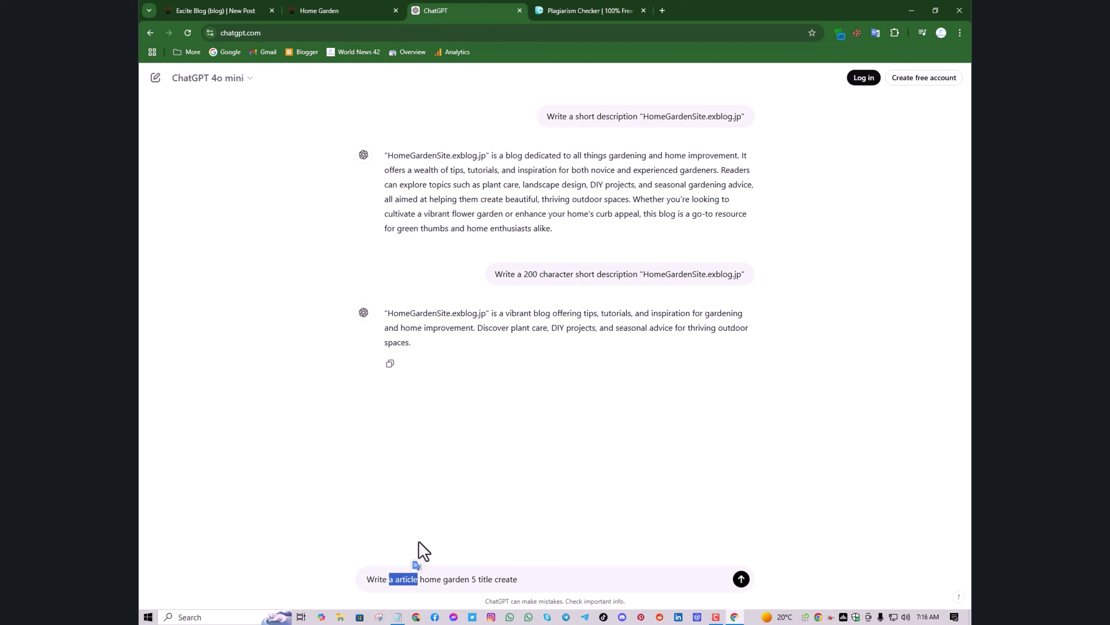
pyautogui.press('BackSpace')
pyautogui.press('BackSpace')
pyautogui.press('BackSpace')
pyautogui.press('BackSpace')
pyautogui.press('BackSpace')
pyautogui.press('BackSpace')
pyautogui.press('BackSpace')
pyautogui.press('BackSpace')
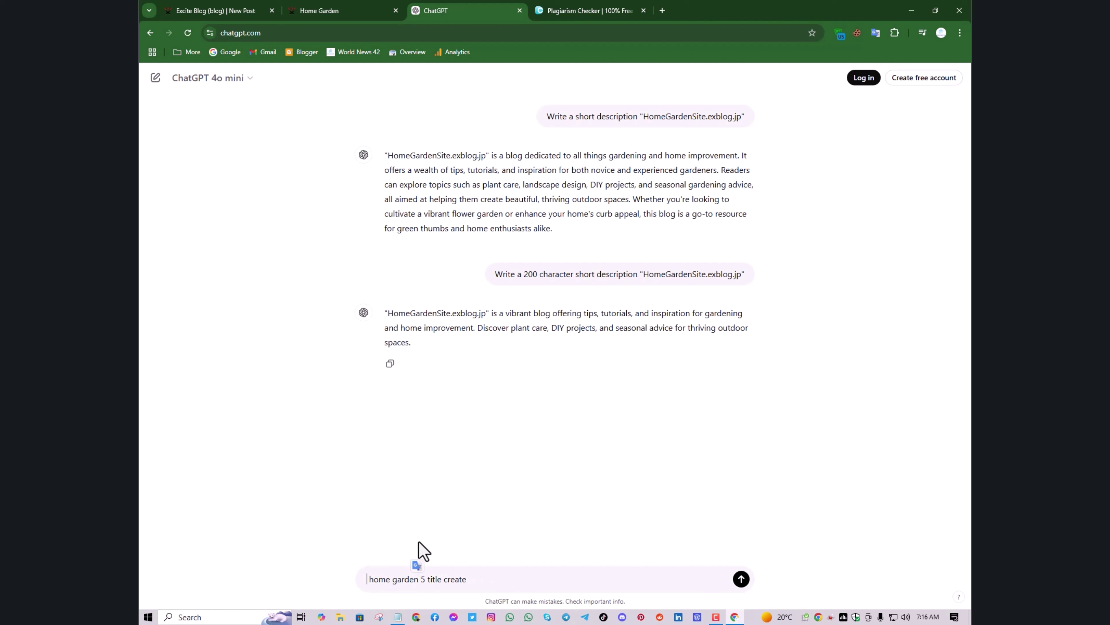
pyautogui.write('Create')
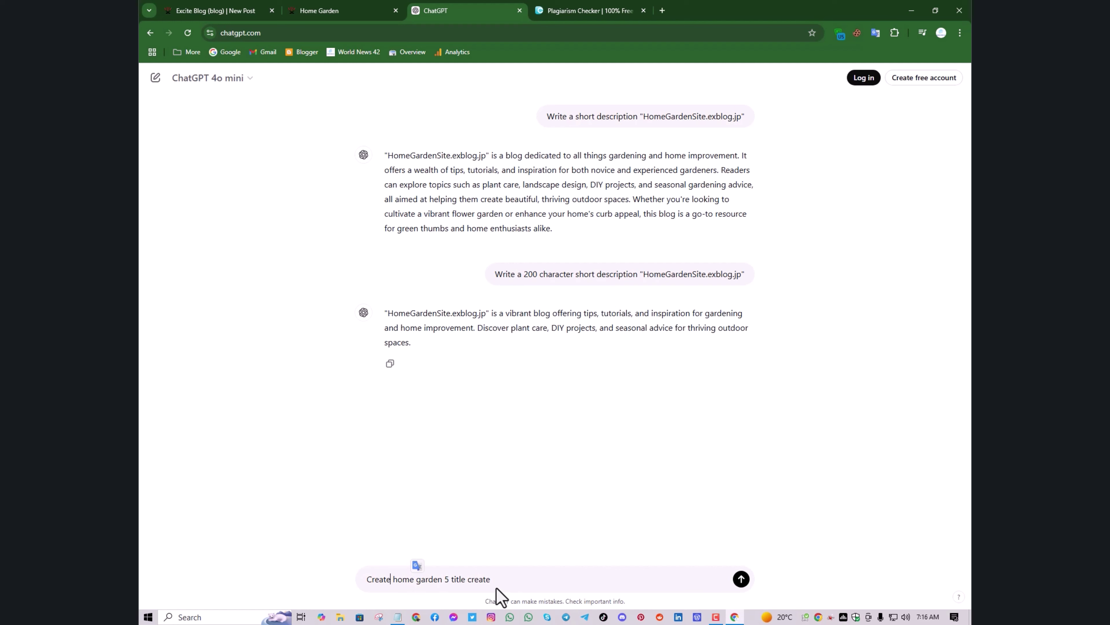
pyautogui.click(493, 579)
pyautogui.press('BackSpace')
pyautogui.press('Return')
pyautogui.click(449, 578)
pyautogui.moveTo(456, 580); pyautogui.dragTo(498, 588)
pyautogui.press('BackSpace')
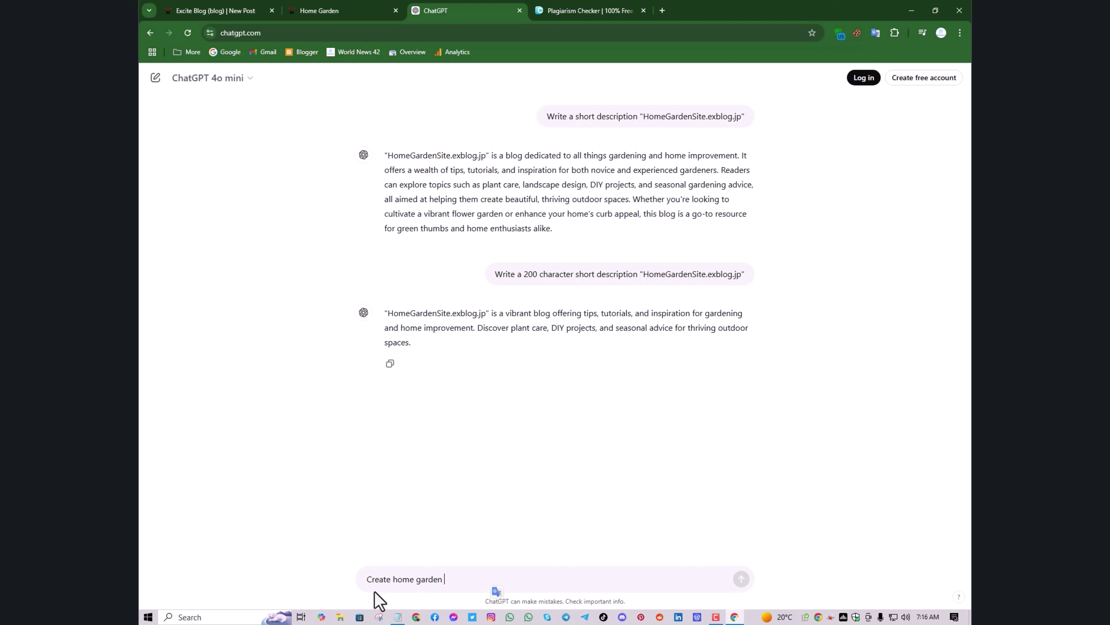
pyautogui.click(392, 587)
pyautogui.write('5 title')
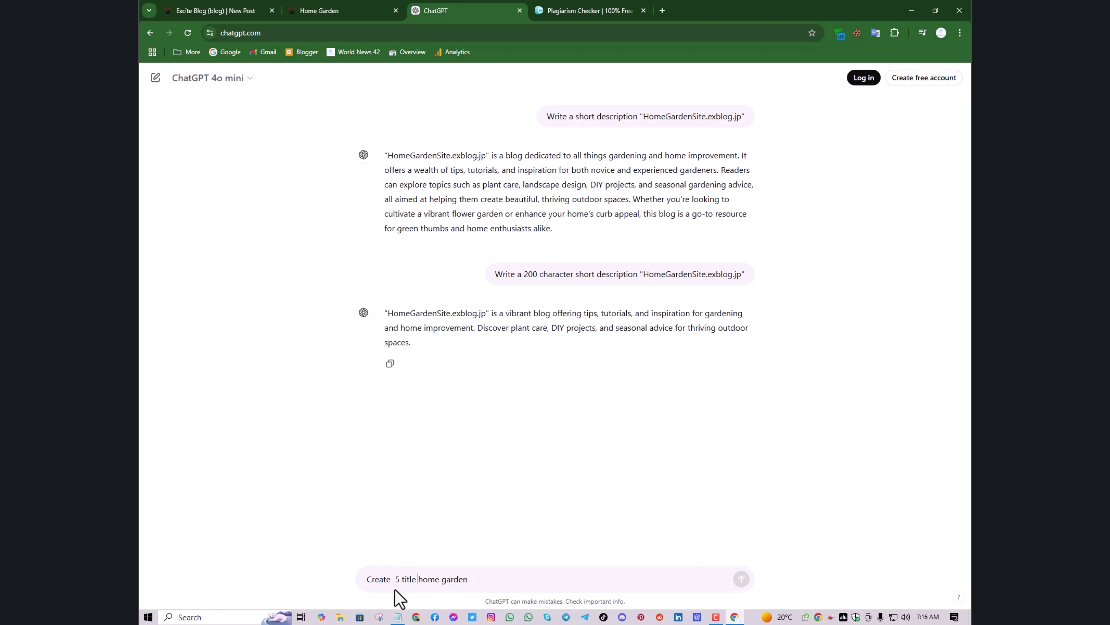
pyautogui.press('Return')
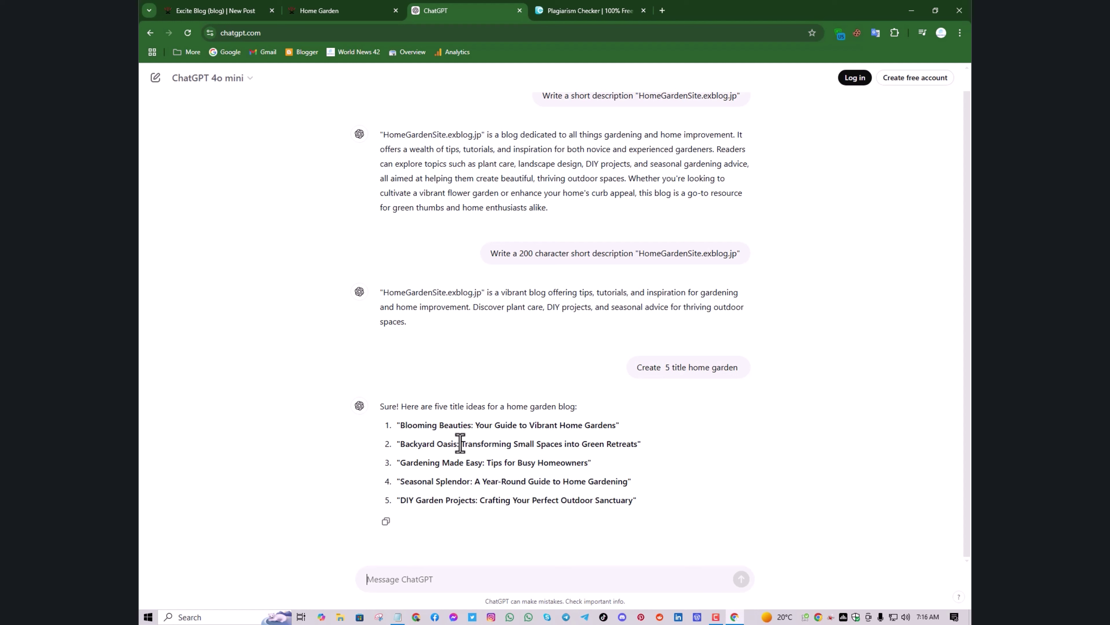
# In a new tab, search Google for 'chatpro ai'
pyautogui.click(662, 11)
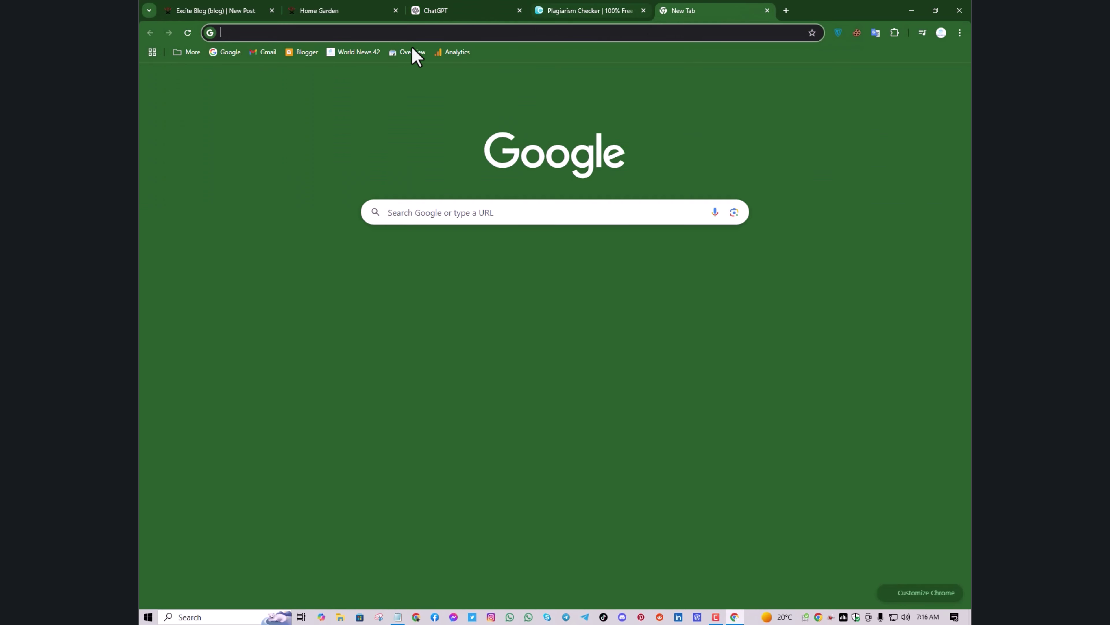
pyautogui.click(232, 53)
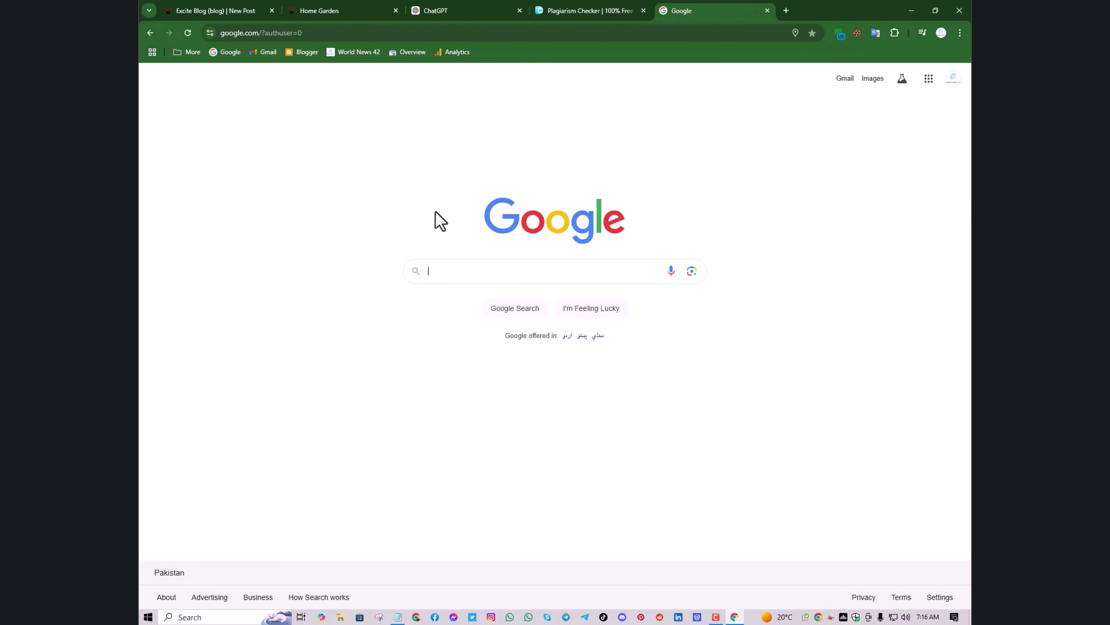
pyautogui.write('chatp')
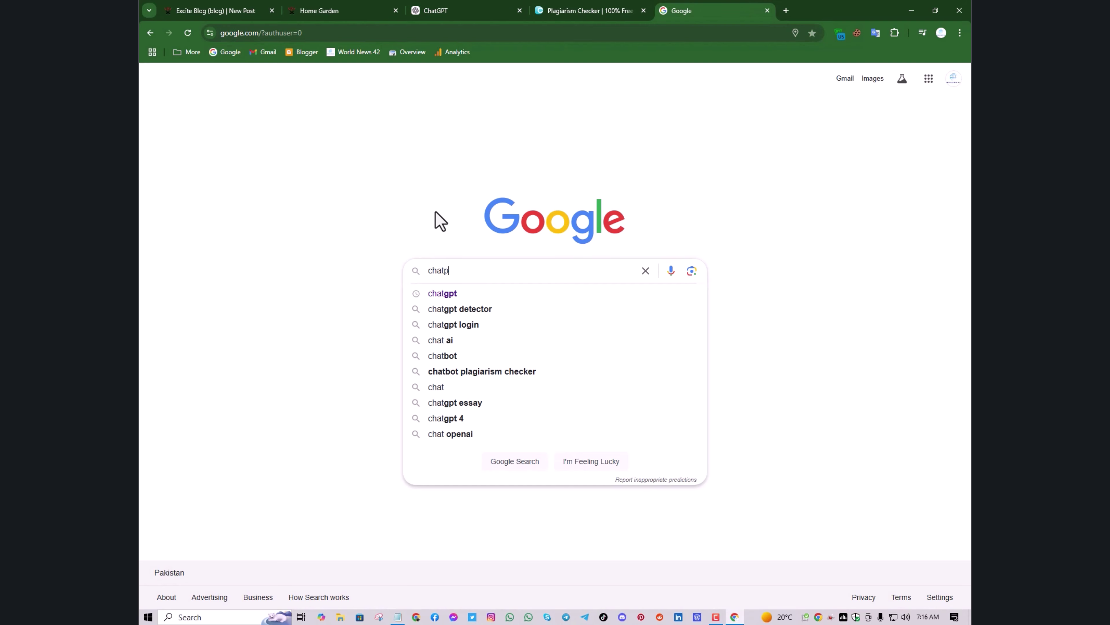
pyautogui.write('ro')
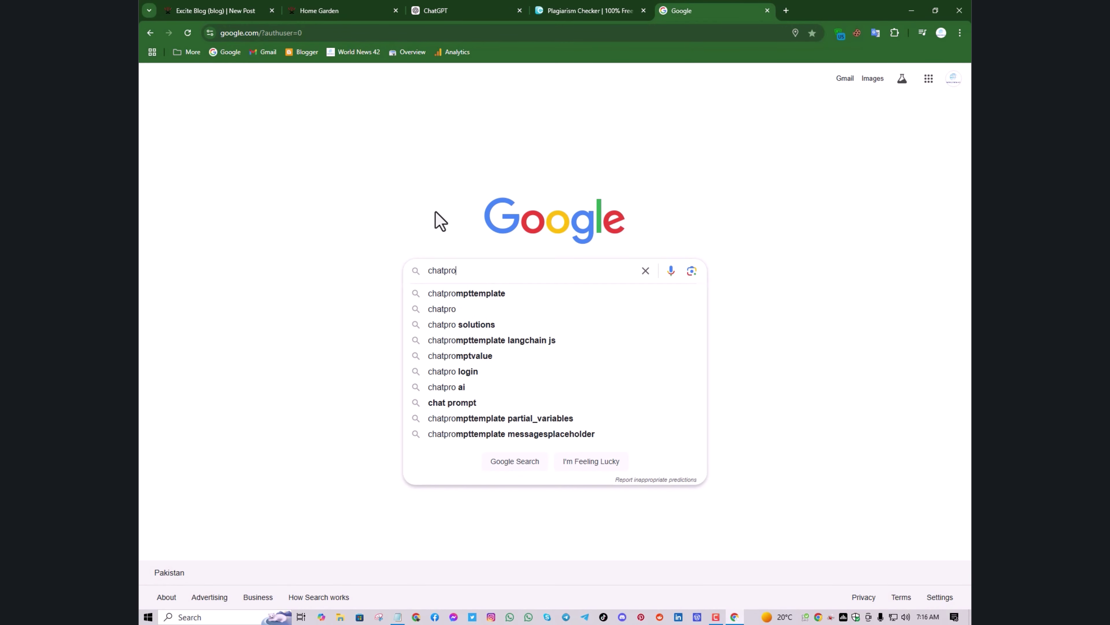
pyautogui.click(462, 392)
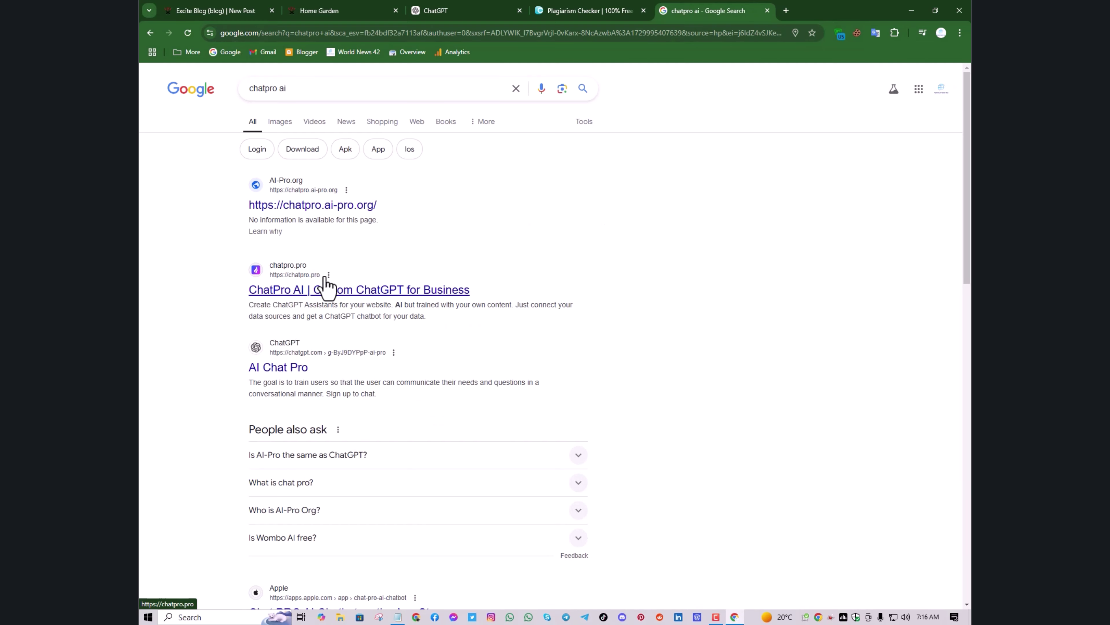
pyautogui.scroll(-5, 317, 243)
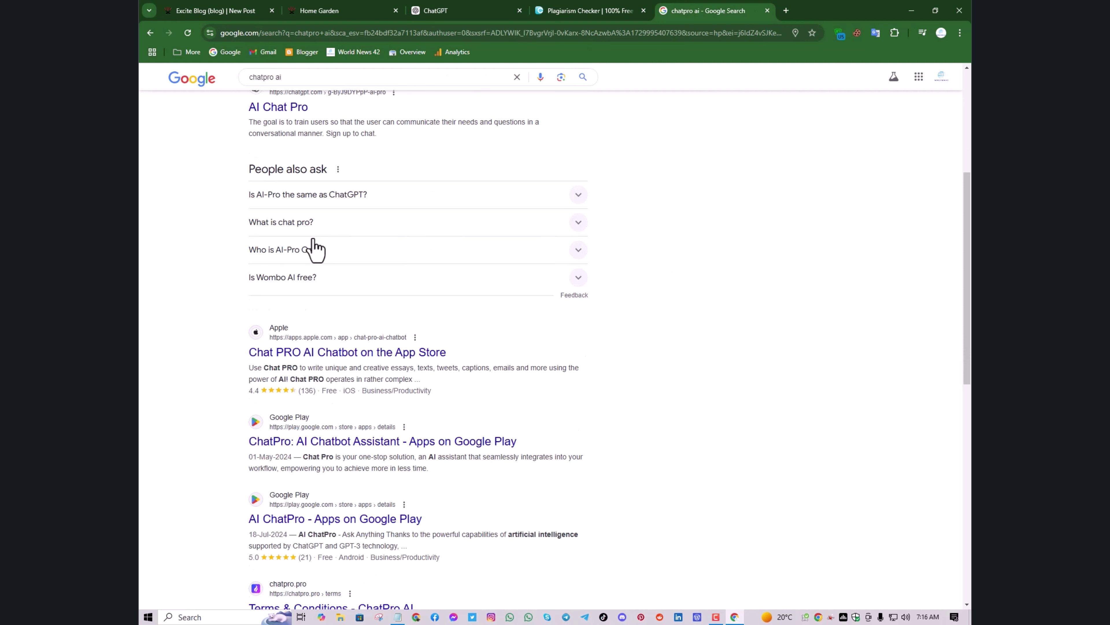
pyautogui.scroll(5, 313, 248)
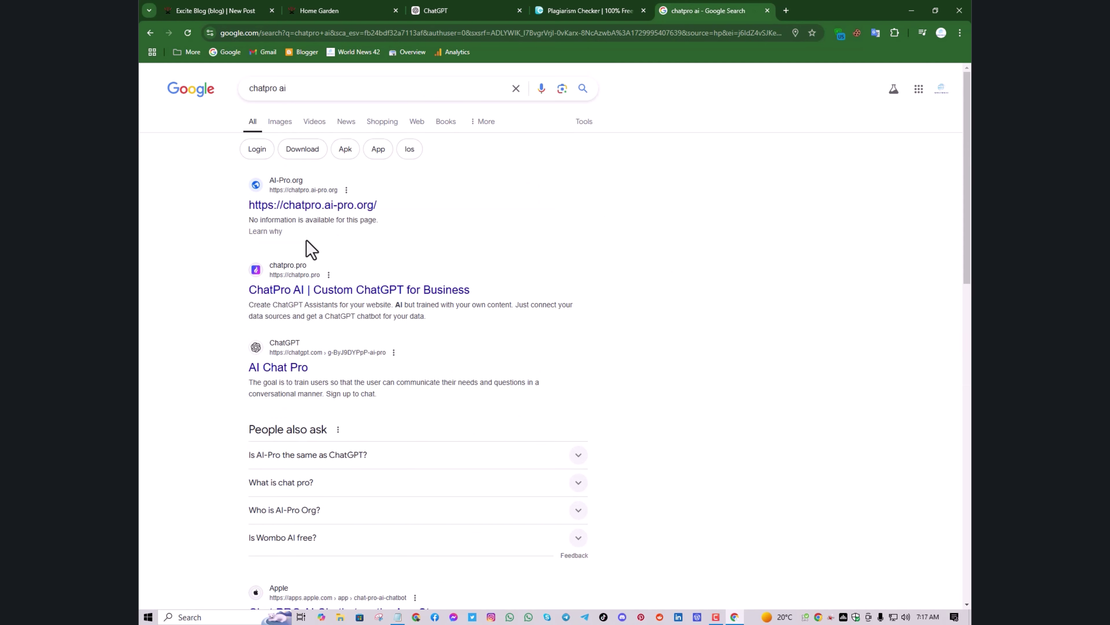
# Open the ChatPro AI result in a new tab, look it over, then close it
pyautogui.rightClick(316, 291)
pyautogui.click(340, 297)
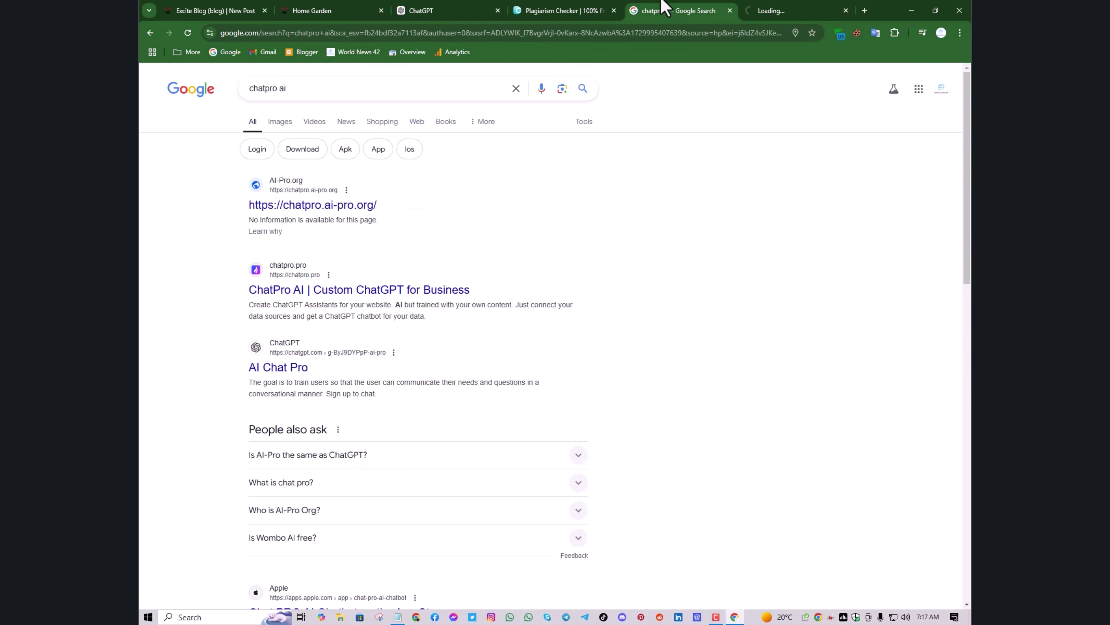
pyautogui.click(761, 11)
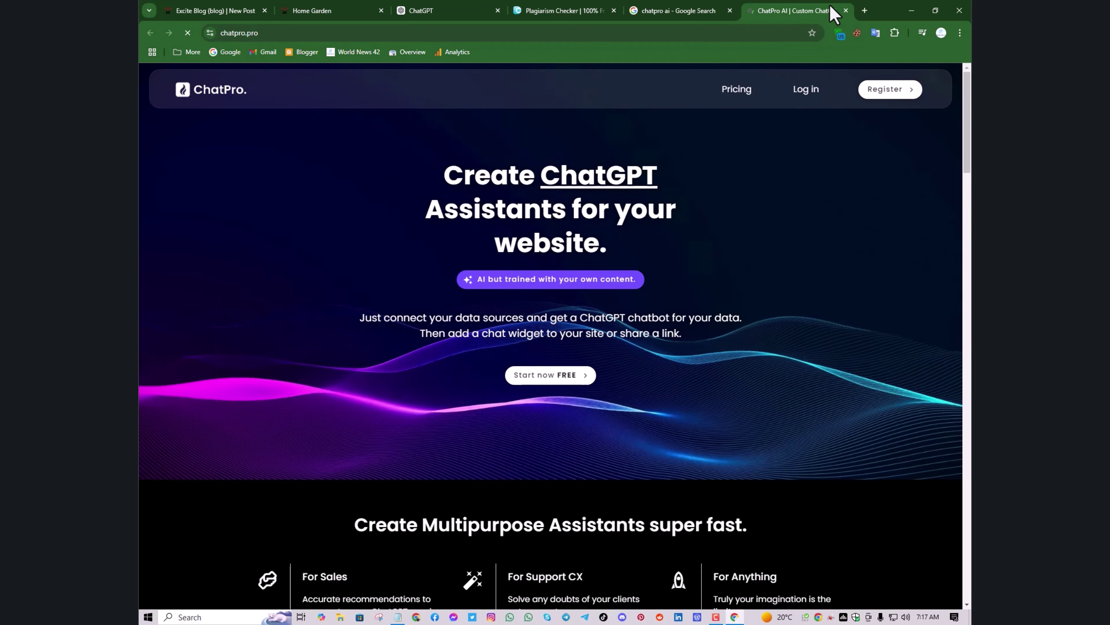
pyautogui.scroll(-10, 761, 211)
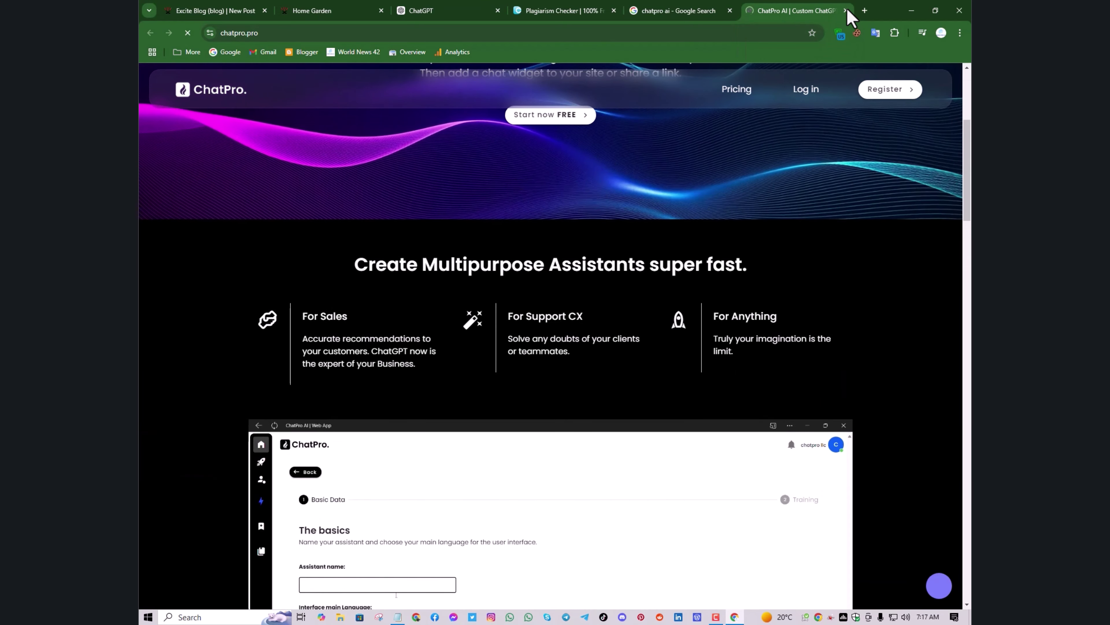
pyautogui.click(845, 11)
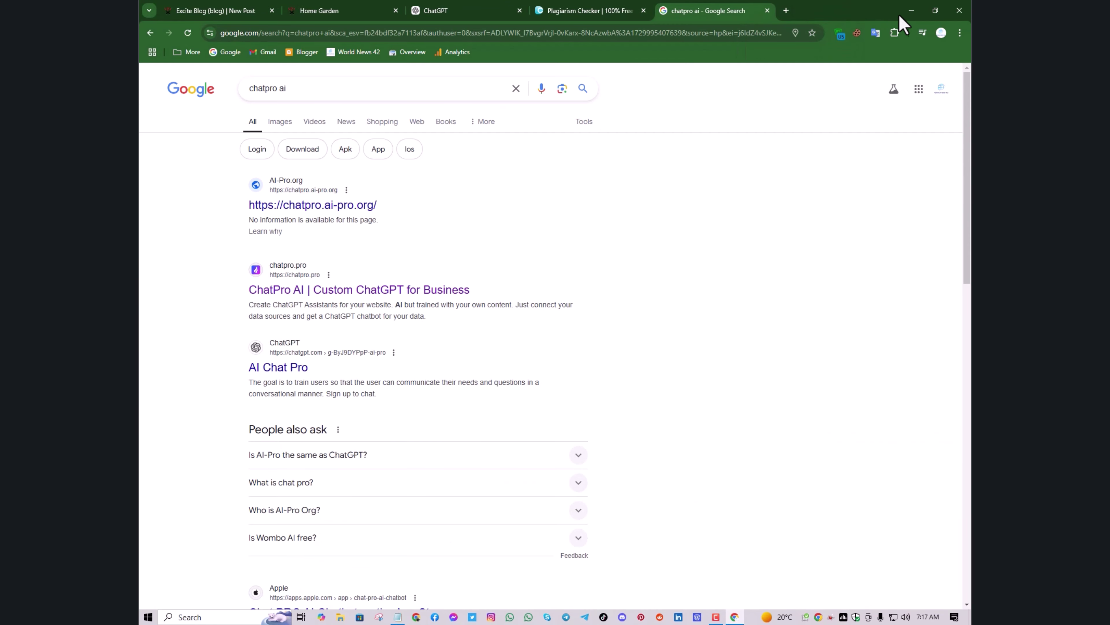
# Briefly open a second Chrome window with the WS Platform profile, close it, and restore the search results
pyautogui.click(911, 10)
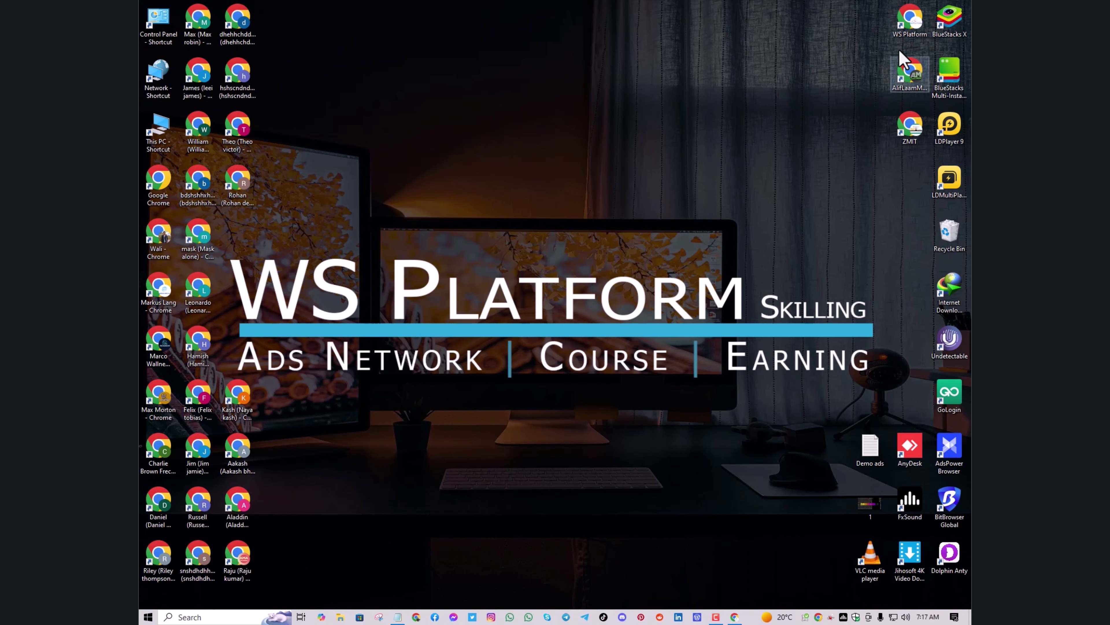
pyautogui.doubleClick(898, 27)
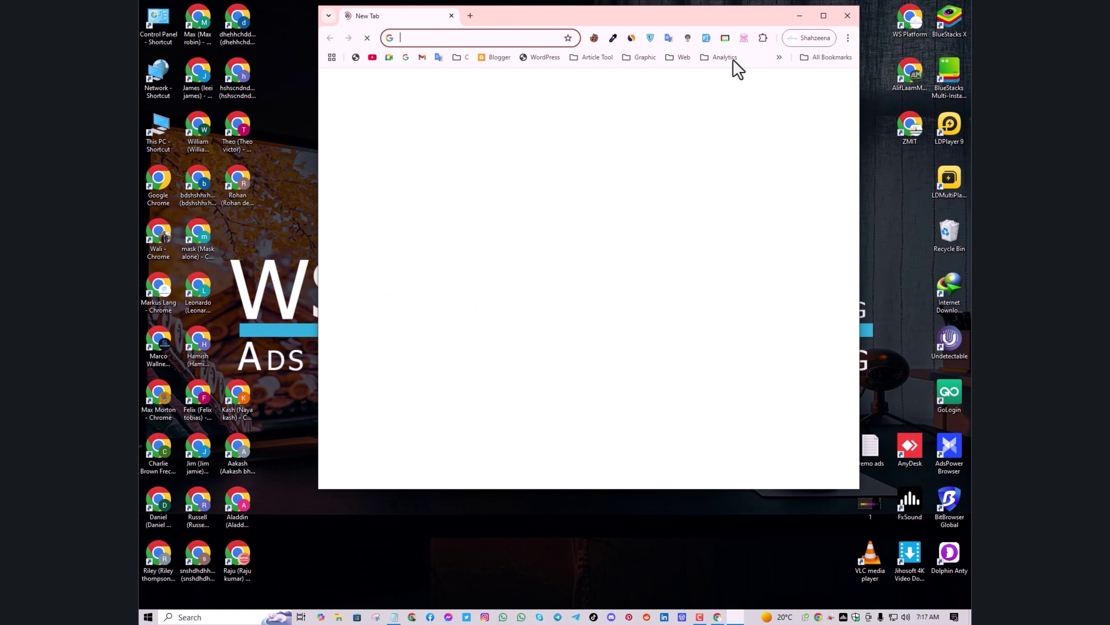
pyautogui.click(604, 60)
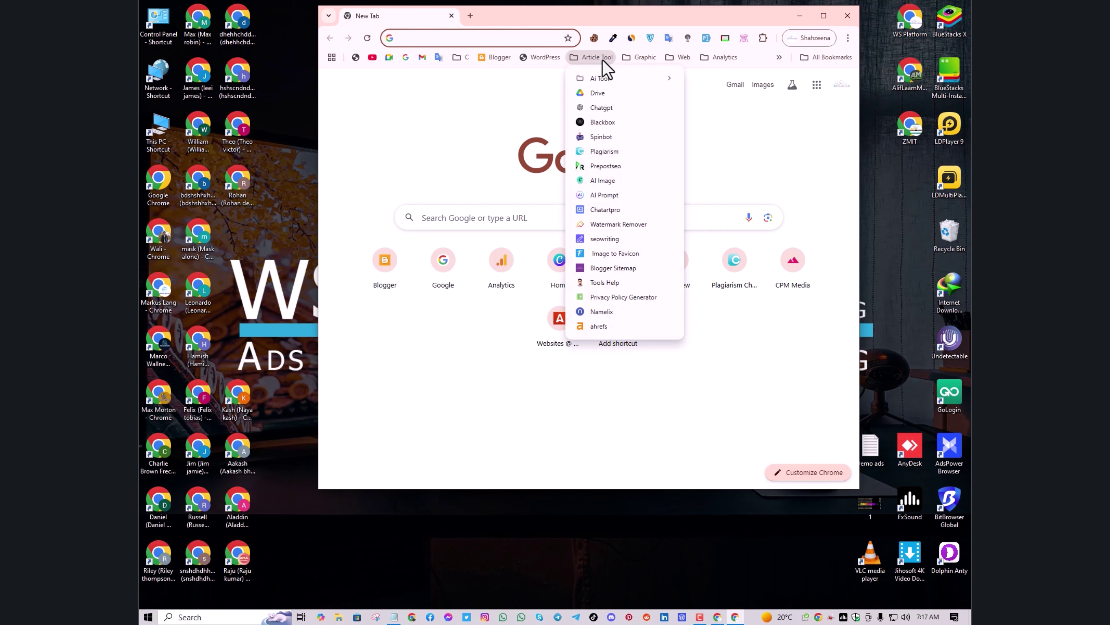
pyautogui.click(847, 17)
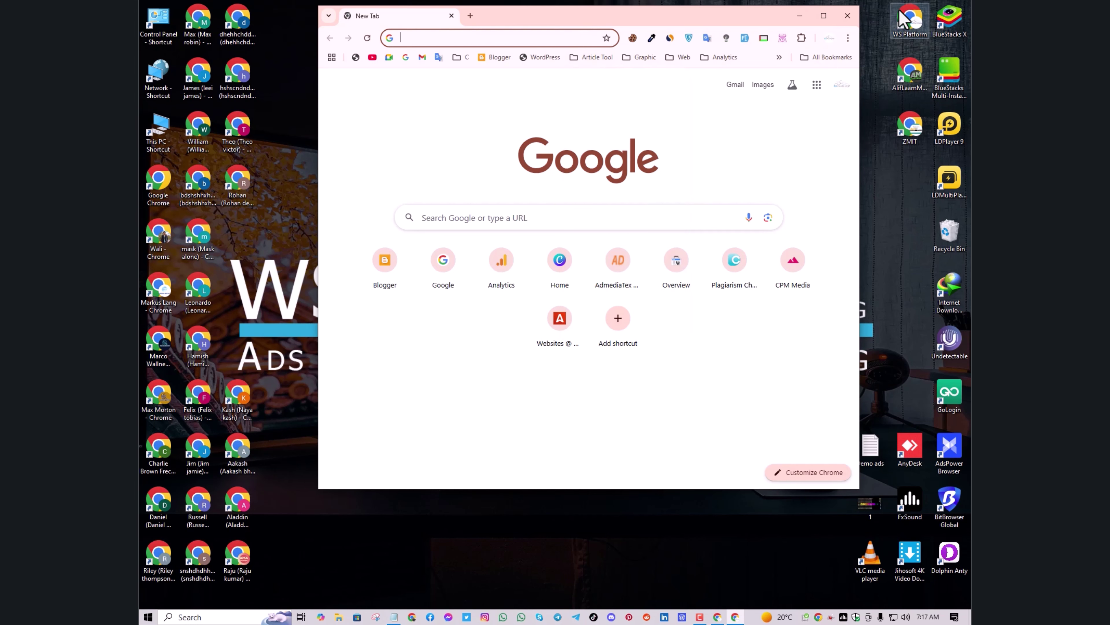
pyautogui.click(847, 16)
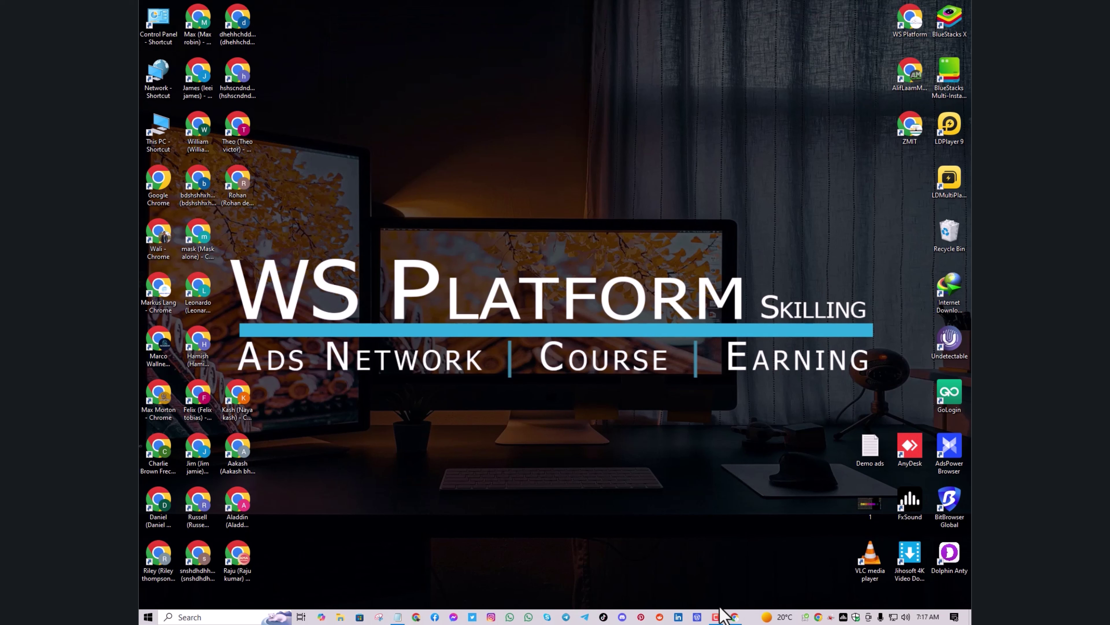
pyautogui.click(735, 617)
pyautogui.click(737, 618)
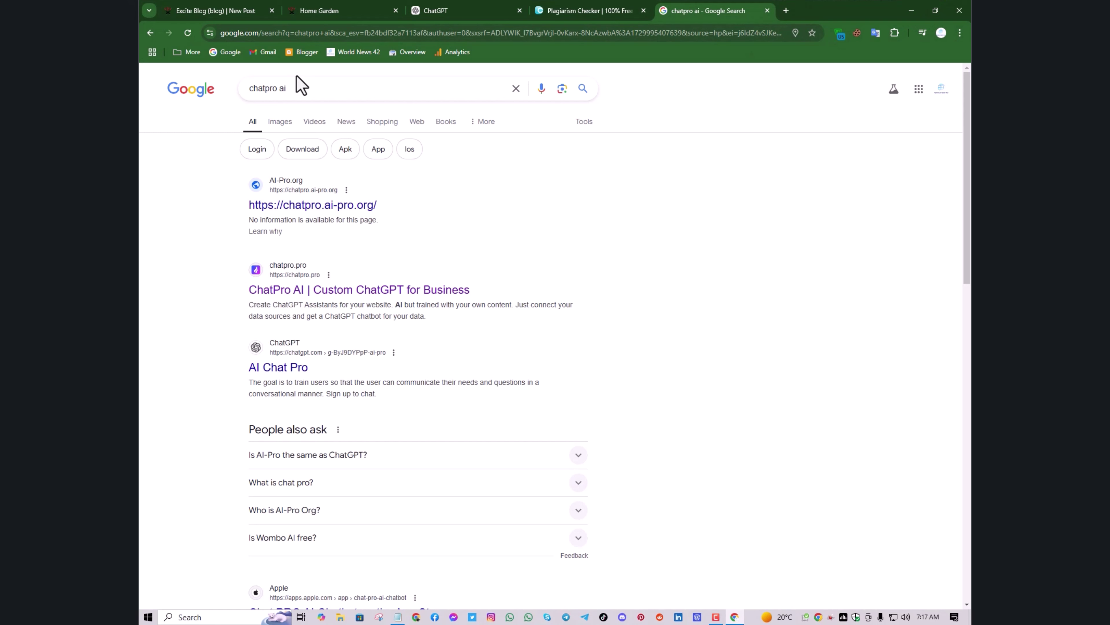
# Change the search to 'chatartpro', open ChatArt, and dismiss its Halloween sale and notification popups
pyautogui.click(301, 89)
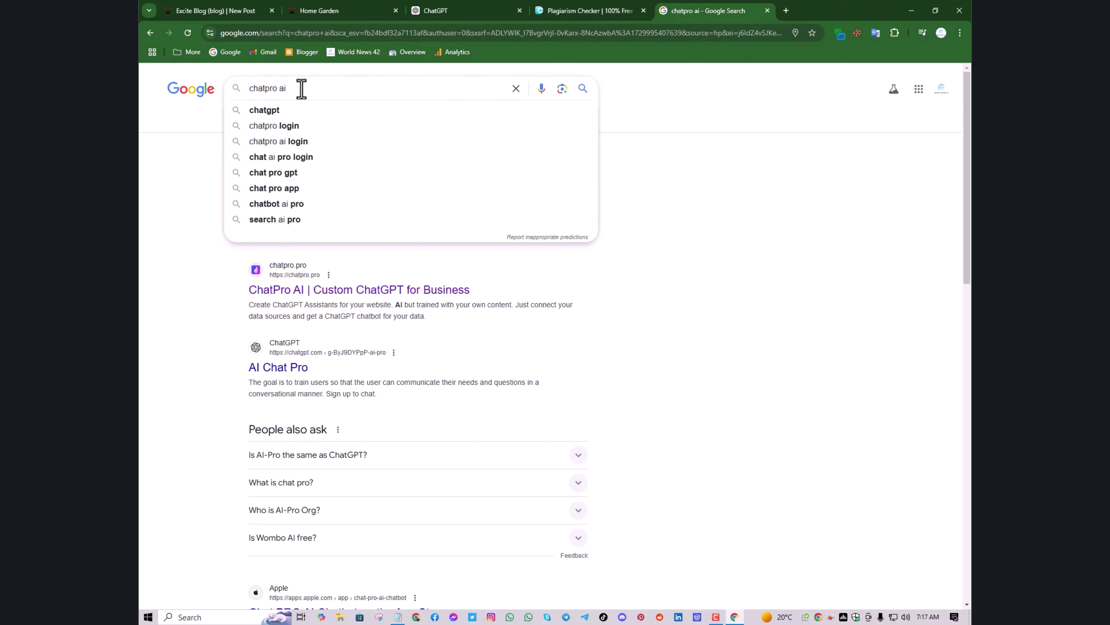
pyautogui.press('BackSpace')
pyautogui.press('BackSpace')
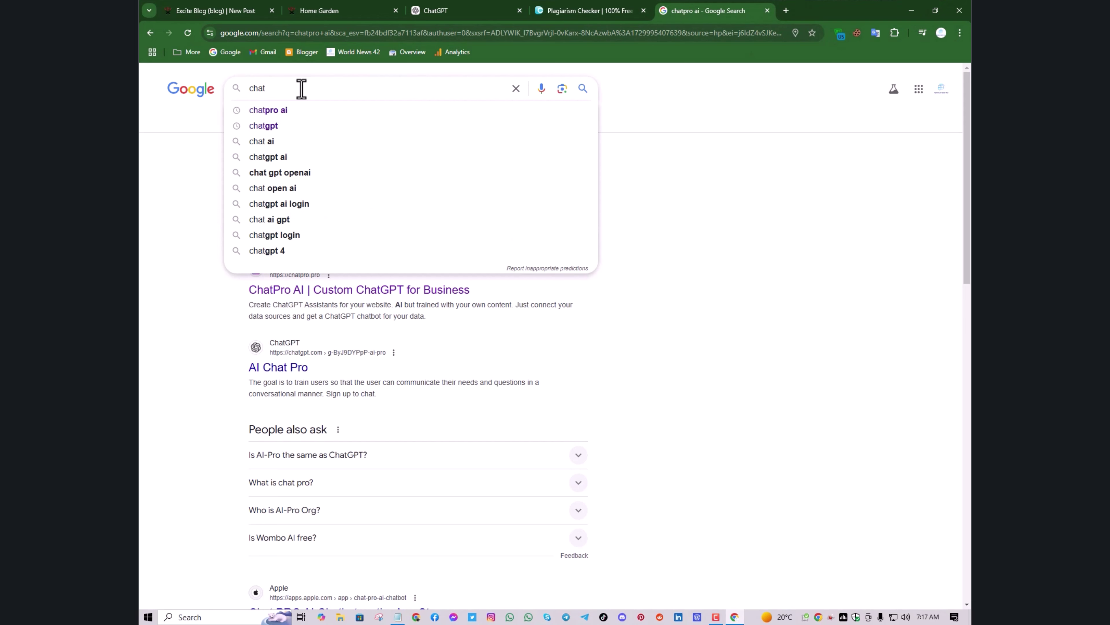
pyautogui.write('art')
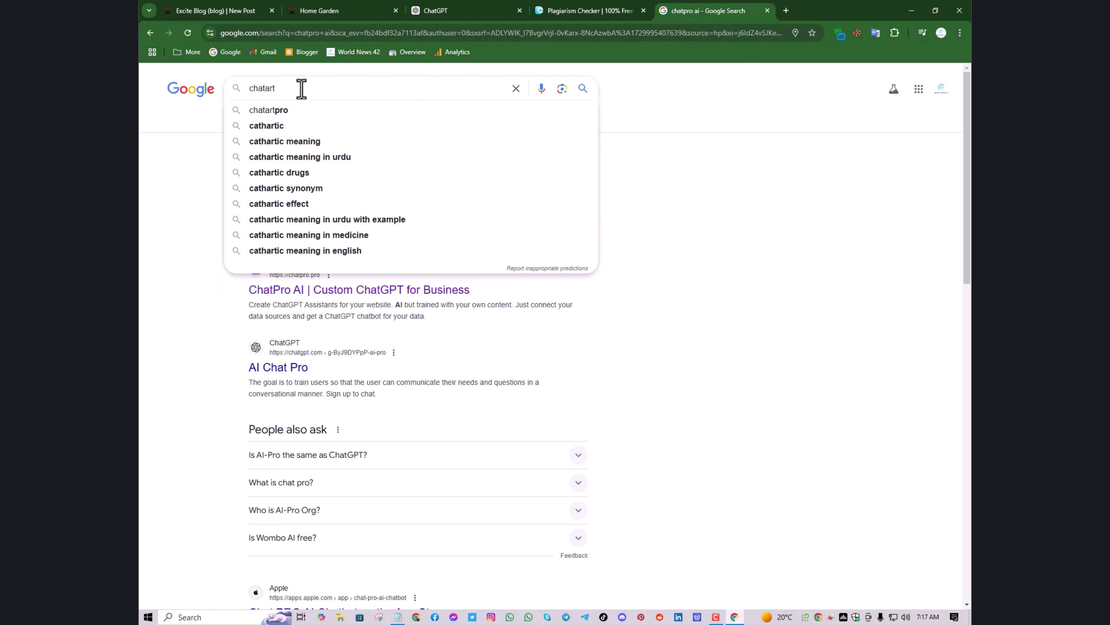
pyautogui.click(301, 116)
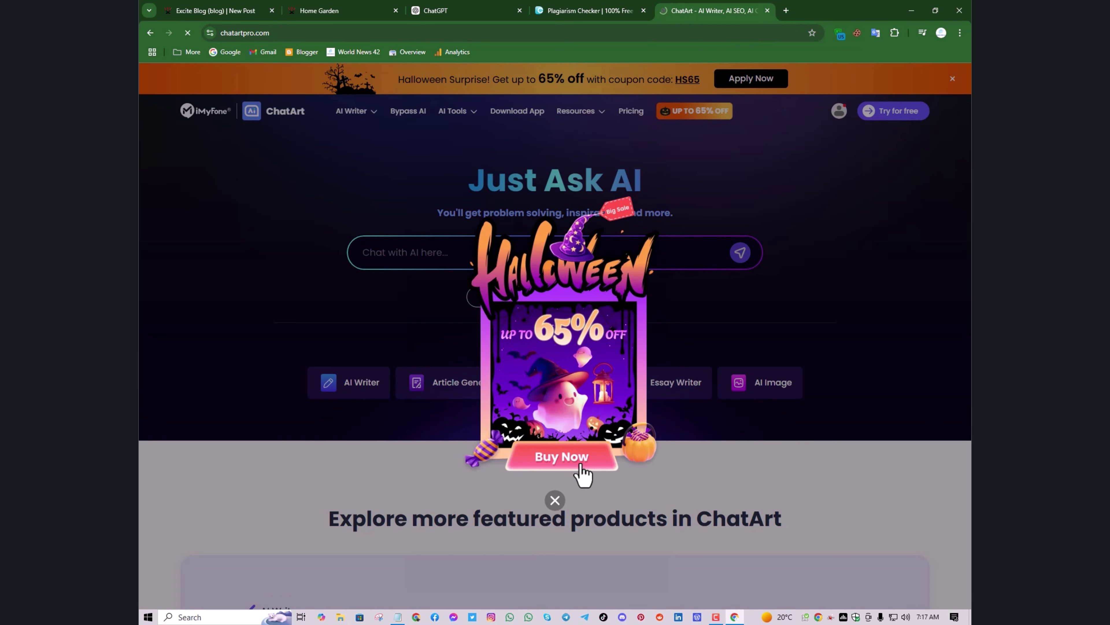
pyautogui.click(555, 501)
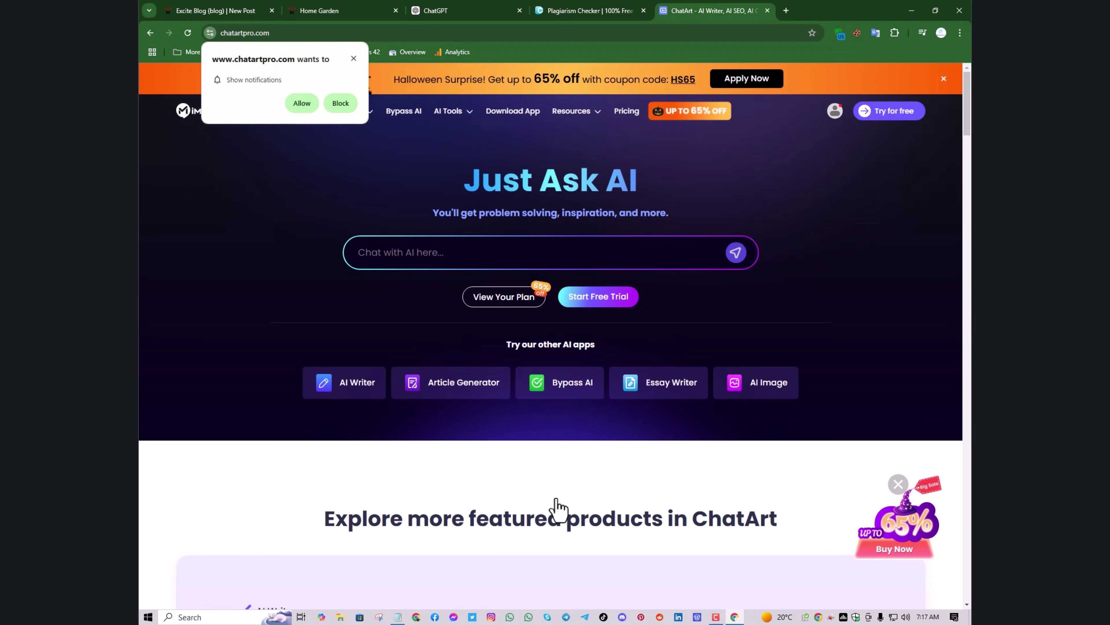
pyautogui.click(353, 59)
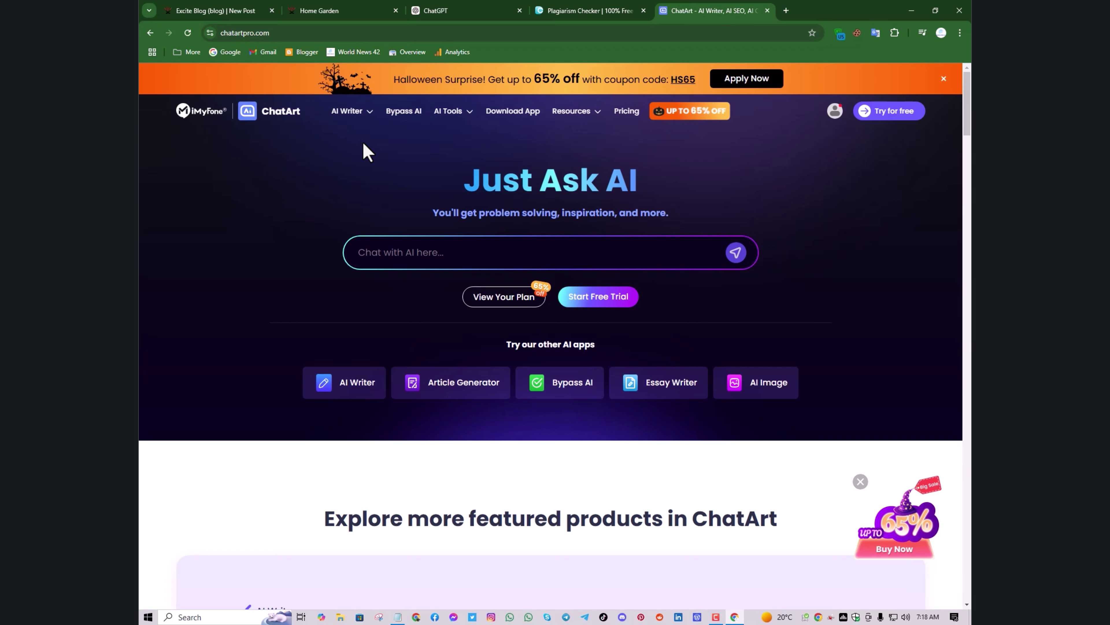
pyautogui.moveTo(355, 111)
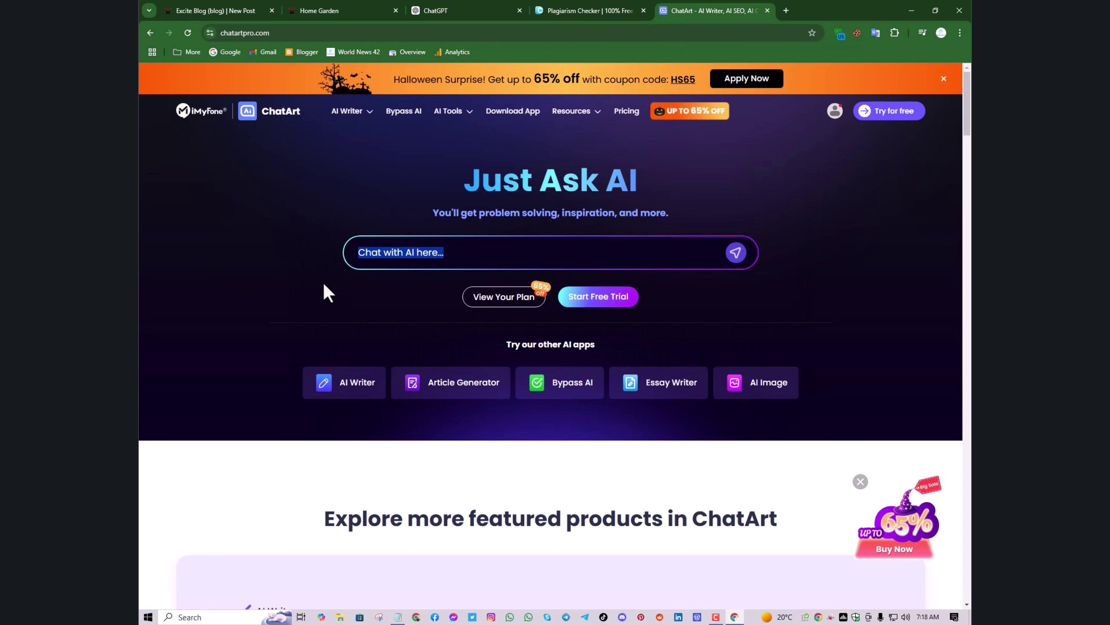
pyautogui.scroll(-2, 419, 288)
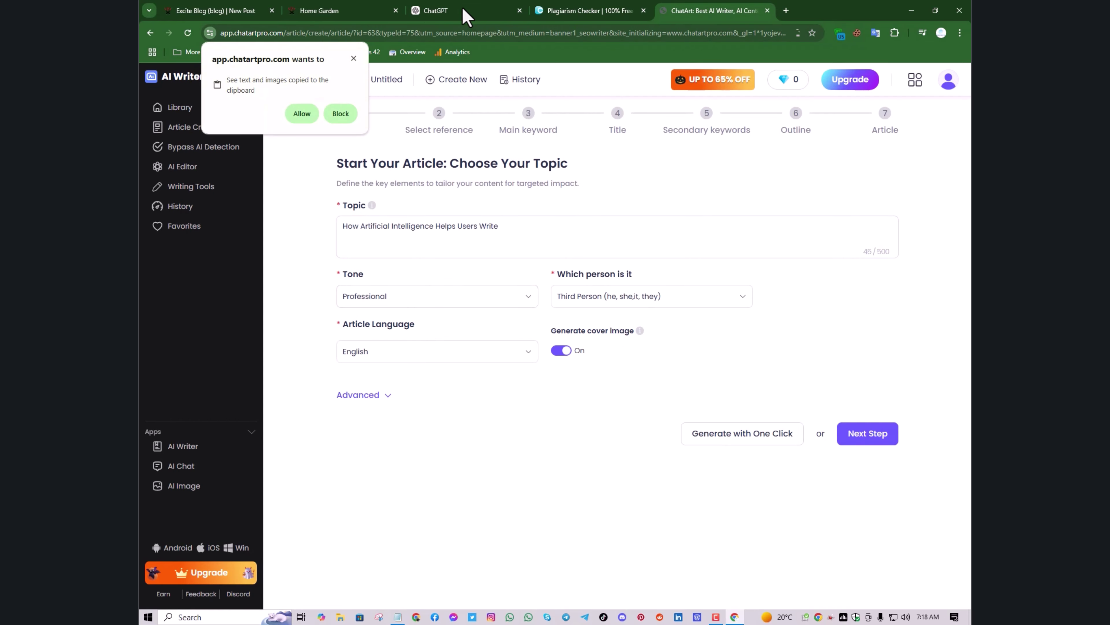
# Copy the 'Blooming Beauties' title from ChatGPT and paste it as the ChatArt topic
pyautogui.click(353, 59)
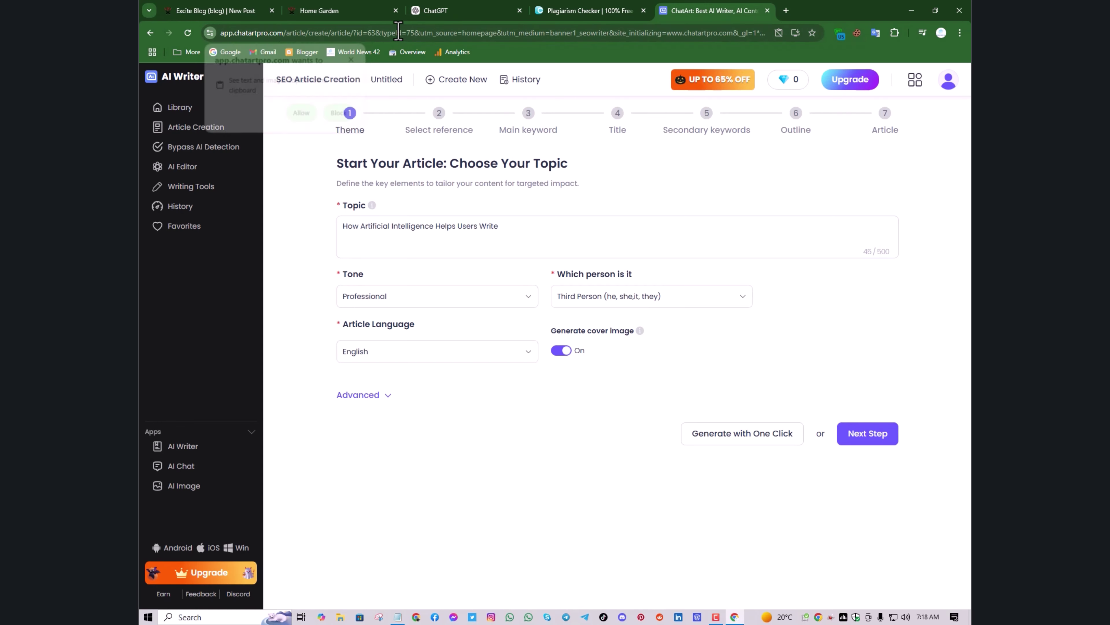
pyautogui.click(442, 12)
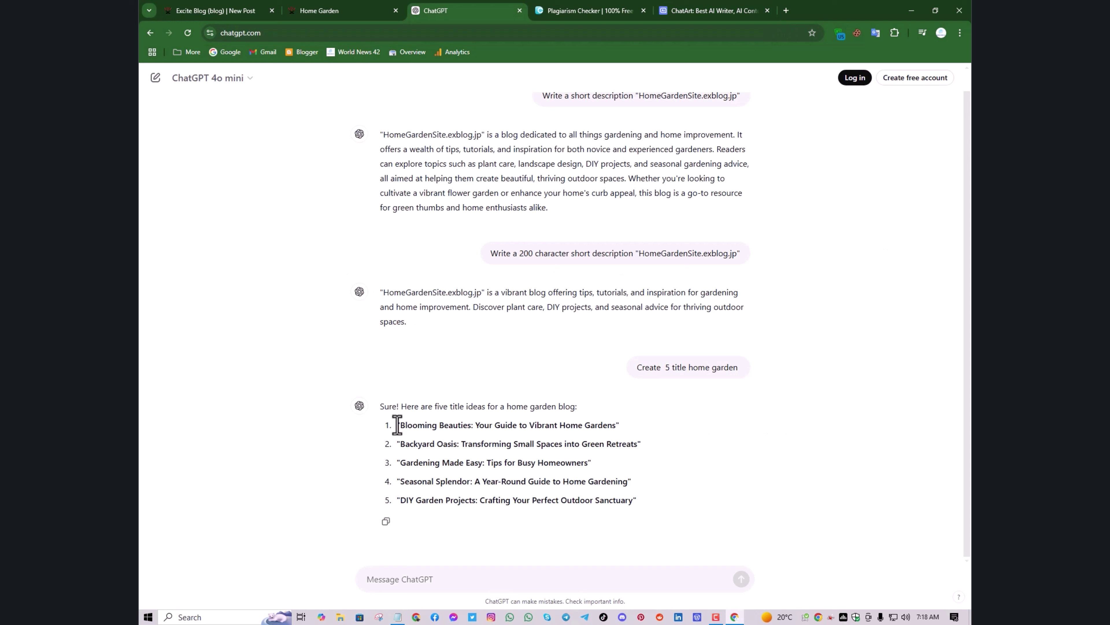
pyautogui.moveTo(404, 423); pyautogui.dragTo(625, 433)
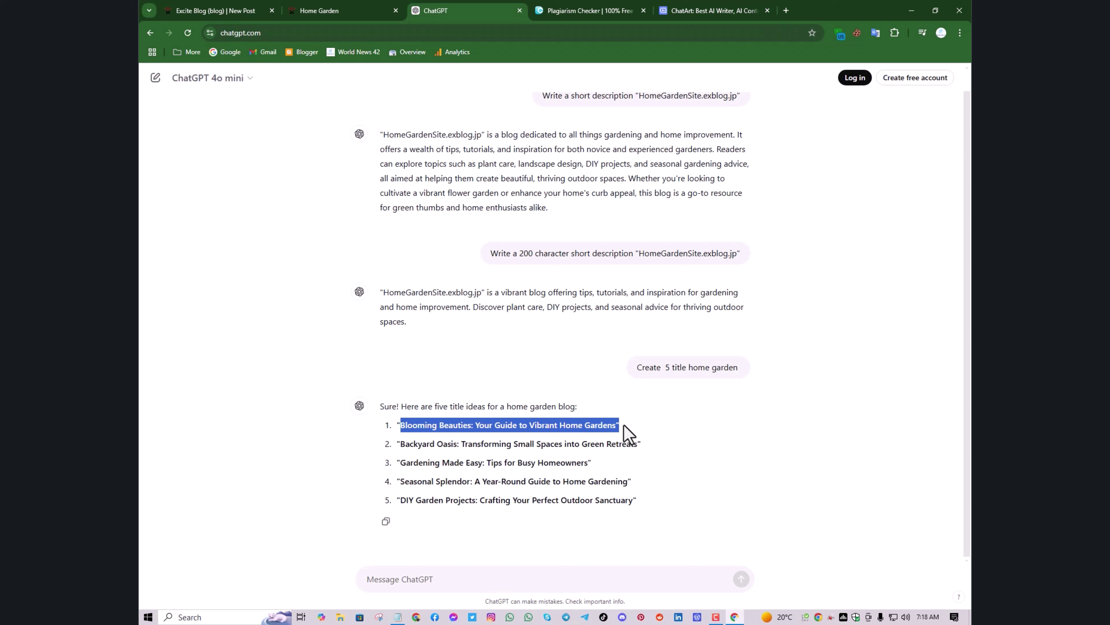
pyautogui.rightClick(608, 425)
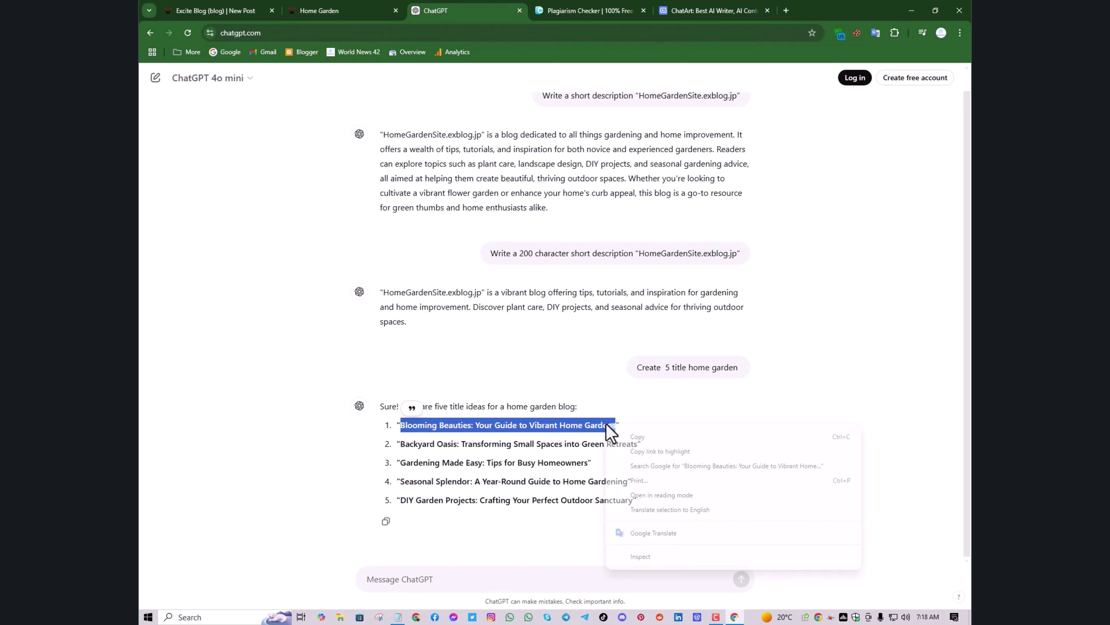
pyautogui.click(644, 437)
pyautogui.click(711, 11)
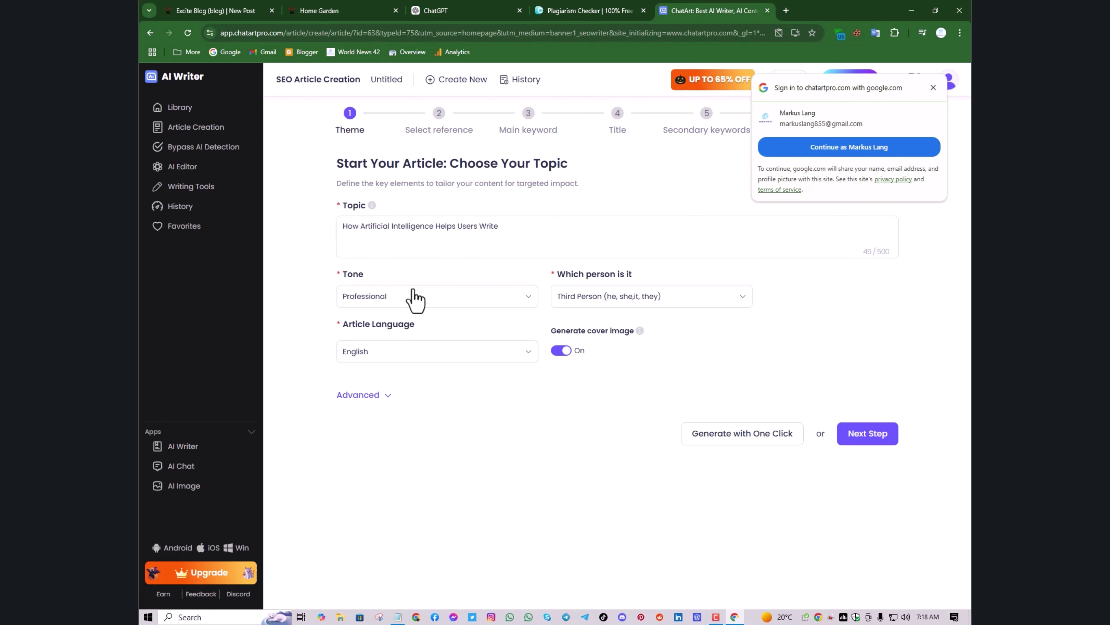
pyautogui.tripleClick(401, 228)
pyautogui.hotkey('ctrl', 'v')
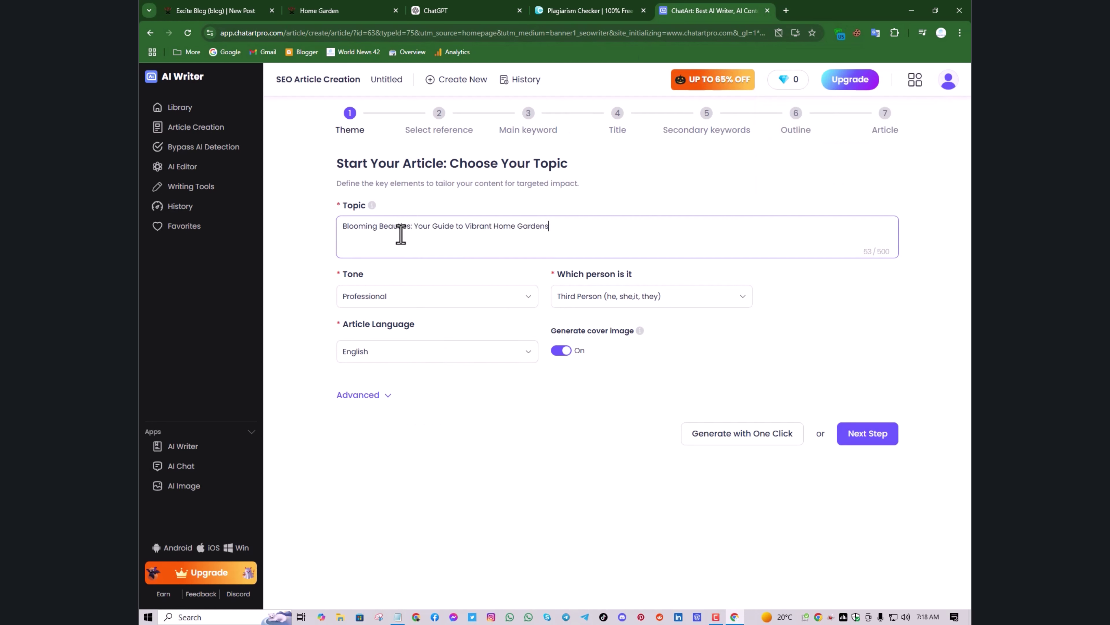
# Keep Professional tone, third person and Everyone audience; set length to 1-4 headings (500-1000 words)
pyautogui.click(450, 305)
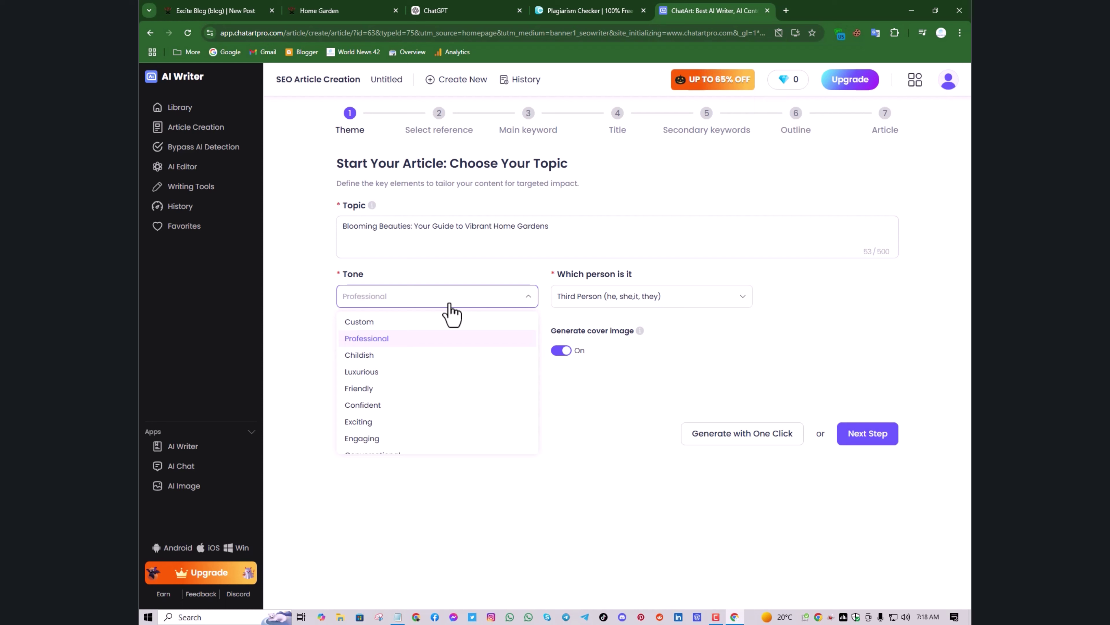
pyautogui.click(450, 305)
pyautogui.click(567, 290)
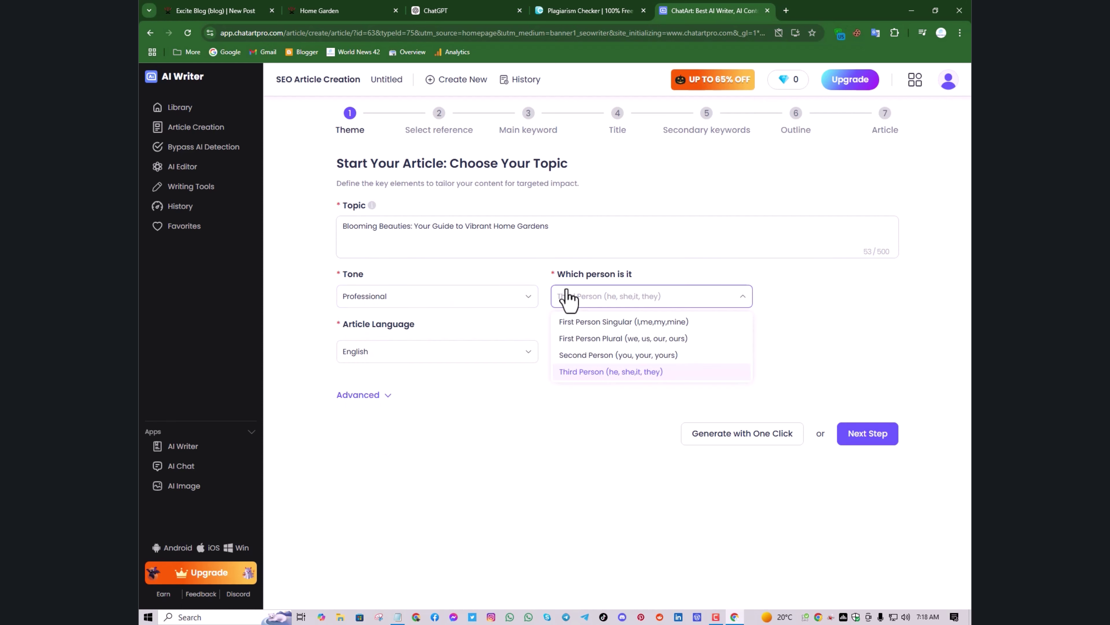
pyautogui.click(580, 299)
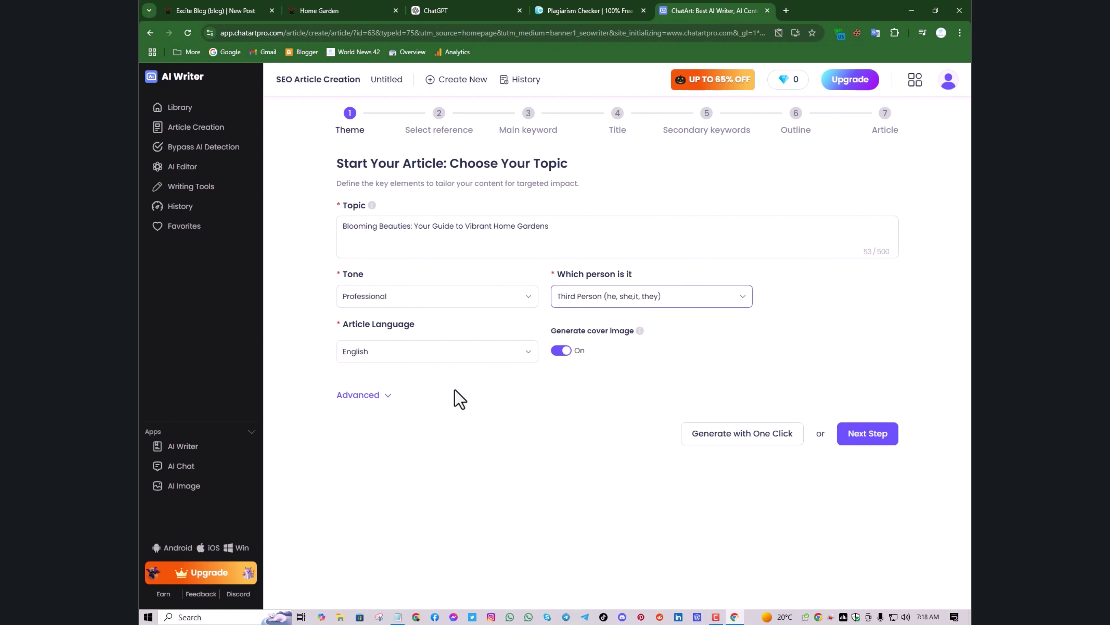
pyautogui.click(387, 402)
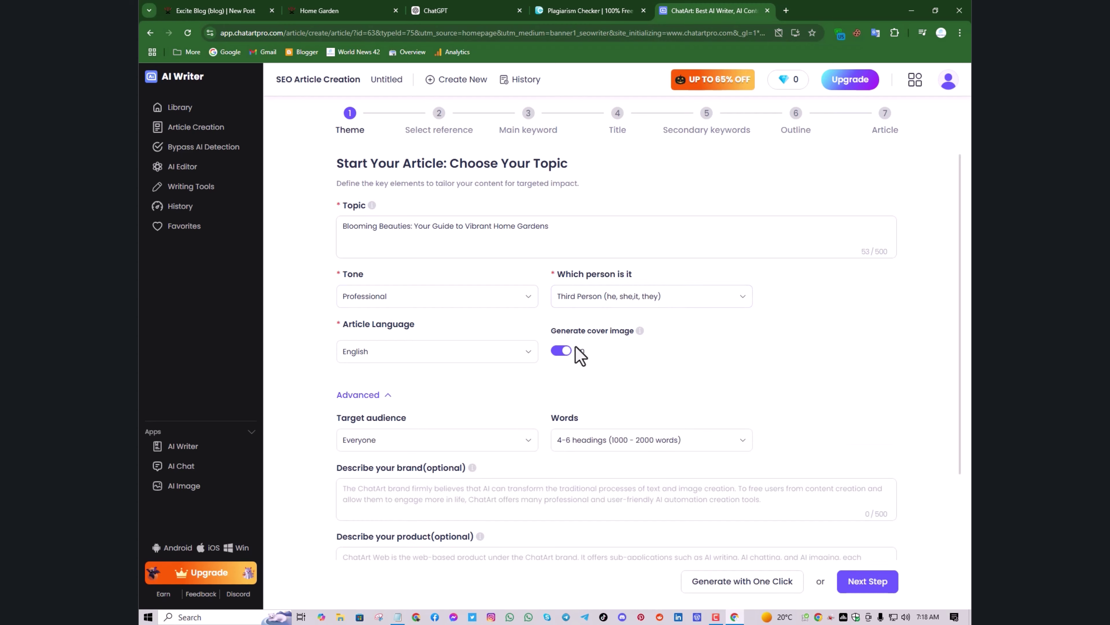
pyautogui.scroll(-2, 463, 355)
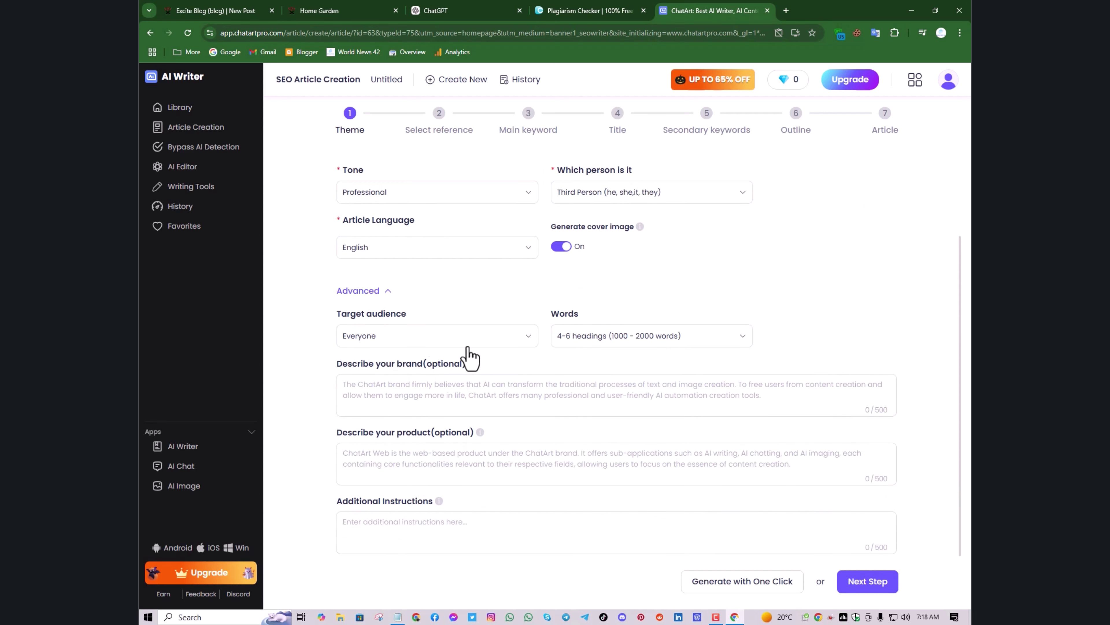
pyautogui.click(371, 343)
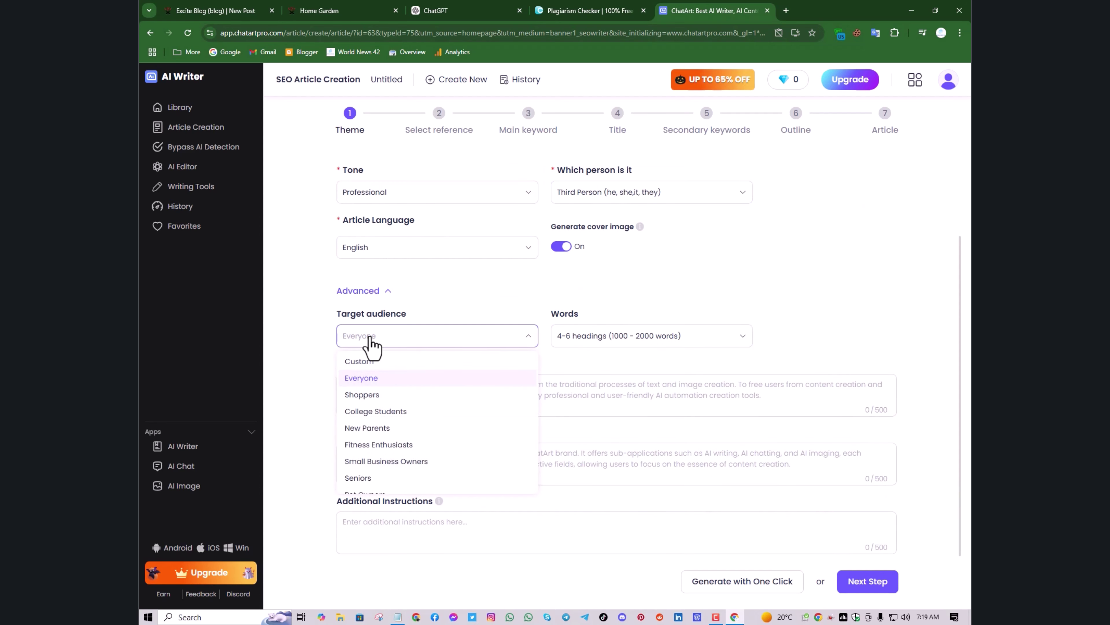
pyautogui.click(376, 344)
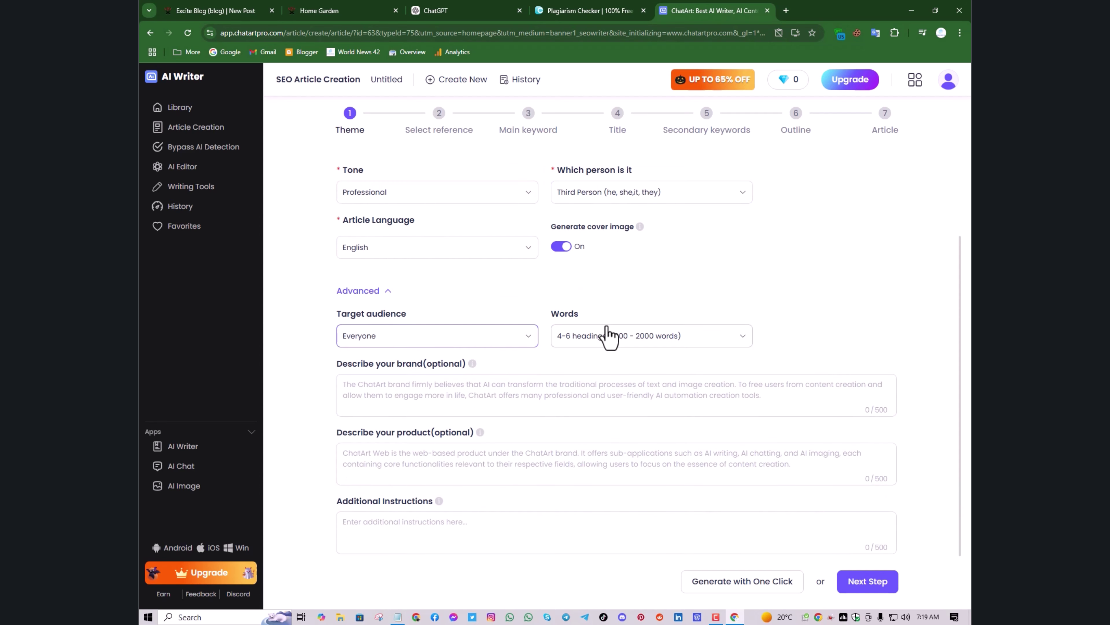
pyautogui.click(604, 338)
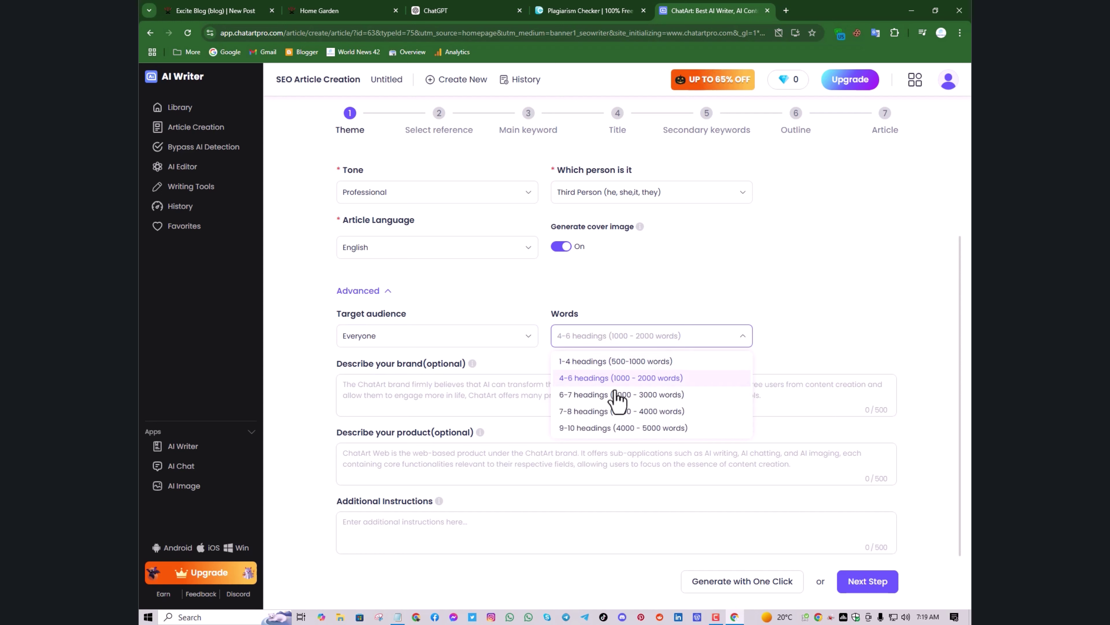
pyautogui.click(623, 362)
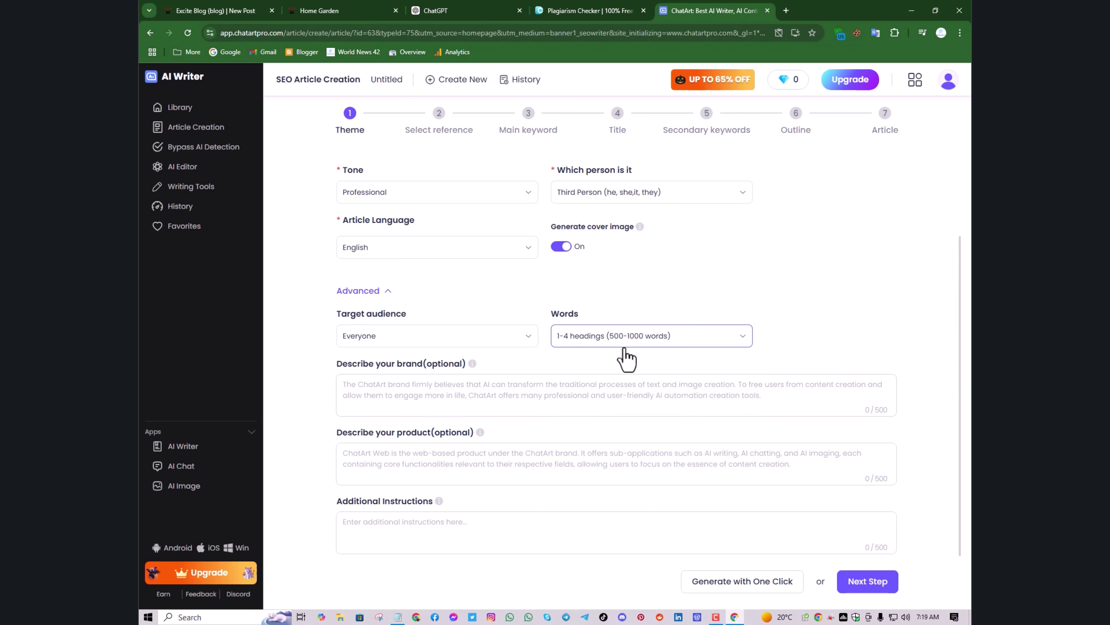
pyautogui.scroll(-1, 621, 355)
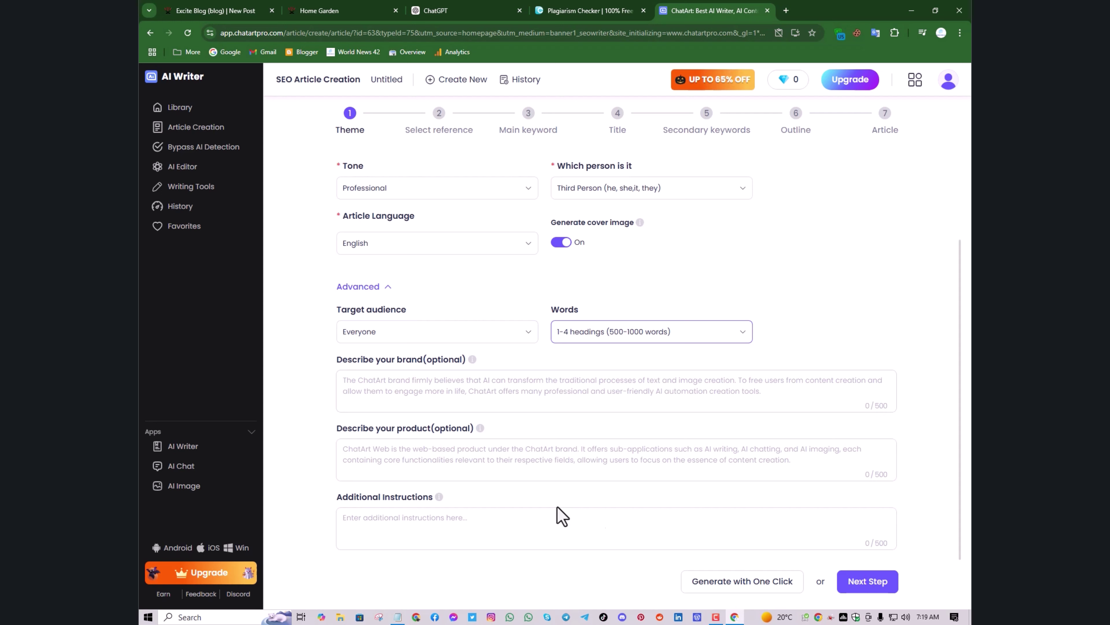
# In the reference links, swap the first YouTube video for the hollyhocks growing video and submit five
pyautogui.click(884, 582)
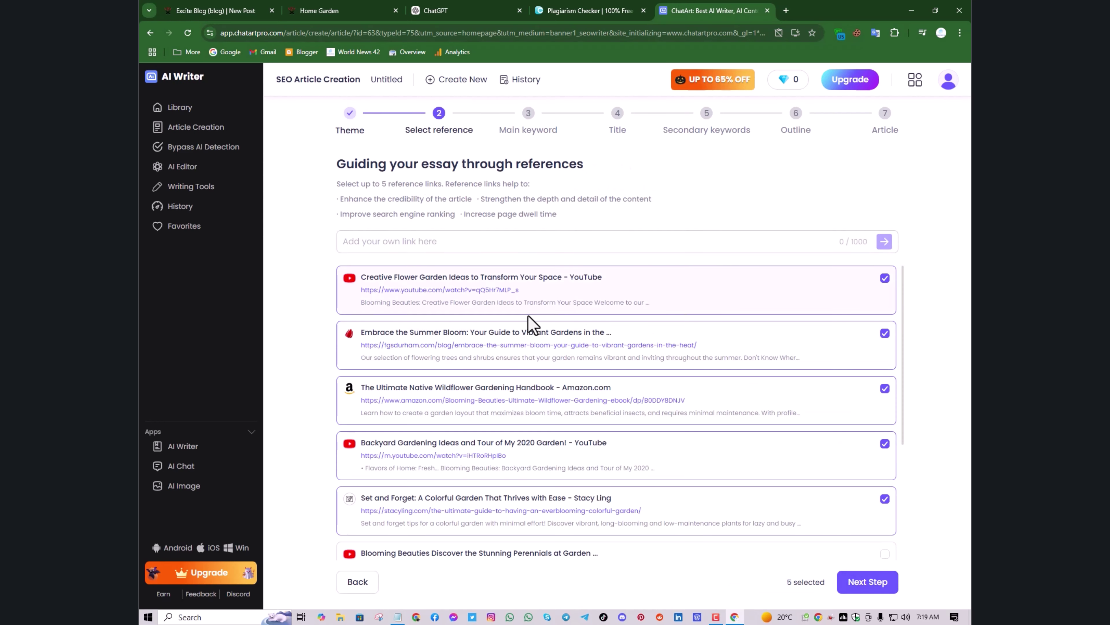
pyautogui.scroll(-5, 529, 316)
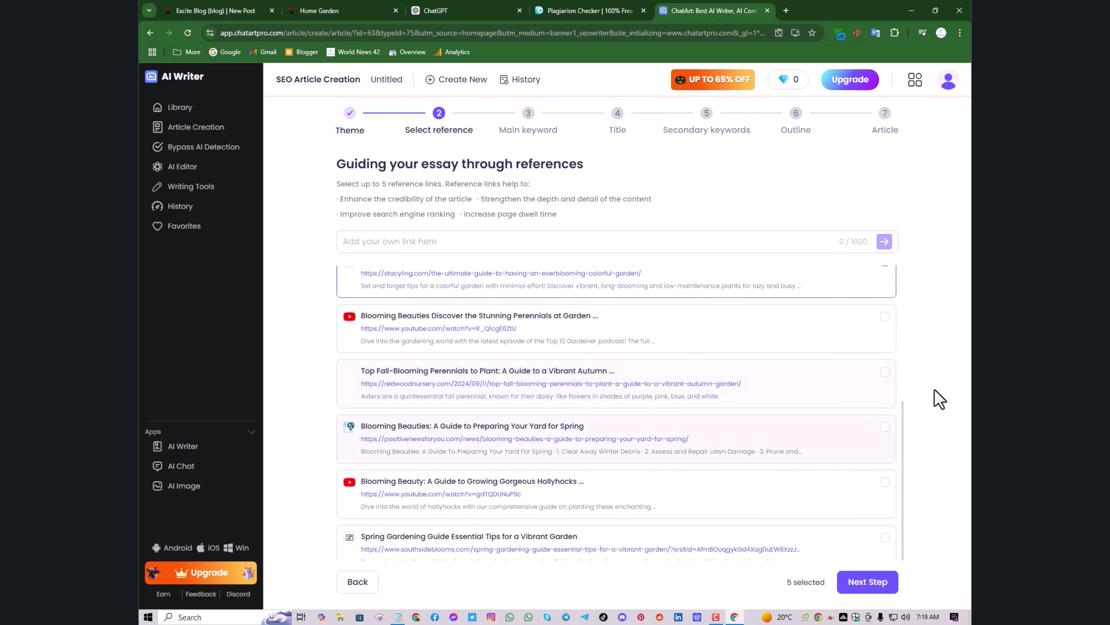
pyautogui.scroll(1, 822, 375)
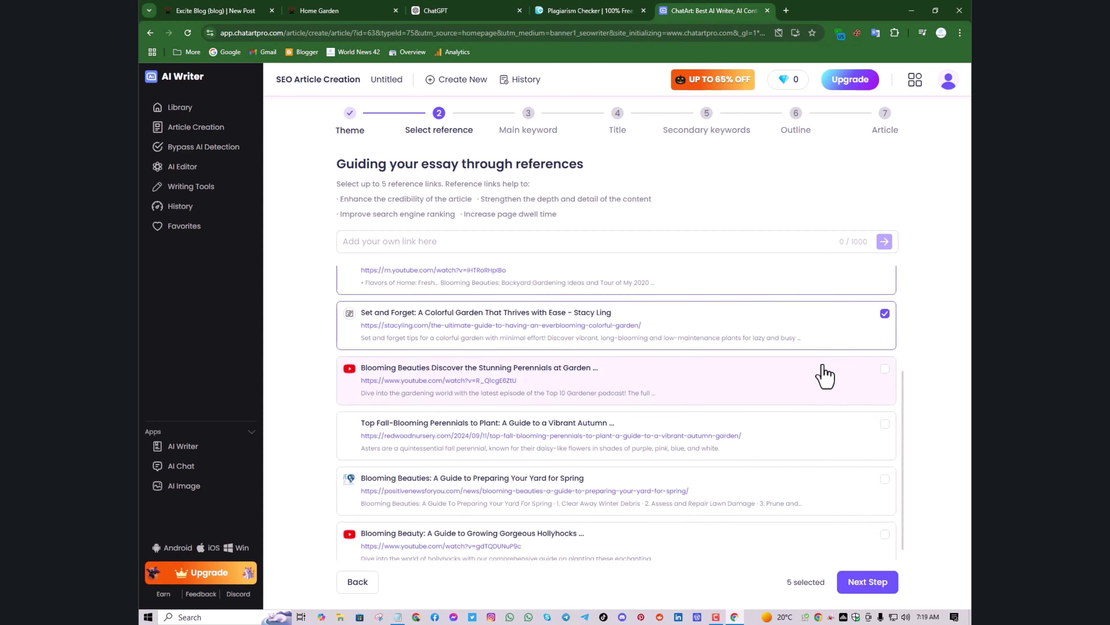
pyautogui.scroll(4, 835, 322)
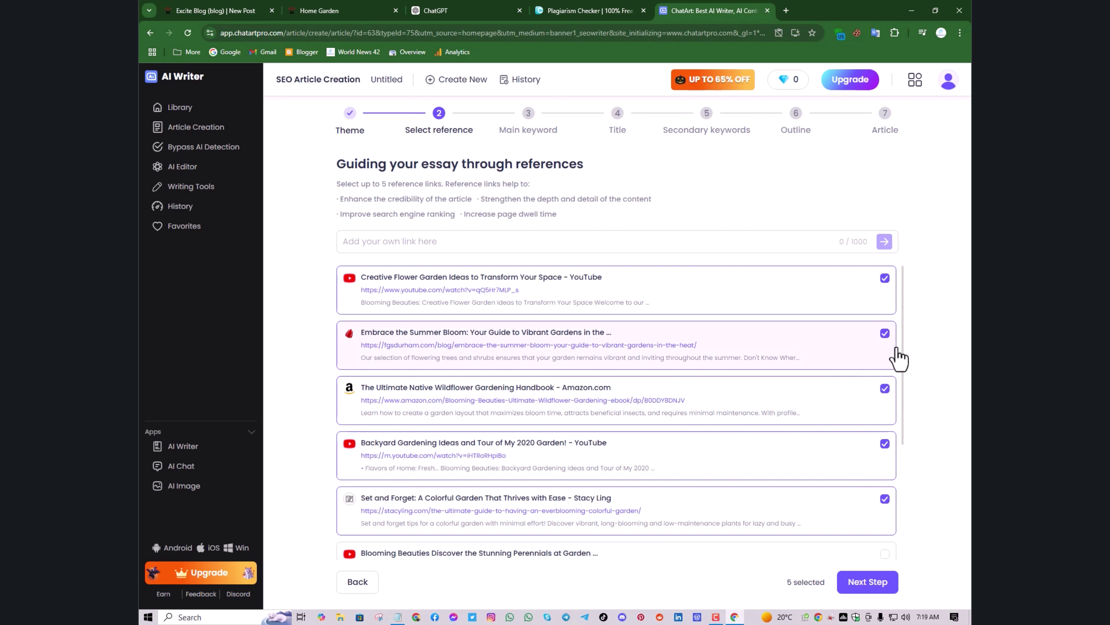
pyautogui.click(885, 278)
pyautogui.scroll(-4, 830, 341)
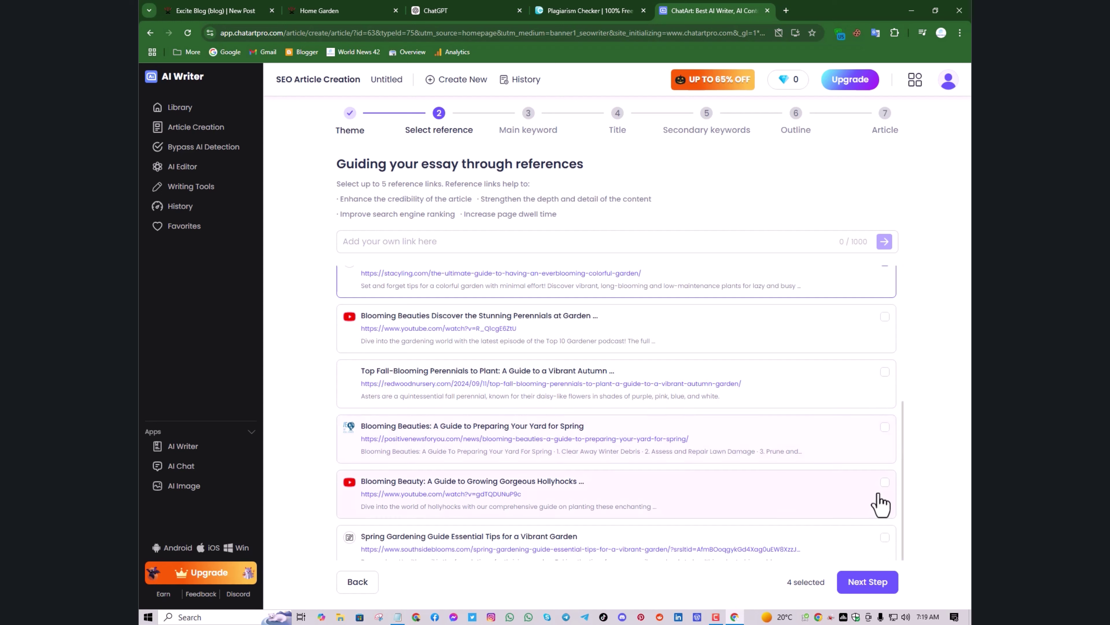
pyautogui.click(884, 482)
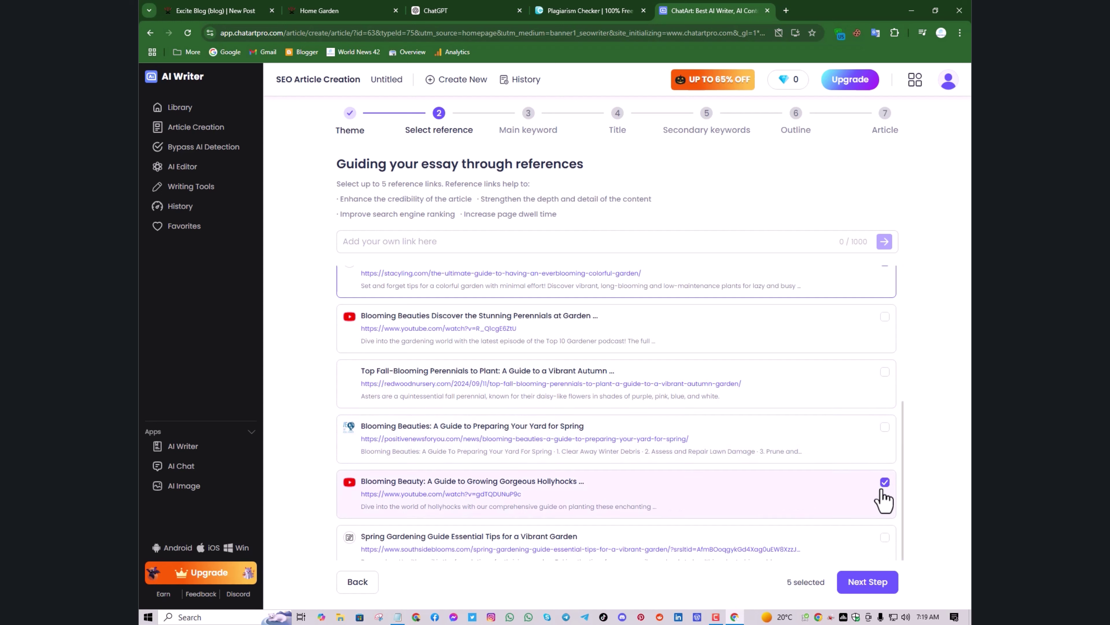
pyautogui.click(875, 581)
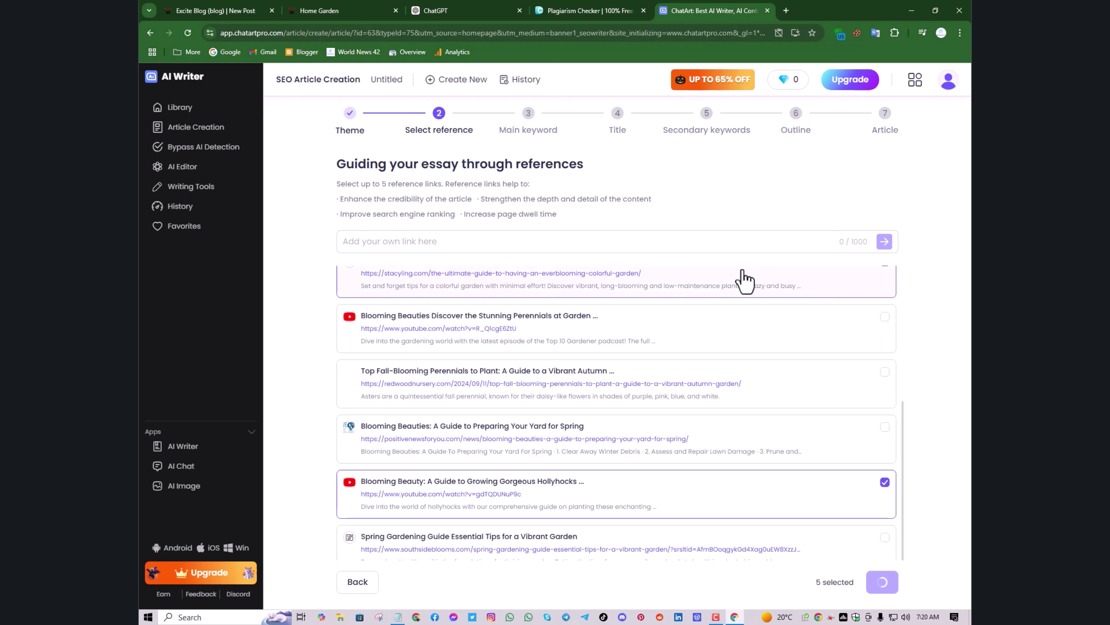
pyautogui.scroll(5, 741, 275)
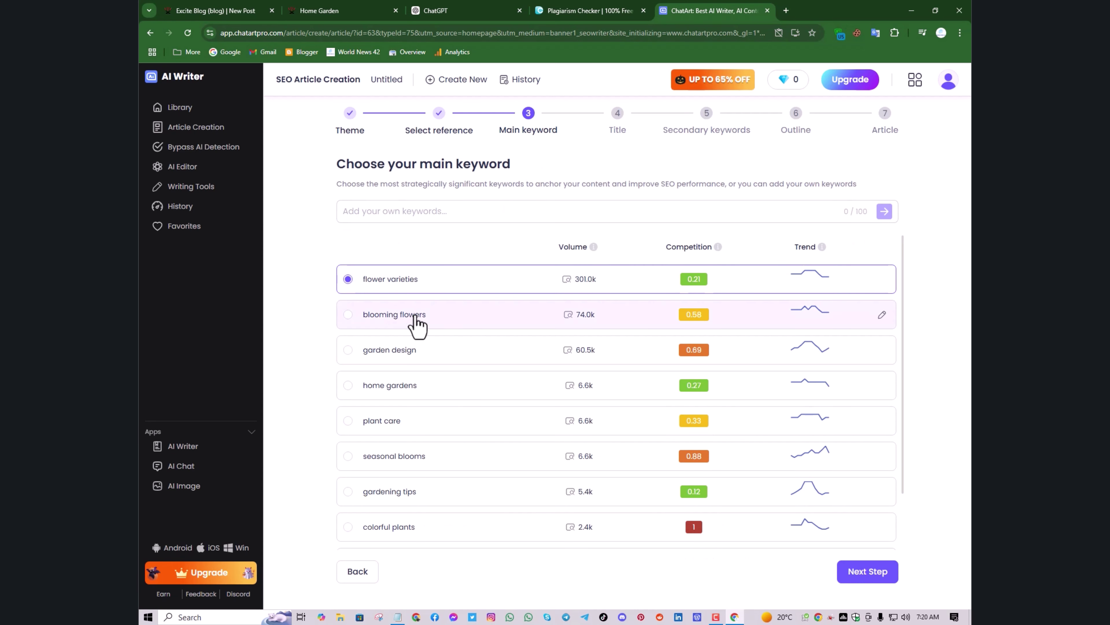
# Try 'blooming flowers' as main keyword, revert to 'flower varieties', and continue to titles
pyautogui.scroll(-1, 418, 324)
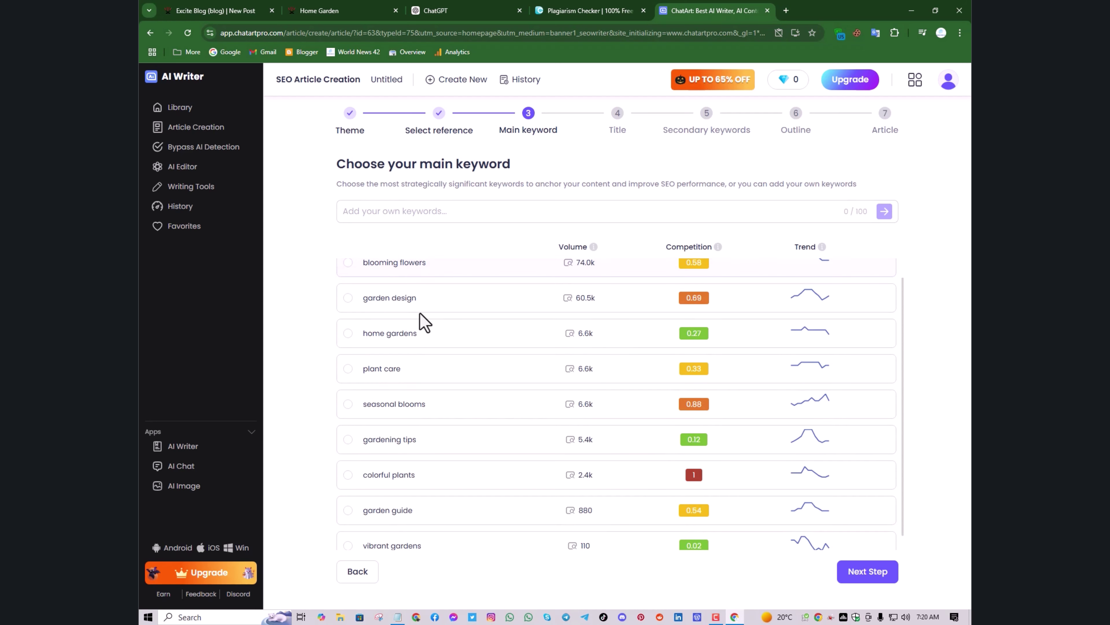
pyautogui.scroll(1, 420, 313)
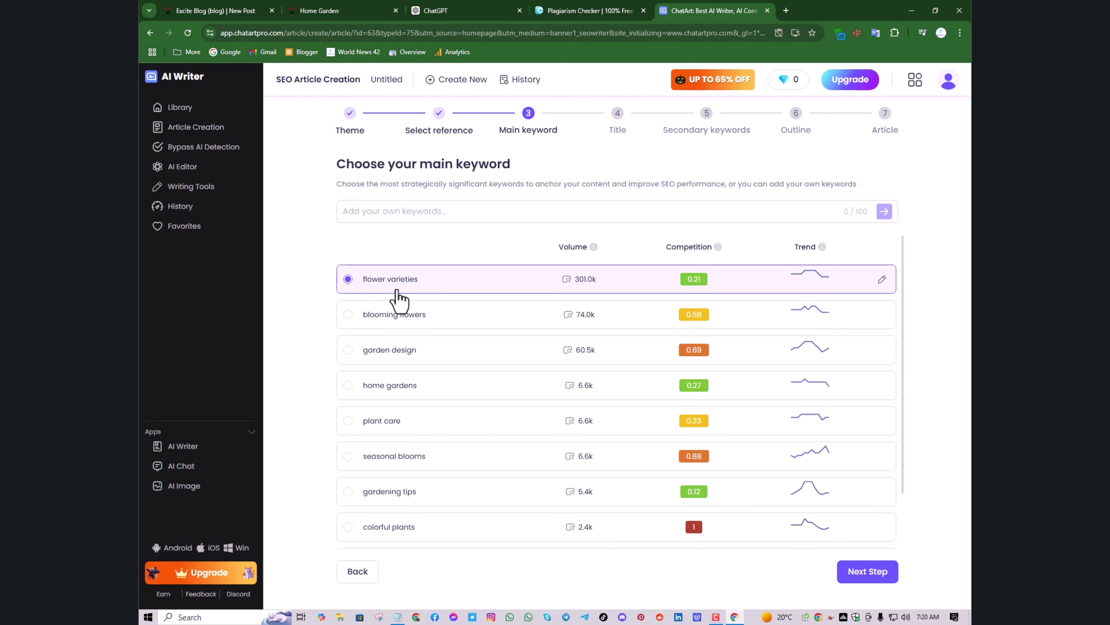
pyautogui.click(349, 316)
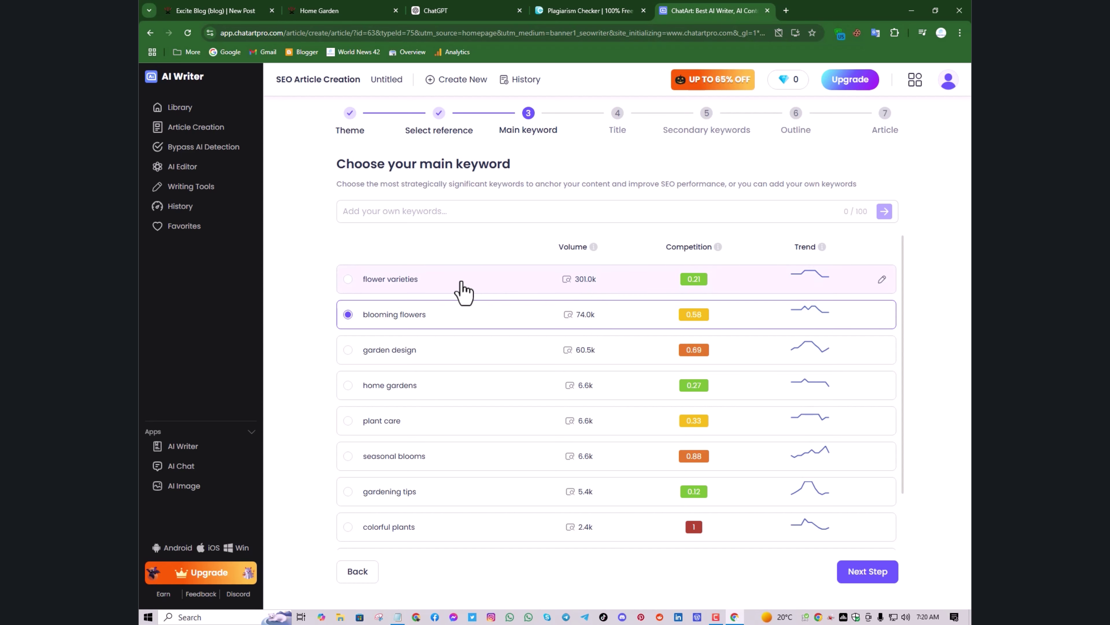
pyautogui.click(343, 284)
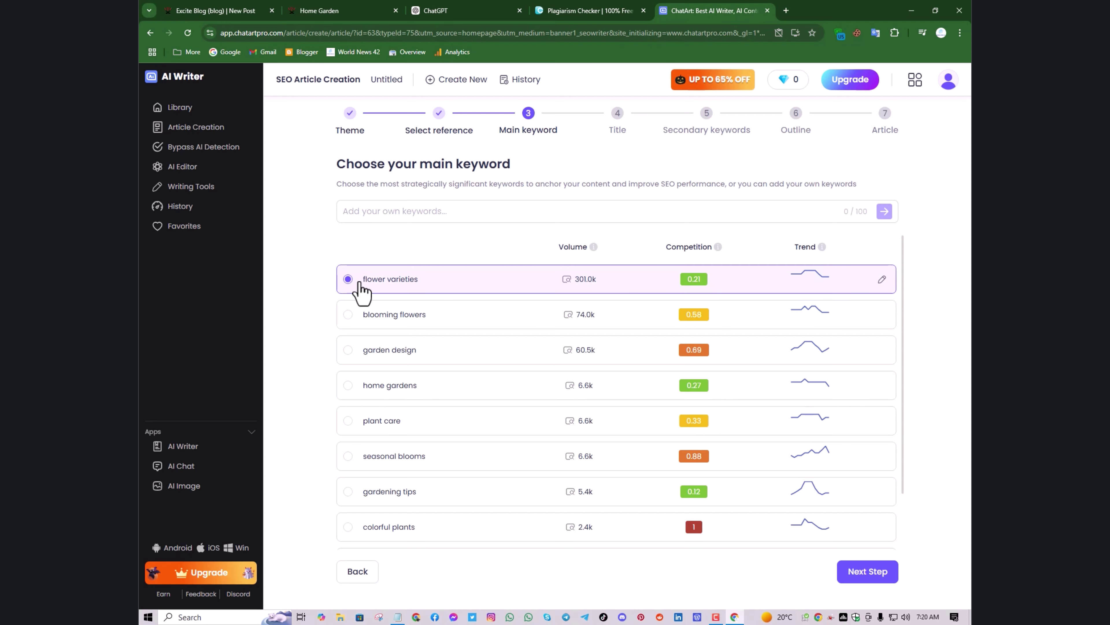
pyautogui.scroll(-1, 717, 394)
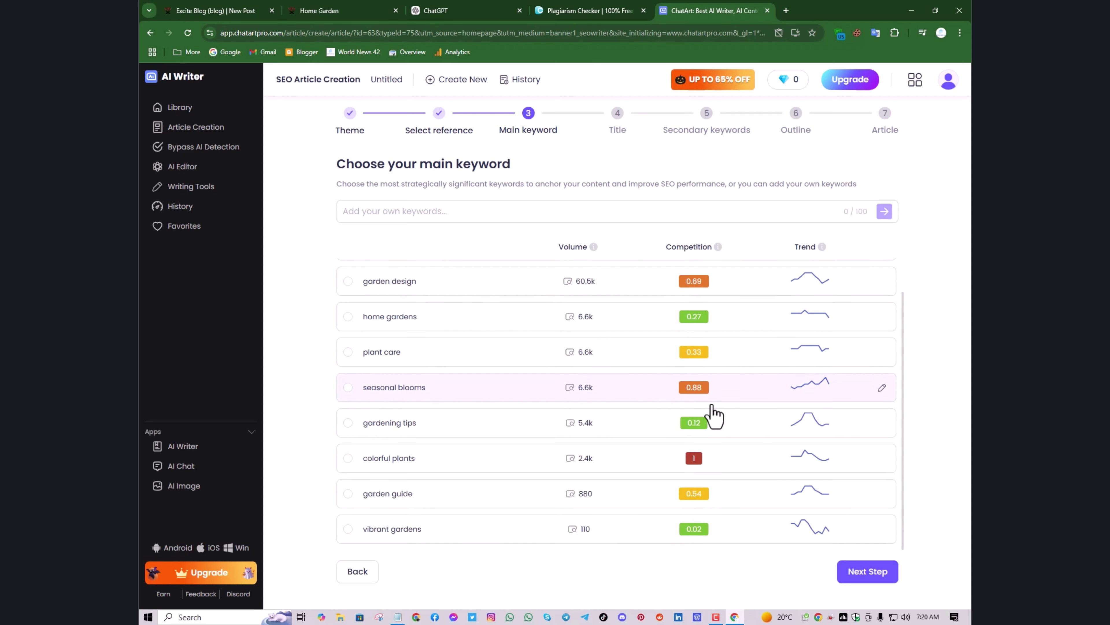
pyautogui.click(857, 578)
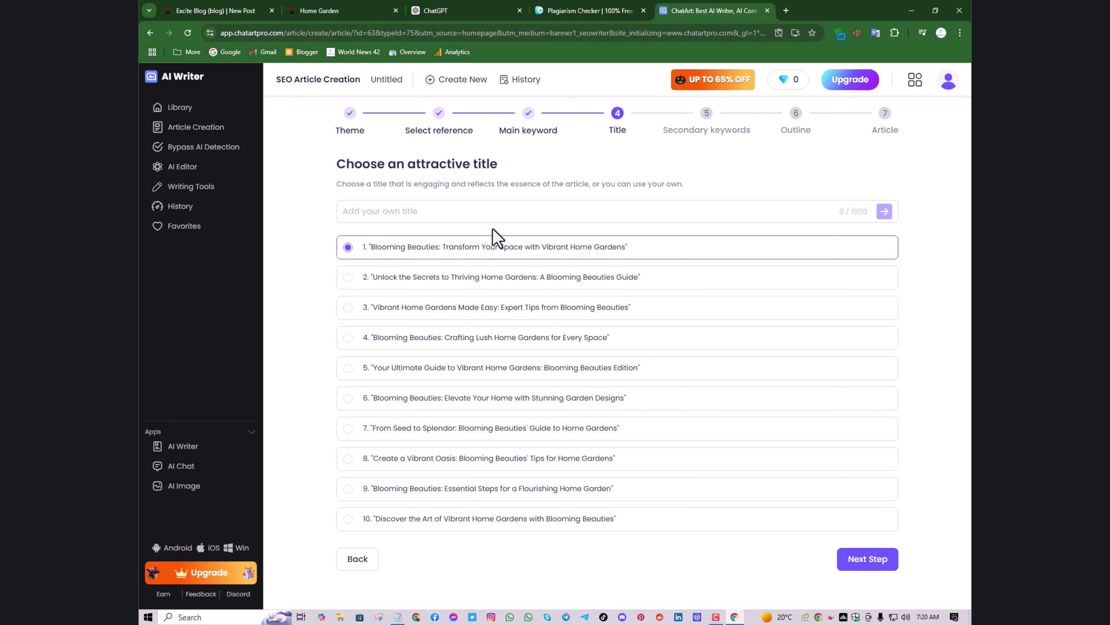
# Paste the copied title as plain text, then choose 'Blooming Beauties: Crafting Lush Home Gardens for Every Space' and continue
pyautogui.click(413, 205)
pyautogui.rightClick(414, 205)
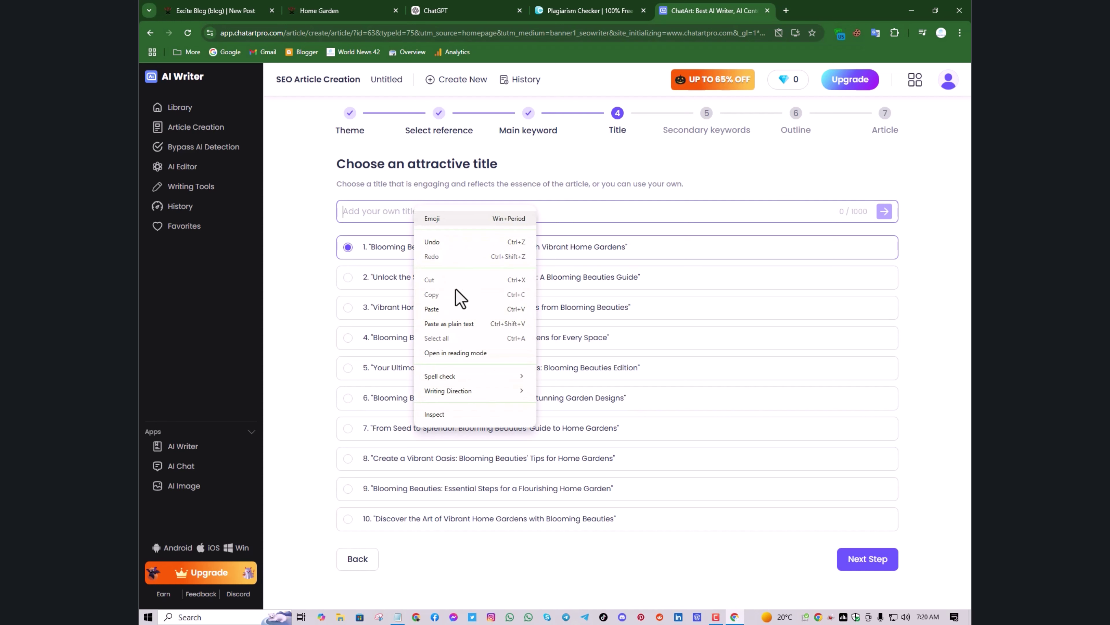
pyautogui.click(463, 324)
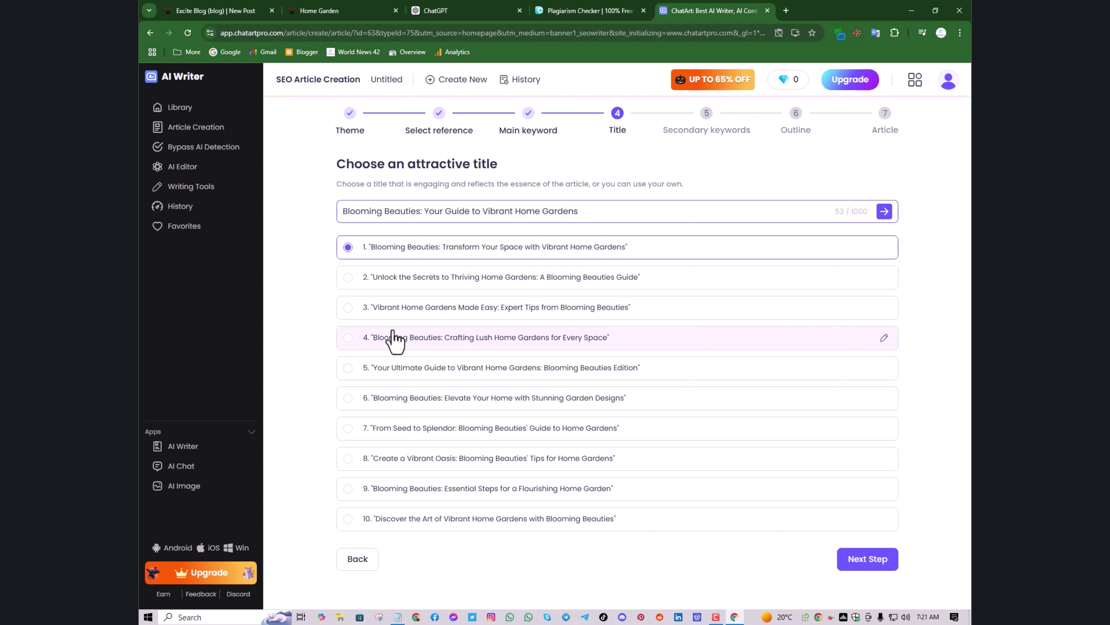
pyautogui.click(349, 339)
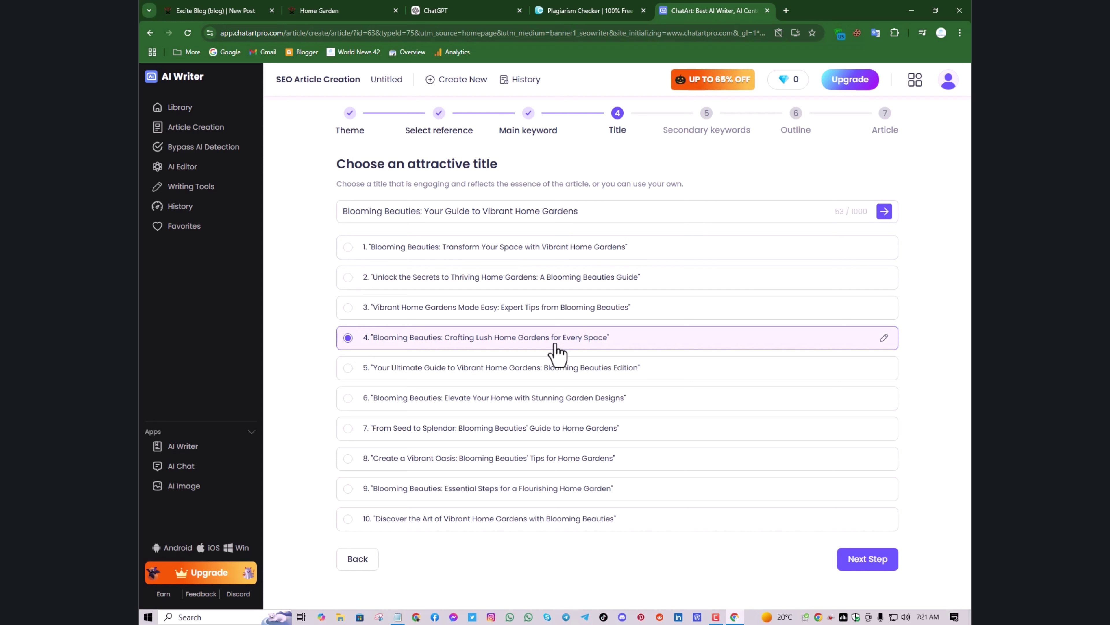
pyautogui.click(878, 563)
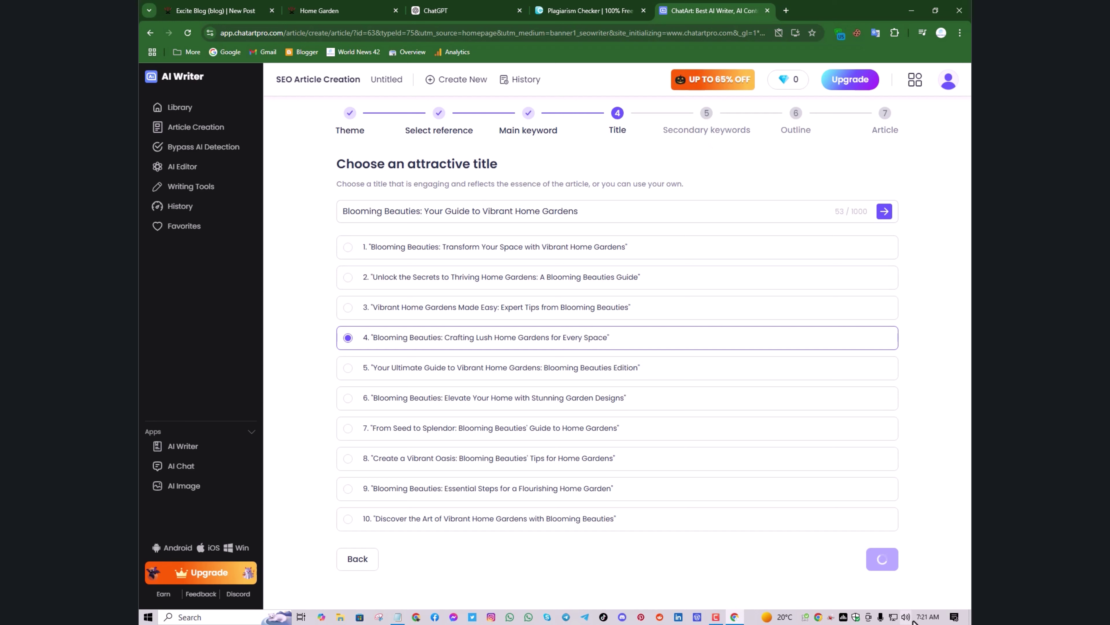
pyautogui.moveTo(922, 621)
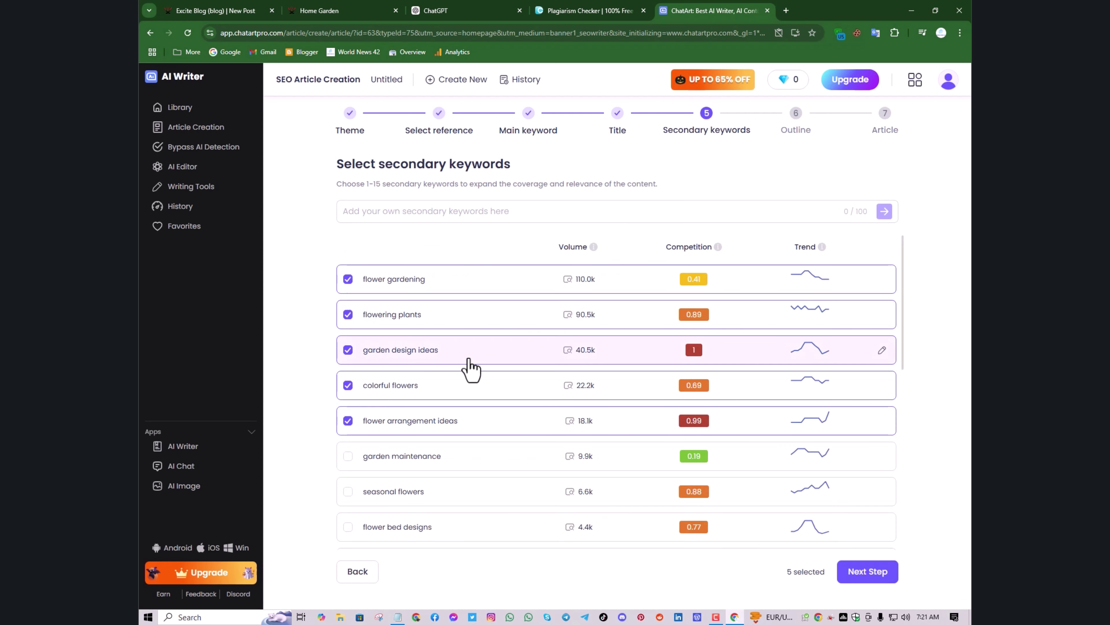
pyautogui.scroll(-2, 468, 367)
# Keep the five checked secondary keywords and generate the Blooming Beauties article from the outline
pyautogui.scroll(2, 398, 373)
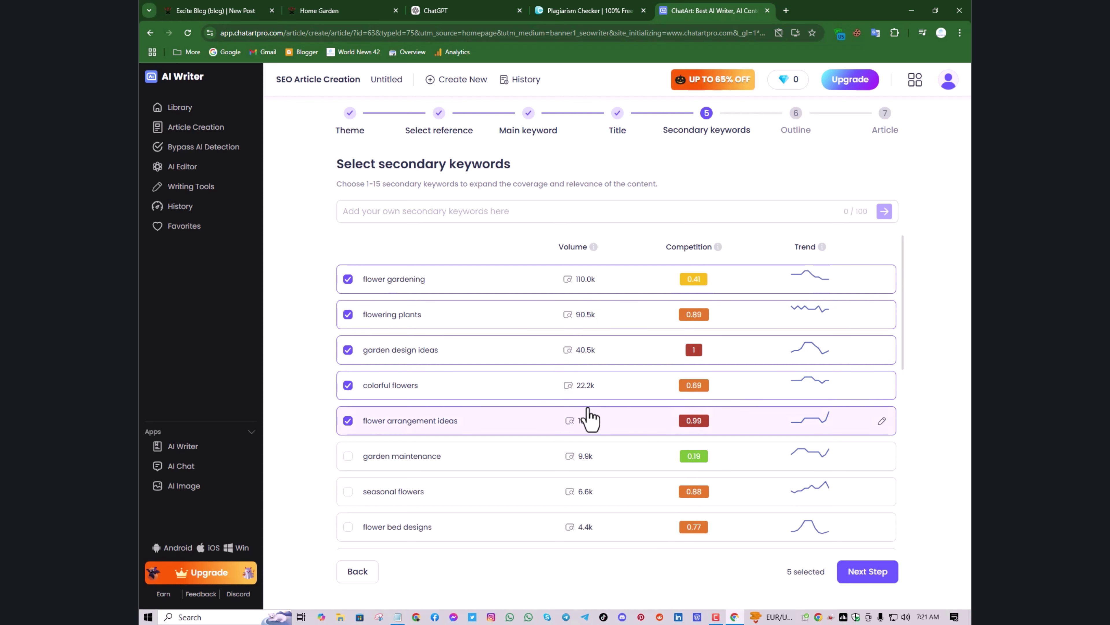
pyautogui.scroll(-10, 590, 418)
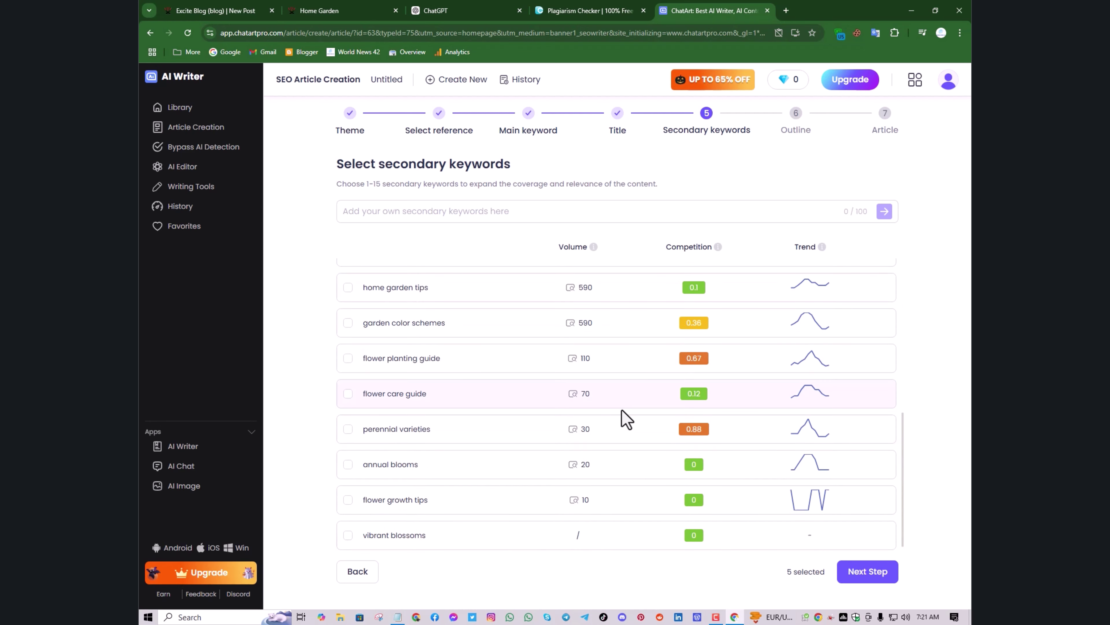
pyautogui.scroll(10, 634, 439)
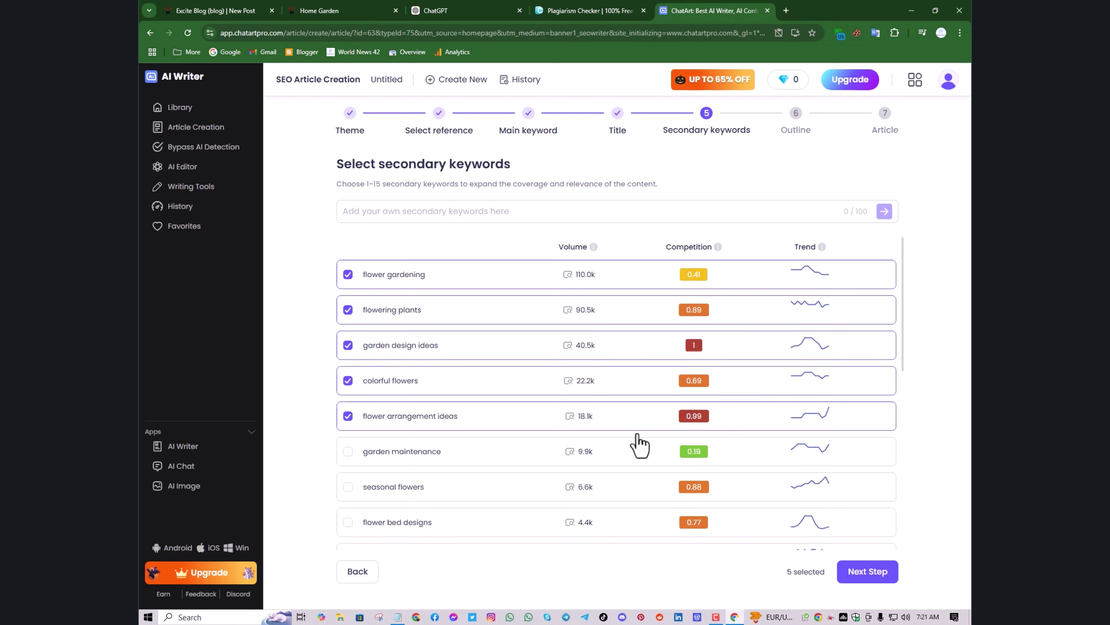
pyautogui.click(855, 571)
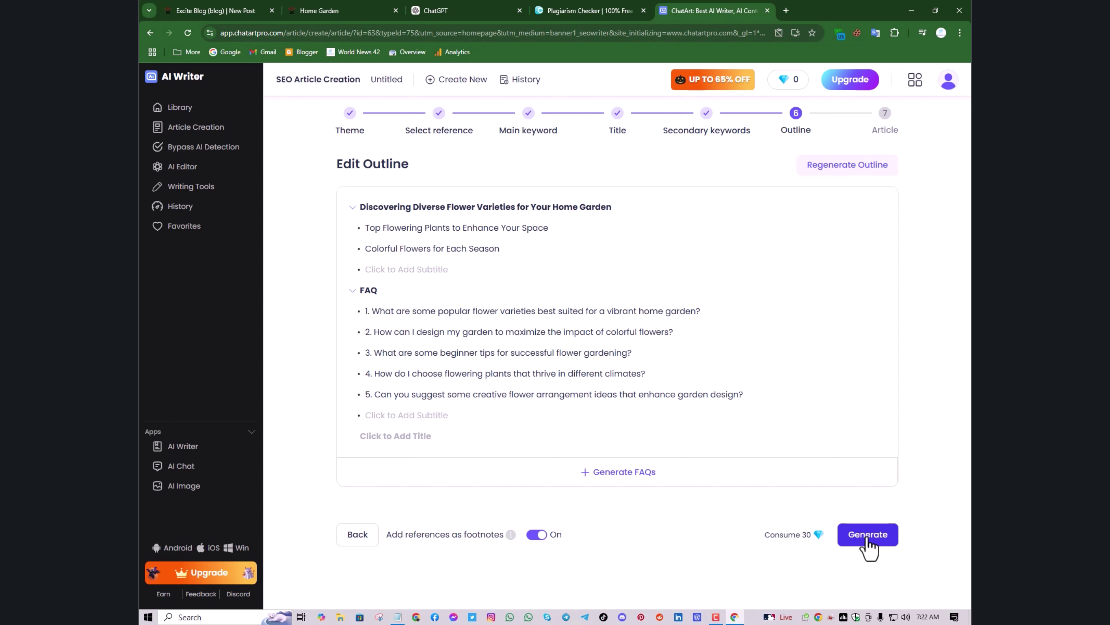
pyautogui.click(868, 540)
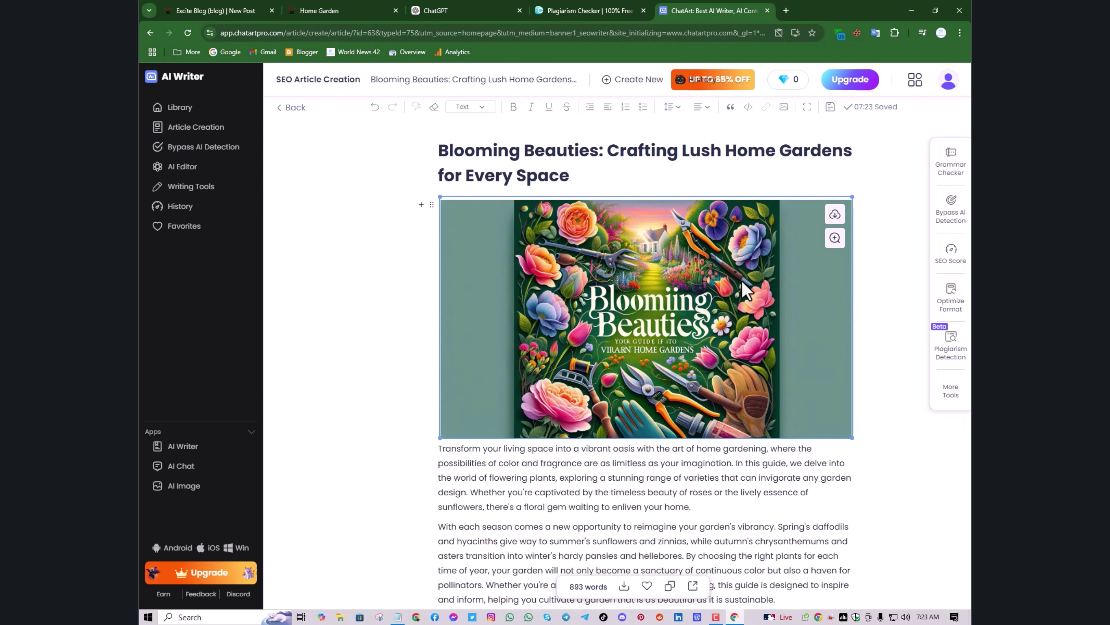
# Review the 893-word article down to its FAQ and References, then select and deselect the cover image
pyautogui.scroll(-10, 700, 385)
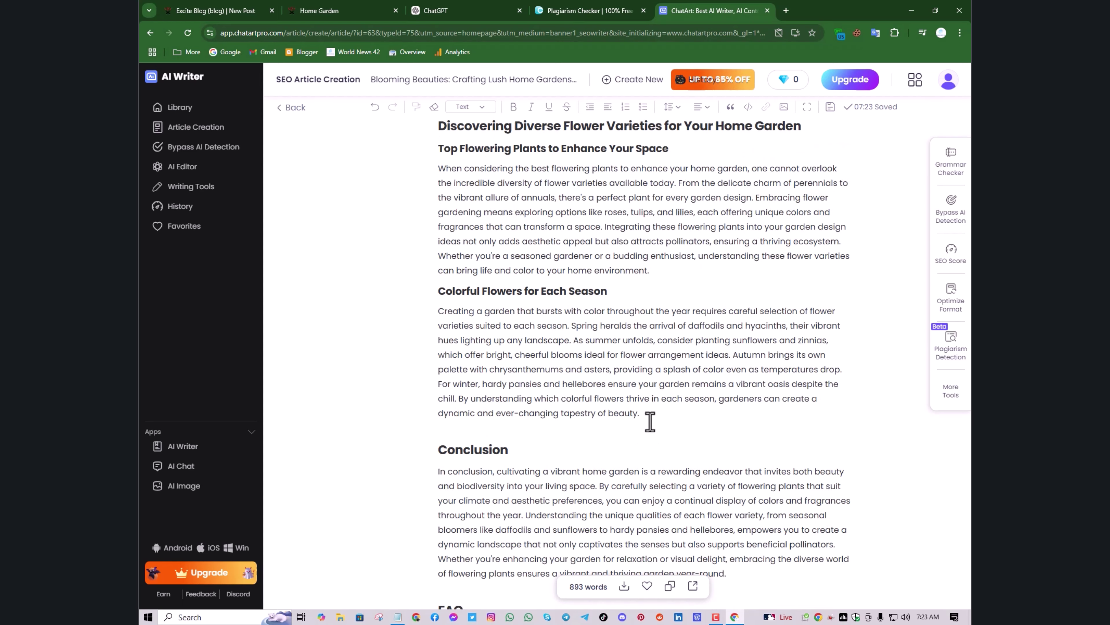
pyautogui.scroll(-13, 649, 420)
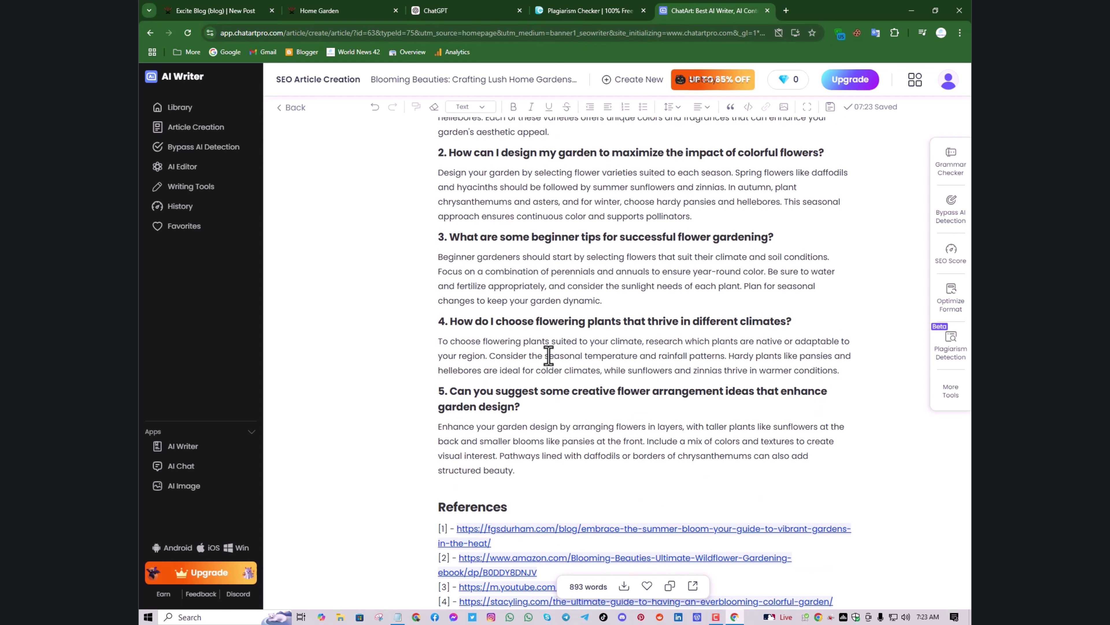
pyautogui.scroll(5, 548, 354)
pyautogui.scroll(-7, 460, 318)
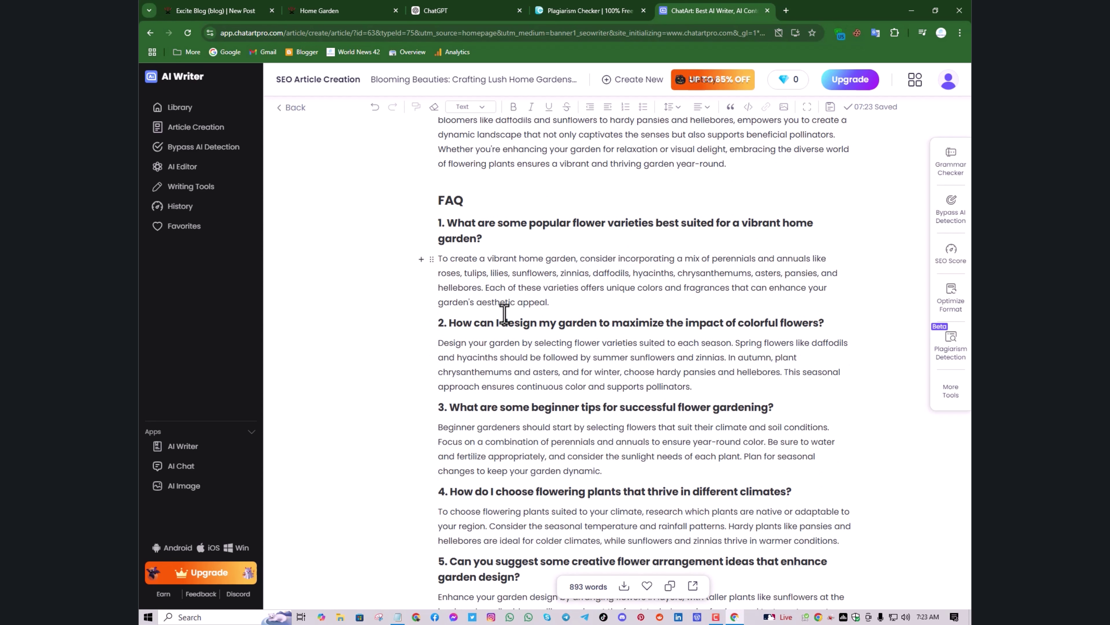
pyautogui.scroll(-1, 504, 314)
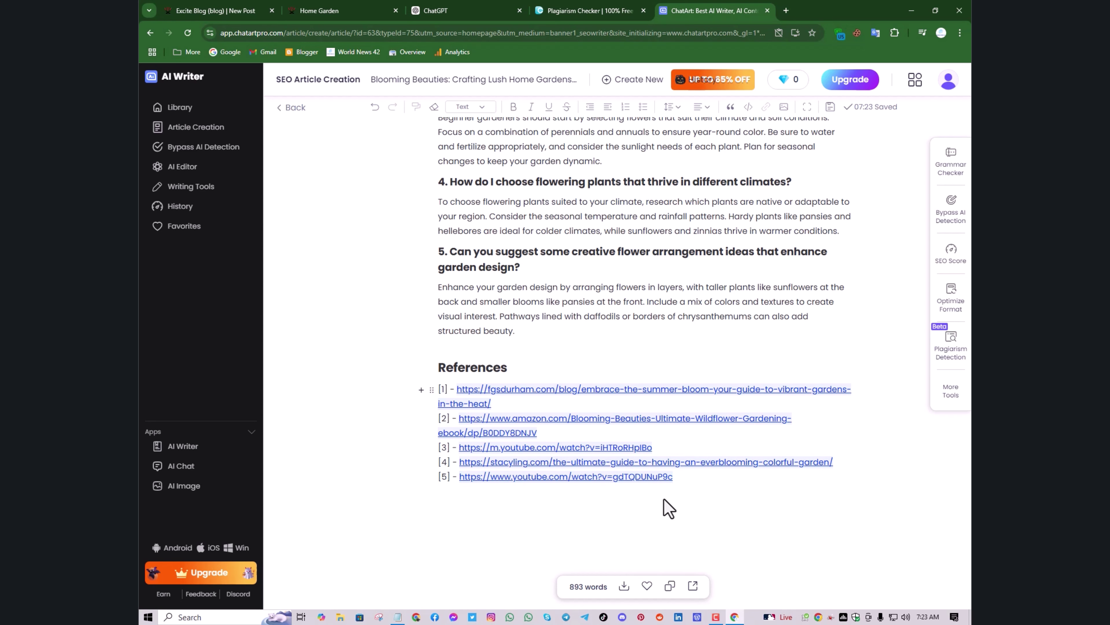
pyautogui.scroll(20, 646, 492)
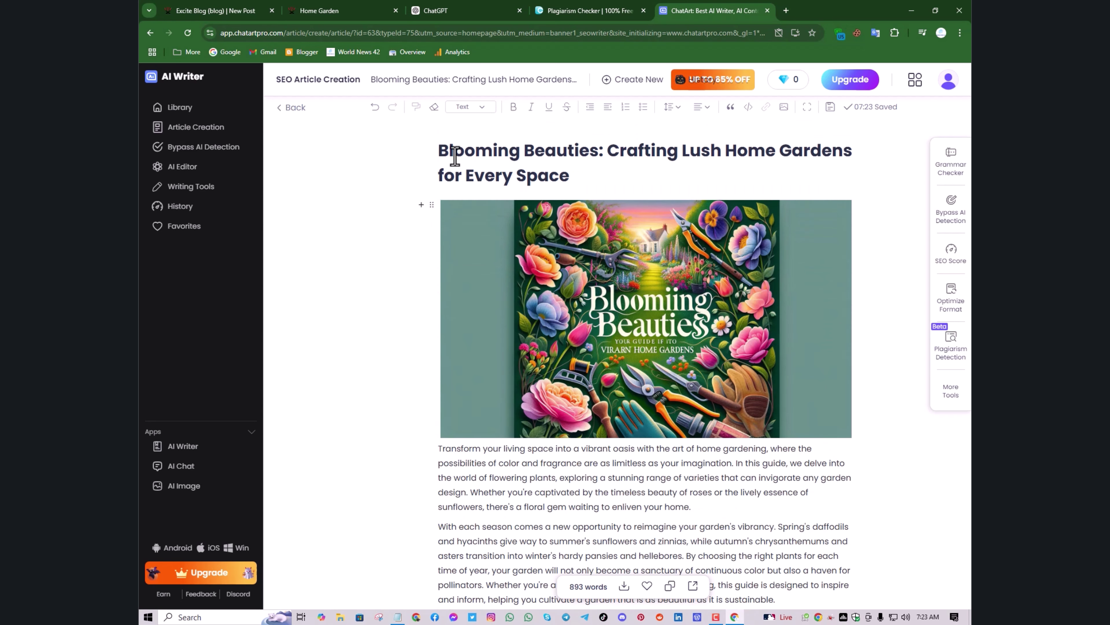
pyautogui.click(593, 365)
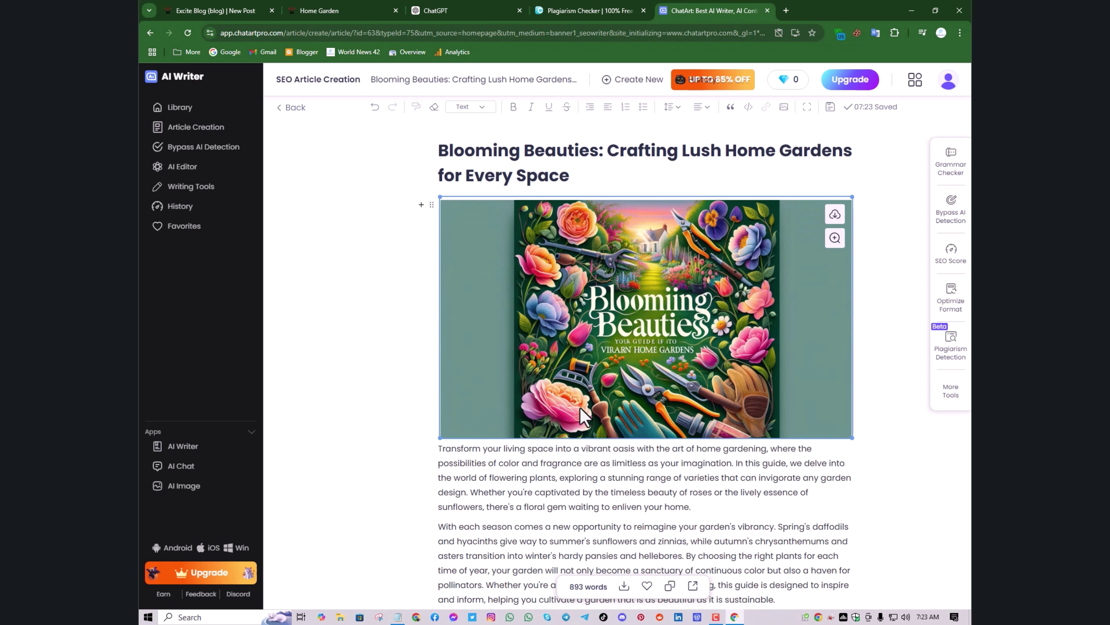
pyautogui.click(721, 562)
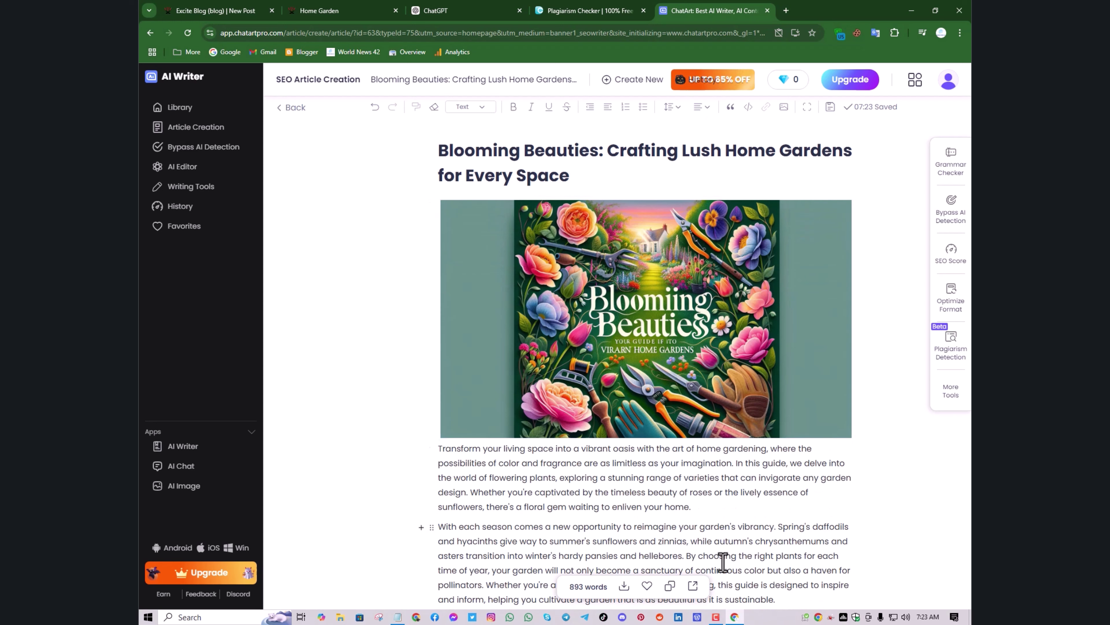
# Download the Blooming Beauties article as an HTML file and open it
pyautogui.click(625, 587)
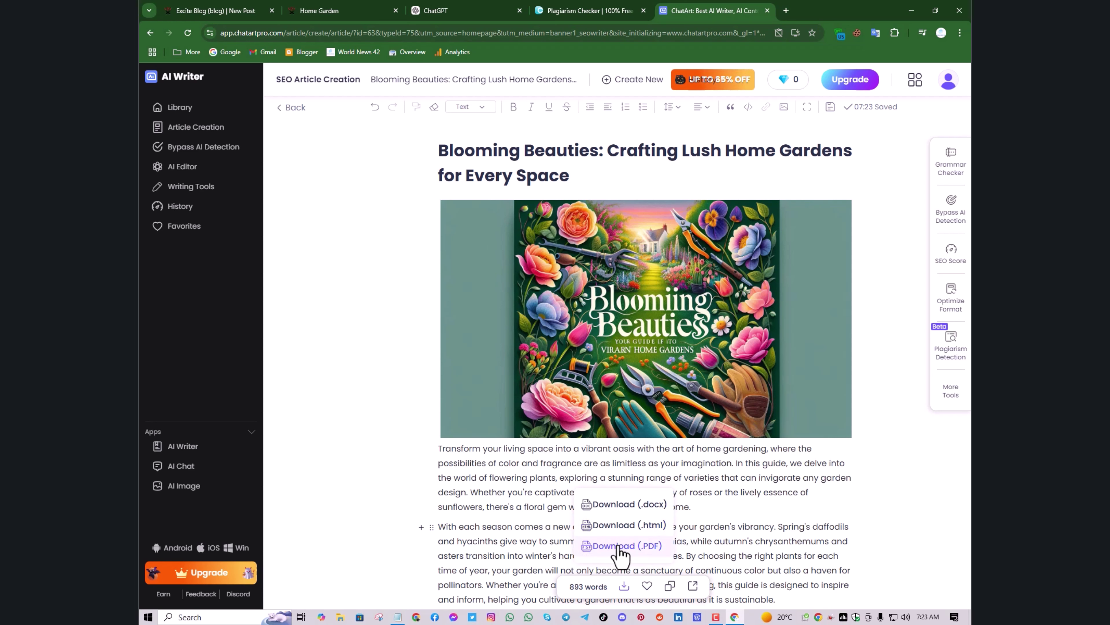
pyautogui.click(608, 527)
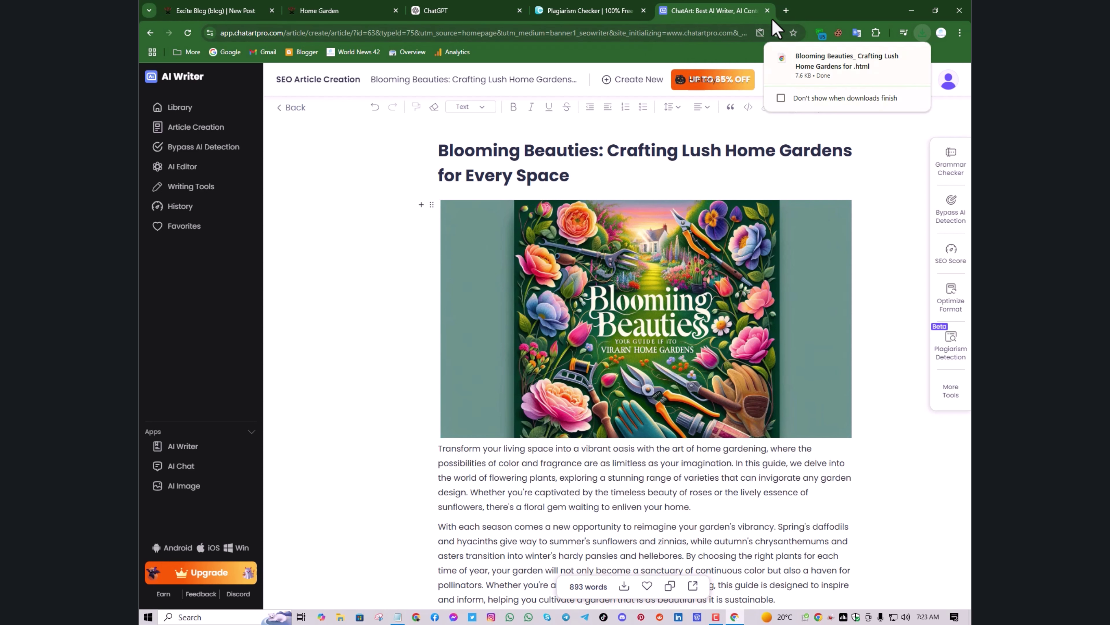
pyautogui.click(803, 61)
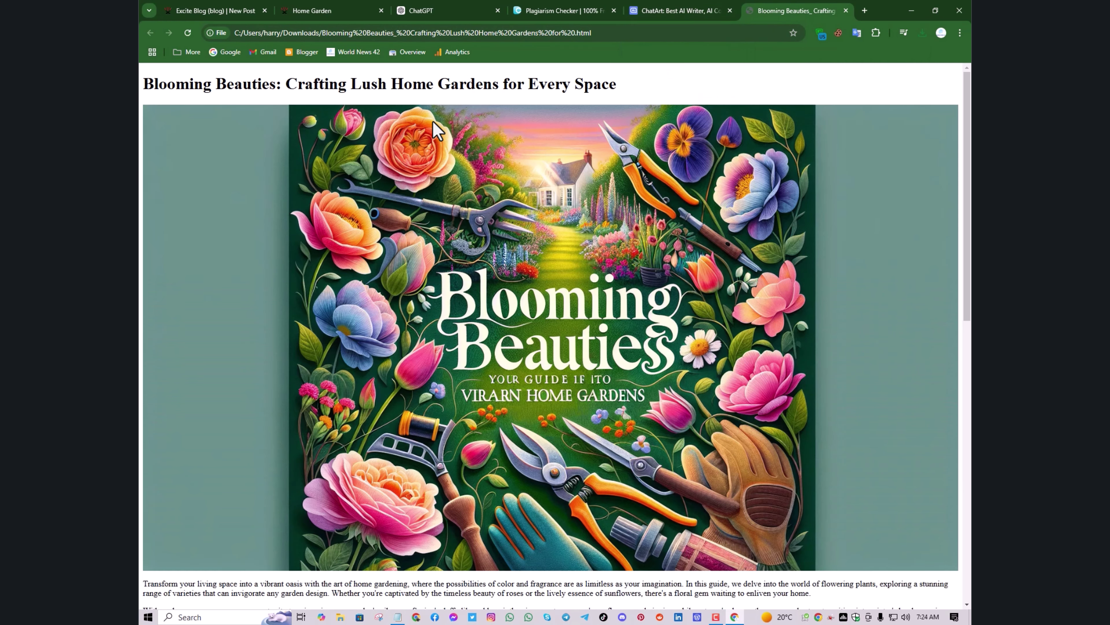
# Copy the heading 'Blooming Beauties: Crafting Lush Home Gardens for Every Space' and return to Excite Blog
pyautogui.scroll(-10, 378, 292)
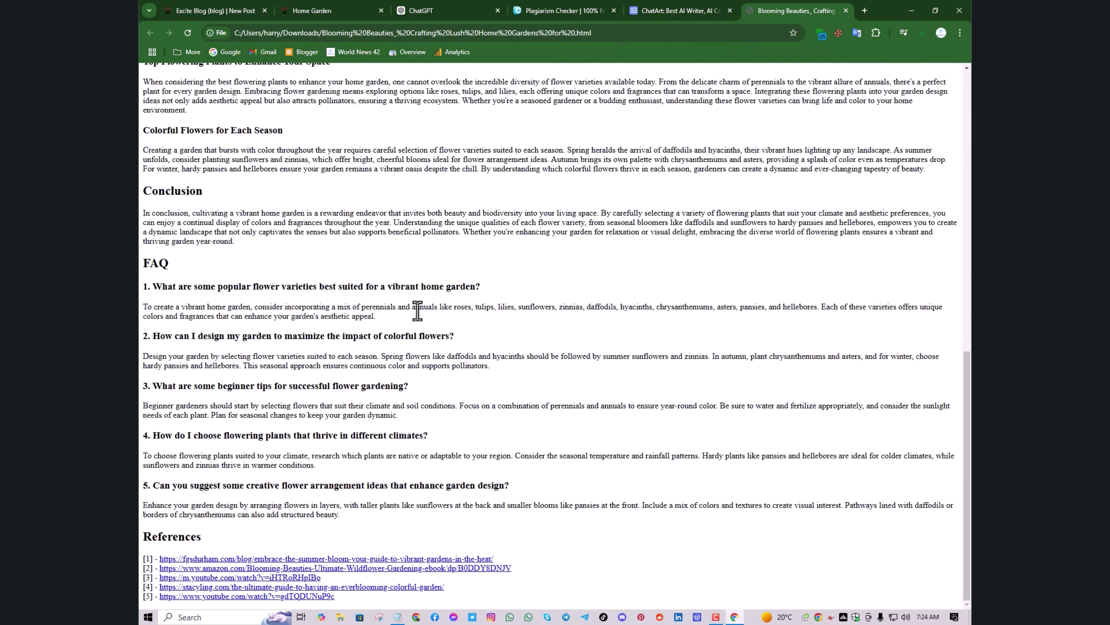
pyautogui.scroll(15, 416, 302)
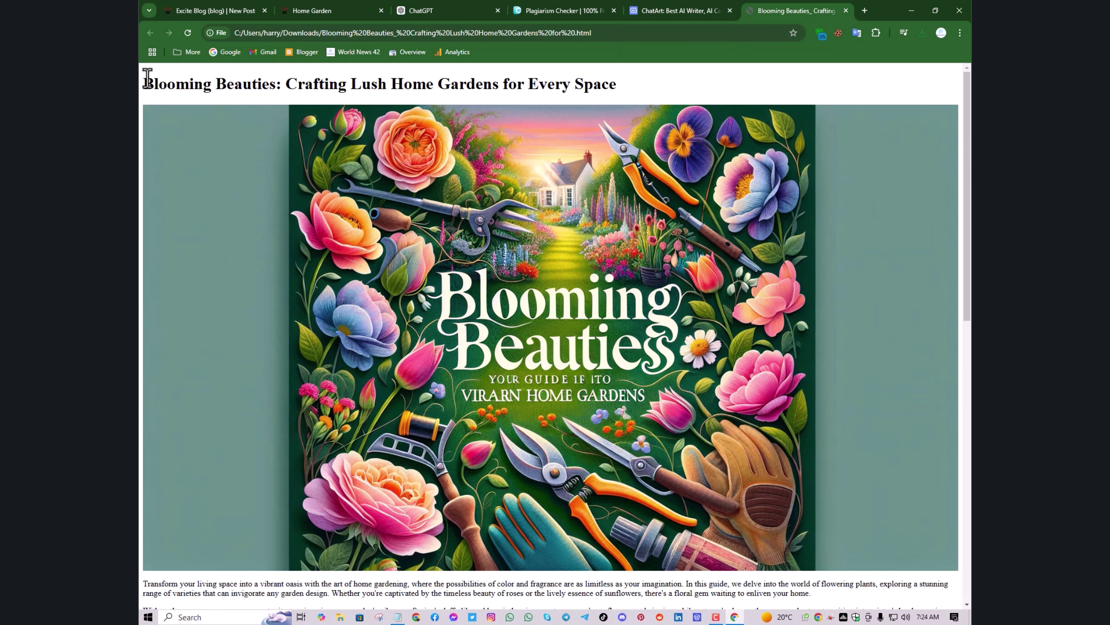
pyautogui.moveTo(156, 78); pyautogui.dragTo(616, 86)
pyautogui.rightClick(602, 83)
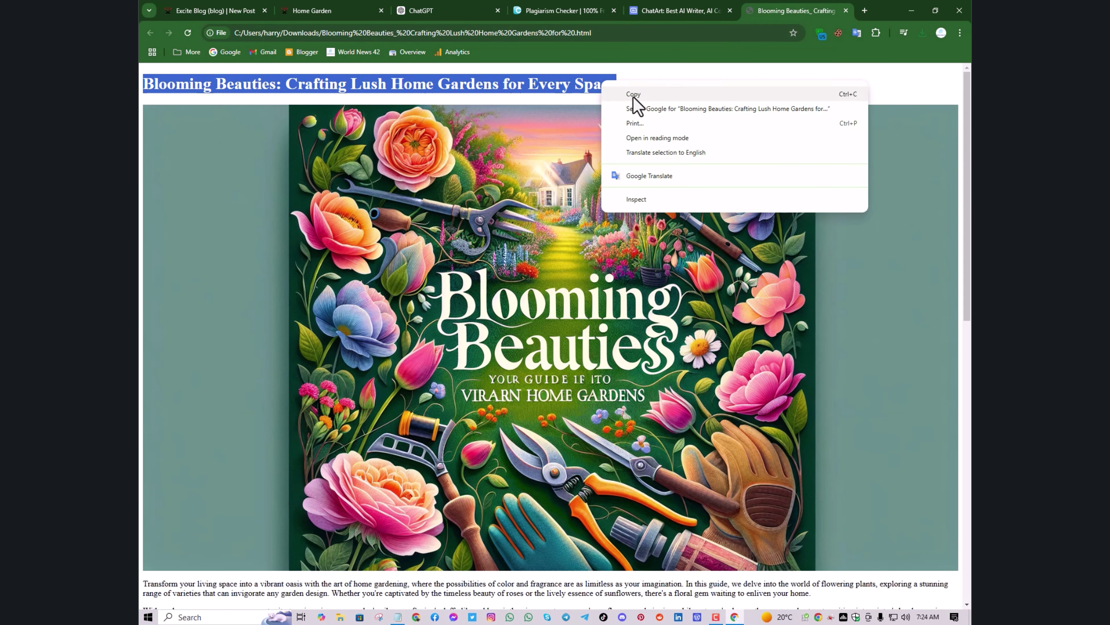
pyautogui.click(634, 95)
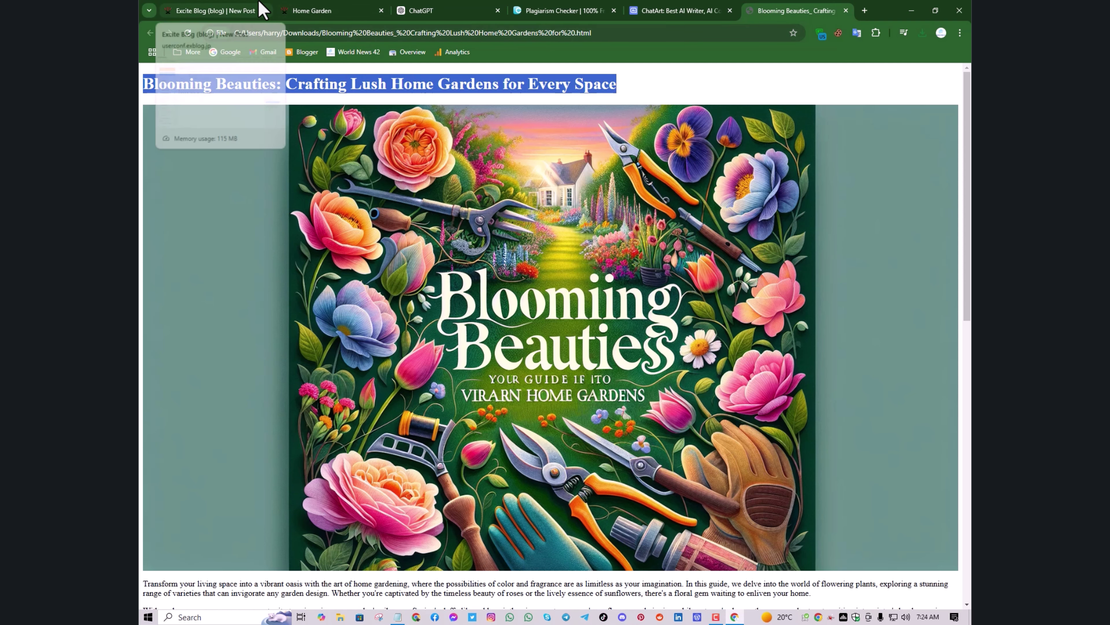
pyautogui.click(261, 9)
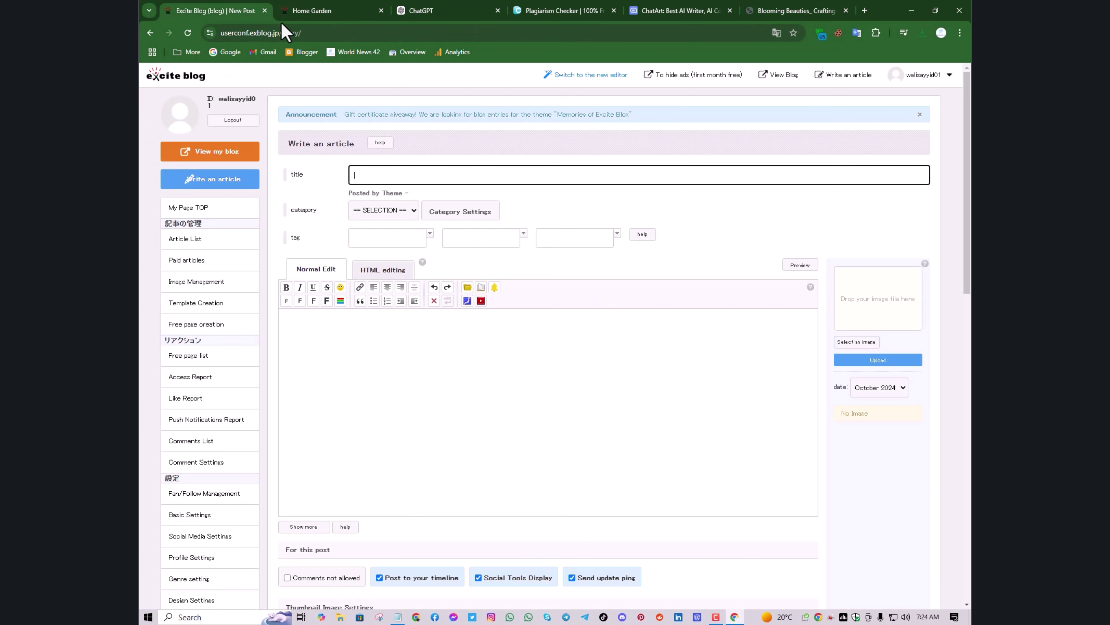
# Paste the copied Blooming Beauties heading into the post title field
pyautogui.click(364, 174)
pyautogui.rightClick(363, 175)
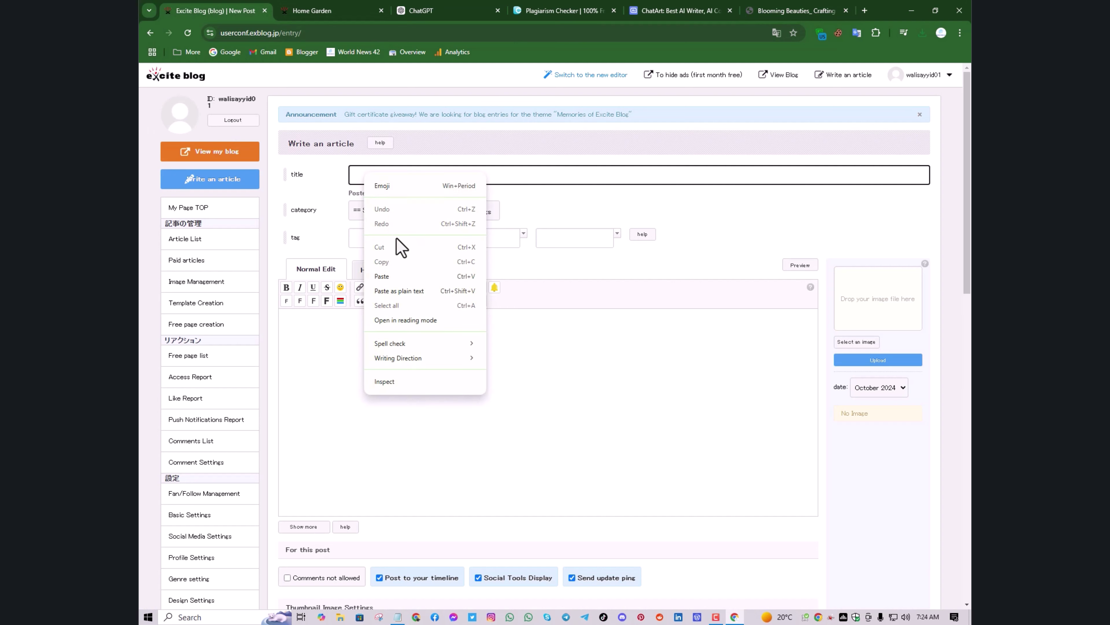
pyautogui.click(408, 279)
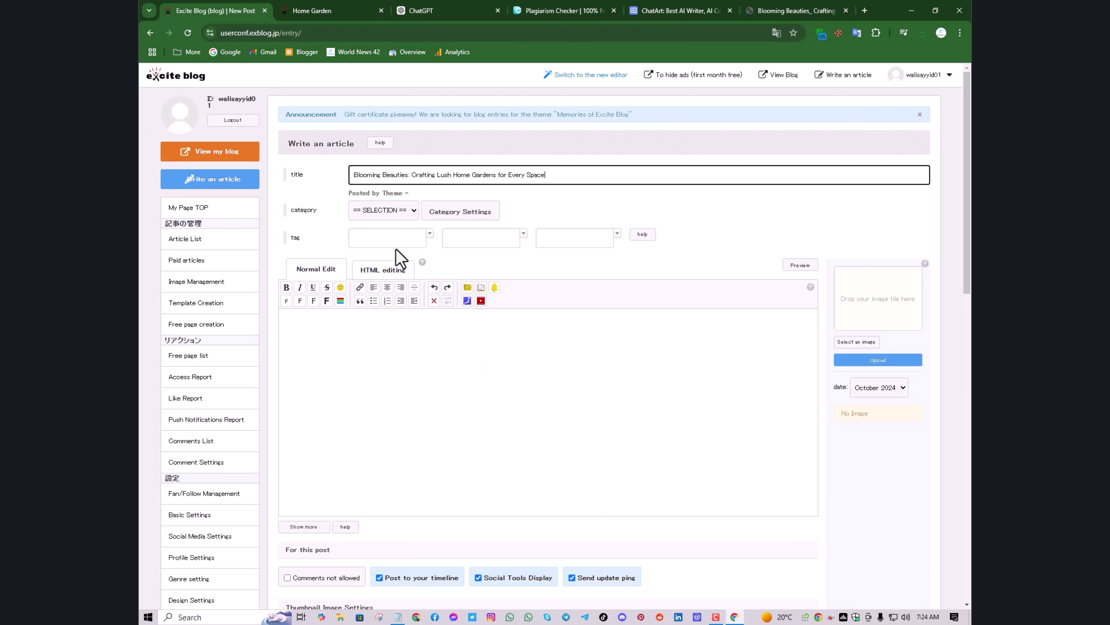
# Create a new 'Garden & Home' category and assign it to the post
pyautogui.click(401, 214)
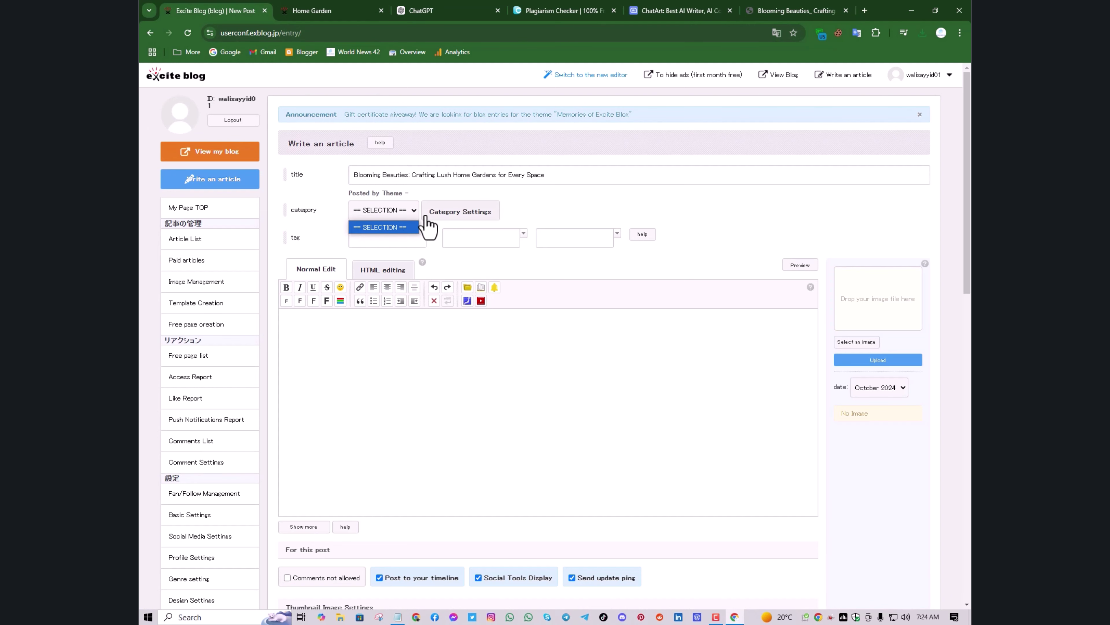
pyautogui.click(439, 220)
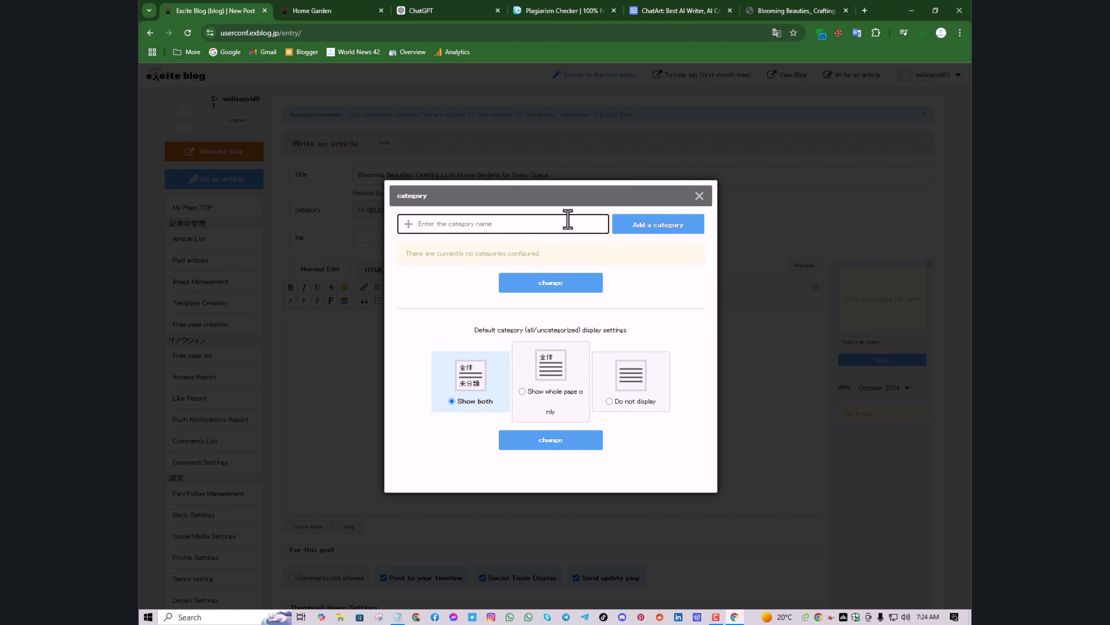
pyautogui.write('Garden & Home')
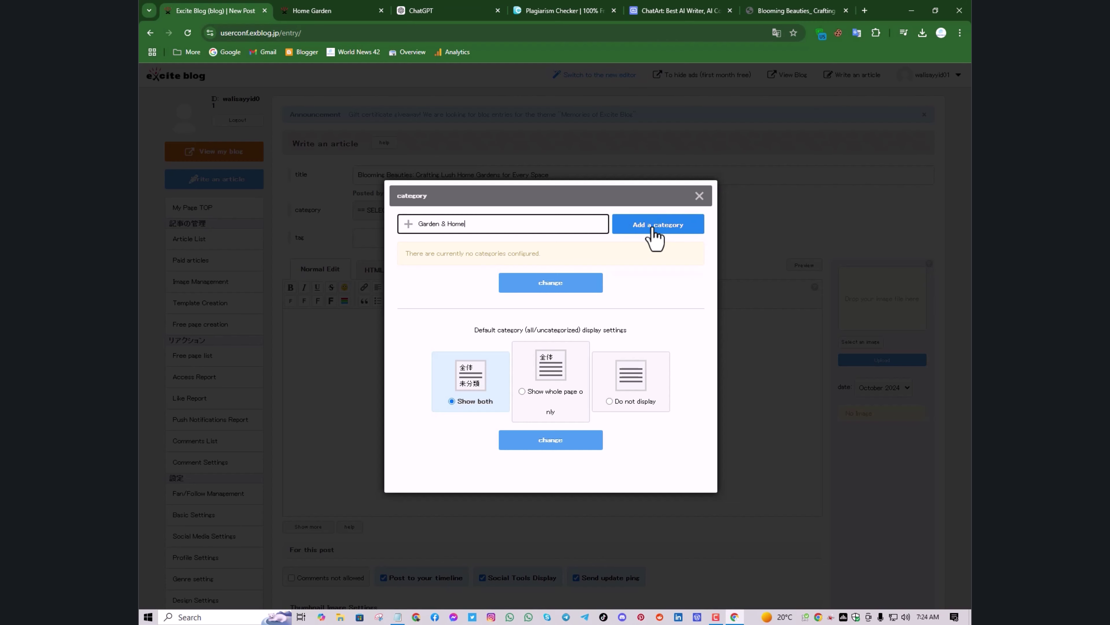
pyautogui.click(655, 239)
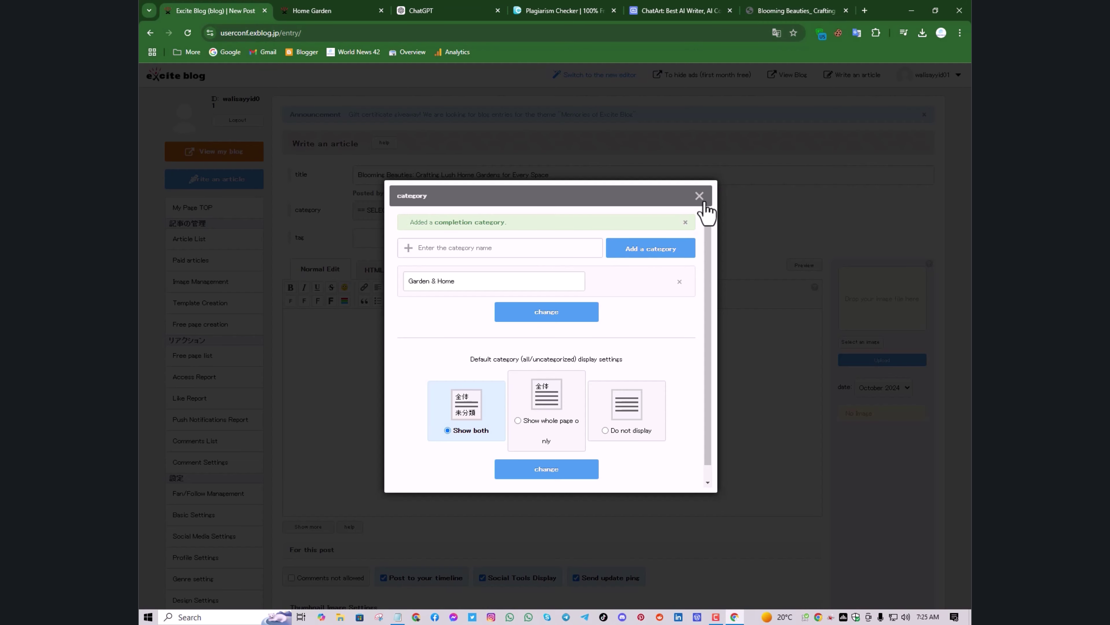
pyautogui.click(699, 196)
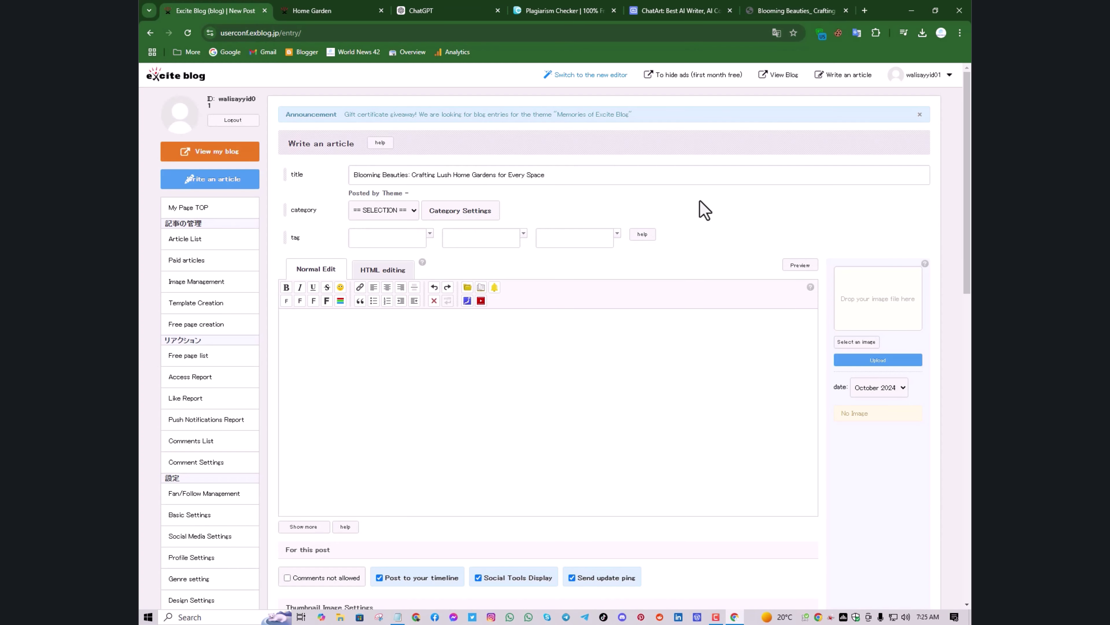
pyautogui.click(404, 212)
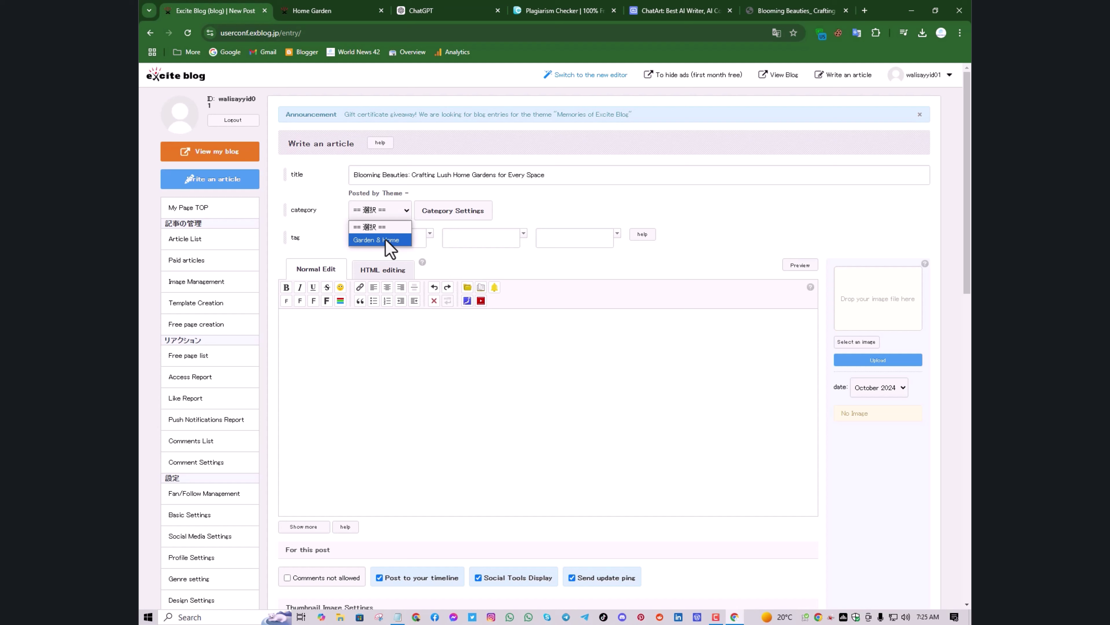
pyautogui.click(385, 240)
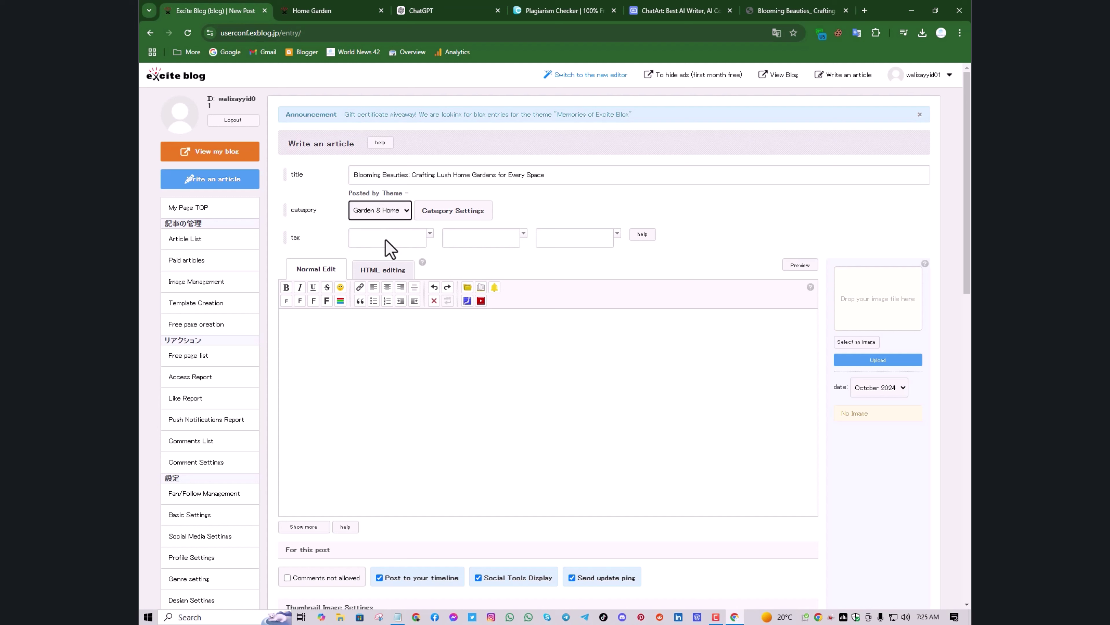
pyautogui.click(381, 240)
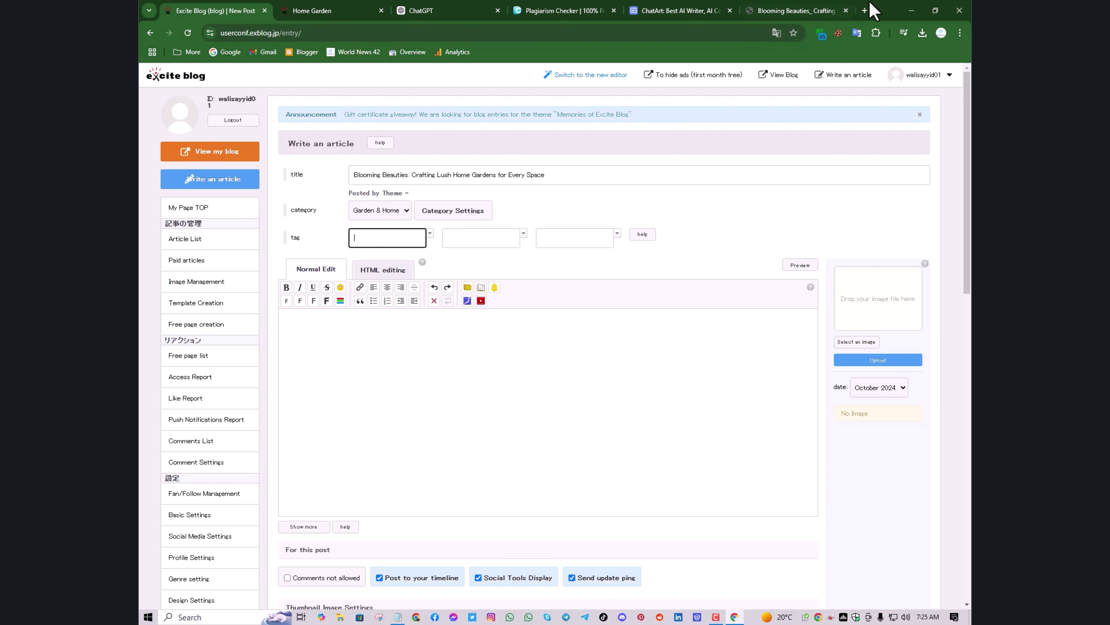
# Search Google for 'tags generator' in a new tab
pyautogui.click(864, 11)
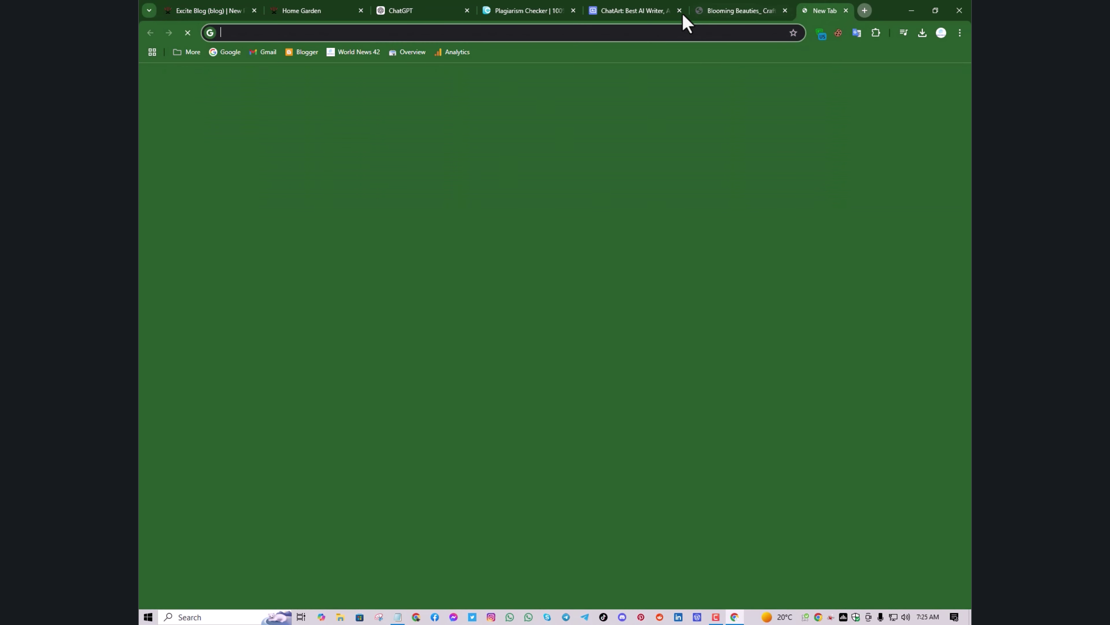
pyautogui.click(225, 52)
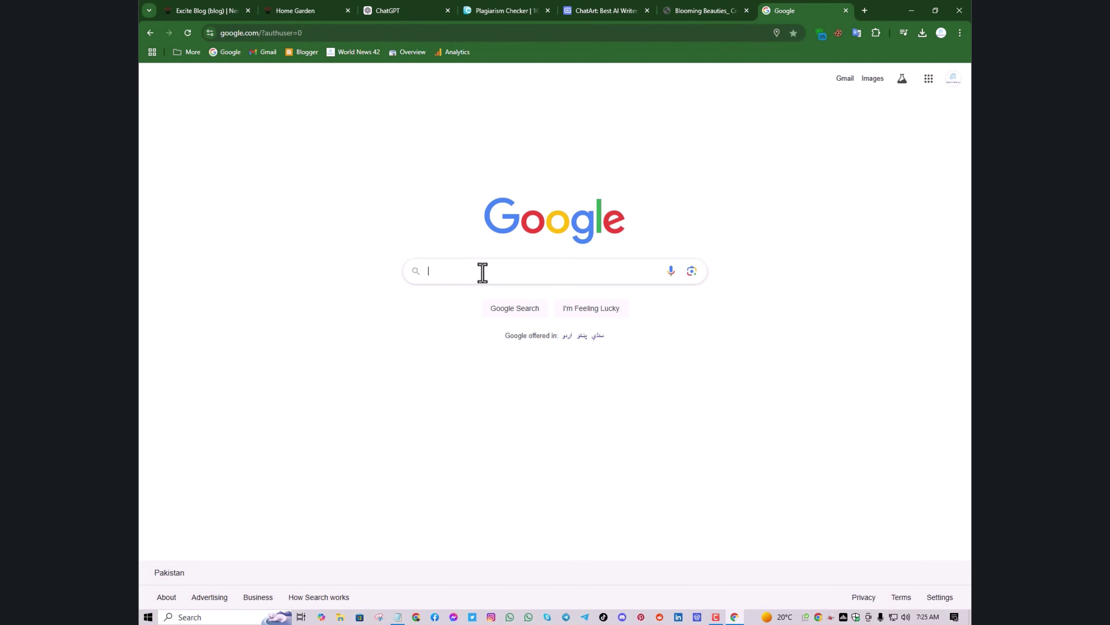
pyautogui.click(484, 271)
pyautogui.write('T')
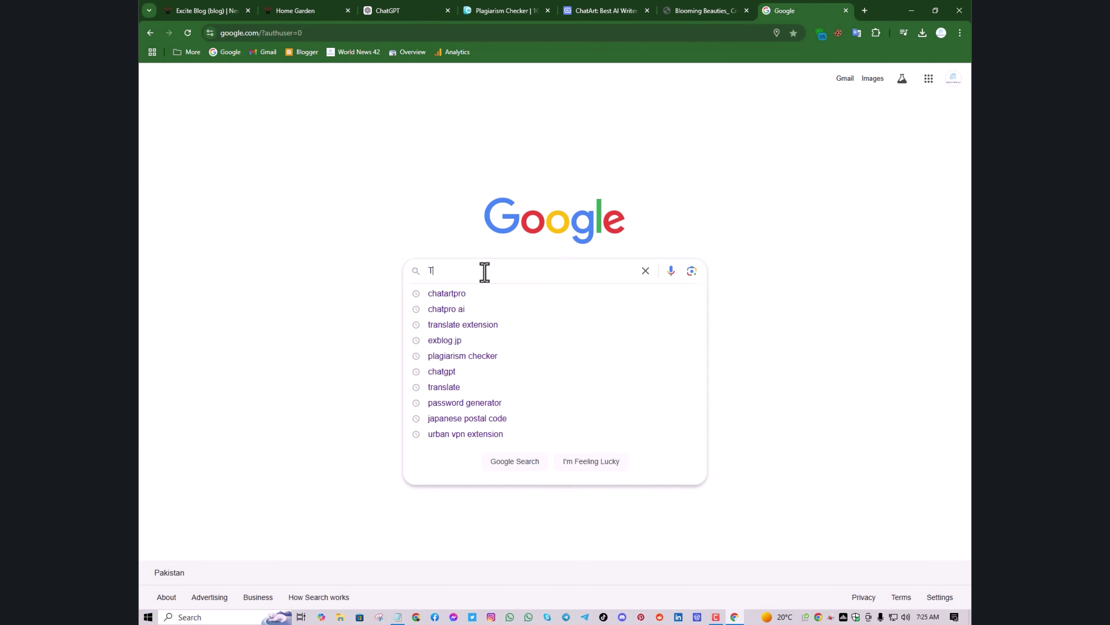
pyautogui.write('ags')
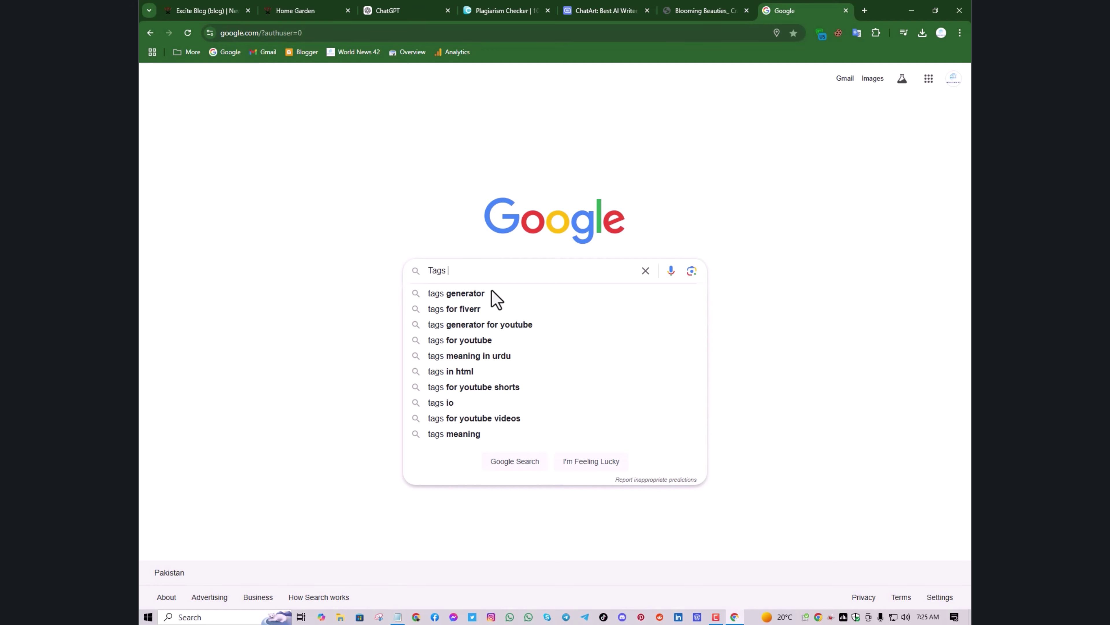
pyautogui.click(500, 294)
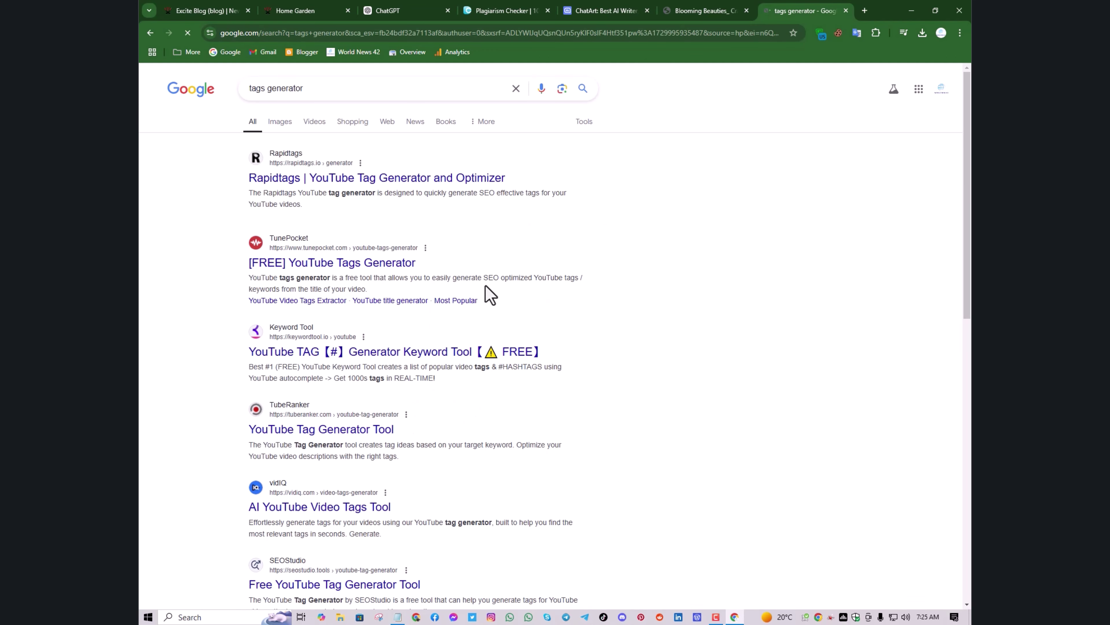
pyautogui.scroll(-4, 366, 323)
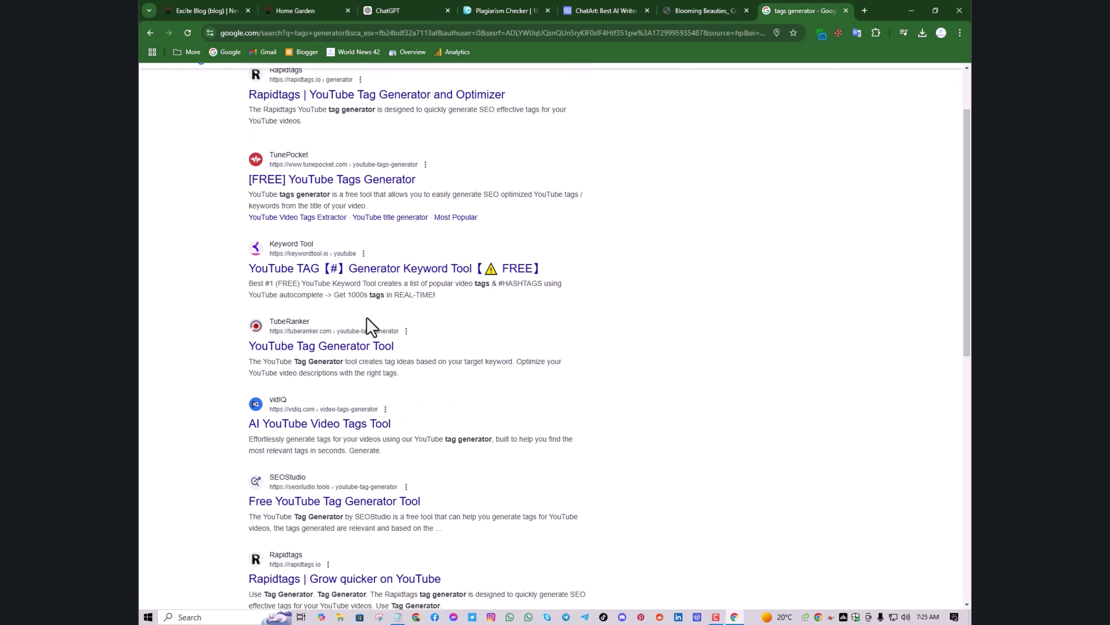
pyautogui.scroll(4, 338, 232)
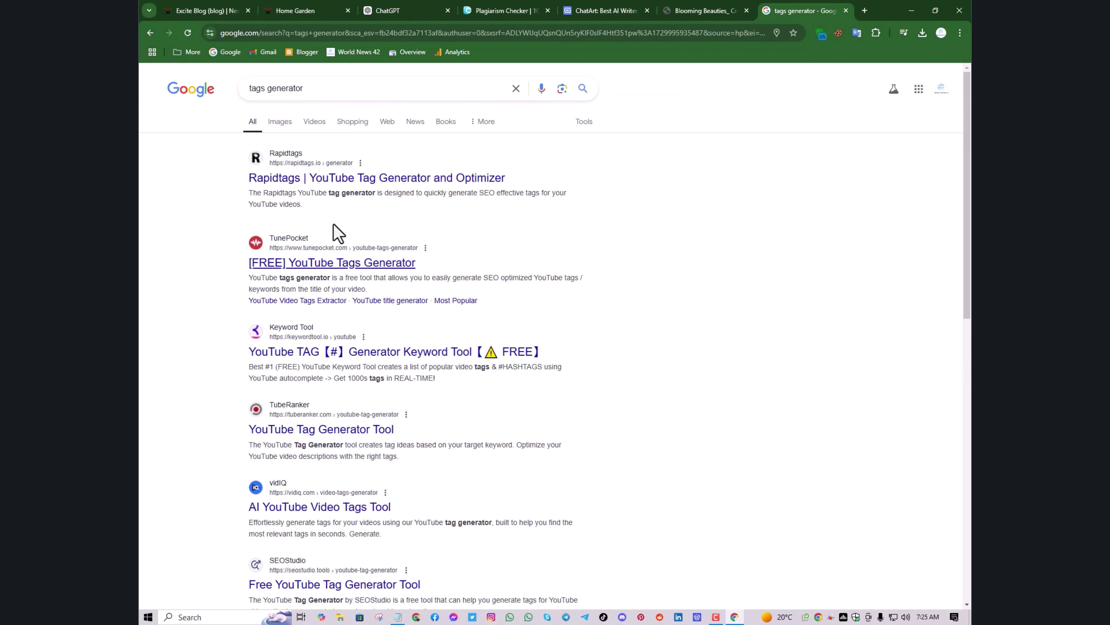
# Generate Rapidtags tag ideas for 'Home' and go back to the Excite Blog post
pyautogui.click(303, 184)
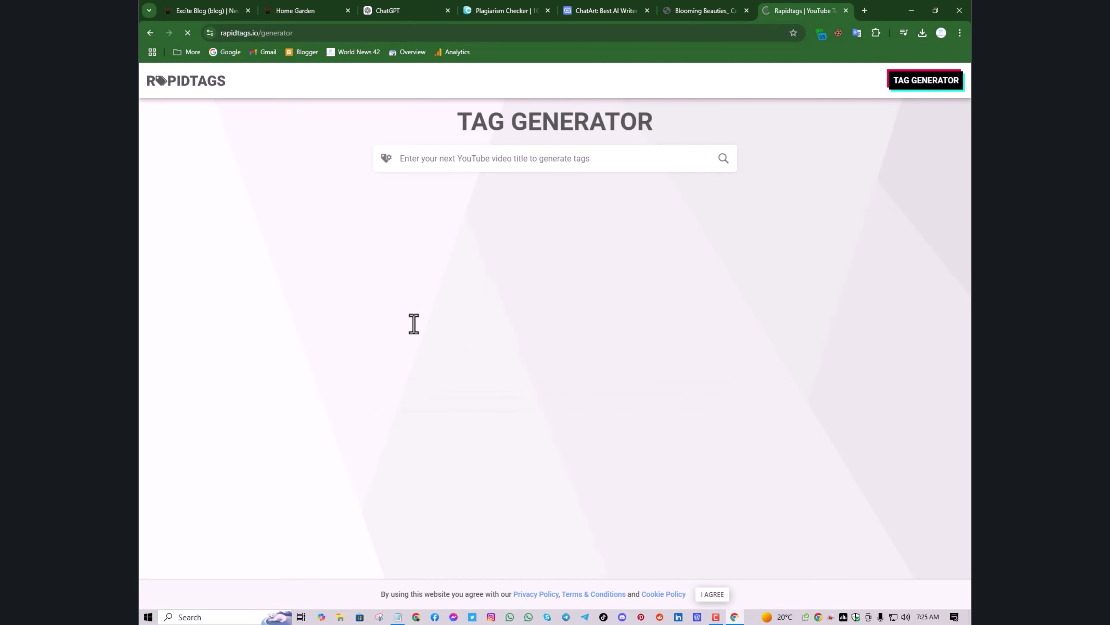
pyautogui.write('Home')
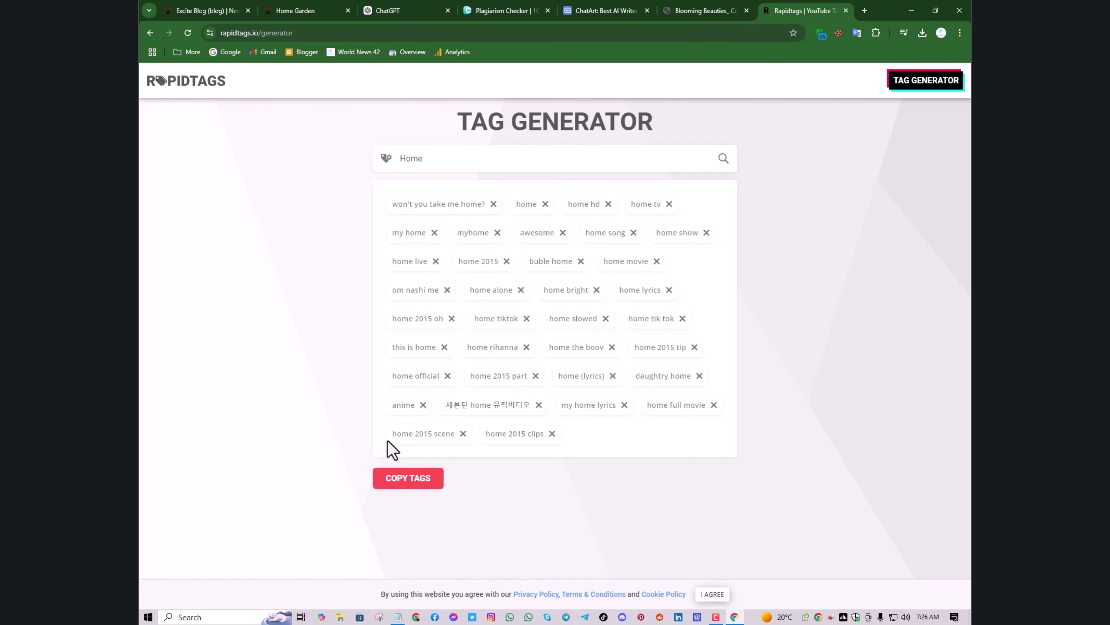
pyautogui.click(299, 9)
pyautogui.click(224, 11)
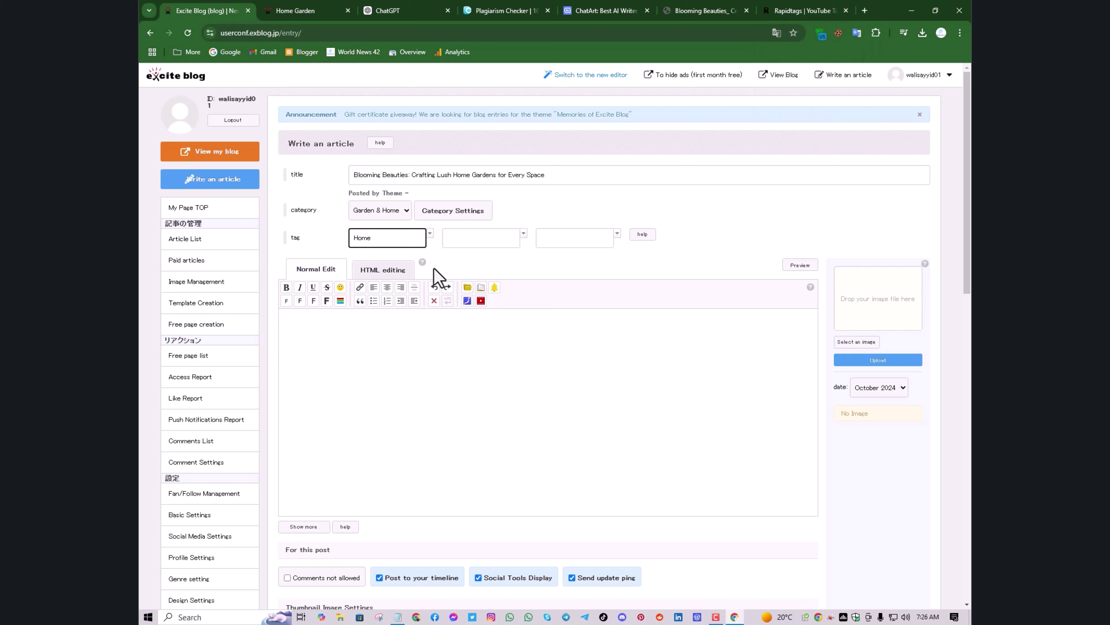
# Add 'Gardening' and 'My Home Garden' as the post's second and third tags
pyautogui.click(448, 248)
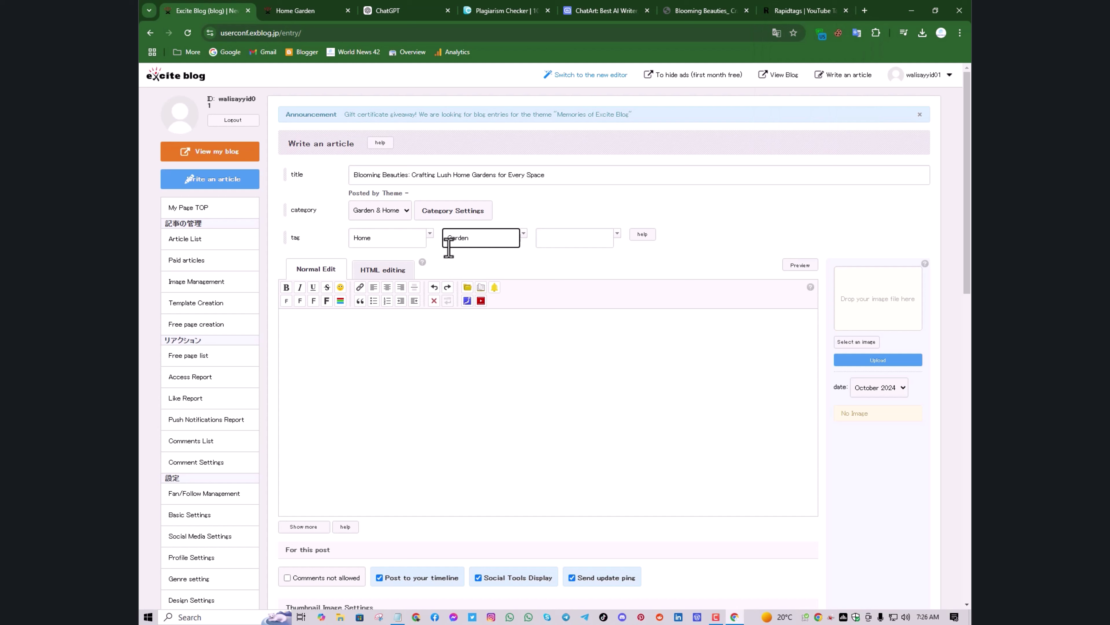
pyautogui.write('Gardening')
pyautogui.click(591, 234)
pyautogui.click(591, 236)
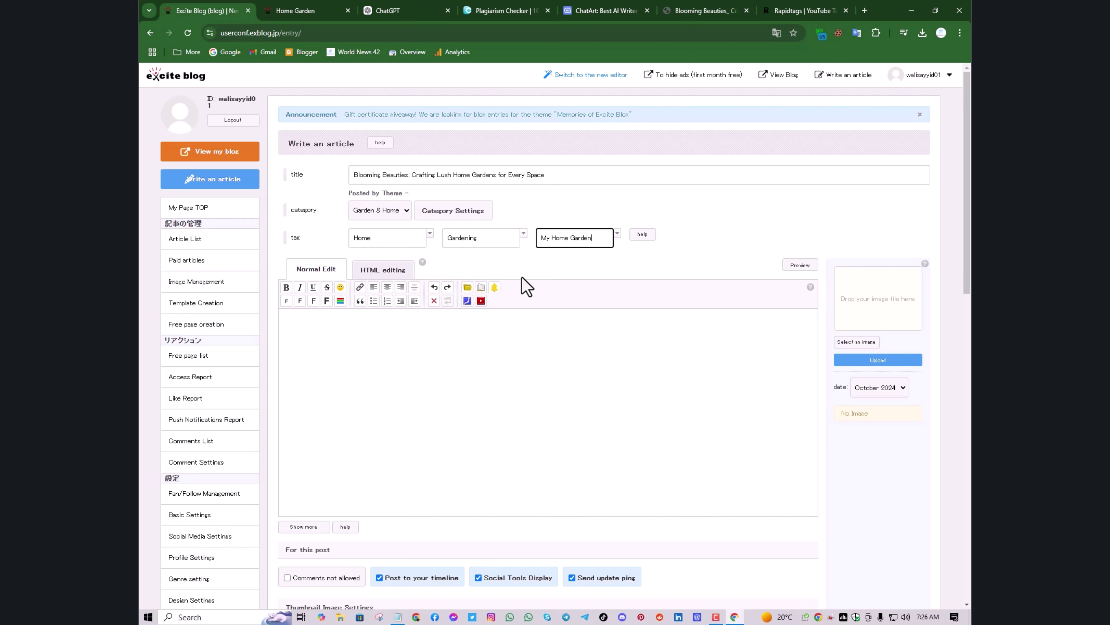
pyautogui.scroll(-4, 523, 280)
pyautogui.scroll(1, 523, 280)
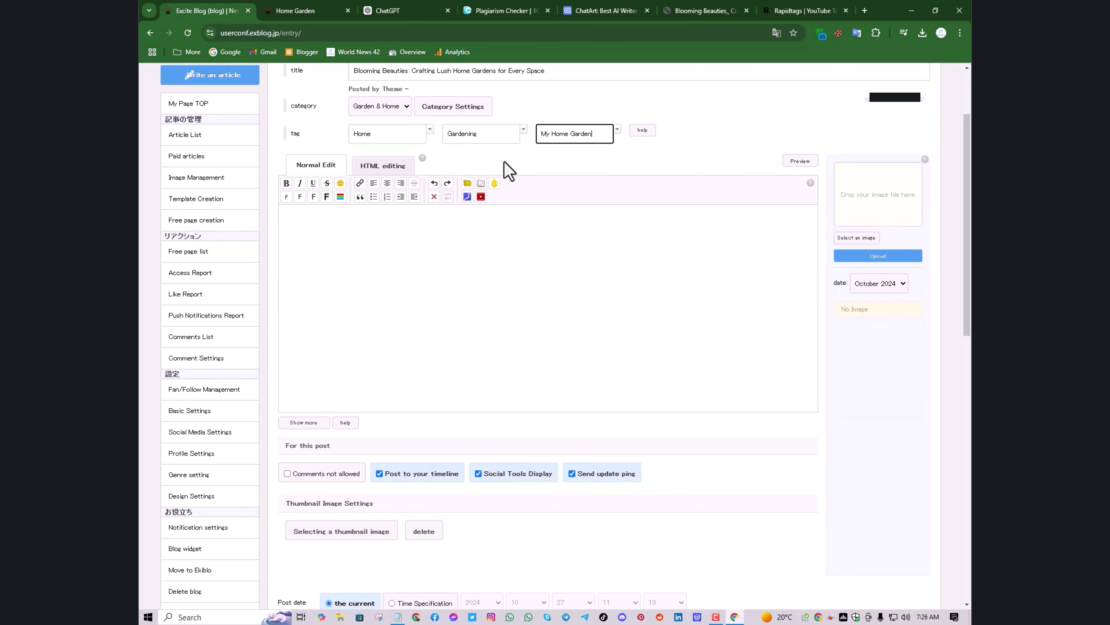
pyautogui.click(505, 151)
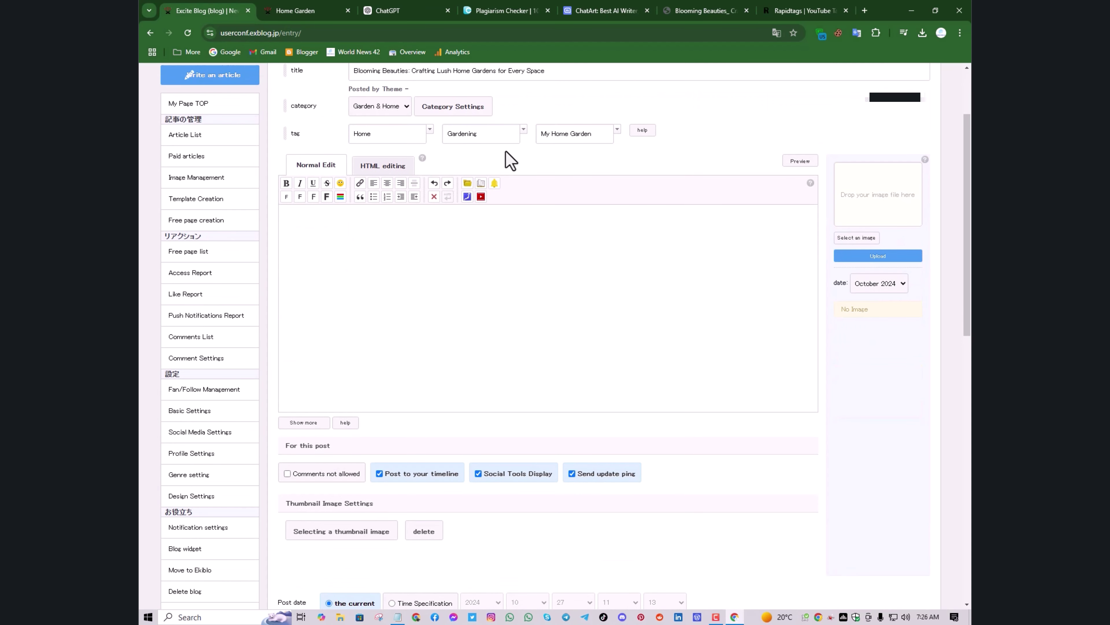
pyautogui.click(326, 248)
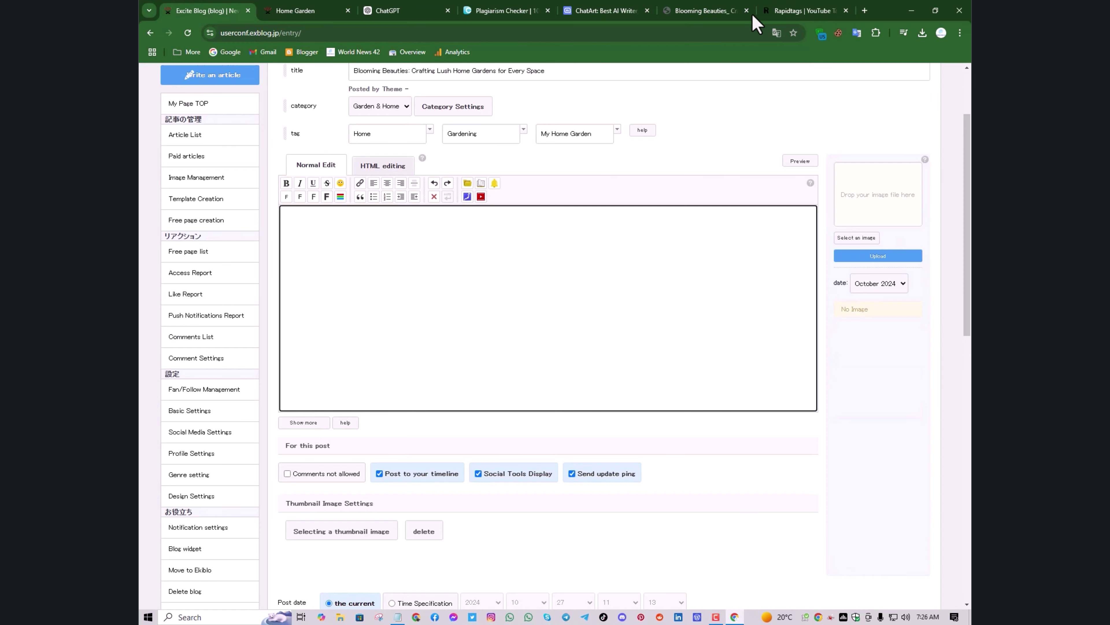
# Move the Blooming Beauties article into its own window and select it from heading through FAQ
pyautogui.click(721, 13)
pyautogui.moveTo(721, 17); pyautogui.dragTo(280, 26)
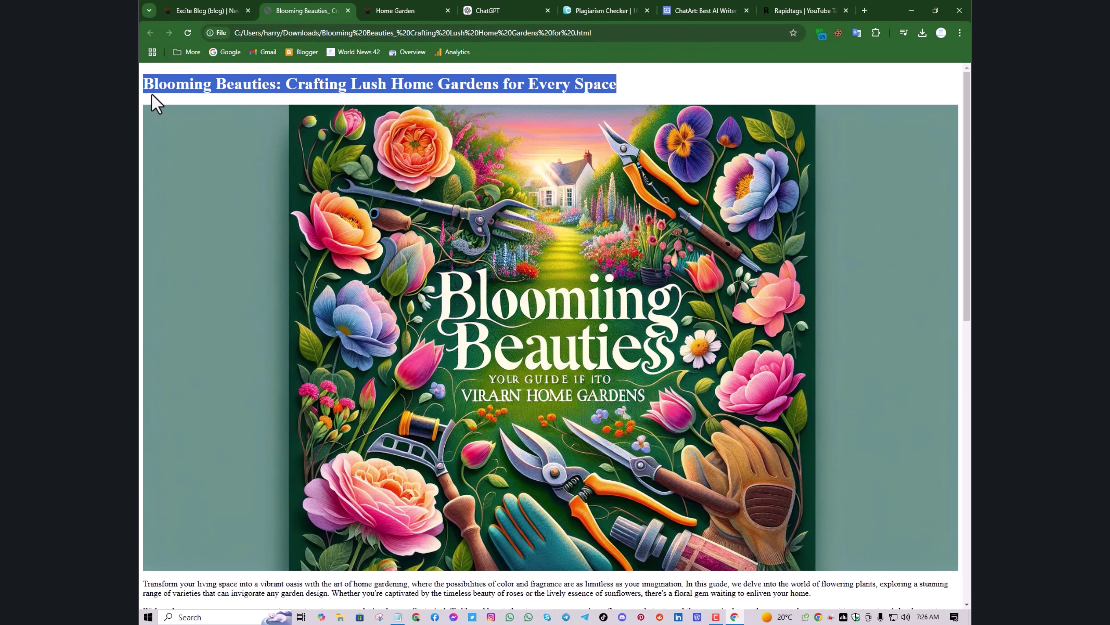
pyautogui.click(146, 84)
pyautogui.tripleClick(145, 84)
pyautogui.moveTo(534, 568); pyautogui.dragTo(613, 610)
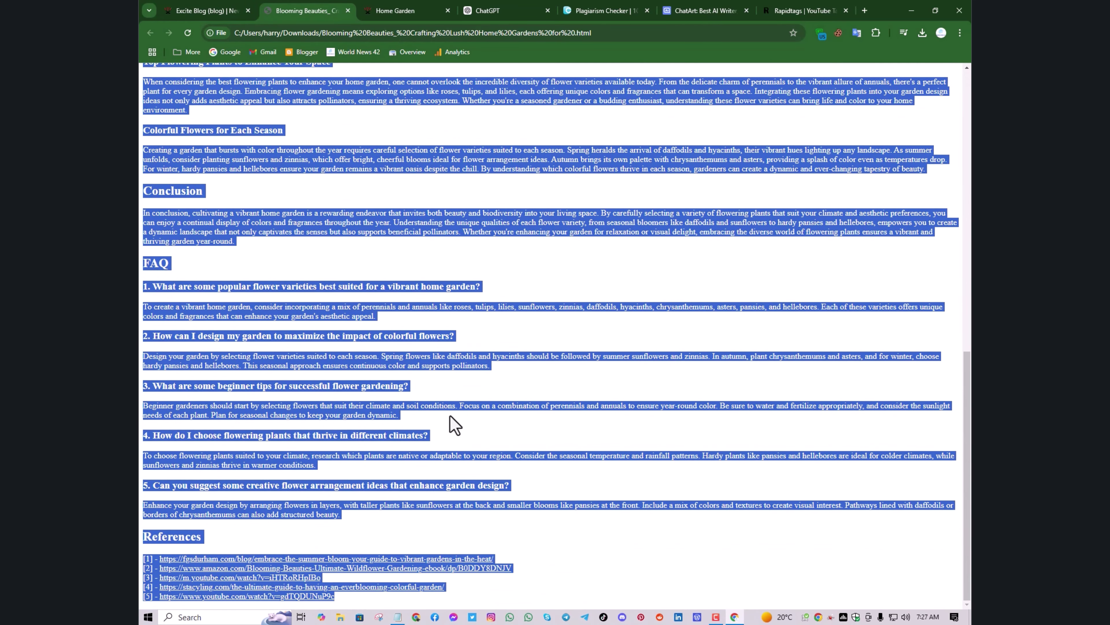
# Close an accidental Google search of the selection and return to the Excite Blog editor
pyautogui.rightClick(354, 310)
pyautogui.click(399, 330)
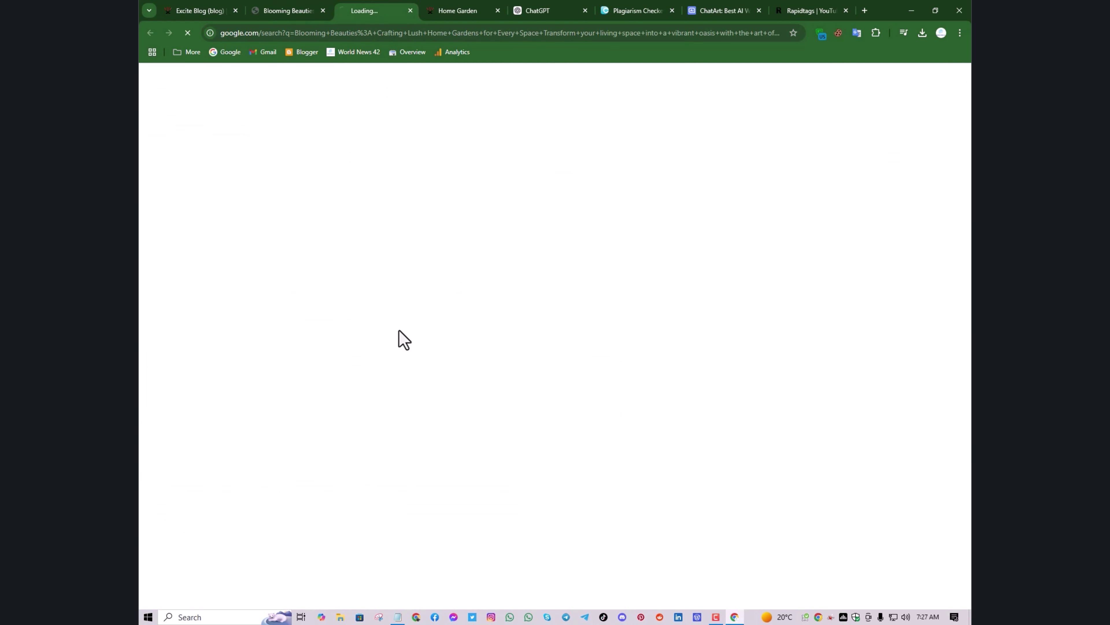
pyautogui.click(410, 10)
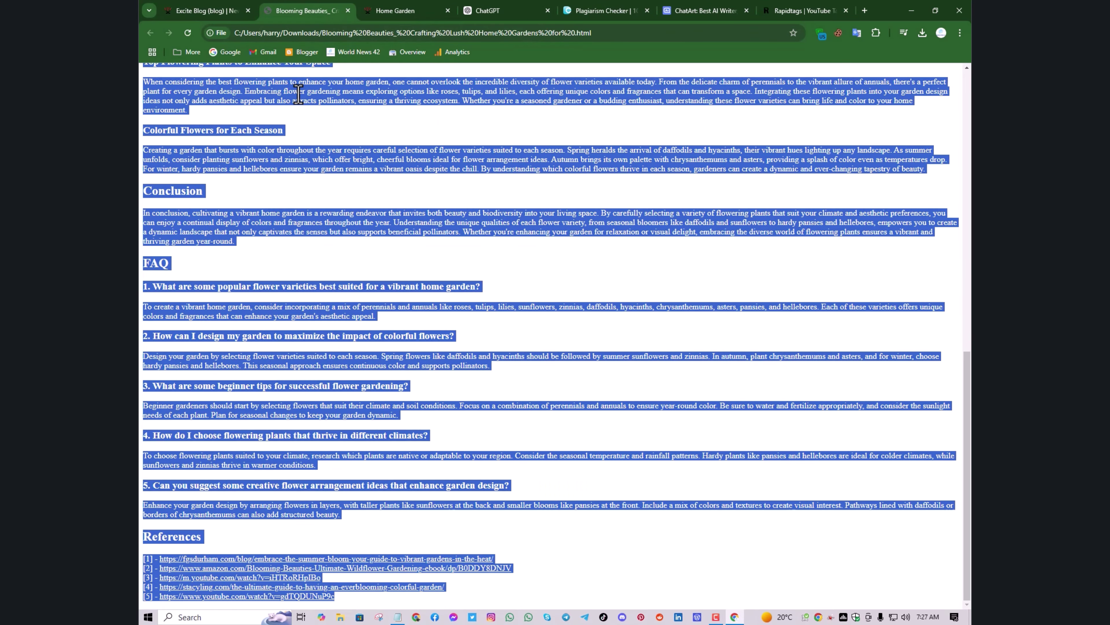
pyautogui.rightClick(313, 102)
pyautogui.click(341, 107)
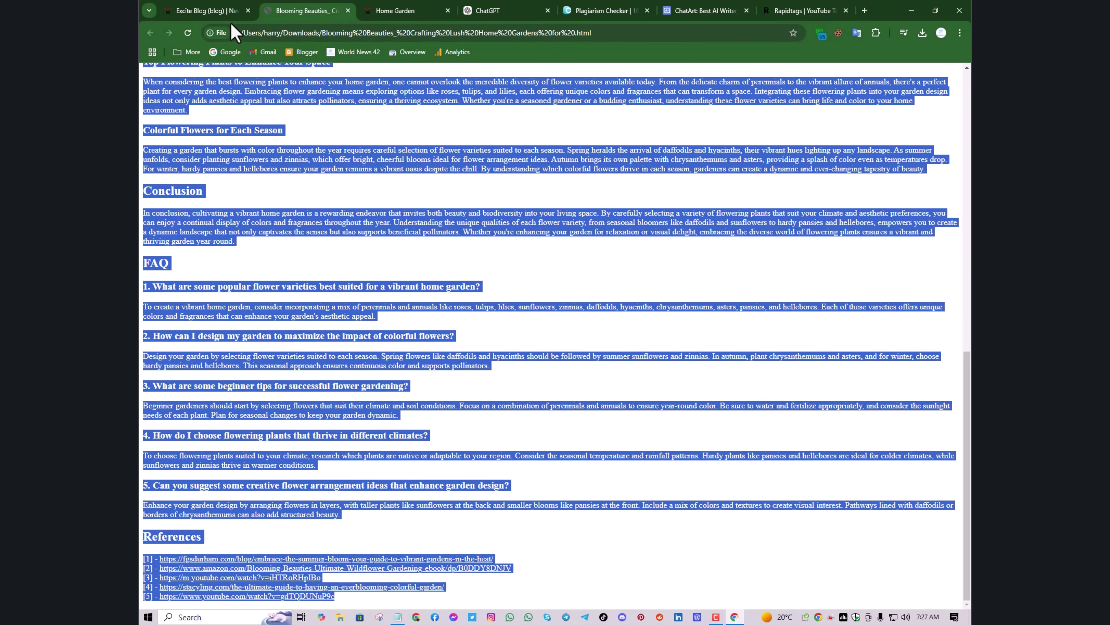
pyautogui.click(217, 12)
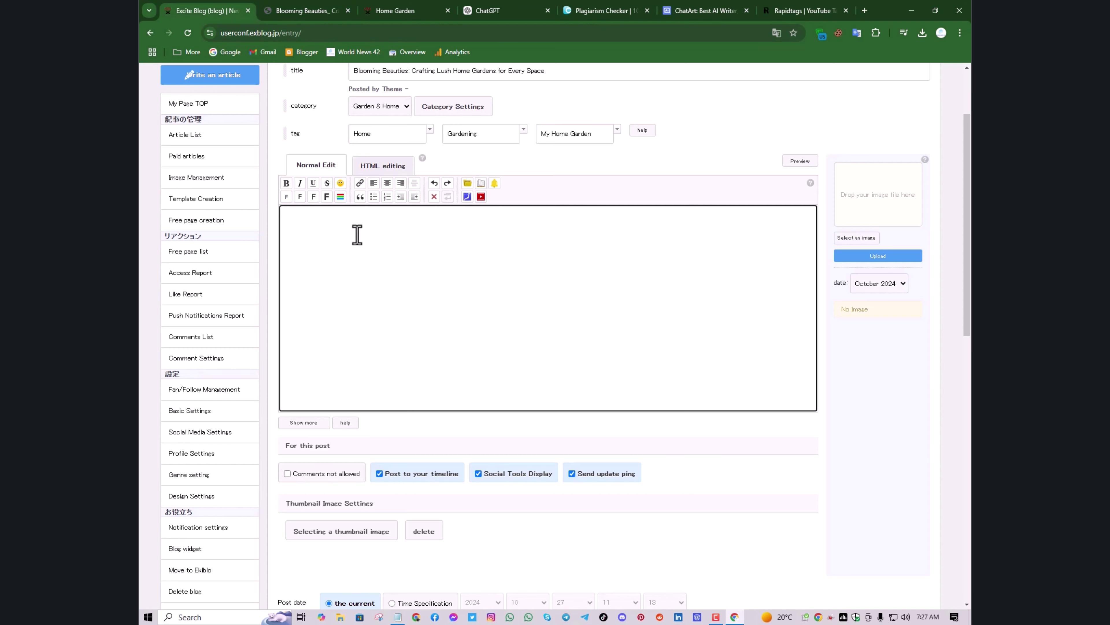
# Paste the Blooming Beauties article into the empty post body
pyautogui.hotkey('ctrl', 'v')
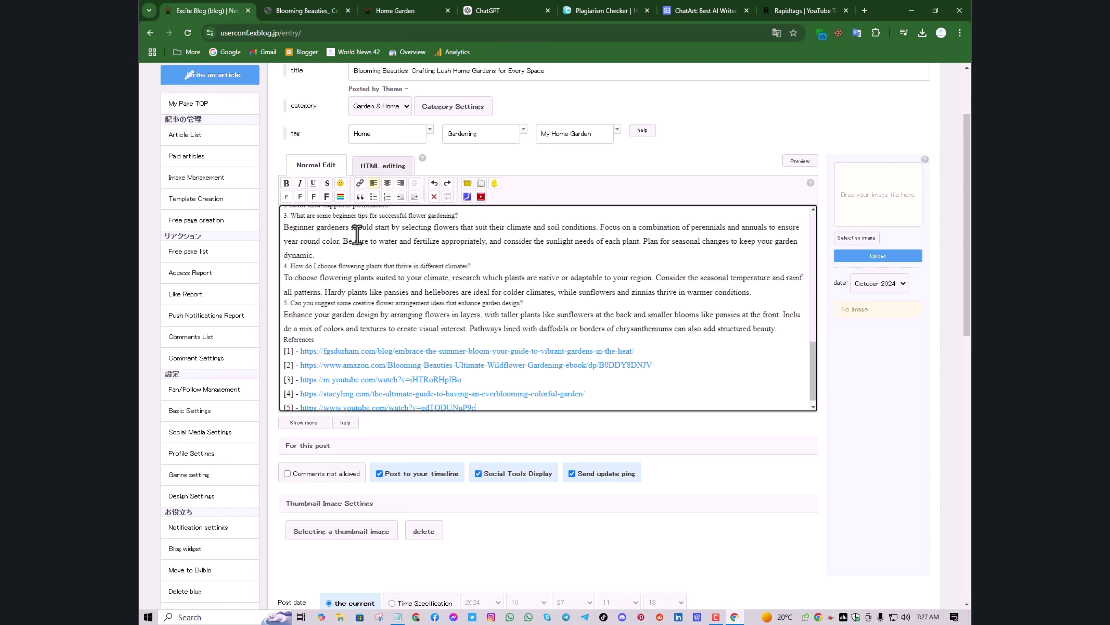
pyautogui.scroll(10, 420, 316)
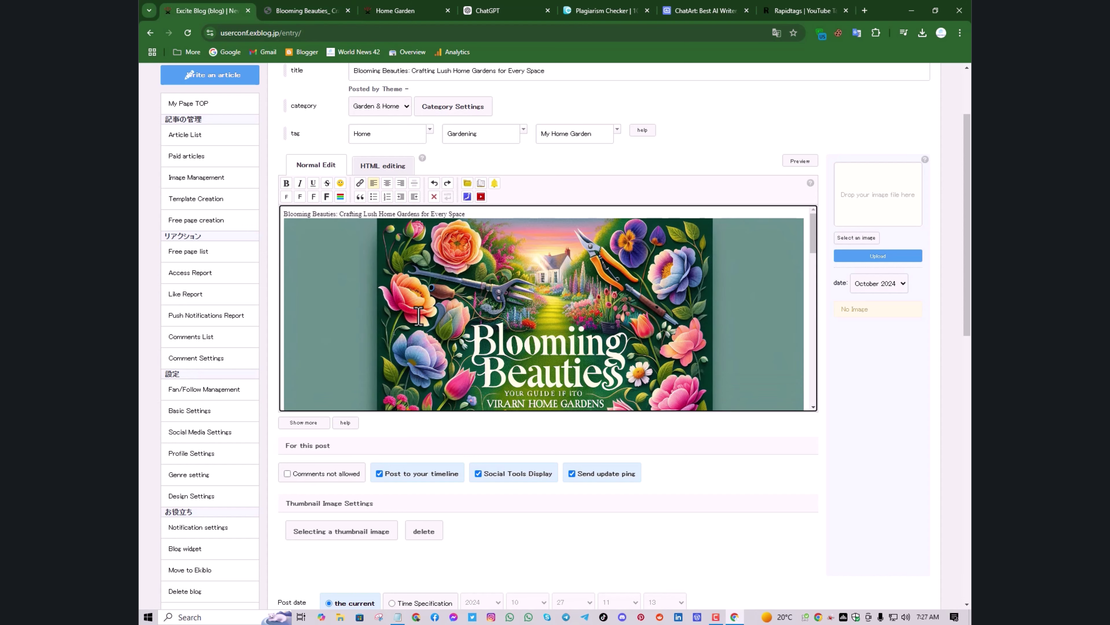
pyautogui.scroll(3, 418, 316)
pyautogui.scroll(-15, 418, 316)
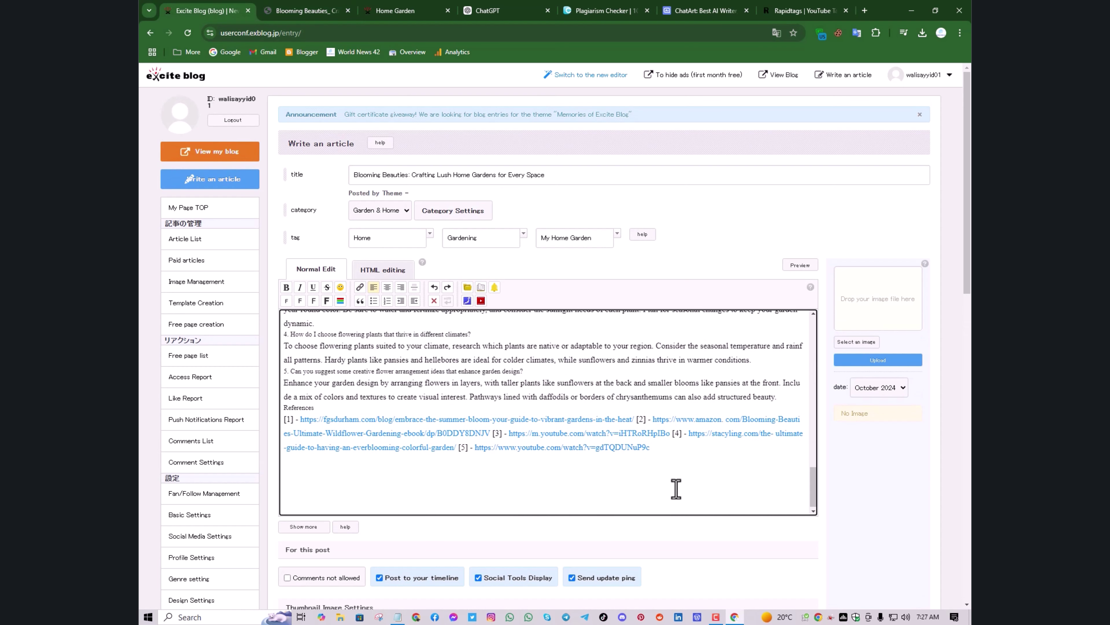
# Delete the References link list from the end of the post body
pyautogui.click(670, 457)
pyautogui.moveTo(670, 457); pyautogui.dragTo(274, 408)
pyautogui.press('BackSpace')
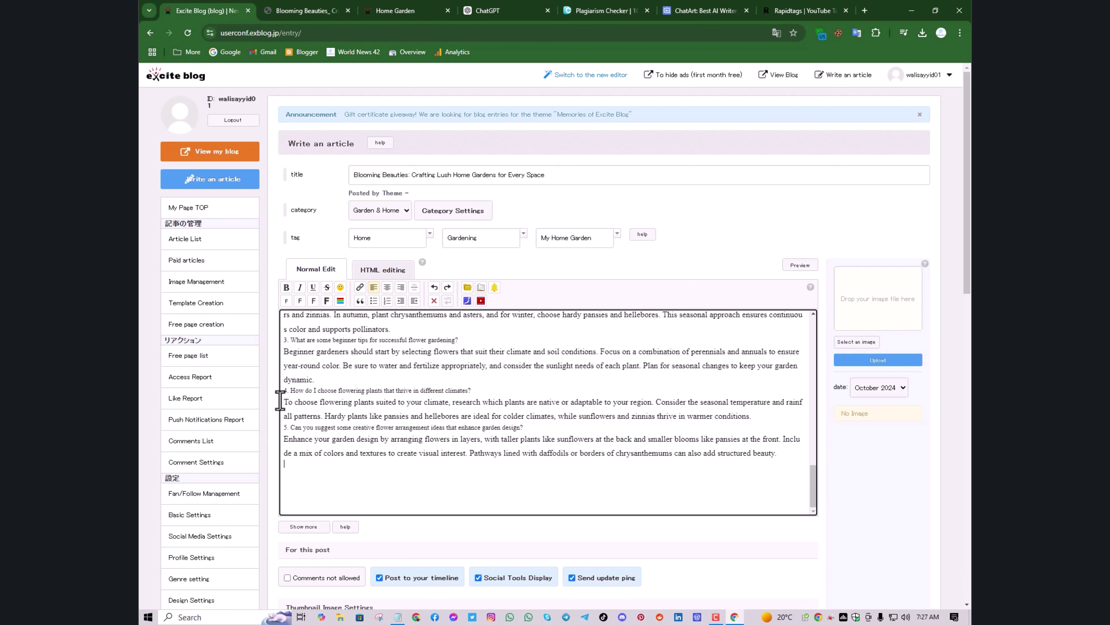
pyautogui.click(301, 494)
pyautogui.scroll(2, 301, 494)
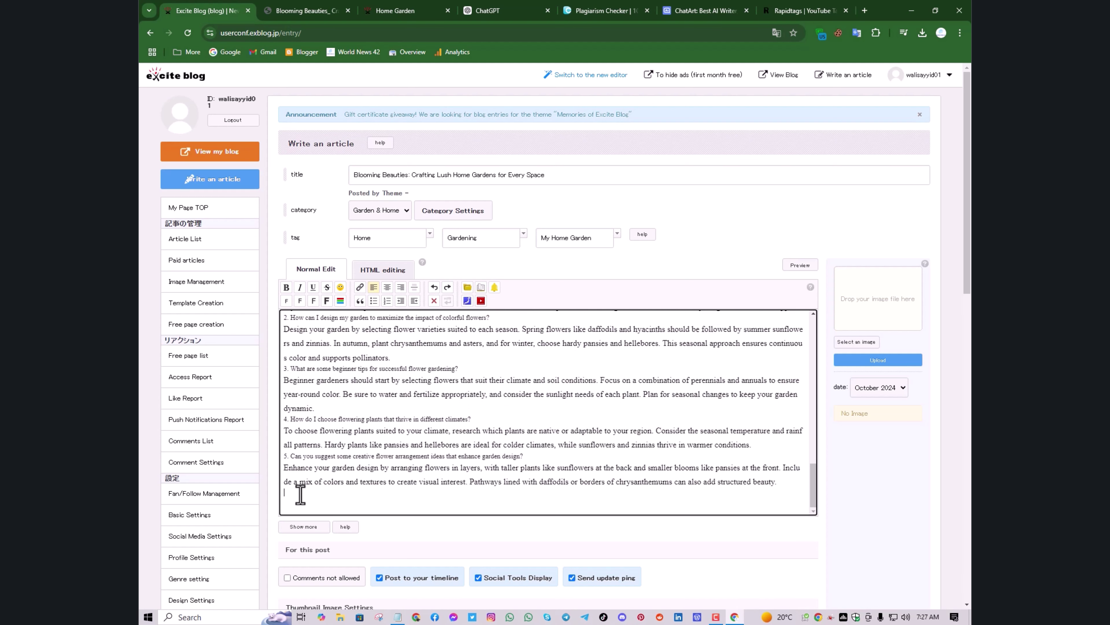
pyautogui.scroll(10, 355, 442)
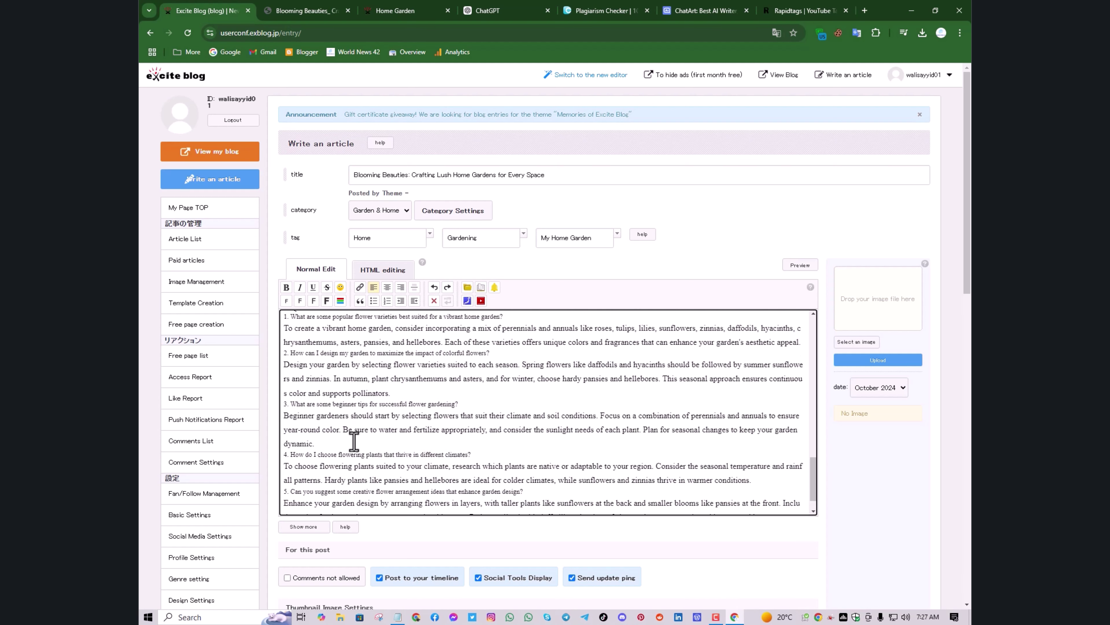
pyautogui.scroll(3, 354, 442)
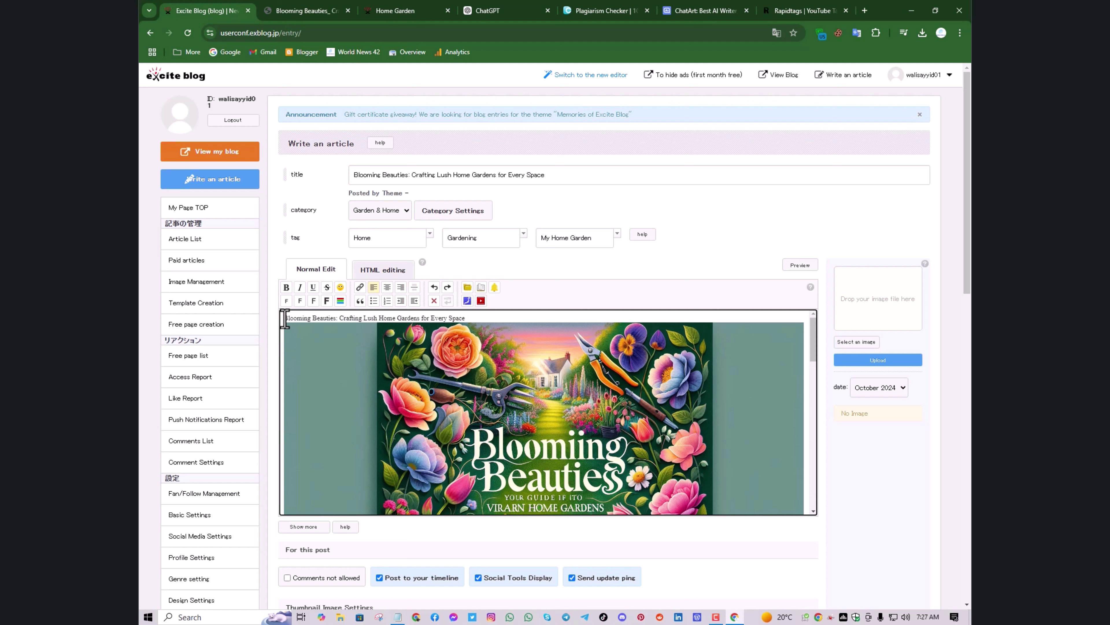
# Try bold and larger font sizes on the article title line in the body
pyautogui.moveTo(284, 318); pyautogui.dragTo(471, 316)
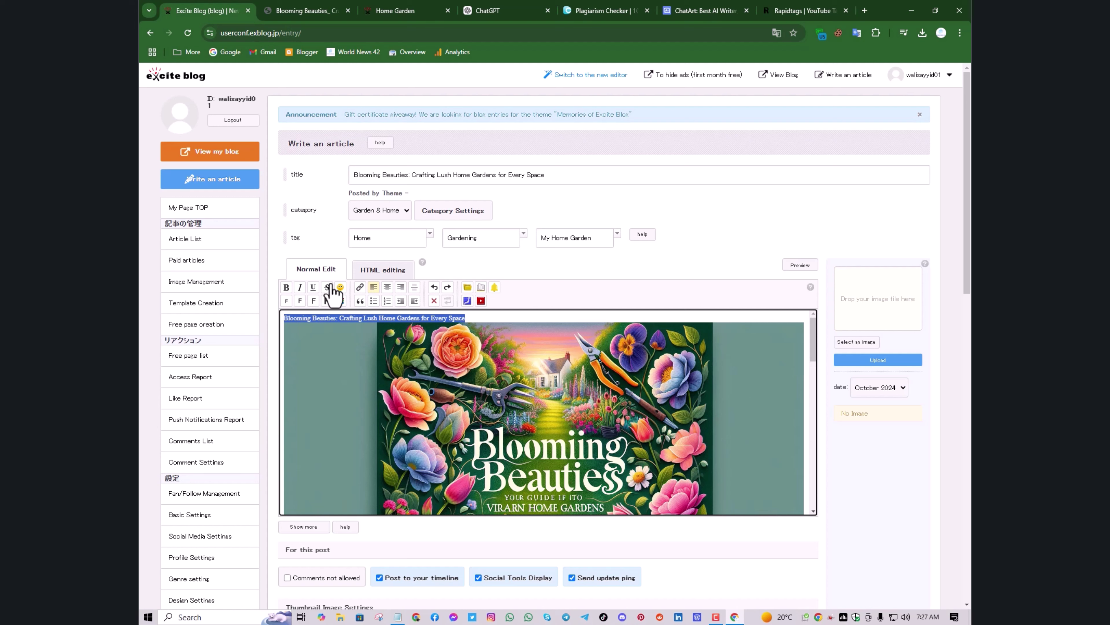
pyautogui.click(286, 291)
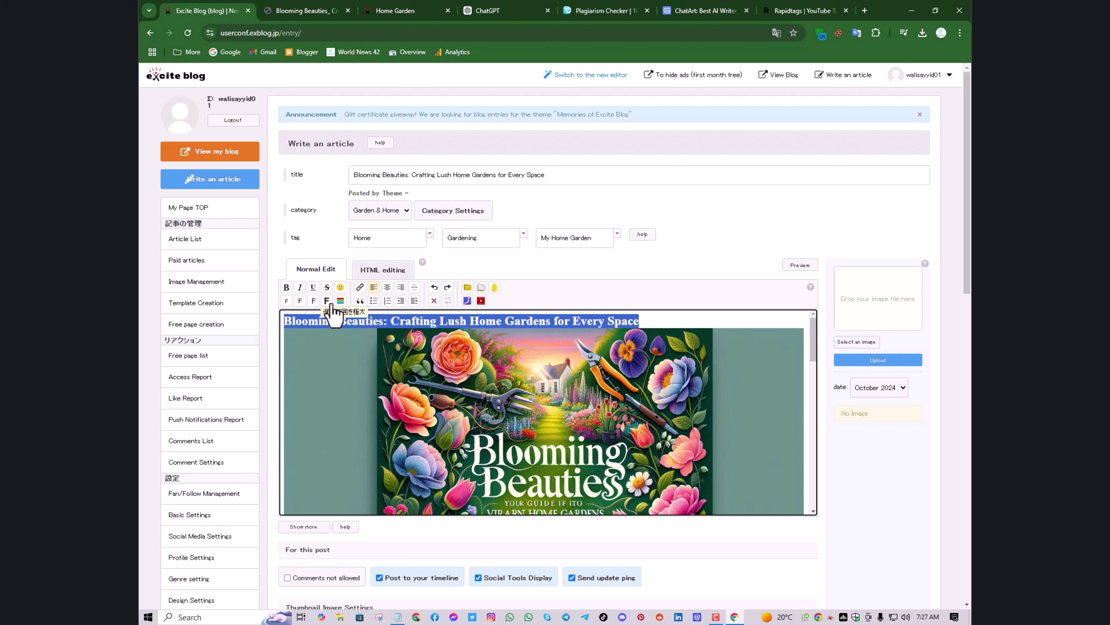
pyautogui.click(327, 301)
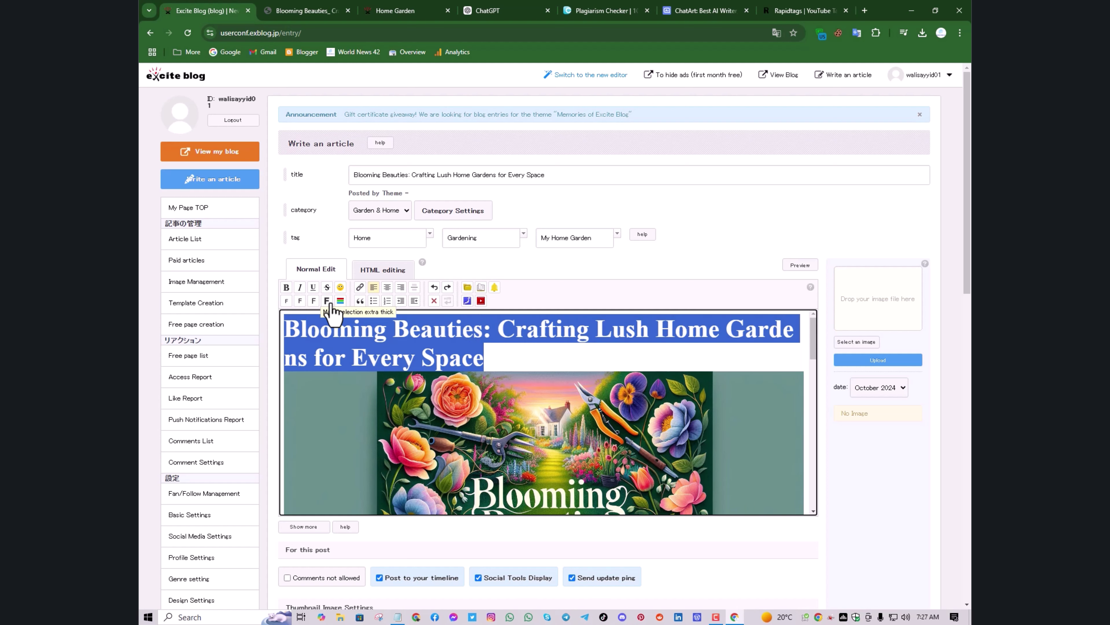
pyautogui.click(313, 301)
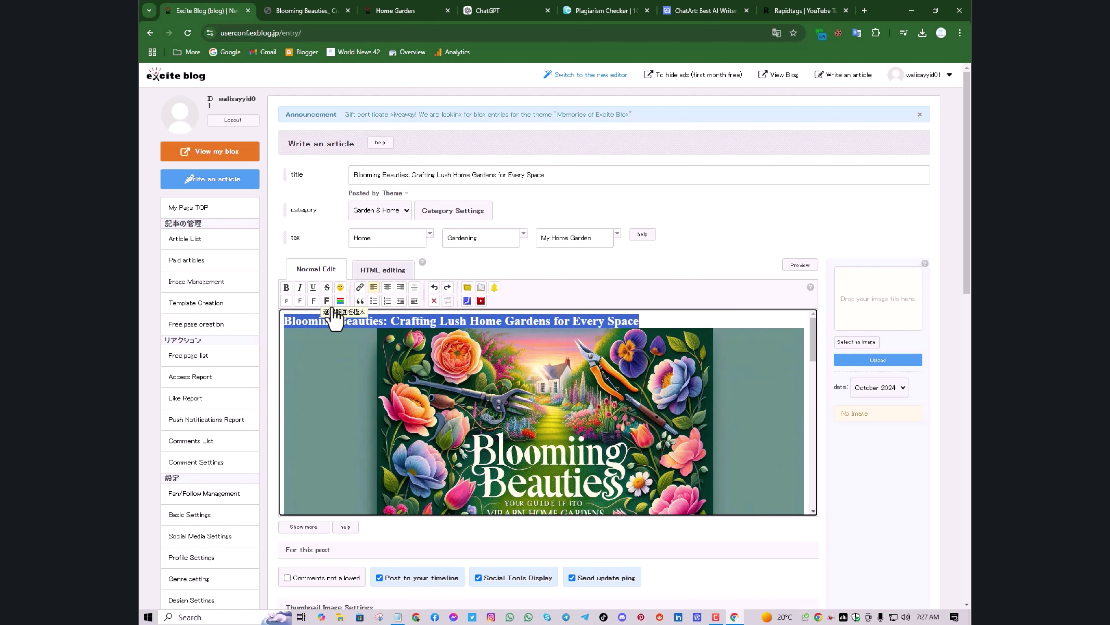
pyautogui.click(327, 302)
pyautogui.click(511, 362)
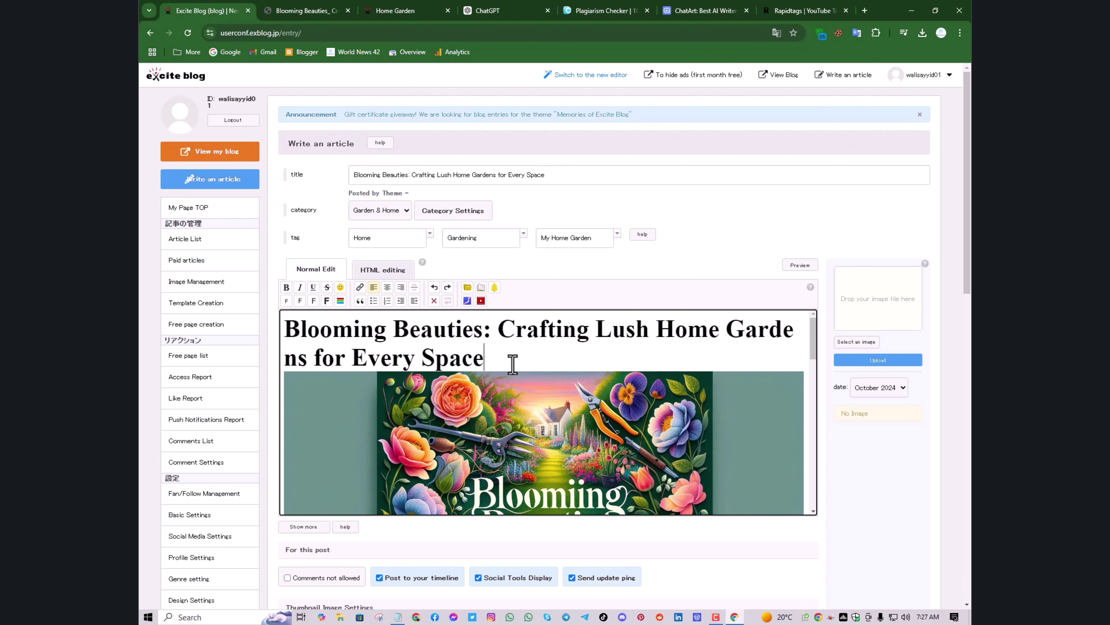
pyautogui.scroll(-3, 505, 344)
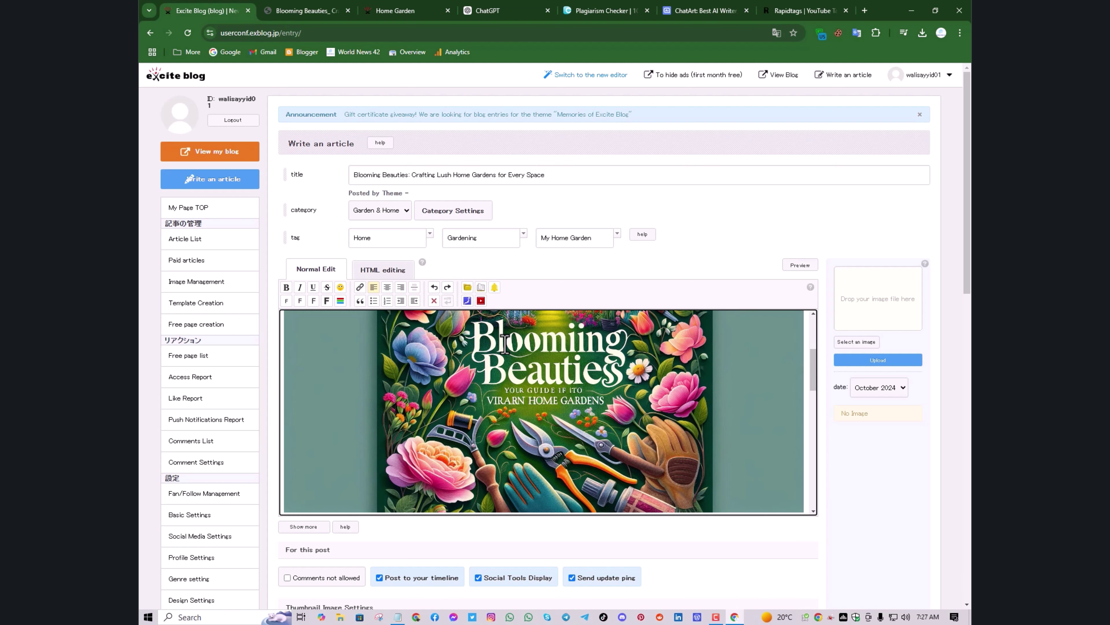
pyautogui.scroll(3, 496, 345)
# Delete the title line so the body opens with the floral cover image
pyautogui.moveTo(484, 357); pyautogui.dragTo(285, 324)
pyautogui.press('BackSpace')
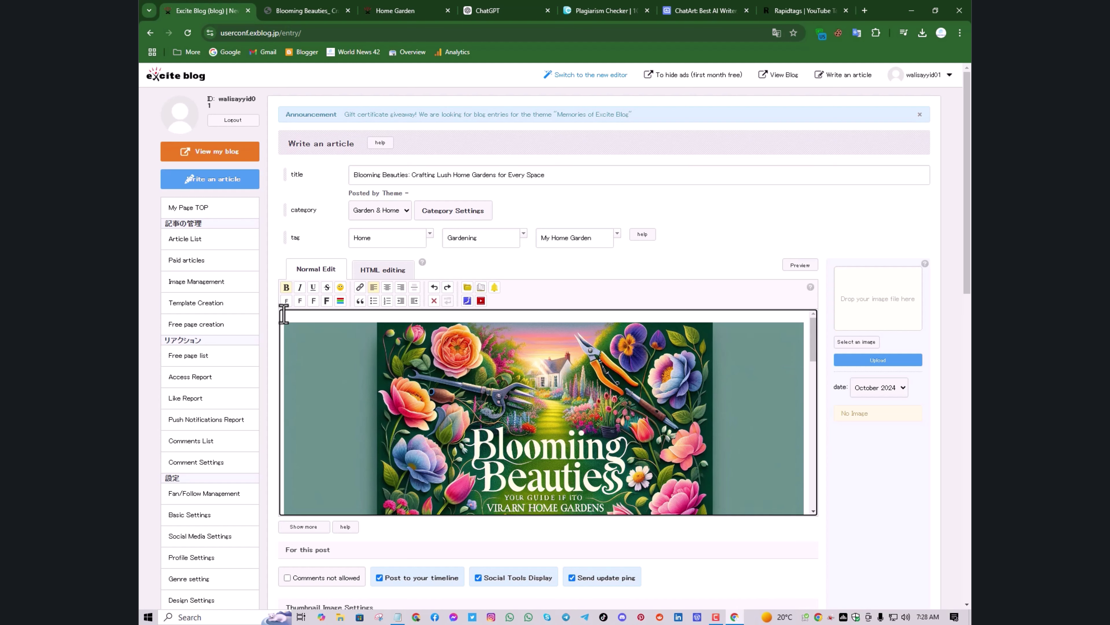
pyautogui.press('BackSpace')
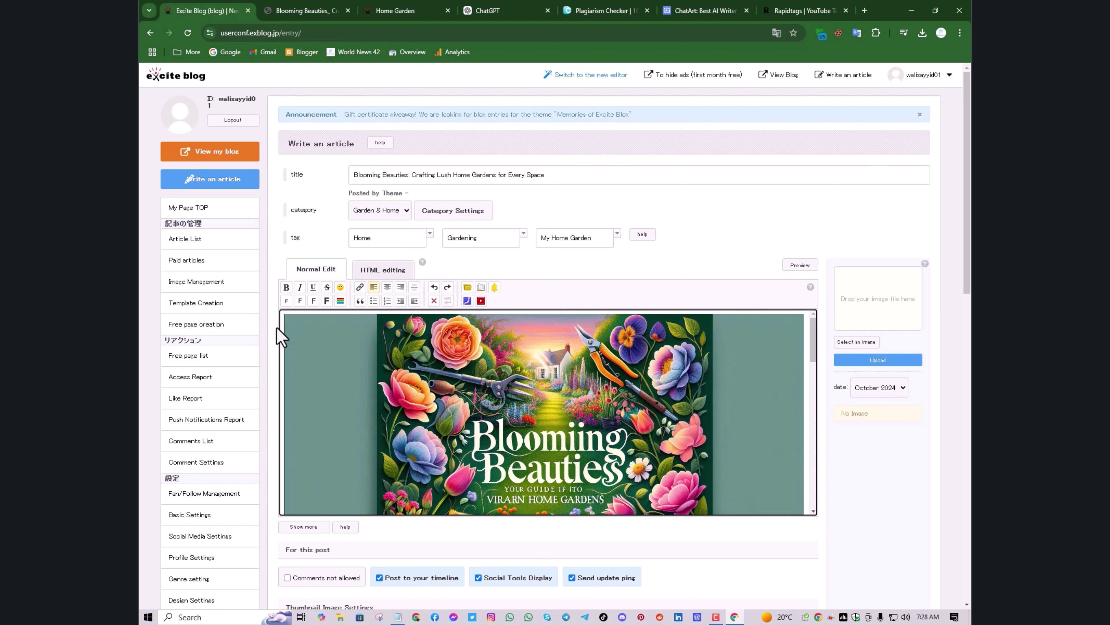
pyautogui.scroll(-10, 437, 402)
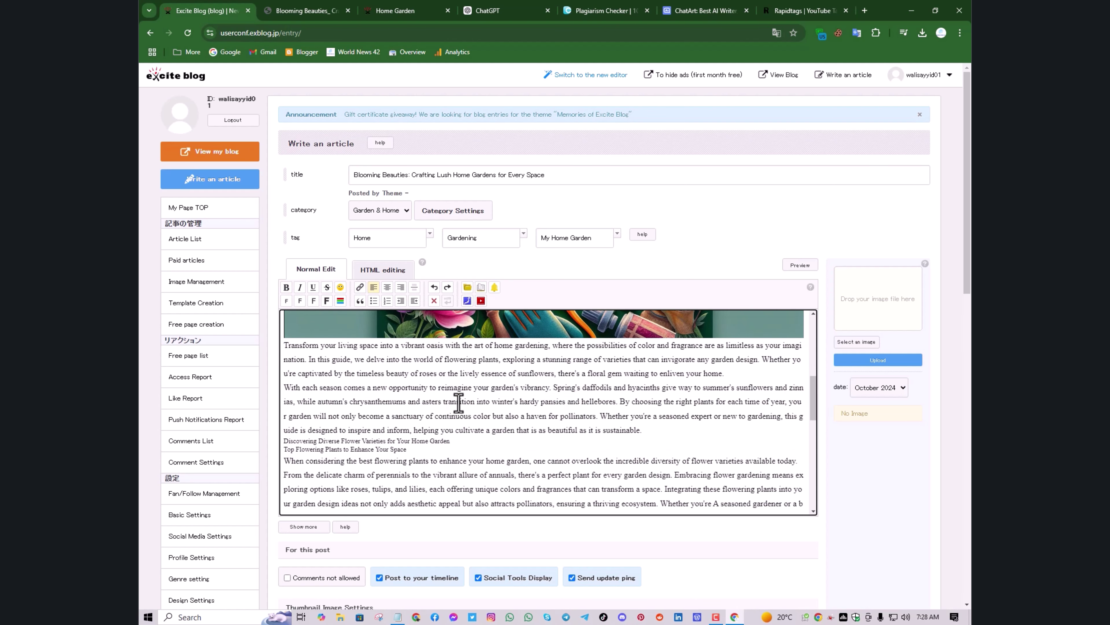
pyautogui.scroll(1, 458, 402)
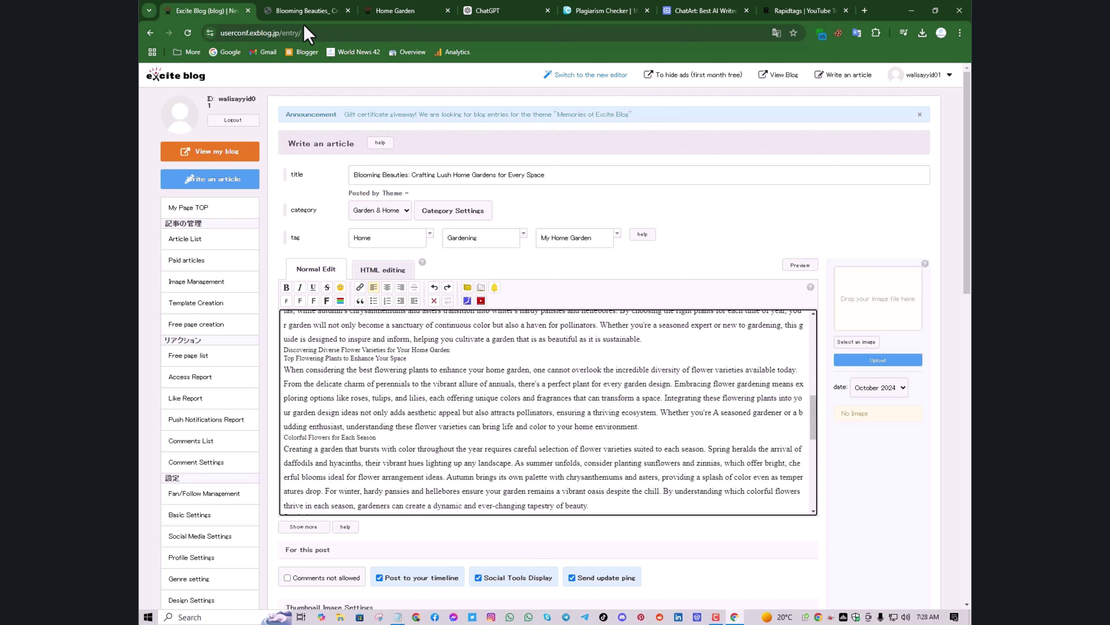
# Review the local Blooming Beauties article with its text selection cleared
pyautogui.click(301, 11)
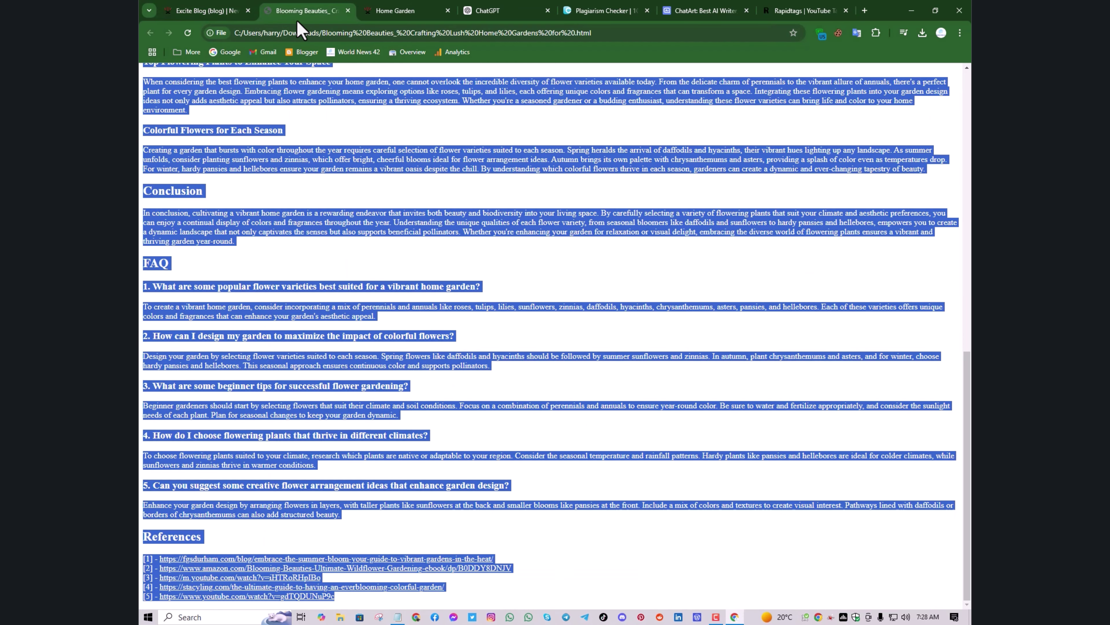
pyautogui.click(313, 189)
pyautogui.scroll(1, 218, 289)
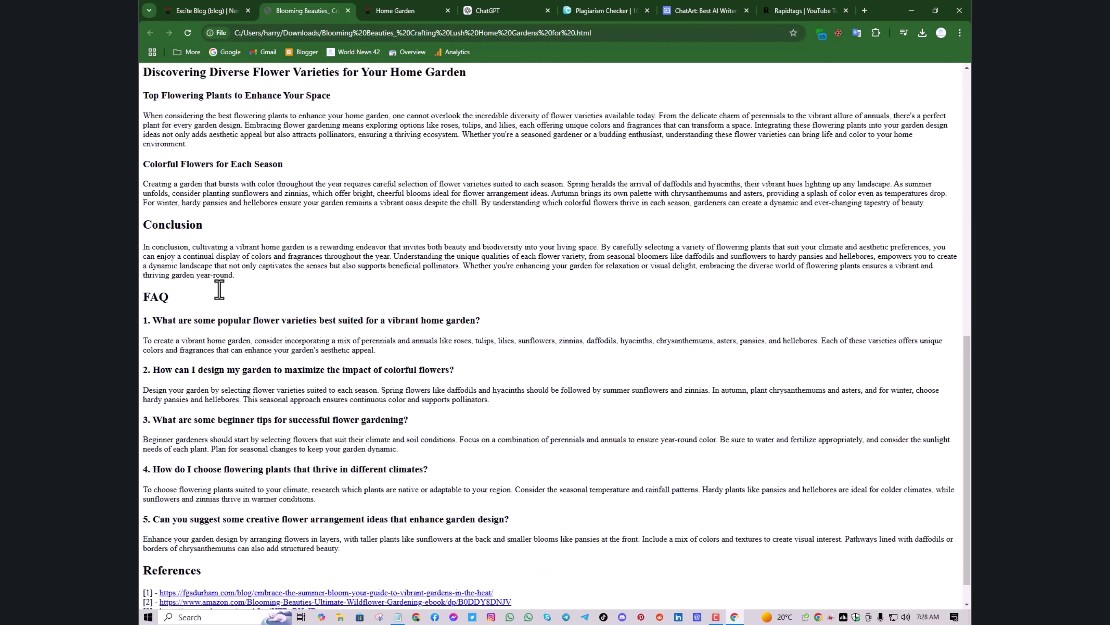
pyautogui.scroll(5, 219, 290)
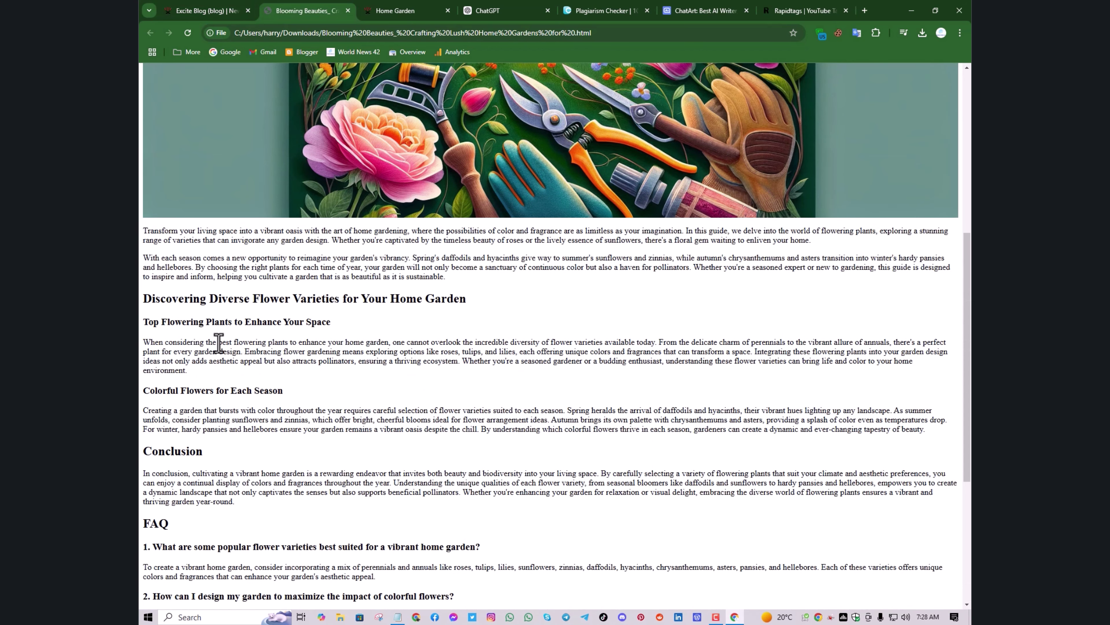
pyautogui.scroll(-1, 203, 359)
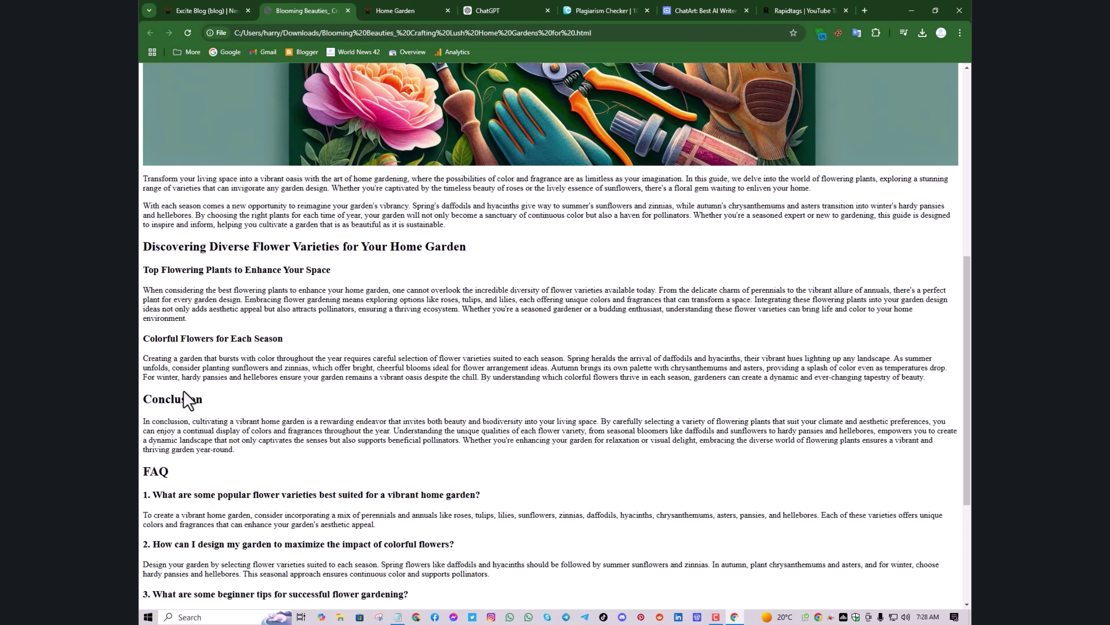
pyautogui.scroll(-1, 187, 399)
pyautogui.scroll(-1, 187, 399)
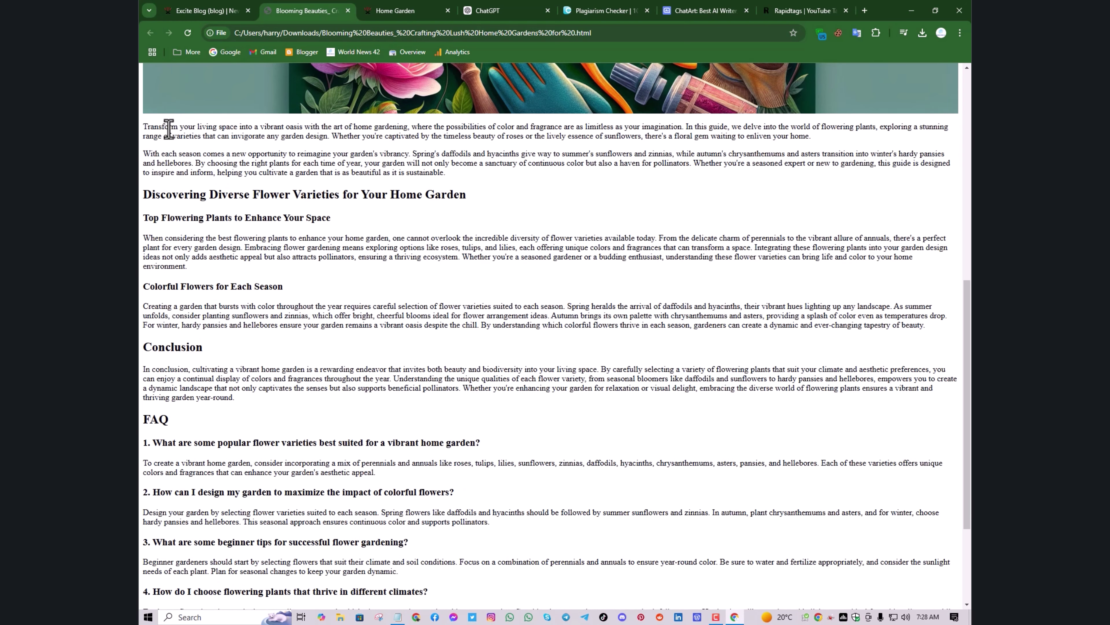
# Compare the Excite Blog post body against the local article, ending back in the editor
pyautogui.click(192, 12)
pyautogui.scroll(3, 379, 394)
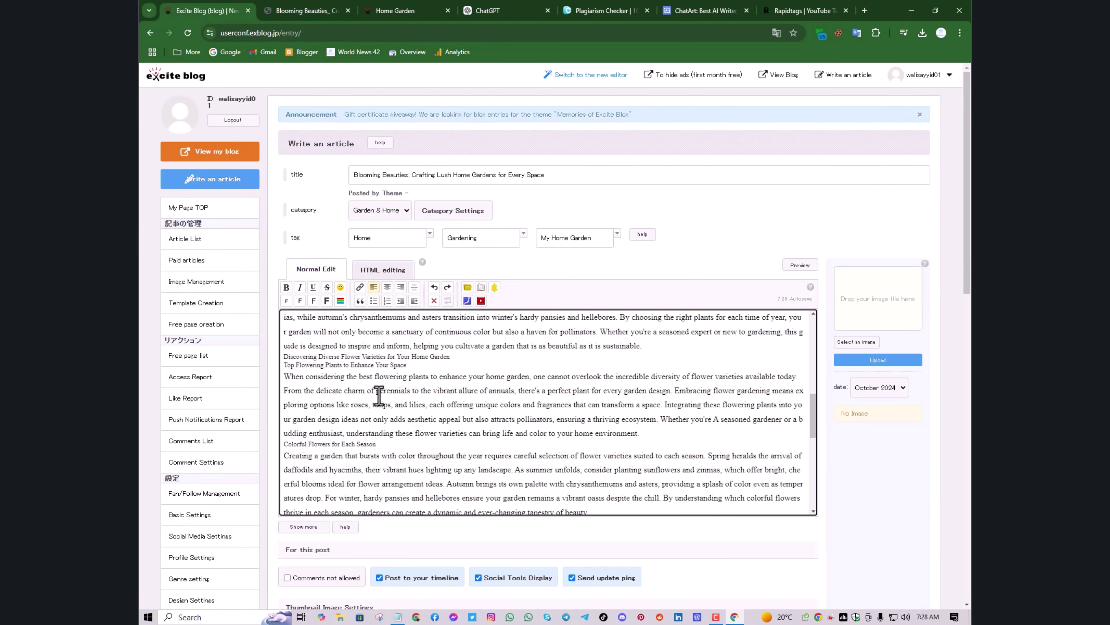
pyautogui.scroll(3, 379, 395)
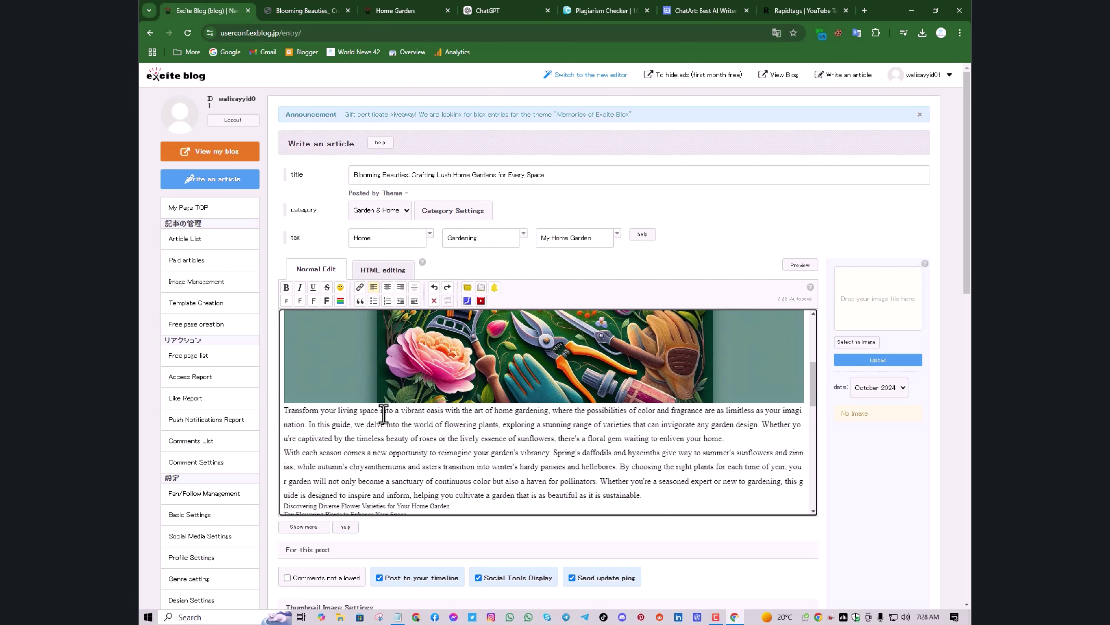
pyautogui.scroll(2, 378, 406)
pyautogui.scroll(-2, 383, 413)
pyautogui.scroll(-1, 384, 413)
pyautogui.click(308, 12)
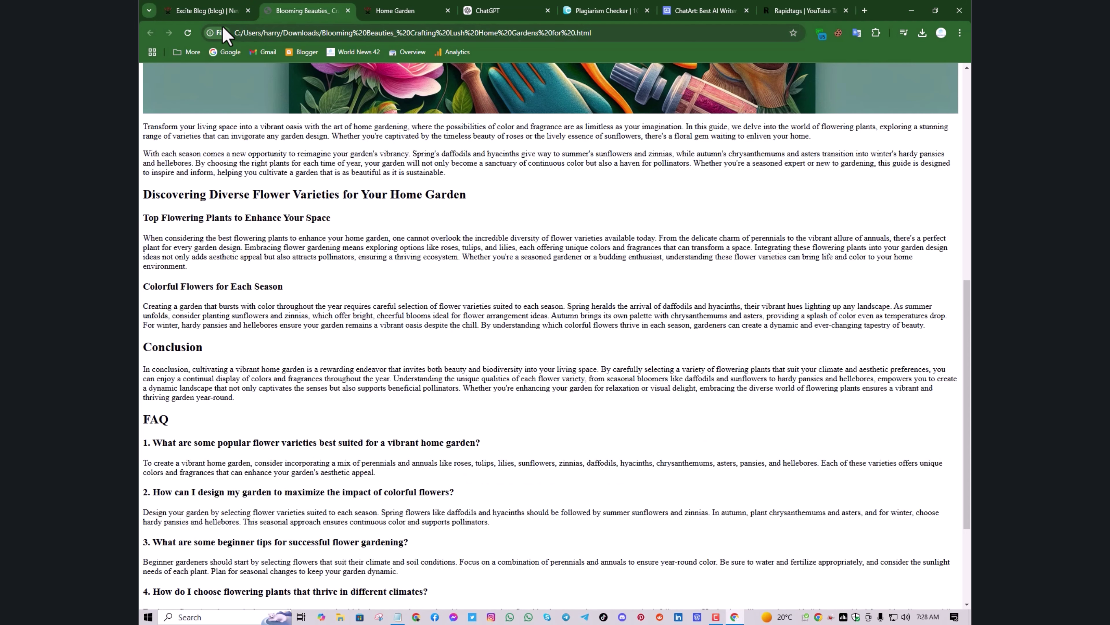
pyautogui.click(223, 12)
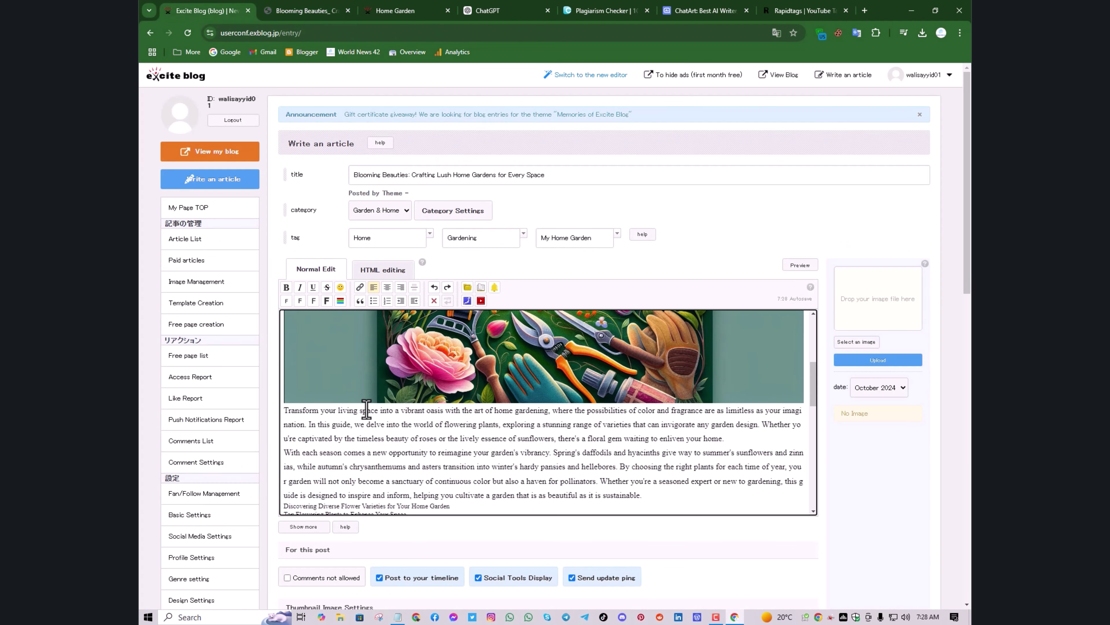
# Enlarge the 'Discovering Diverse Flower Varieties' and 'Top Flowering Plants' headings one font size
pyautogui.scroll(-1, 382, 457)
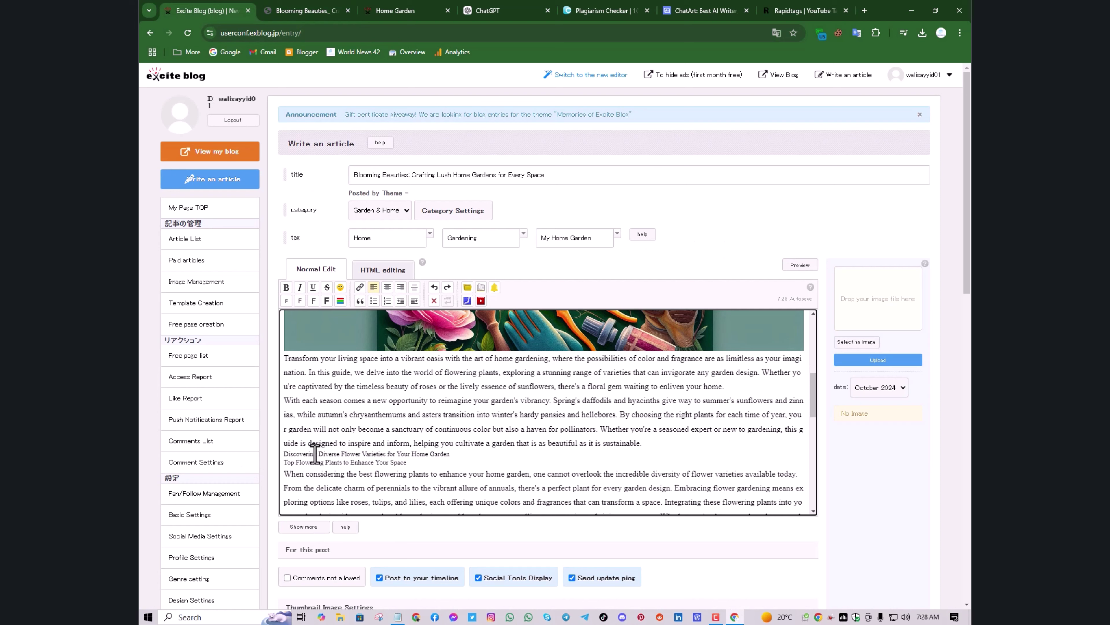
pyautogui.moveTo(281, 453); pyautogui.dragTo(451, 455)
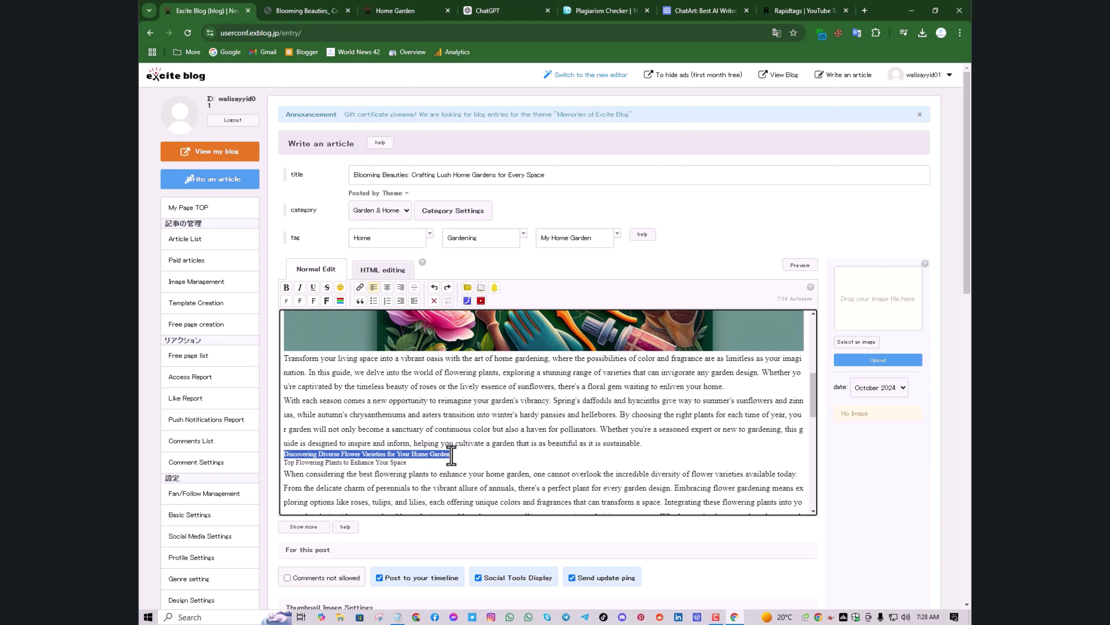
pyautogui.click(314, 302)
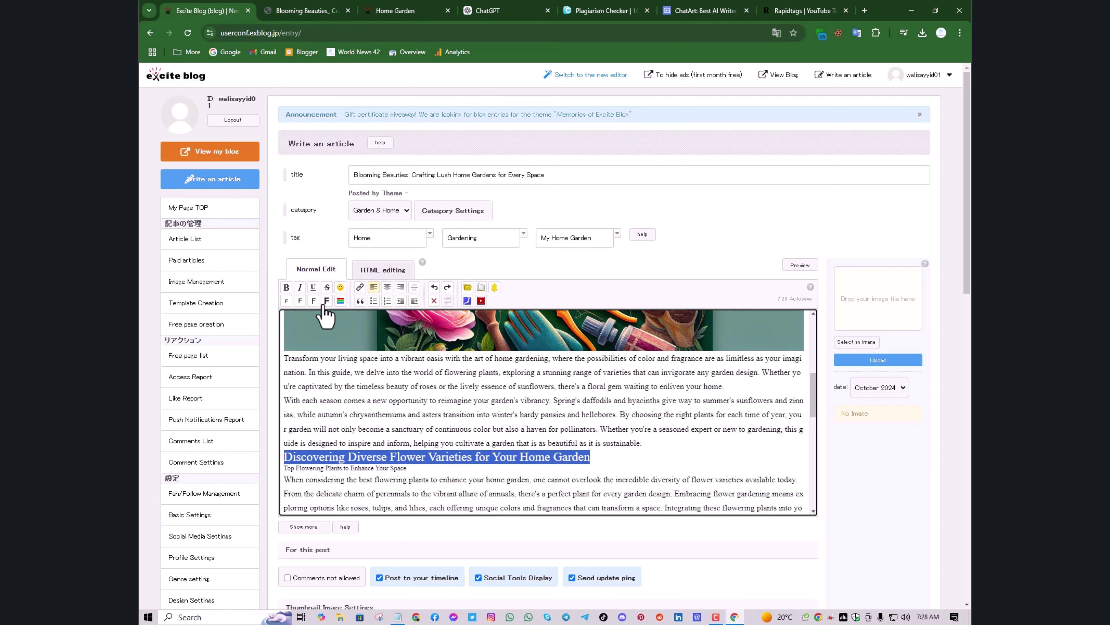
pyautogui.click(326, 302)
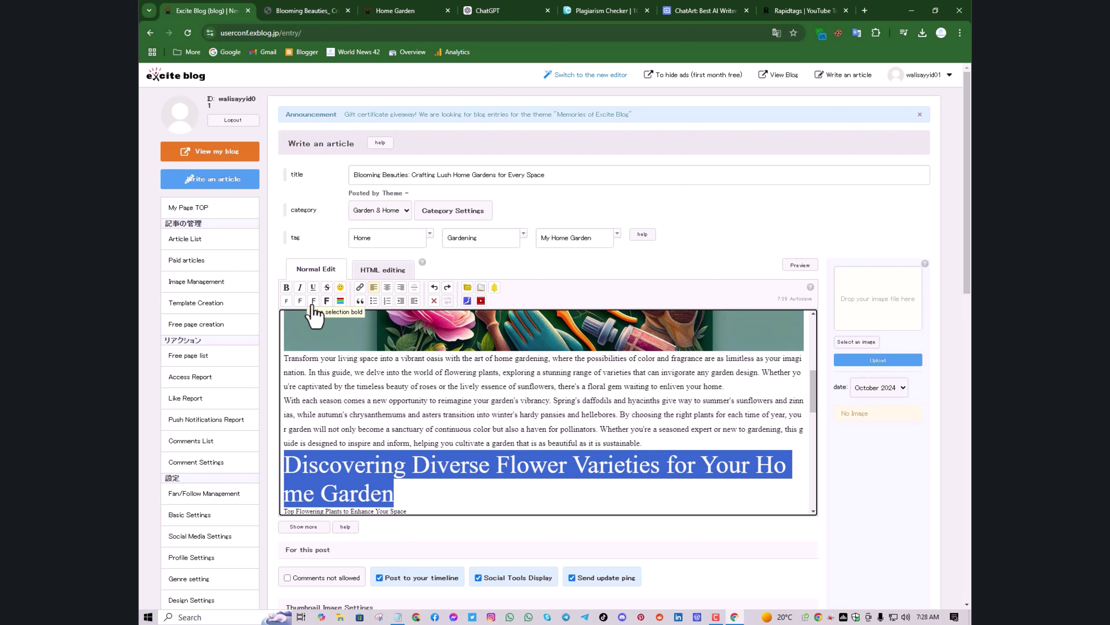
pyautogui.click(314, 302)
pyautogui.scroll(-1, 359, 393)
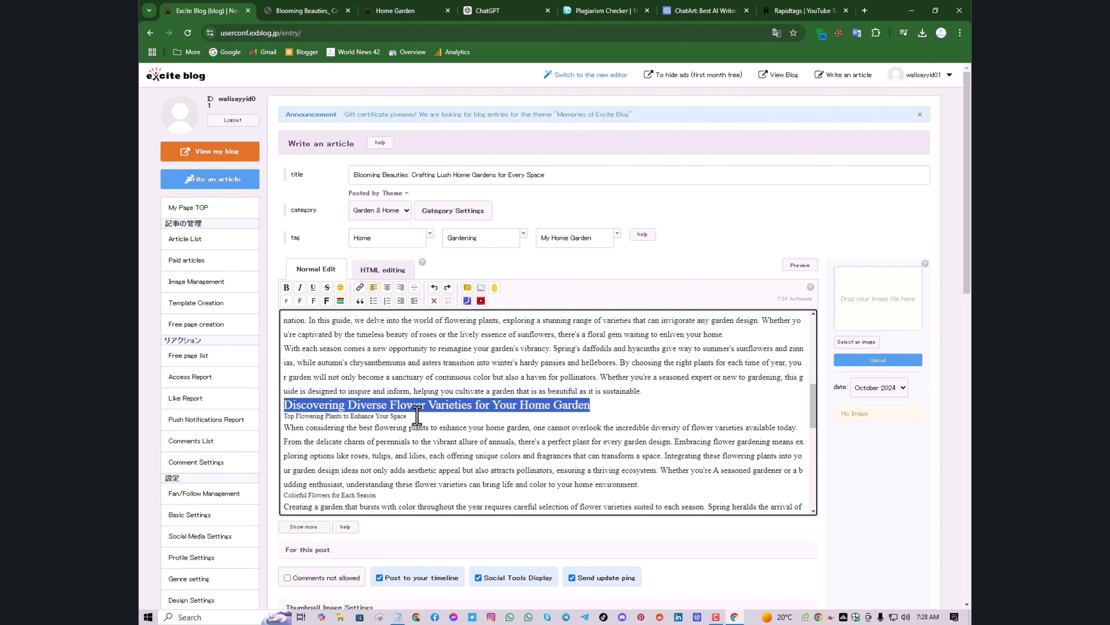
pyautogui.moveTo(406, 416); pyautogui.dragTo(284, 419)
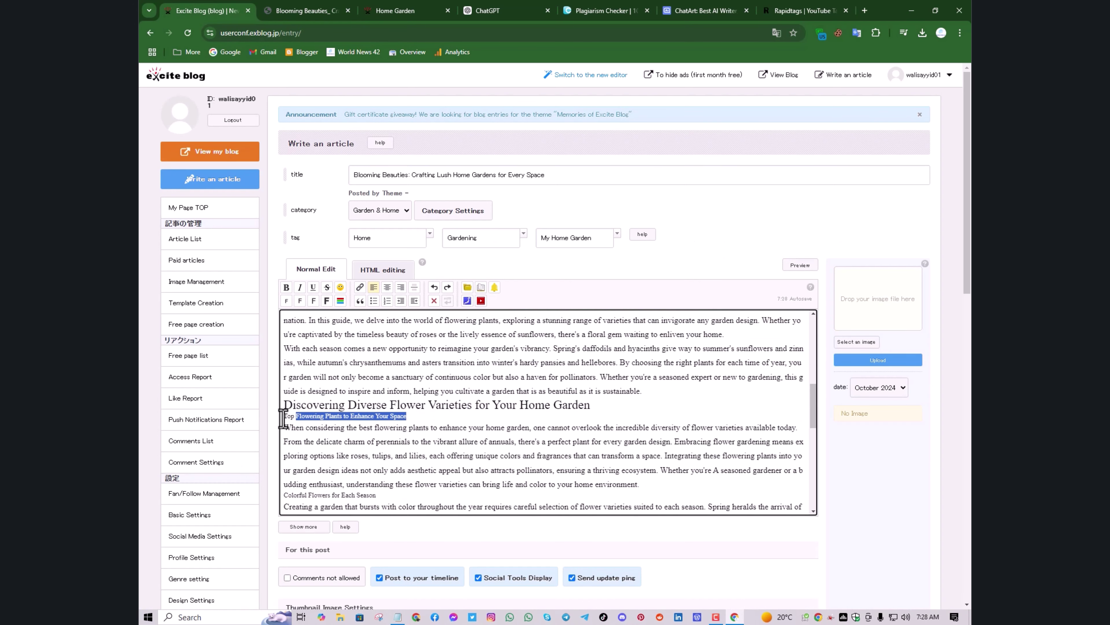
pyautogui.click(313, 300)
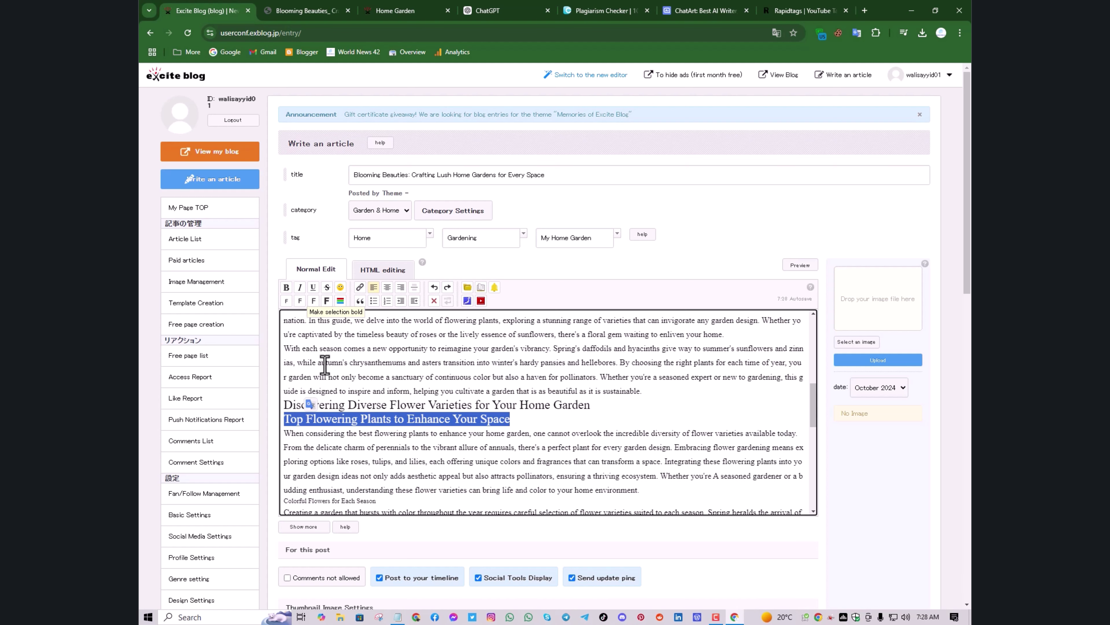
# Enlarge the FAQ heading's font size
pyautogui.scroll(-1, 340, 413)
pyautogui.scroll(-1, 341, 413)
pyautogui.scroll(-2, 344, 403)
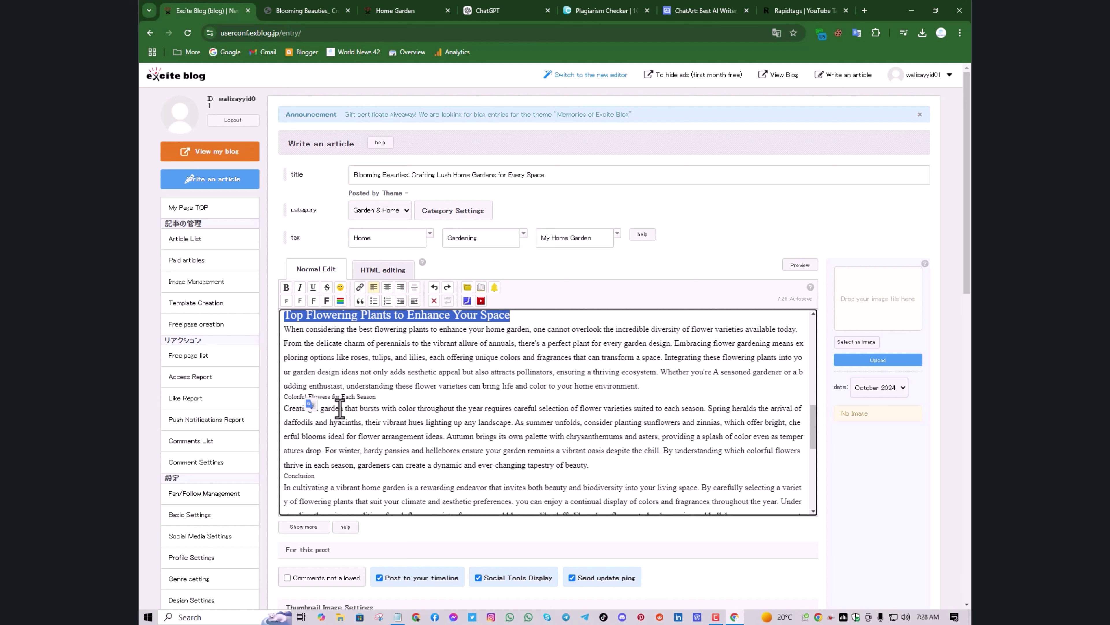
pyautogui.scroll(-4, 341, 413)
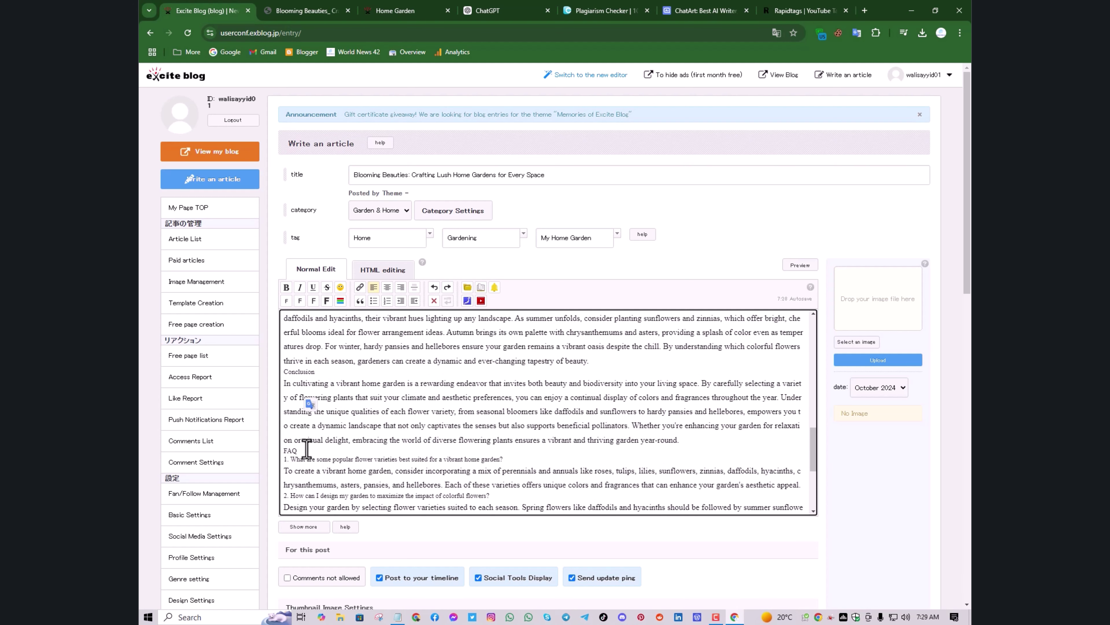
pyautogui.moveTo(306, 448); pyautogui.dragTo(273, 445)
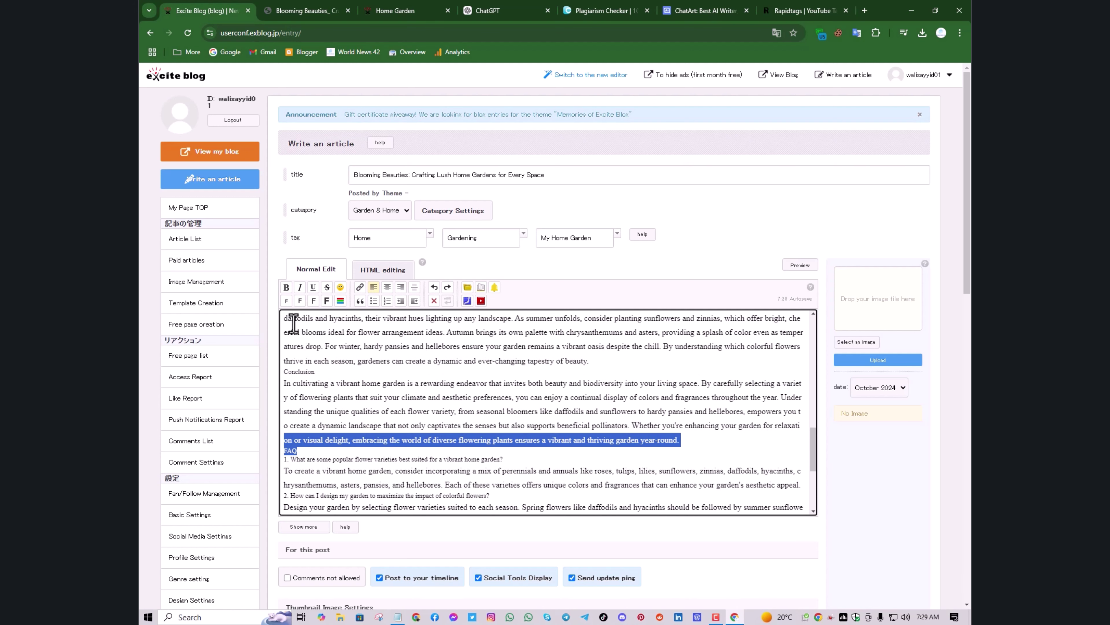
pyautogui.click(314, 308)
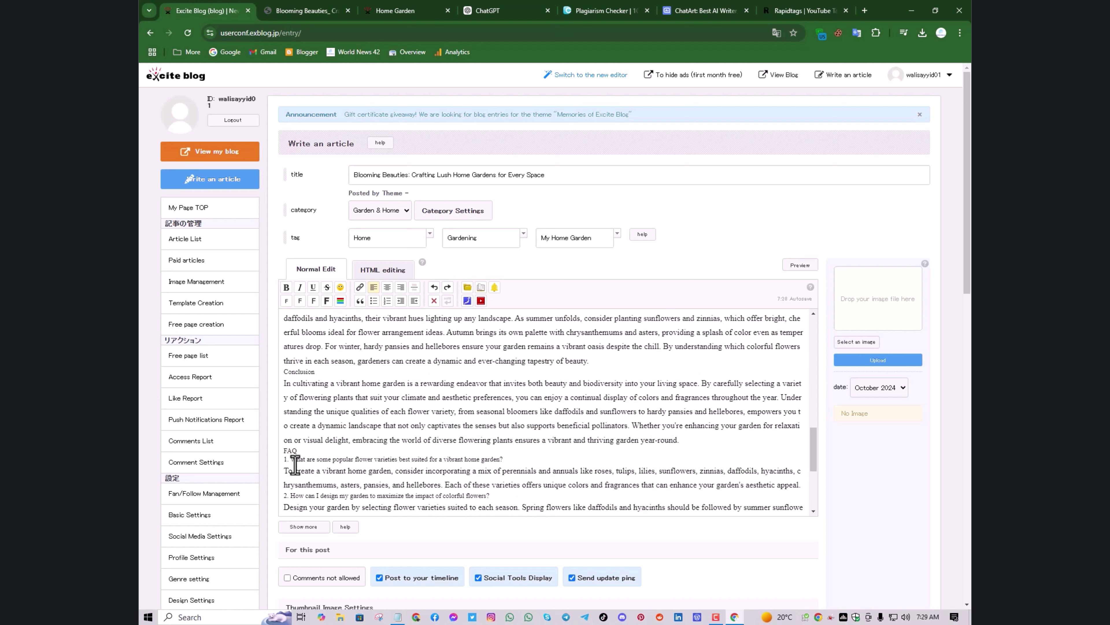
pyautogui.click(298, 451)
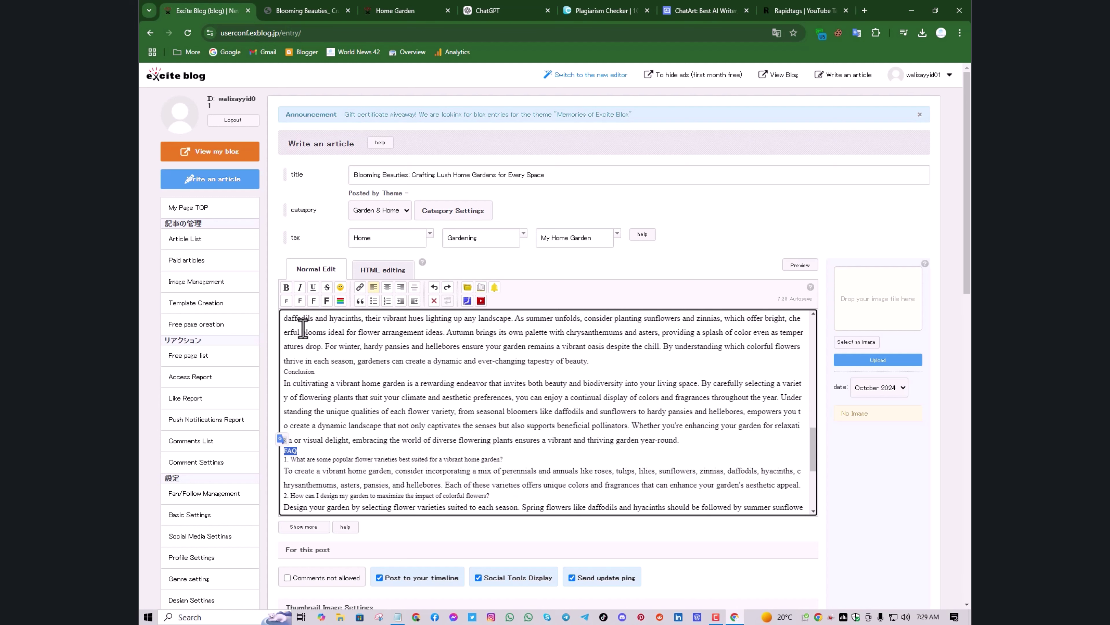
pyautogui.click(313, 300)
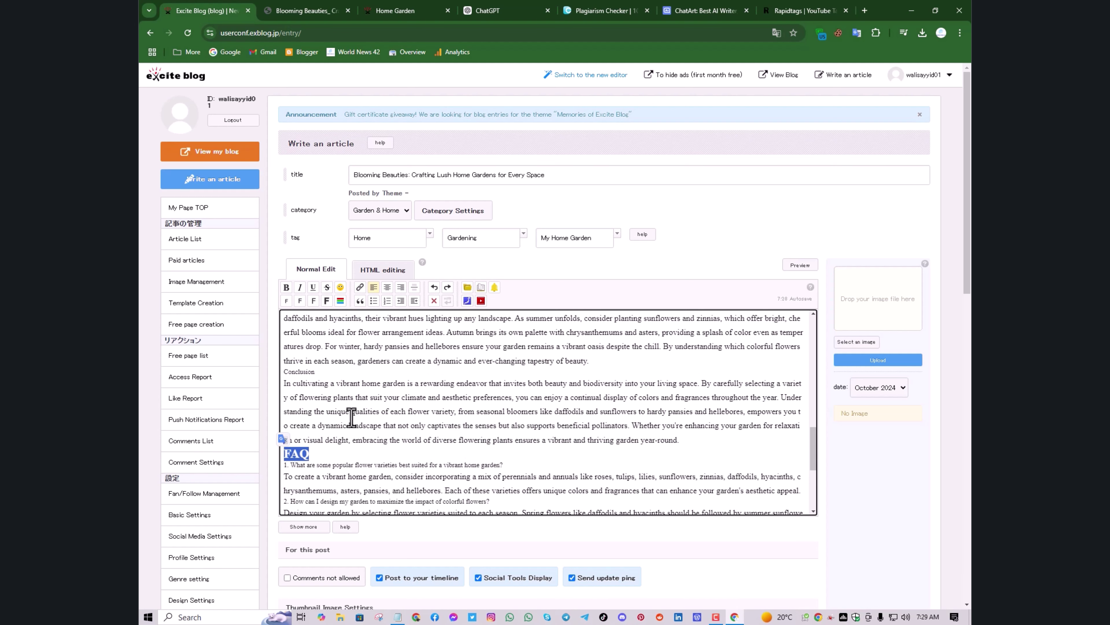
pyautogui.scroll(3, 349, 413)
pyautogui.scroll(2, 350, 413)
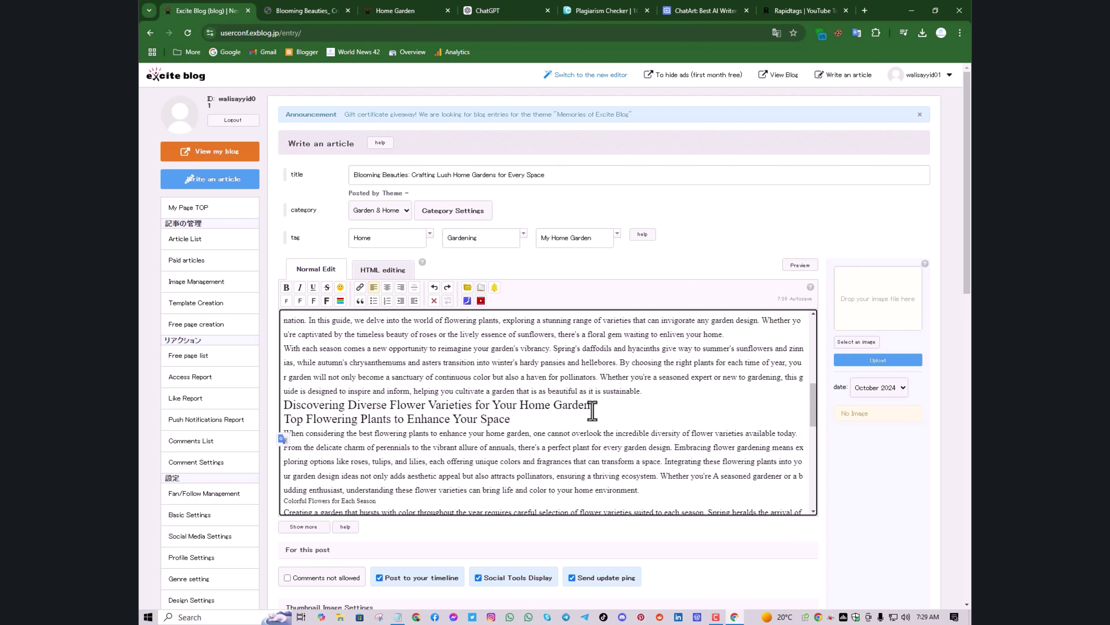
# Bold 'Discovering Diverse Flower Varieties', and bold and underline 'Top Flowering Plants'
pyautogui.moveTo(591, 411); pyautogui.dragTo(288, 404)
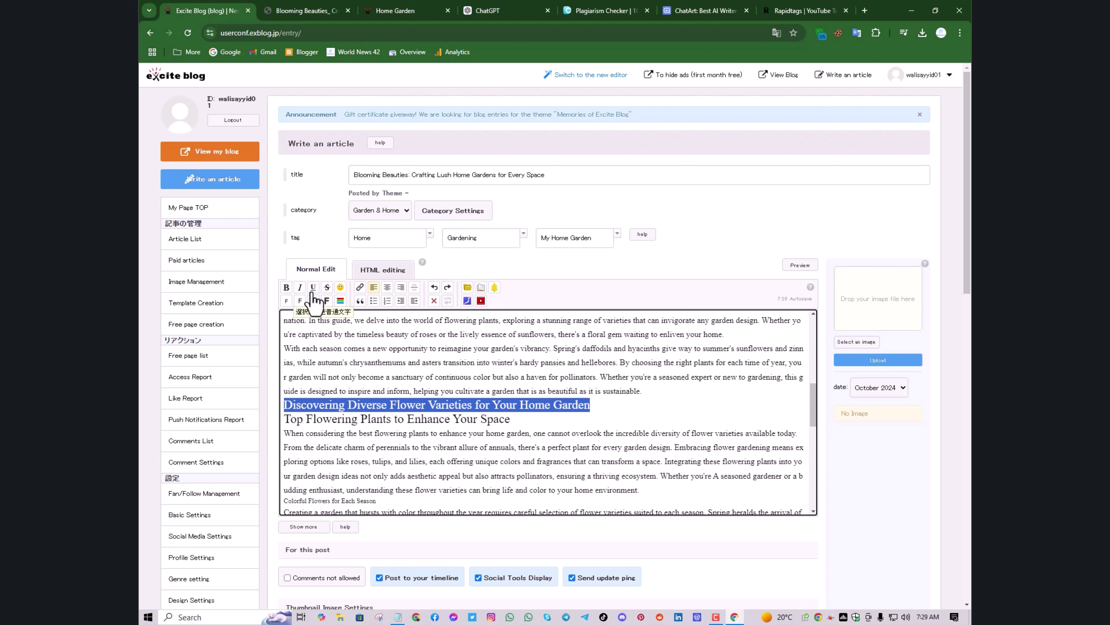
pyautogui.click(286, 288)
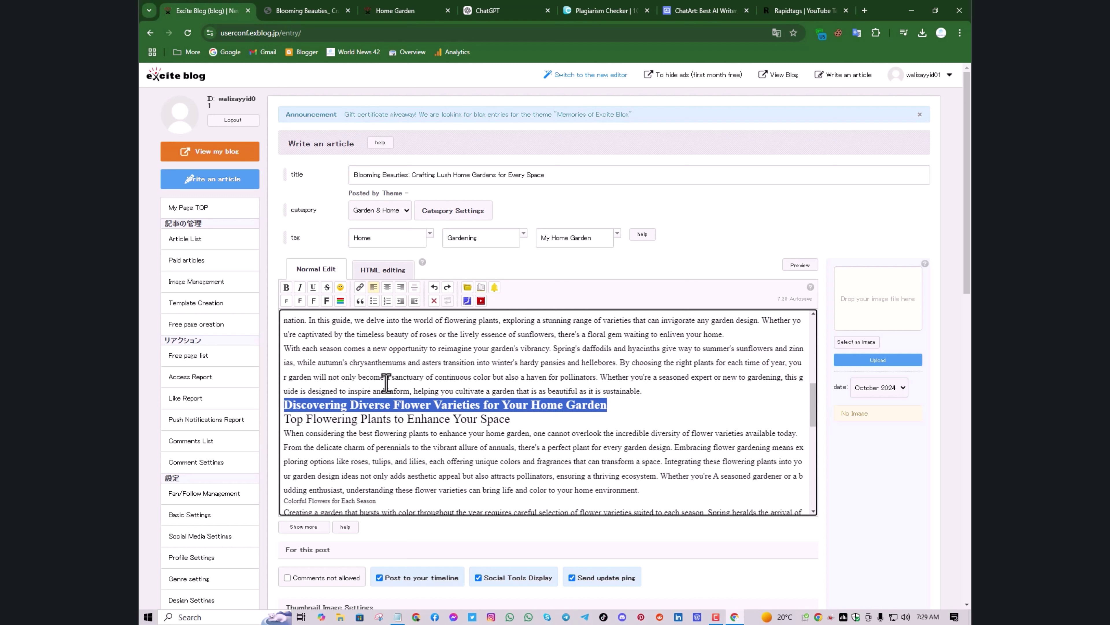
pyautogui.moveTo(509, 419); pyautogui.dragTo(283, 419)
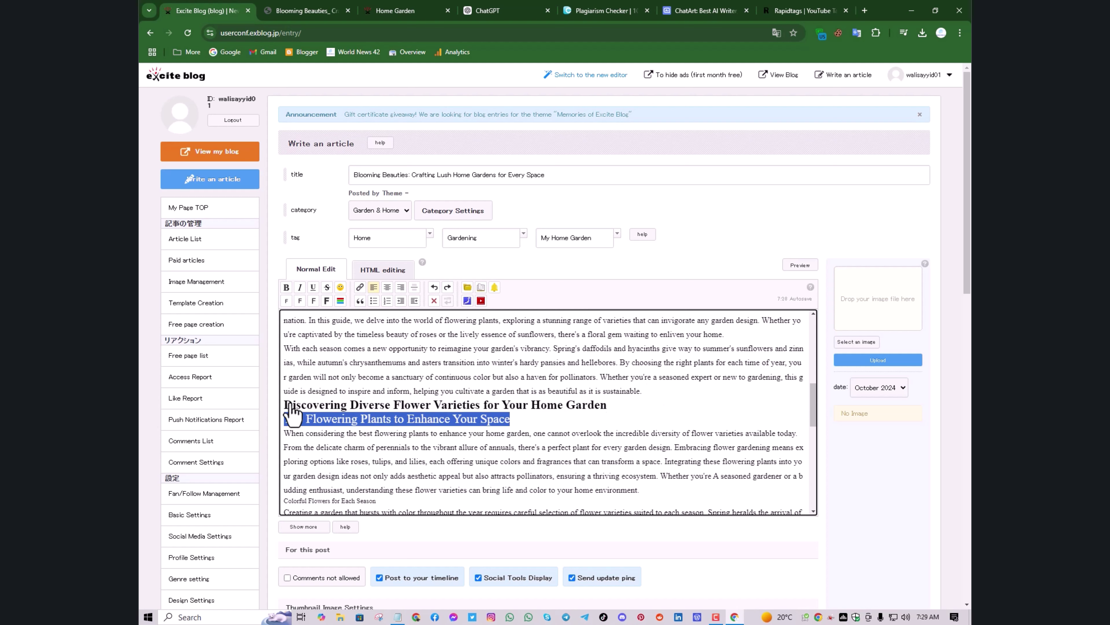
pyautogui.click(286, 287)
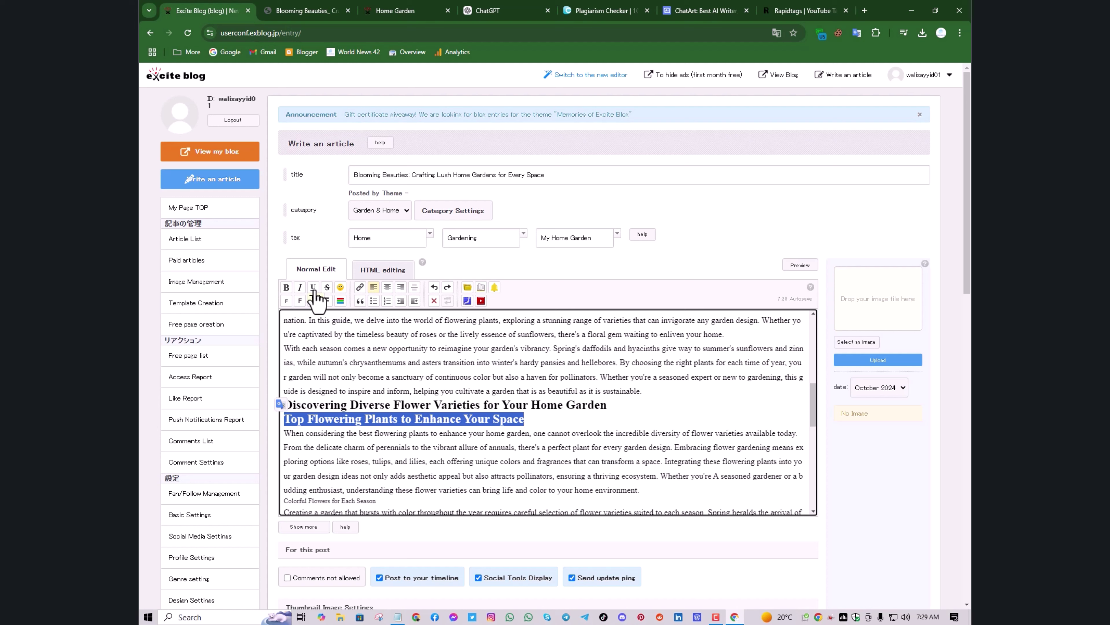
pyautogui.click(313, 287)
pyautogui.click(529, 424)
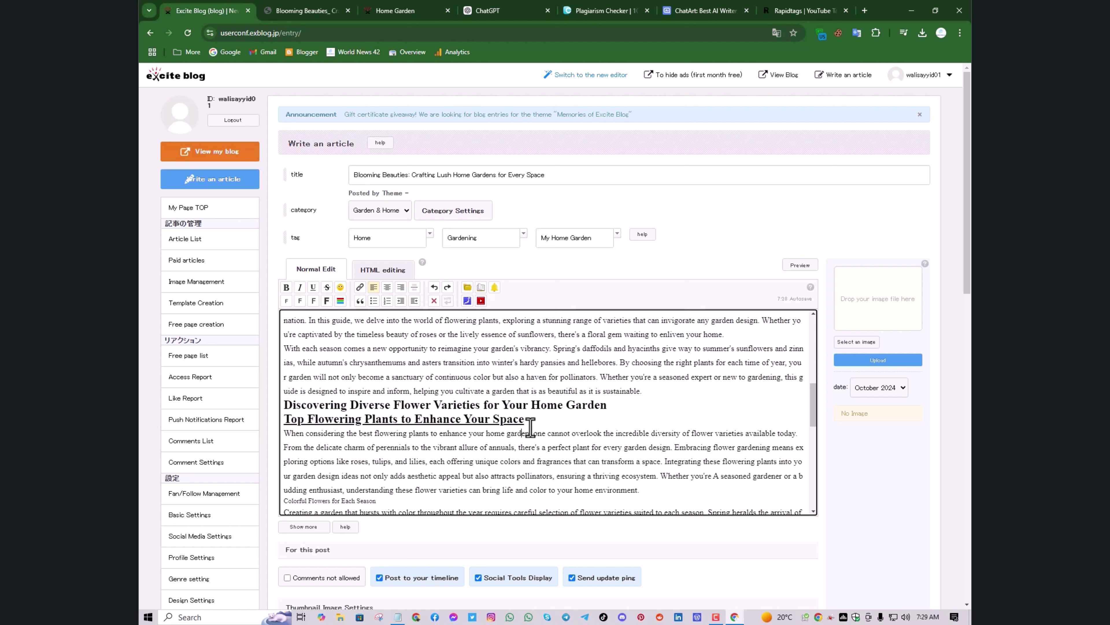
# Bold and enlarge the Conclusion heading, then check the reference Blooming Beauties article
pyautogui.scroll(-7, 531, 432)
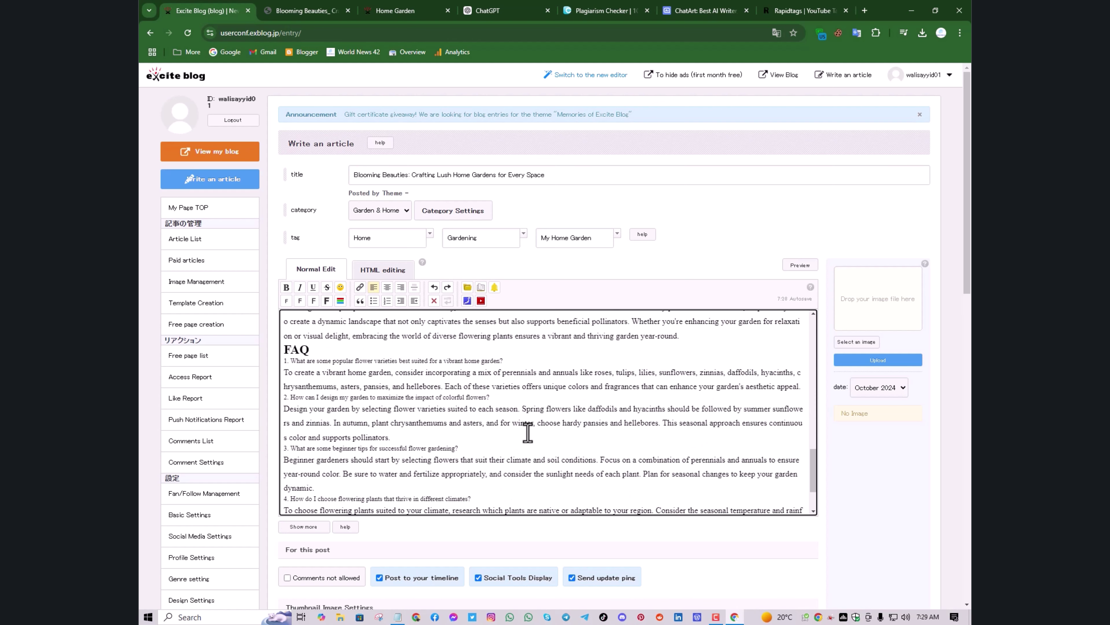
pyautogui.scroll(4, 523, 433)
pyautogui.scroll(1, 500, 433)
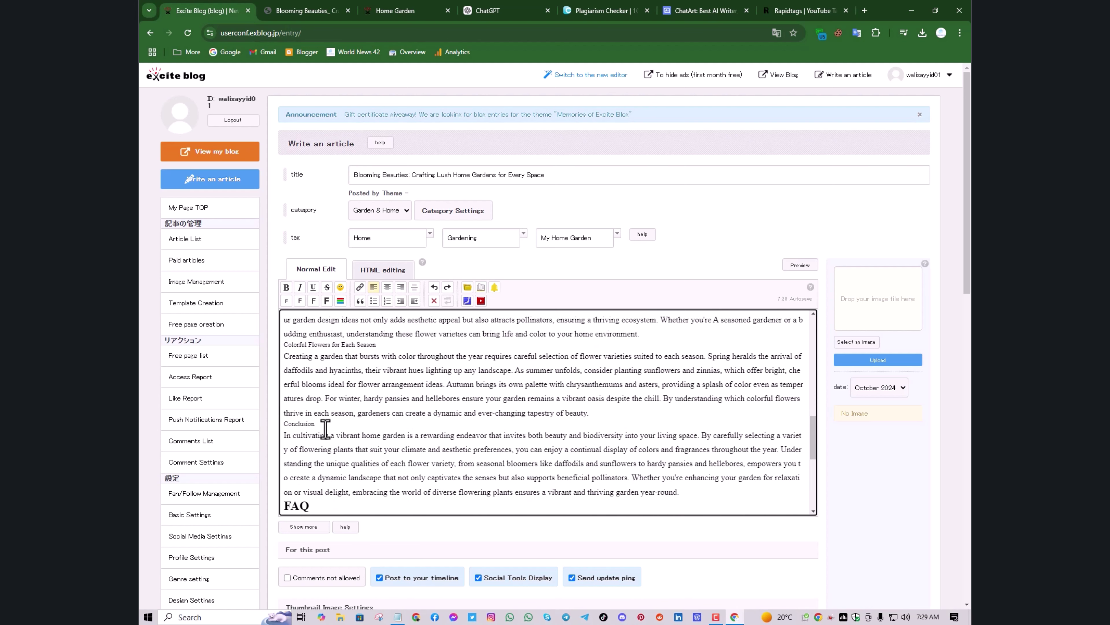
pyautogui.moveTo(319, 423); pyautogui.dragTo(284, 424)
pyautogui.click(286, 287)
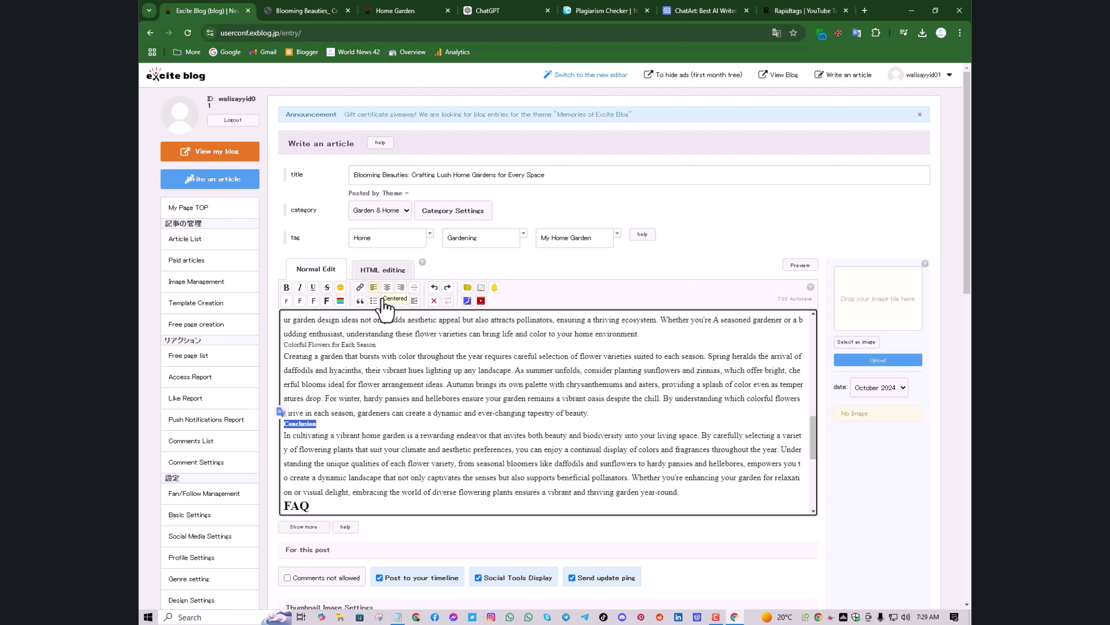
pyautogui.click(314, 301)
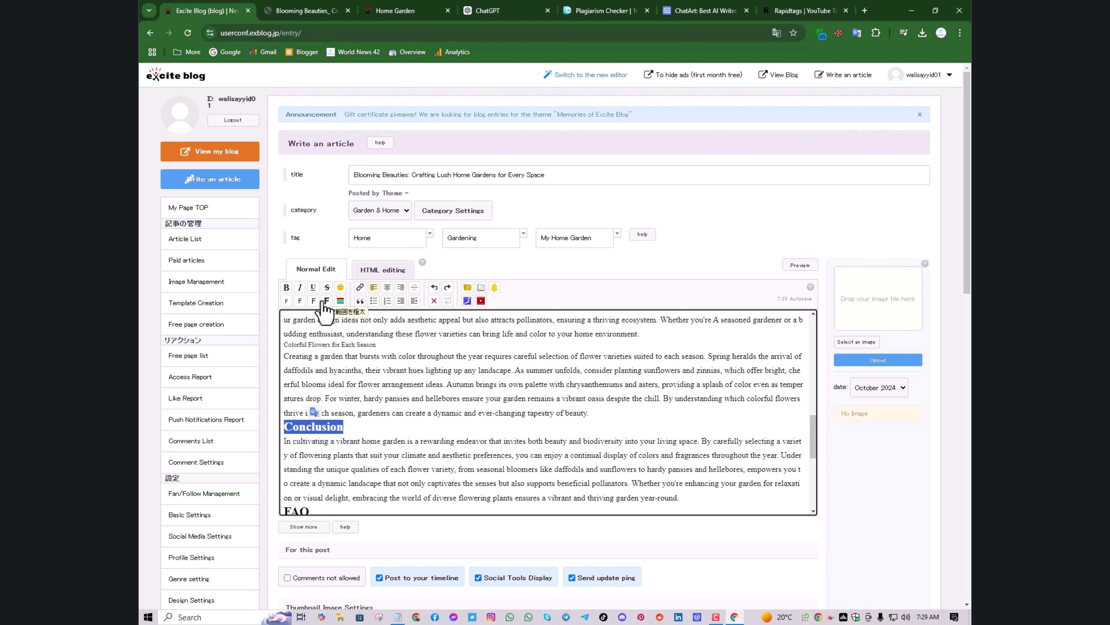
pyautogui.scroll(2, 380, 450)
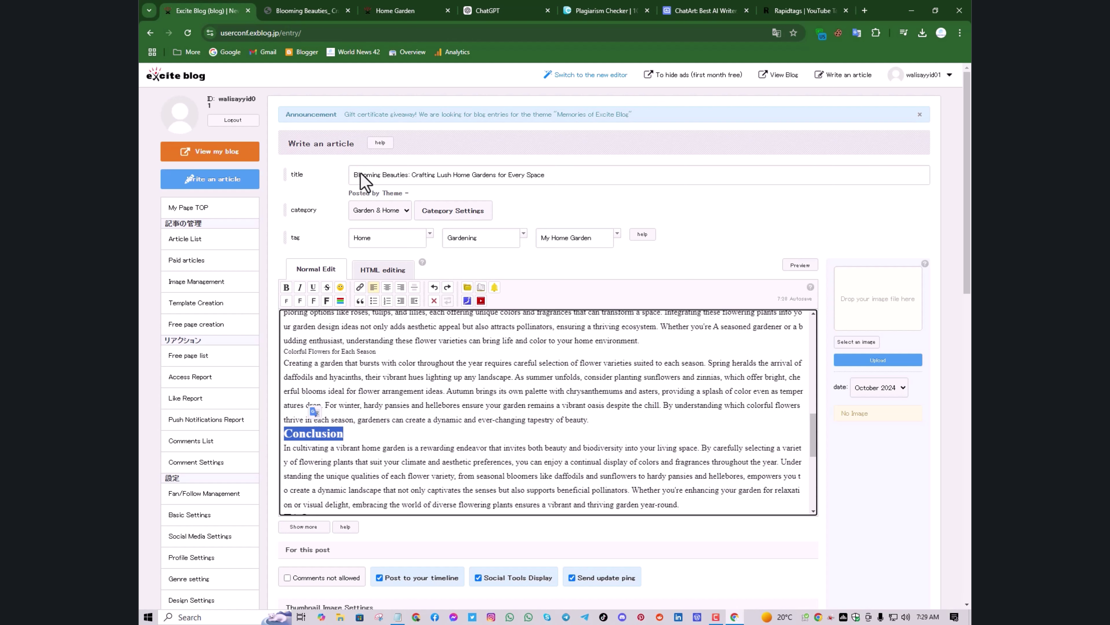
pyautogui.click(304, 12)
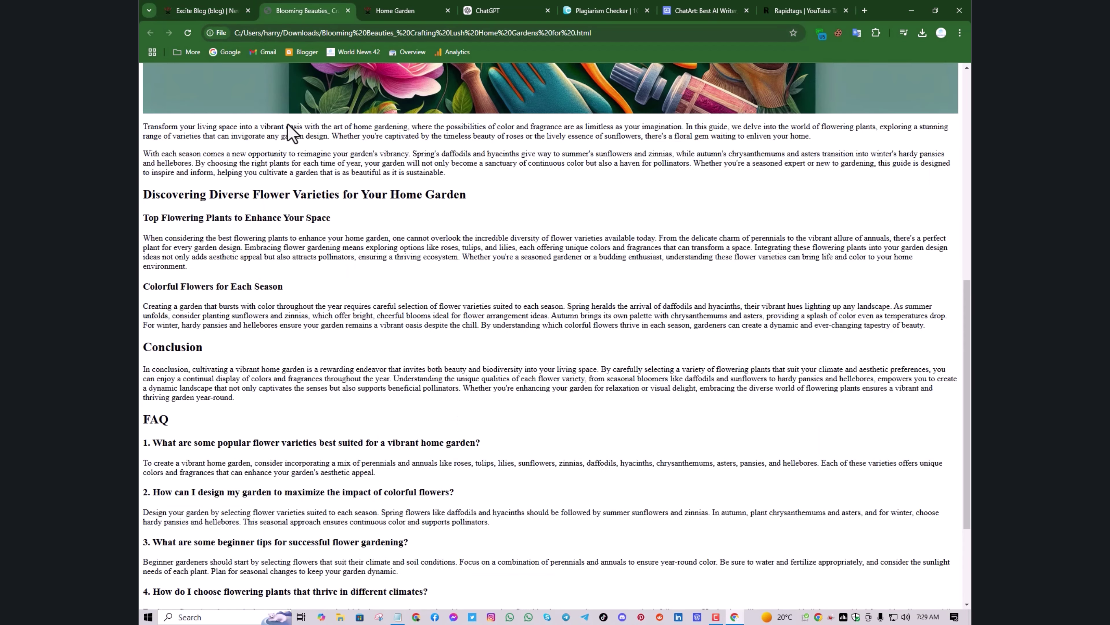
# Restore the accidentally shrunken paragraph line above 'Colorful Flowers for Each Season' to normal size
pyautogui.click(177, 11)
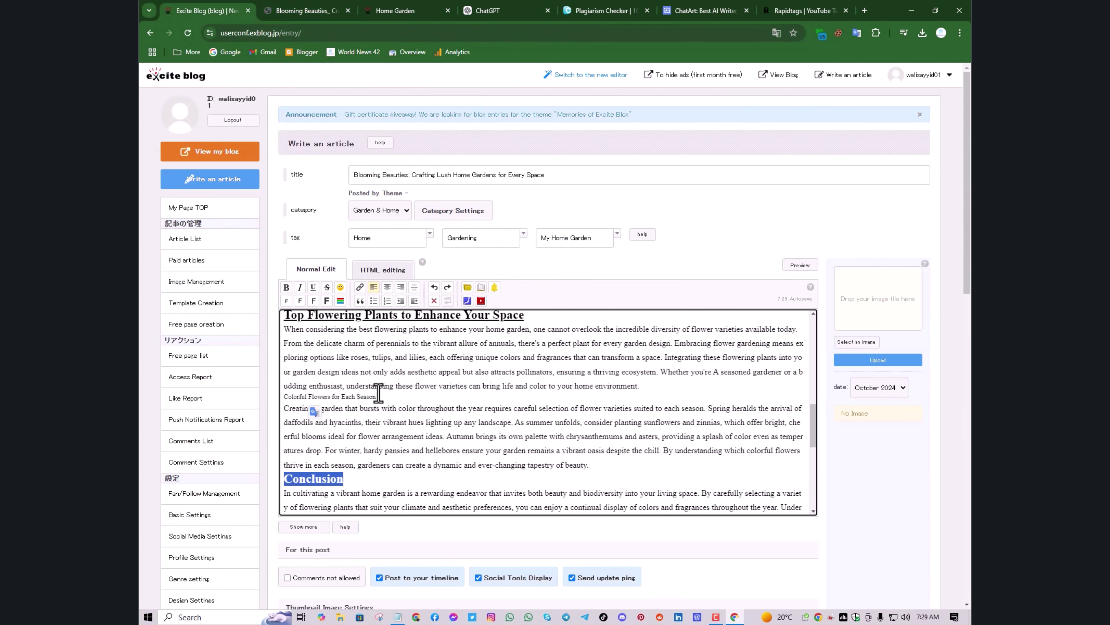
pyautogui.moveTo(380, 395); pyautogui.dragTo(291, 390)
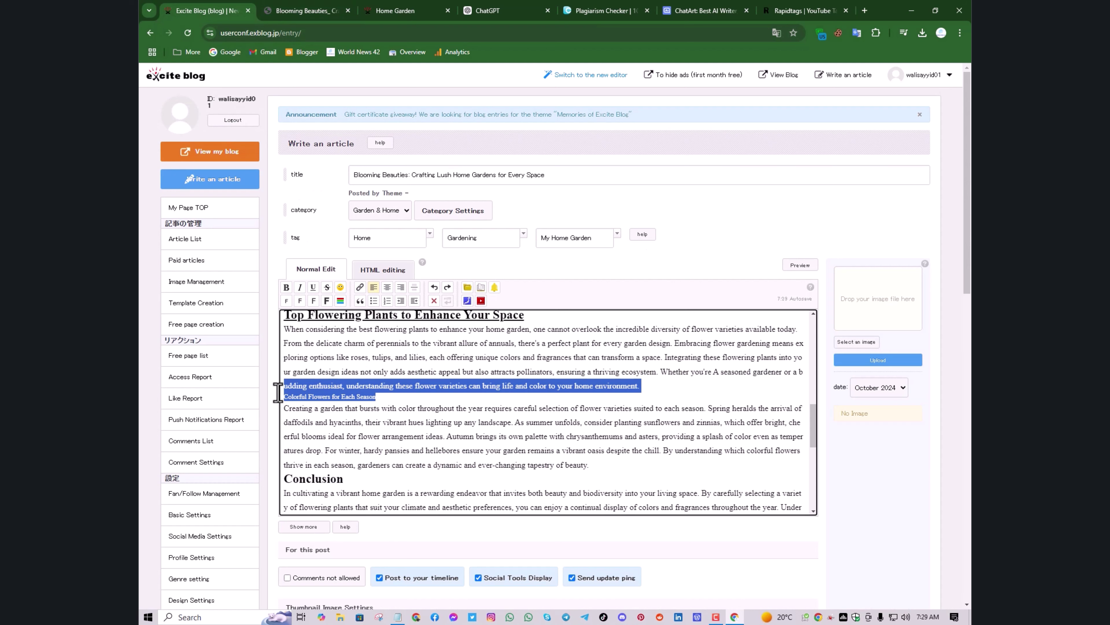
pyautogui.click(313, 301)
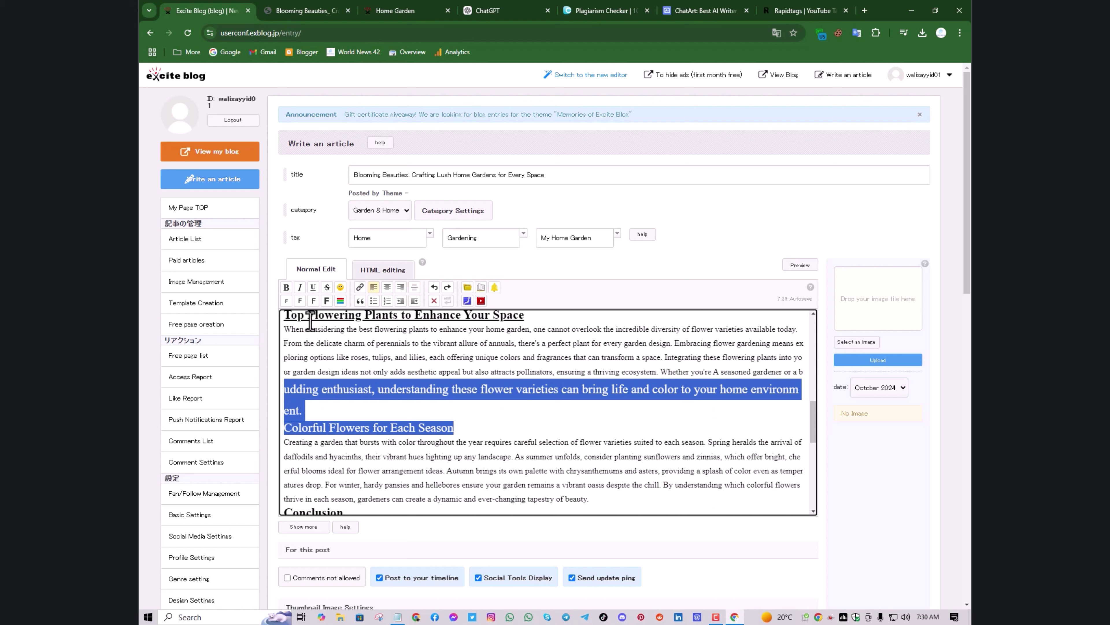
pyautogui.click(286, 301)
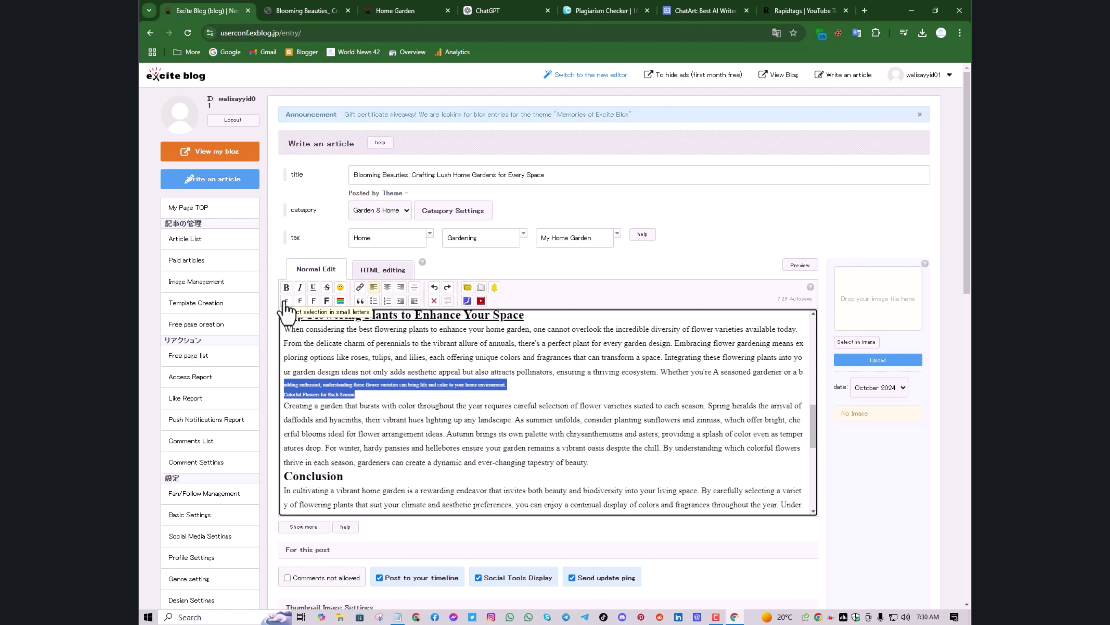
pyautogui.click(300, 301)
pyautogui.click(407, 407)
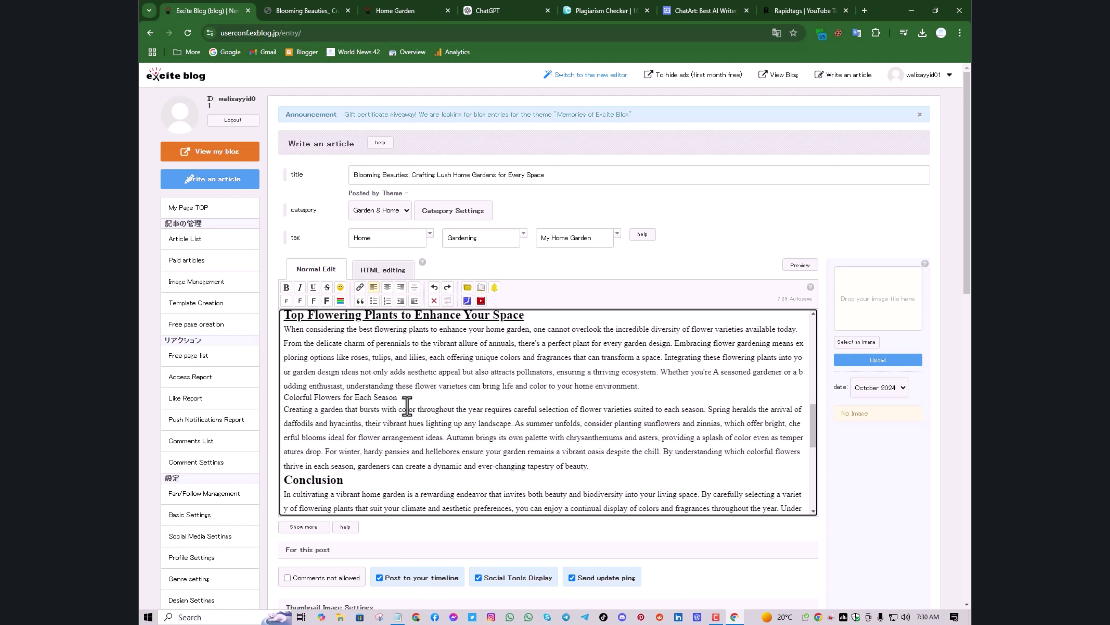
# Make the 'Colorful Flowers for Each Season' subheading larger and bold
pyautogui.moveTo(378, 397); pyautogui.dragTo(283, 397)
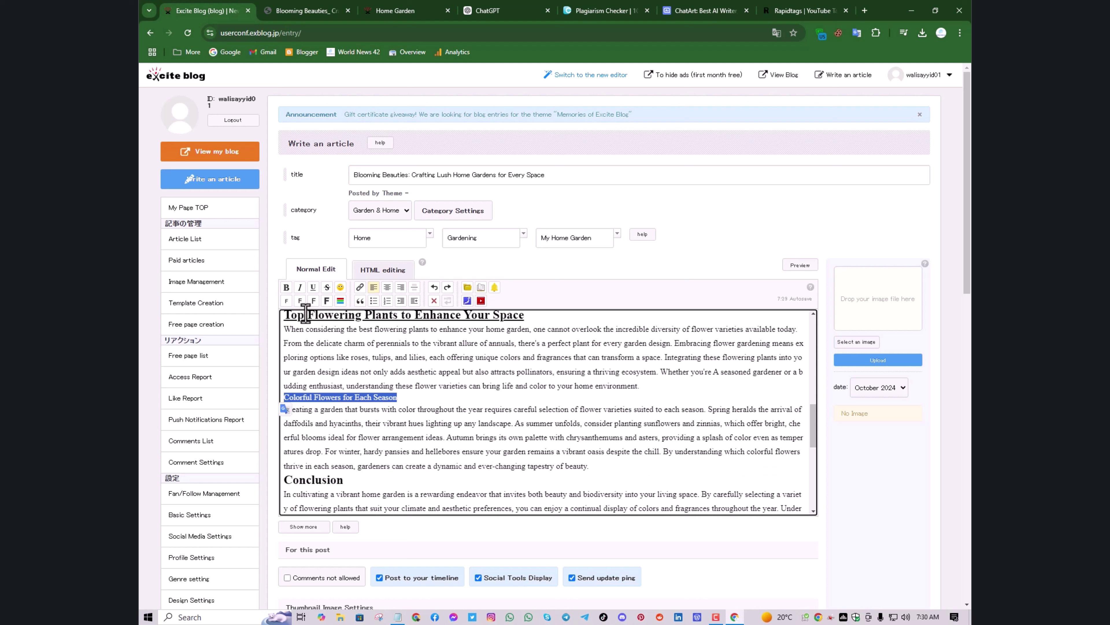
pyautogui.click(312, 301)
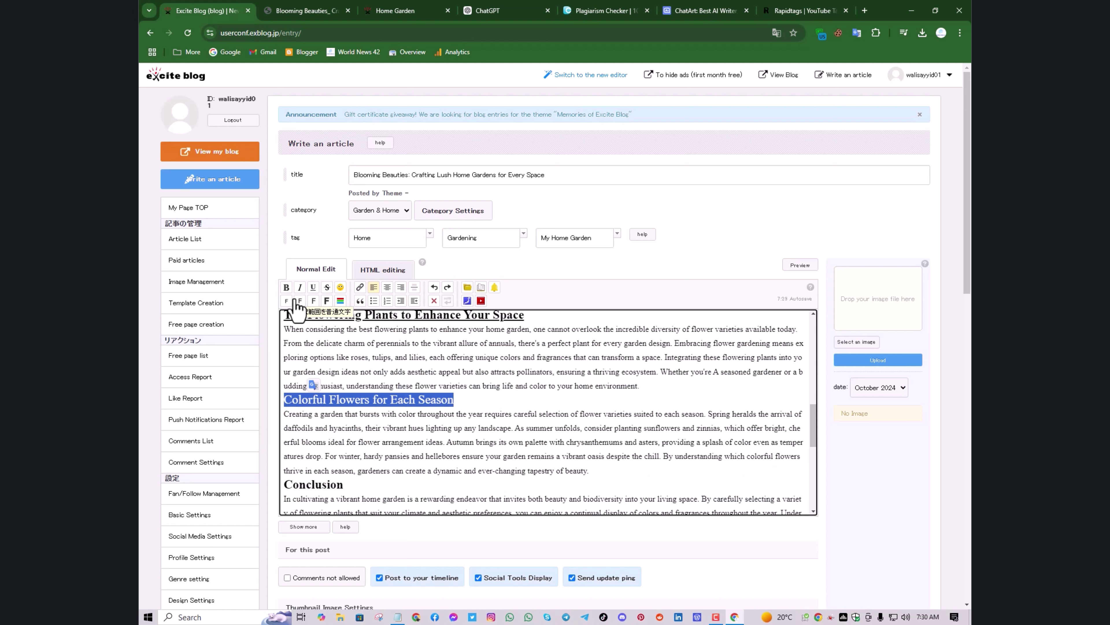
pyautogui.click(287, 288)
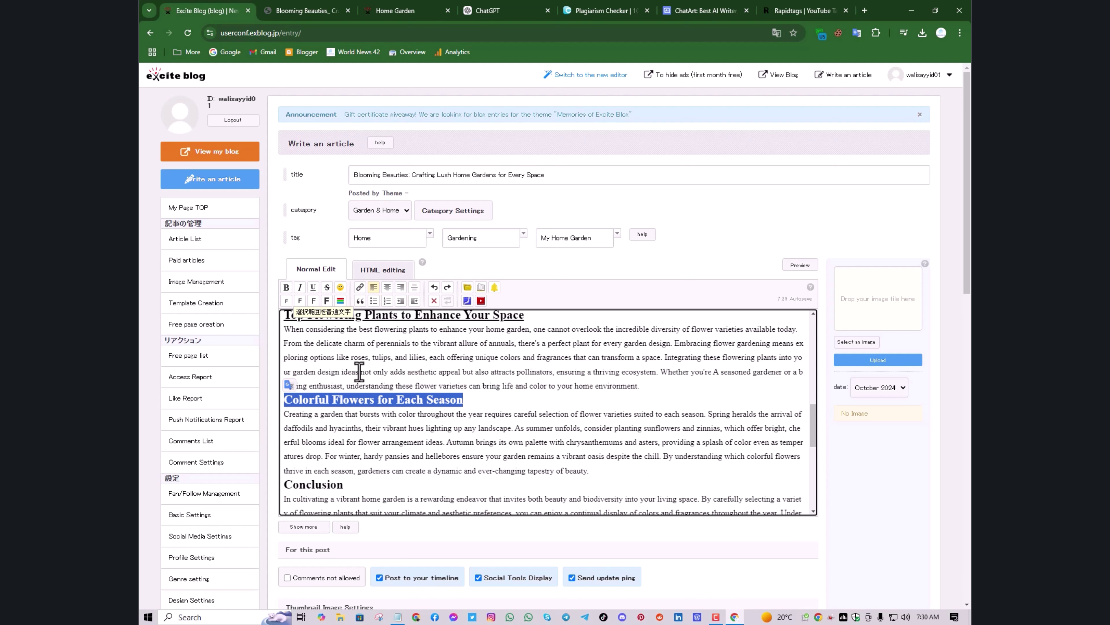
pyautogui.click(420, 447)
pyautogui.scroll(1, 467, 454)
pyautogui.scroll(10, 468, 455)
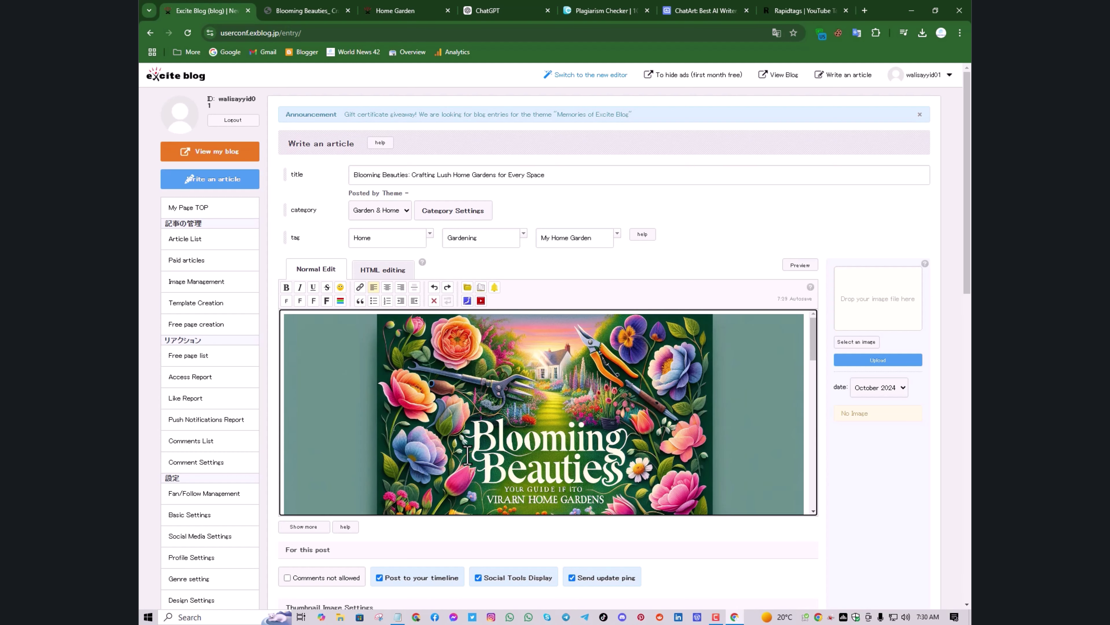
# Check the Thumbnail Image Settings and Published status, then go to the Blooming Beauties article page
pyautogui.scroll(-15, 467, 455)
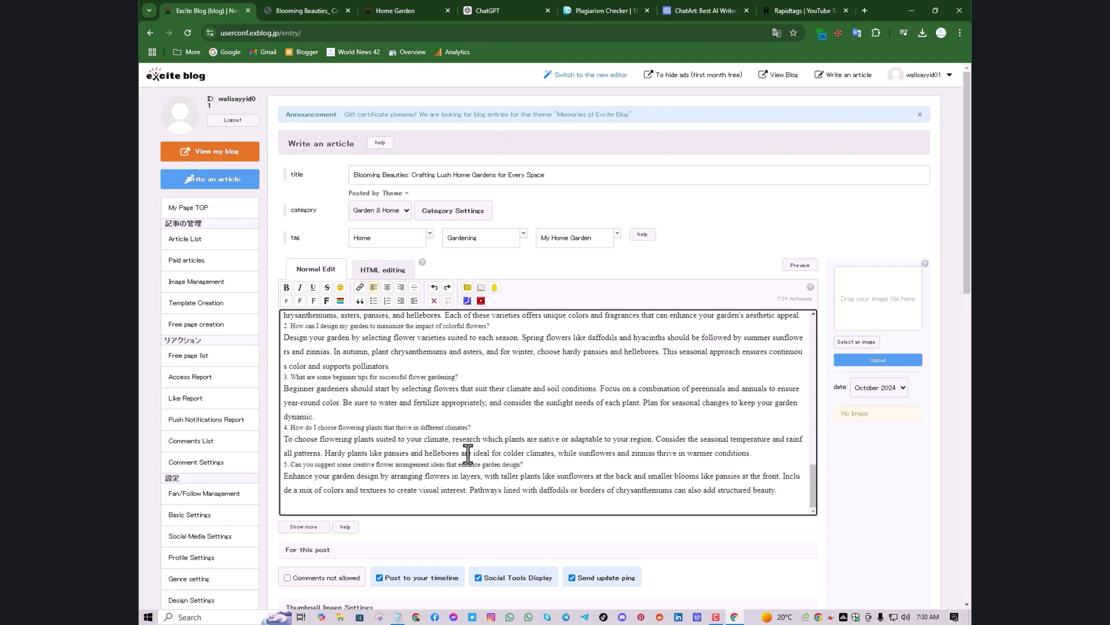
pyautogui.scroll(-6, 385, 483)
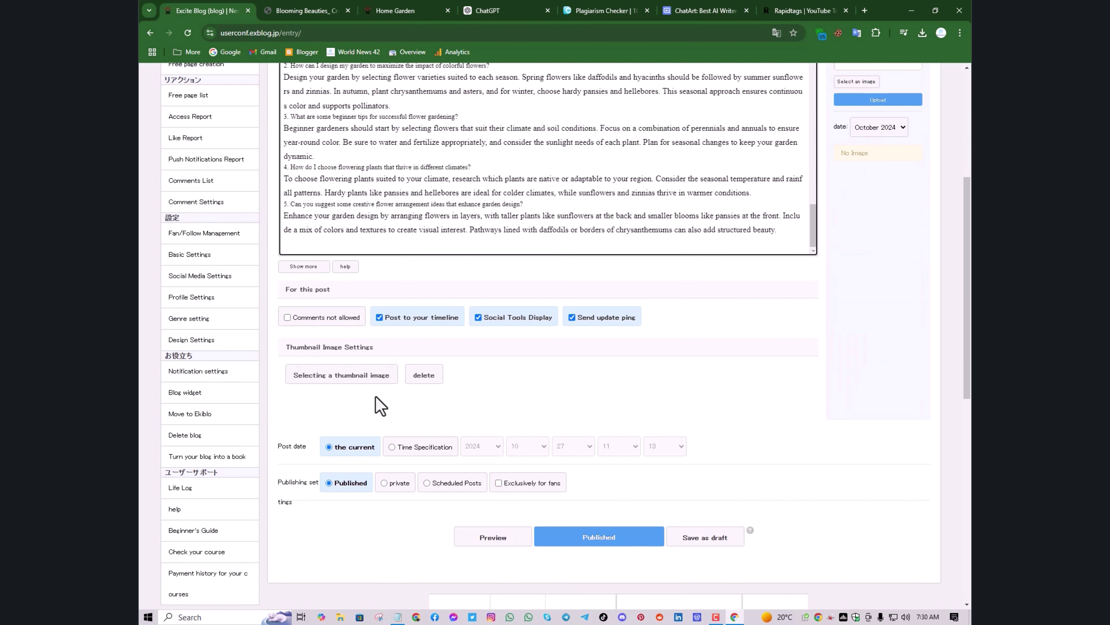
pyautogui.scroll(-1, 441, 360)
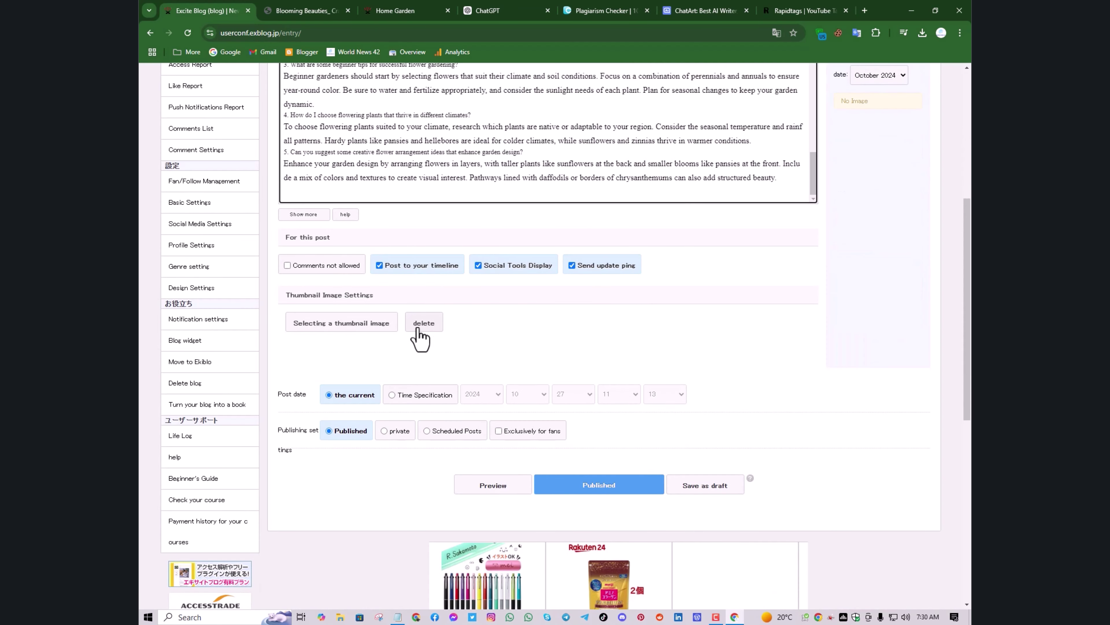
pyautogui.scroll(4, 600, 306)
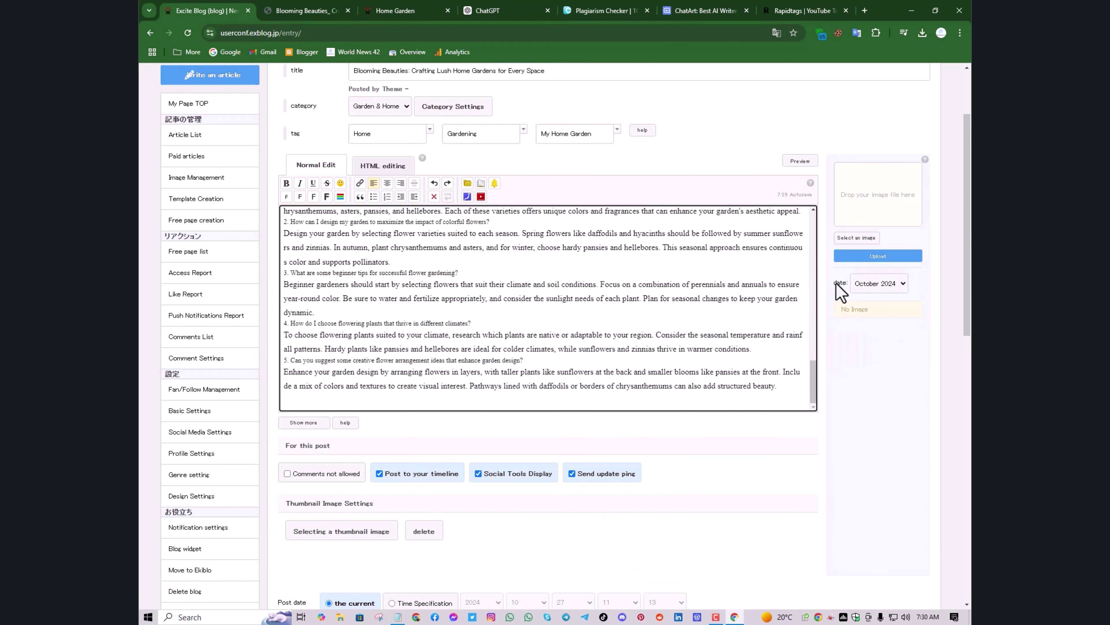
pyautogui.click(899, 259)
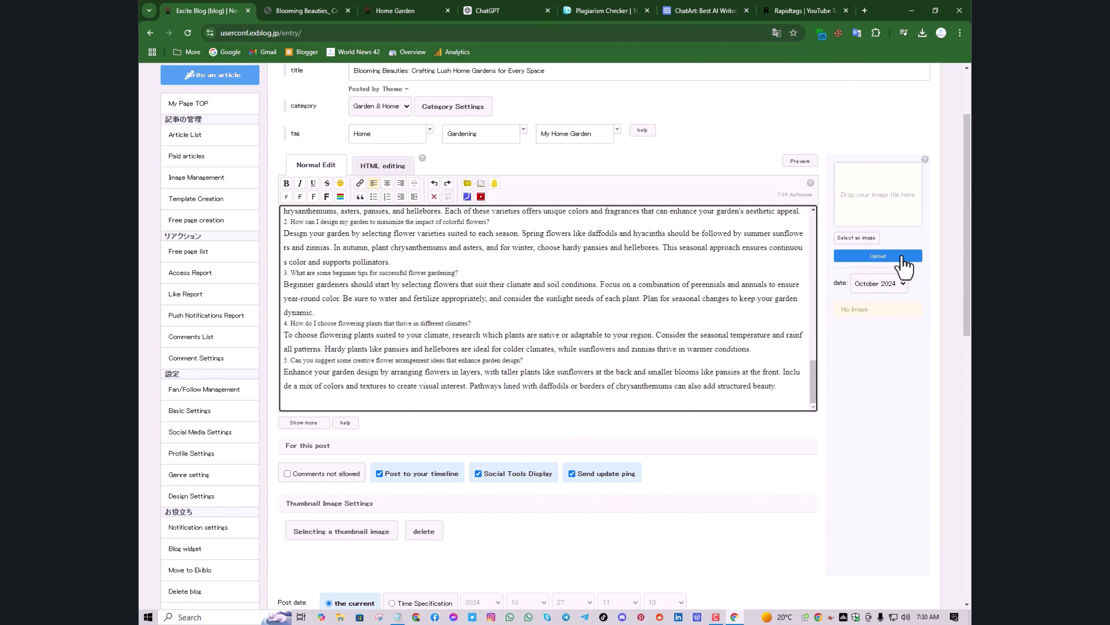
# Save the article's floral cover image to Downloads as 671da40a3cd45.png
pyautogui.click(328, 9)
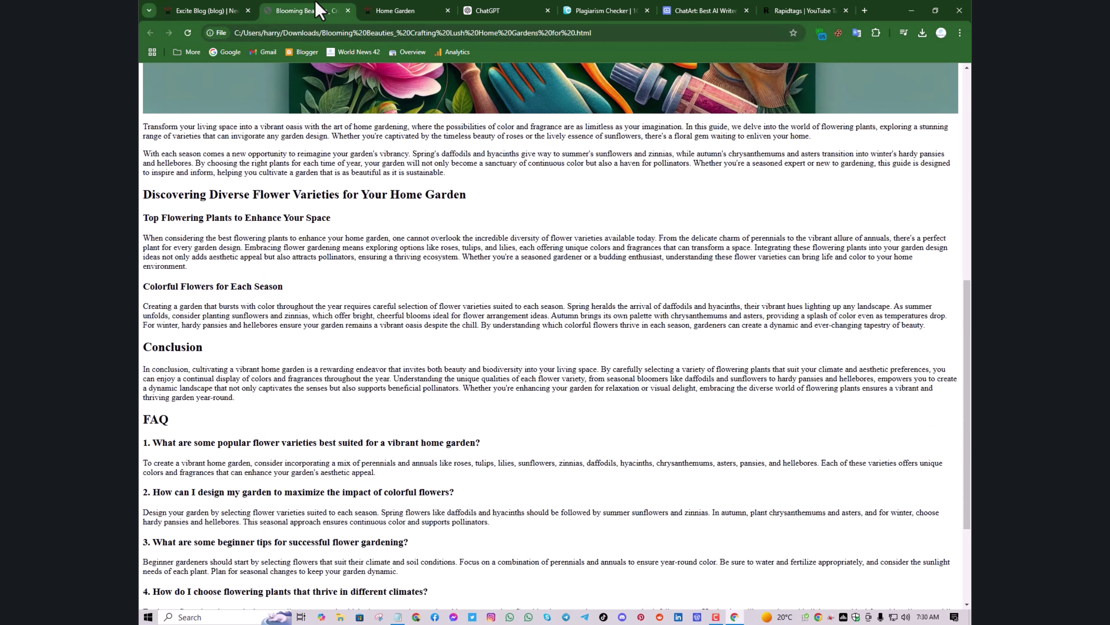
pyautogui.scroll(10, 452, 164)
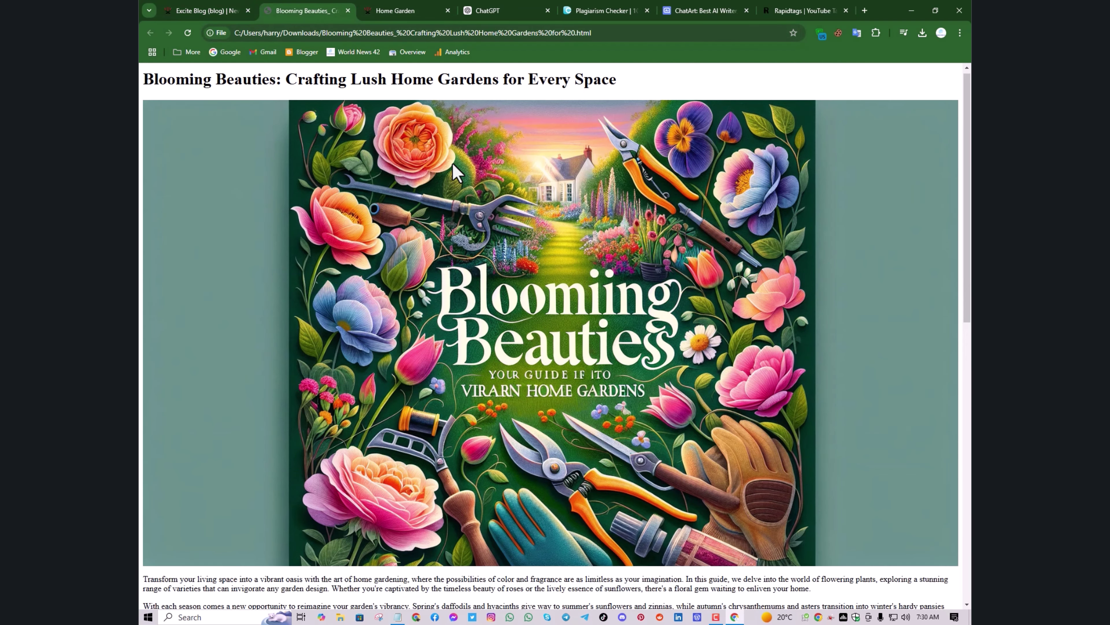
pyautogui.rightClick(452, 162)
pyautogui.click(489, 191)
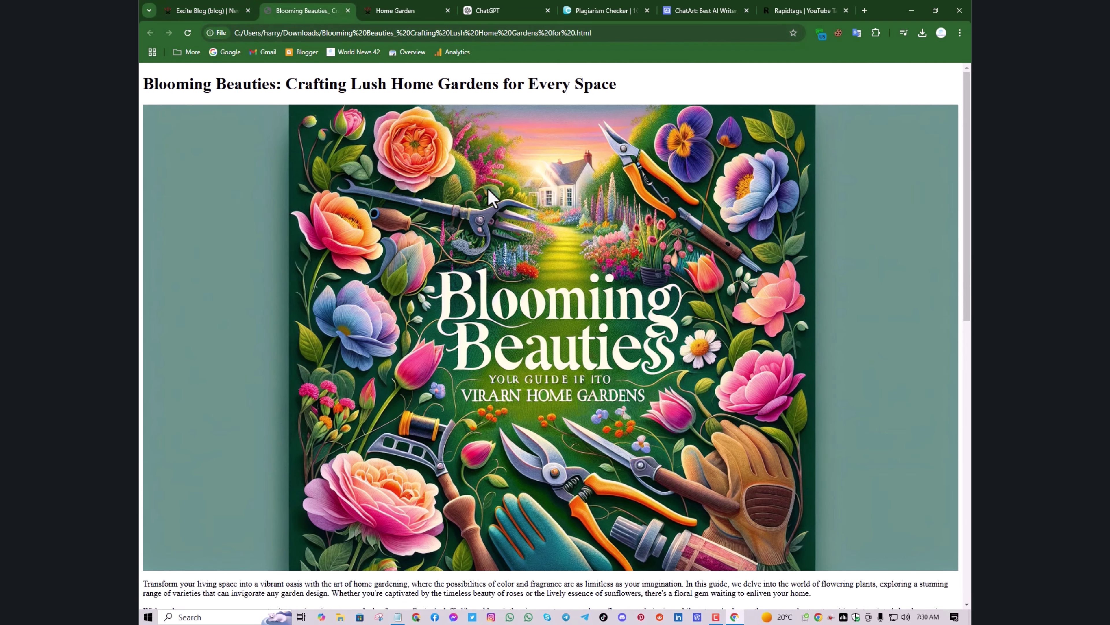
pyautogui.click(587, 348)
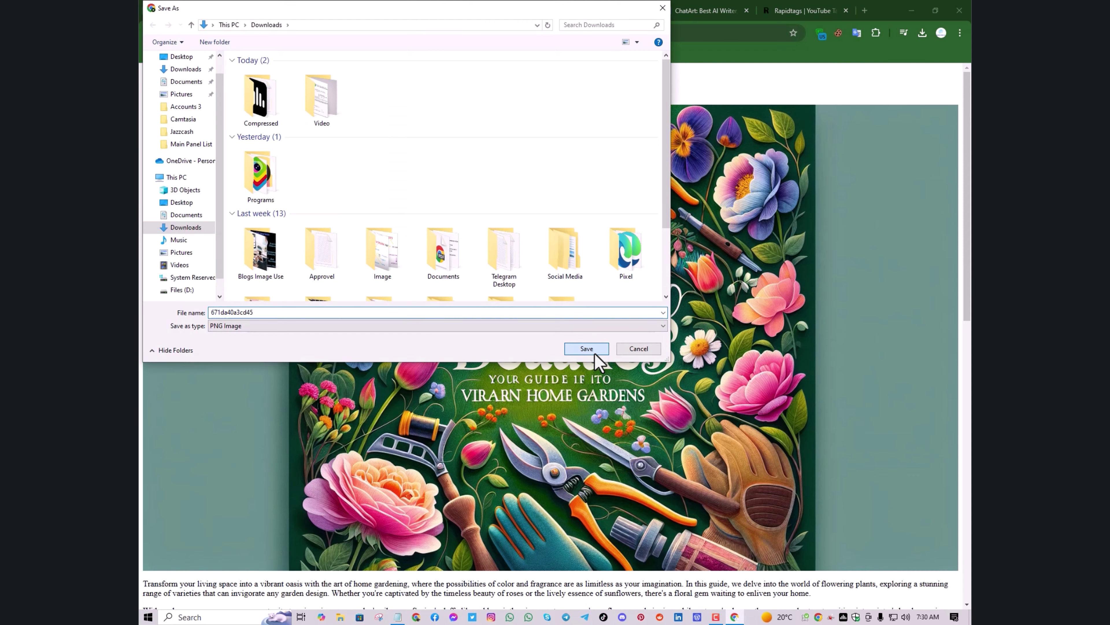
pyautogui.click(230, 9)
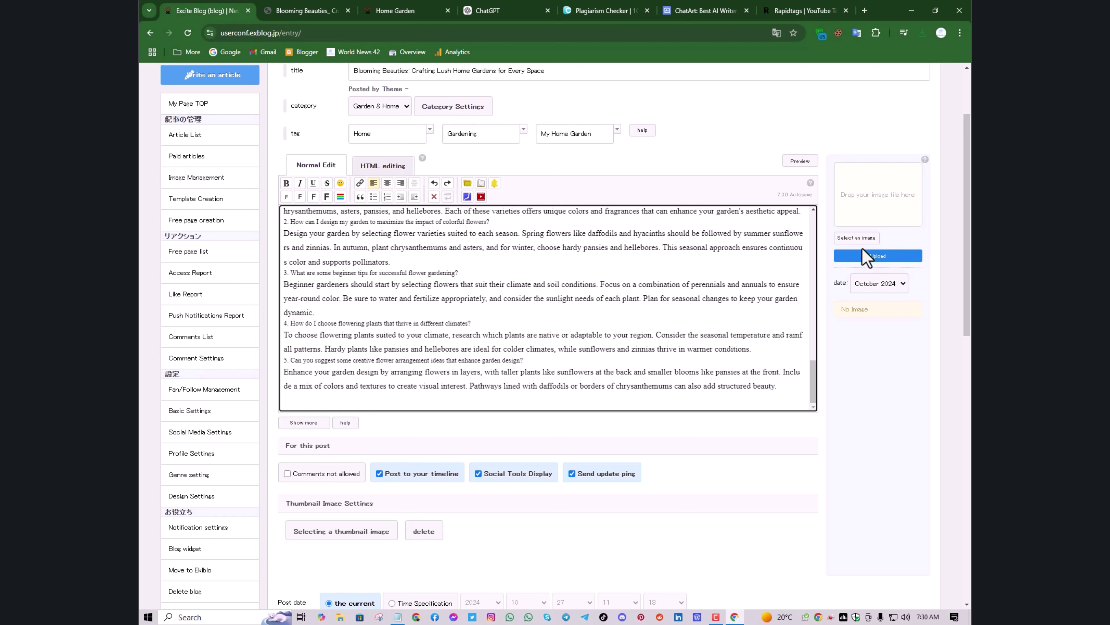
pyautogui.click(877, 258)
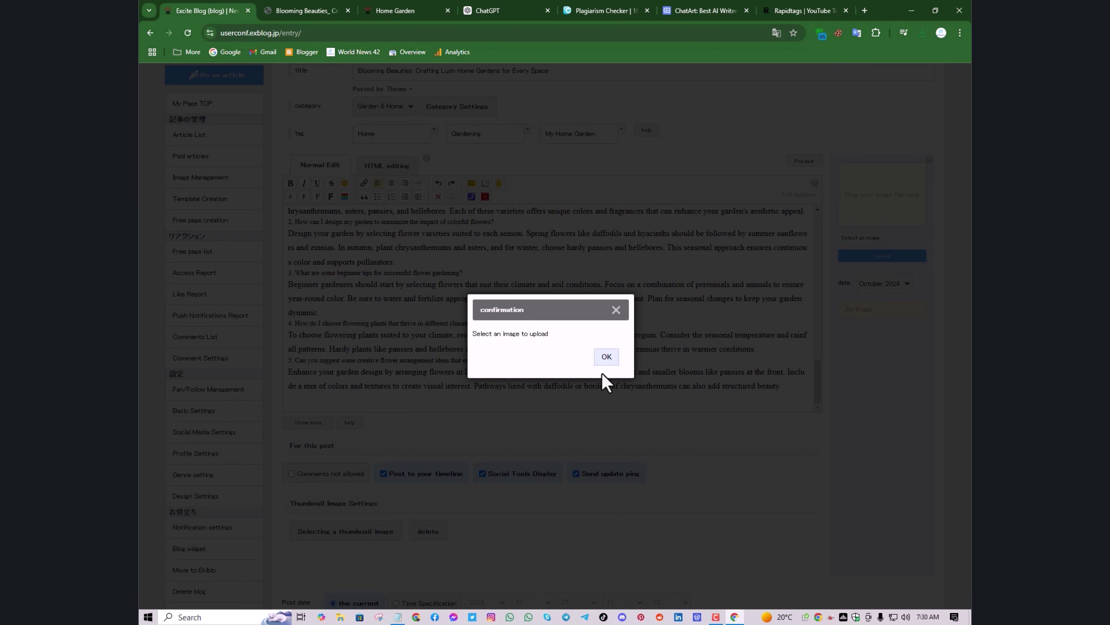
pyautogui.click(606, 358)
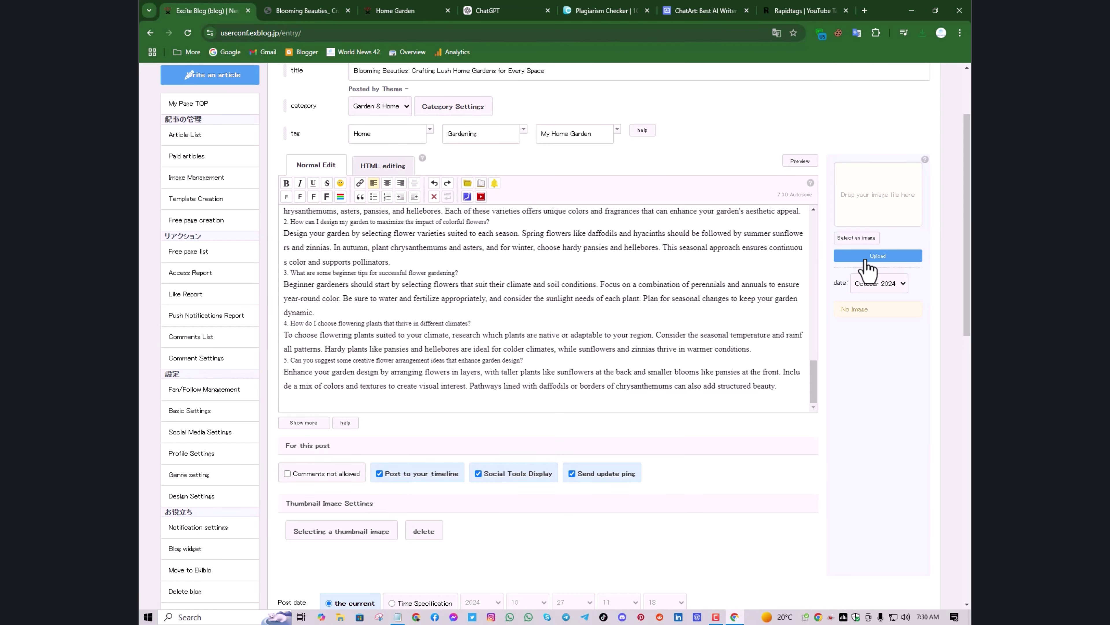
pyautogui.click(869, 238)
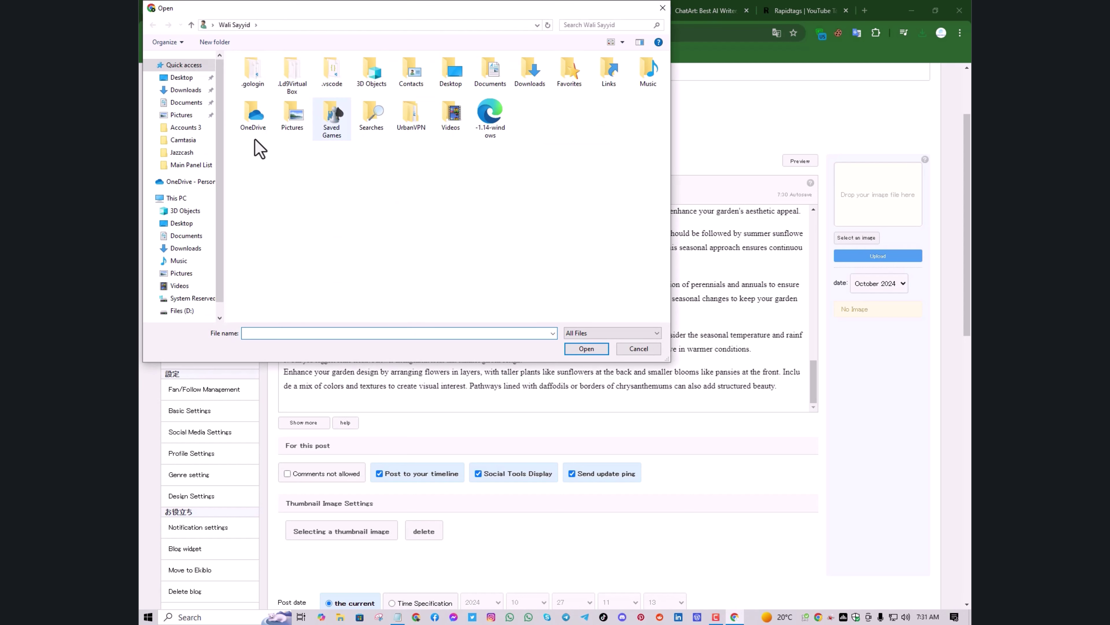
pyautogui.click(199, 248)
pyautogui.click(245, 120)
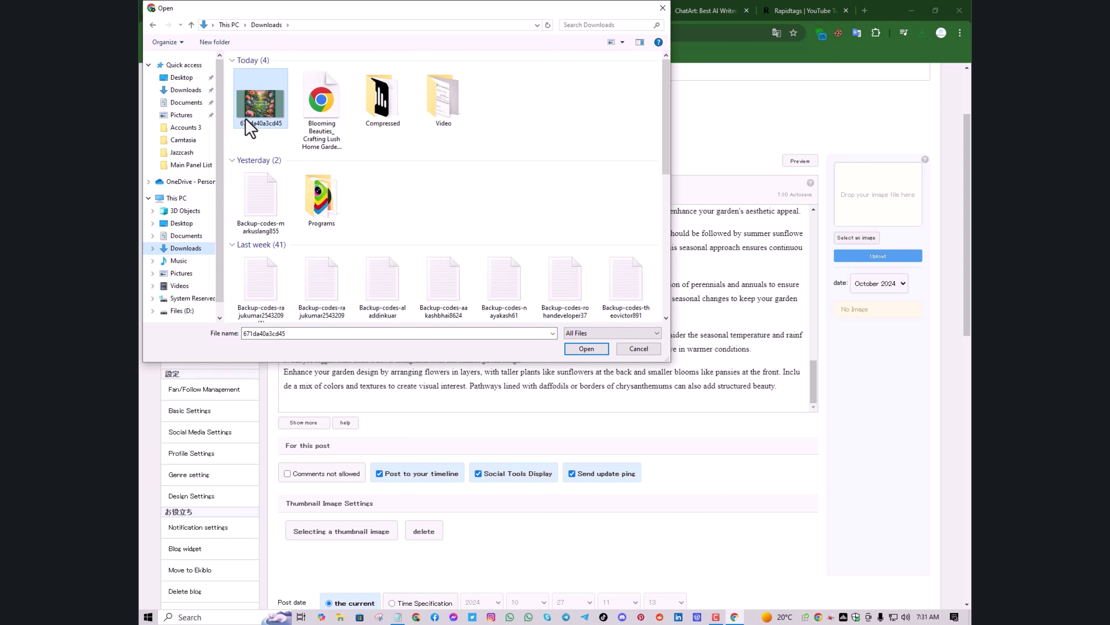
pyautogui.click(586, 348)
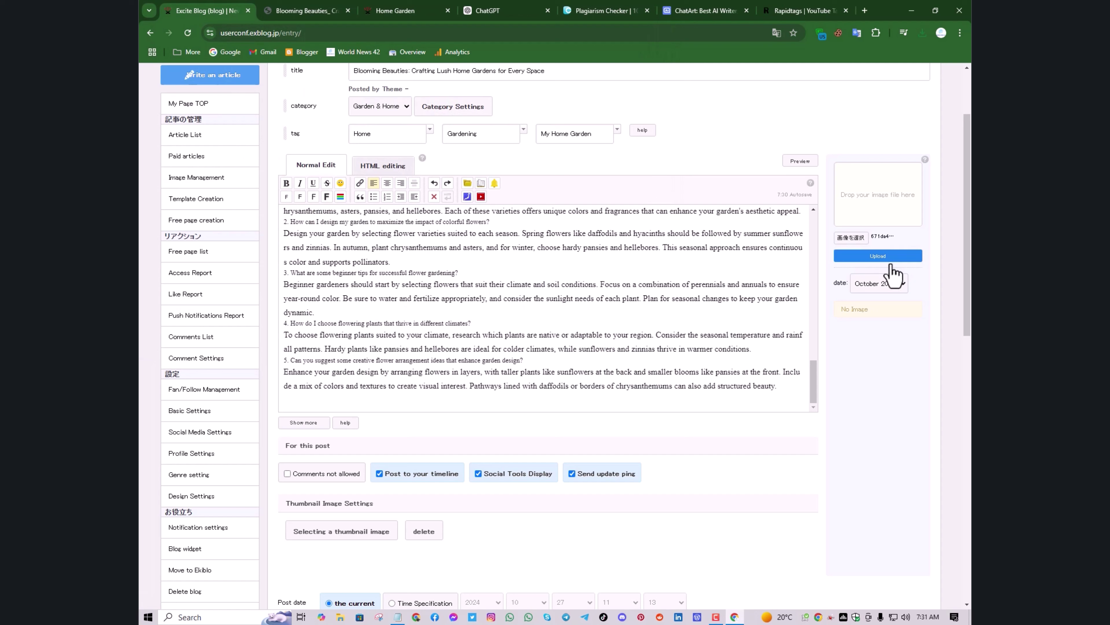
pyautogui.click(892, 254)
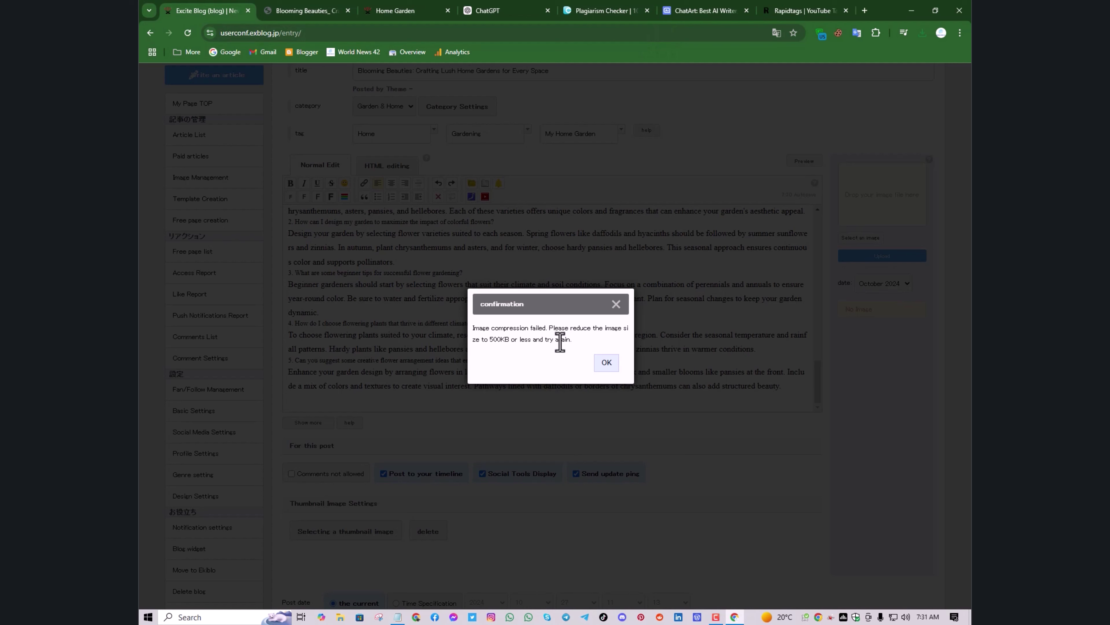
pyautogui.click(606, 362)
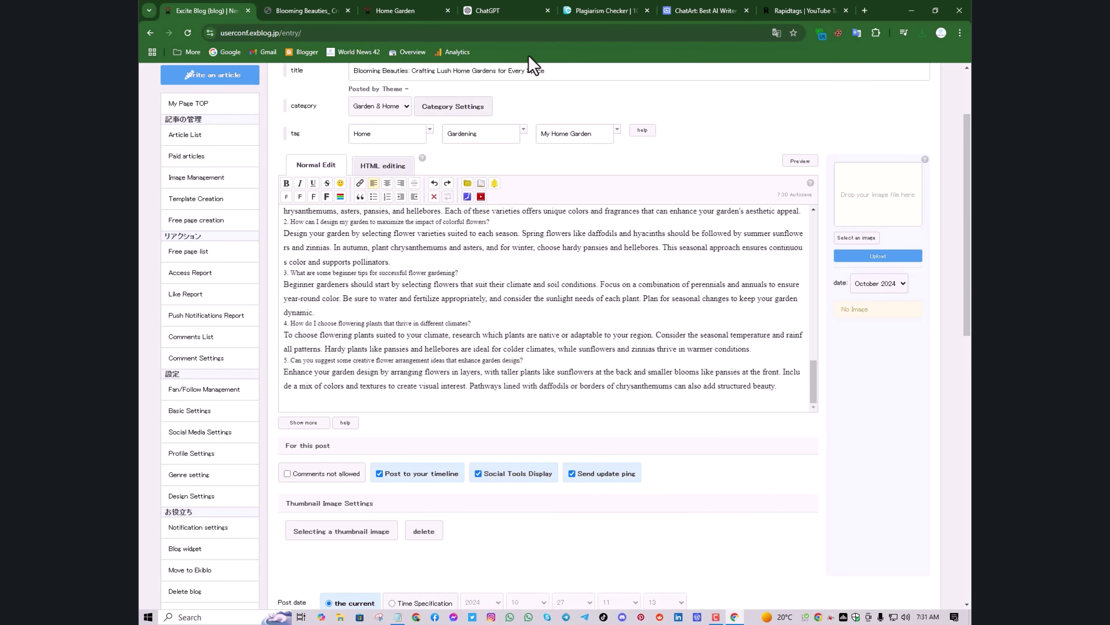
# Google 'mb to kb' in a new tab and open the MB to kB Image Compressor result
pyautogui.click(865, 10)
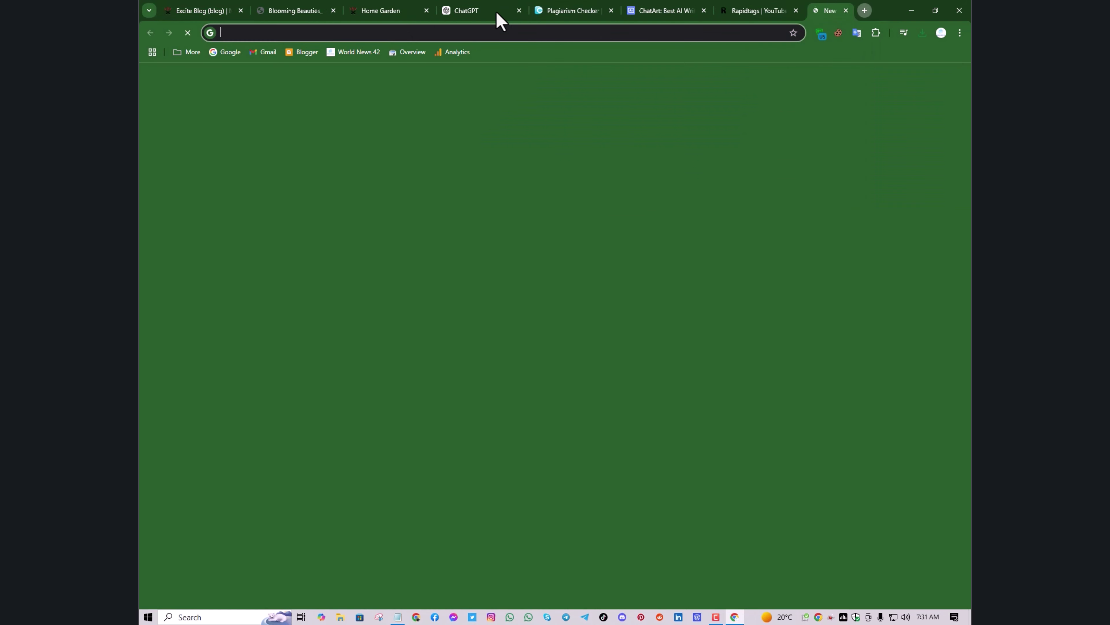
pyautogui.click(224, 53)
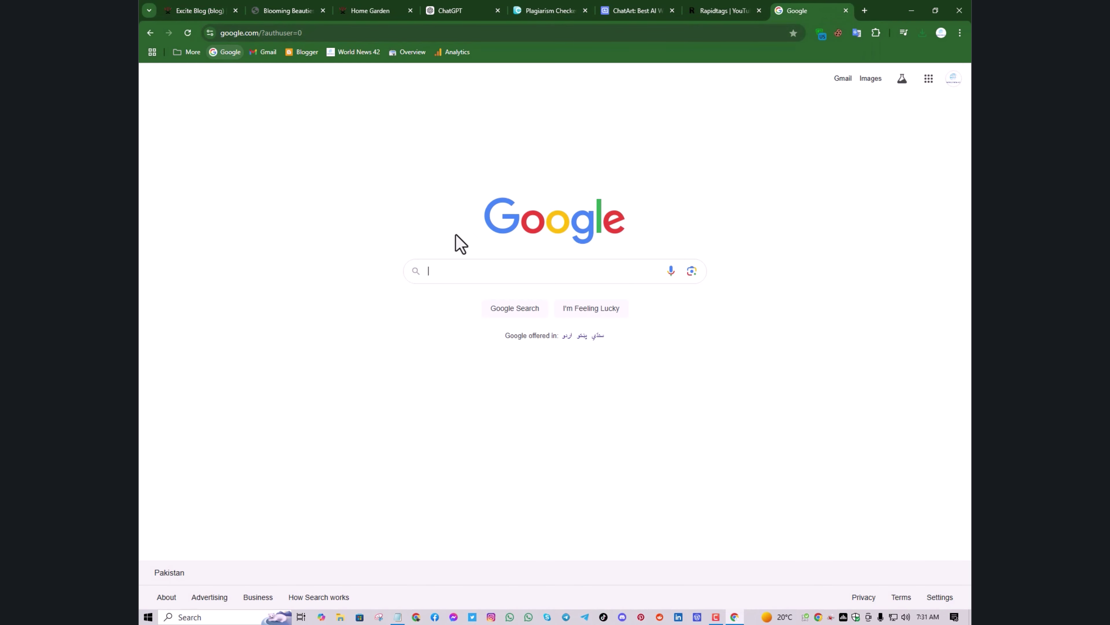
pyautogui.click(485, 272)
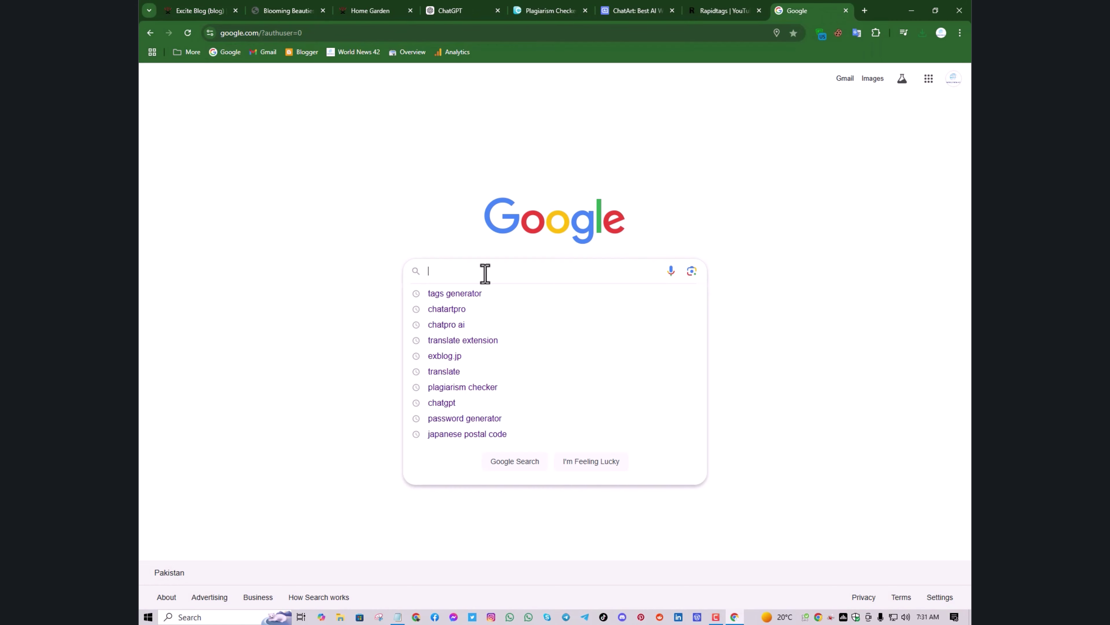
pyautogui.write('mb to')
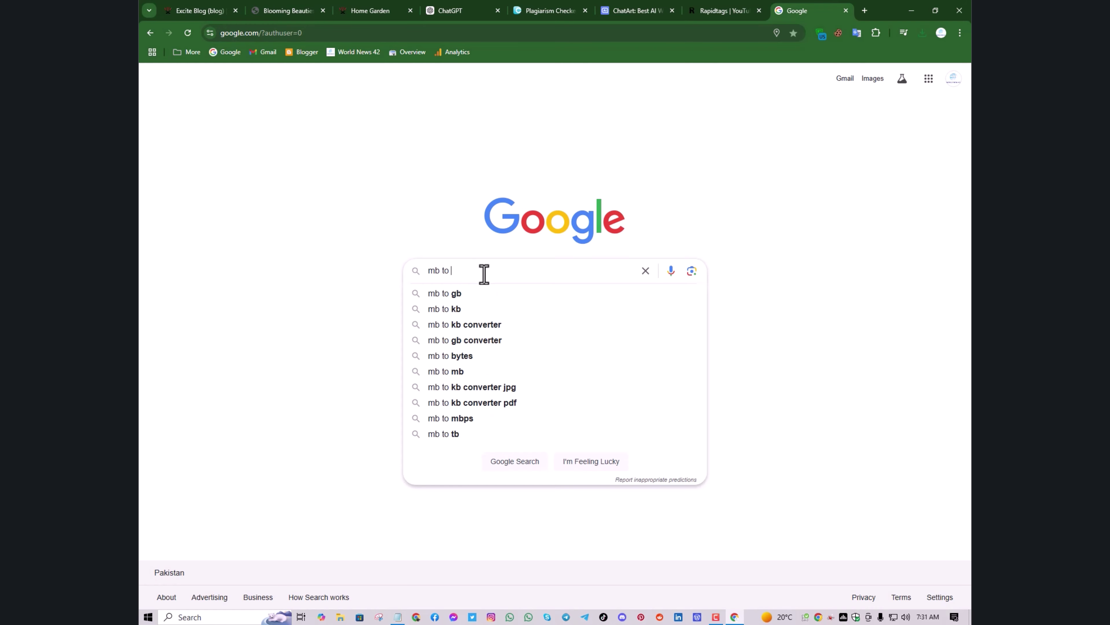
pyautogui.click(478, 309)
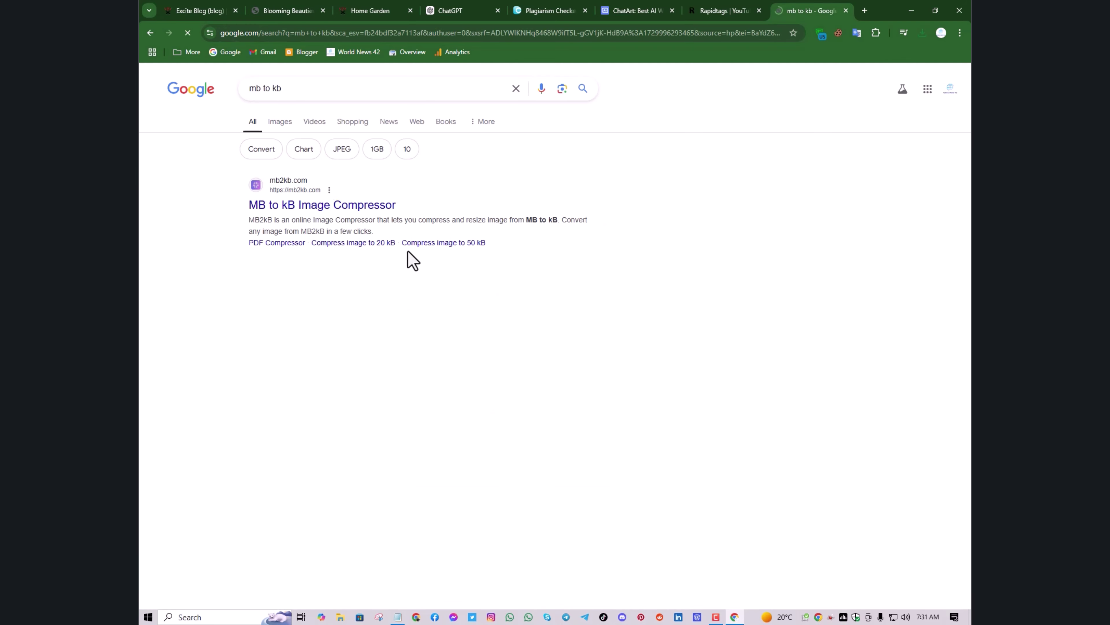
pyautogui.click(321, 203)
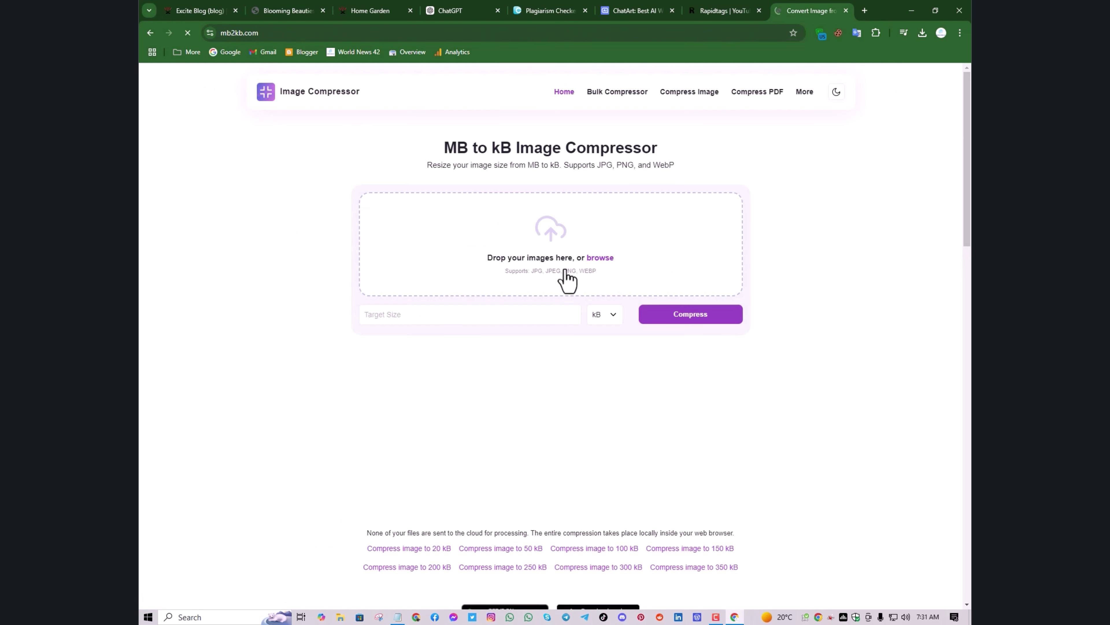
# Compress 671da40a3cd45.png with a 300 kB target and download the 255 kB result
pyautogui.click(598, 259)
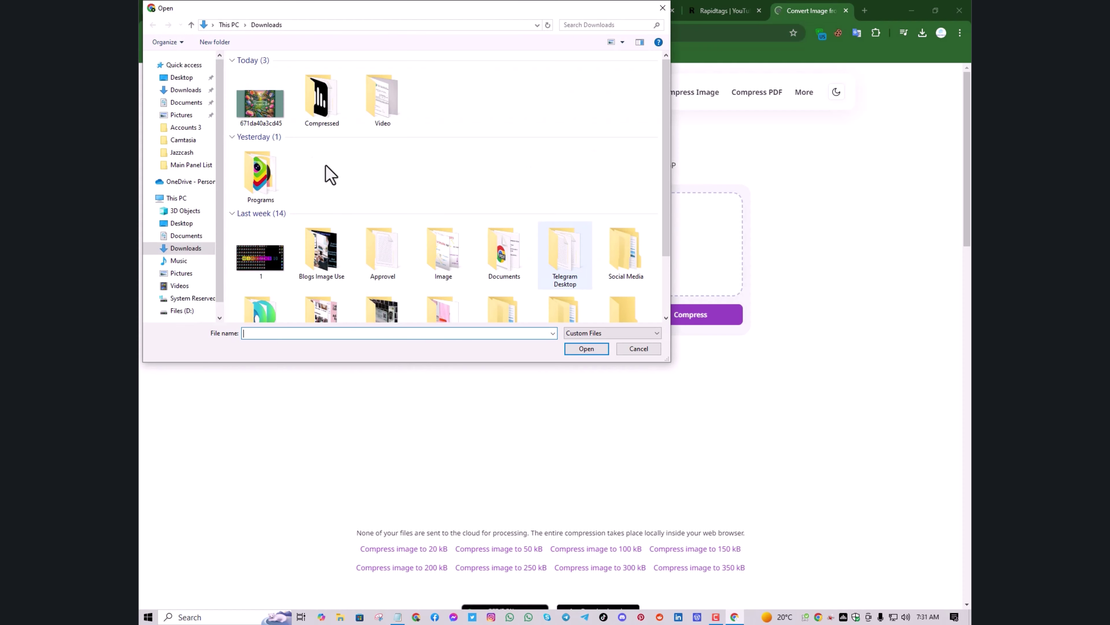
pyautogui.click(260, 122)
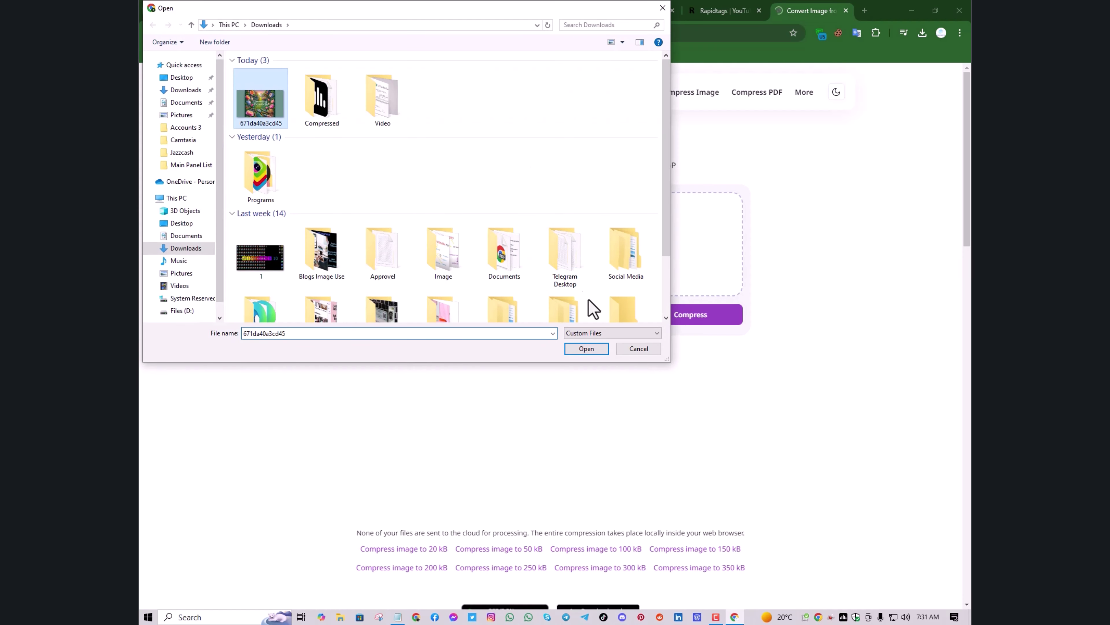
pyautogui.click(586, 348)
pyautogui.click(543, 315)
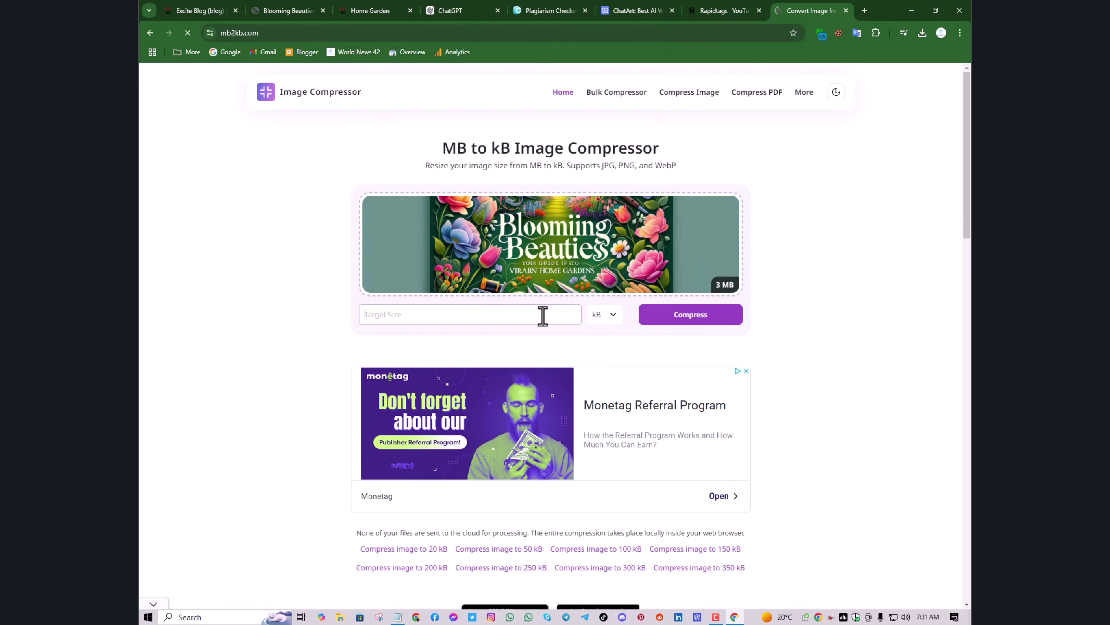
pyautogui.write('300')
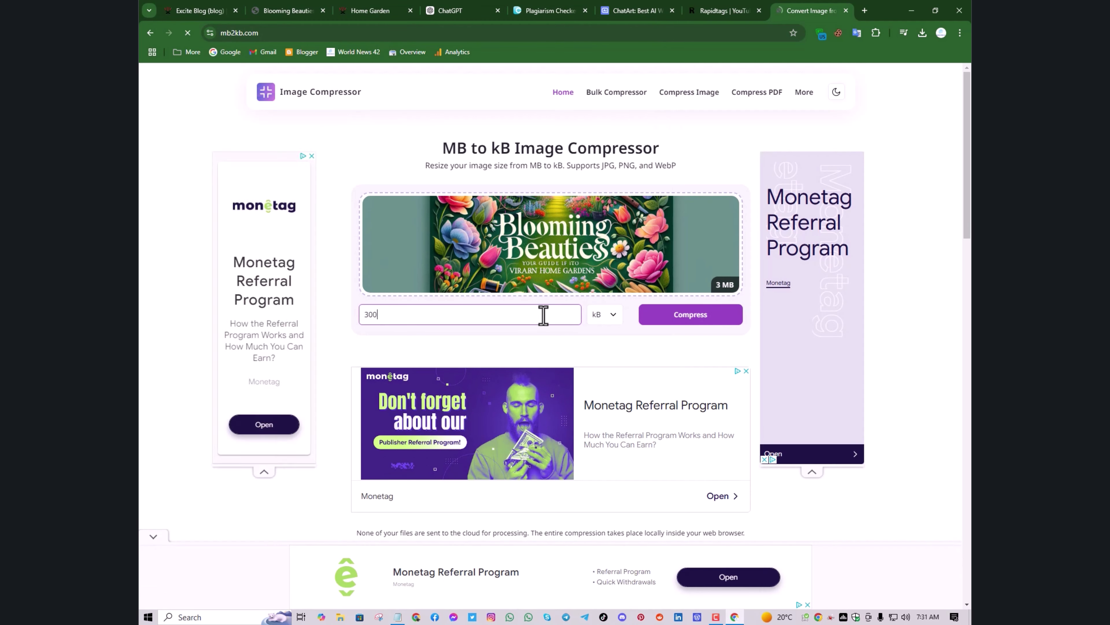
pyautogui.click(711, 320)
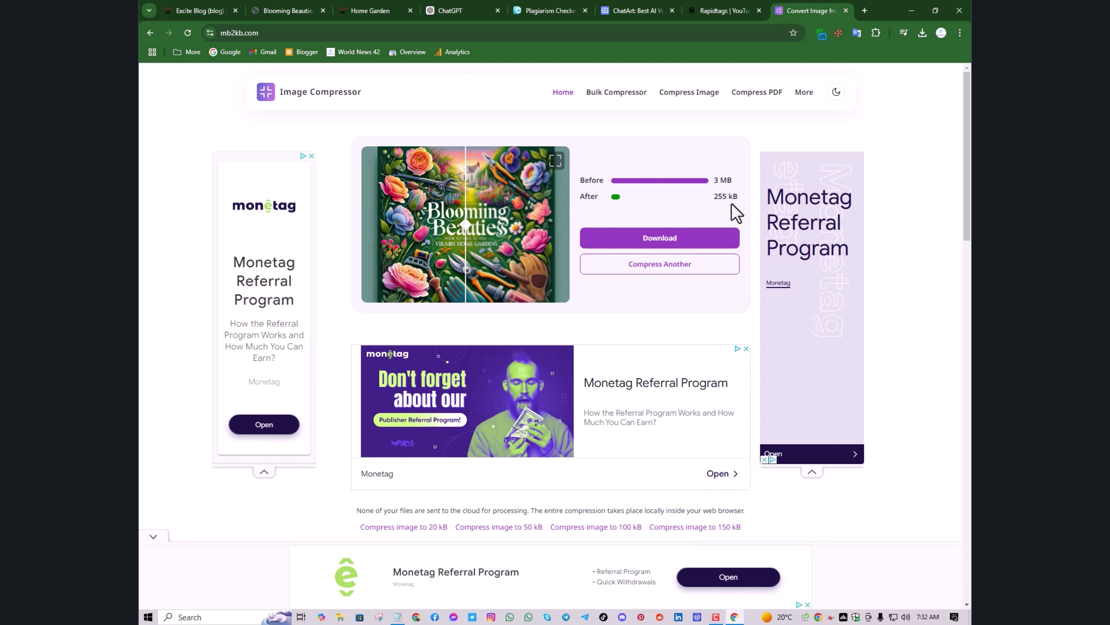
pyautogui.click(700, 239)
pyautogui.click(300, 10)
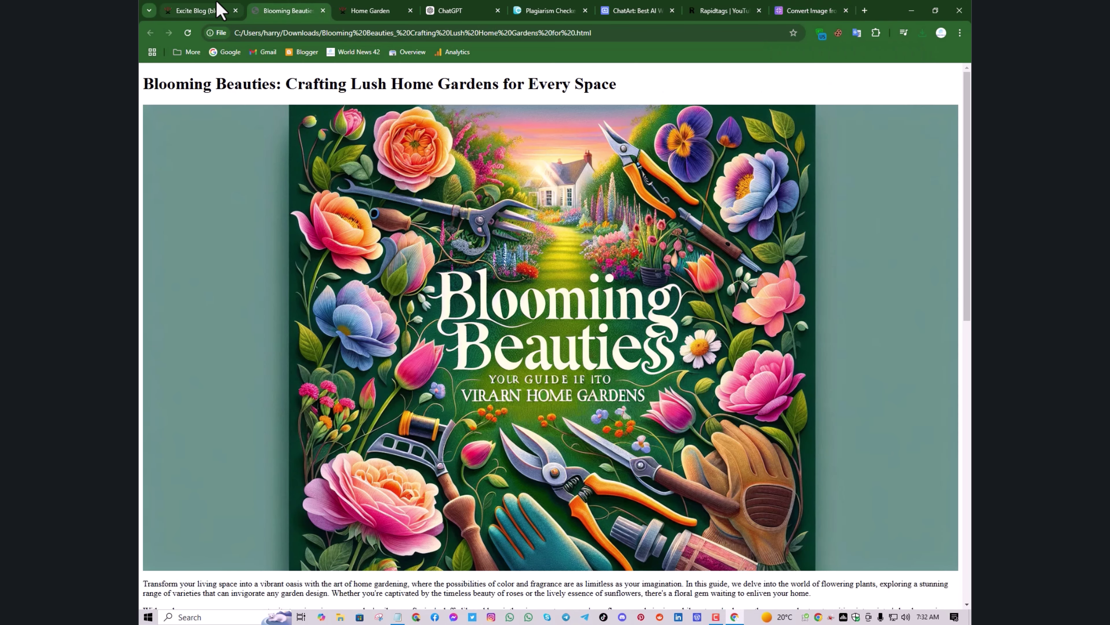
# Upload compressed_671da40a3cd45.png to the post's image panel
pyautogui.click(218, 11)
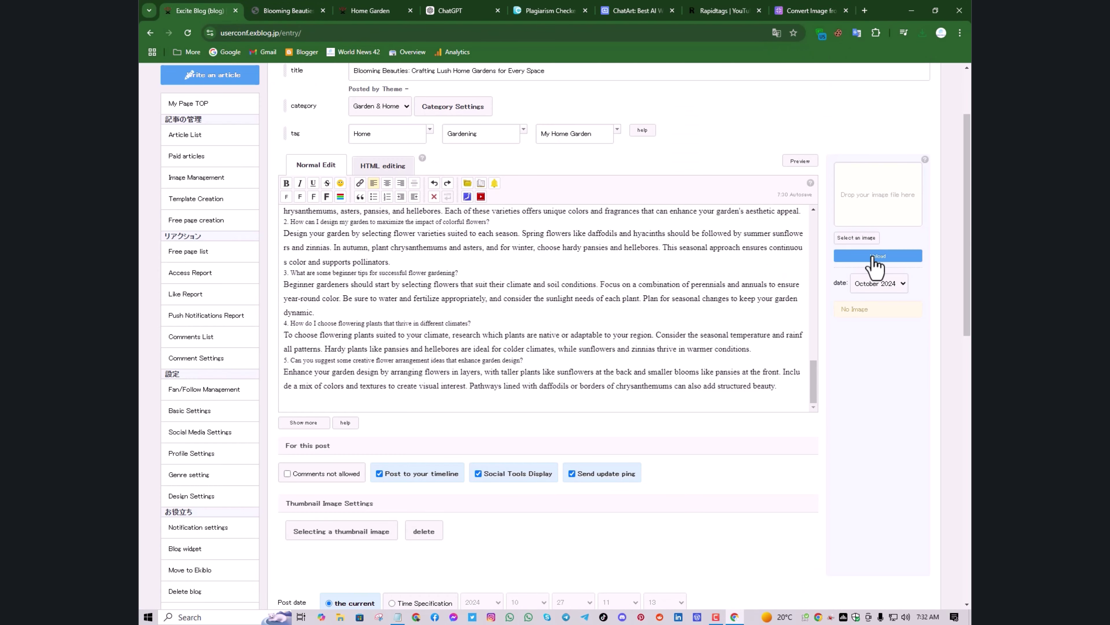
pyautogui.click(874, 238)
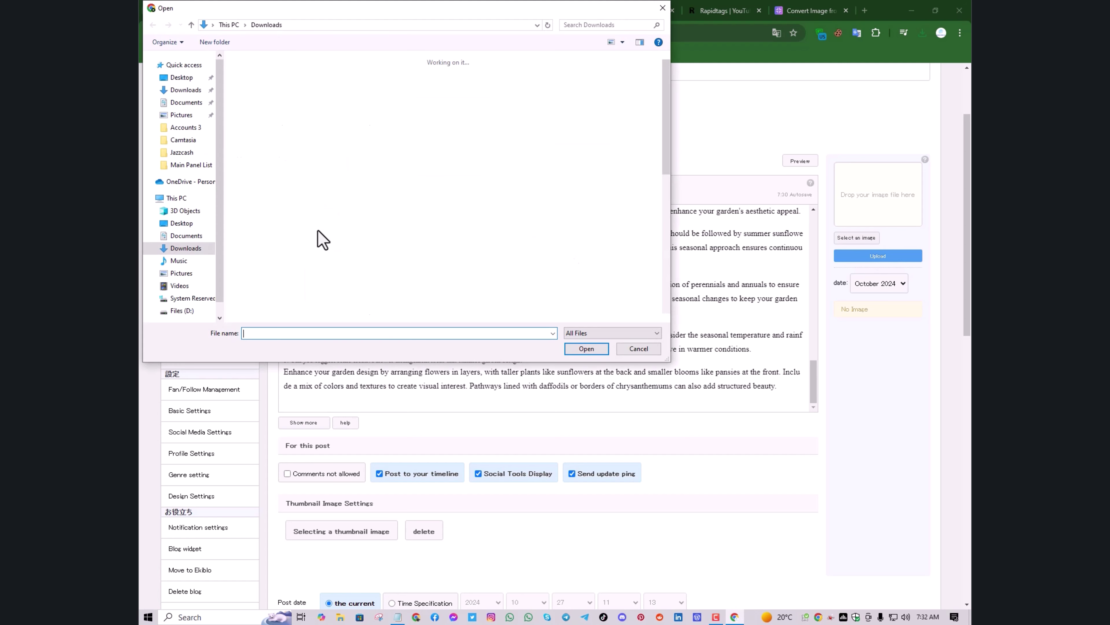
pyautogui.click(261, 116)
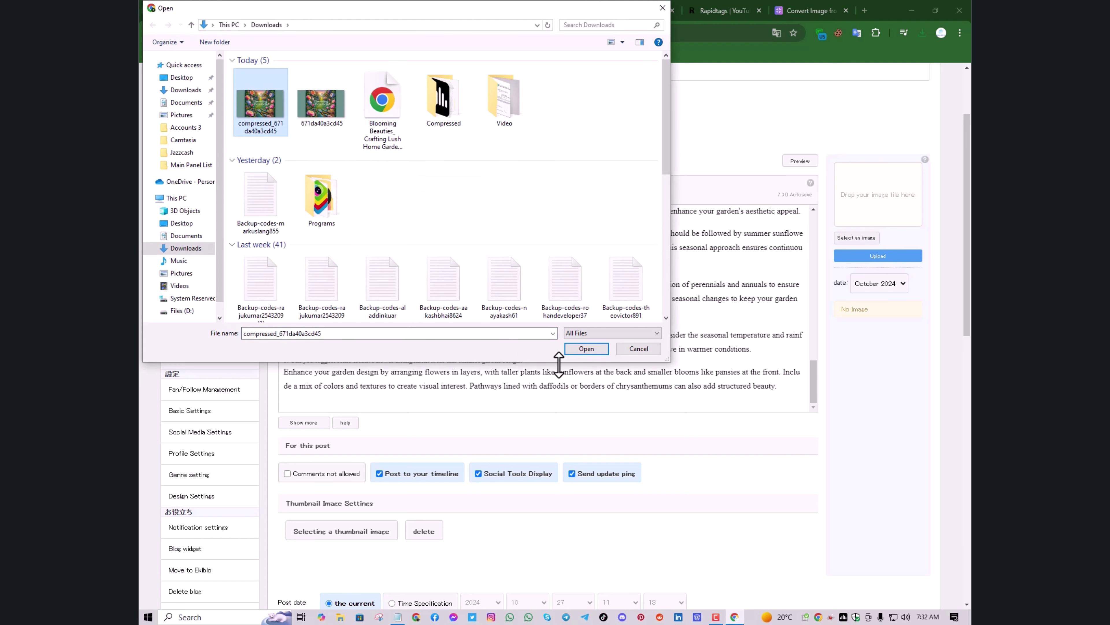
pyautogui.click(587, 349)
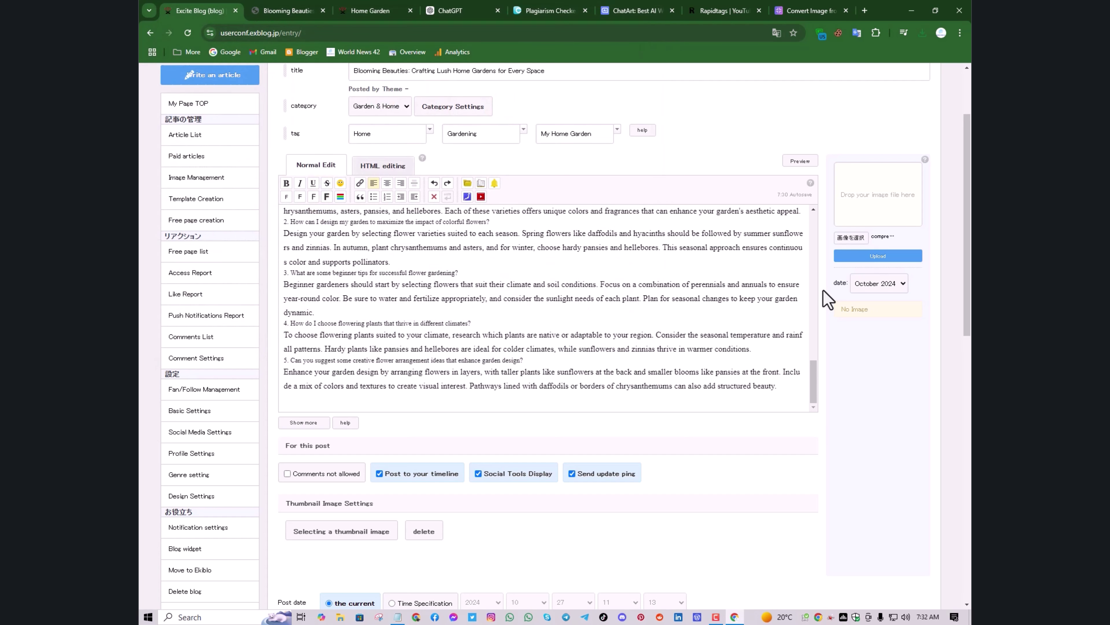
pyautogui.click(882, 258)
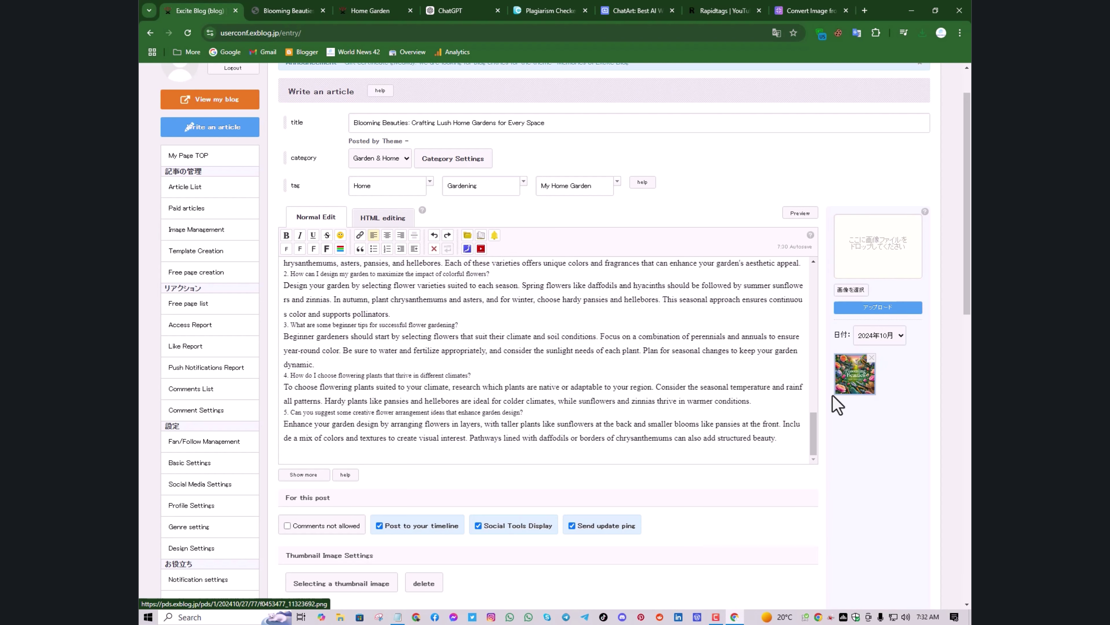
# Set the uploaded floral cover image as the Blooming Beauties post's thumbnail
pyautogui.scroll(-3, 568, 419)
pyautogui.scroll(-3, 476, 426)
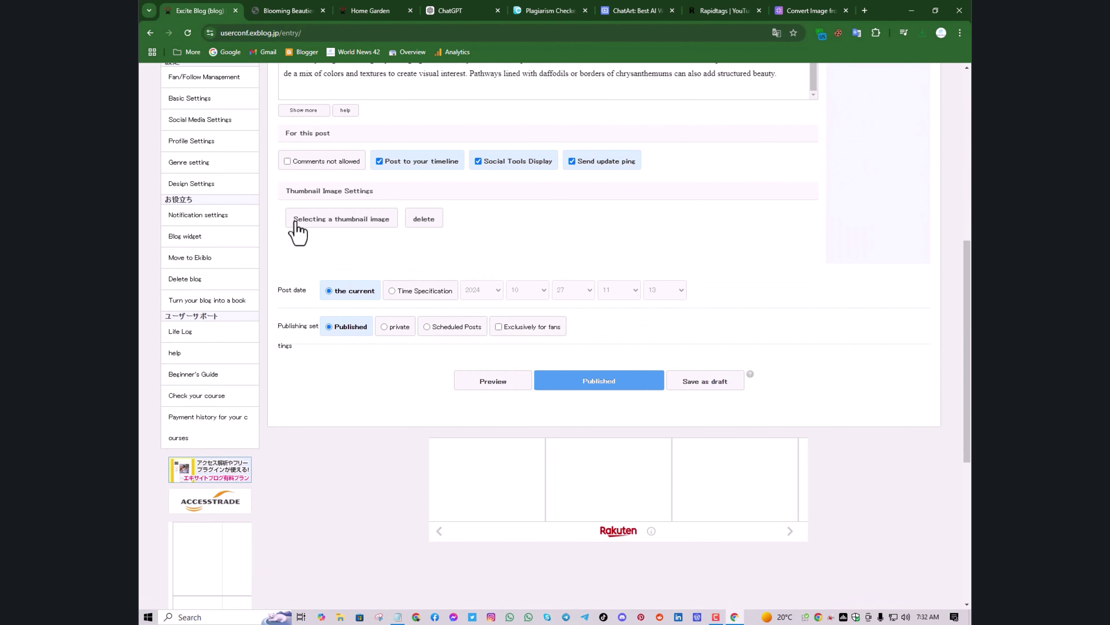
pyautogui.click(308, 224)
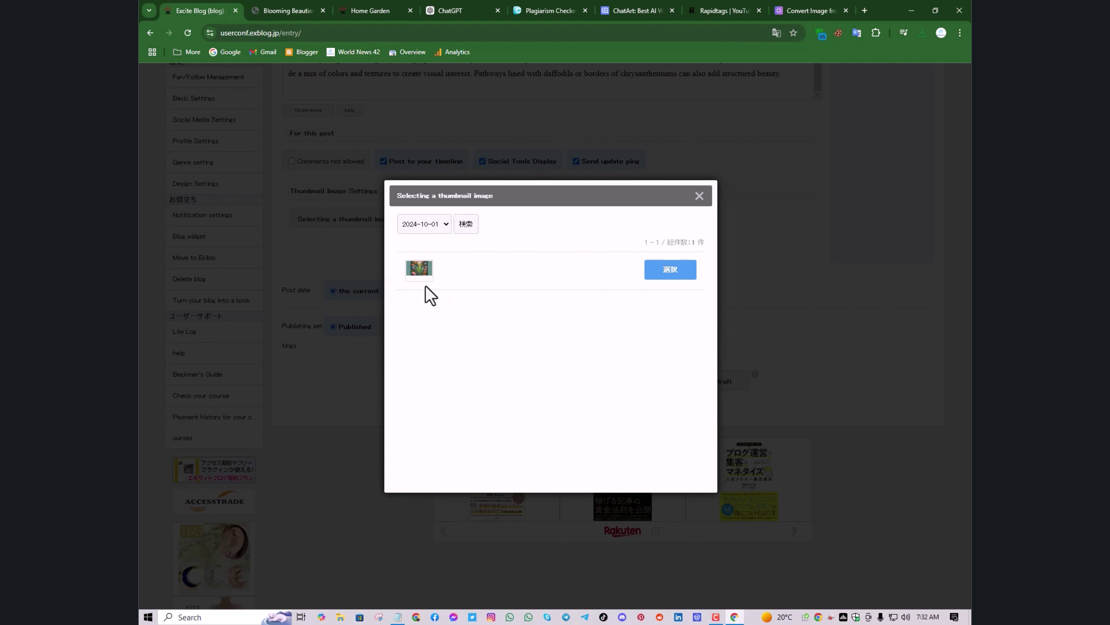
pyautogui.click(653, 273)
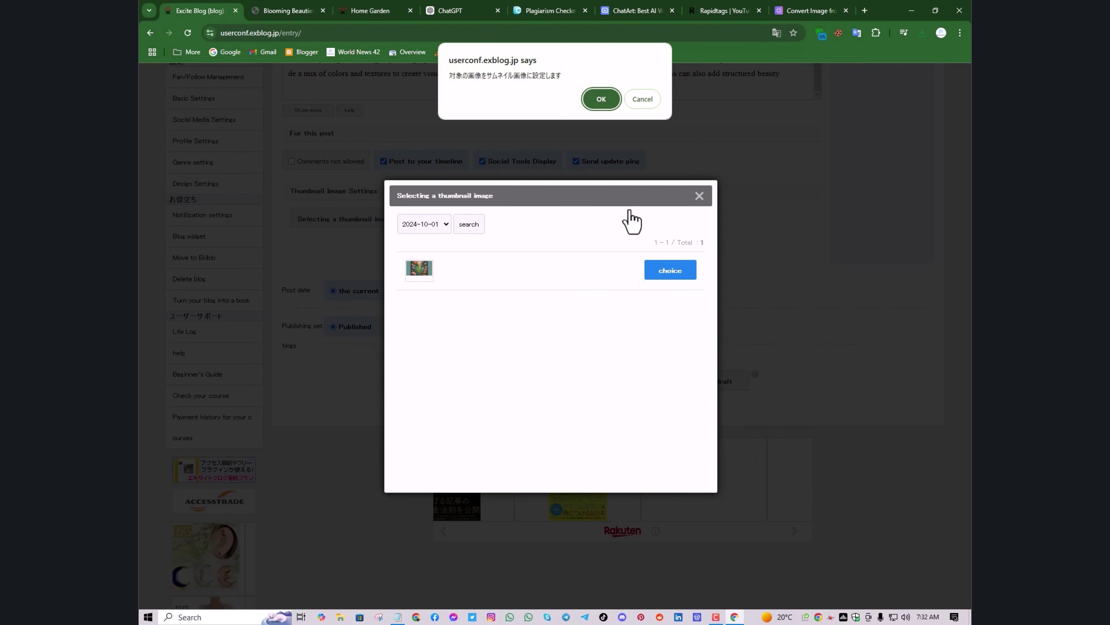
pyautogui.click(605, 103)
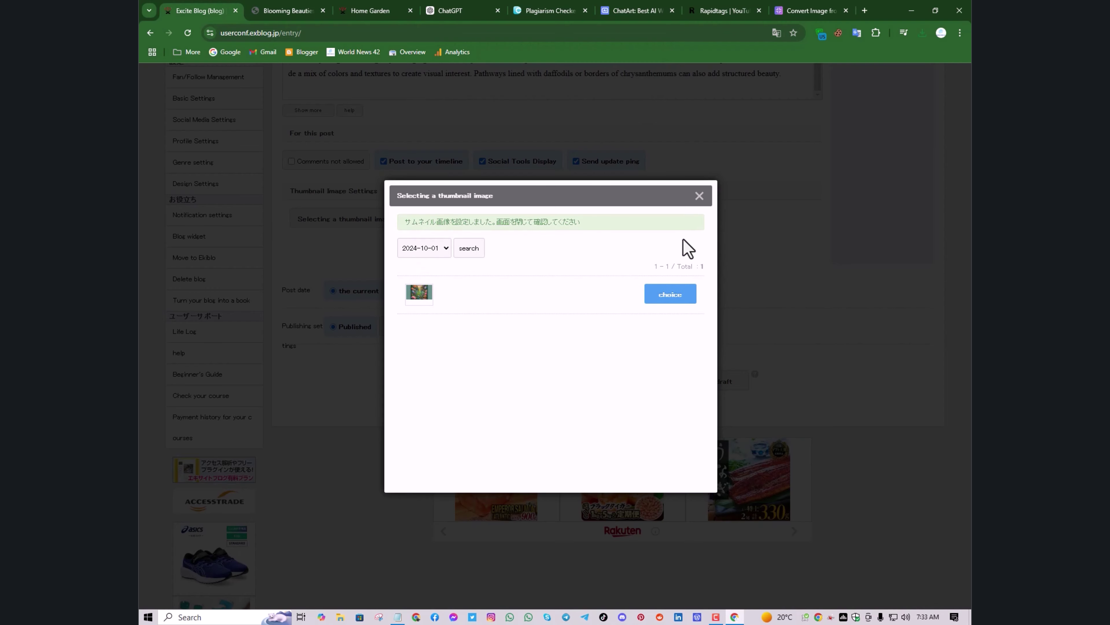
pyautogui.click(699, 198)
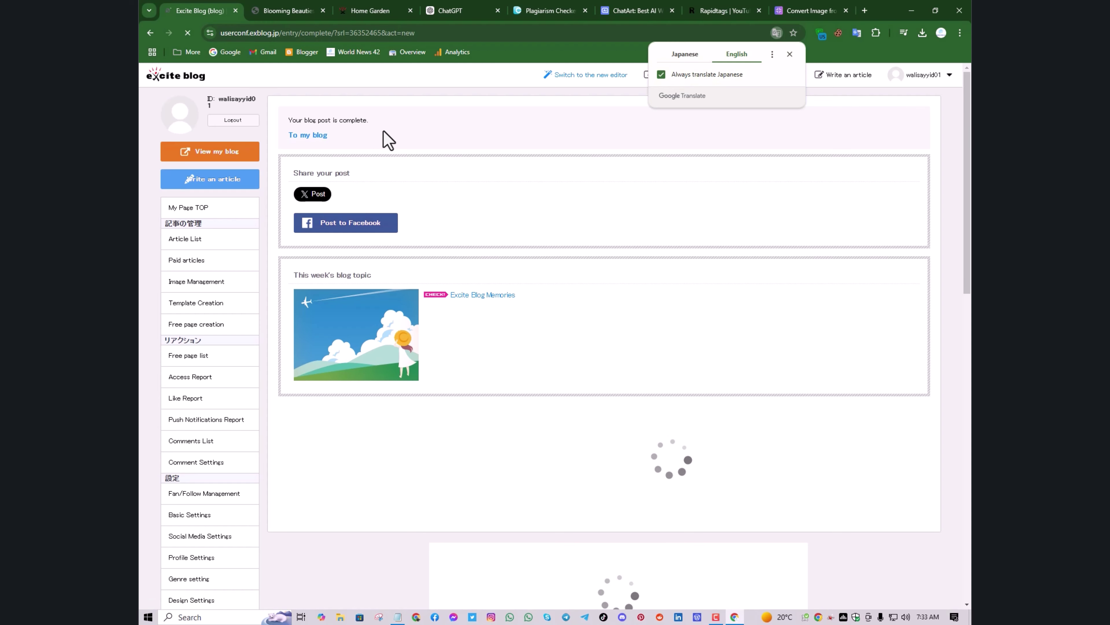
# Switch to the Home Garden blog tab, move it beside Excite Blog, and reload it
pyautogui.click(353, 12)
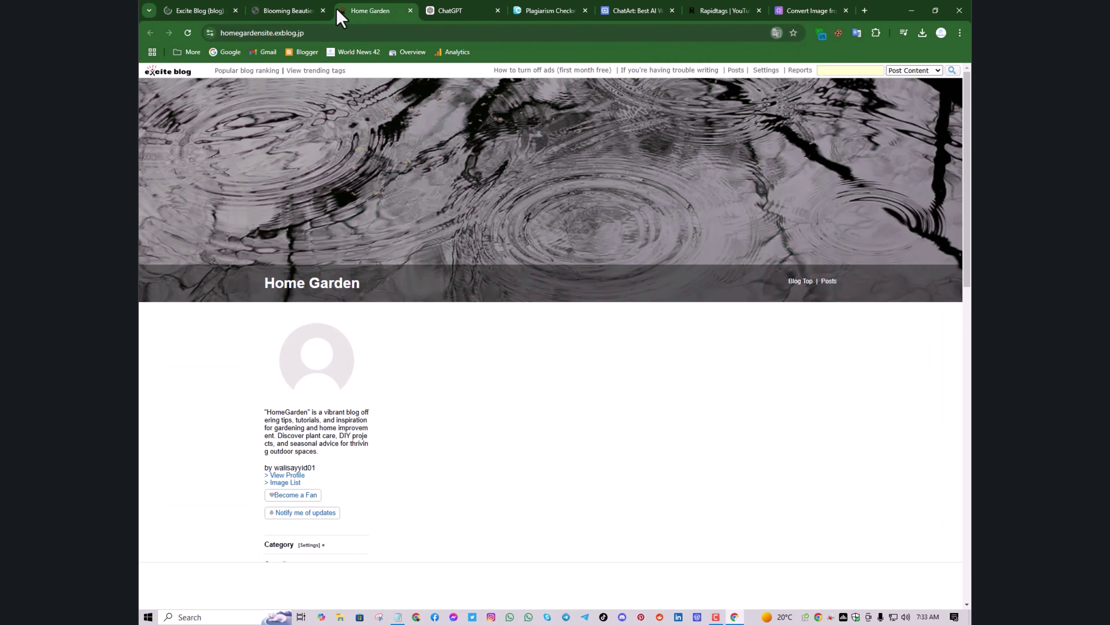
pyautogui.moveTo(353, 13); pyautogui.dragTo(281, 18)
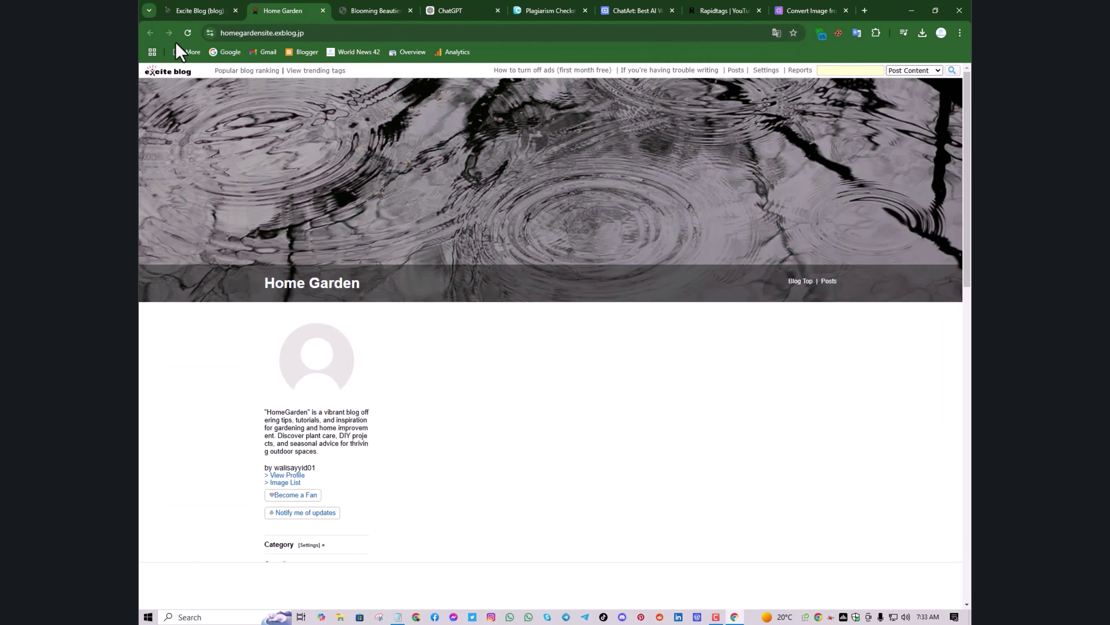
pyautogui.click(191, 33)
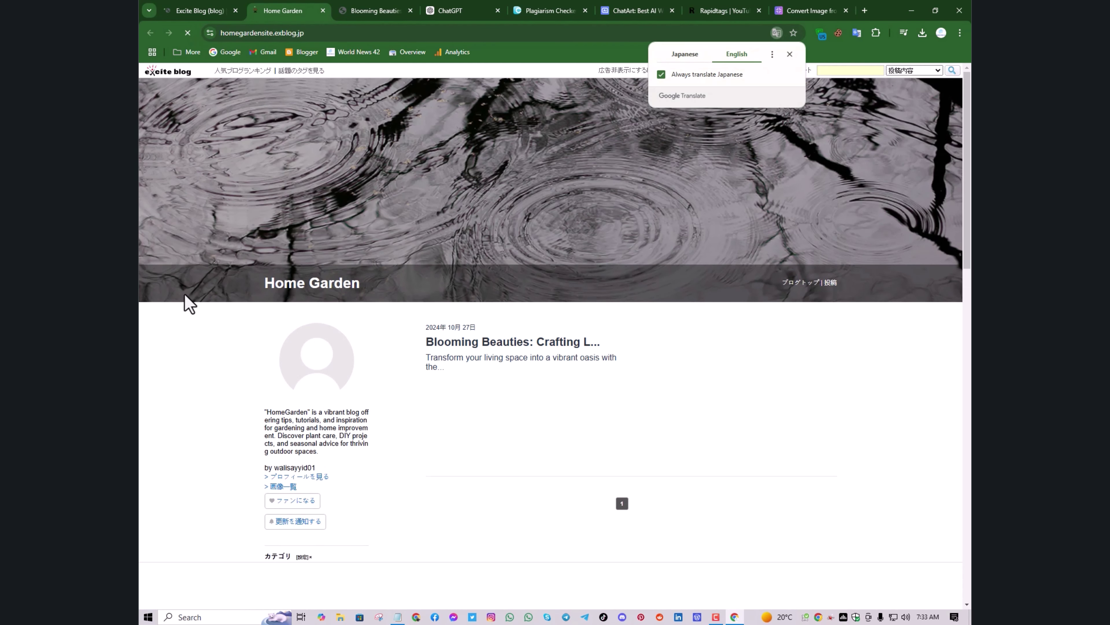
# Dismiss the Translate popup and check the Blooming Beauties post dated October 27, 2024 with its floral thumbnail
pyautogui.scroll(-1, 762, 315)
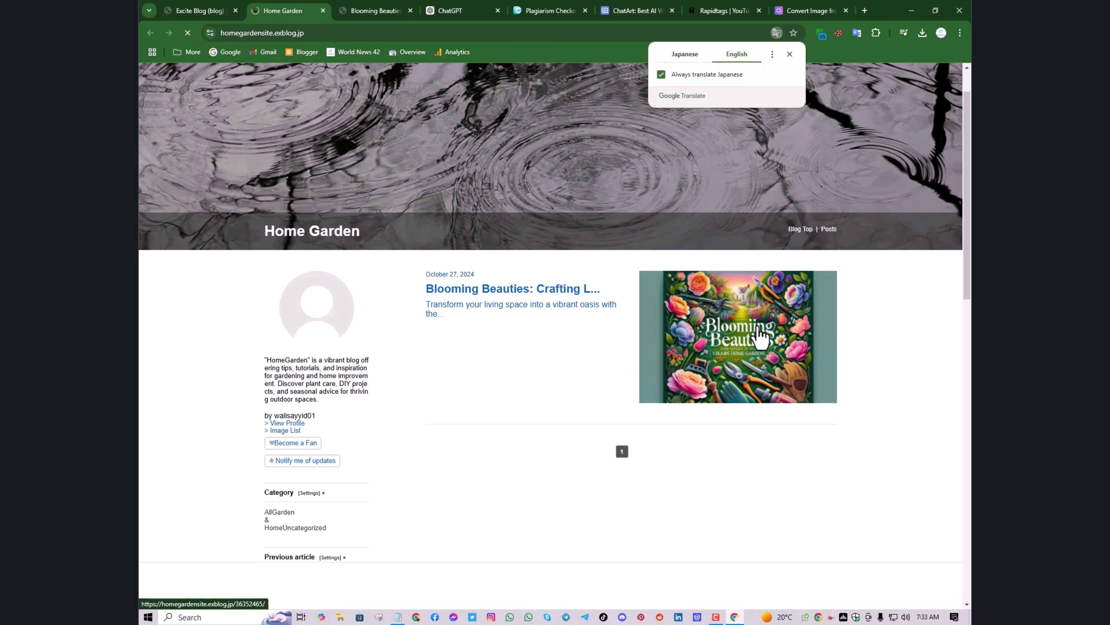
pyautogui.scroll(-2, 762, 337)
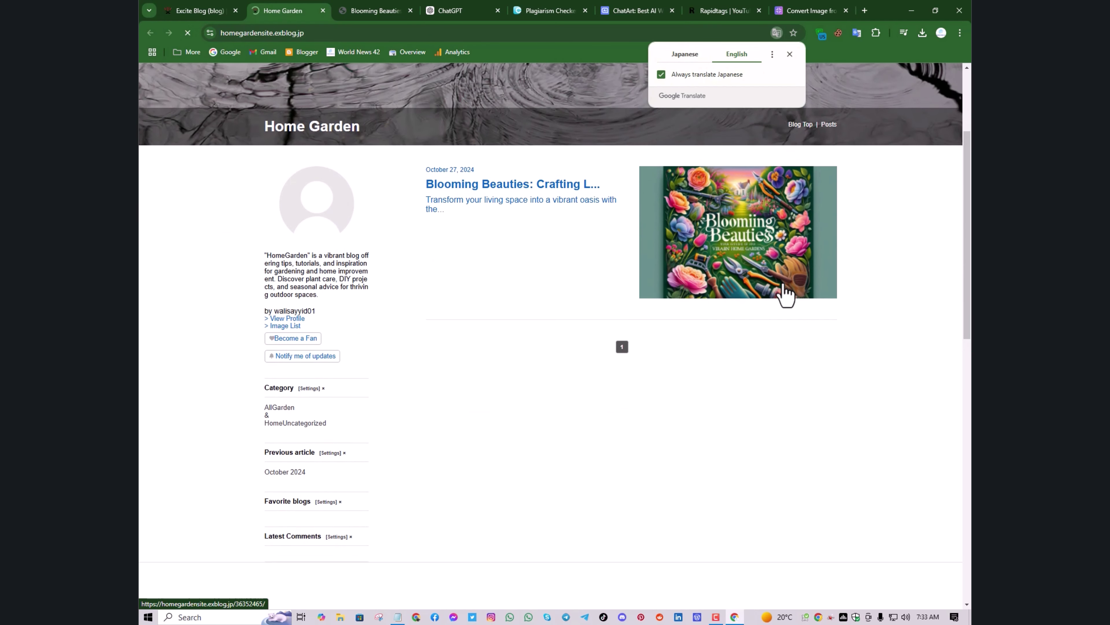
pyautogui.scroll(-1, 783, 295)
pyautogui.scroll(4, 787, 292)
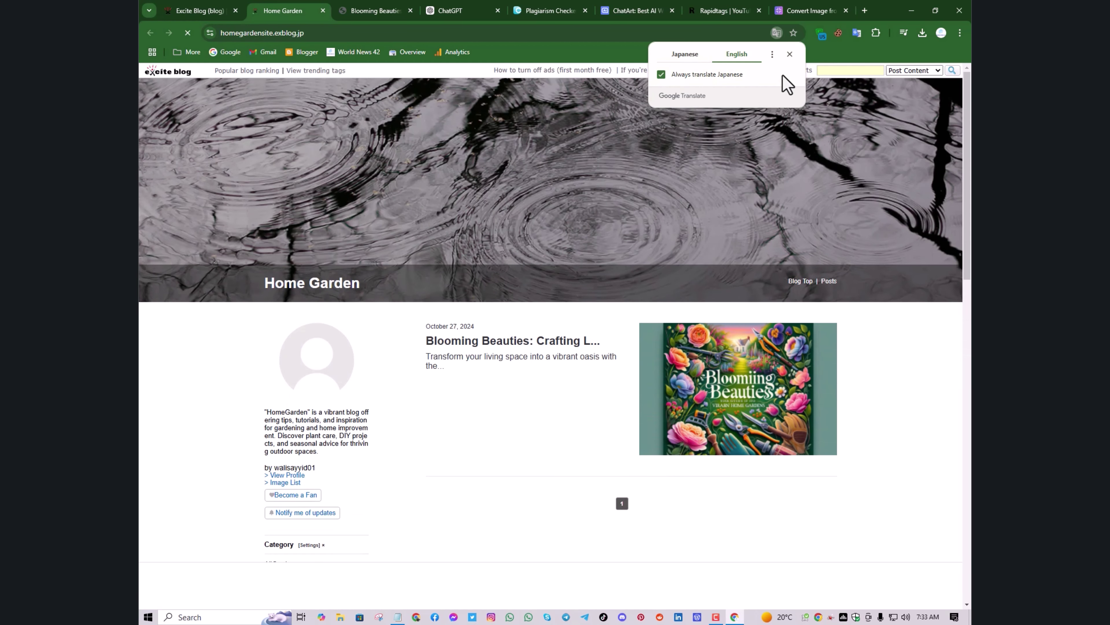
pyautogui.click(789, 54)
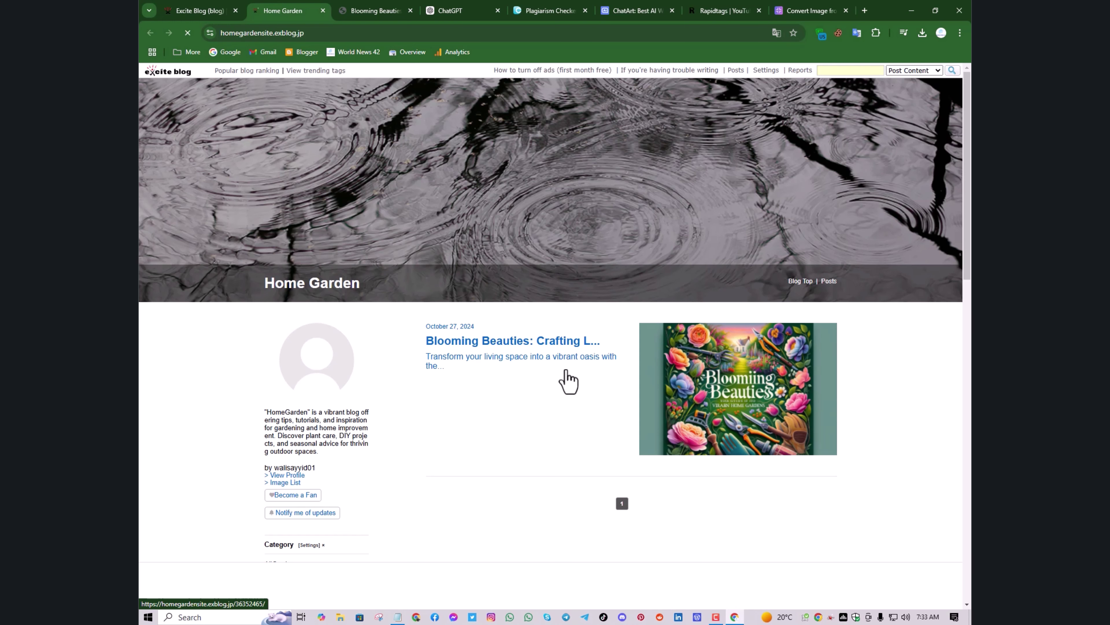
pyautogui.scroll(-5, 569, 382)
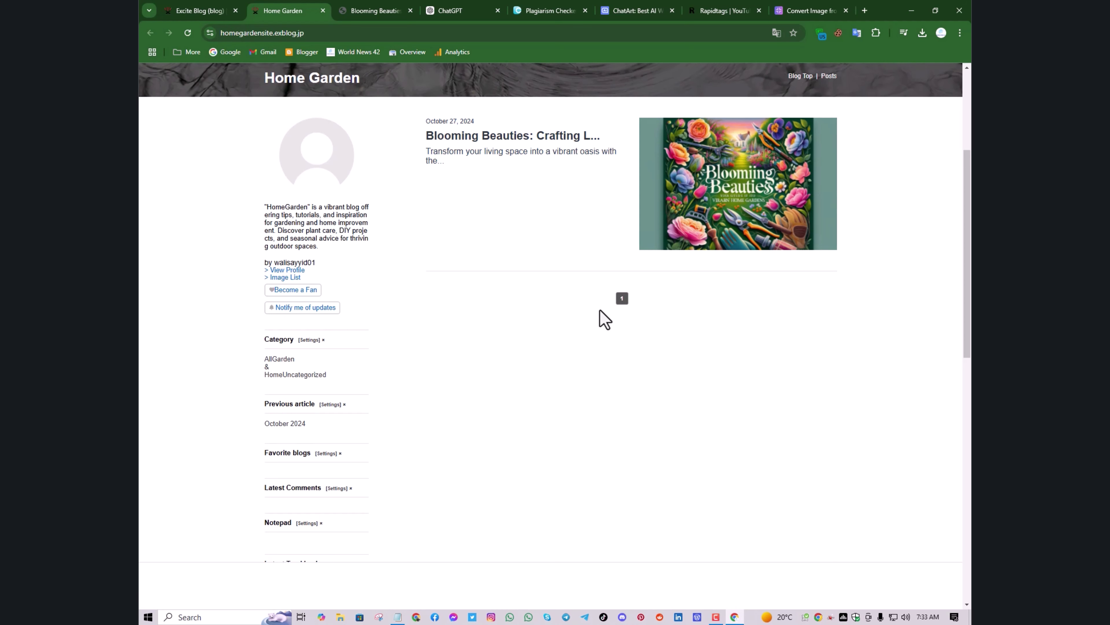
pyautogui.scroll(5, 601, 318)
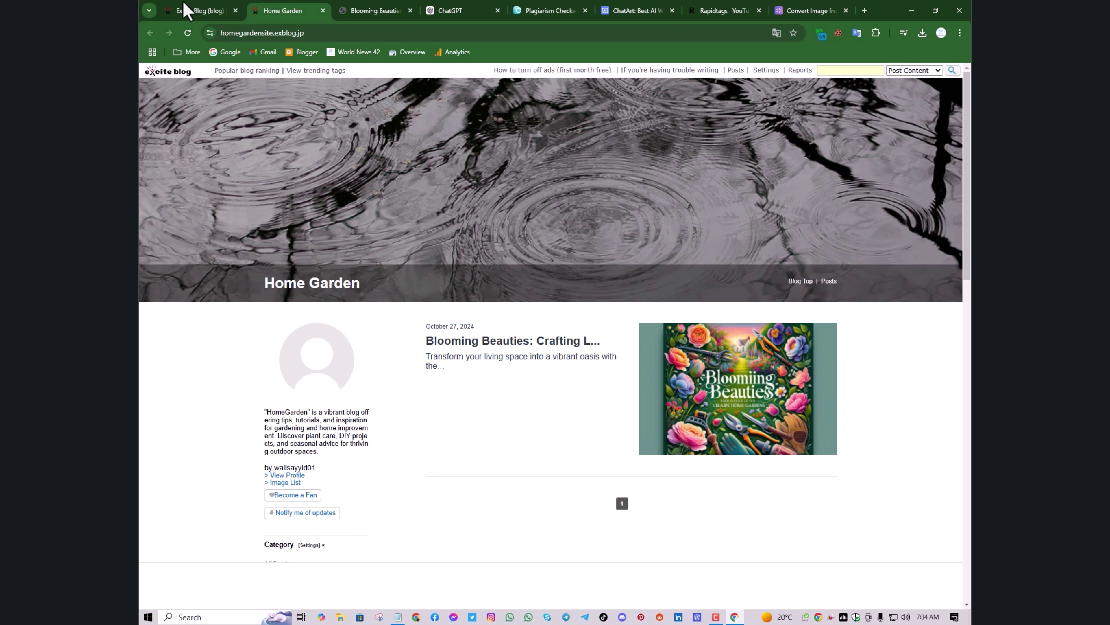
# Return to Excite Blog's 'Your blog post is complete' page and scroll down its sidebar menu
pyautogui.click(189, 10)
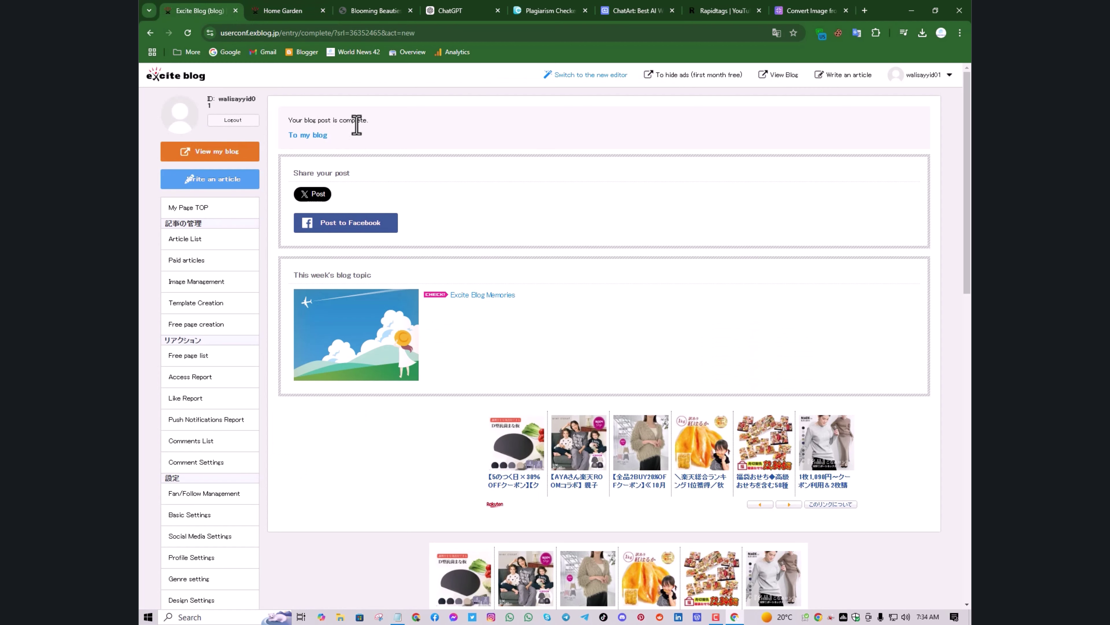
pyautogui.scroll(-1, 367, 137)
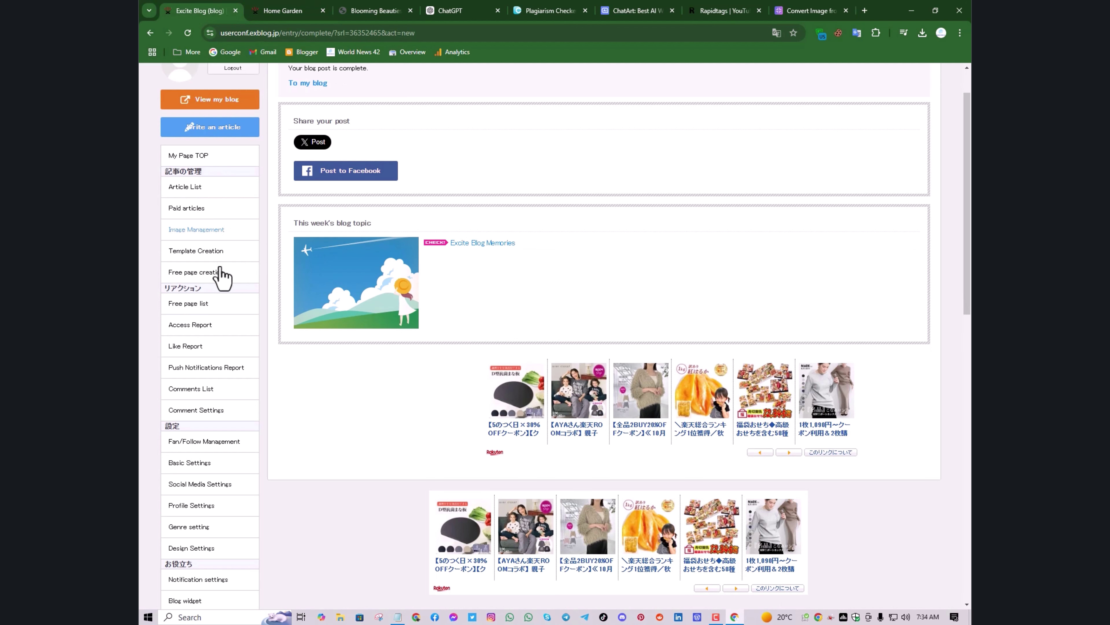
pyautogui.scroll(-1, 221, 269)
pyautogui.scroll(-1, 206, 332)
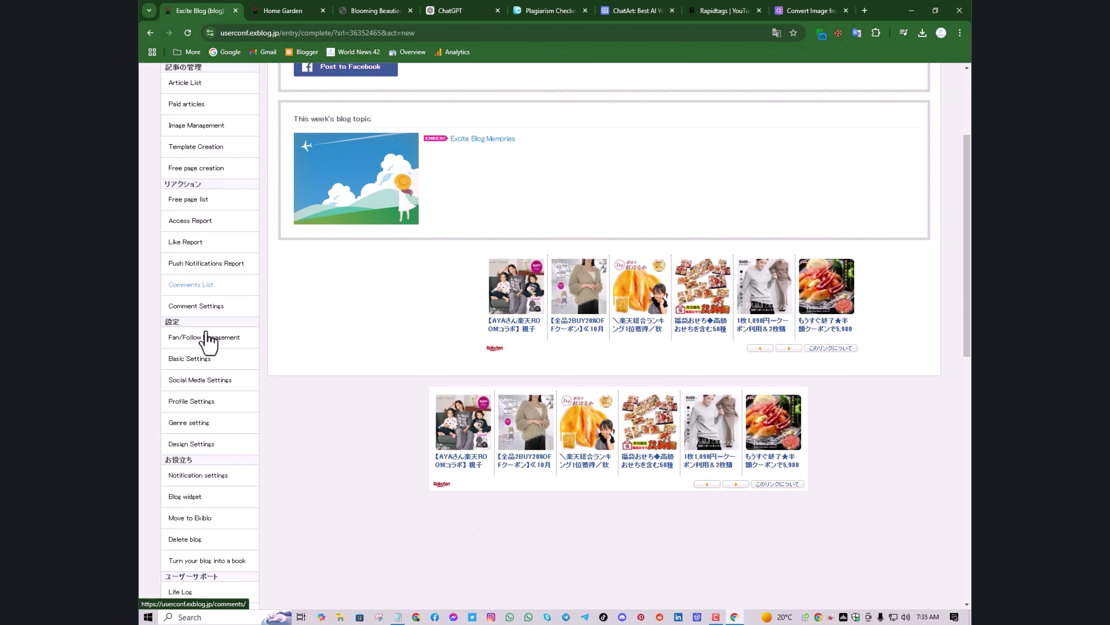
pyautogui.scroll(-1, 209, 341)
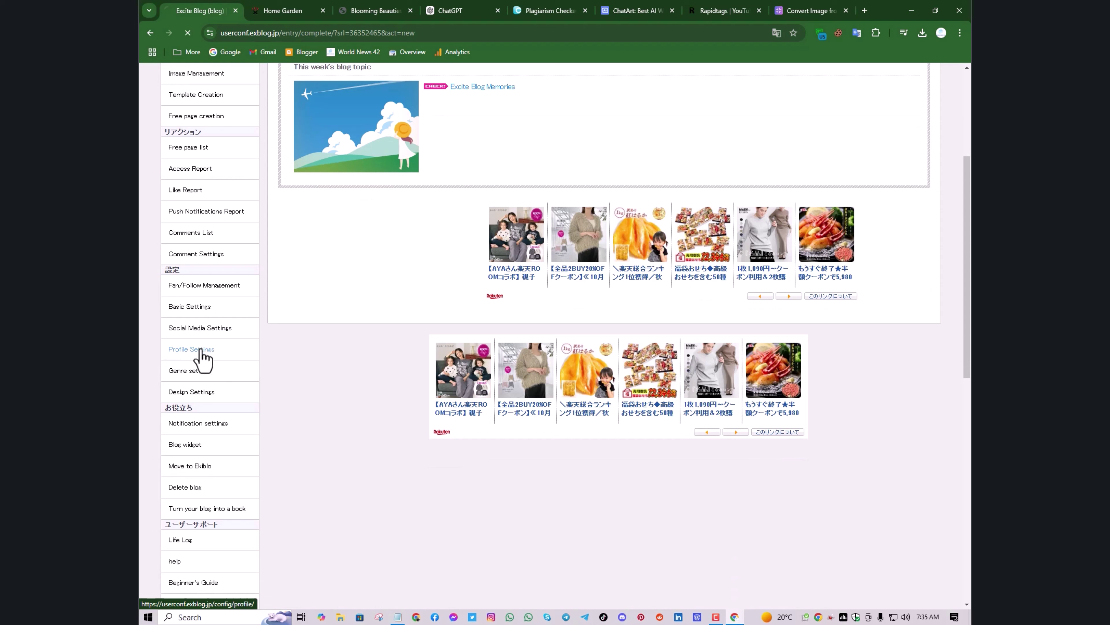
# Open the Home Garden blog's Profile Settings and review the profile form
pyautogui.click(200, 349)
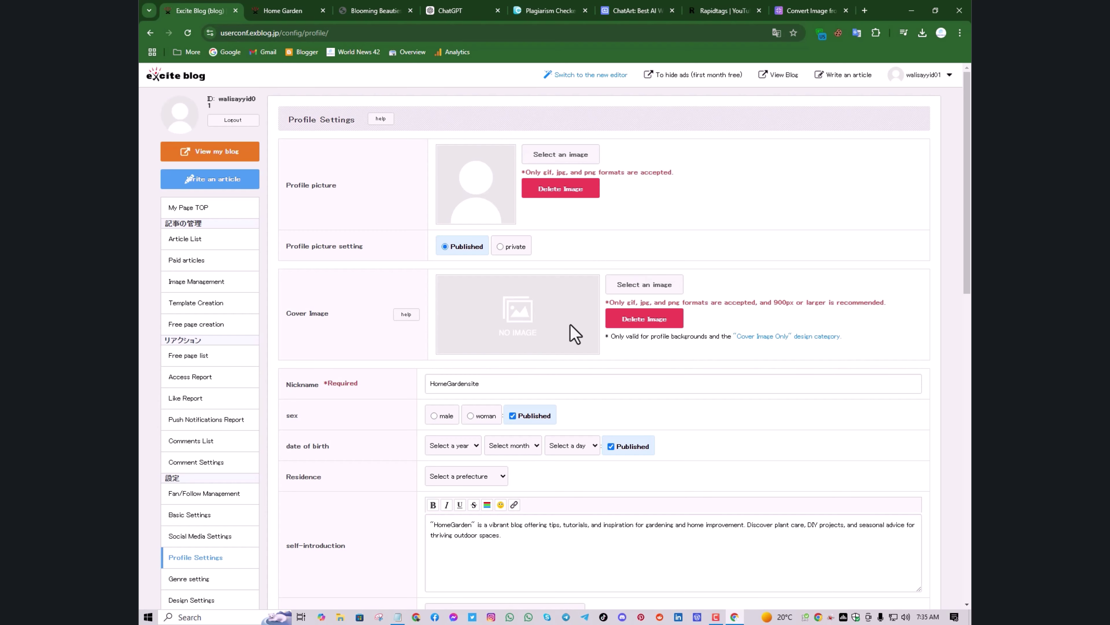
pyautogui.scroll(-3, 574, 333)
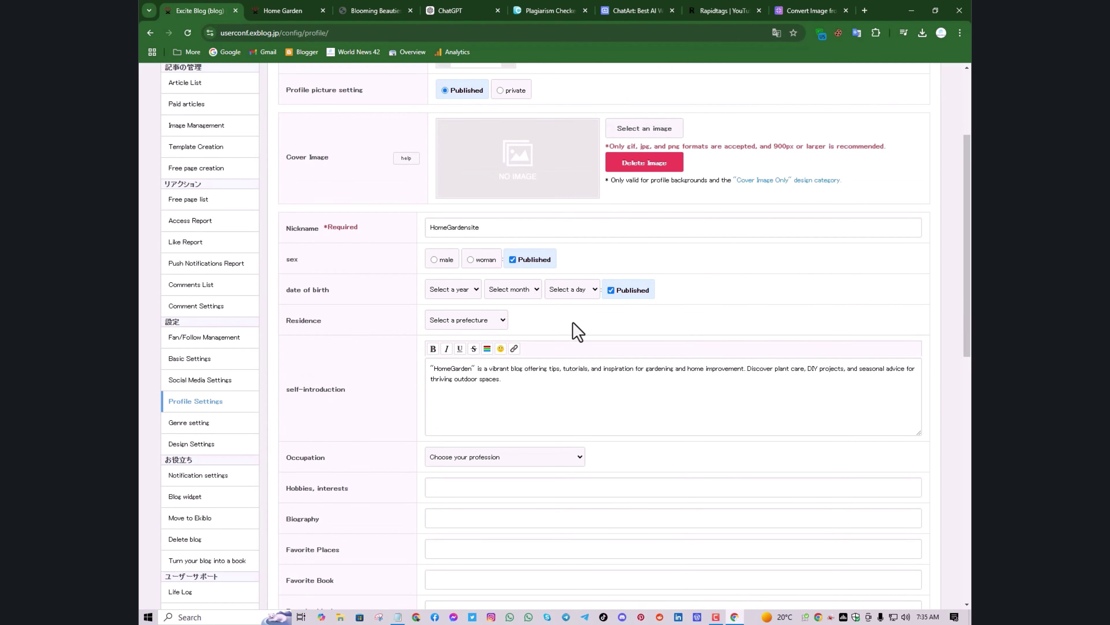
pyautogui.scroll(1, 578, 333)
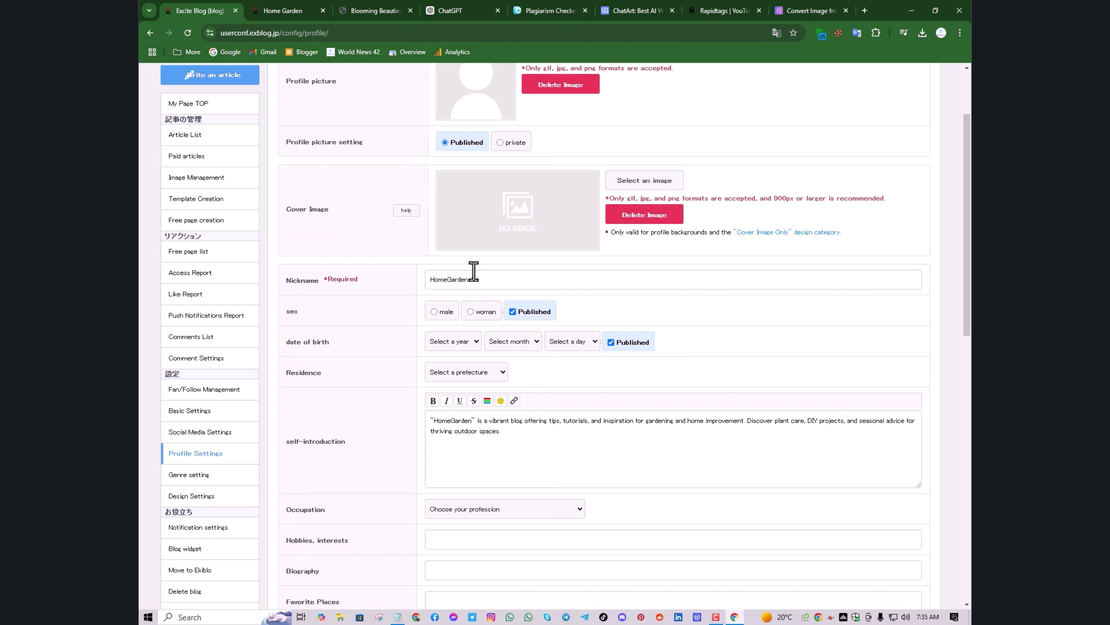
pyautogui.scroll(-1, 475, 270)
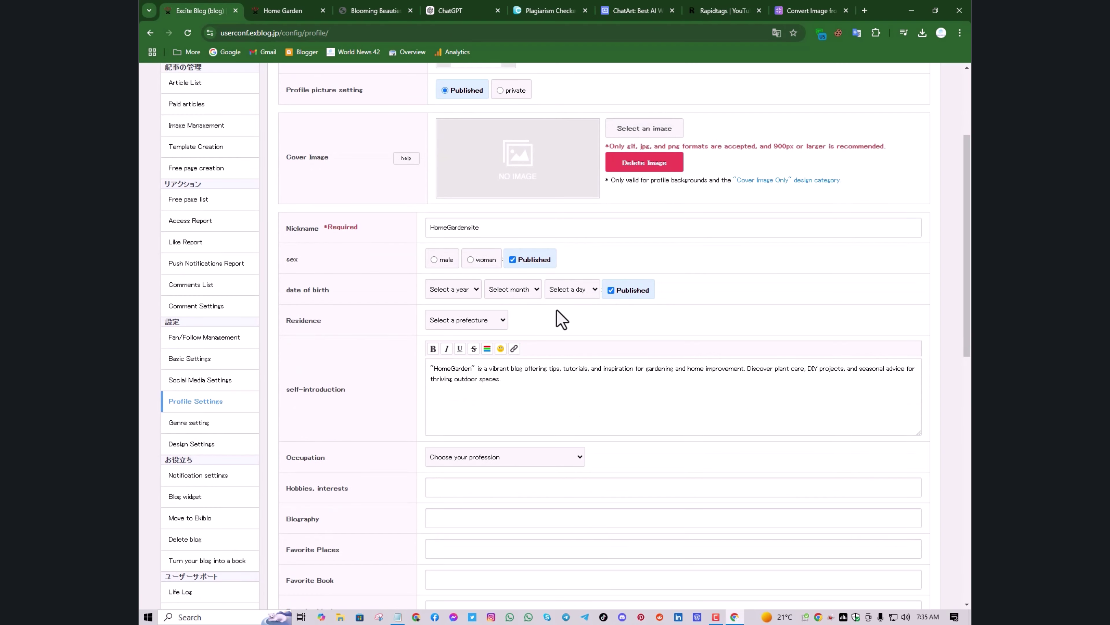
pyautogui.scroll(-3, 553, 322)
pyautogui.scroll(-1, 387, 372)
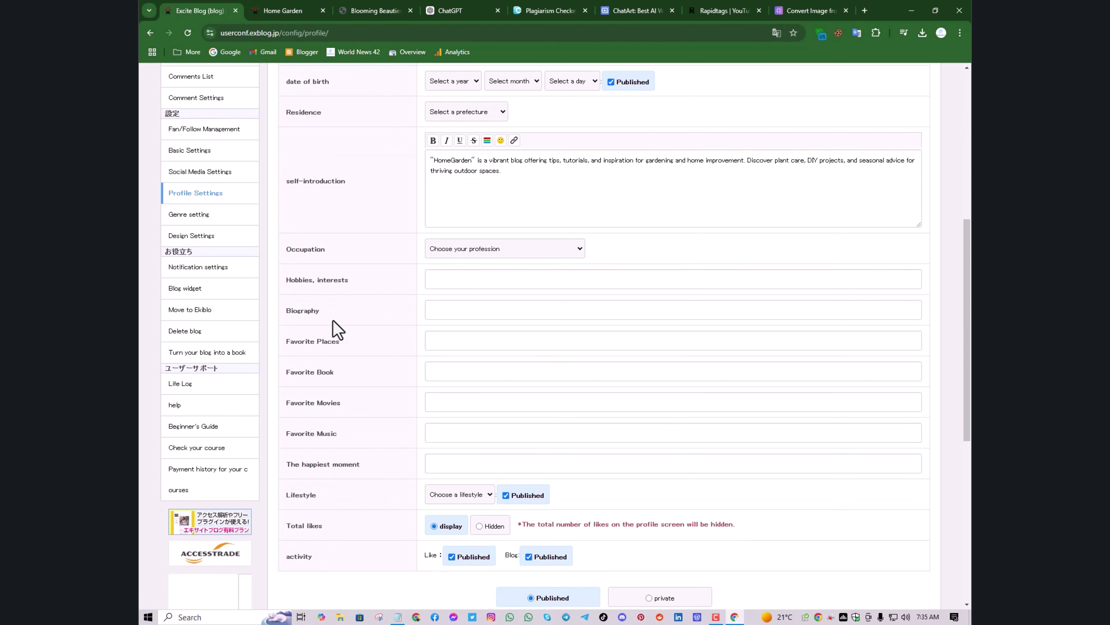
pyautogui.scroll(-2, 346, 432)
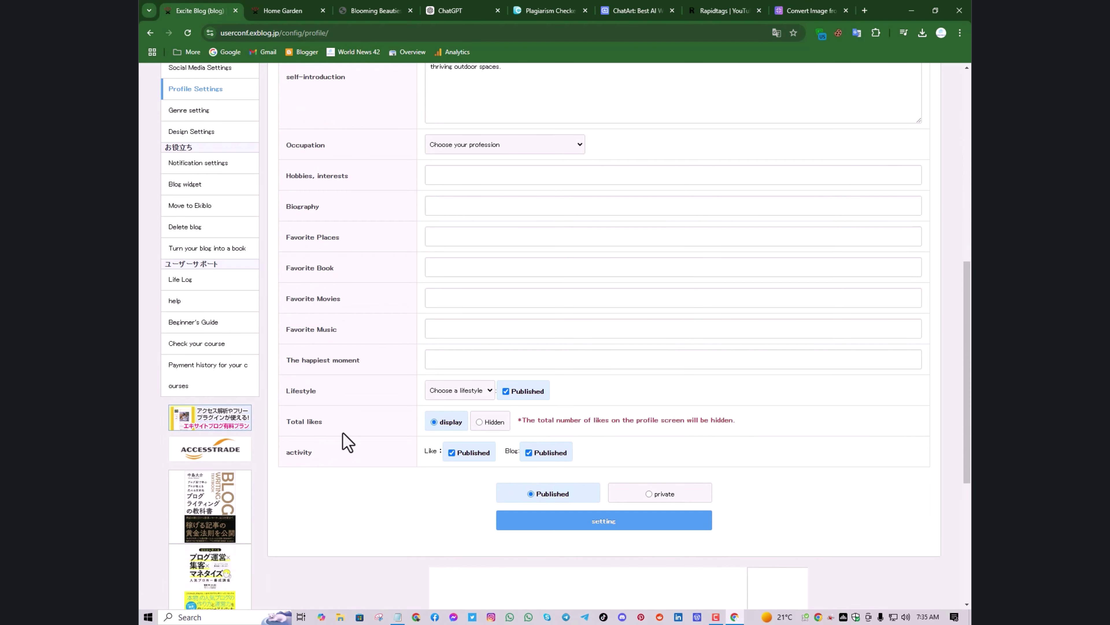
pyautogui.scroll(1, 360, 351)
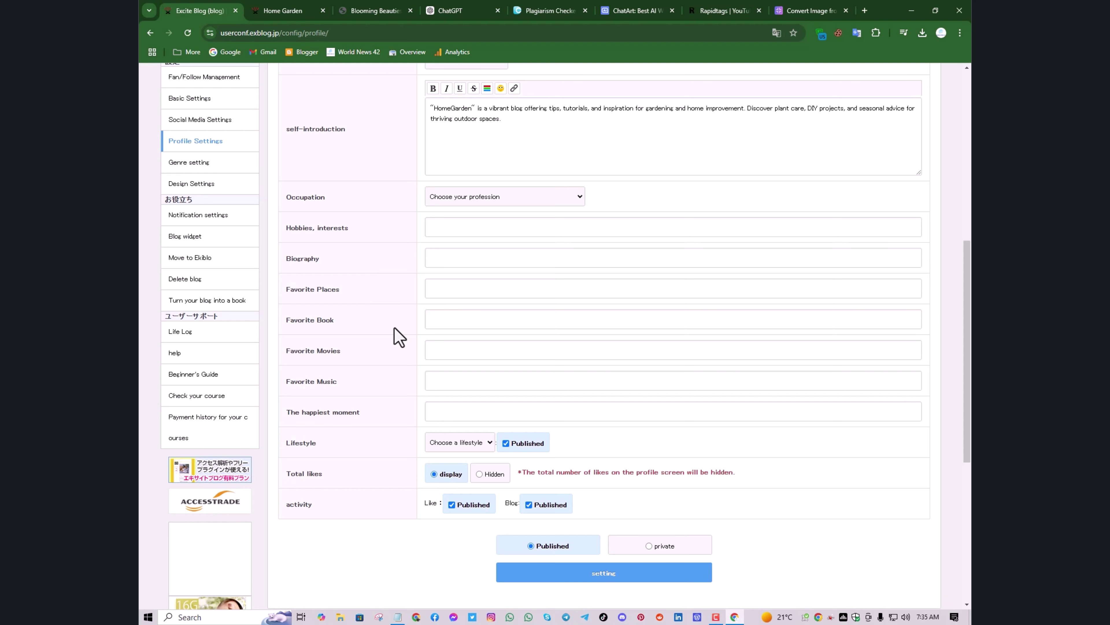
pyautogui.scroll(1, 399, 336)
pyautogui.scroll(9, 399, 337)
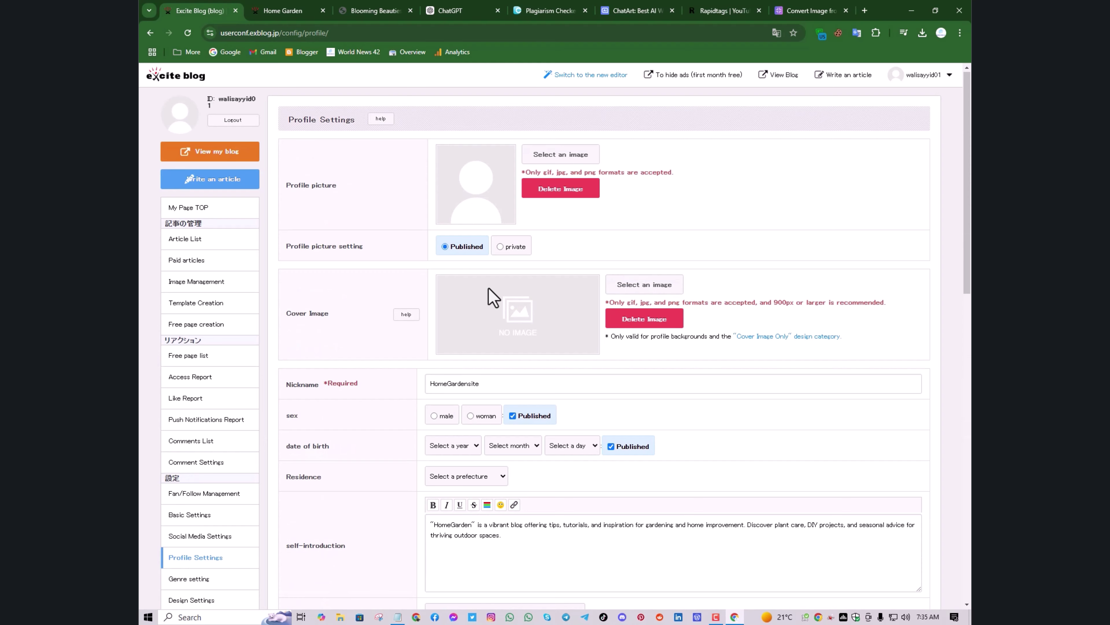
pyautogui.scroll(-1, 489, 295)
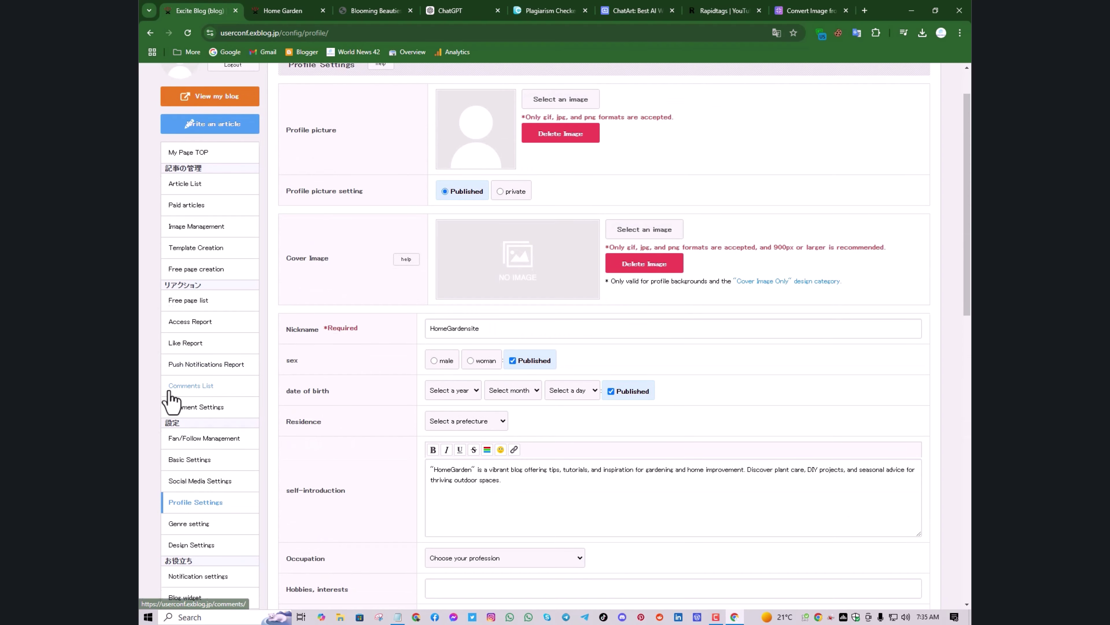
pyautogui.scroll(-2, 172, 398)
pyautogui.scroll(-1, 176, 394)
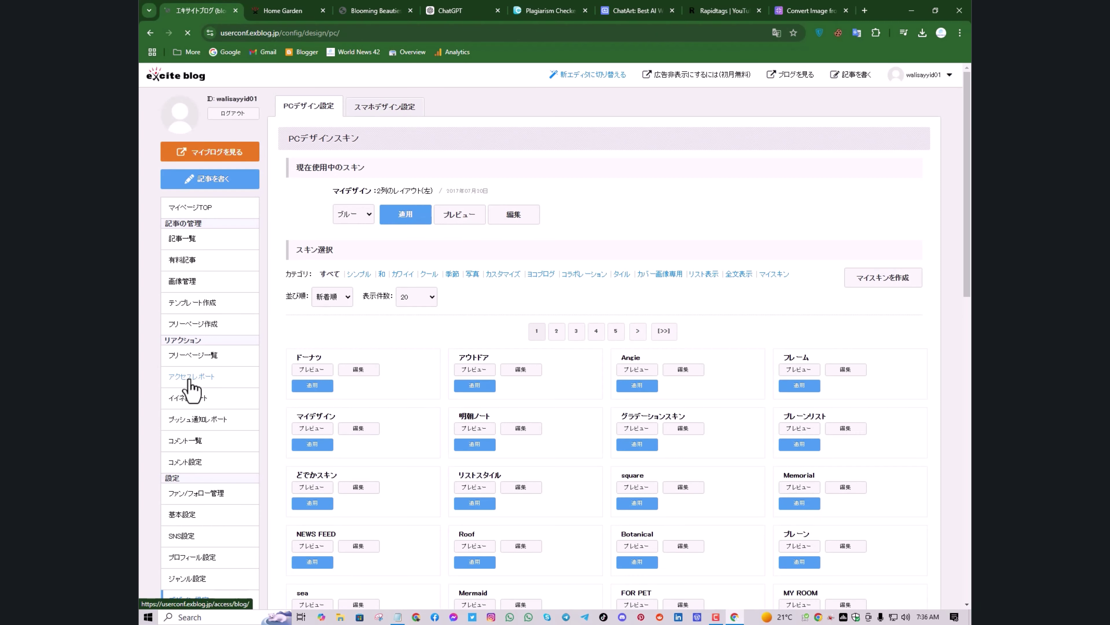
# Browse the Skin Selection catalogue, viewing skin pages 5 and 3
pyautogui.scroll(-3, 197, 416)
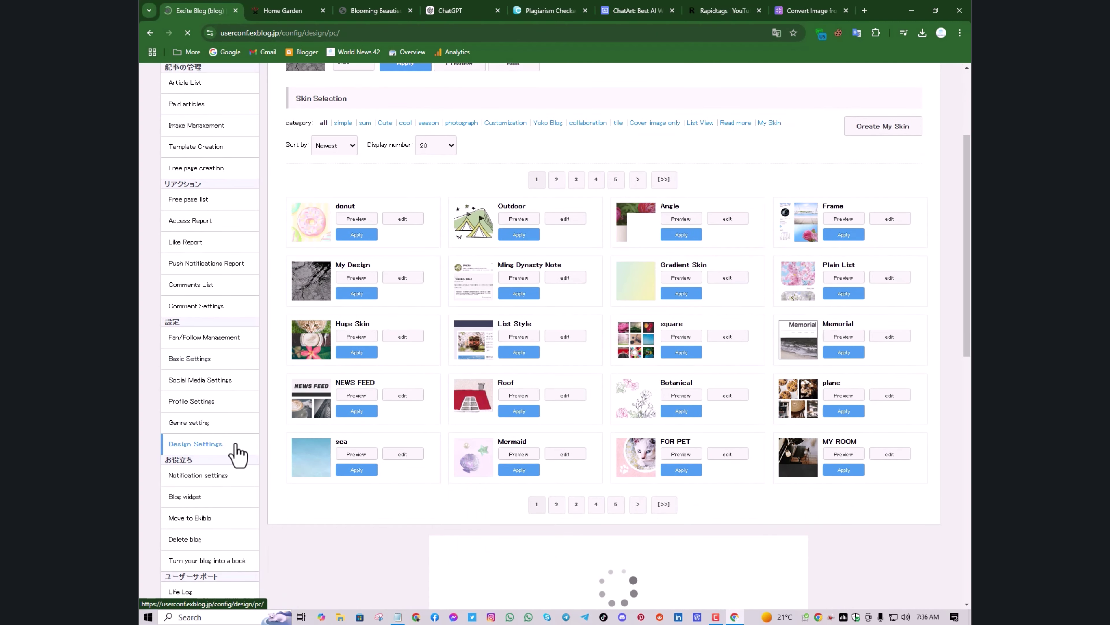
pyautogui.scroll(-1, 522, 260)
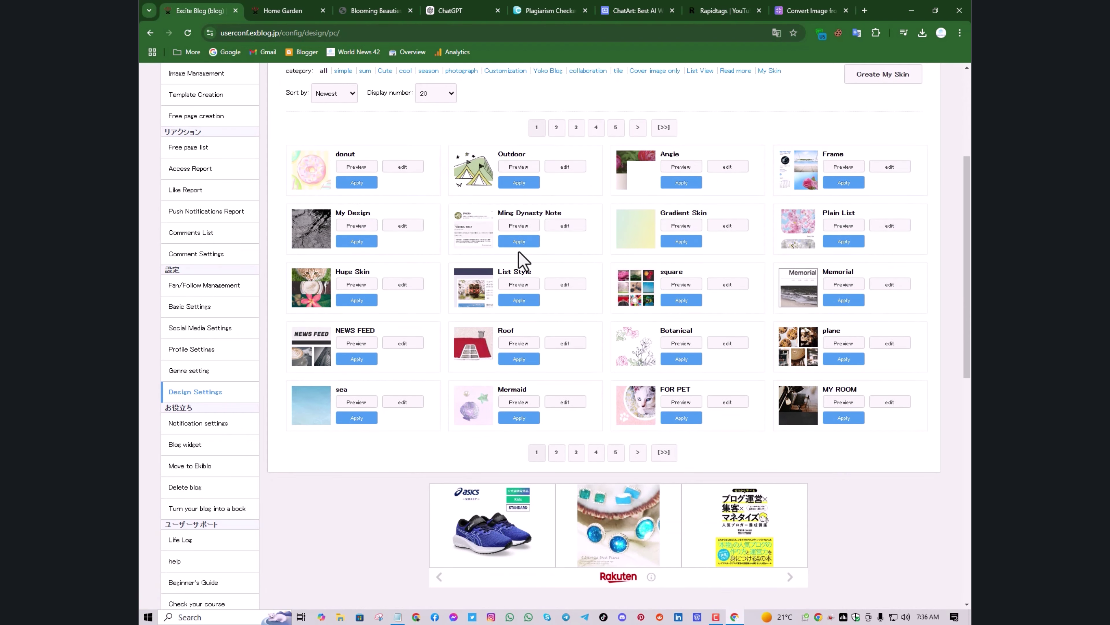
pyautogui.scroll(-1, 678, 306)
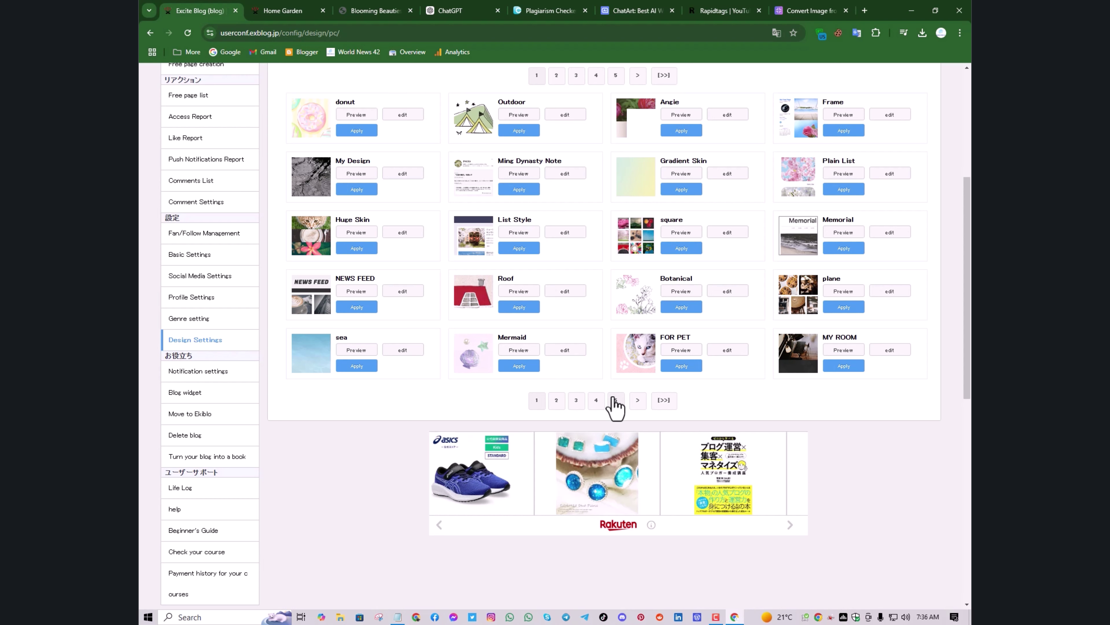
pyautogui.click(577, 400)
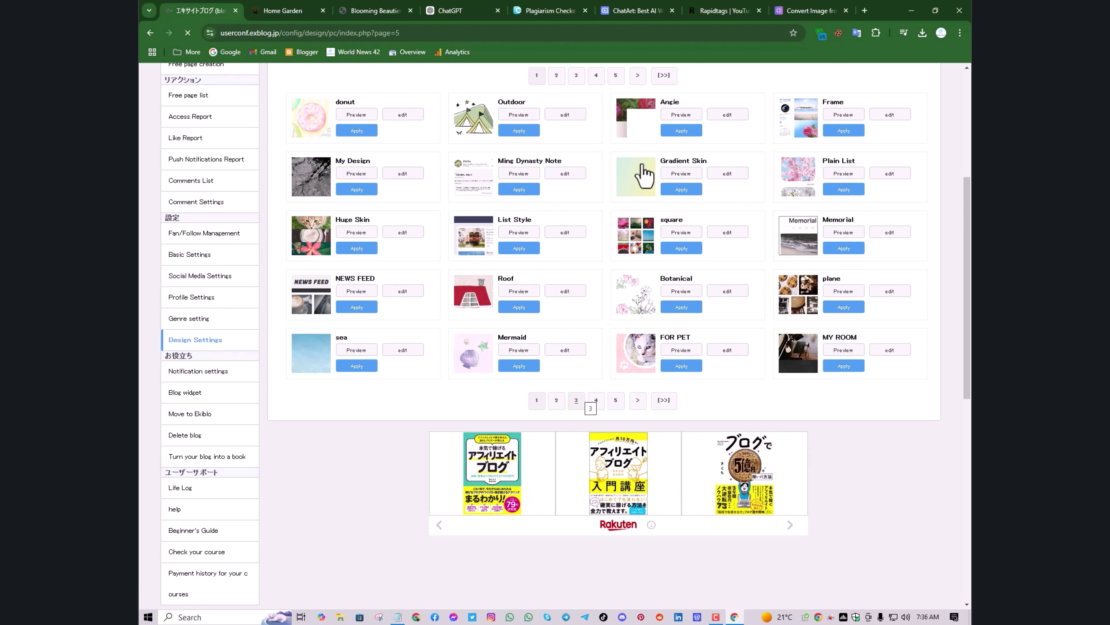
pyautogui.scroll(-2, 664, 188)
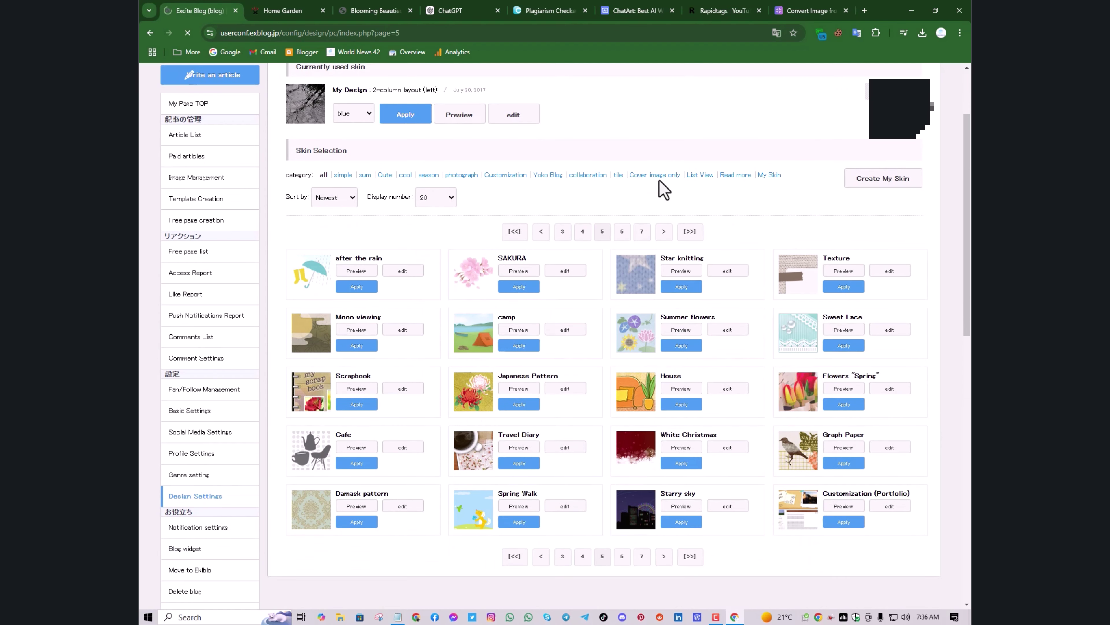
pyautogui.scroll(-4, 663, 188)
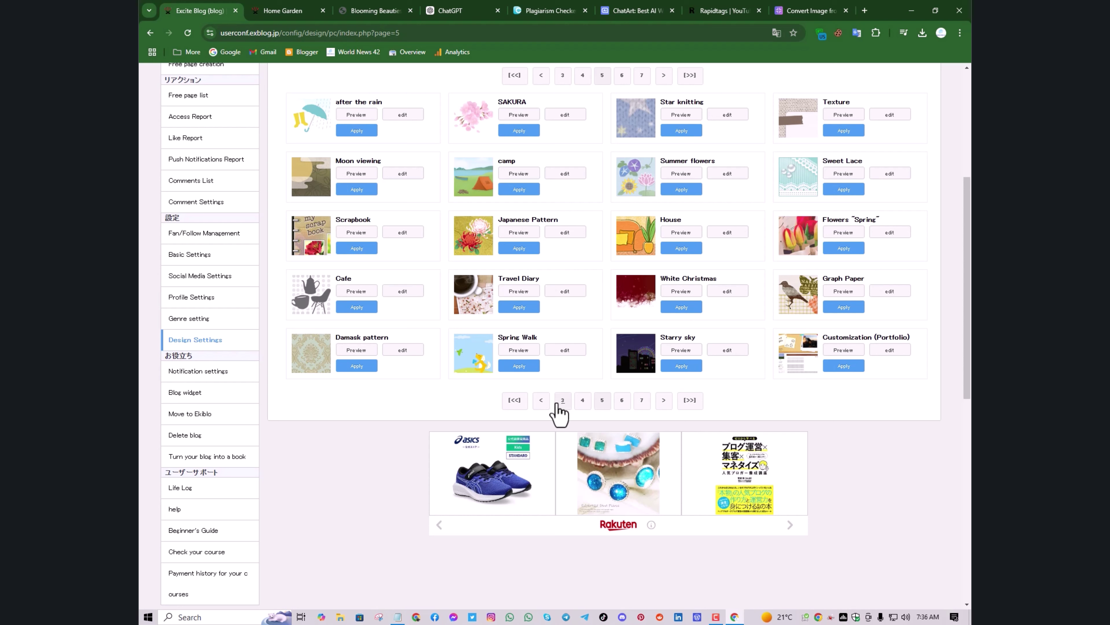
pyautogui.click(567, 404)
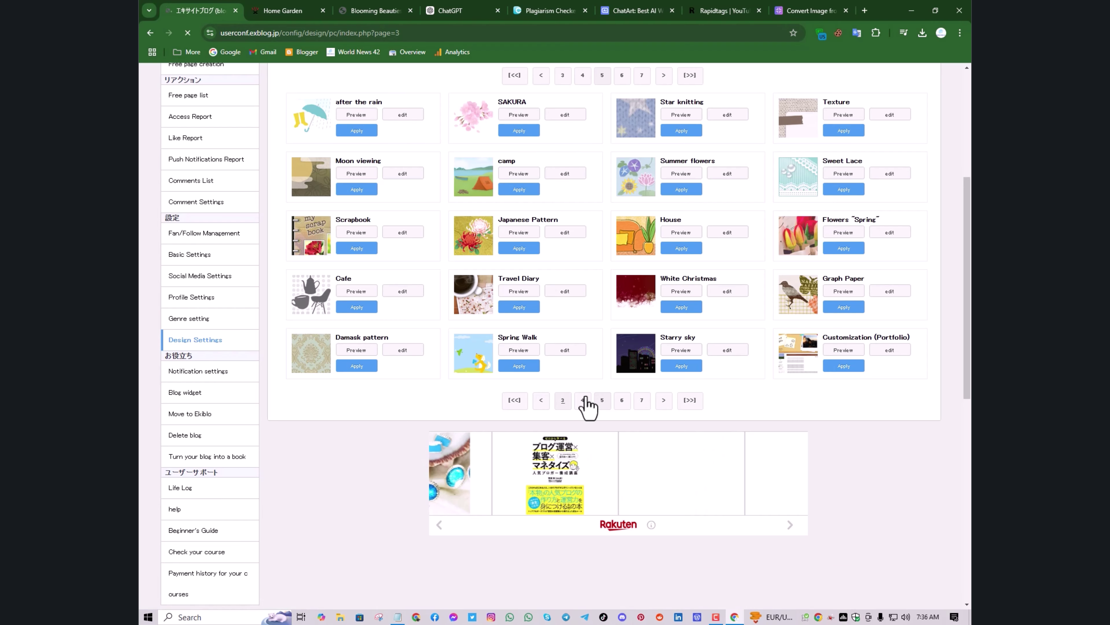
pyautogui.scroll(-3, 587, 395)
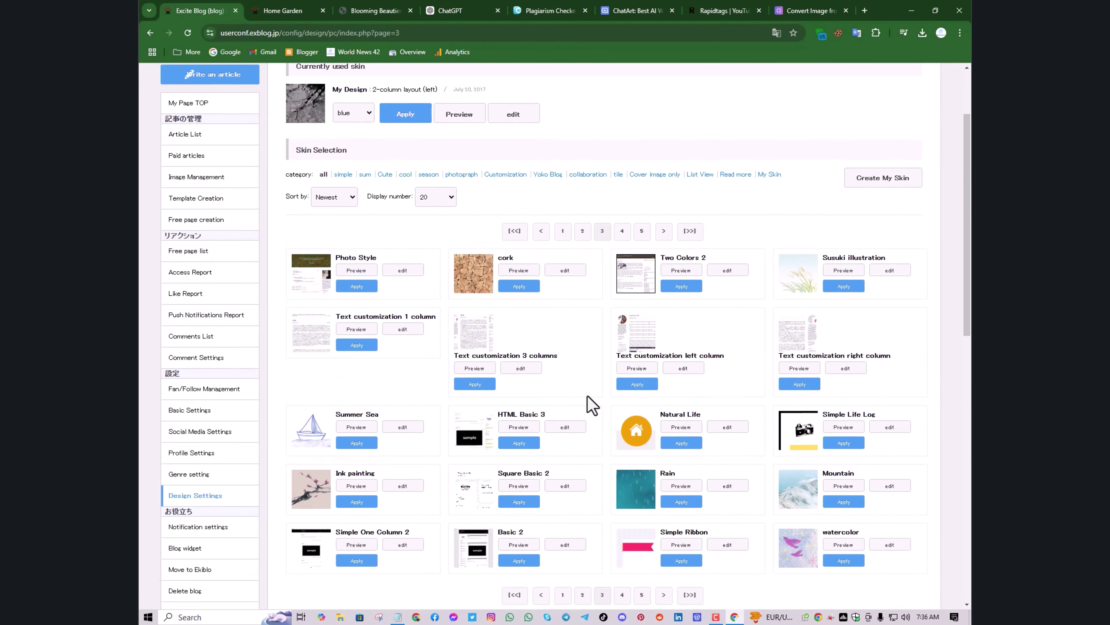
pyautogui.scroll(-4, 587, 395)
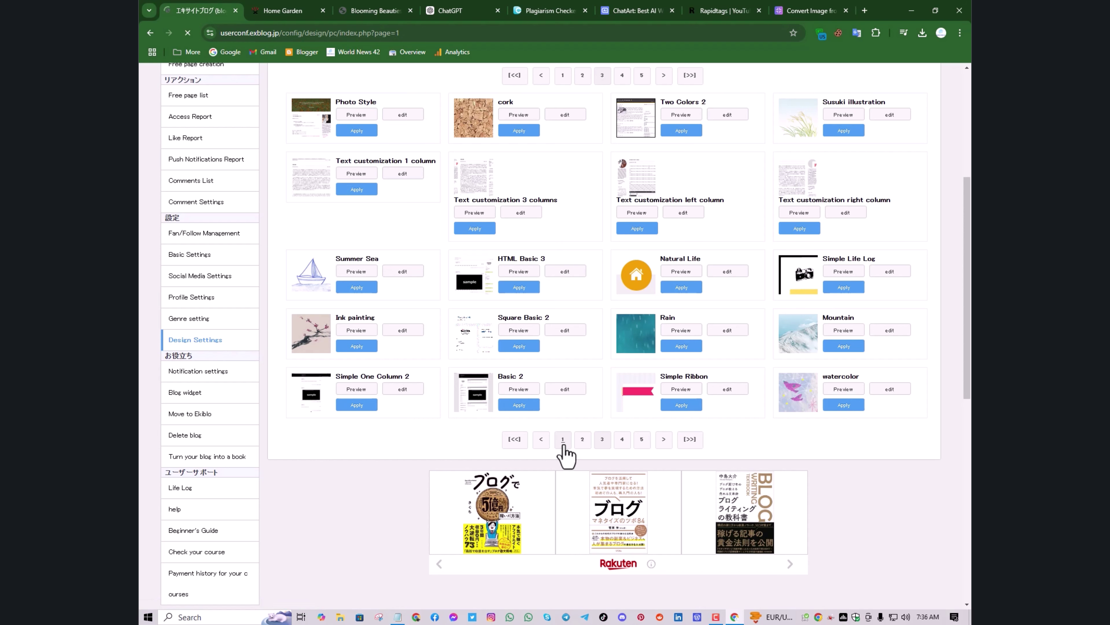
pyautogui.scroll(-3, 567, 390)
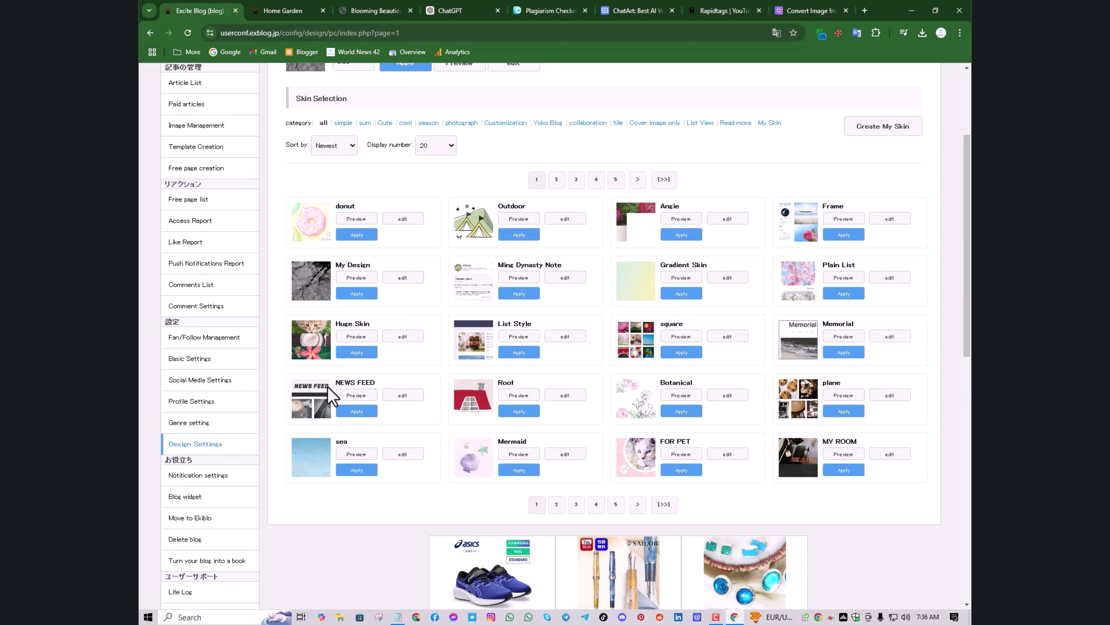
# Preview the NEWS FEED skin on the live blog, then apply it and confirm the change
pyautogui.click(356, 409)
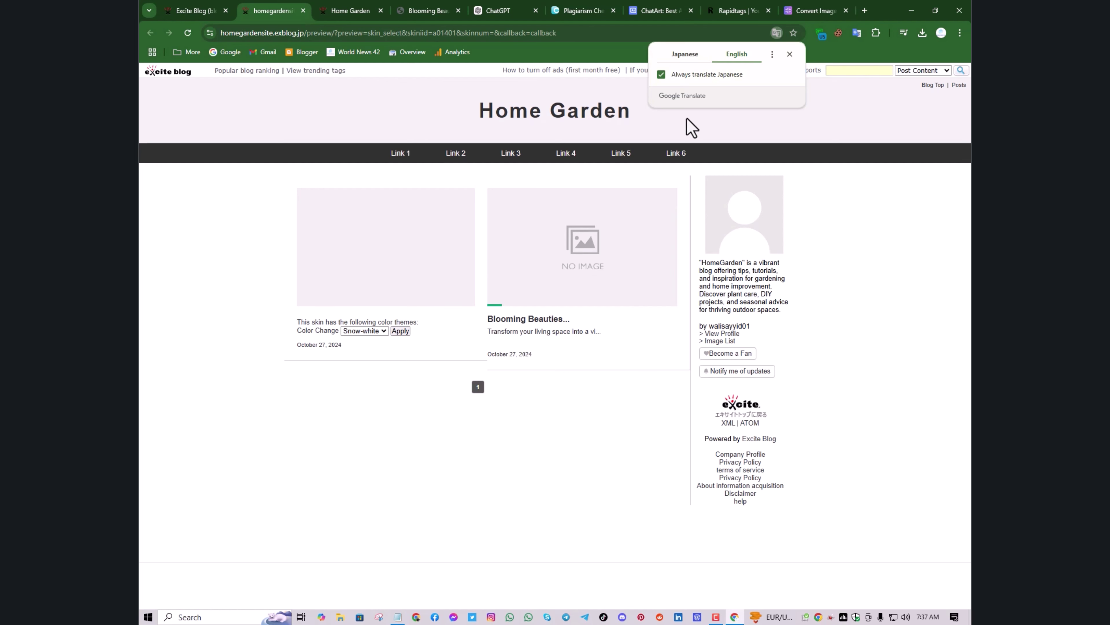
pyautogui.click(195, 6)
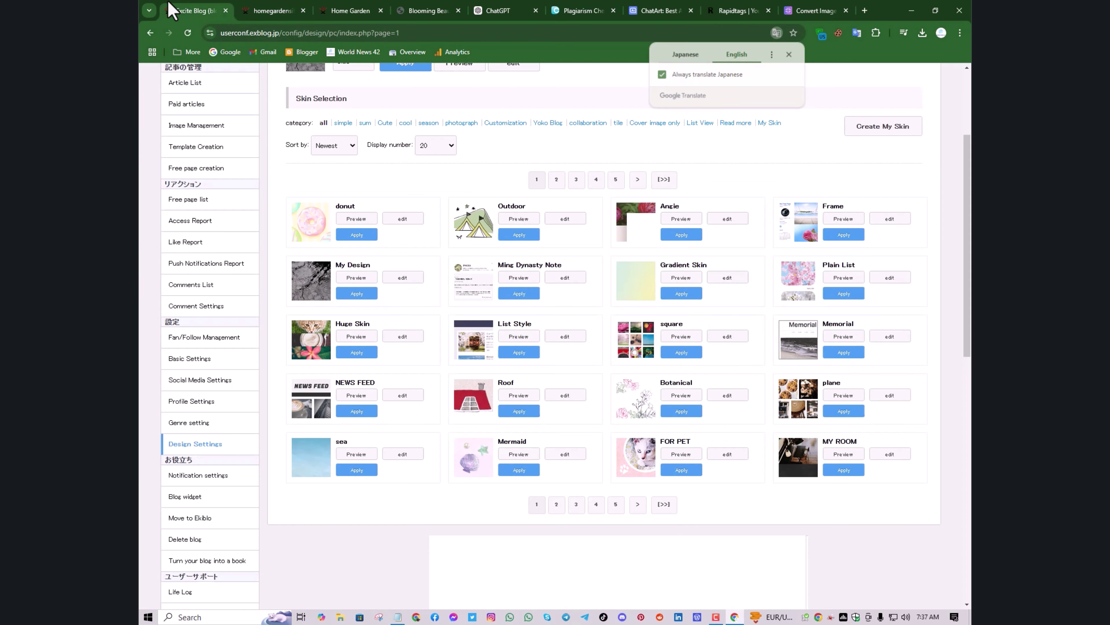
pyautogui.click(338, 7)
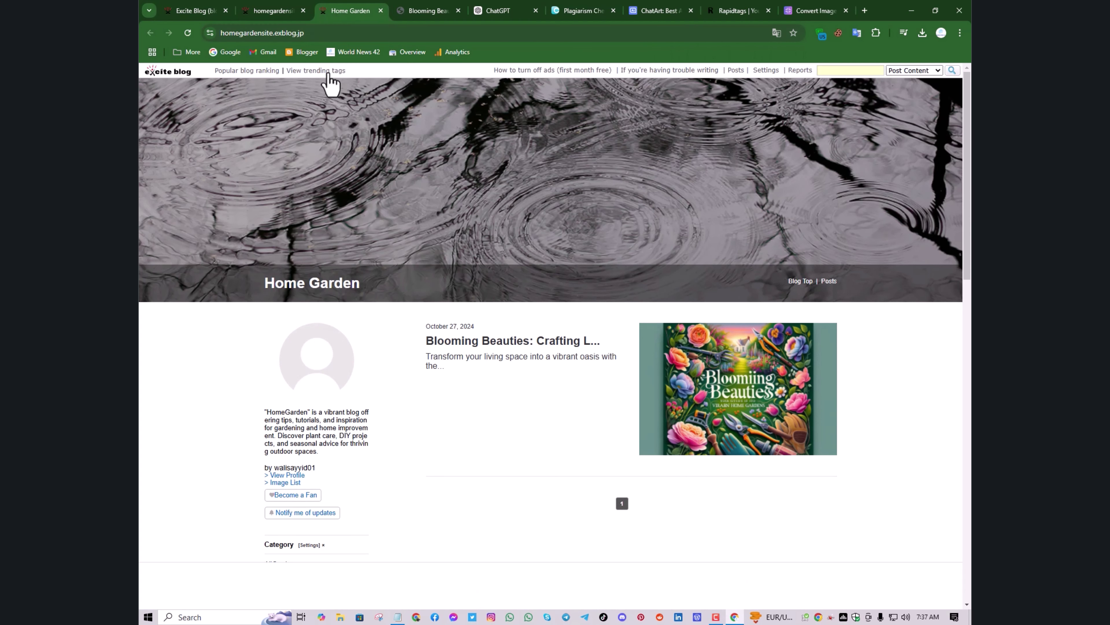
pyautogui.click(286, 8)
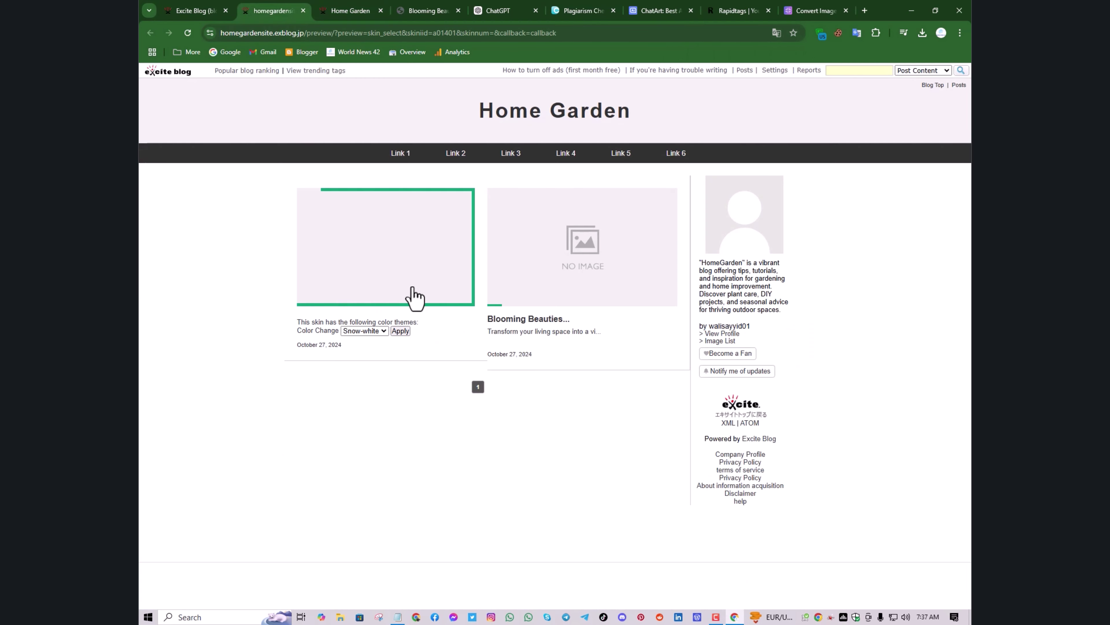
pyautogui.click(188, 10)
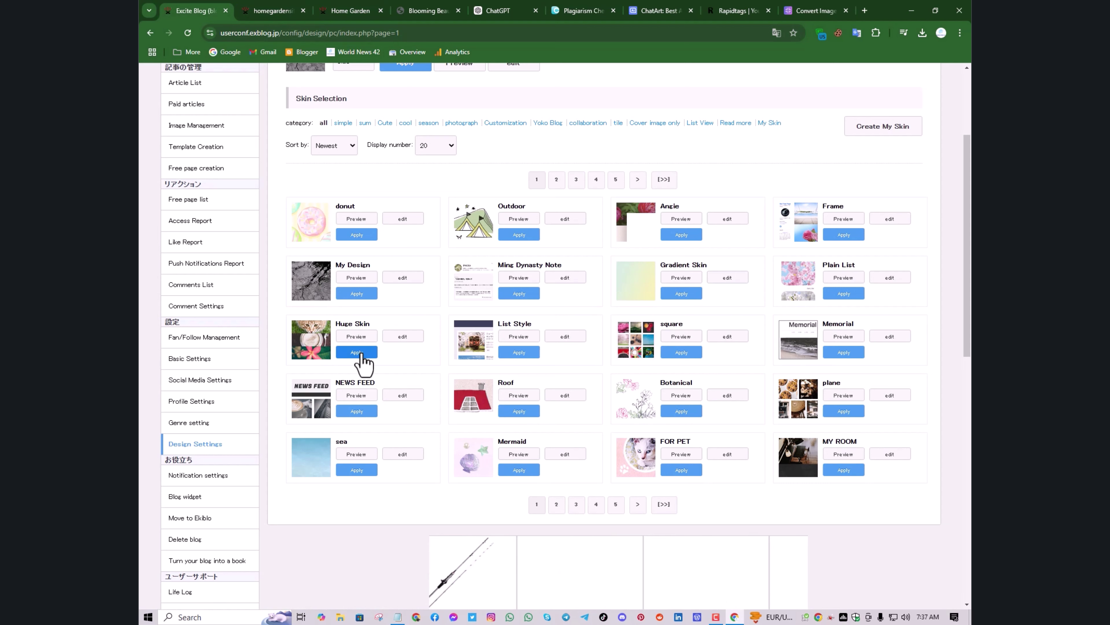
pyautogui.click(357, 411)
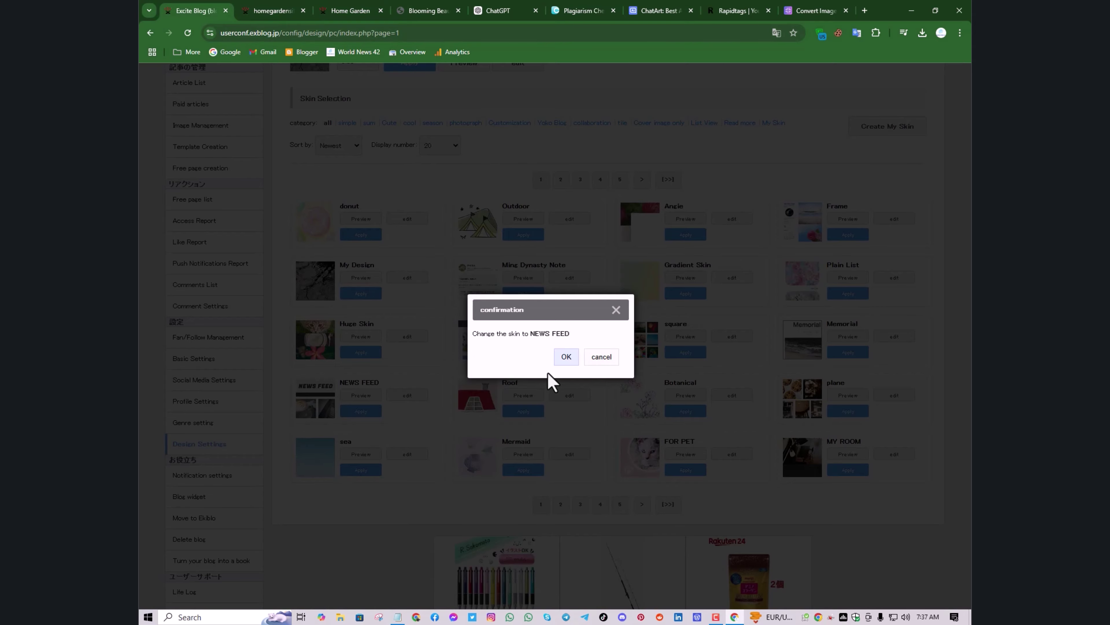
pyautogui.click(564, 358)
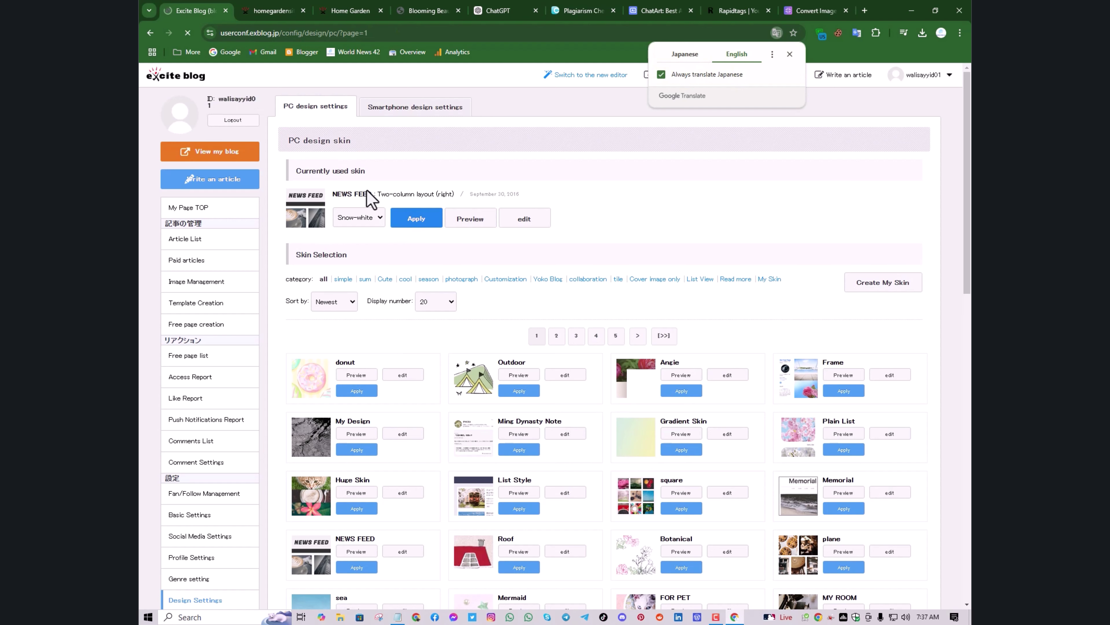
# Check the Home Garden homepage in the NEWS FEED skin, close the preview tab, and return to Excite Blog settings
pyautogui.click(347, 11)
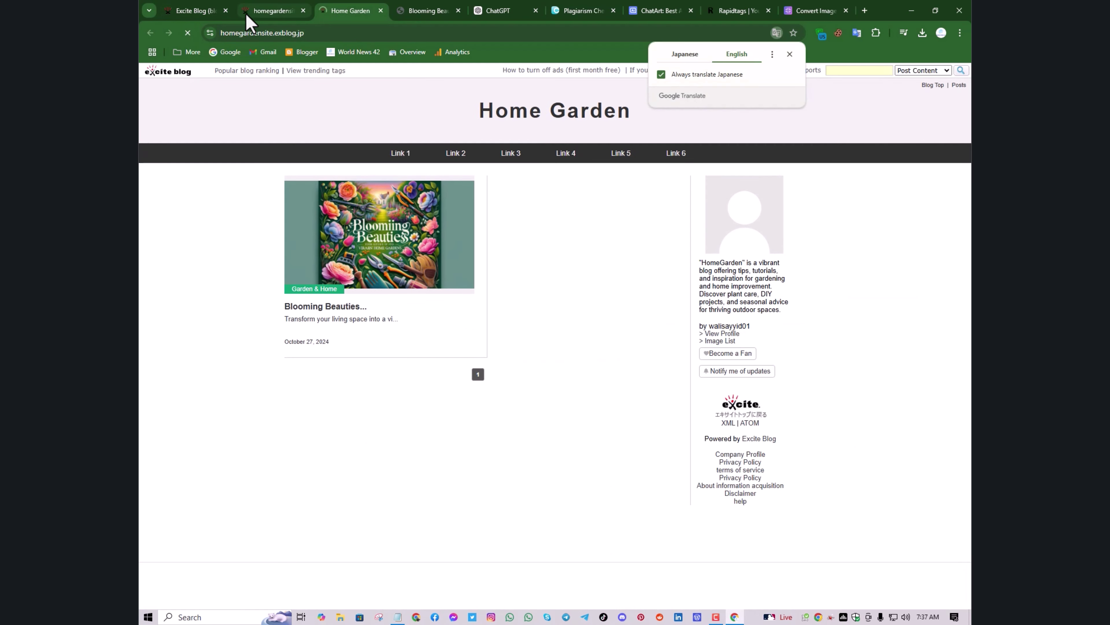
pyautogui.moveTo(266, 11)
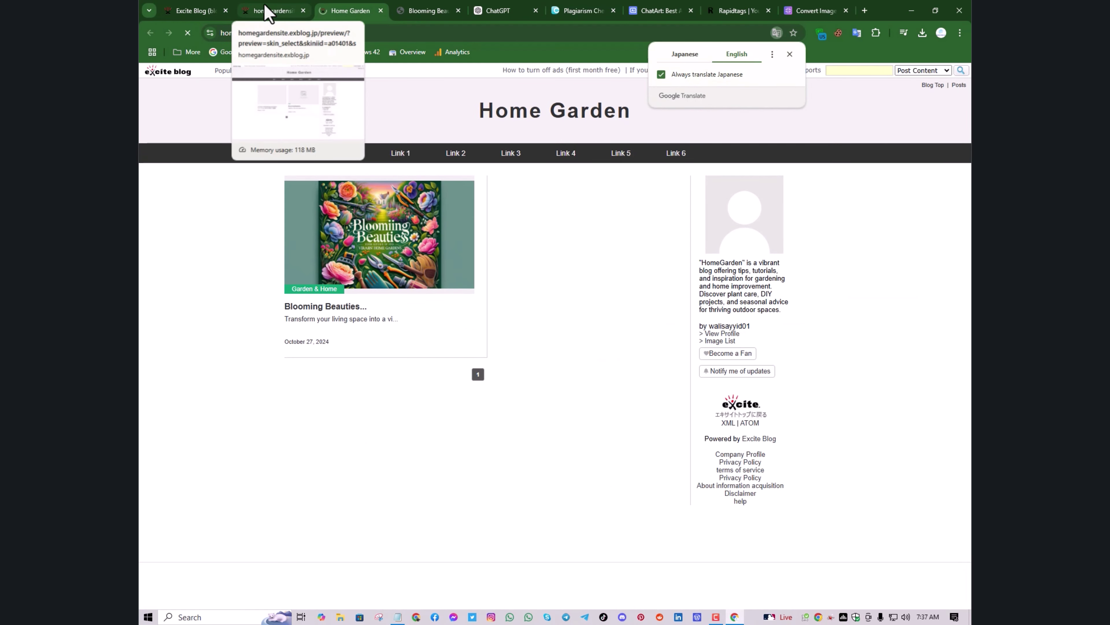
pyautogui.click(296, 9)
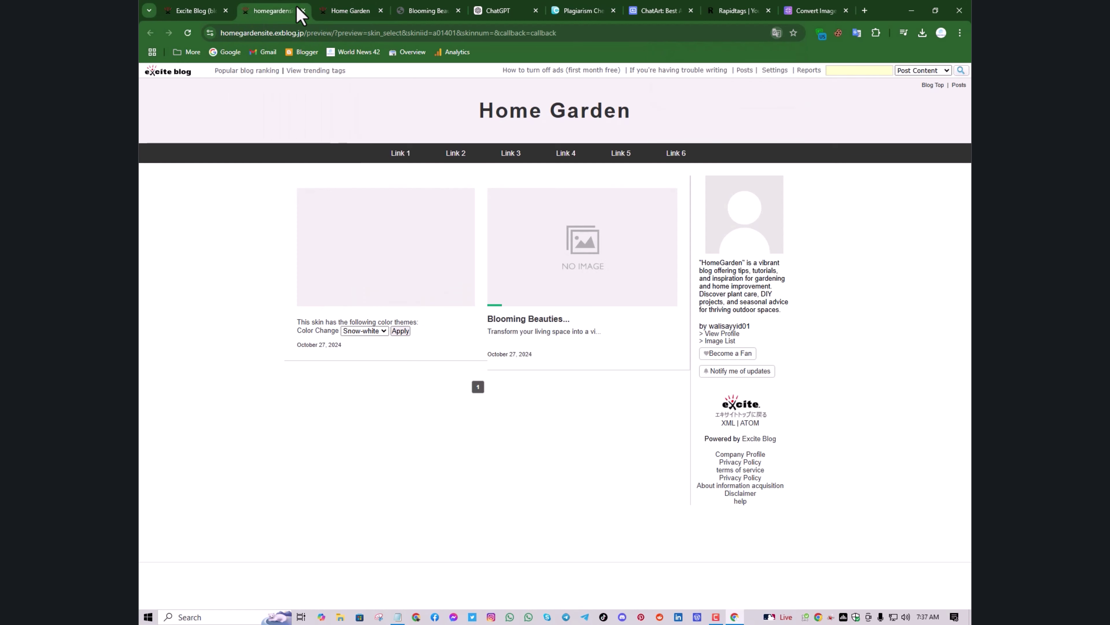
pyautogui.click(303, 10)
pyautogui.click(232, 5)
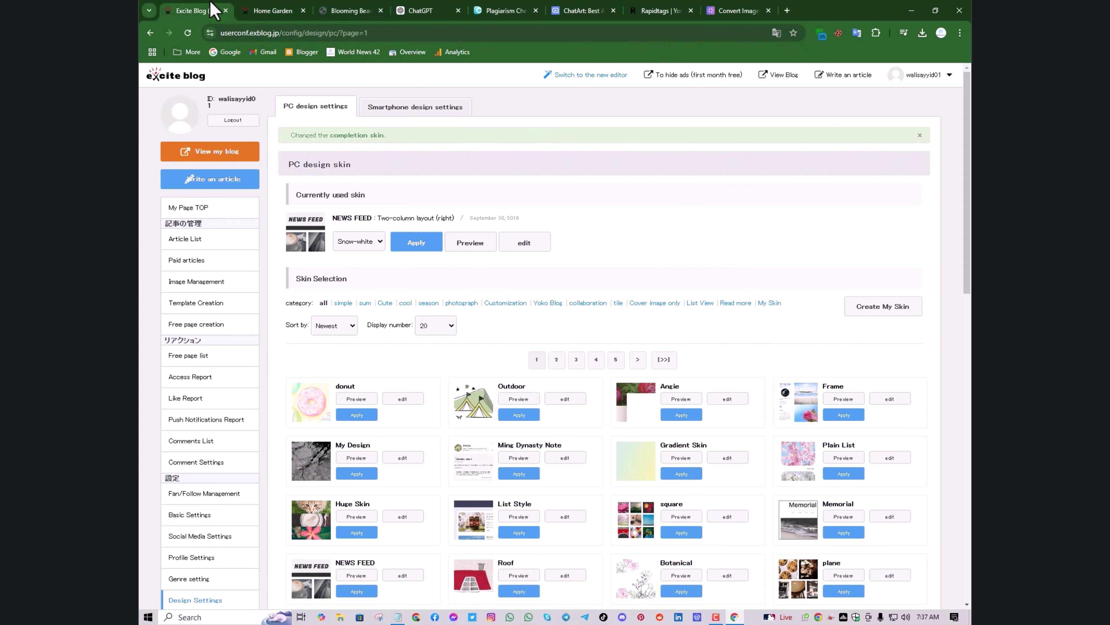
pyautogui.scroll(-5, 250, 390)
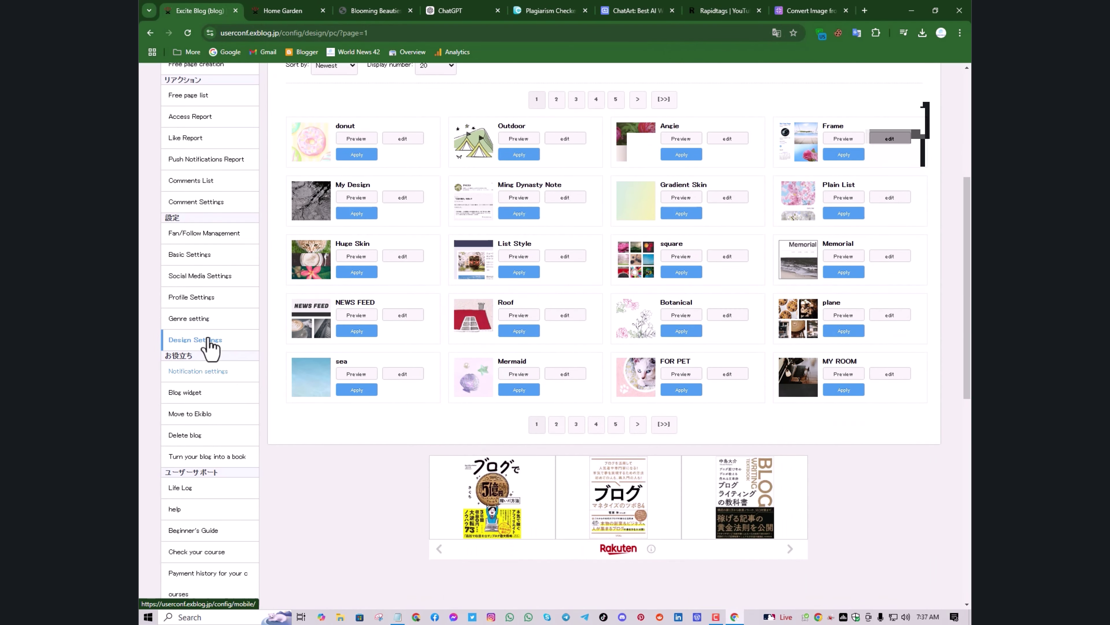
pyautogui.scroll(4, 211, 347)
pyautogui.scroll(-4, 211, 347)
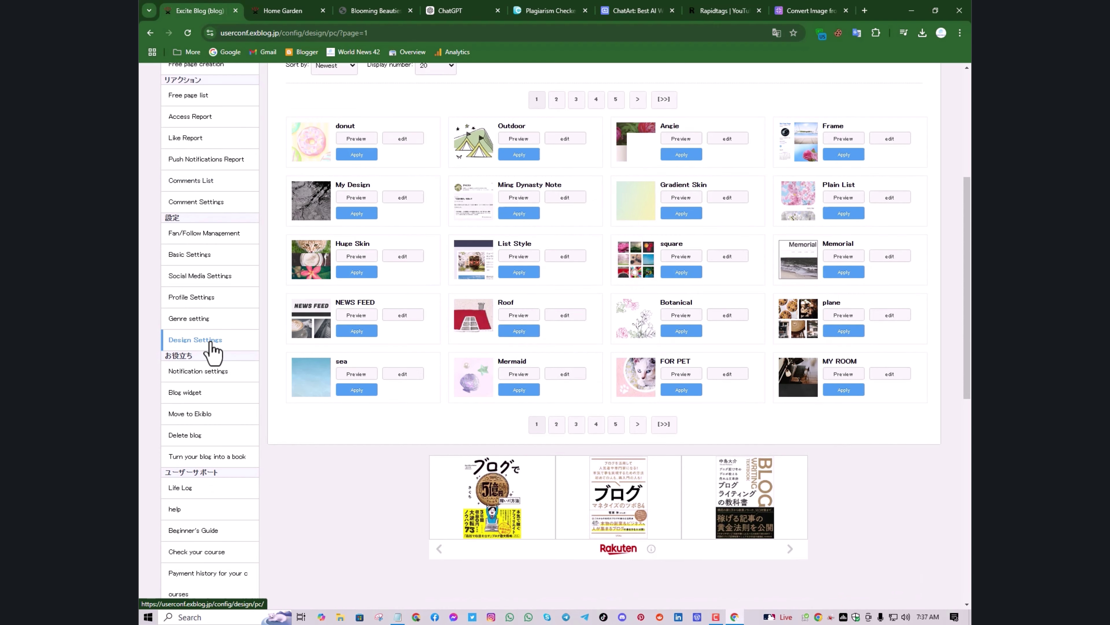
pyautogui.scroll(-2, 211, 347)
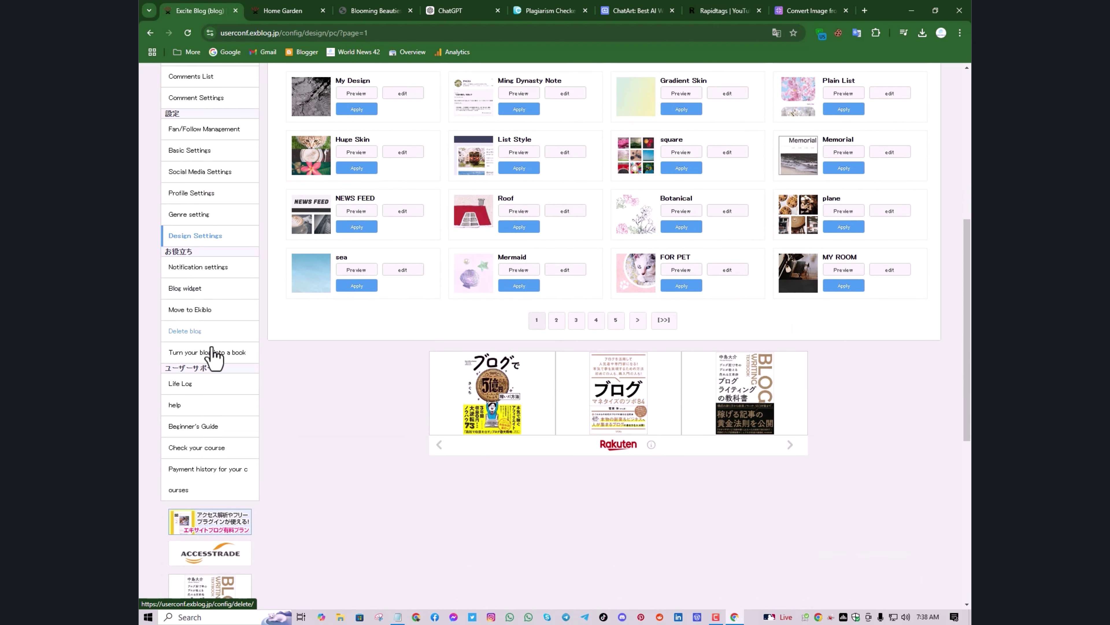
pyautogui.scroll(1, 190, 317)
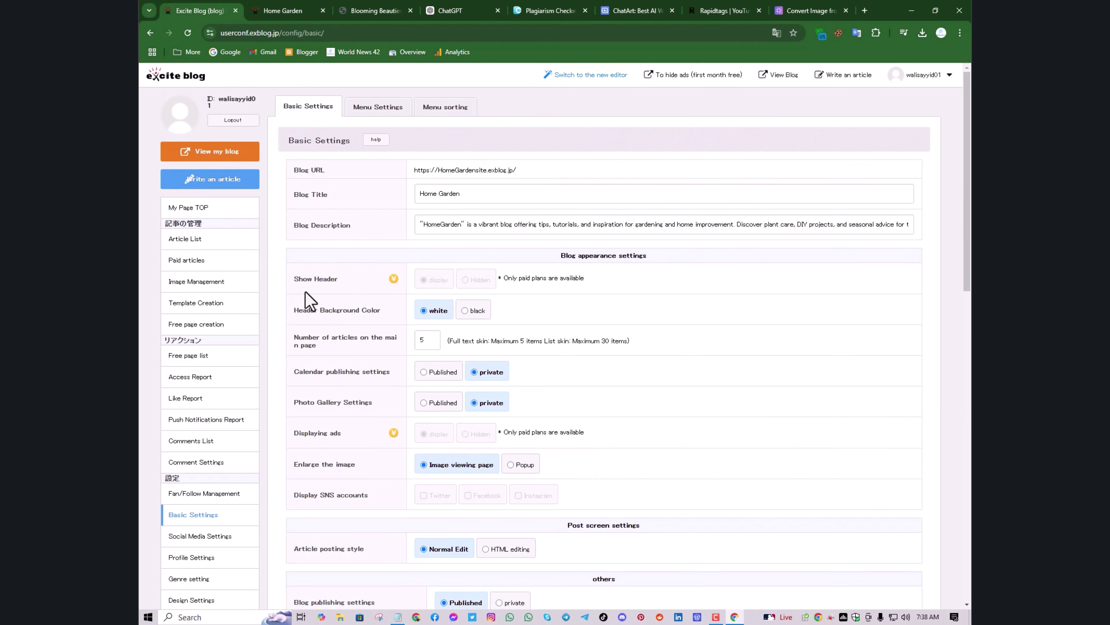
# Set 5 articles for the main page, then scroll down to the AdSense and Analytics ID fields
pyautogui.scroll(-2, 183, 481)
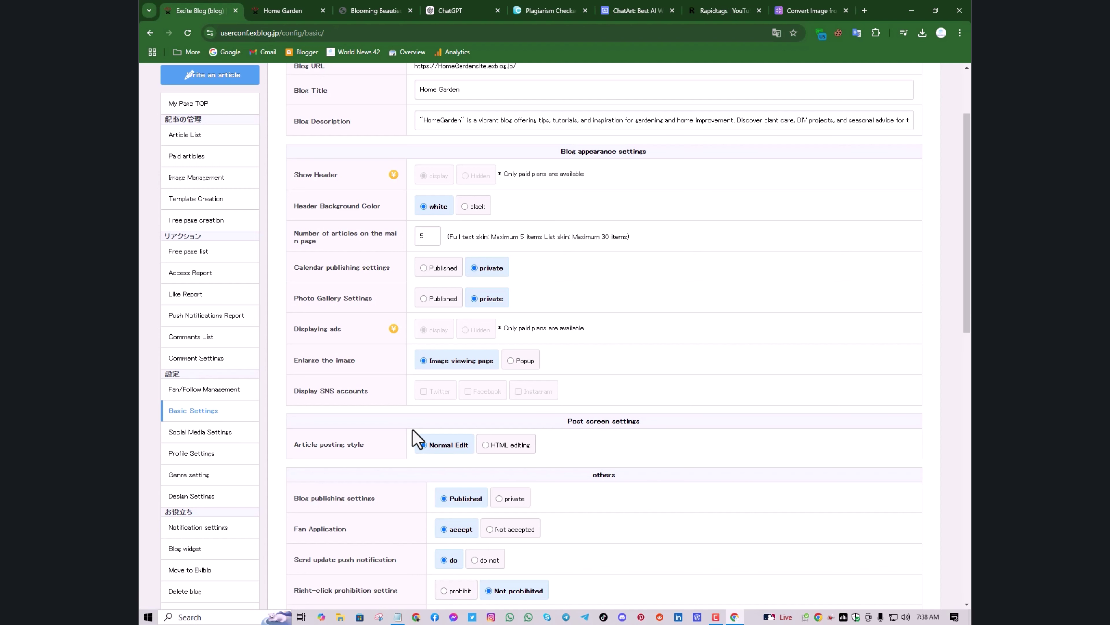
pyautogui.scroll(2, 407, 350)
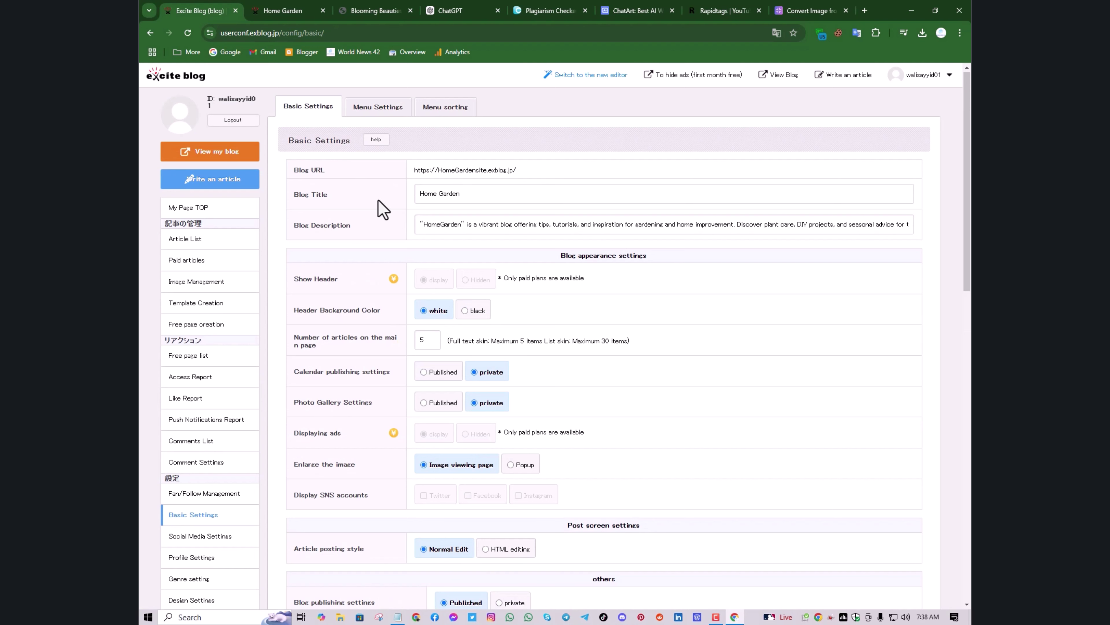
pyautogui.scroll(-2, 400, 221)
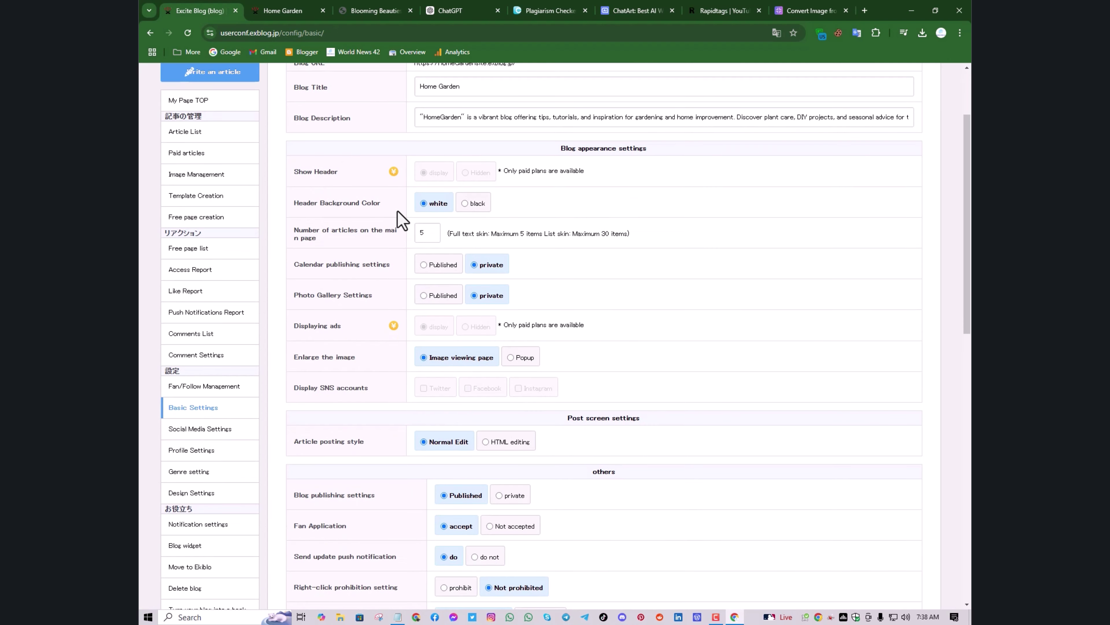
pyautogui.scroll(-1, 402, 221)
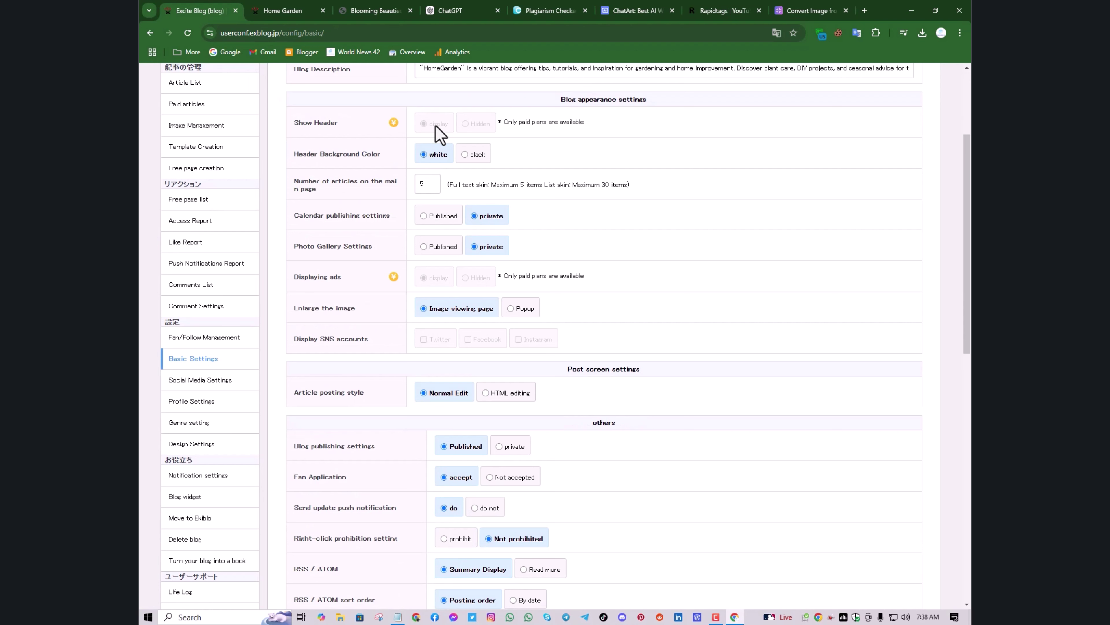
pyautogui.click(420, 187)
pyautogui.write('5')
pyautogui.scroll(-1, 402, 186)
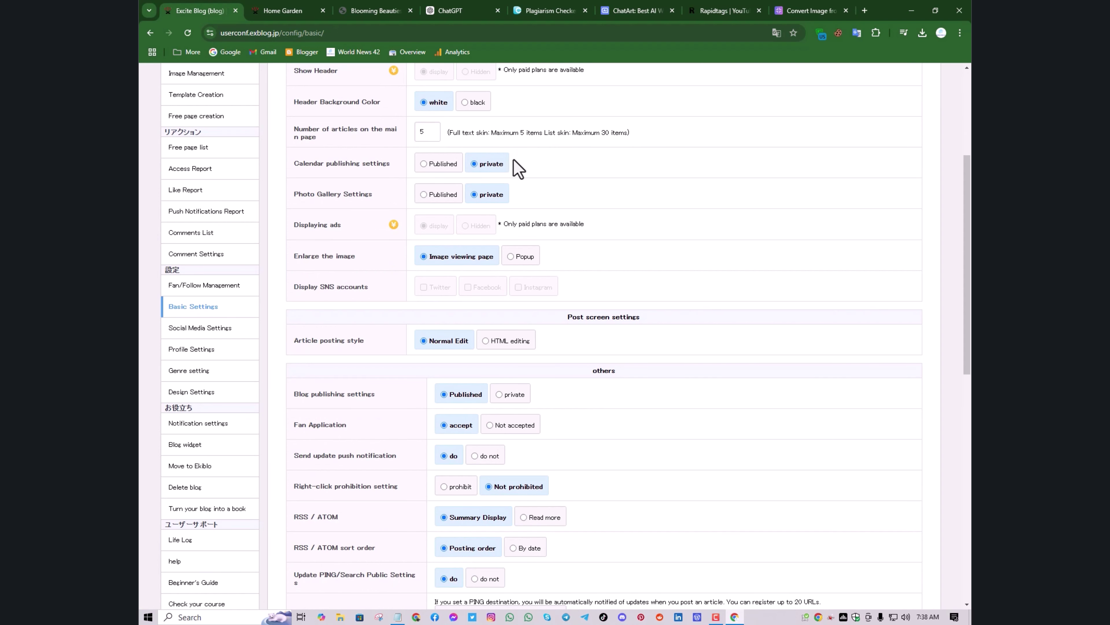
pyautogui.scroll(-1, 431, 175)
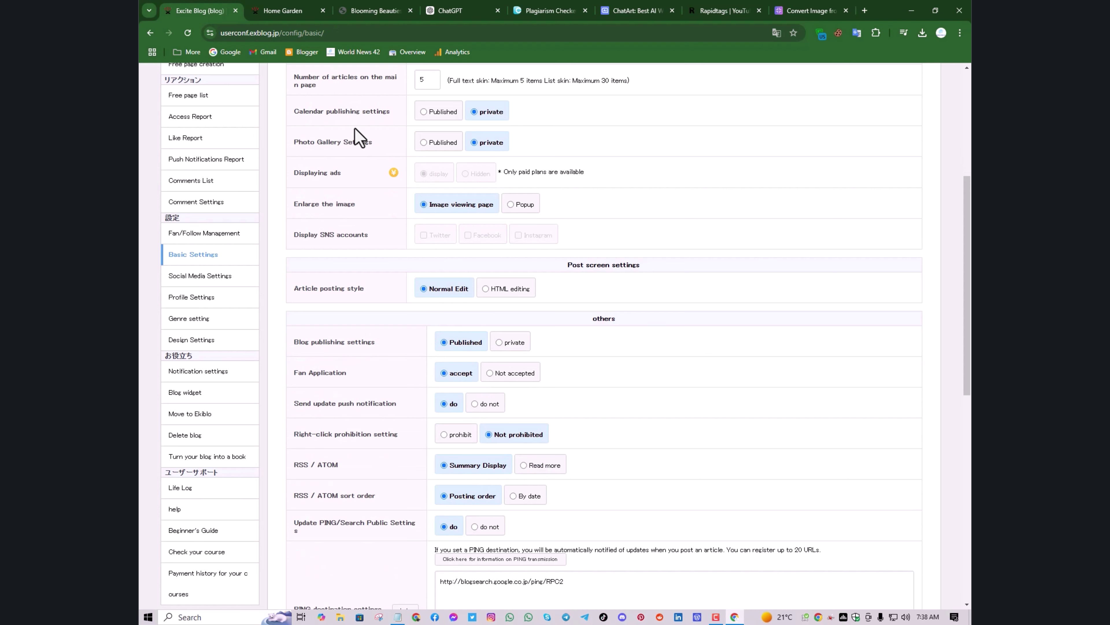
pyautogui.scroll(-6, 404, 193)
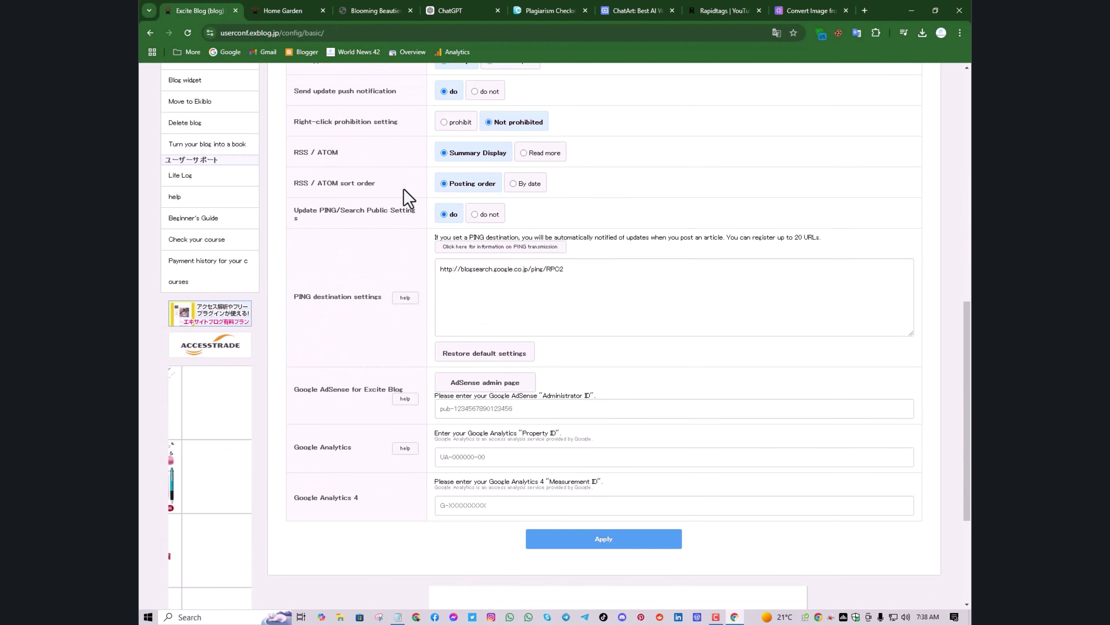
pyautogui.scroll(-2, 403, 189)
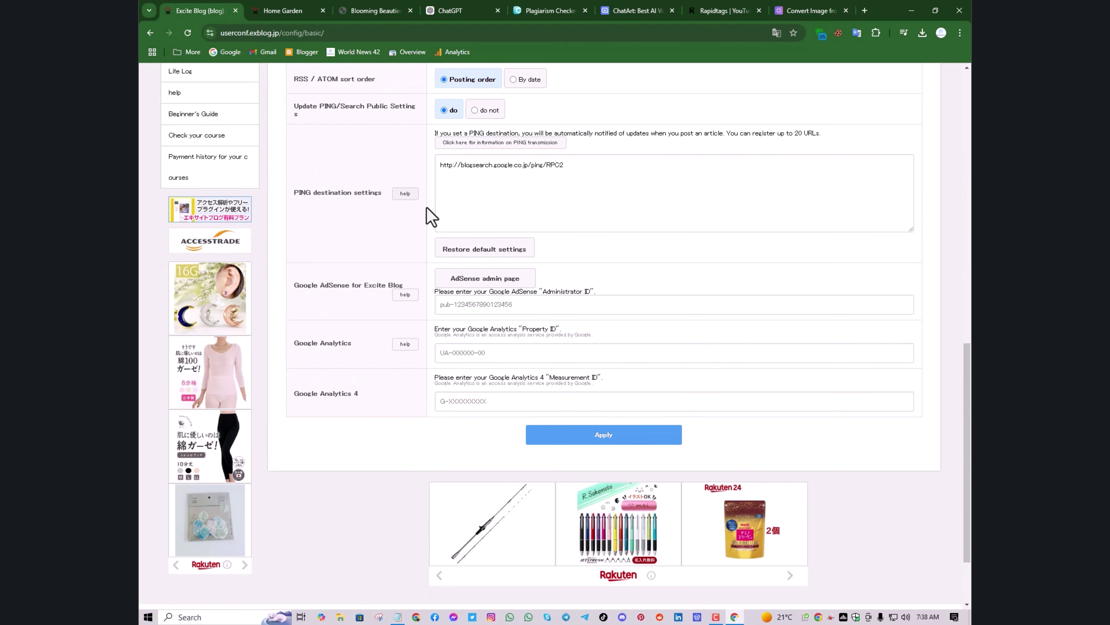
pyautogui.scroll(-2, 427, 207)
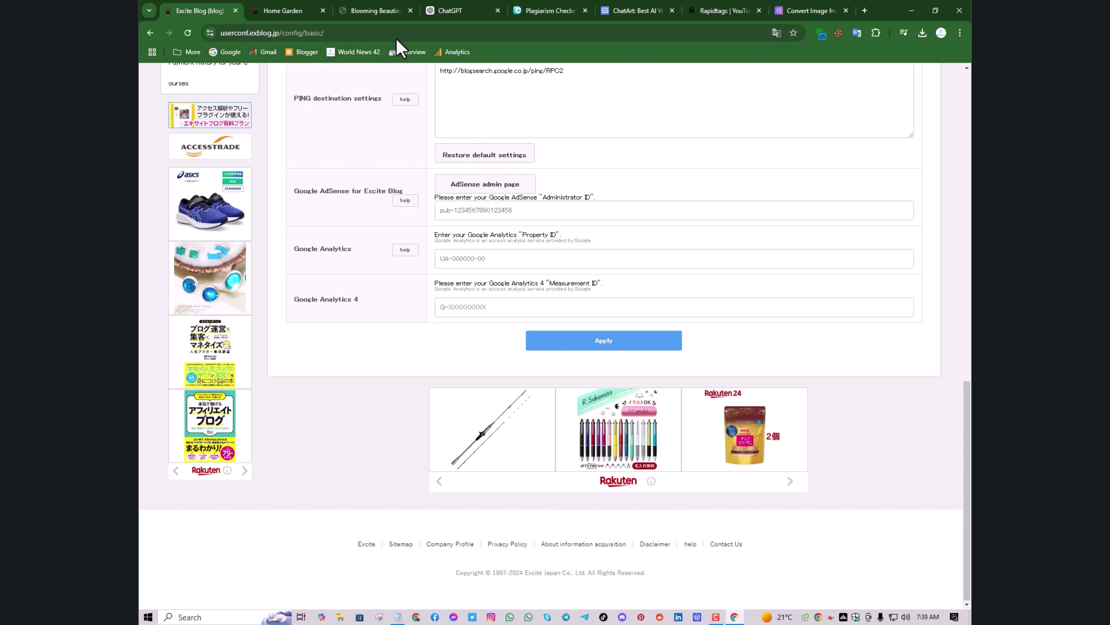
# Close the Blooming Beauties, ChatGPT, Plagiarism Checker, ChatArt and Rapidtags tabs
pyautogui.click(386, 13)
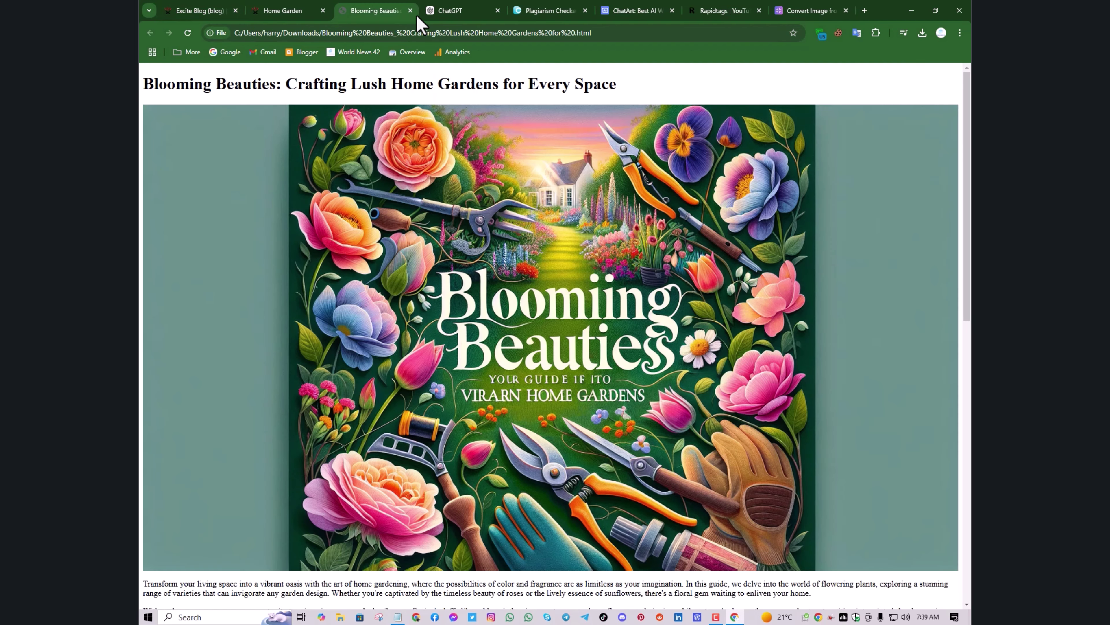
pyautogui.click(410, 10)
pyautogui.click(410, 11)
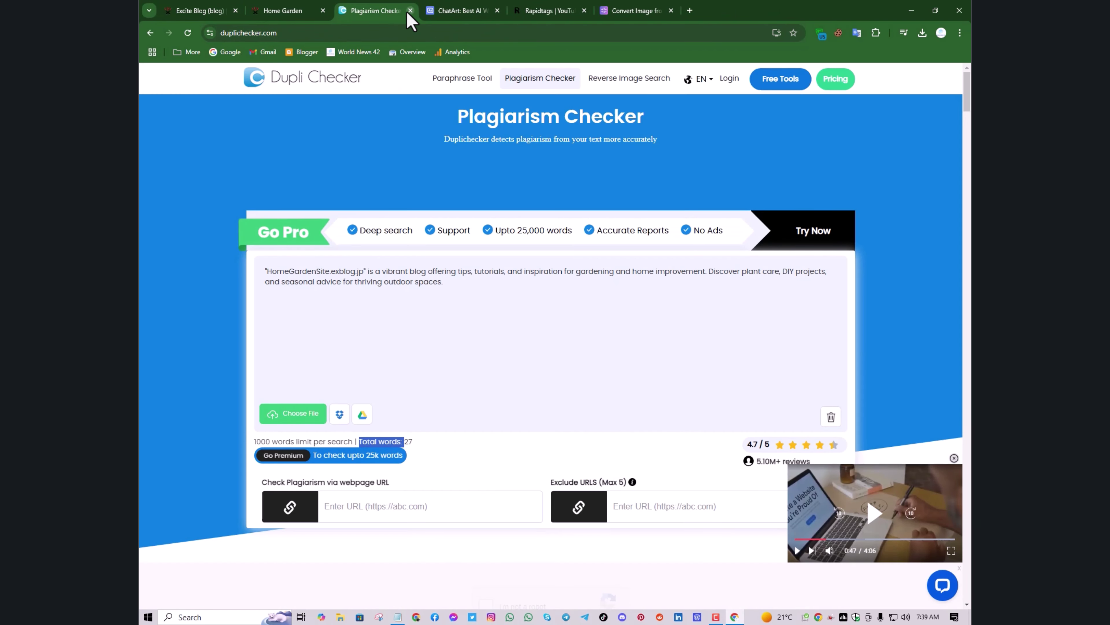
pyautogui.click(410, 10)
pyautogui.click(410, 10)
pyautogui.click(410, 11)
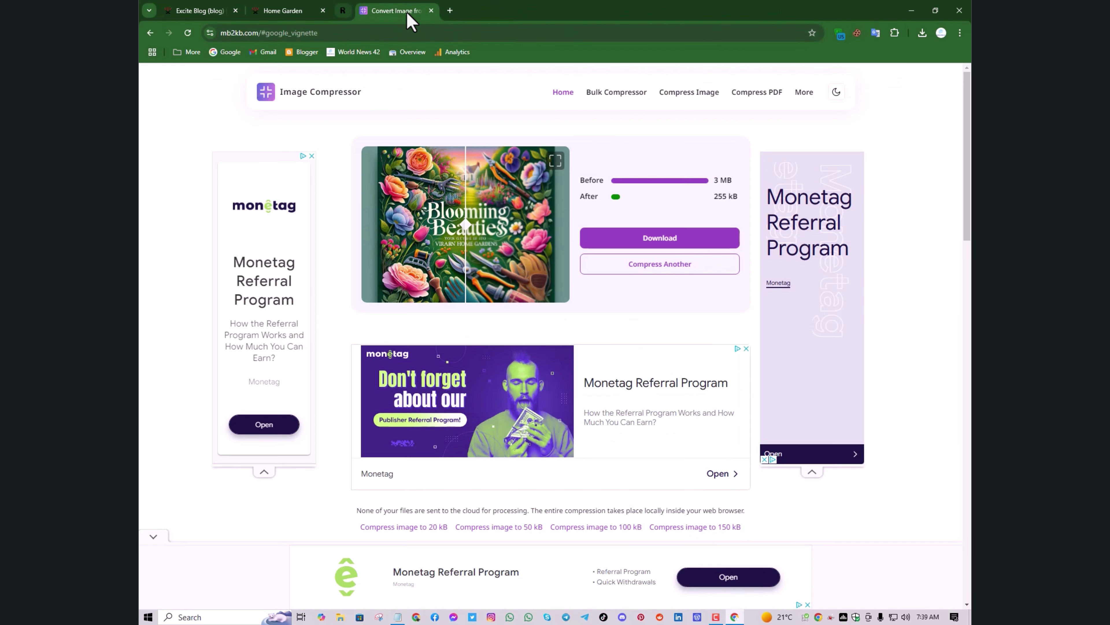
# Search Google for 'adsense' and open the Google AdSense start page
pyautogui.click(228, 53)
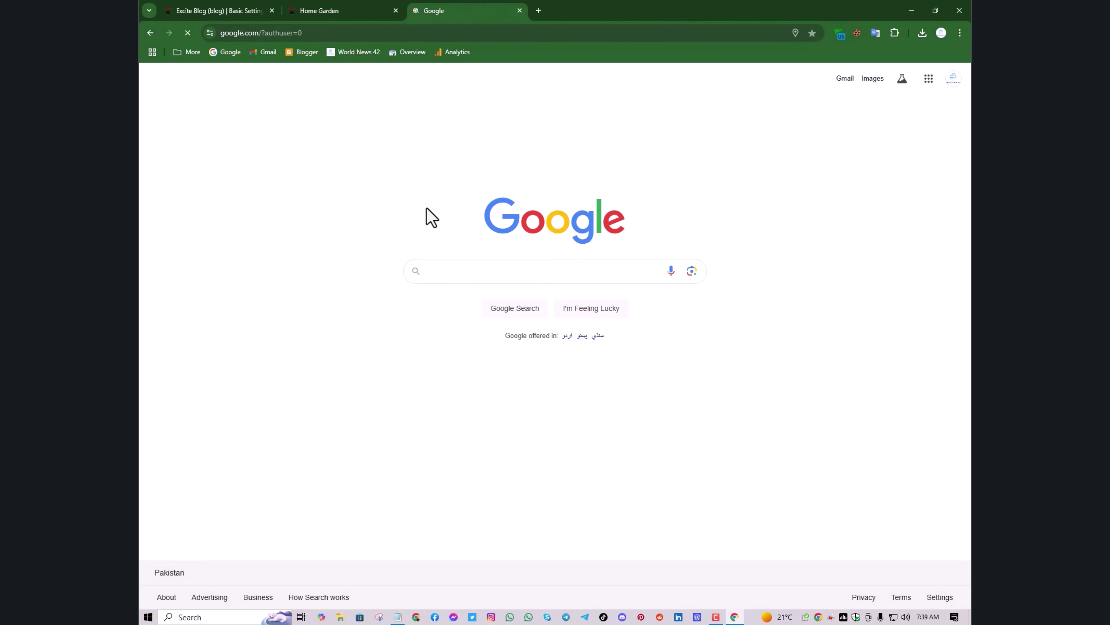
pyautogui.click(467, 272)
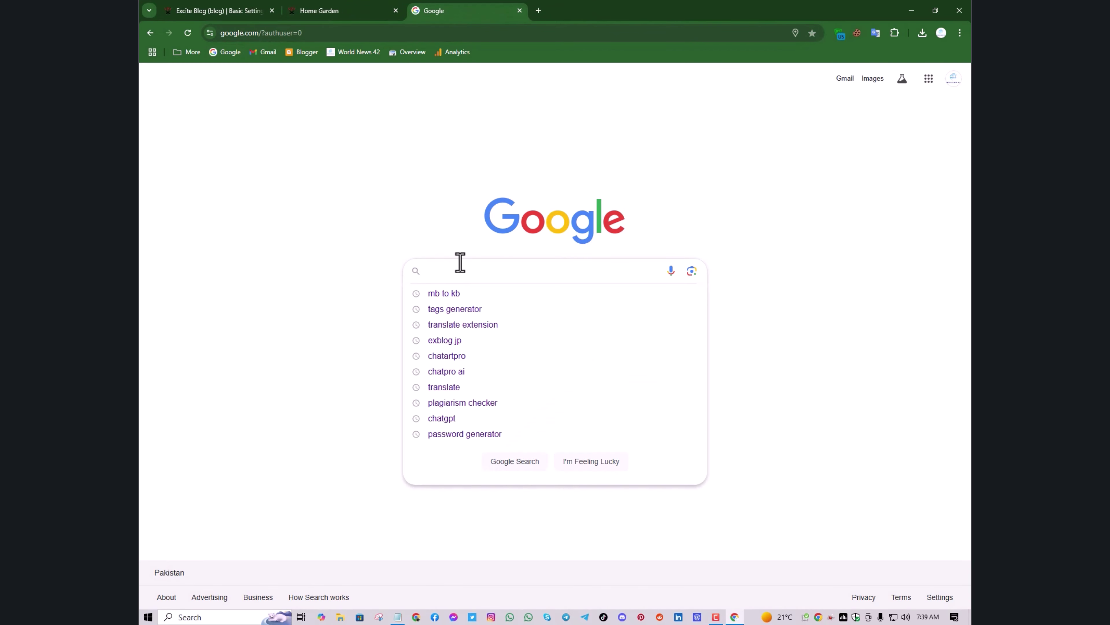
pyautogui.write('adsen')
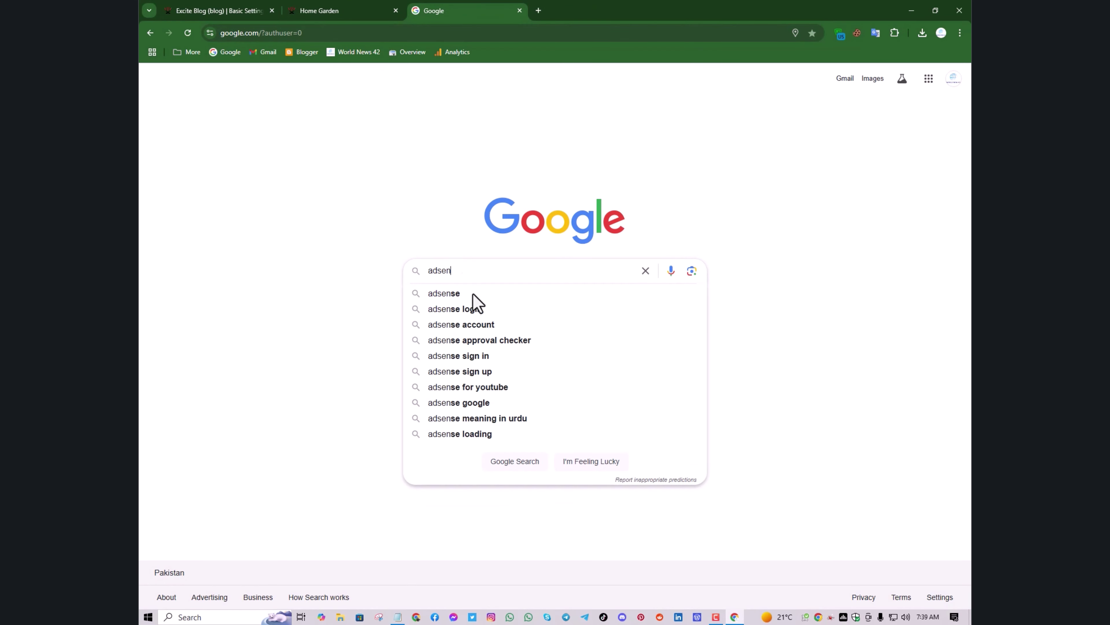
pyautogui.click(475, 297)
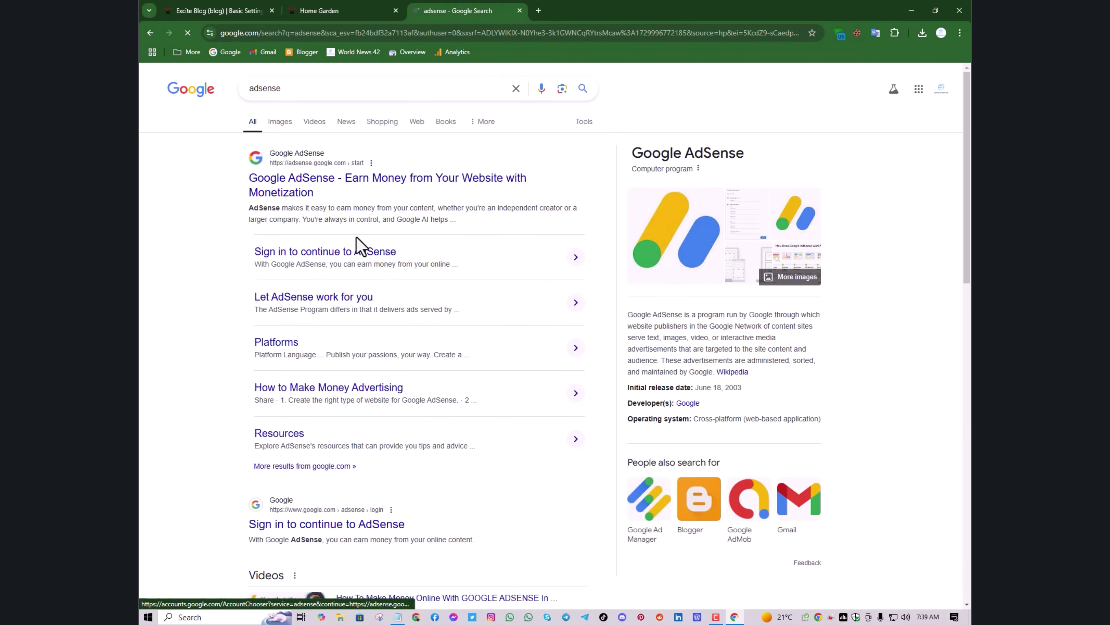
pyautogui.click(302, 193)
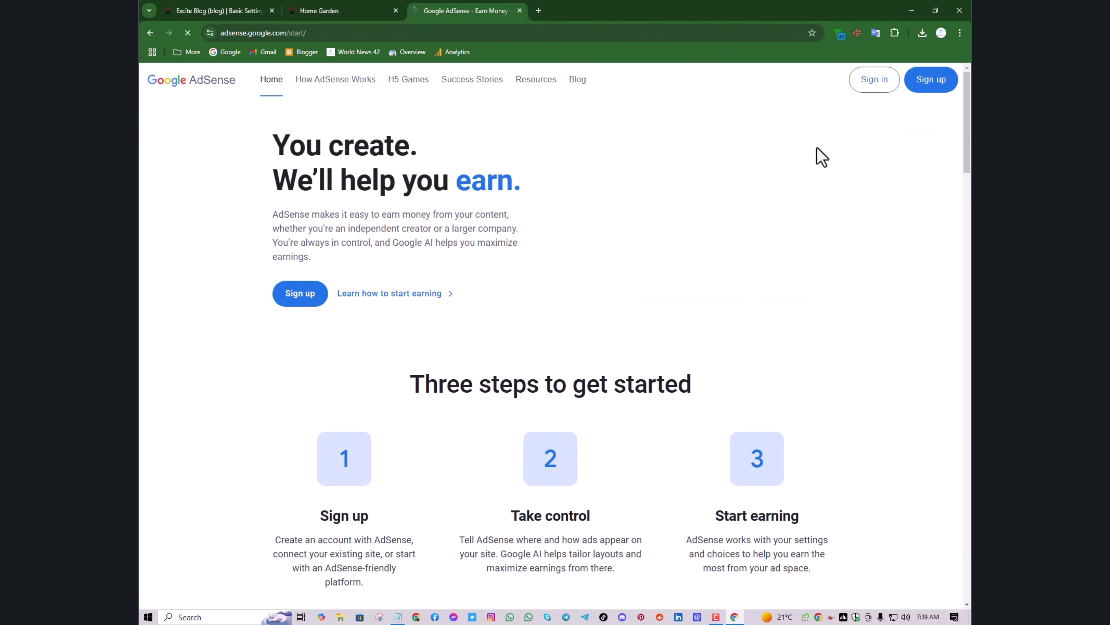
# Sign up for a new AdSense account using the existing Google account
pyautogui.click(870, 86)
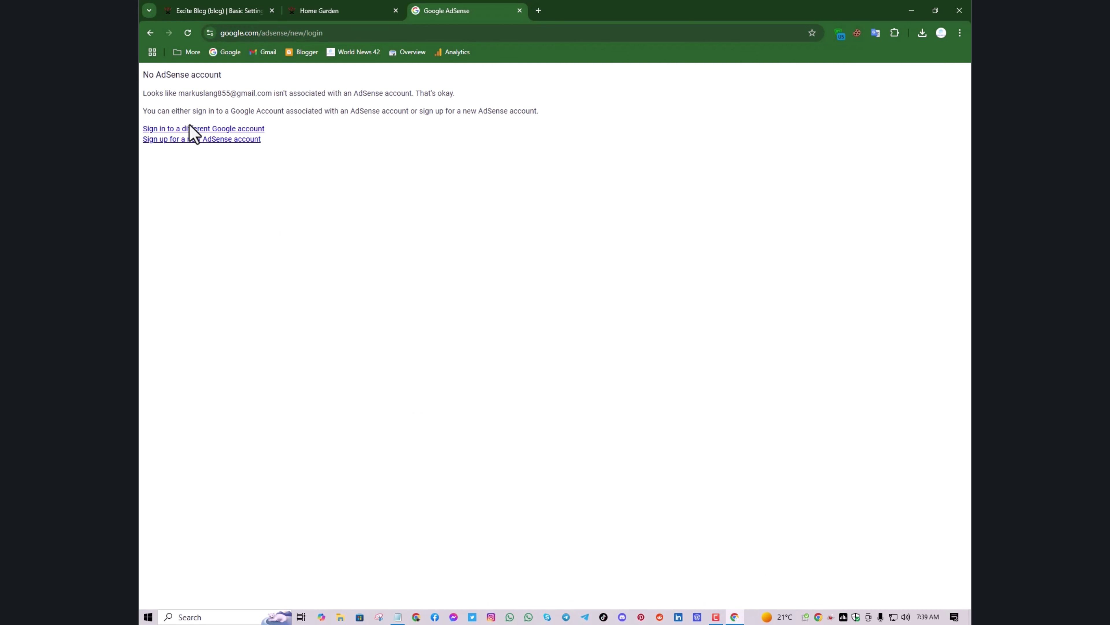
pyautogui.click(199, 140)
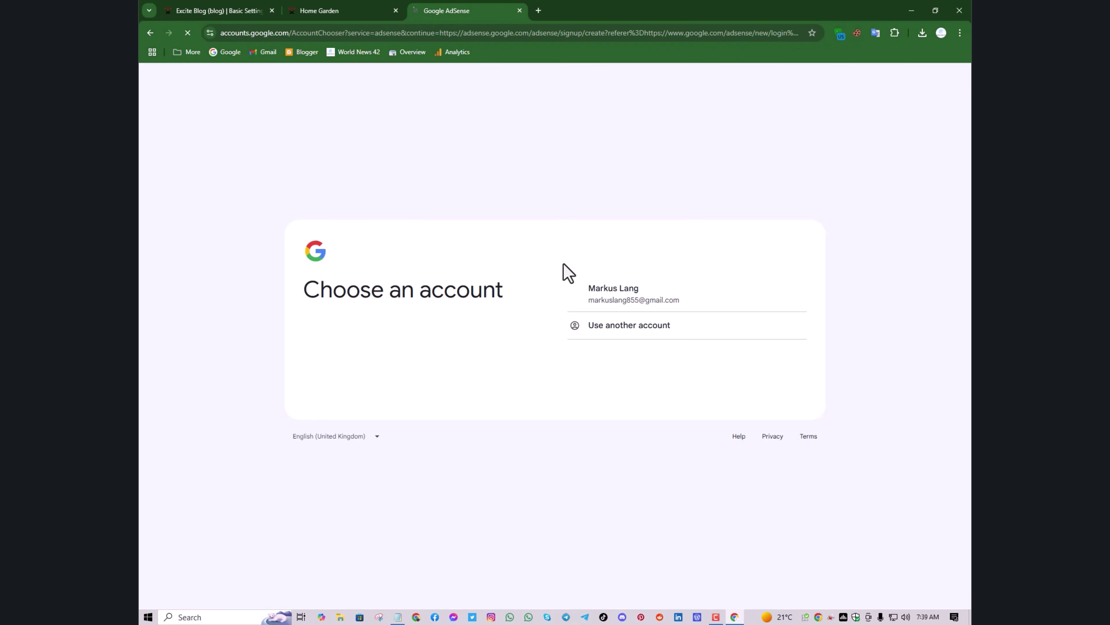
pyautogui.click(601, 292)
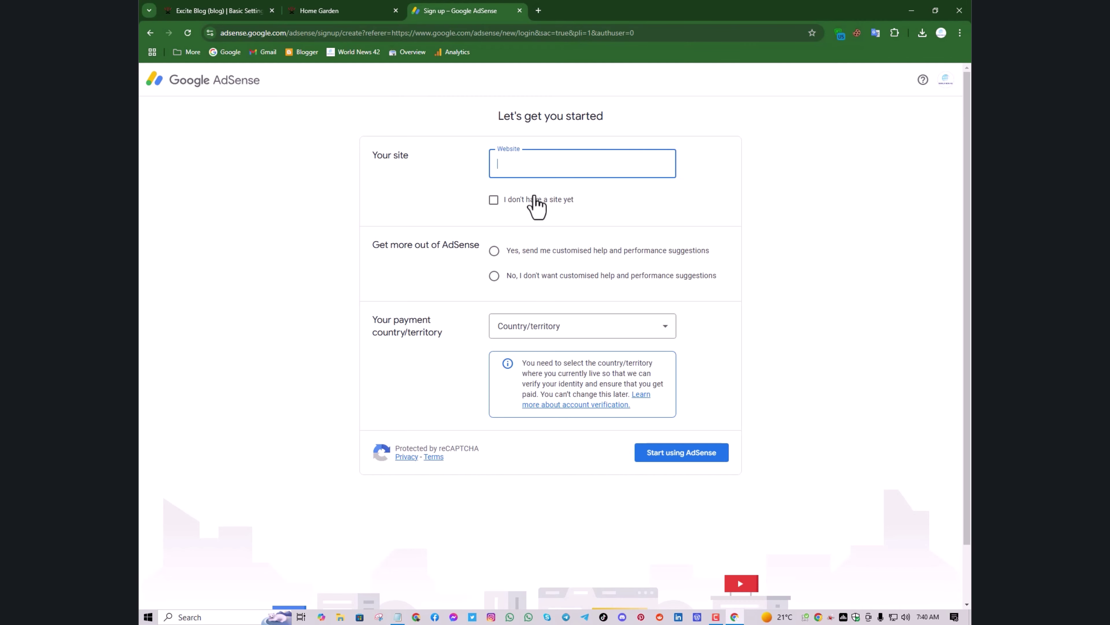
# Open the live Home Garden blog from Excite Blog's settings, keeping a single blog tab
pyautogui.click(219, 11)
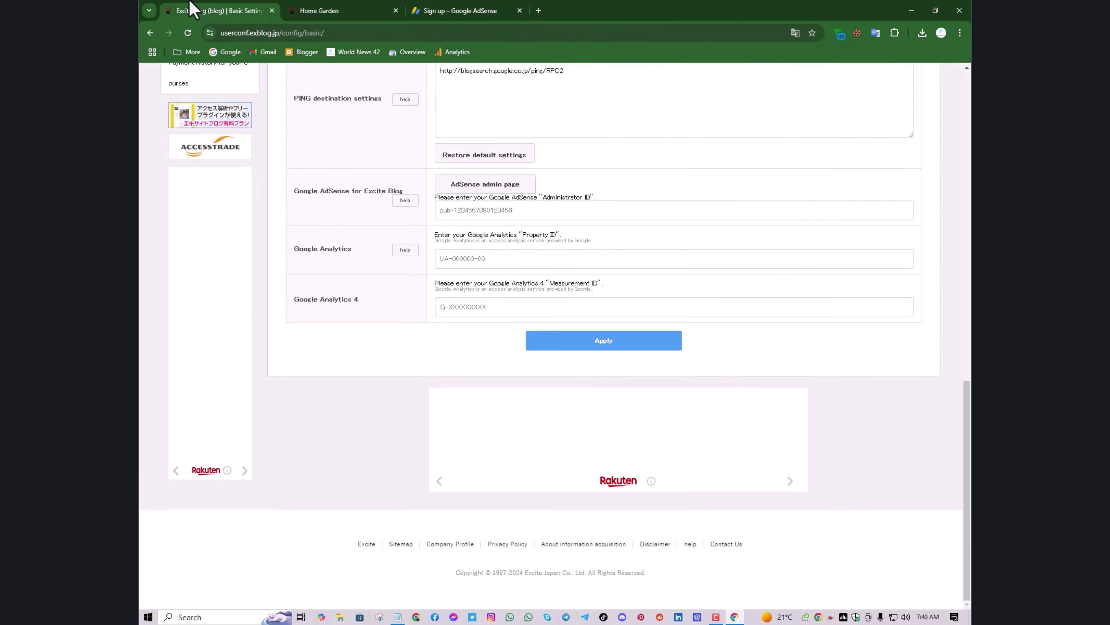
pyautogui.scroll(20, 432, 164)
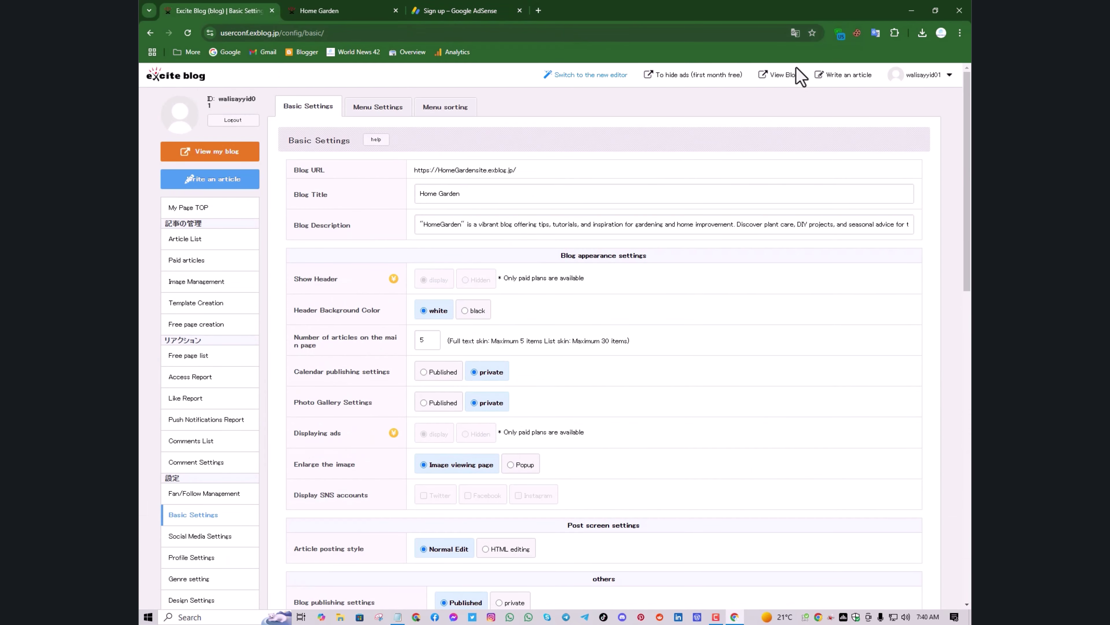
pyautogui.click(783, 76)
pyautogui.click(461, 11)
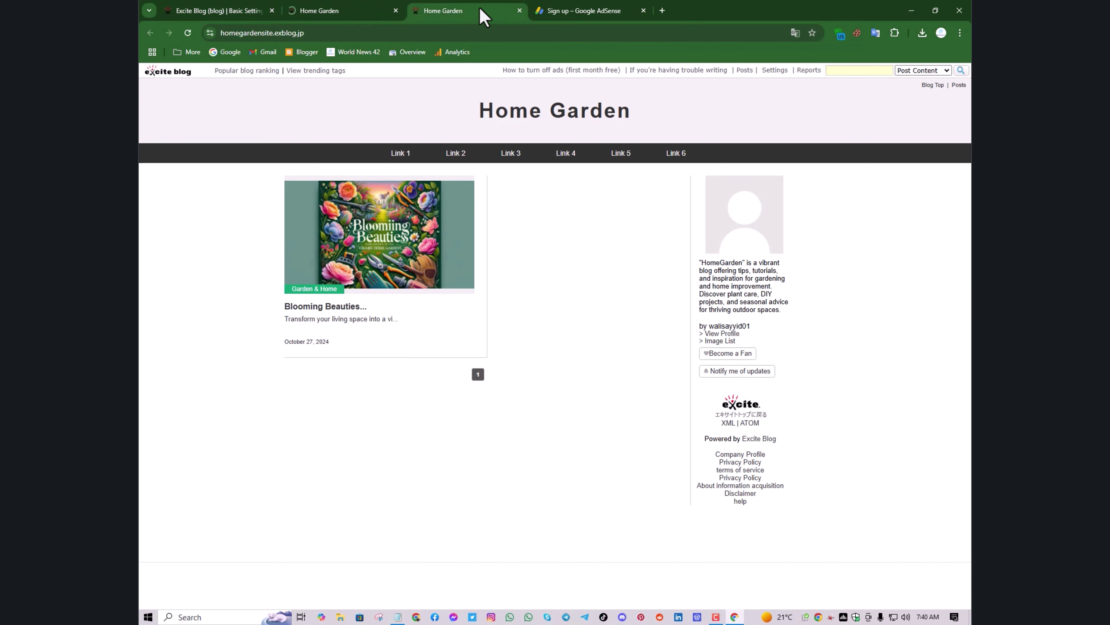
pyautogui.click(519, 10)
pyautogui.click(354, 10)
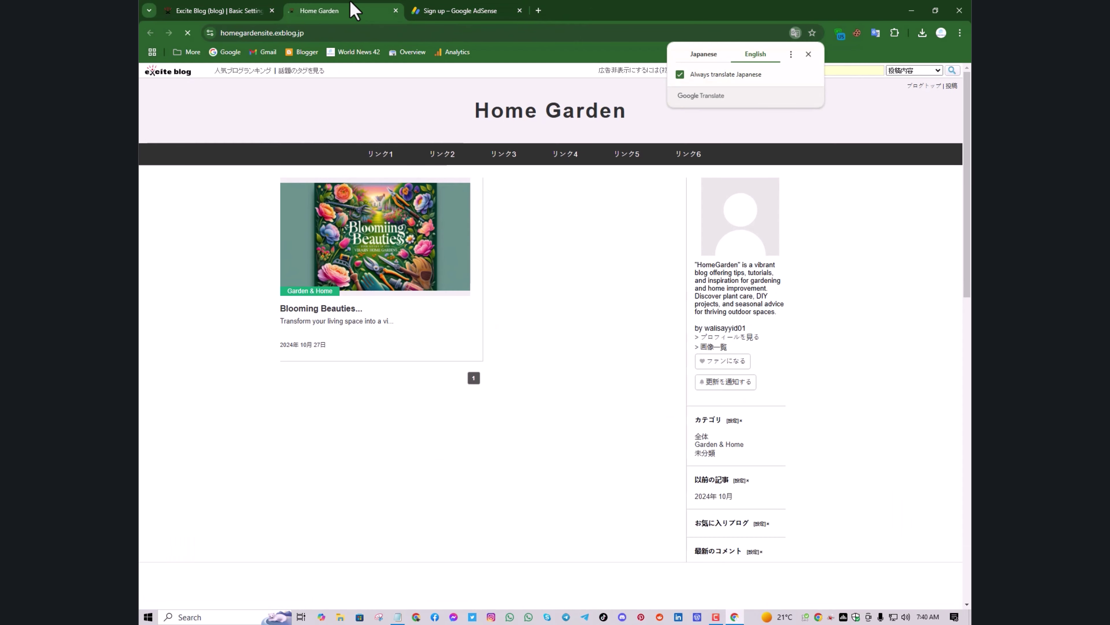
# Copy the blog's web address and go back to the AdSense sign-up form
pyautogui.click(288, 33)
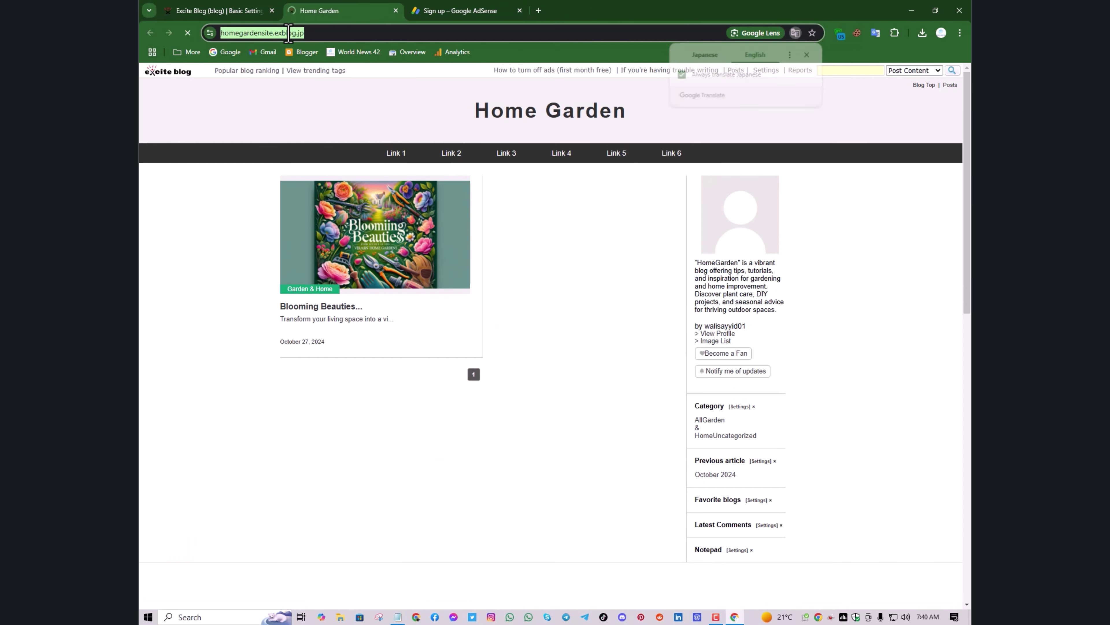
pyautogui.rightClick(288, 33)
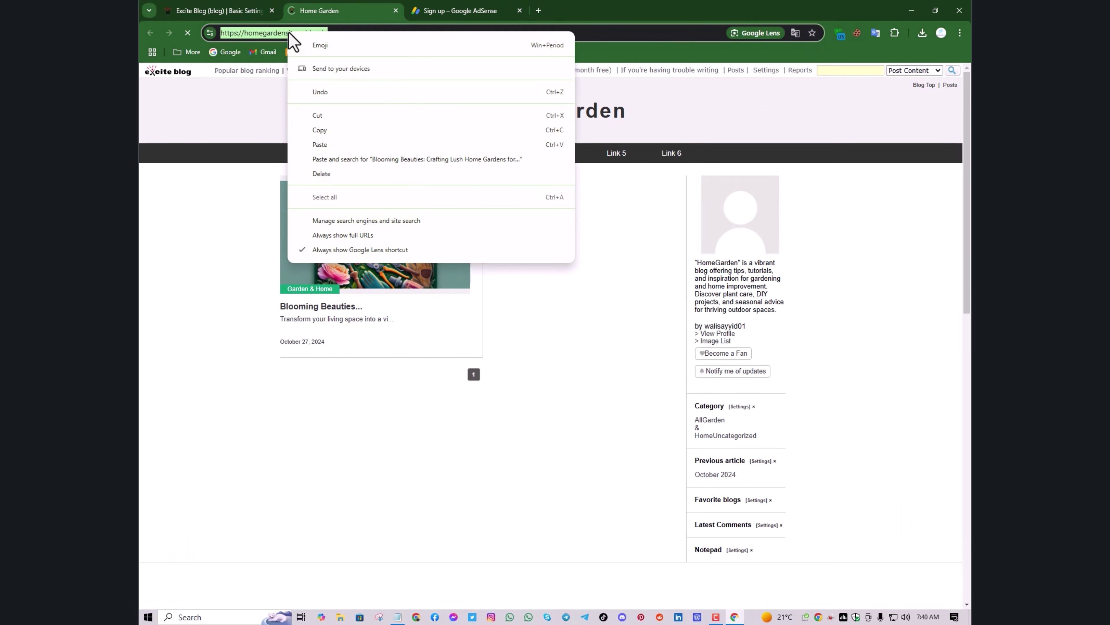
pyautogui.click(337, 131)
pyautogui.click(456, 13)
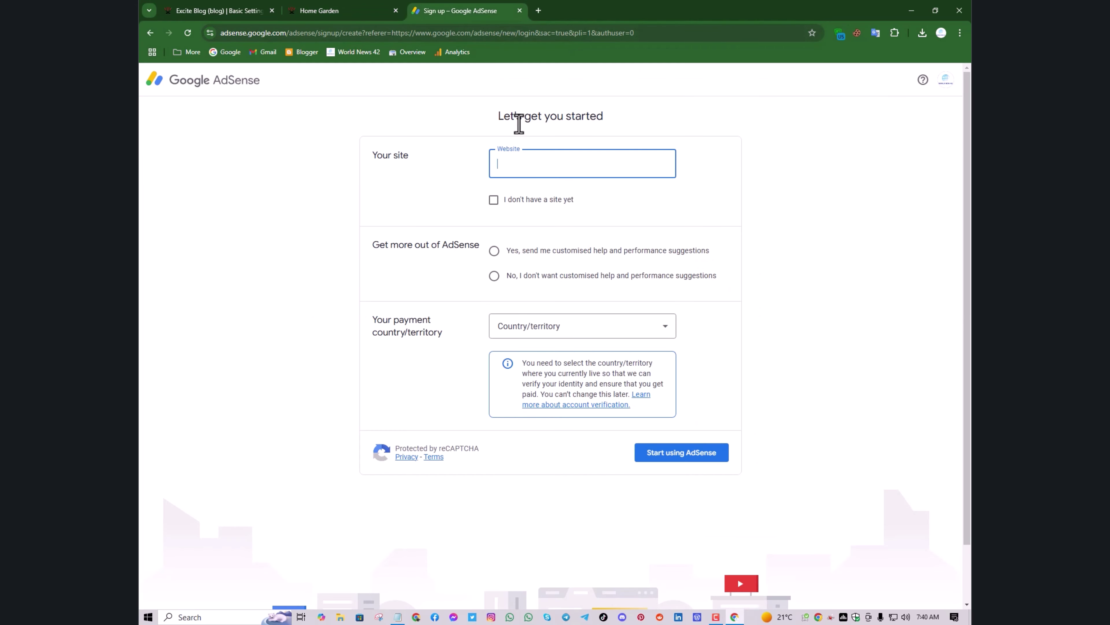
# Paste homegardensite.exblog.jp into the Website field and opt in to customised suggestions
pyautogui.rightClick(540, 172)
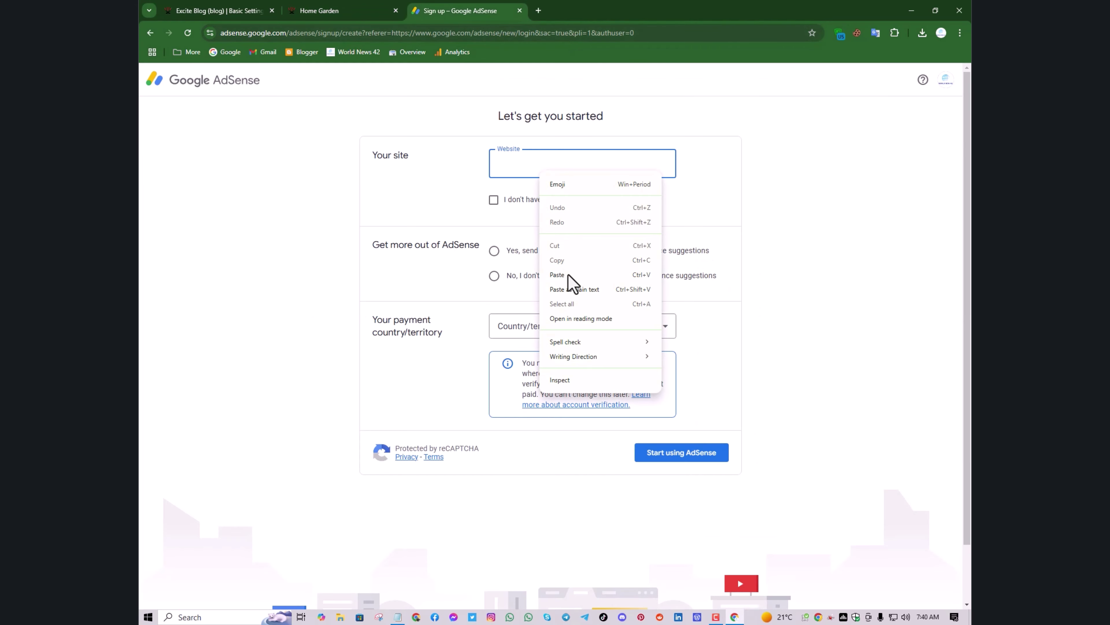
pyautogui.click(568, 282)
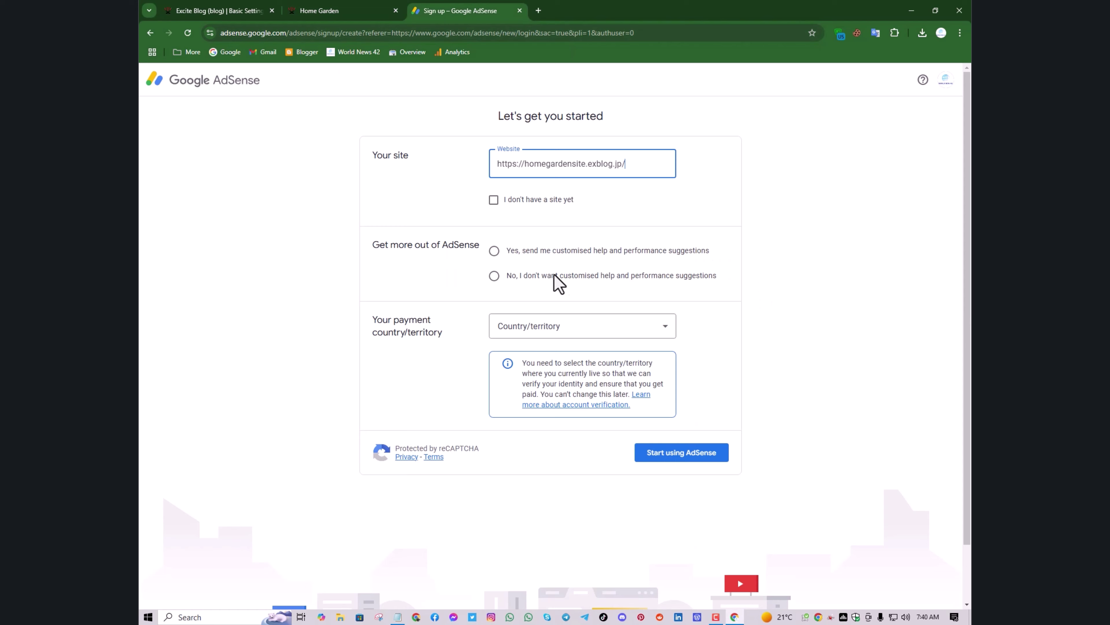
pyautogui.click(493, 256)
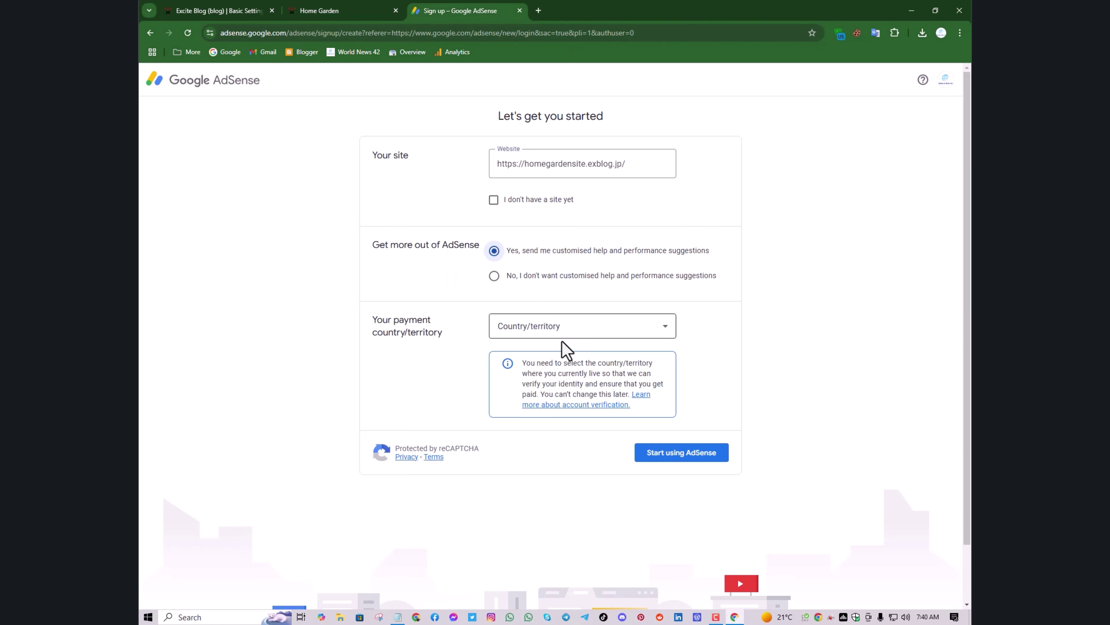
pyautogui.moveTo(563, 363); pyautogui.dragTo(566, 340)
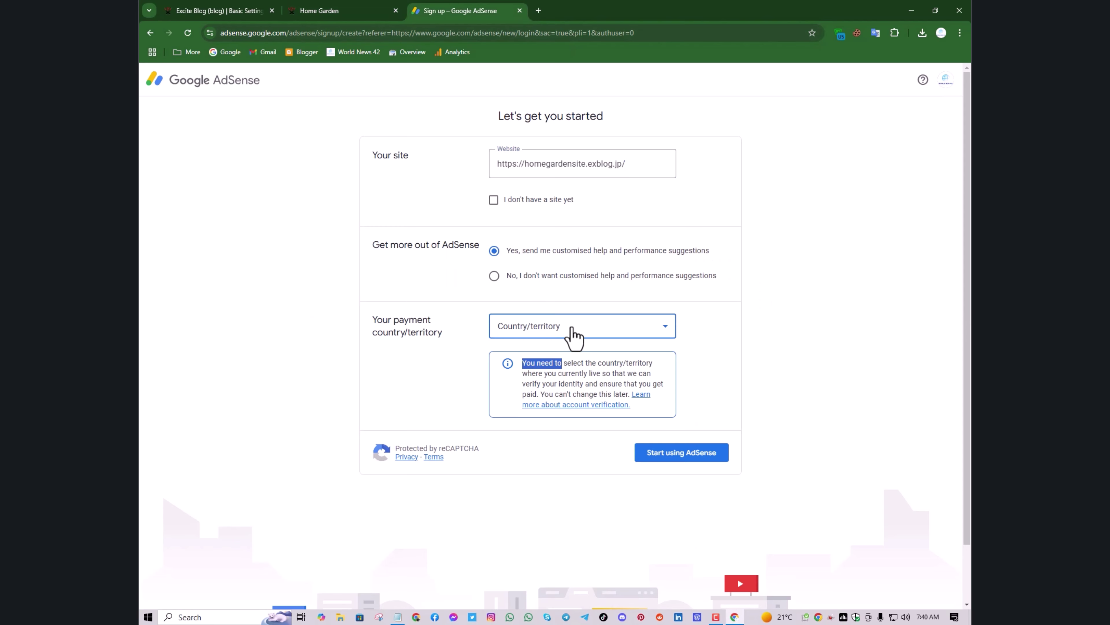
# Set the payment country to United States
pyautogui.click(566, 332)
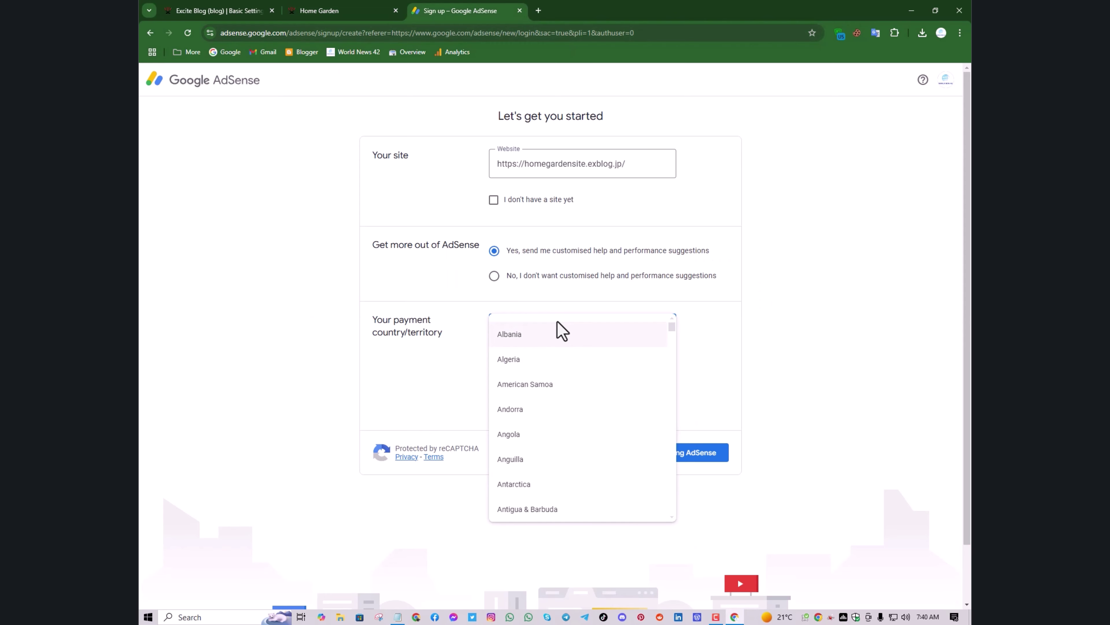
pyautogui.press('u')
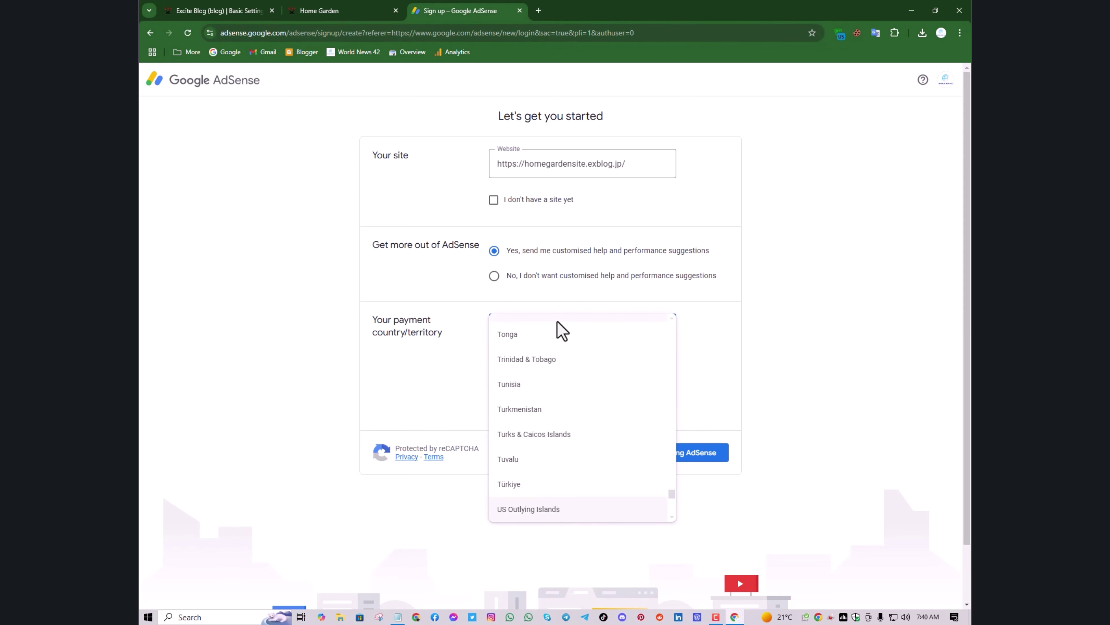
pyautogui.scroll(10, 602, 387)
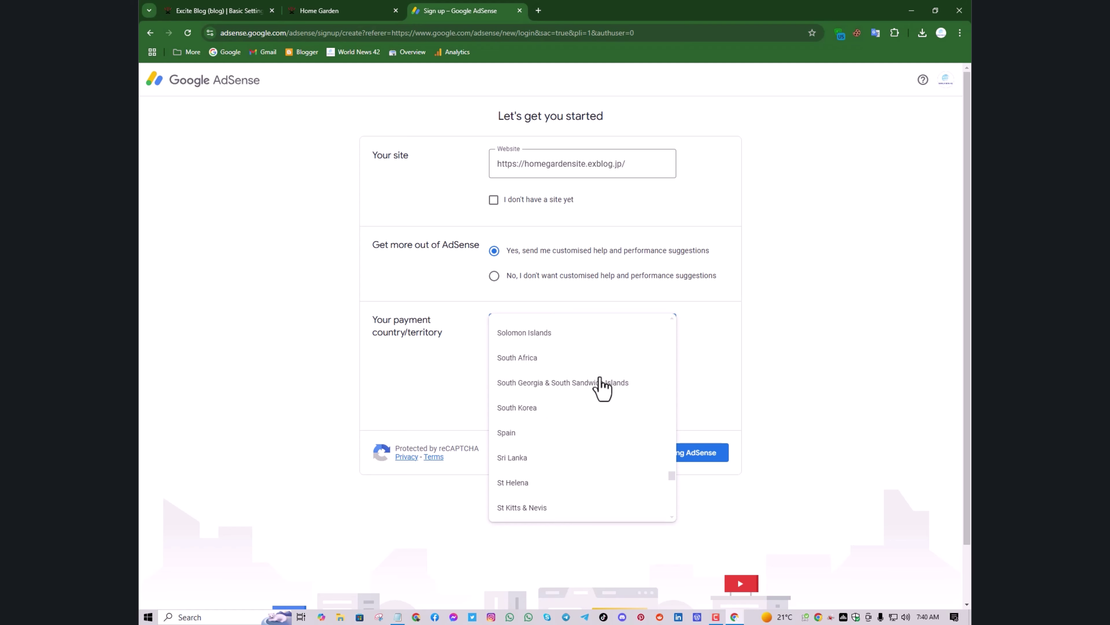
pyautogui.scroll(10, 602, 387)
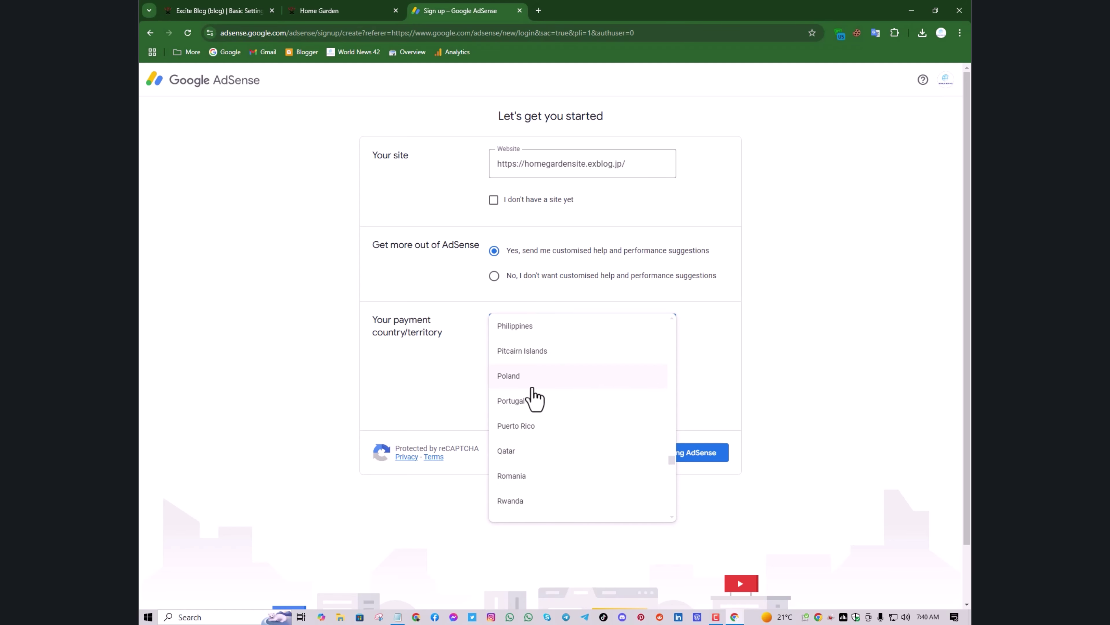
pyautogui.scroll(3, 534, 398)
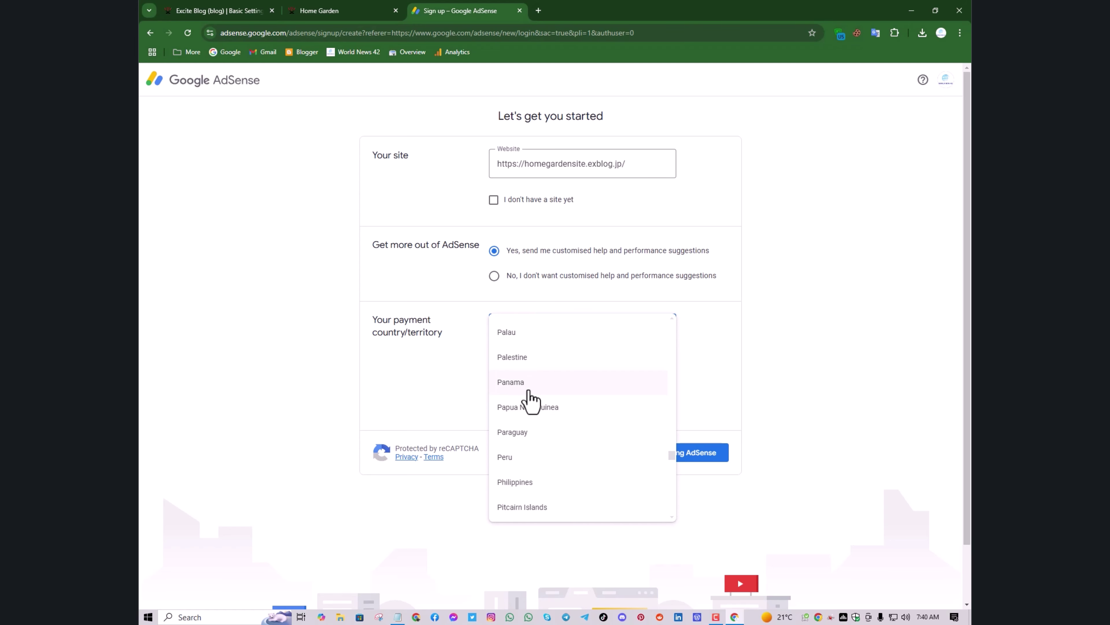
pyautogui.scroll(1, 531, 400)
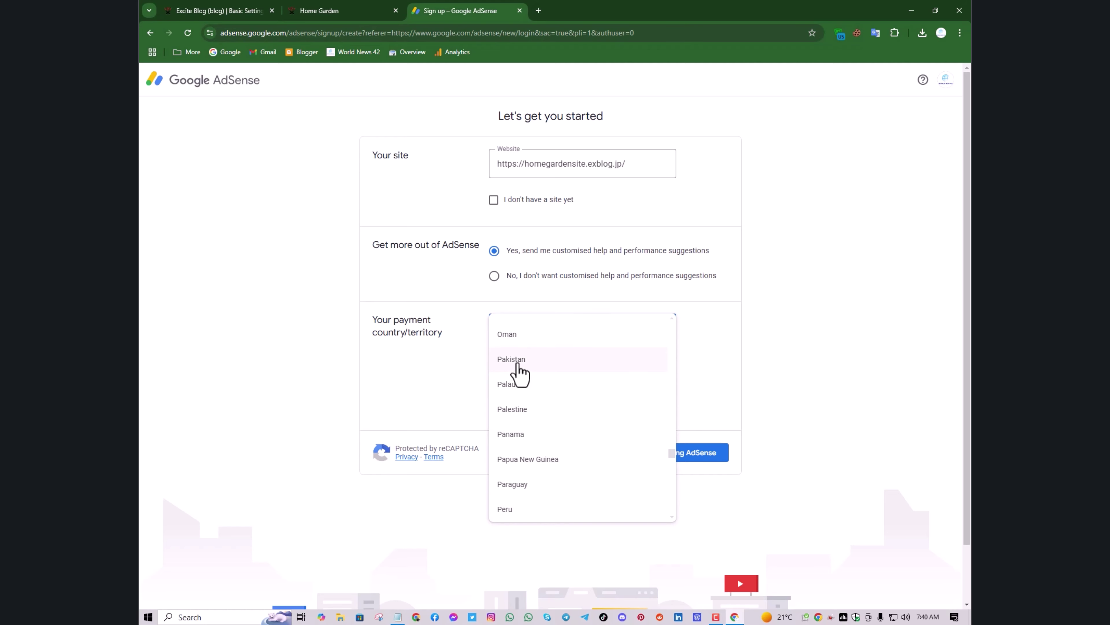
pyautogui.scroll(-10, 550, 414)
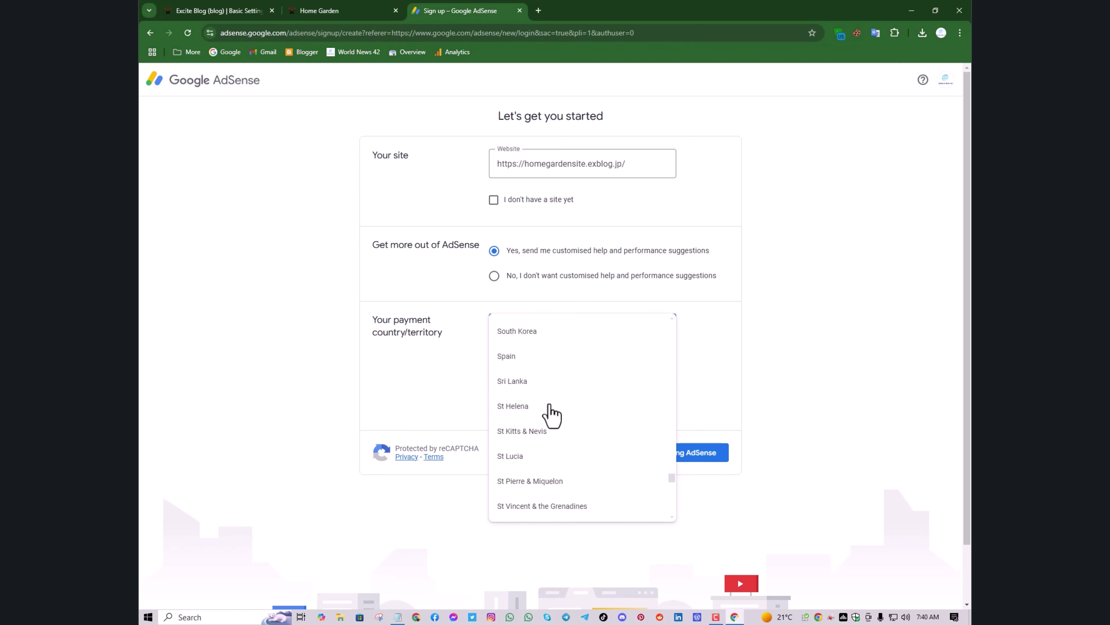
pyautogui.scroll(-10, 551, 414)
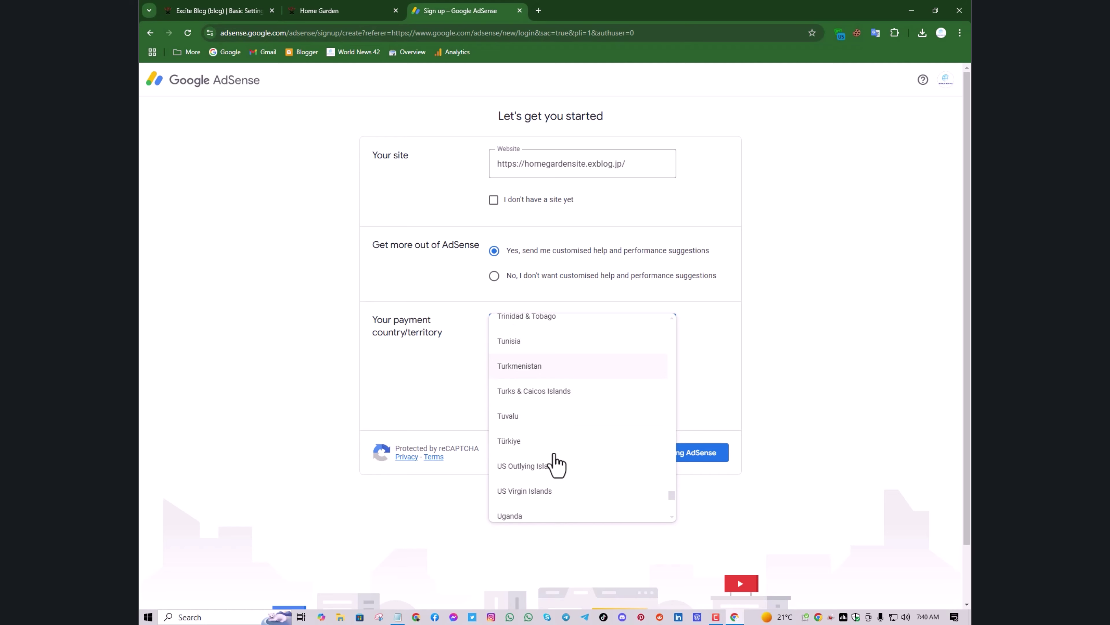
pyautogui.scroll(-3, 546, 494)
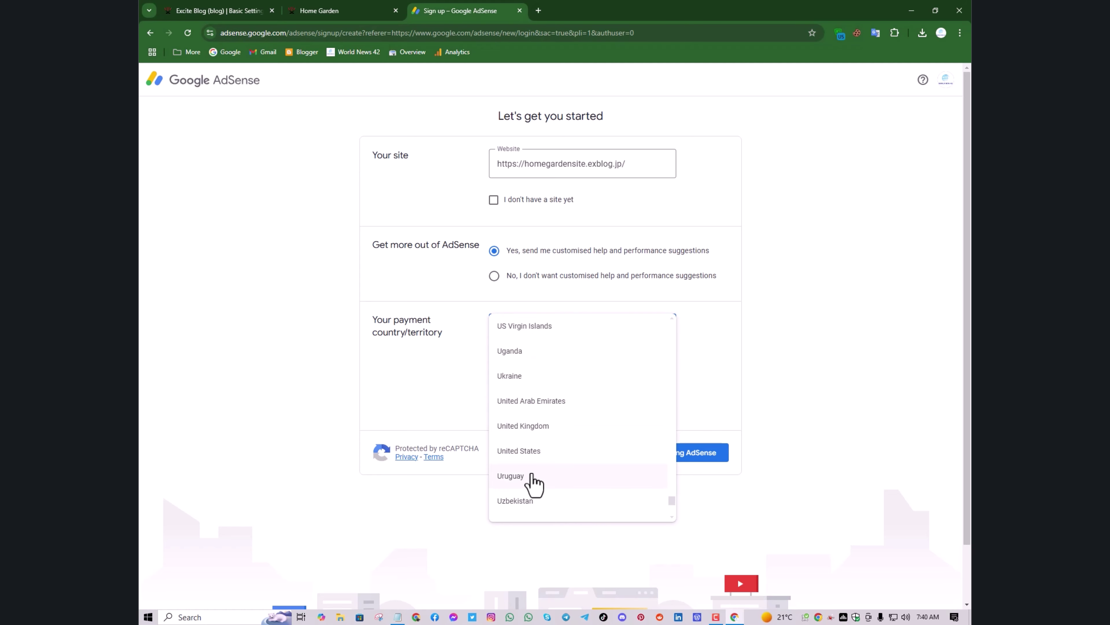
pyautogui.scroll(2, 527, 451)
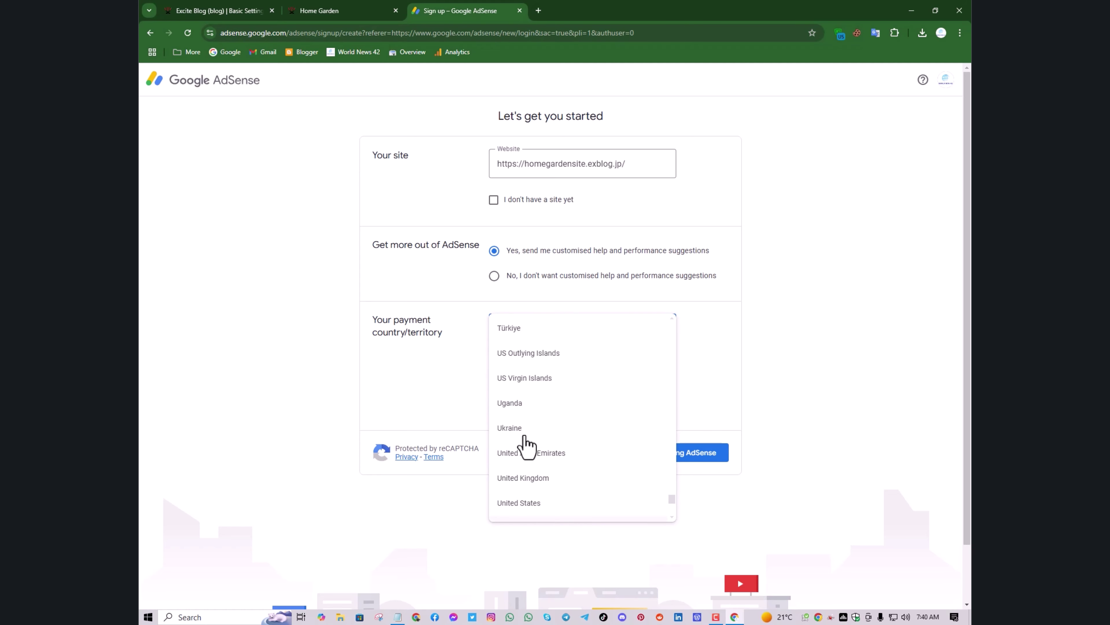
pyautogui.scroll(-2, 527, 402)
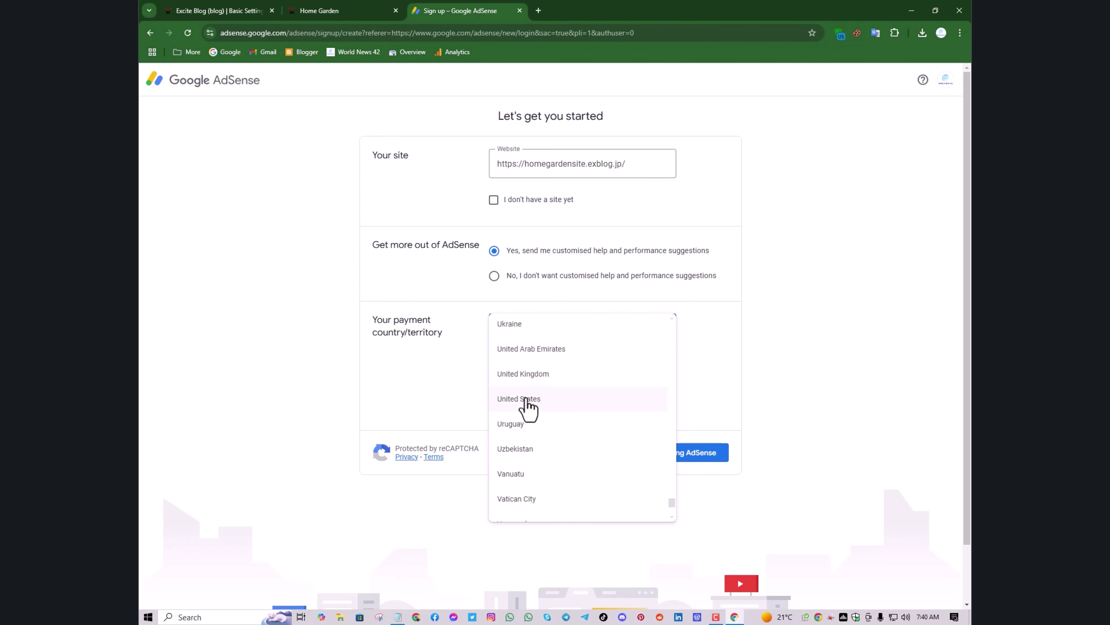
pyautogui.click(527, 399)
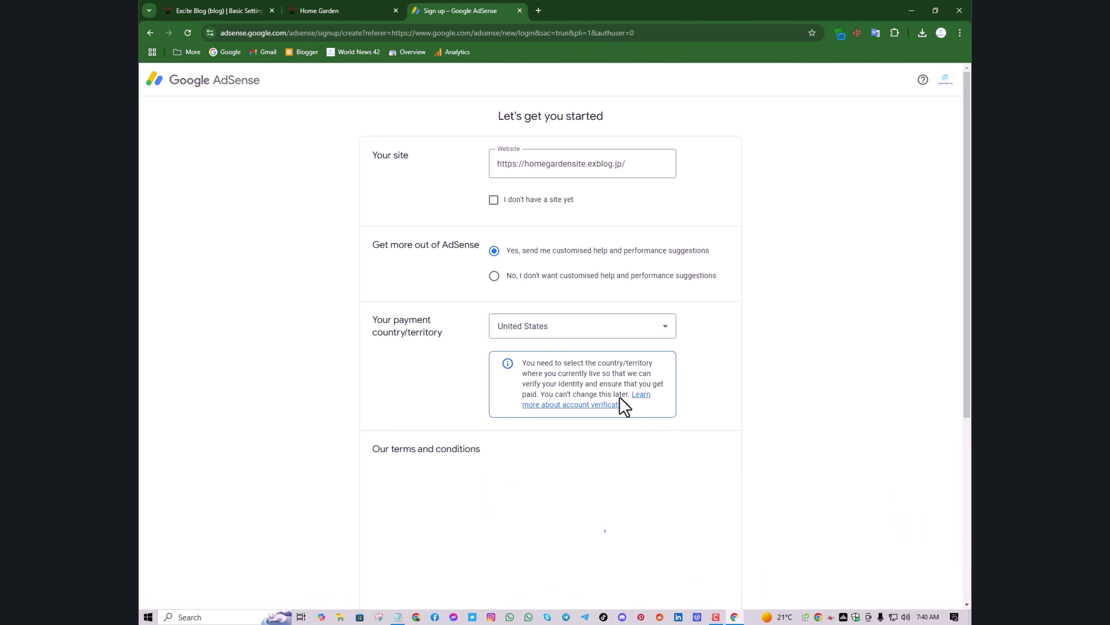
# Accept the AdSense agreement and submit the sign-up form to start using AdSense
pyautogui.scroll(-2, 631, 413)
pyautogui.scroll(-10, 699, 409)
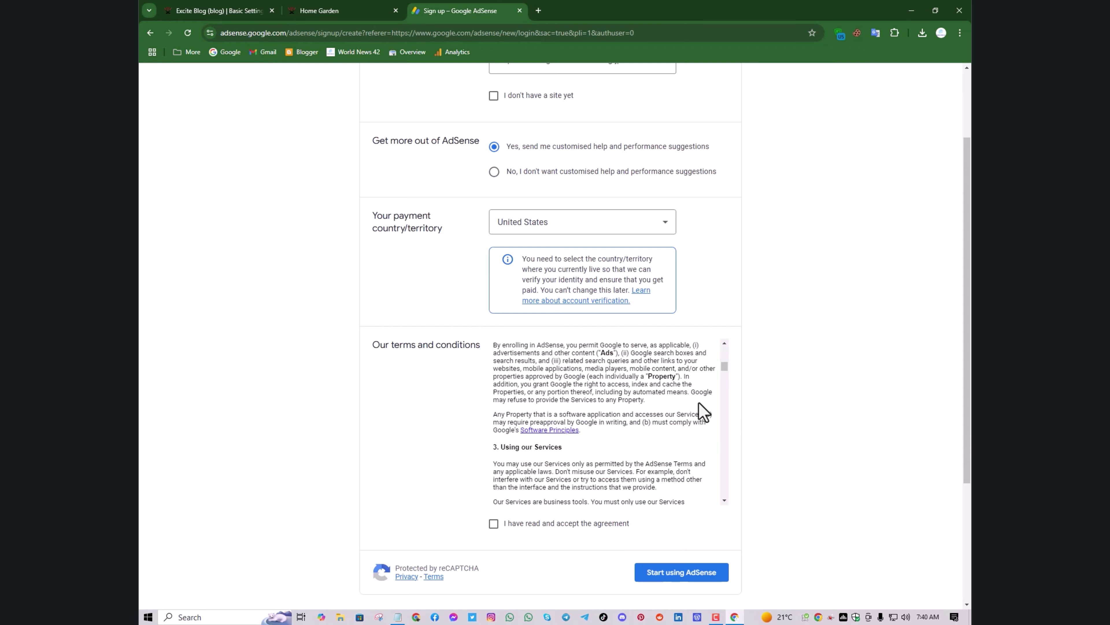
pyautogui.scroll(-15, 722, 421)
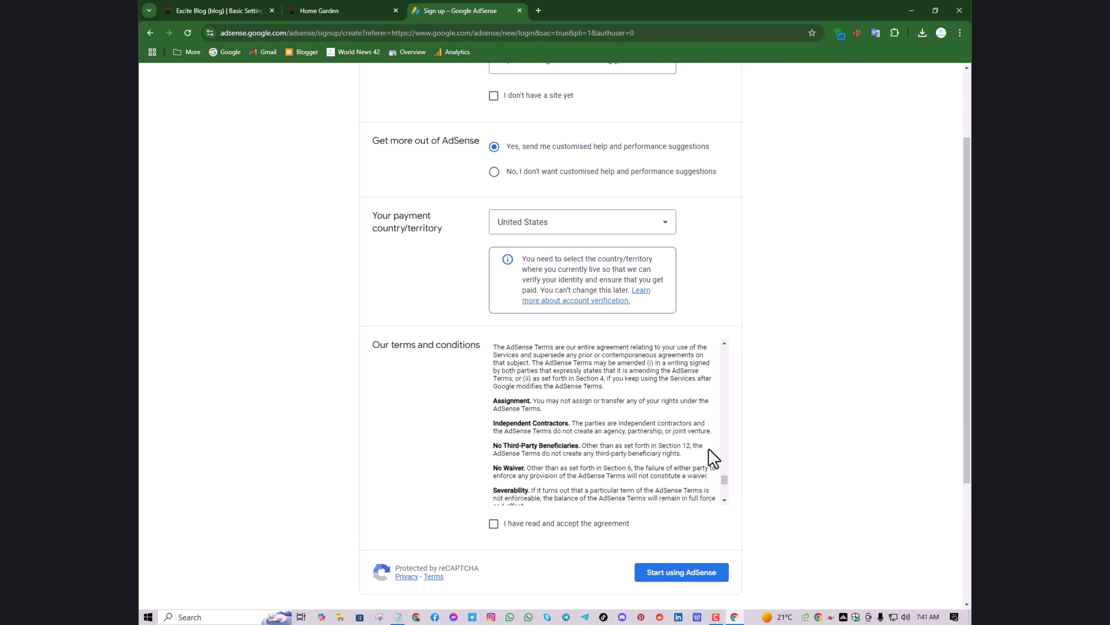
pyautogui.scroll(-4, 621, 482)
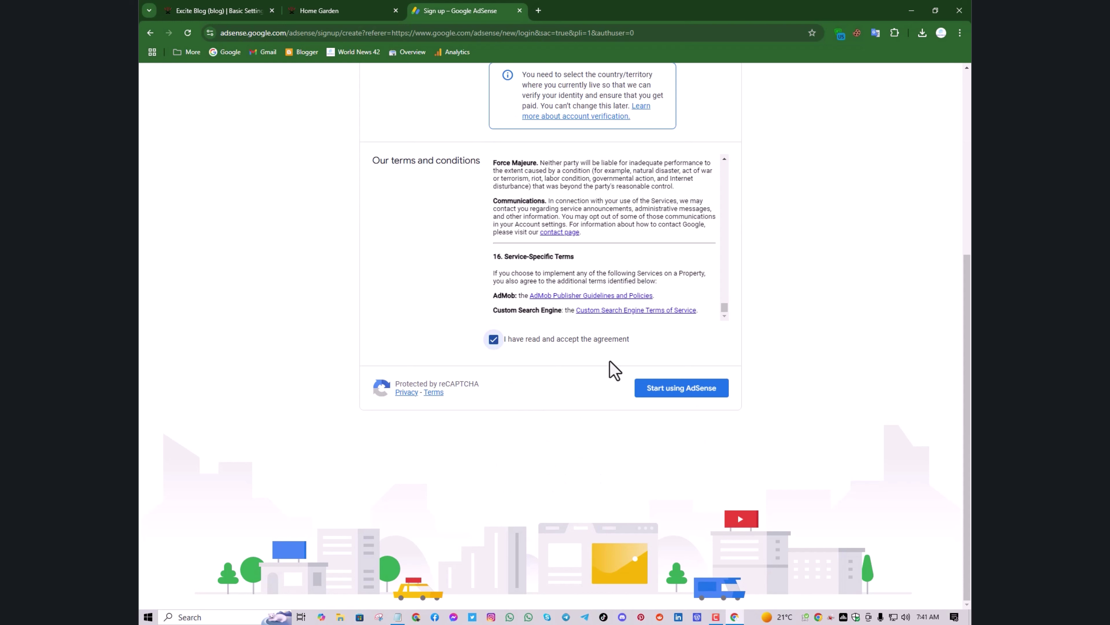
pyautogui.click(666, 389)
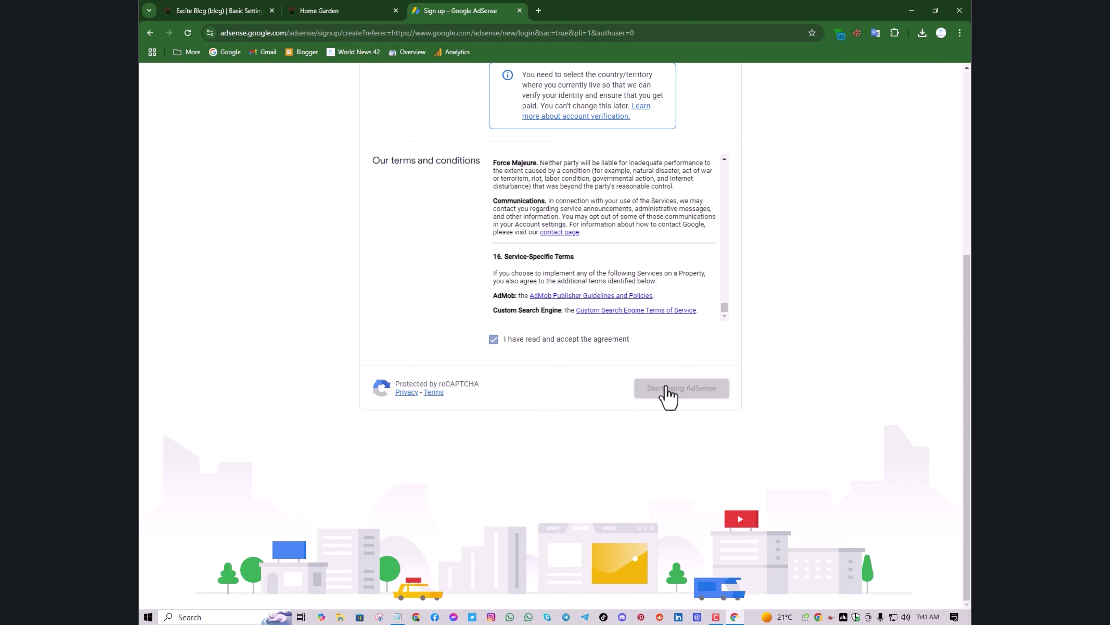
pyautogui.click(671, 389)
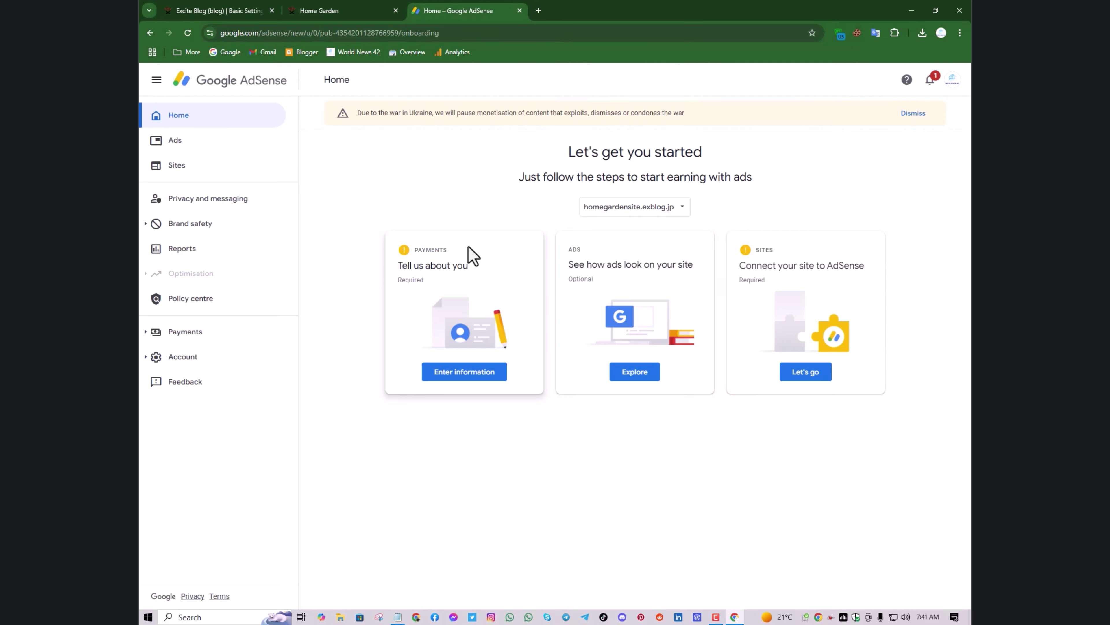
pyautogui.click(217, 10)
pyautogui.scroll(-12, 434, 328)
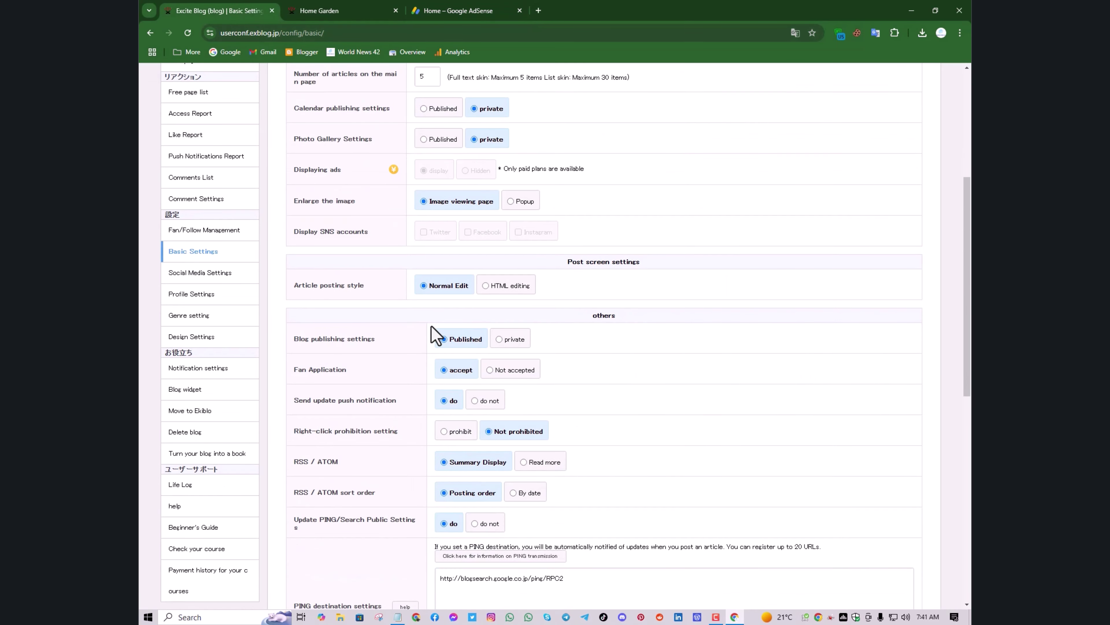
pyautogui.scroll(1, 347, 219)
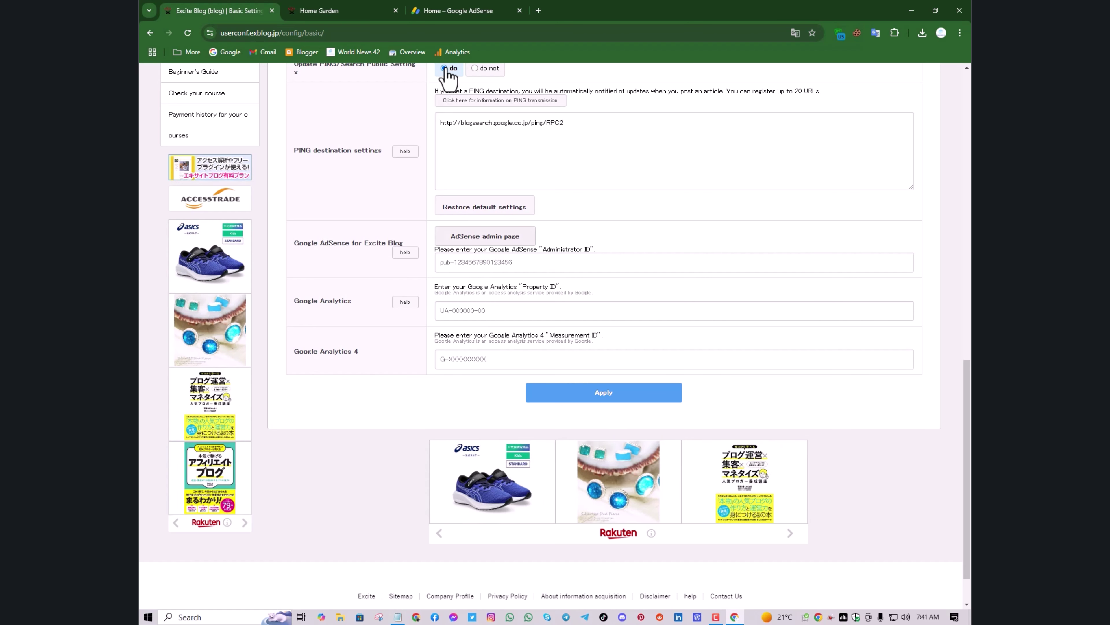
pyautogui.click(459, 9)
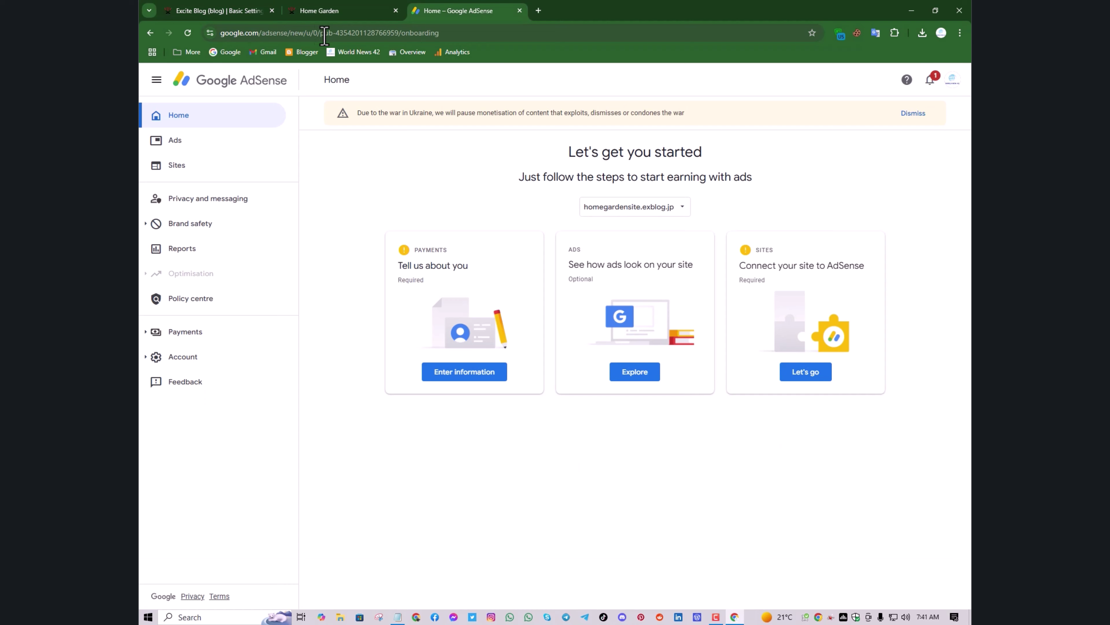
# Go to Account > Settings > Account information in Google AdSense
pyautogui.moveTo(325, 34); pyautogui.dragTo(345, 34)
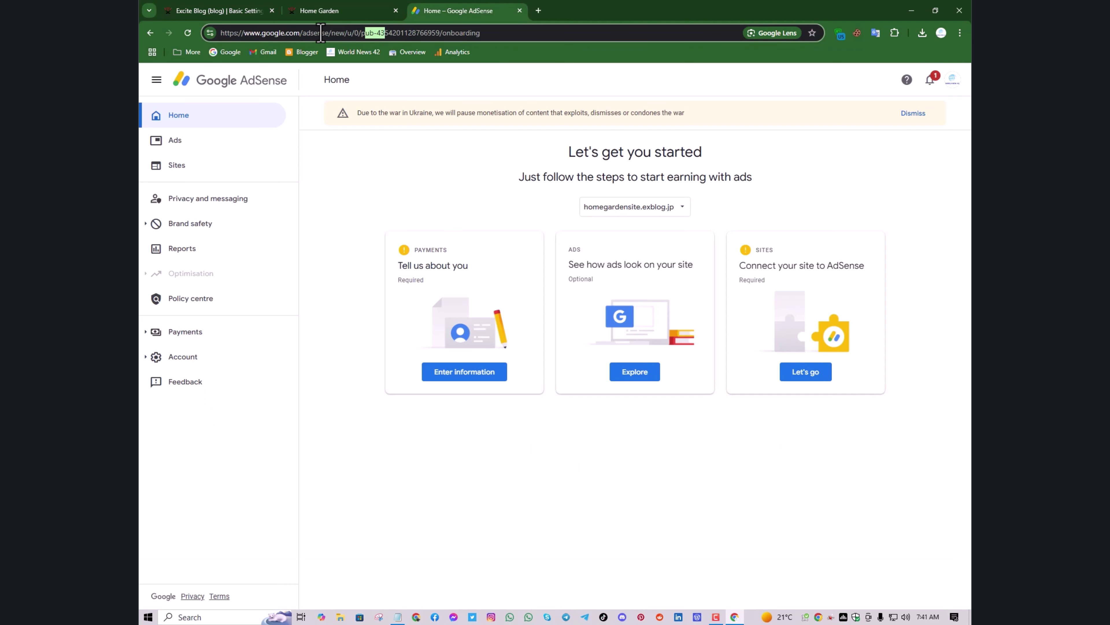
pyautogui.click(359, 35)
pyautogui.moveTo(375, 34); pyautogui.dragTo(430, 29)
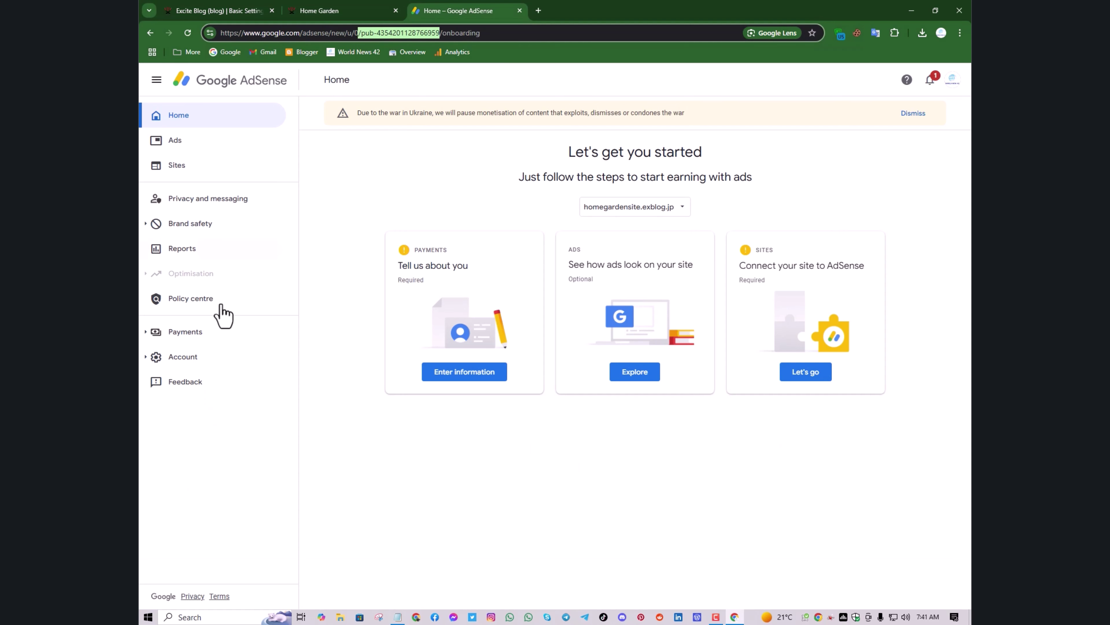
pyautogui.click(178, 368)
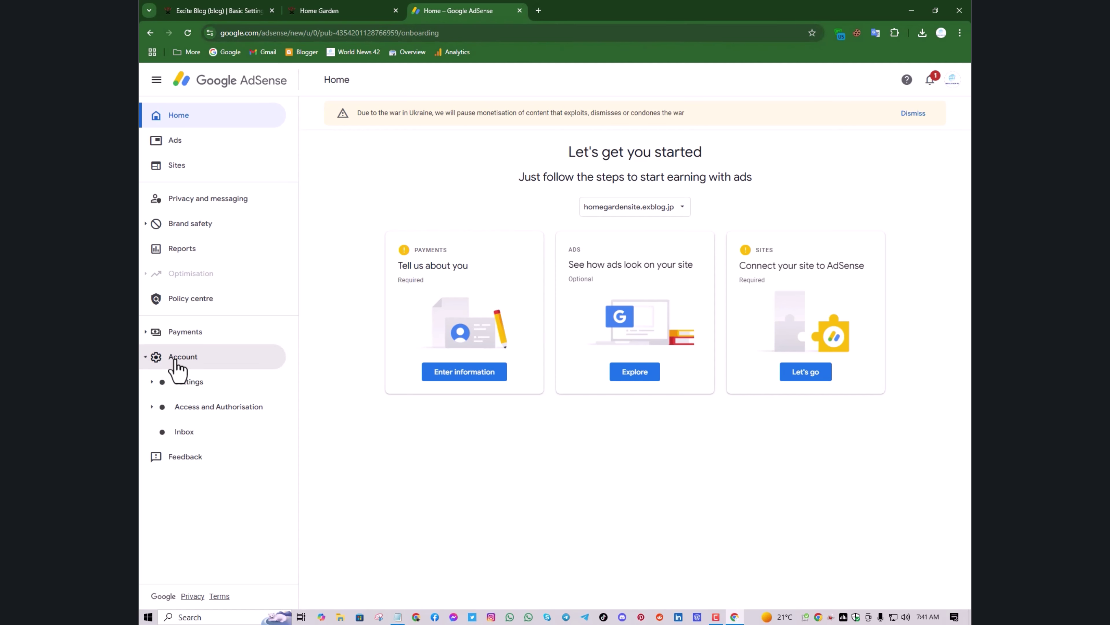
pyautogui.click(200, 387)
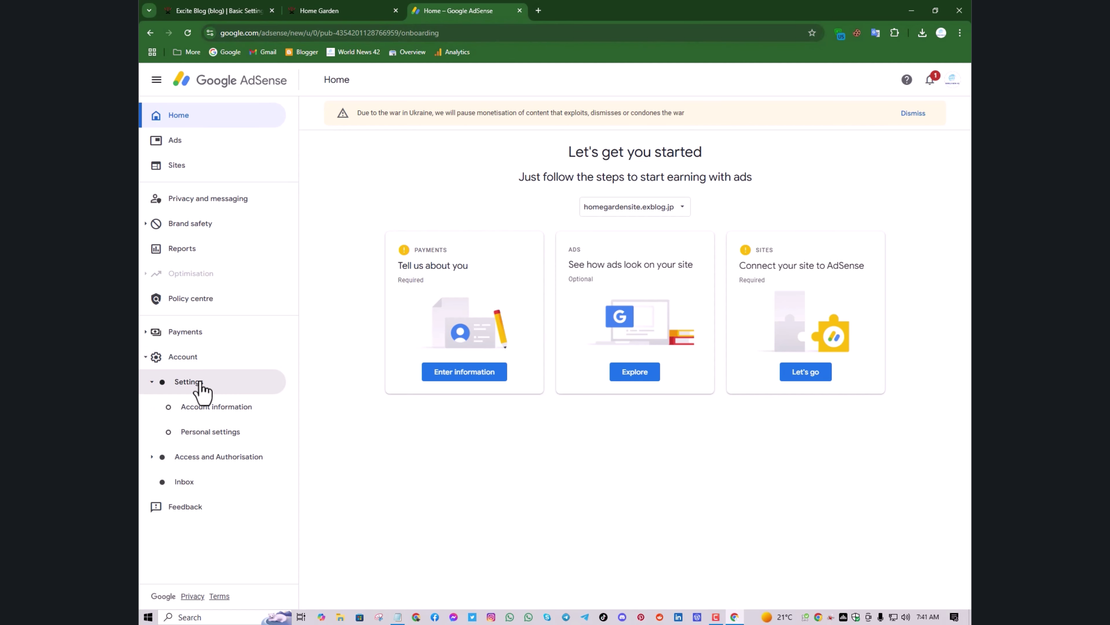
pyautogui.click(223, 408)
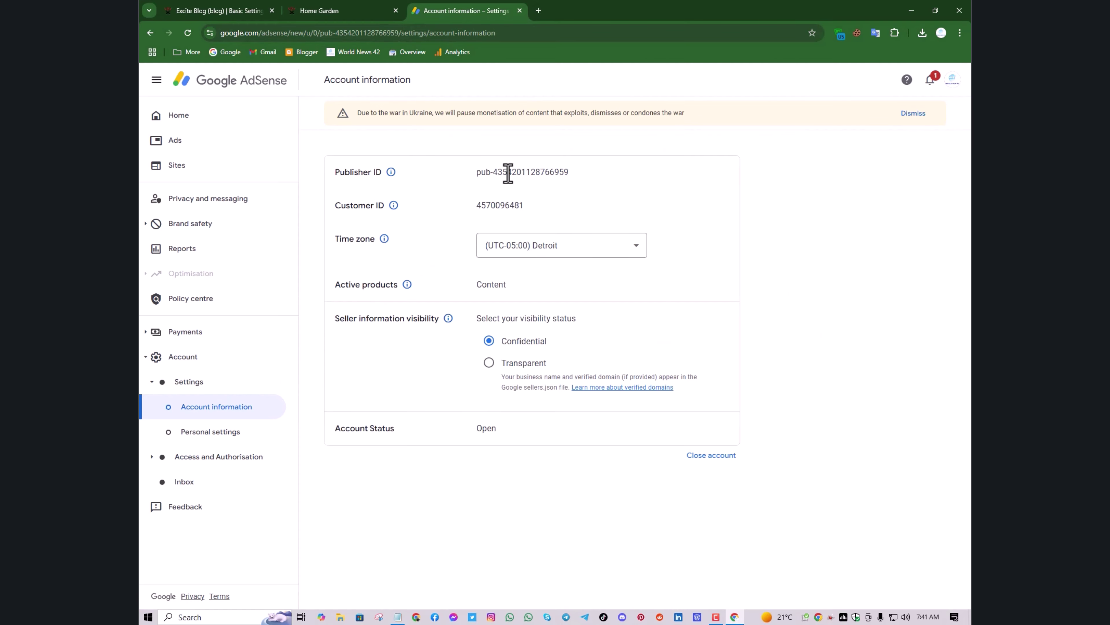
# Copy the publisher ID shown on the Account information page
pyautogui.doubleClick(499, 171)
pyautogui.rightClick(507, 173)
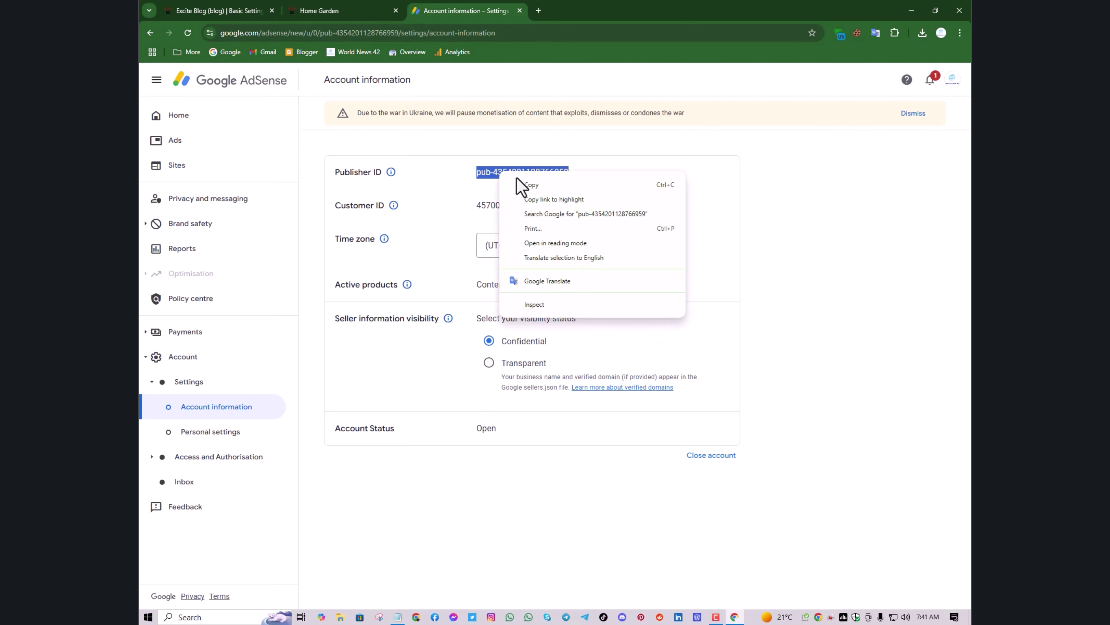
pyautogui.click(540, 190)
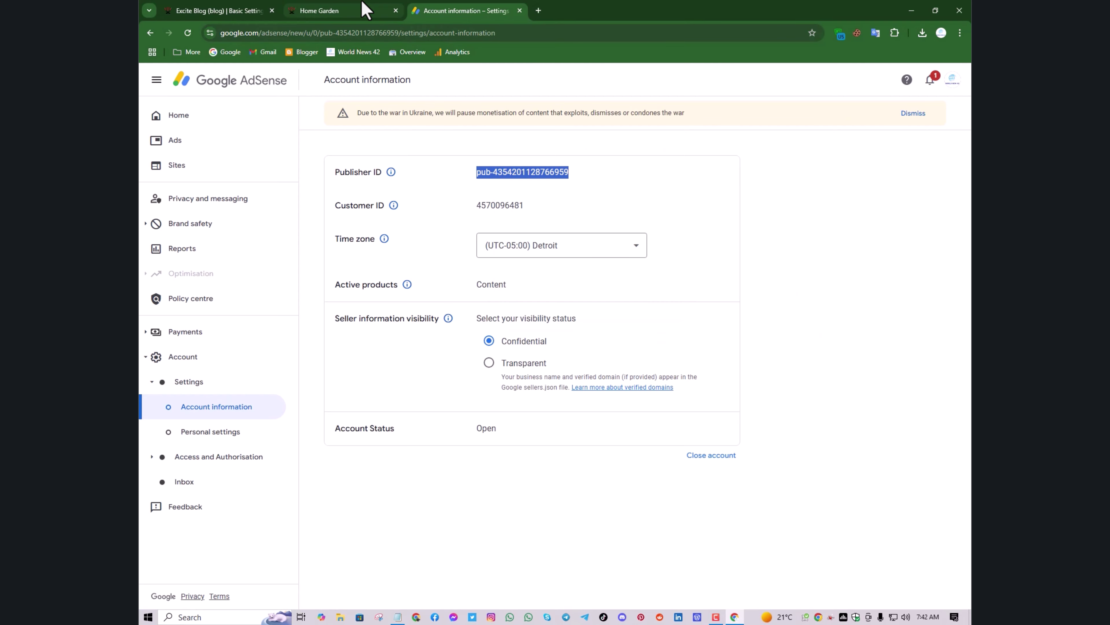
# Paste the publisher ID into the blog's Google AdSense ID field and apply the settings
pyautogui.click(228, 9)
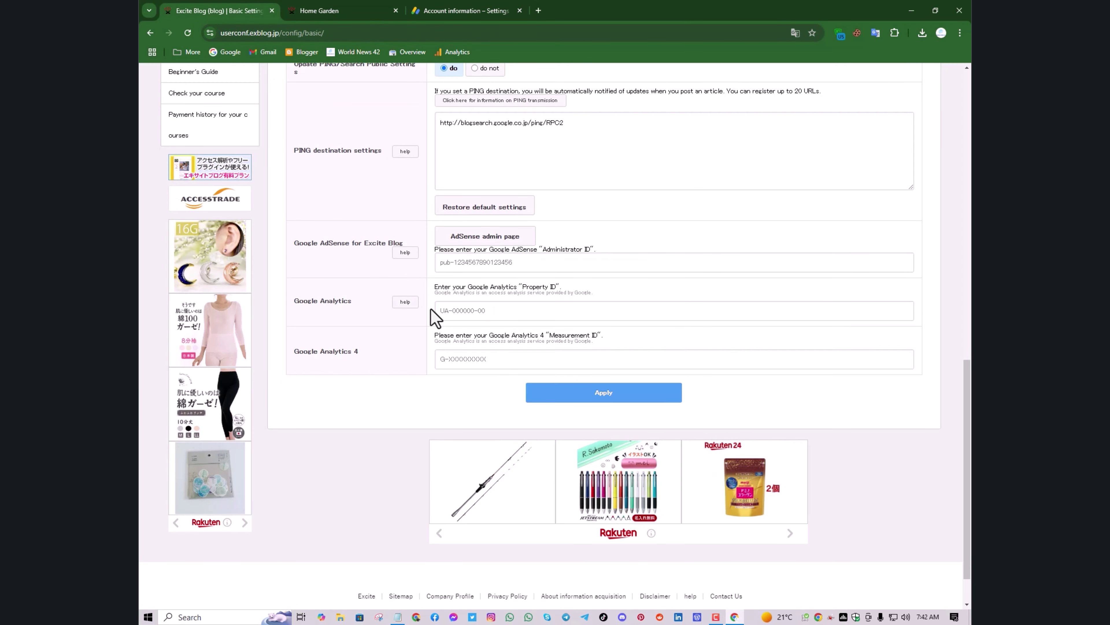
pyautogui.click(473, 262)
pyautogui.rightClick(473, 261)
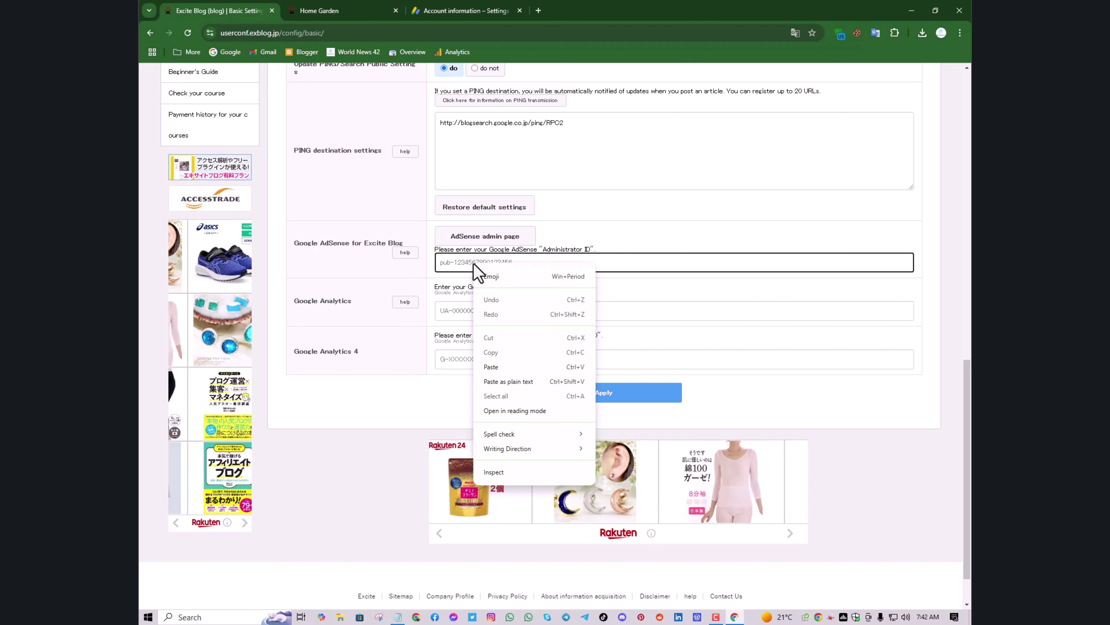
pyautogui.click(516, 365)
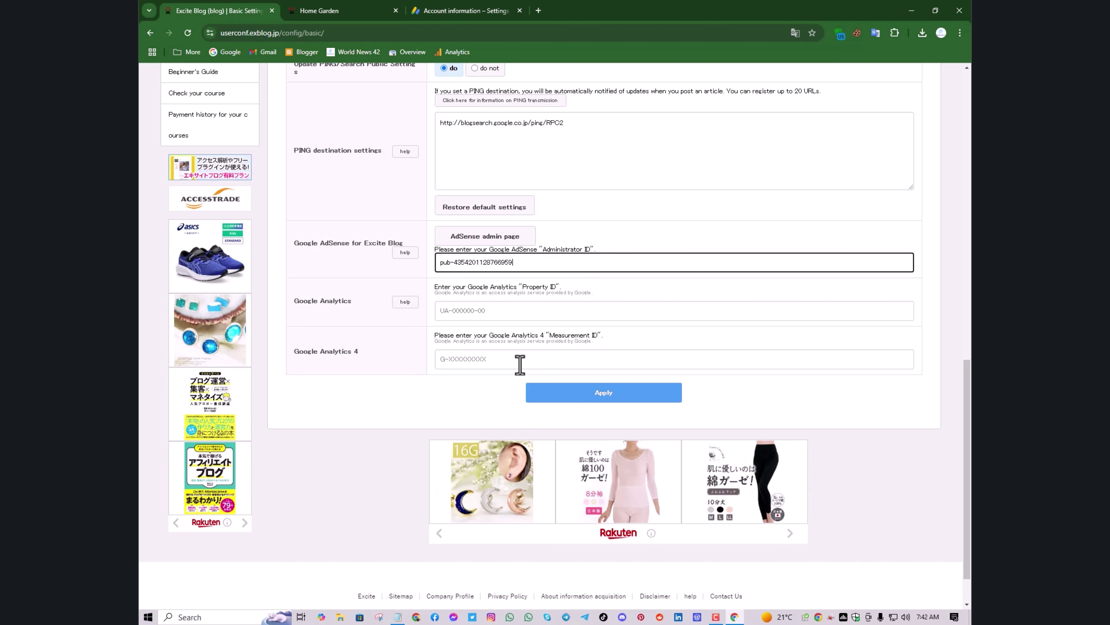
pyautogui.click(579, 390)
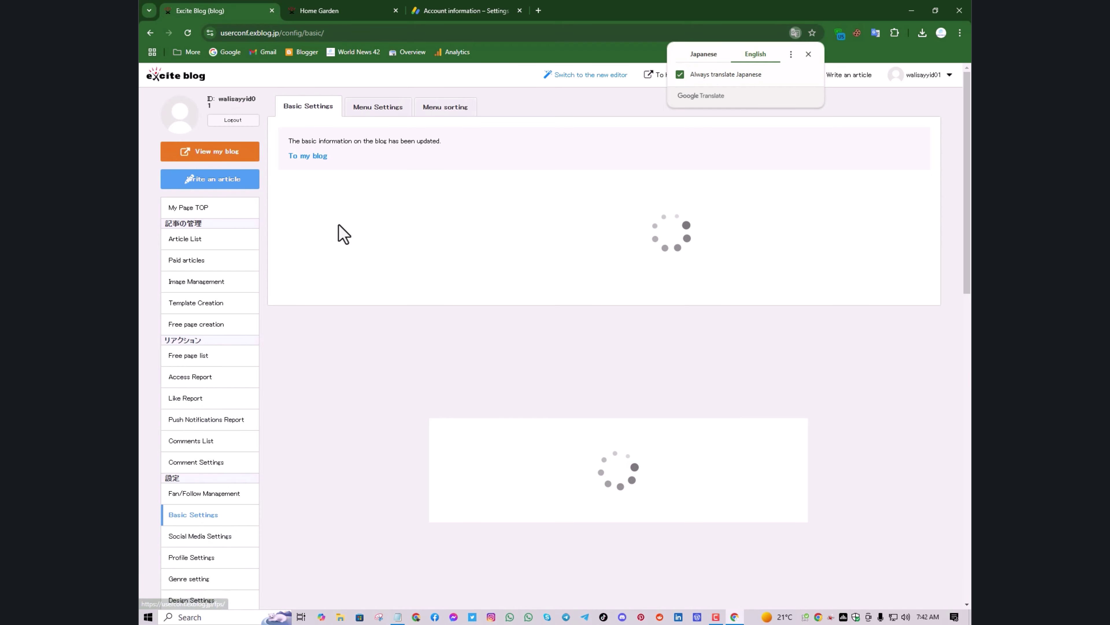
# Reopen Basic Settings to check the AdSense ID was saved
pyautogui.scroll(-2, 409, 262)
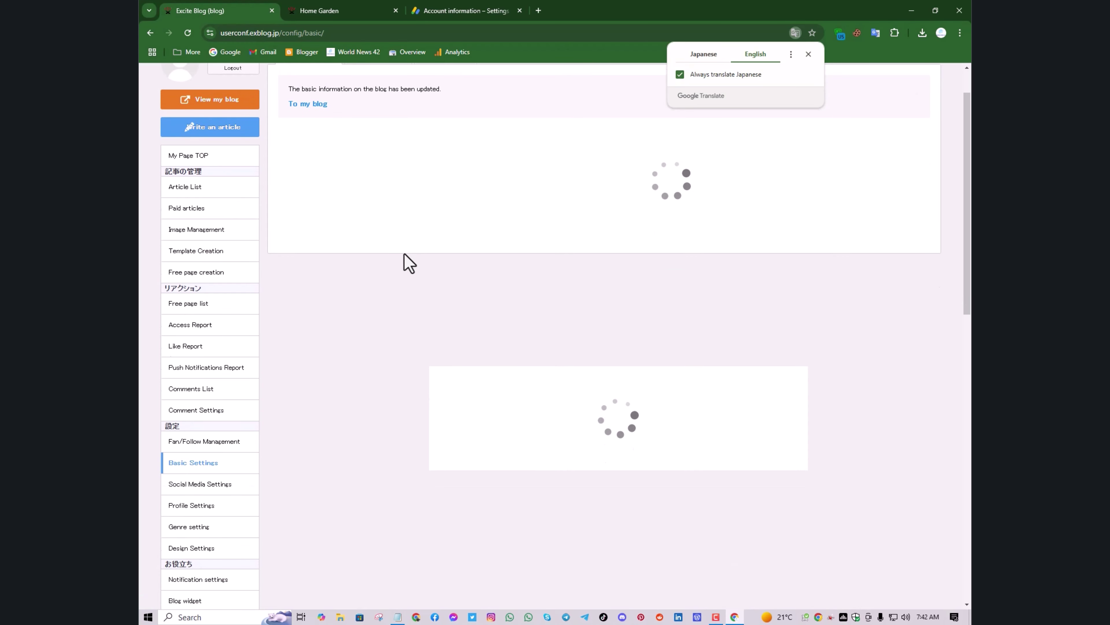
pyautogui.scroll(2, 408, 263)
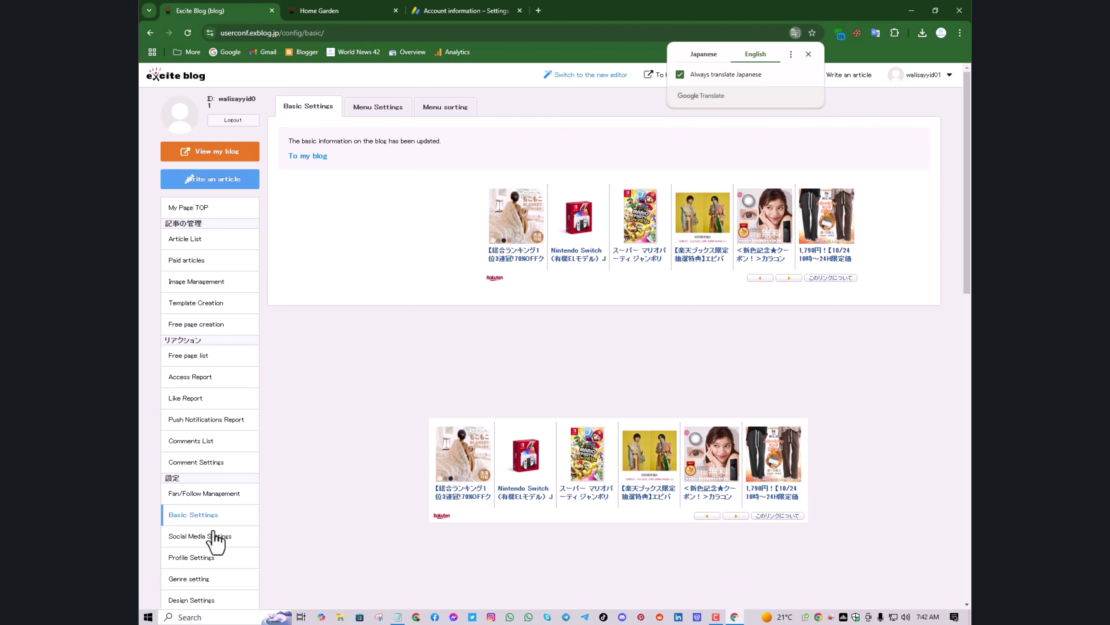
pyautogui.click(186, 525)
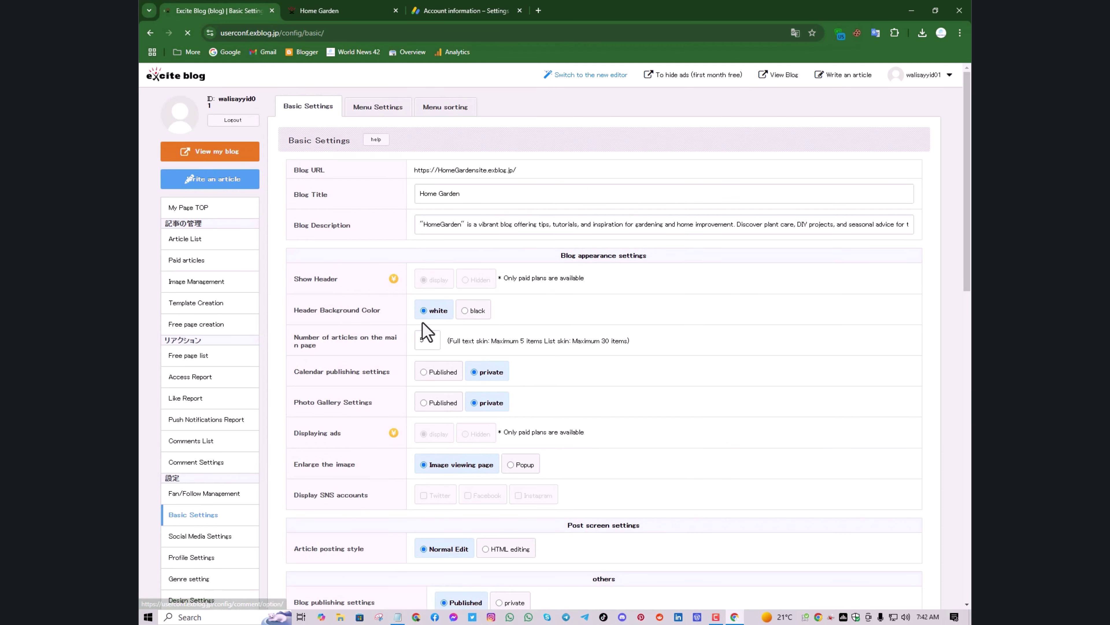
pyautogui.scroll(-5, 427, 325)
pyautogui.scroll(-10, 425, 324)
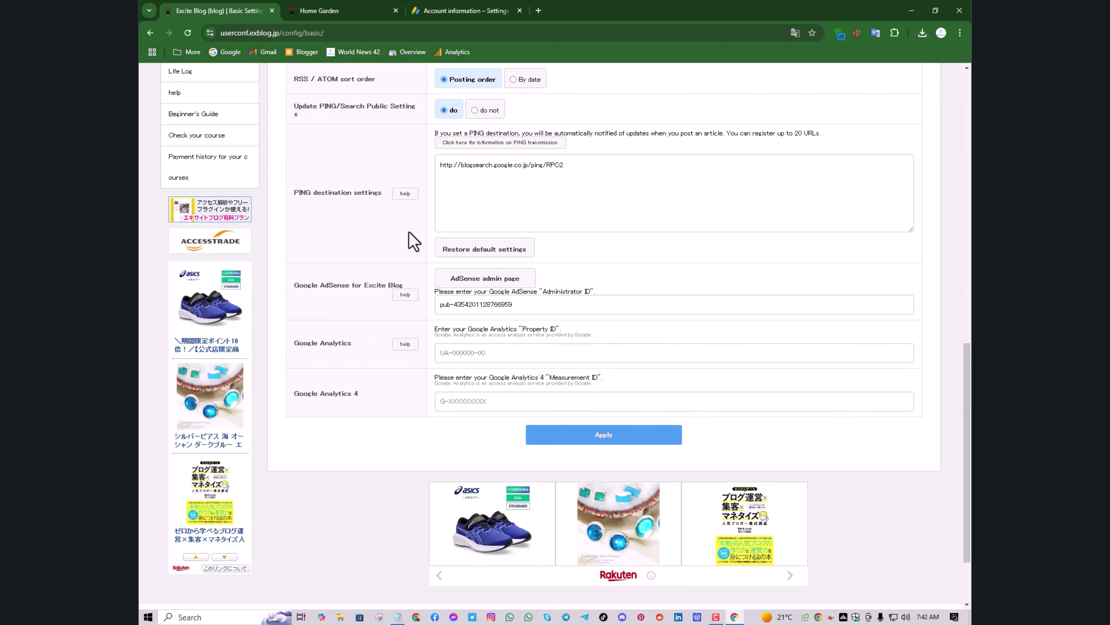
# For homegardensite.exblog.jp in AdSense Sites, confirm the publisher ID was added and request a review
pyautogui.click(422, 13)
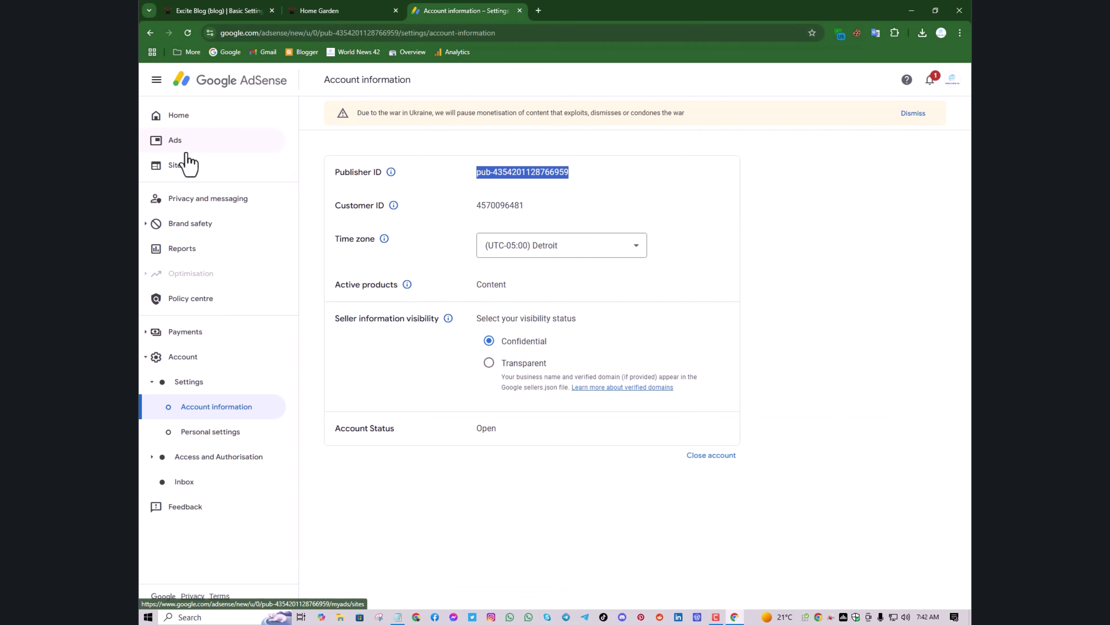
pyautogui.click(200, 167)
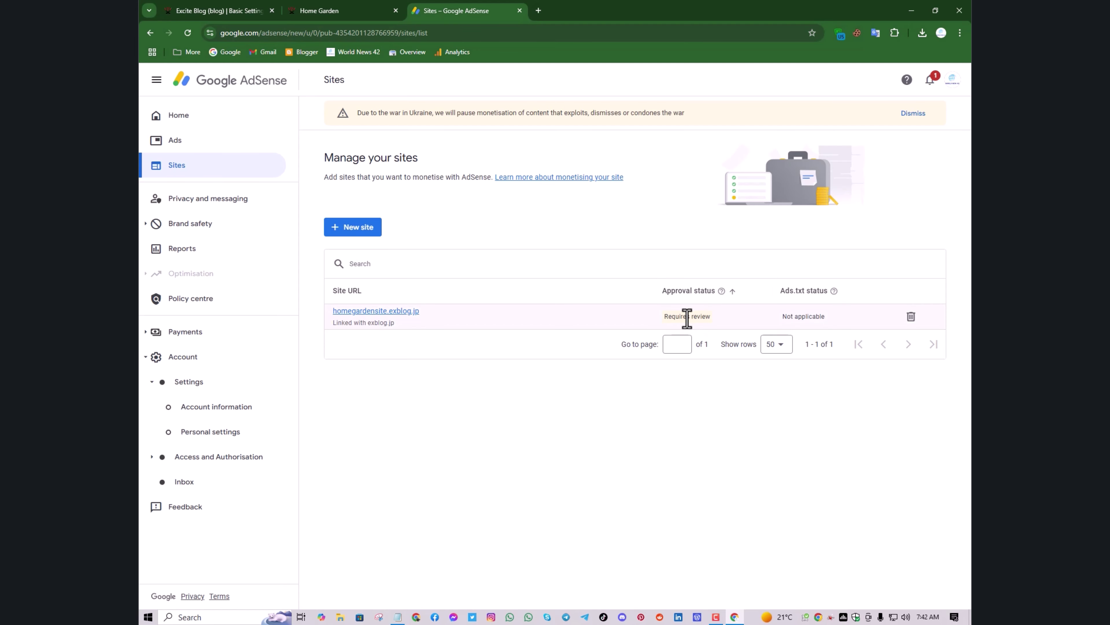
pyautogui.click(379, 316)
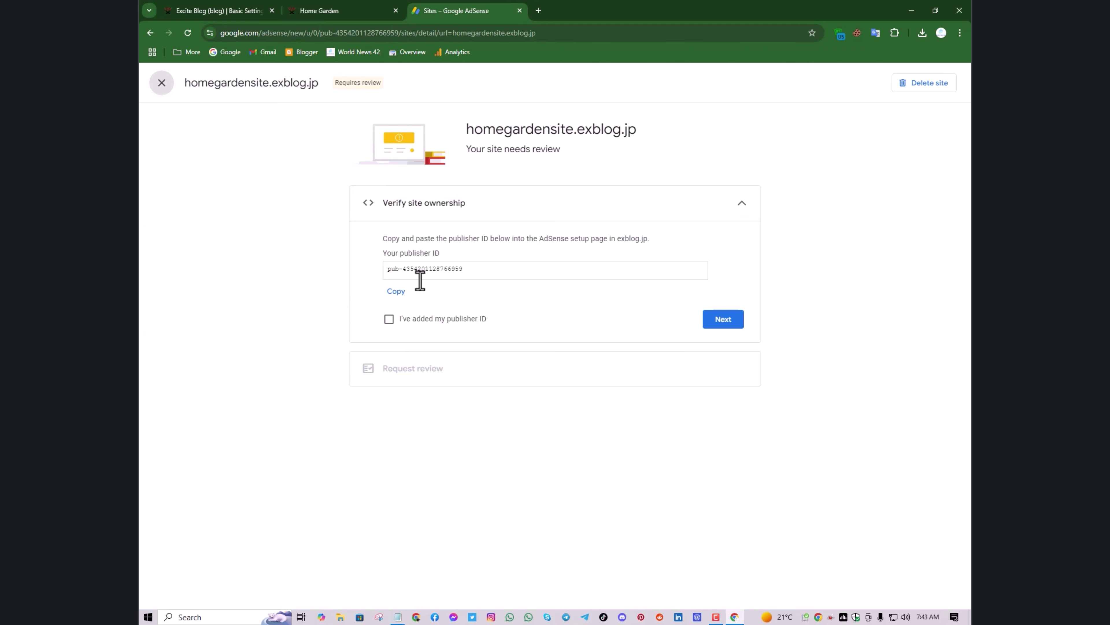
pyautogui.click(389, 323)
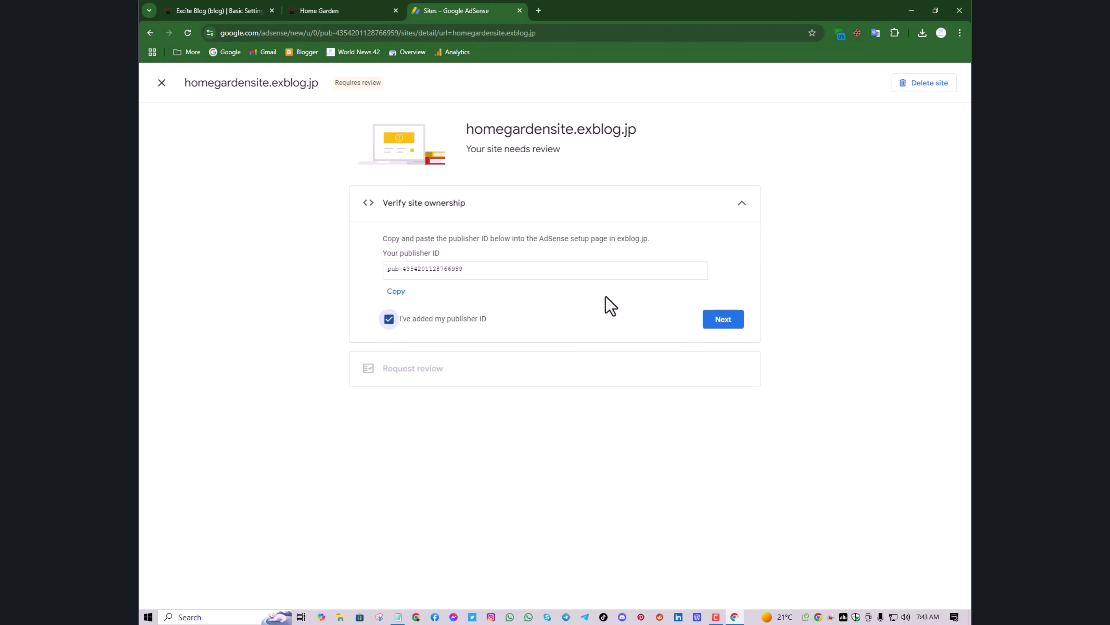
pyautogui.click(719, 319)
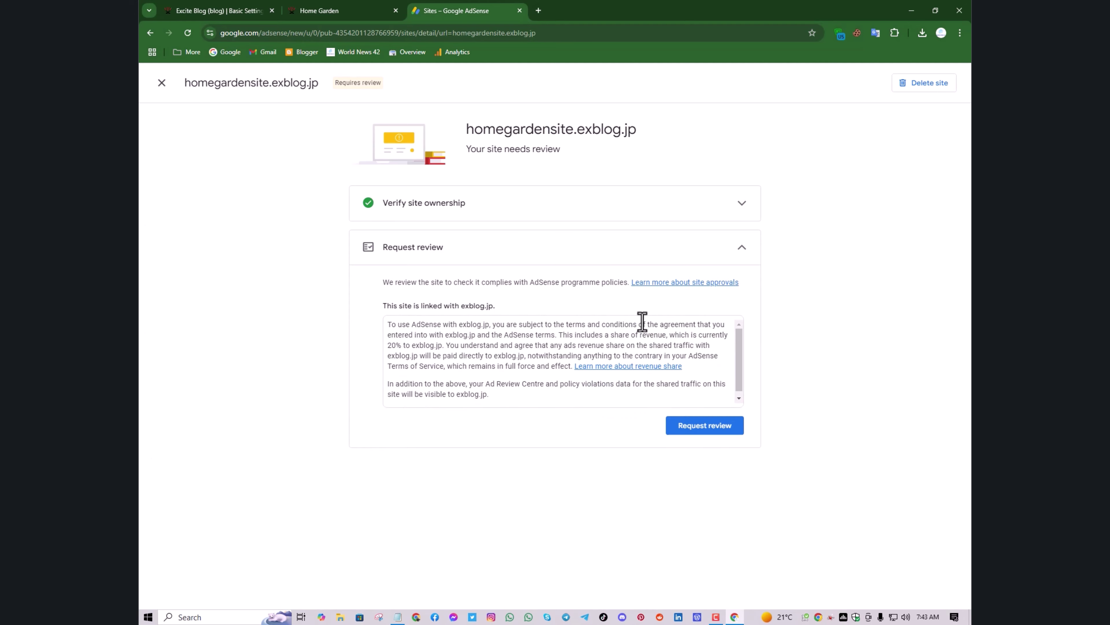
pyautogui.scroll(-1, 649, 346)
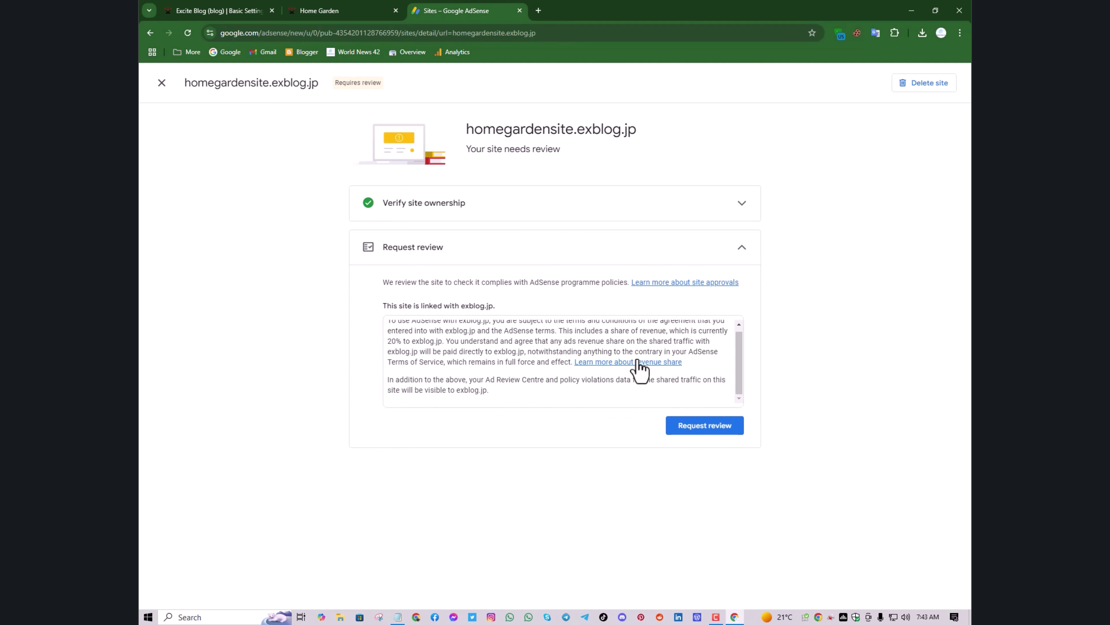
pyautogui.click(688, 427)
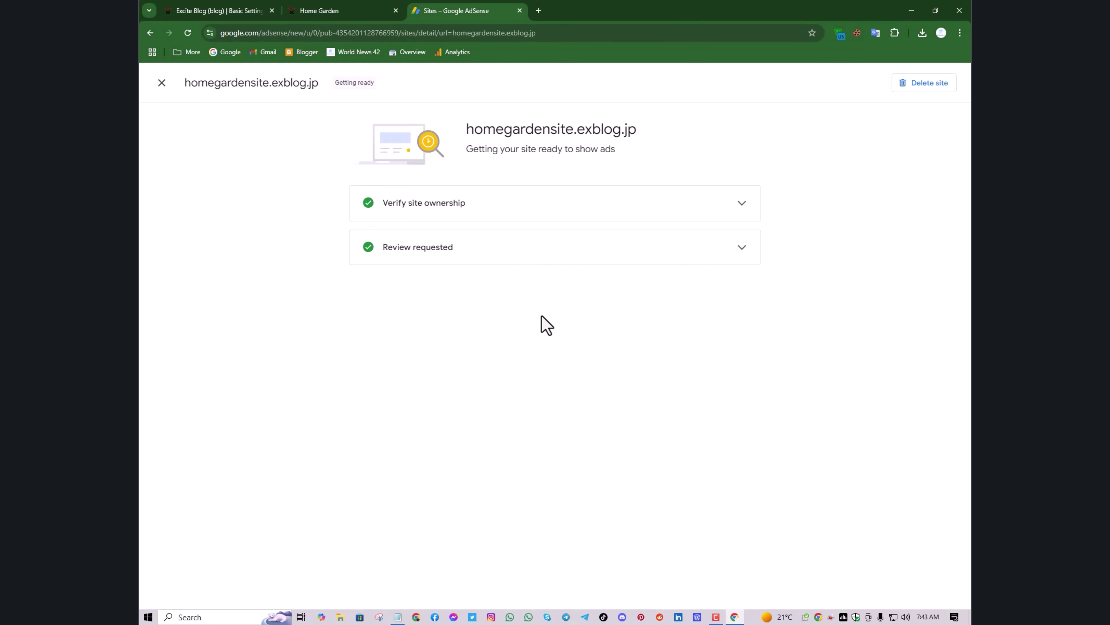
# Close the site details, return to the AdSense Sites list via Home, and open a new tab
pyautogui.click(161, 84)
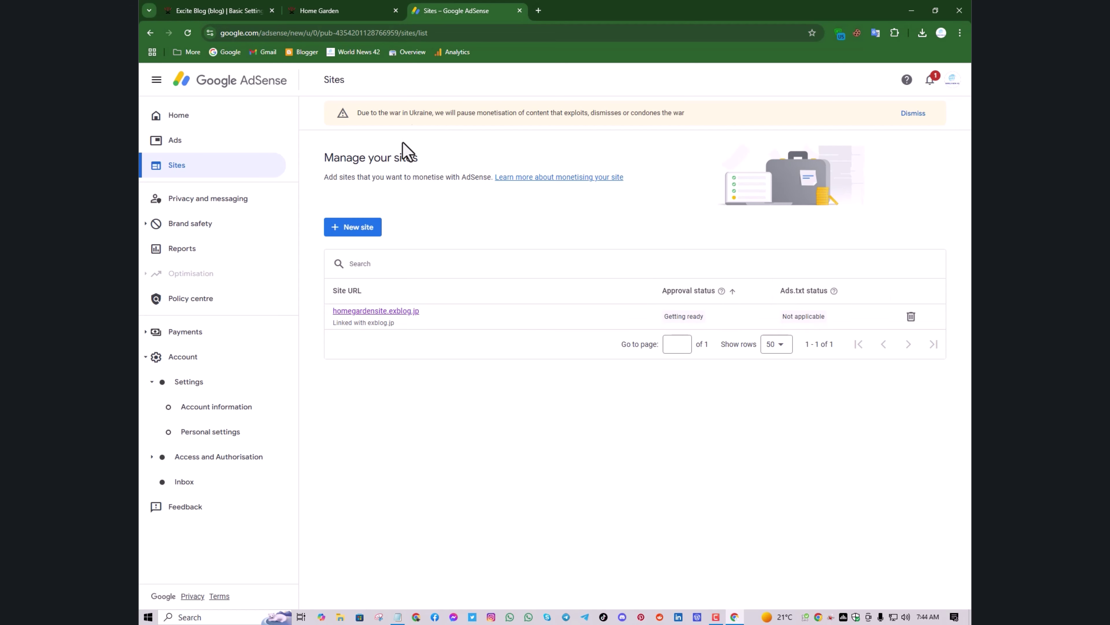
pyautogui.click(241, 125)
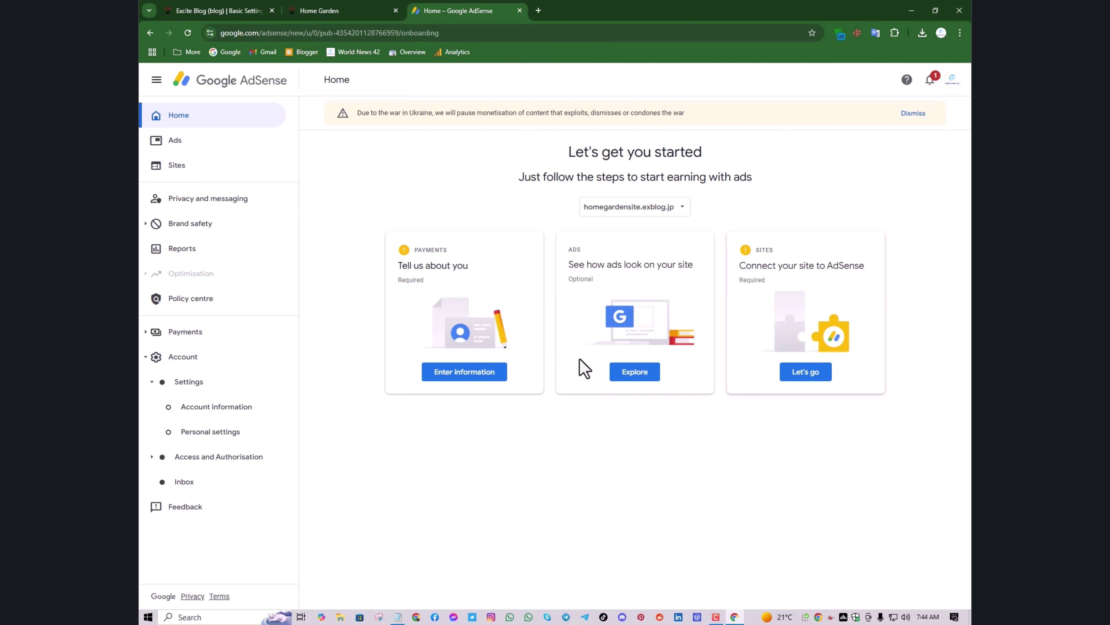
pyautogui.click(194, 171)
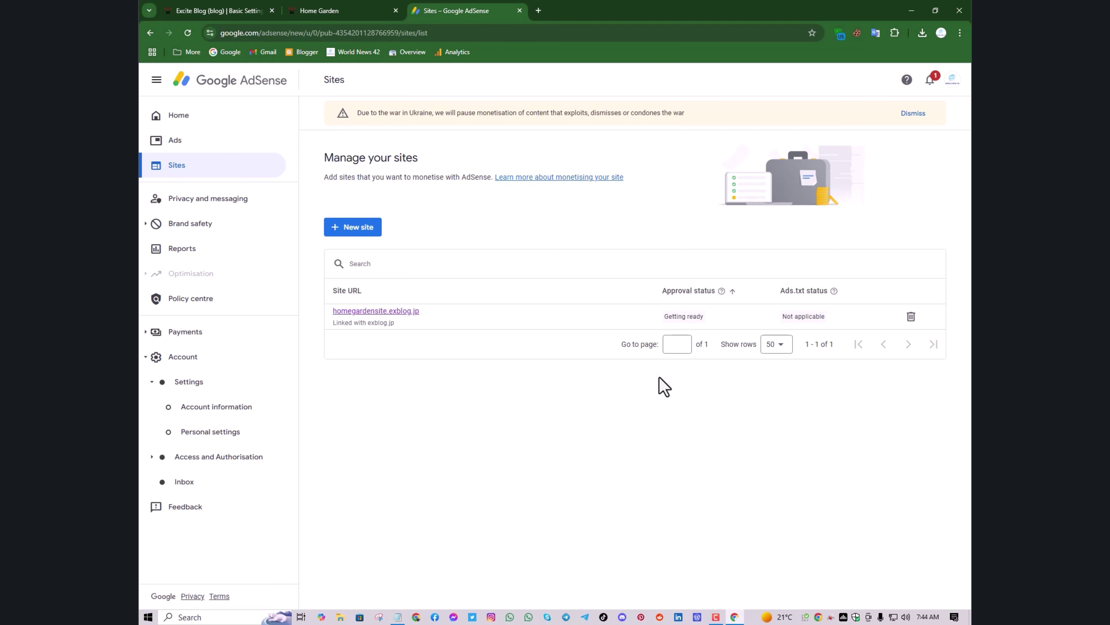
pyautogui.click(539, 11)
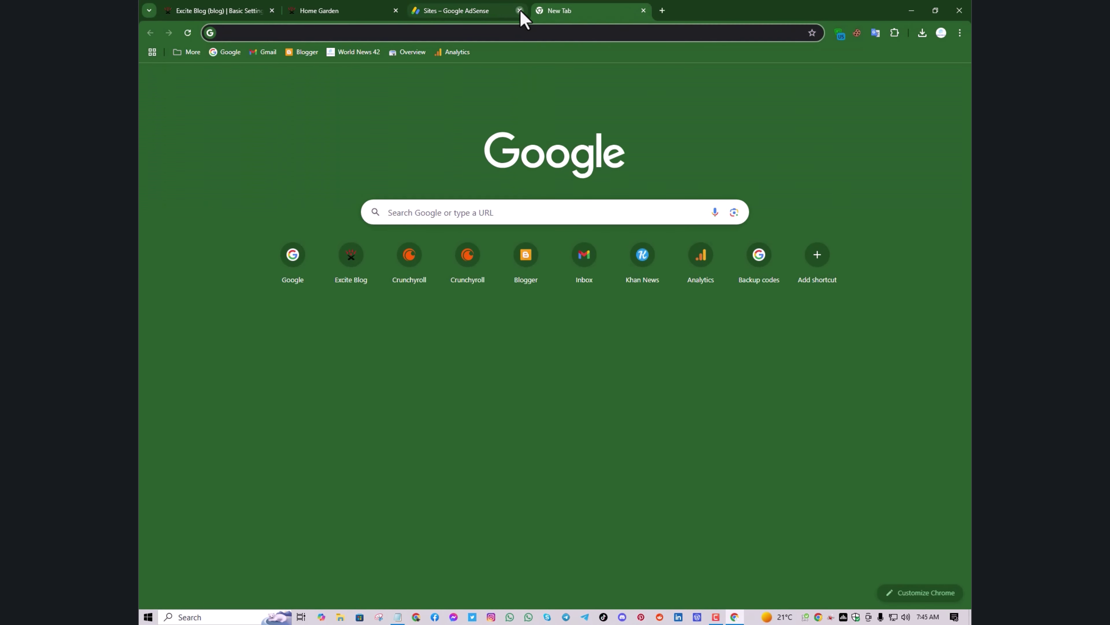
# Read the Google AdSense welcome email under Gmail Updates, then replace Gmail with a new tab
pyautogui.click(520, 11)
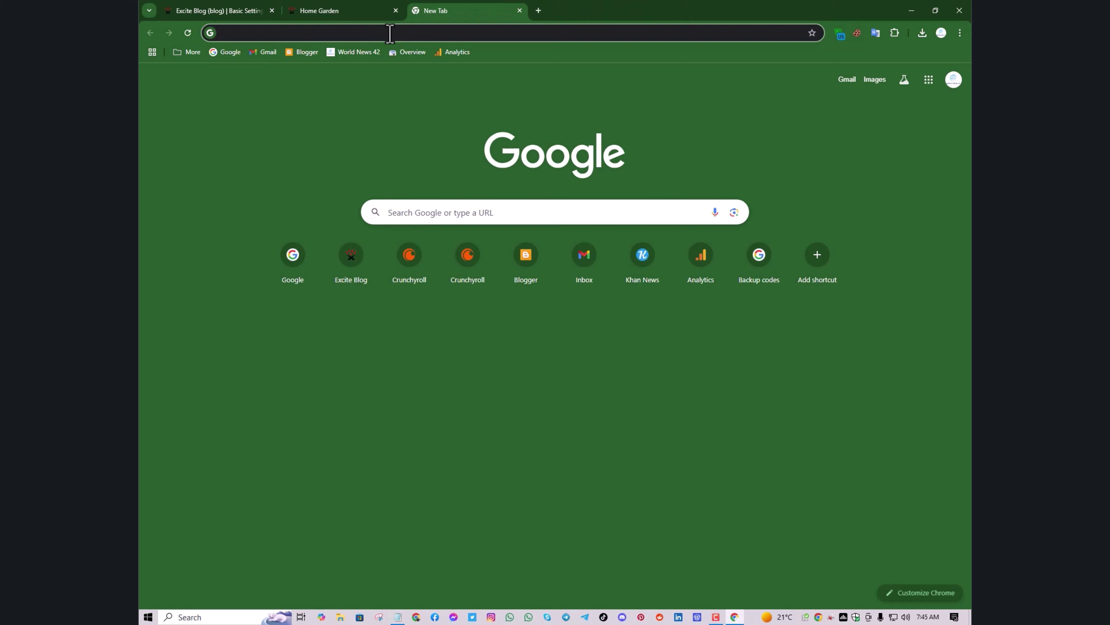
pyautogui.click(256, 59)
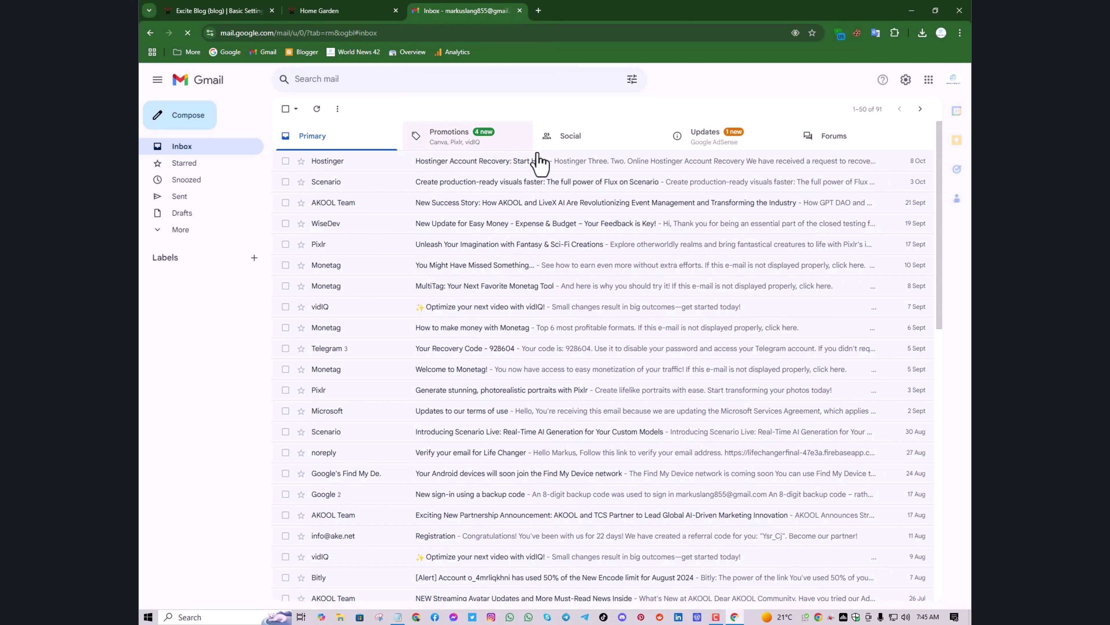
pyautogui.click(682, 146)
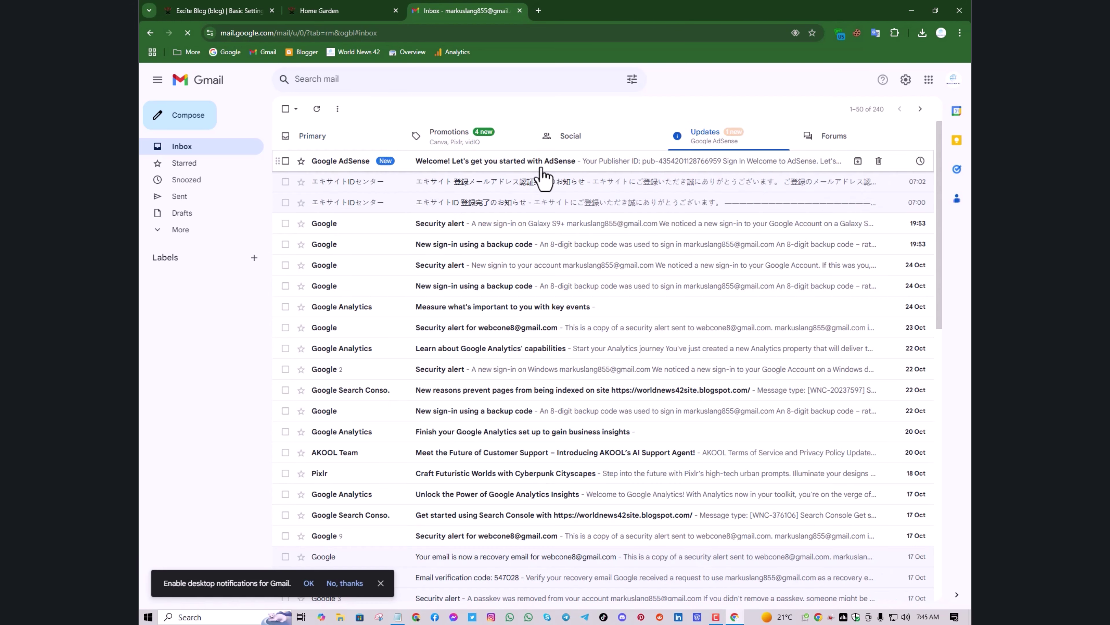
pyautogui.click(504, 169)
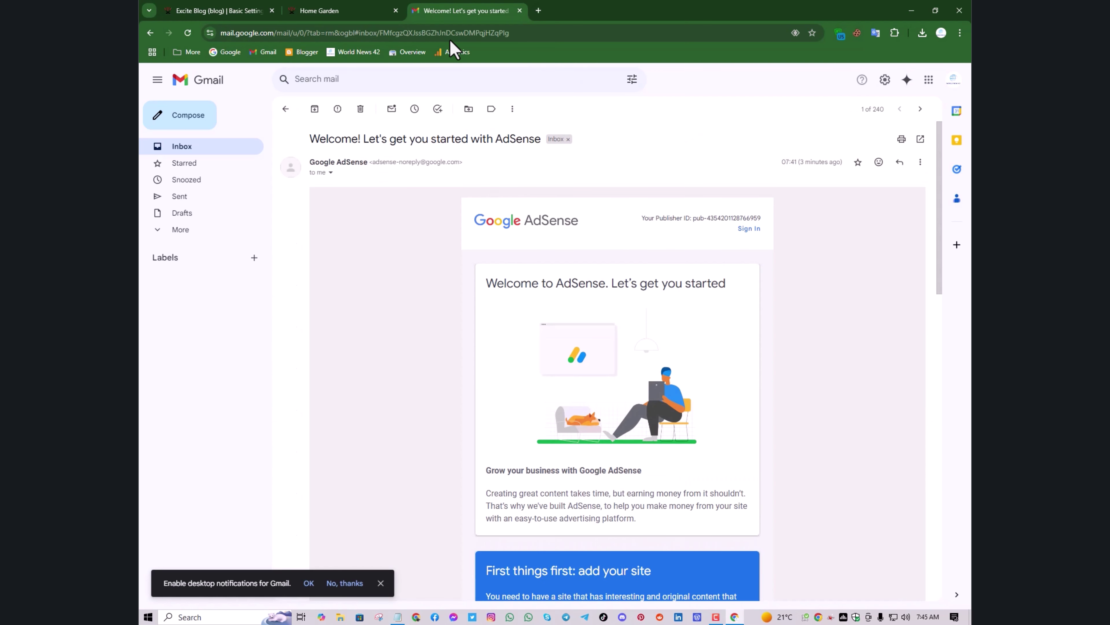
pyautogui.hotkey('alt', 'Left')
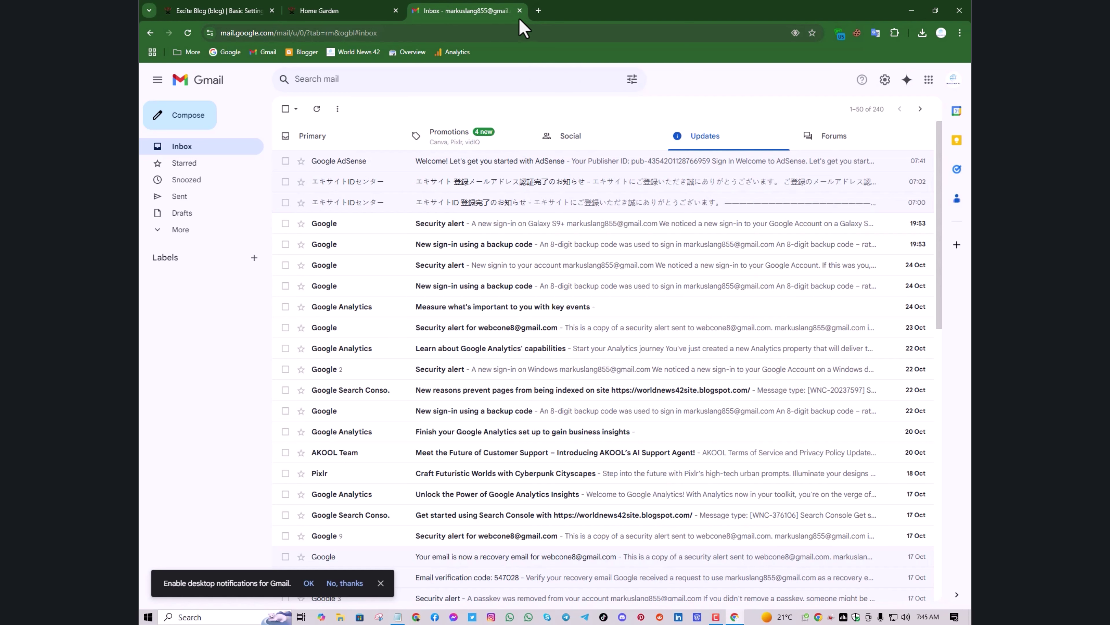
pyautogui.click(539, 10)
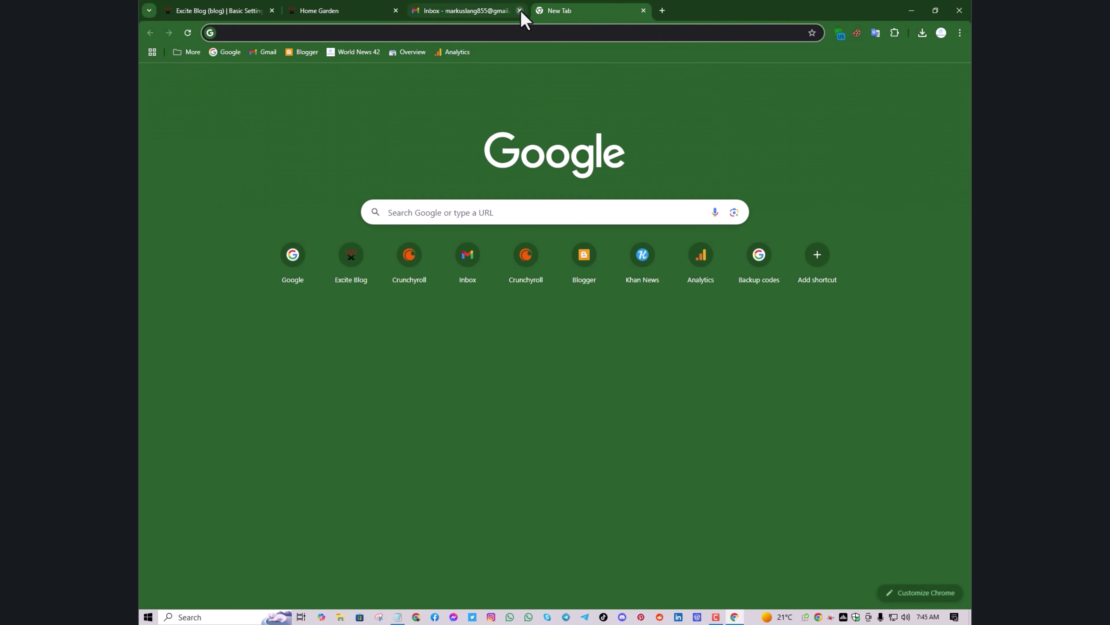
pyautogui.click(519, 10)
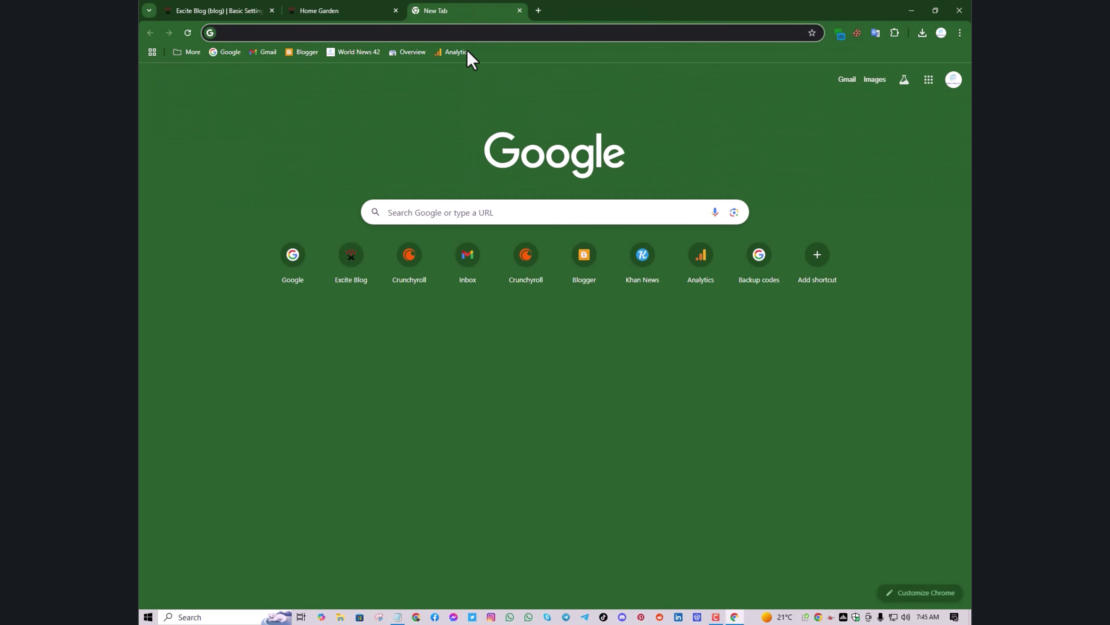
# Start loading Google Analytics in a tab, then close that tab
pyautogui.click(455, 53)
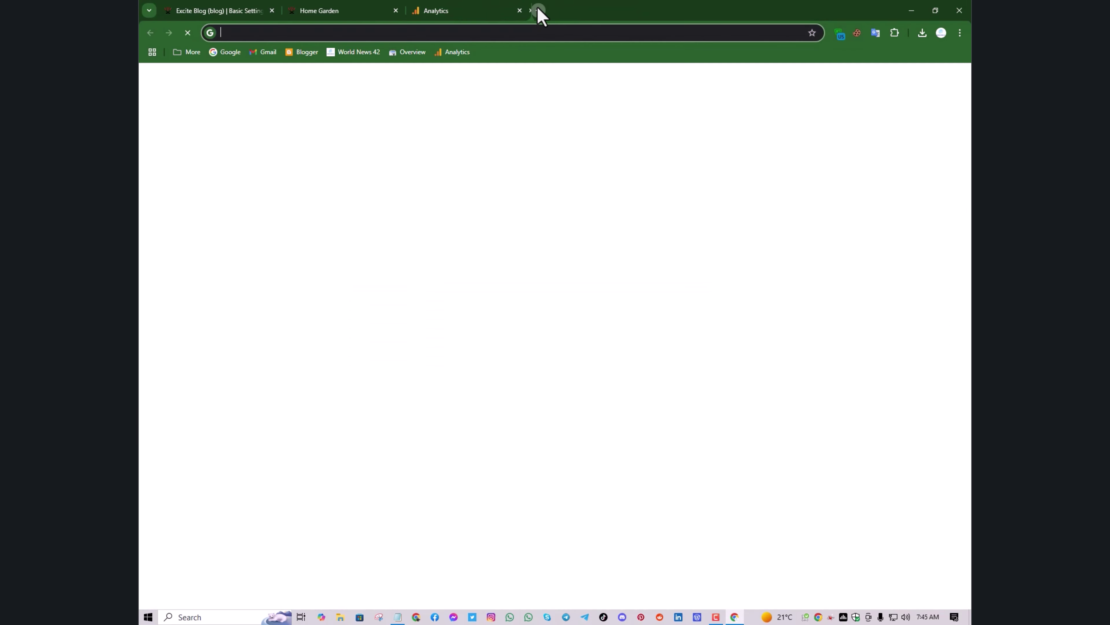
pyautogui.click(538, 13)
pyautogui.click(513, 18)
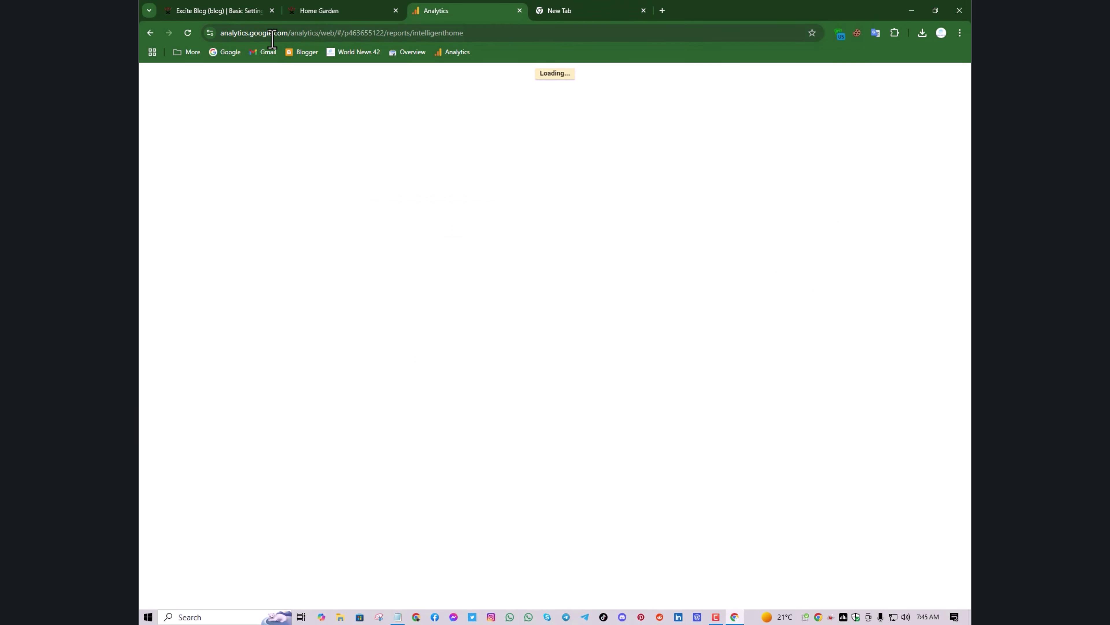
pyautogui.click(520, 11)
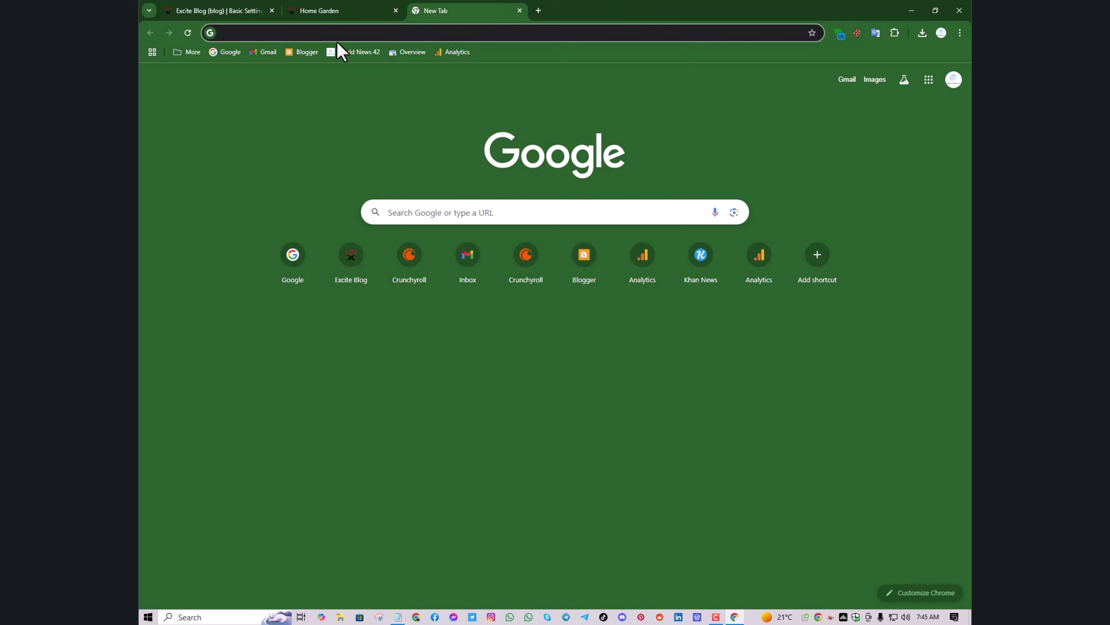
# Search Google for 'analytics' by typing 'ana' and picking the suggestion
pyautogui.click(242, 51)
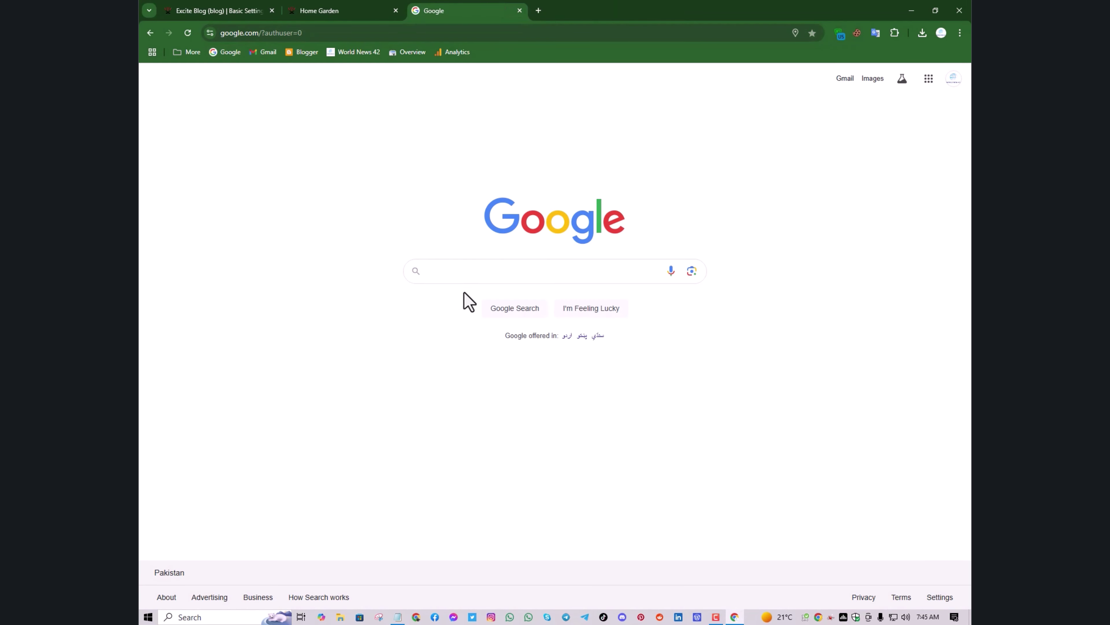
pyautogui.click(454, 277)
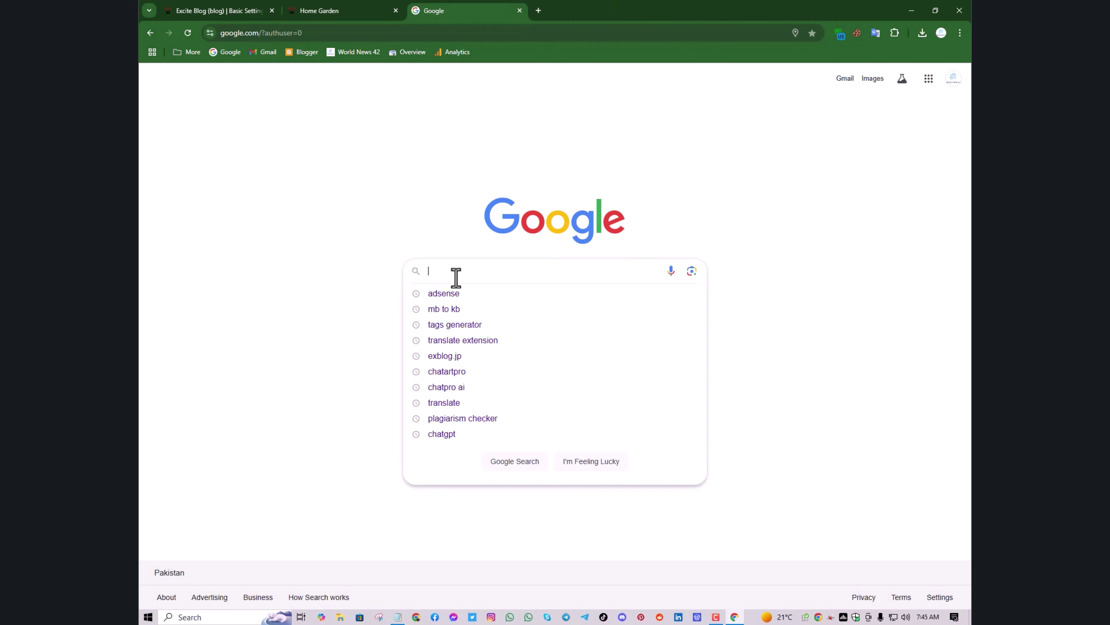
pyautogui.write('ana')
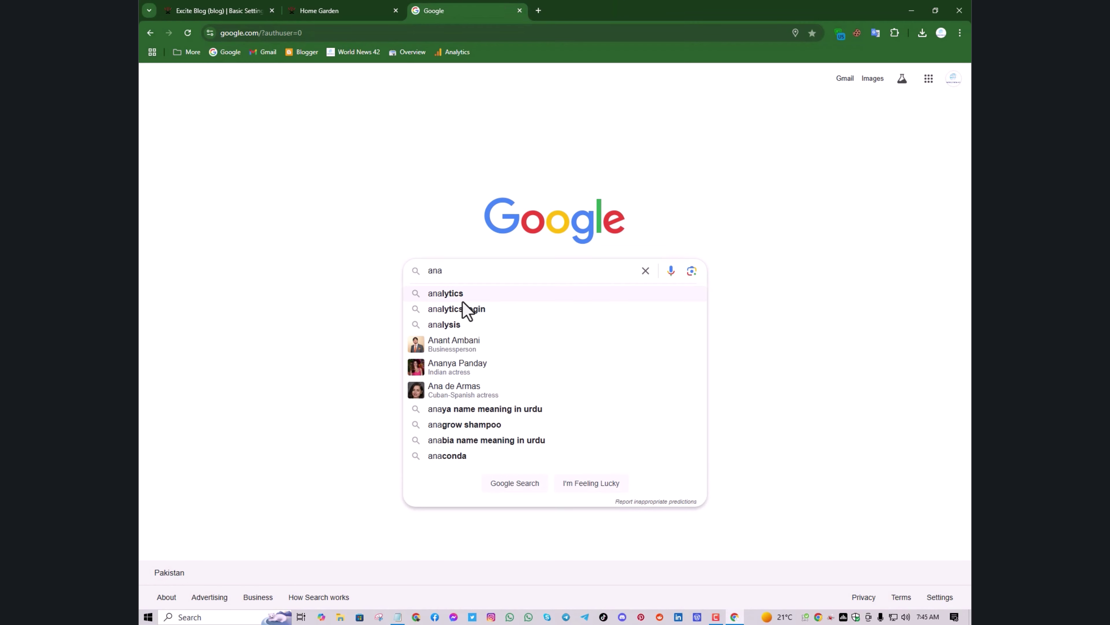
pyautogui.click(463, 300)
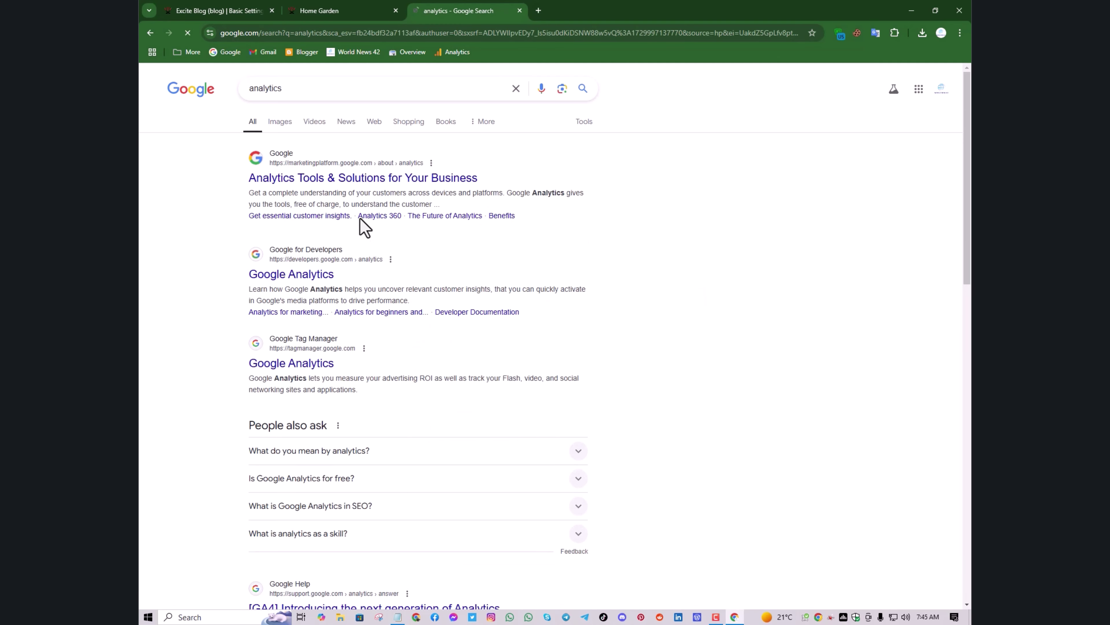
# Open the Analytics developers result, launch another Chrome profile, remove the IDM extension, and maximize the window
pyautogui.click(326, 284)
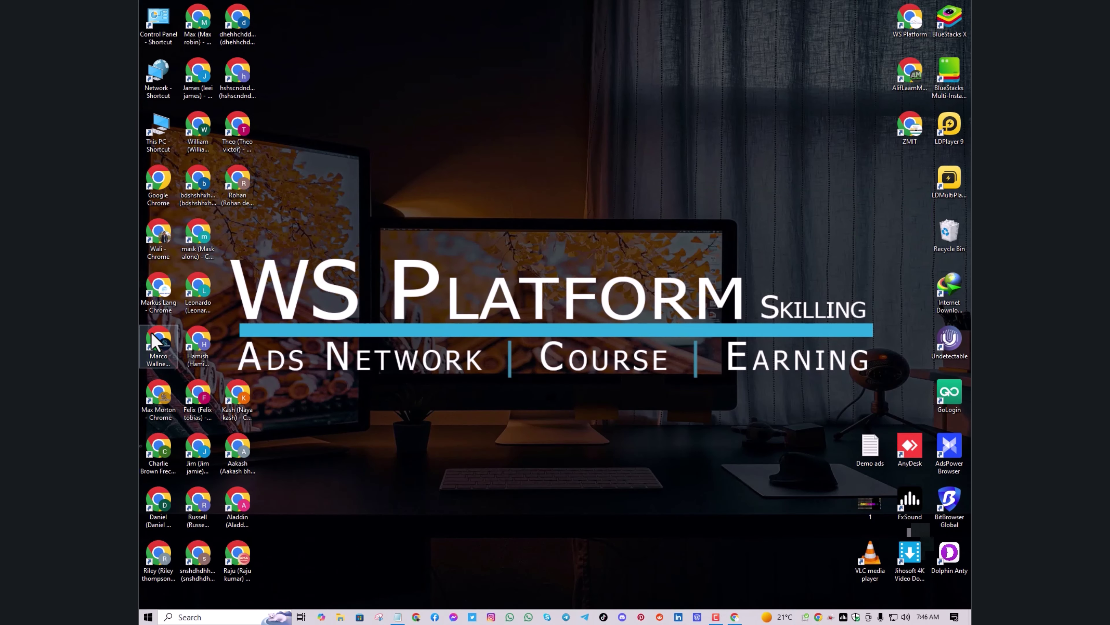
pyautogui.doubleClick(159, 340)
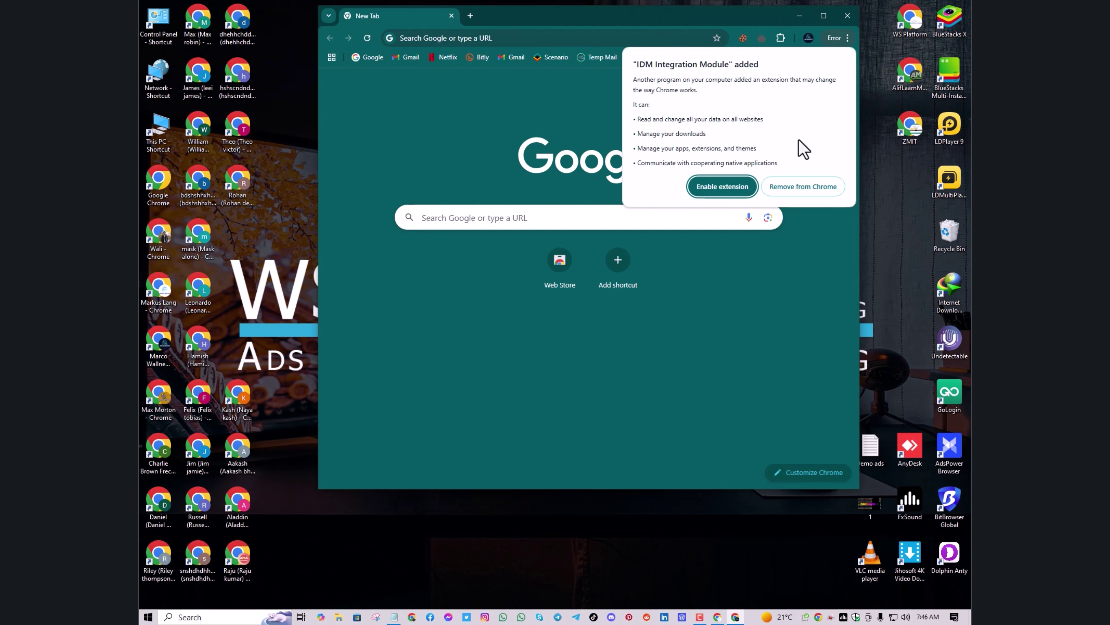
pyautogui.click(825, 189)
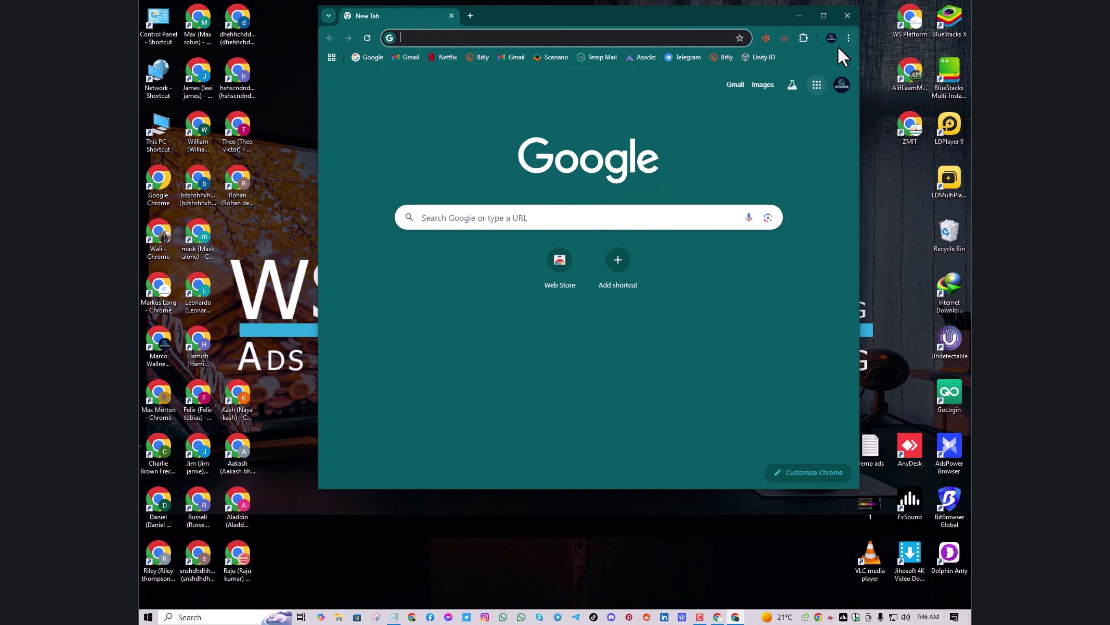
pyautogui.click(823, 17)
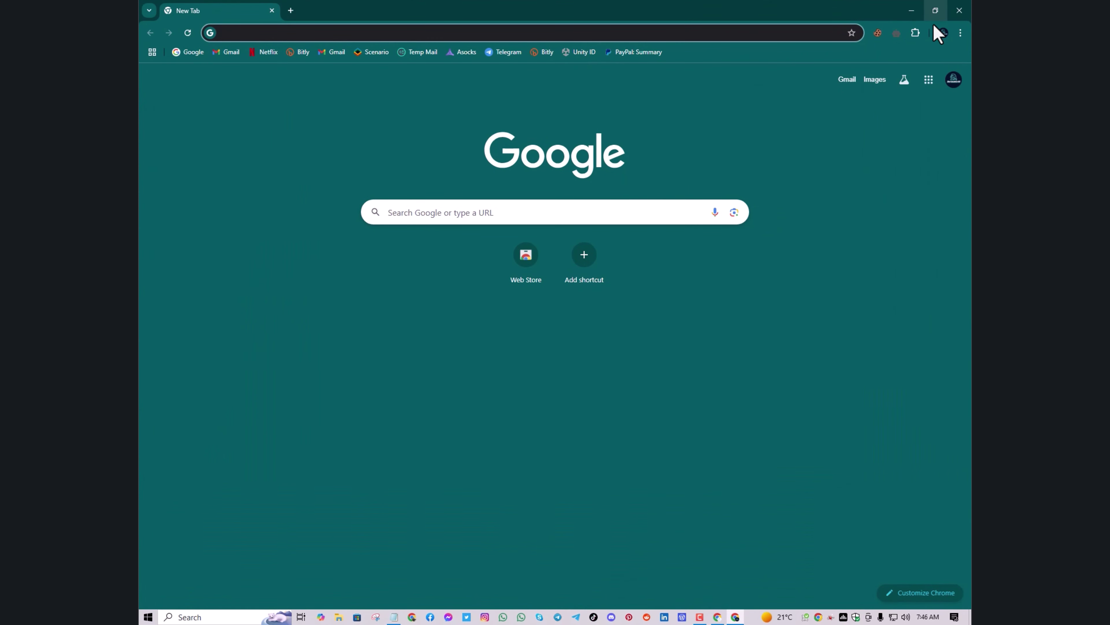
# Search Google for analytics, open the developers page, dismiss the invitation, and go to the Analytics app
pyautogui.click(195, 53)
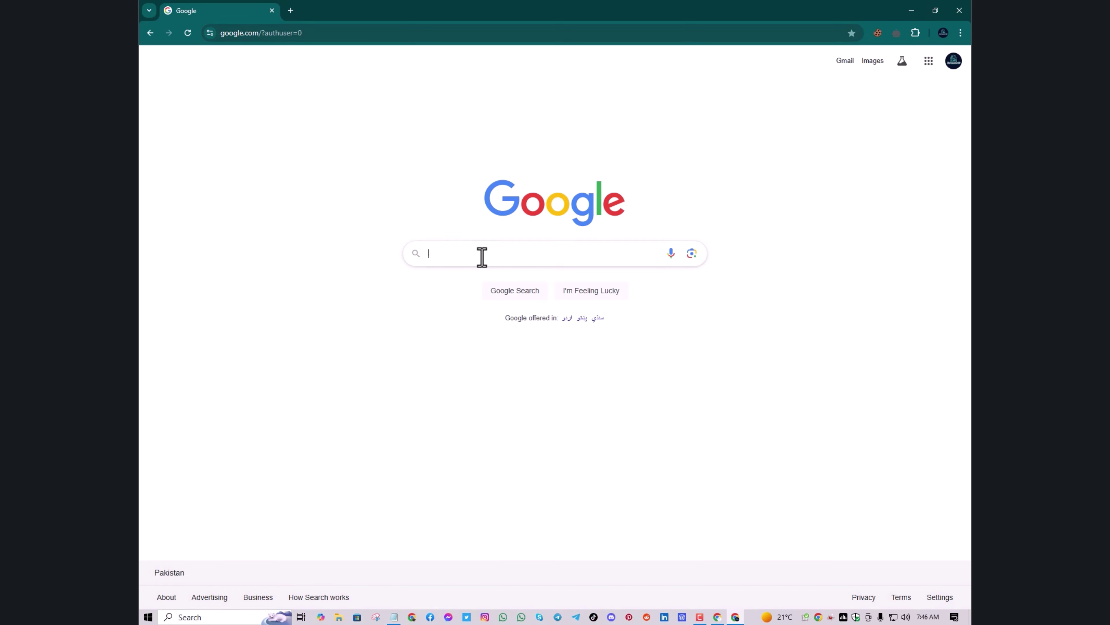
pyautogui.write('anal')
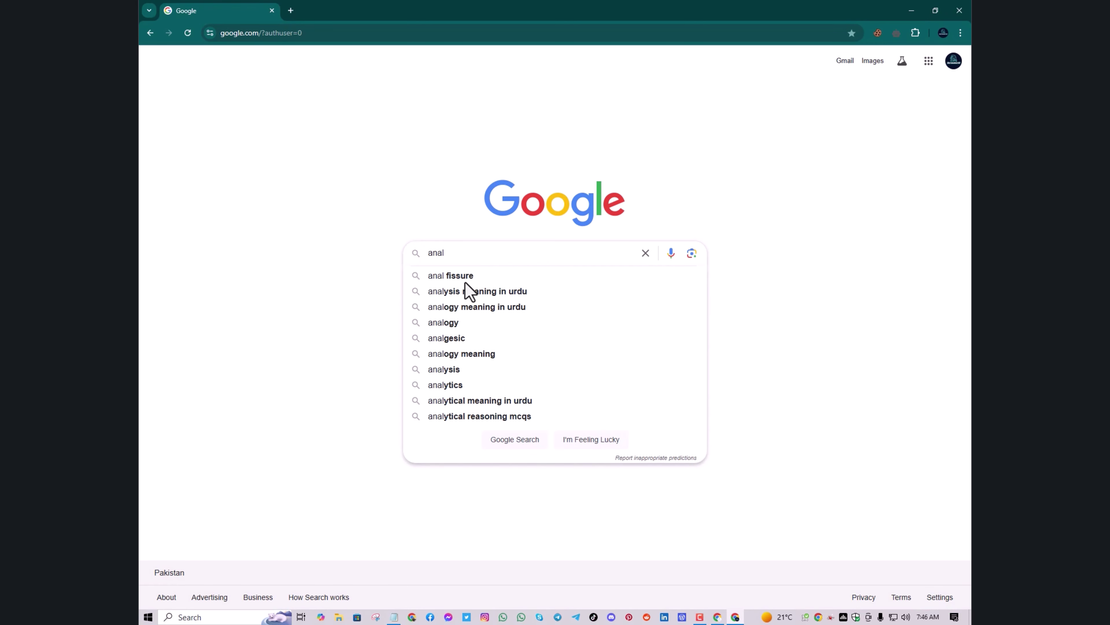
pyautogui.click(480, 383)
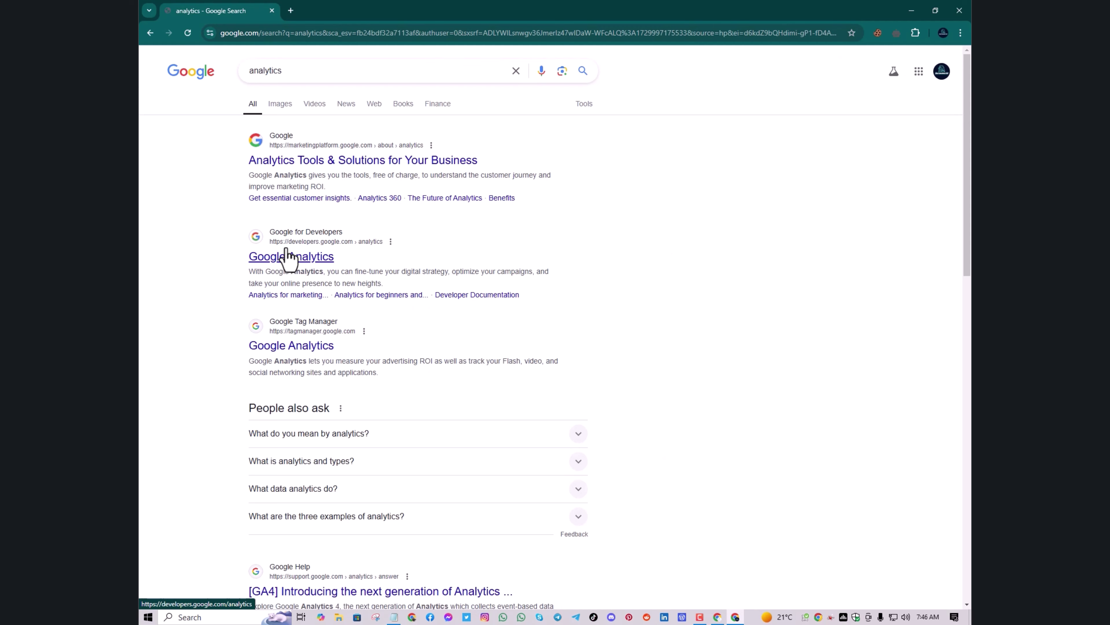
pyautogui.click(286, 255)
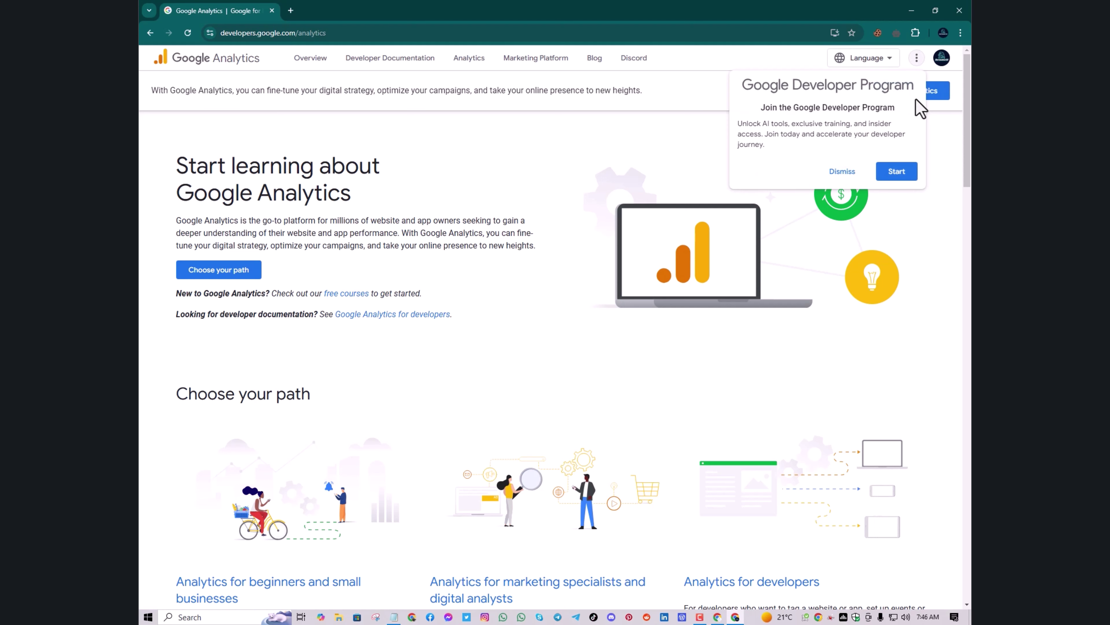
pyautogui.click(842, 172)
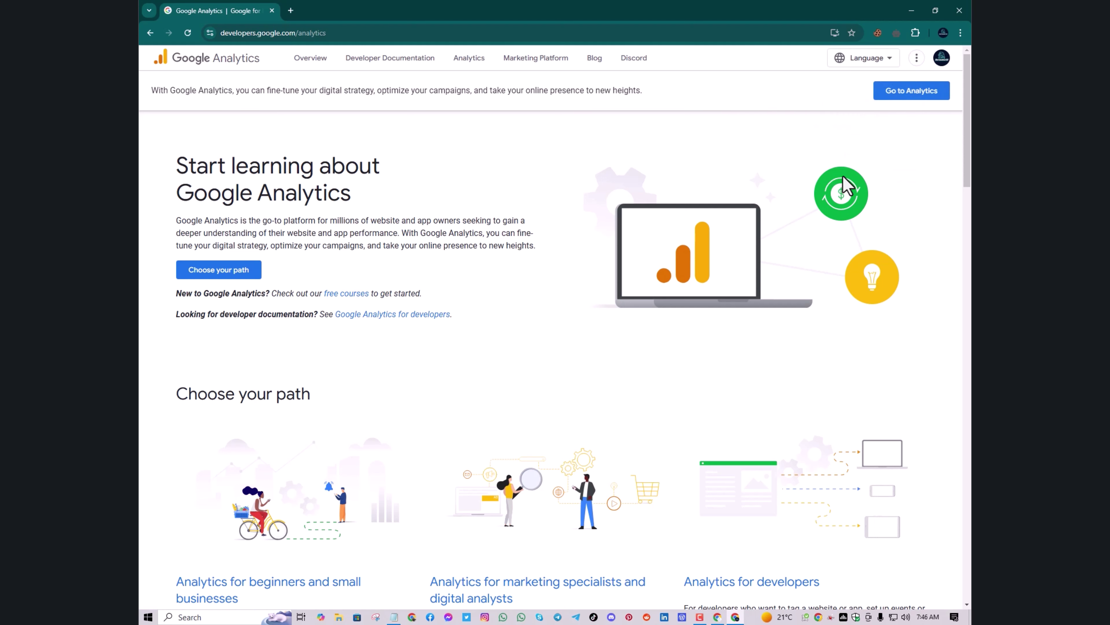
pyautogui.click(896, 93)
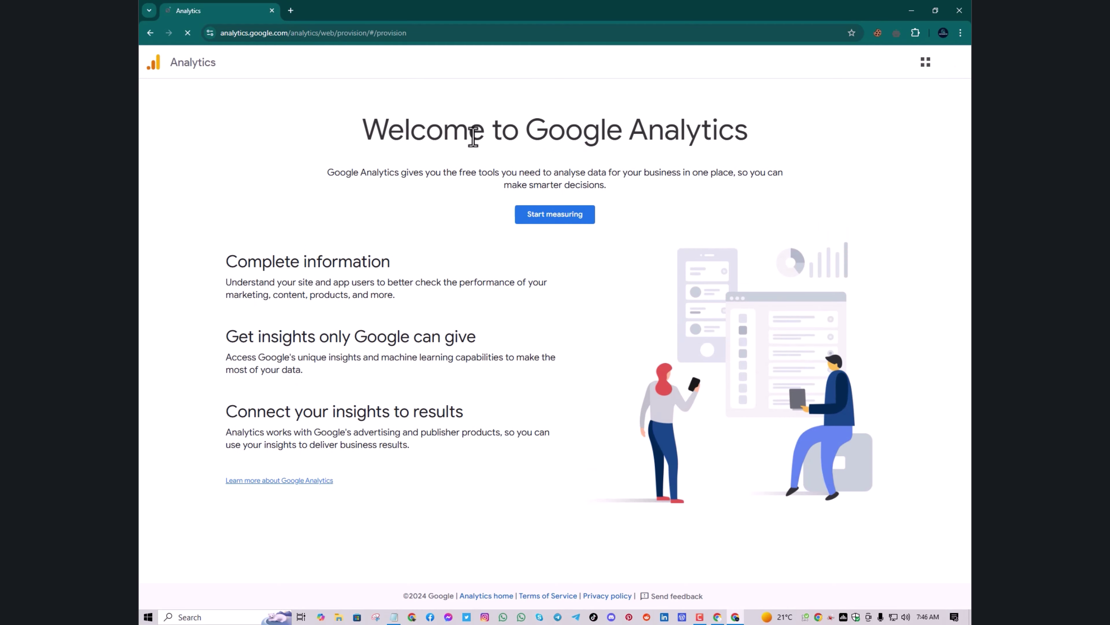
# From the developers.google.com/analytics window, go to Analytics and choose Start measuring
pyautogui.click(721, 617)
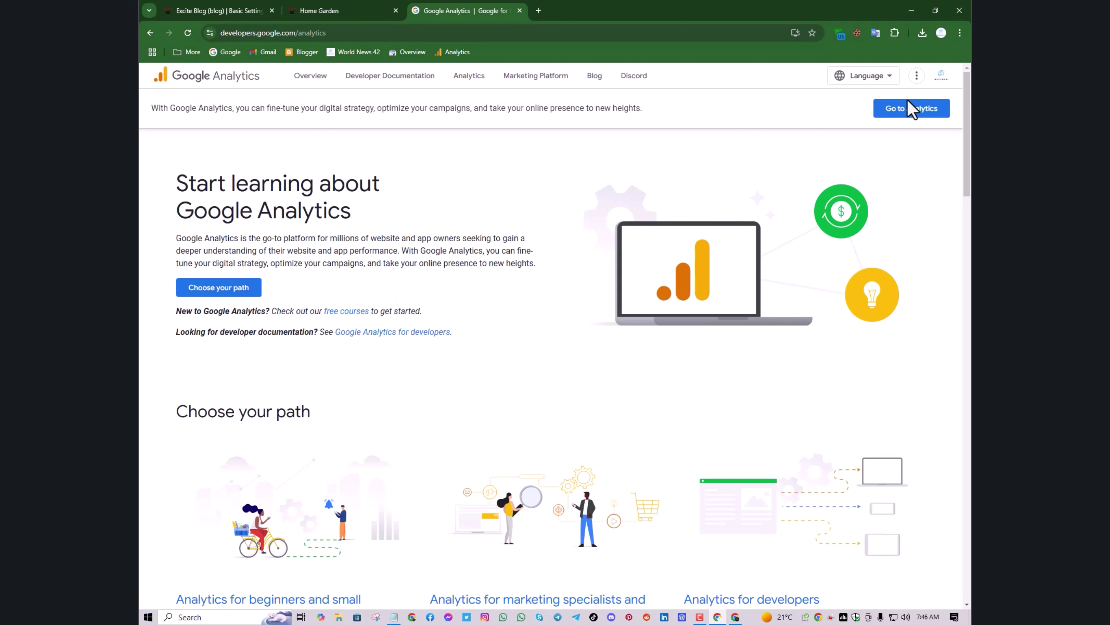
pyautogui.click(911, 112)
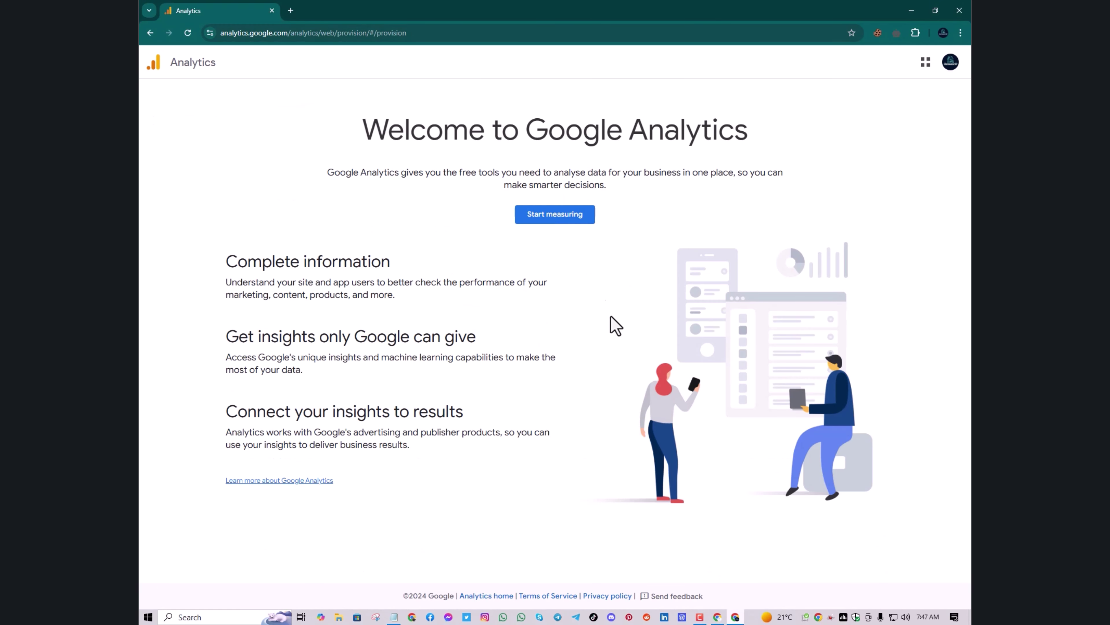
pyautogui.click(556, 212)
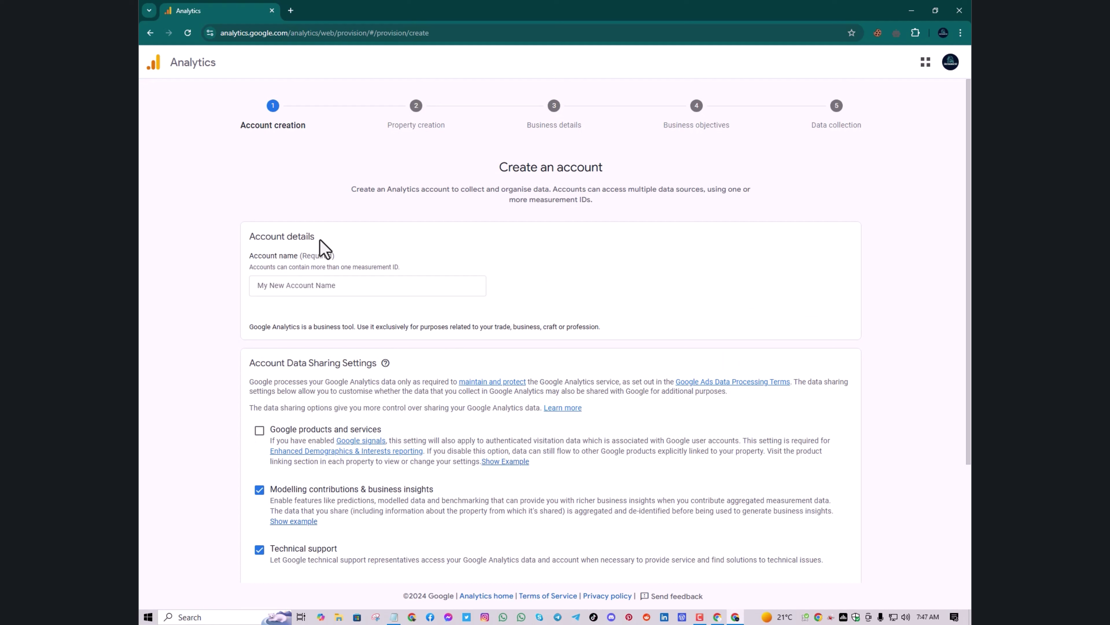
pyautogui.click(144, 35)
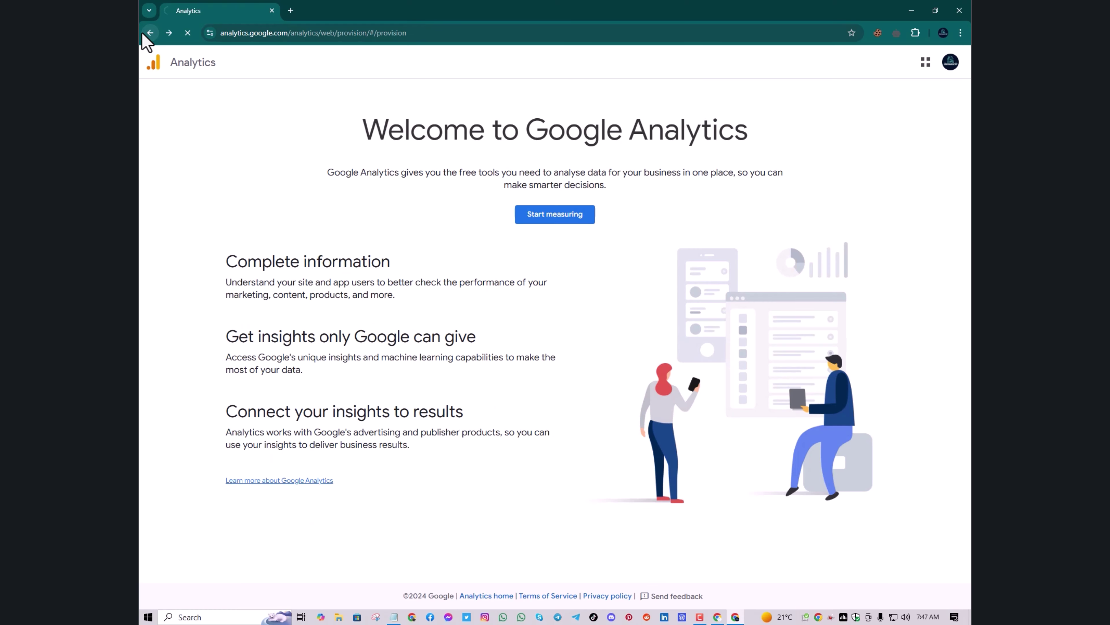
pyautogui.click(143, 34)
pyautogui.click(143, 34)
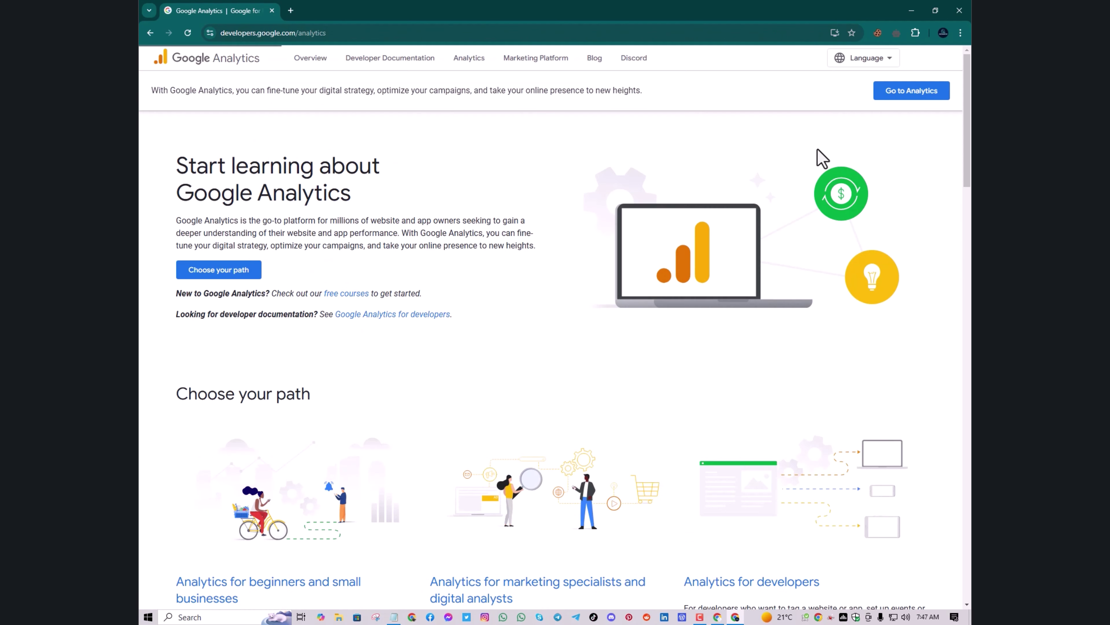
pyautogui.click(919, 96)
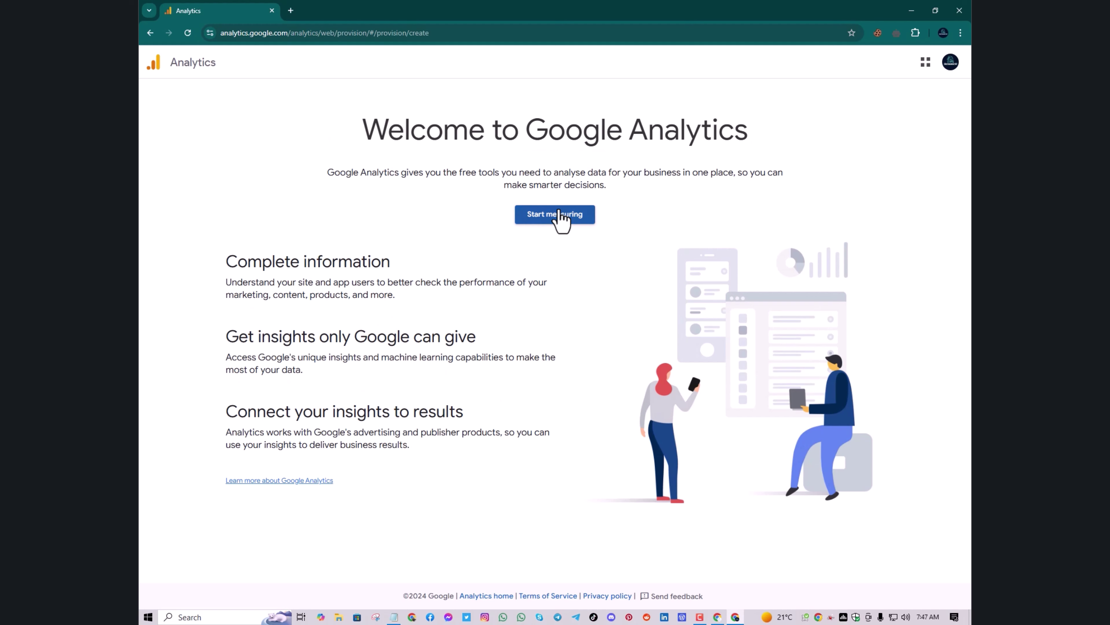
pyautogui.click(559, 213)
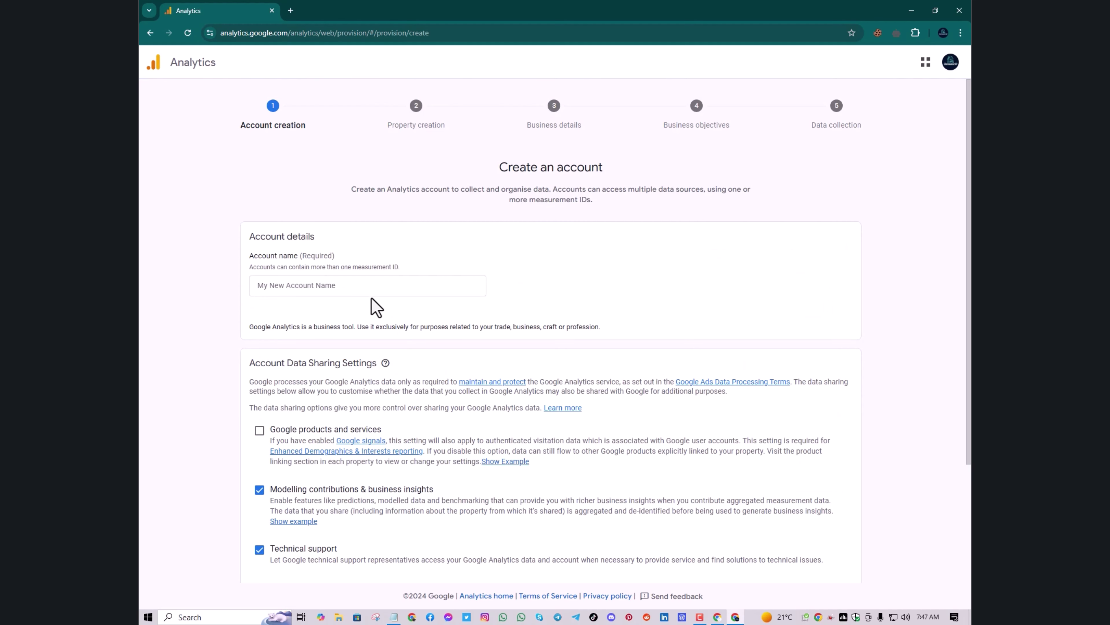
# Enter 'Home Garden' as the Analytics account name and continue to Create a property
pyautogui.click(364, 284)
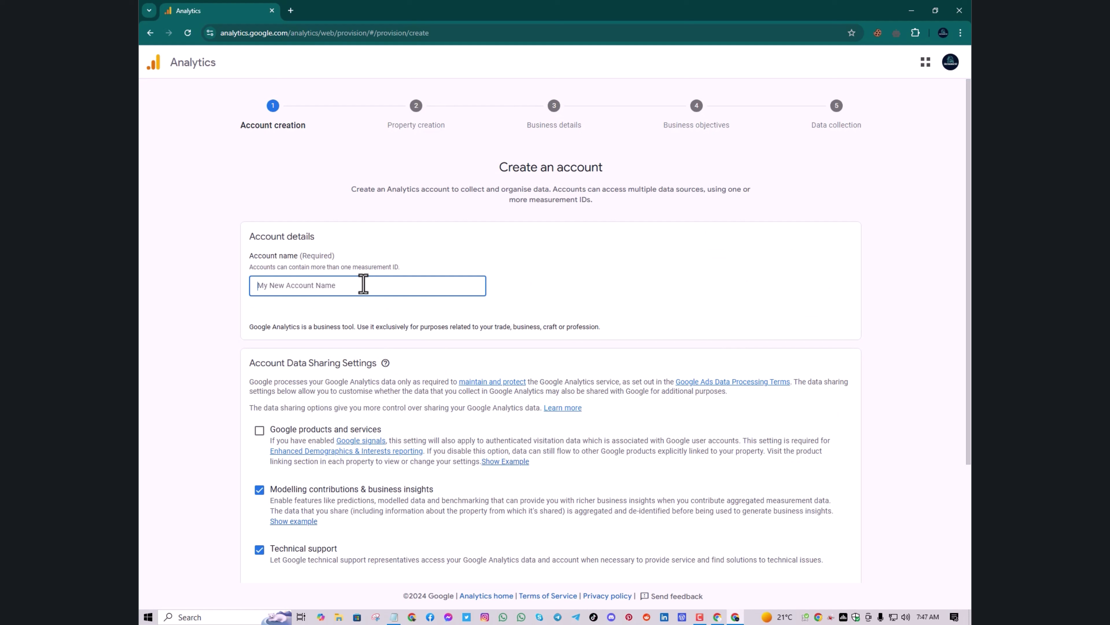
pyautogui.write('W')
pyautogui.write('h')
pyautogui.press('BackSpace')
pyautogui.press('BackSpace')
pyautogui.press('BackSpace')
pyautogui.write('Home Garde')
pyautogui.scroll(-4, 354, 330)
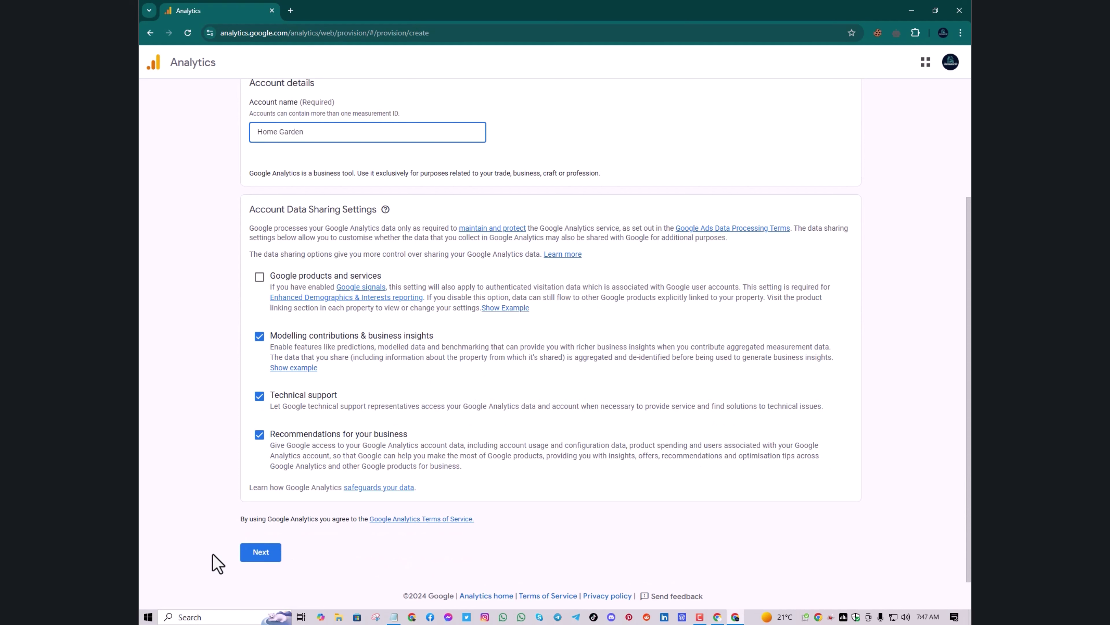
pyautogui.click(260, 552)
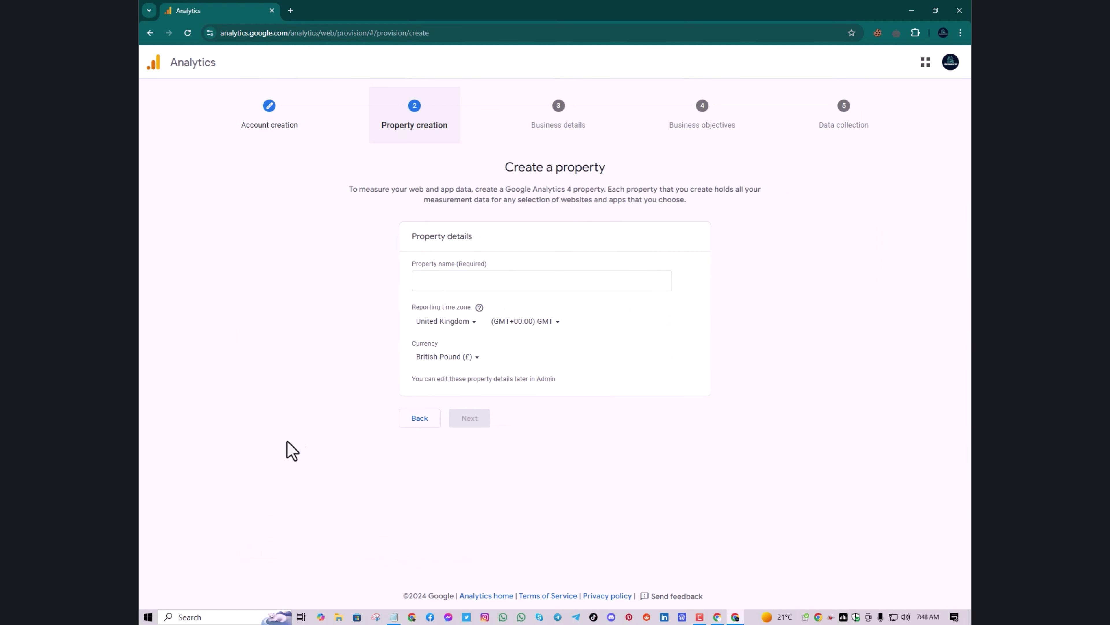
# Name the property 'Homw Garden' and set the reporting time zone country to United States
pyautogui.click(454, 285)
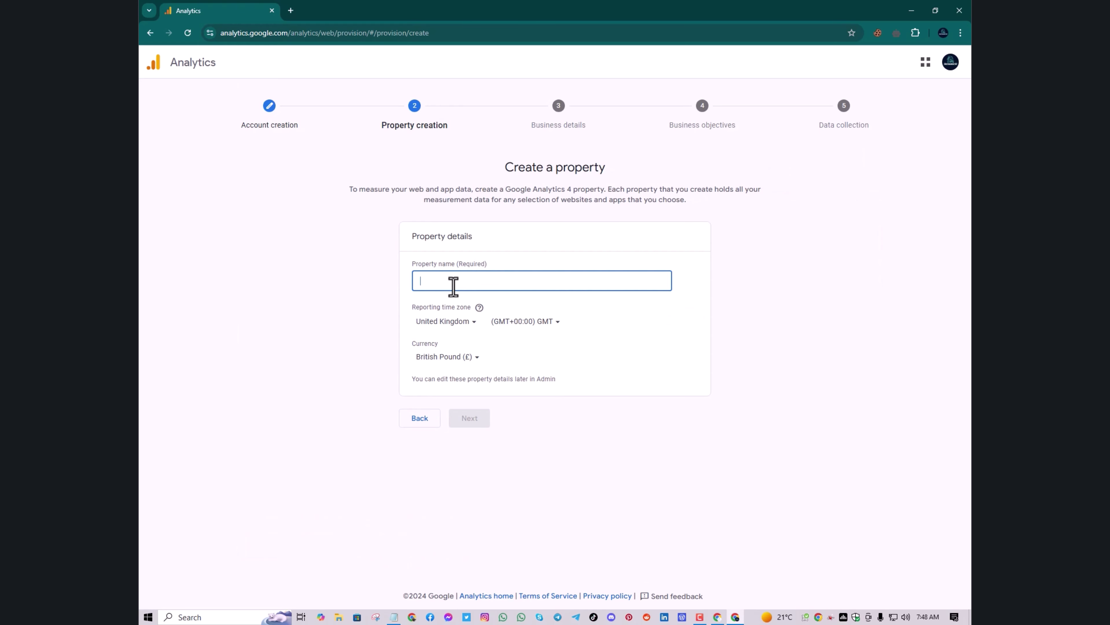
pyautogui.write('Homw ')
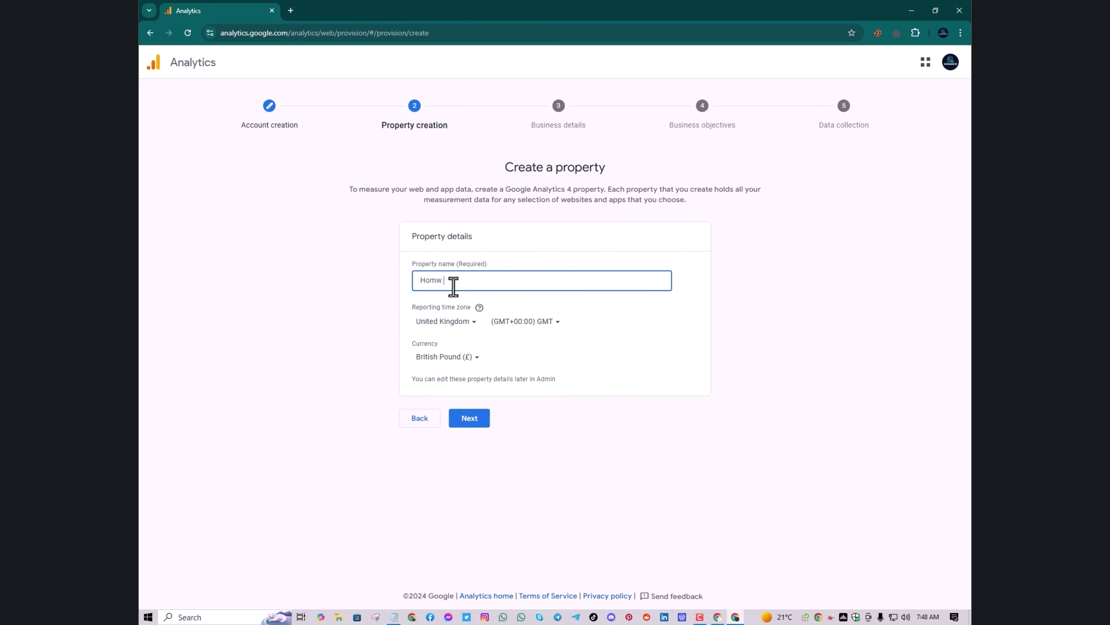
pyautogui.write('Garden')
pyautogui.click(470, 325)
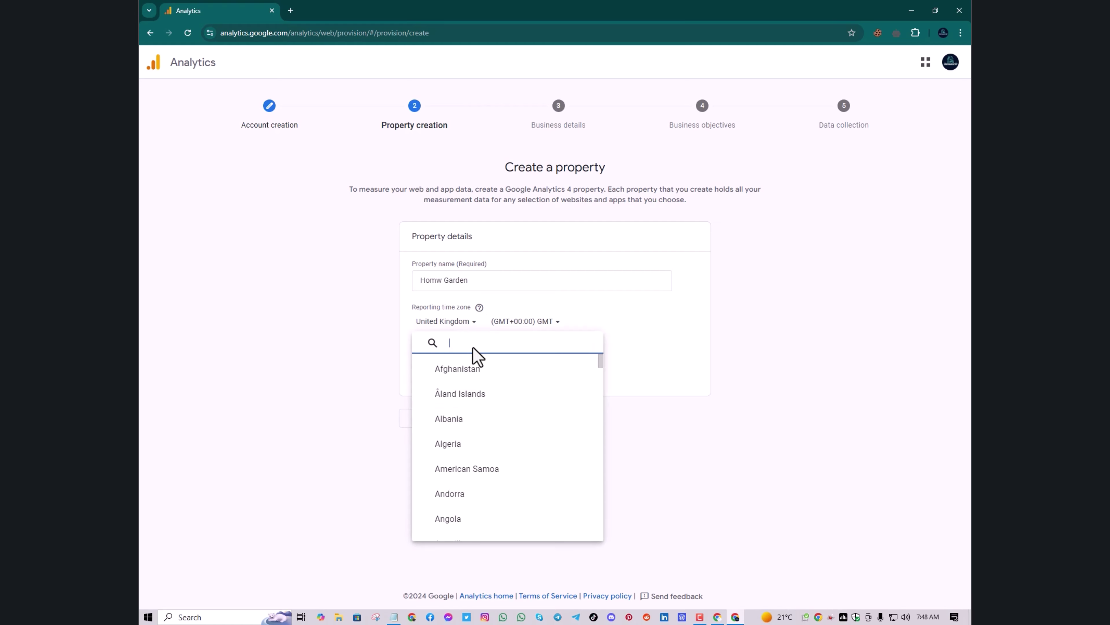
pyautogui.write('un')
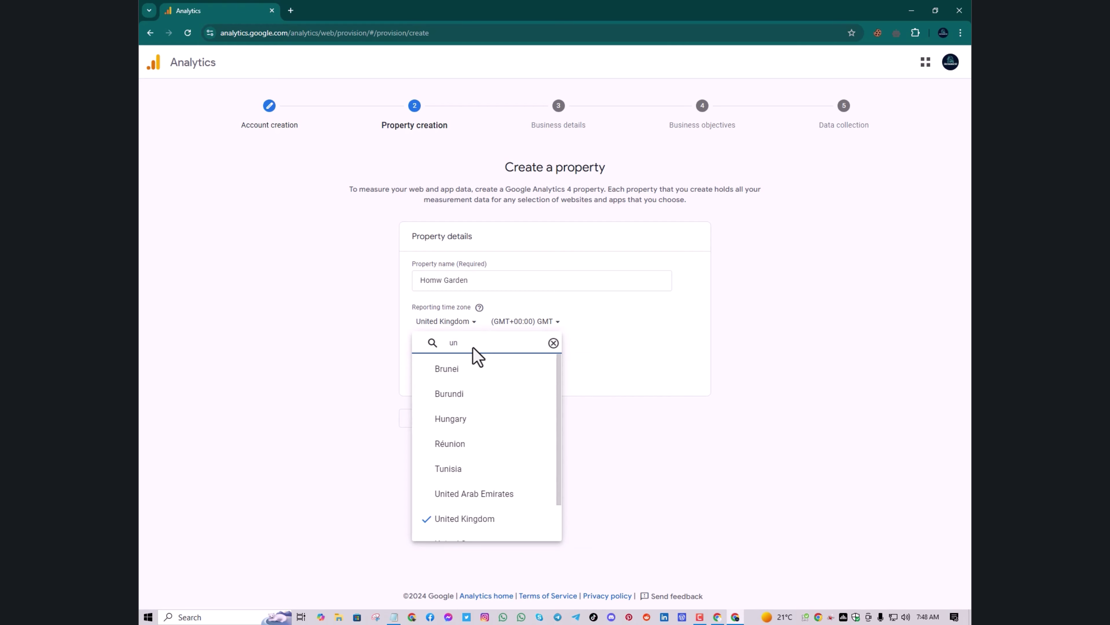
pyautogui.write('i')
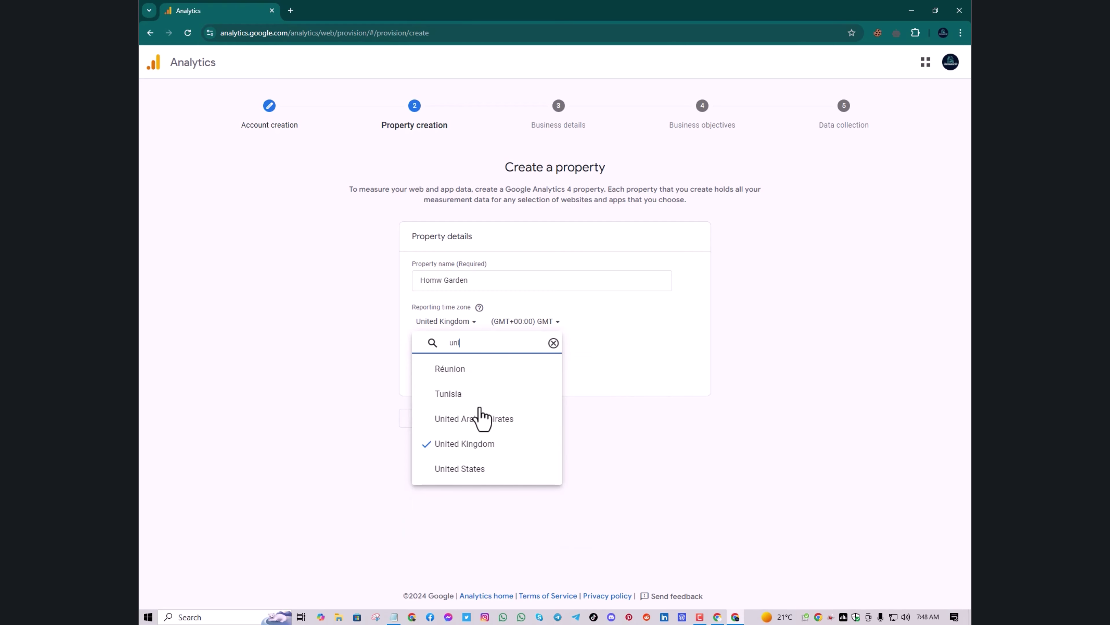
pyautogui.click(480, 467)
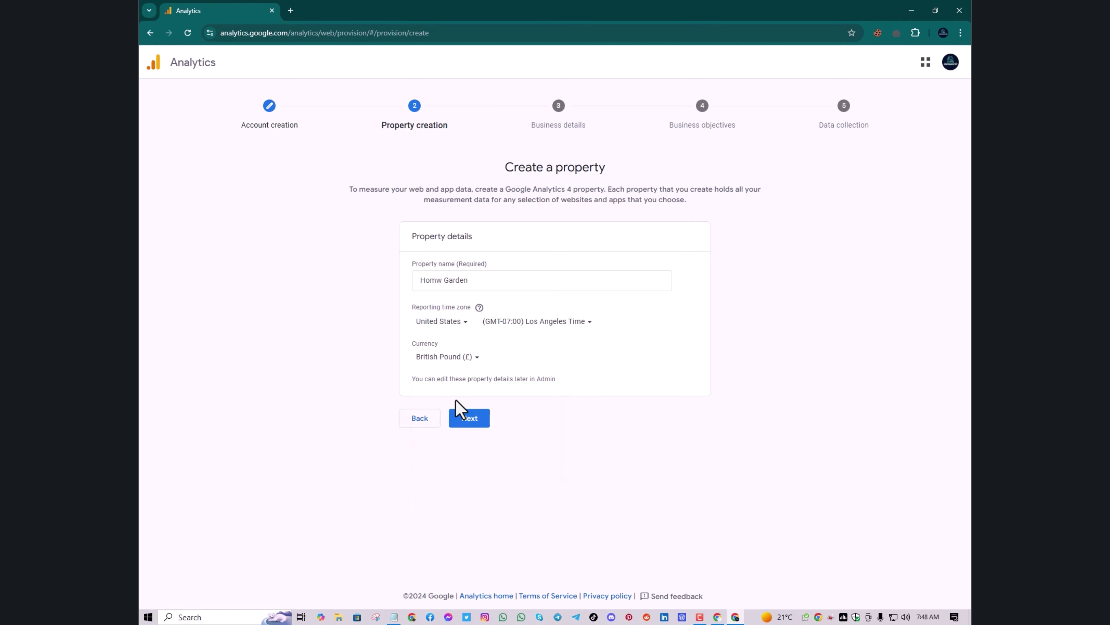
# Keep United States (Los Angeles Time) as the reporting country, then search the currency list for 'paks'
pyautogui.click(438, 322)
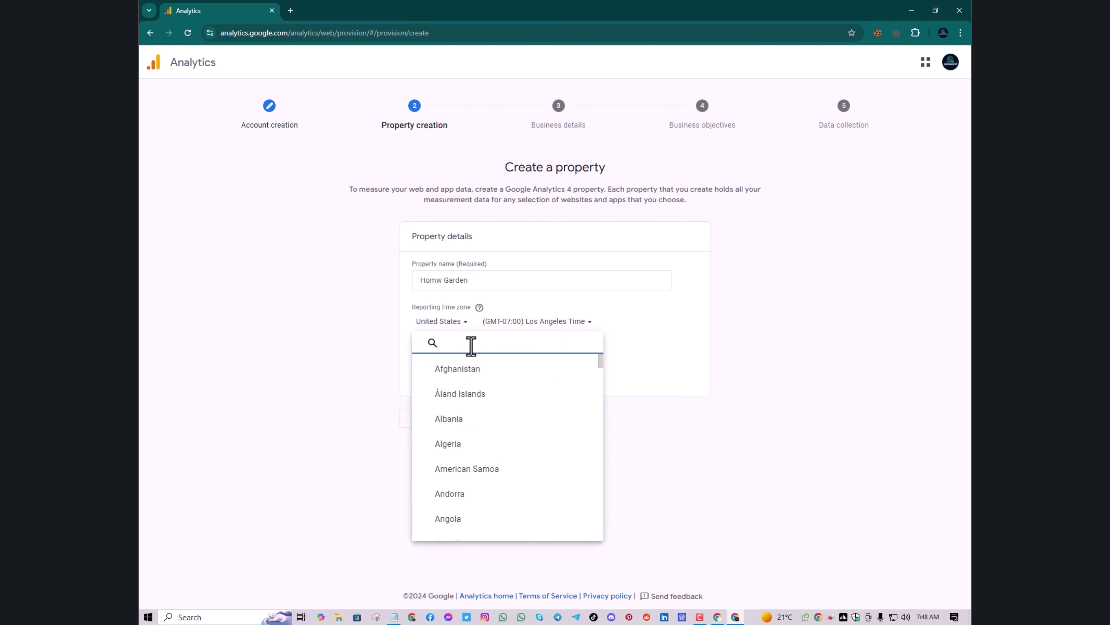
pyautogui.write('paki')
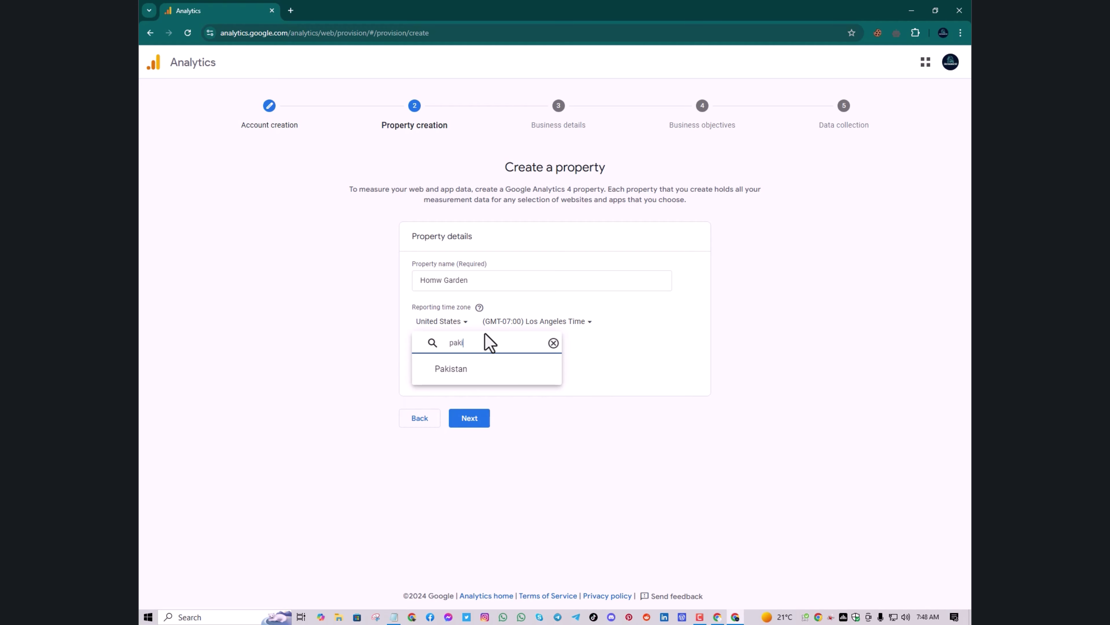
pyautogui.press('BackSpace')
pyautogui.press('BackSpace')
pyautogui.press('BackSpace')
pyautogui.press('BackSpace')
pyautogui.write('unite')
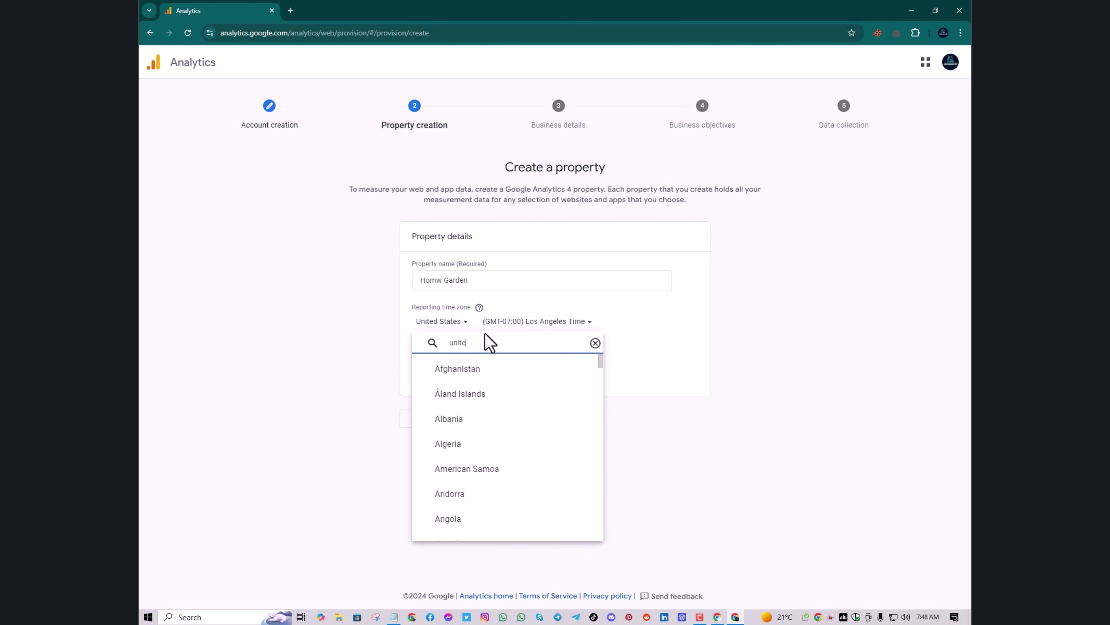
pyautogui.click(488, 421)
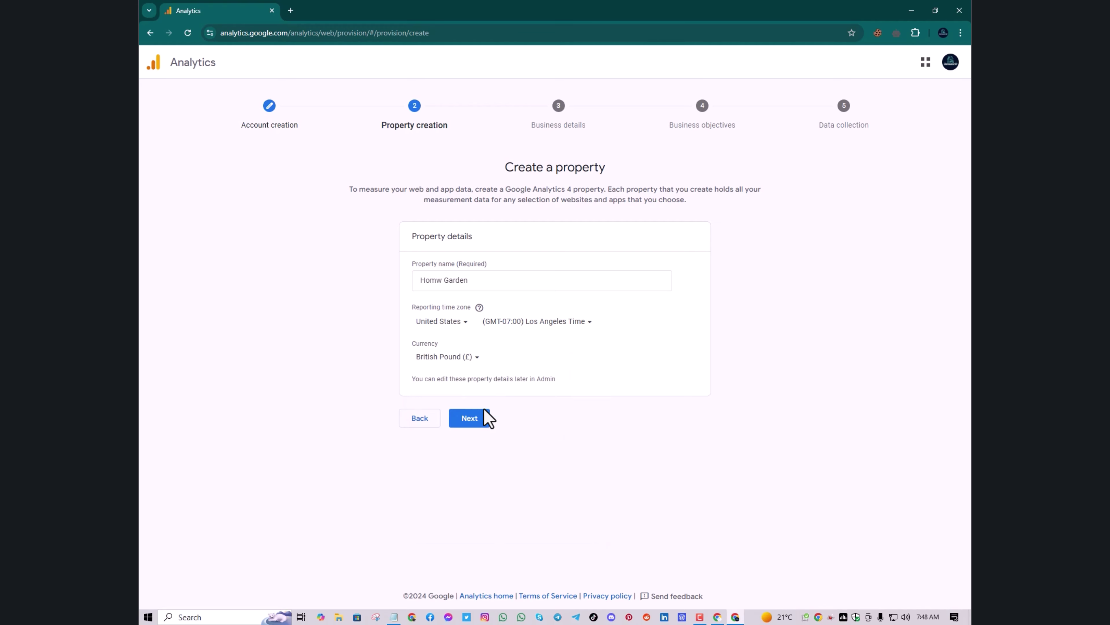
pyautogui.click(449, 360)
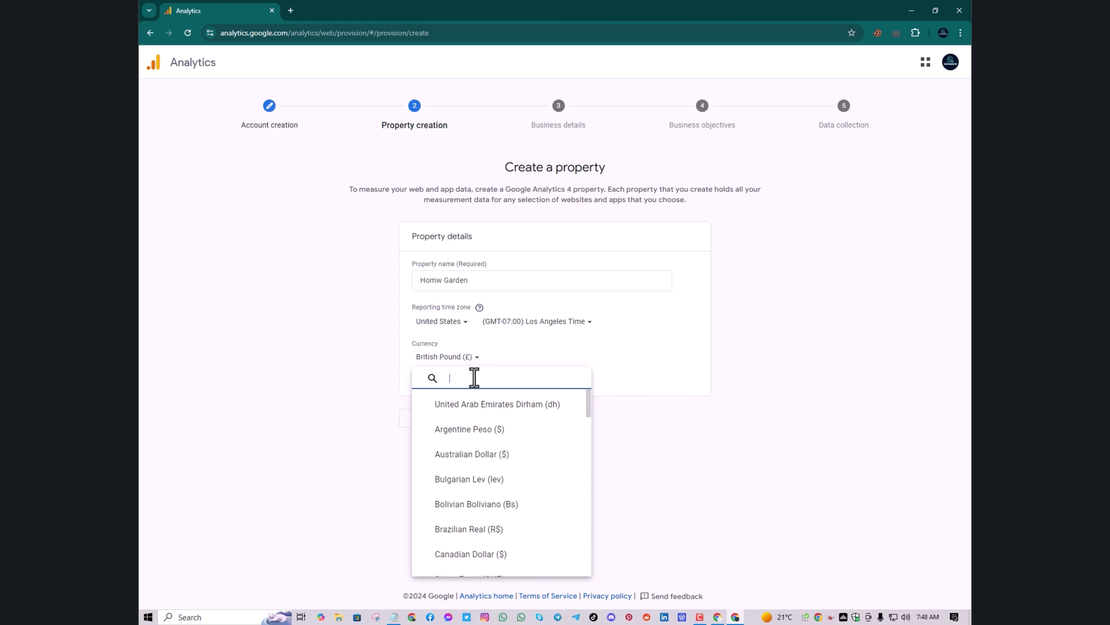
pyautogui.write('paks')
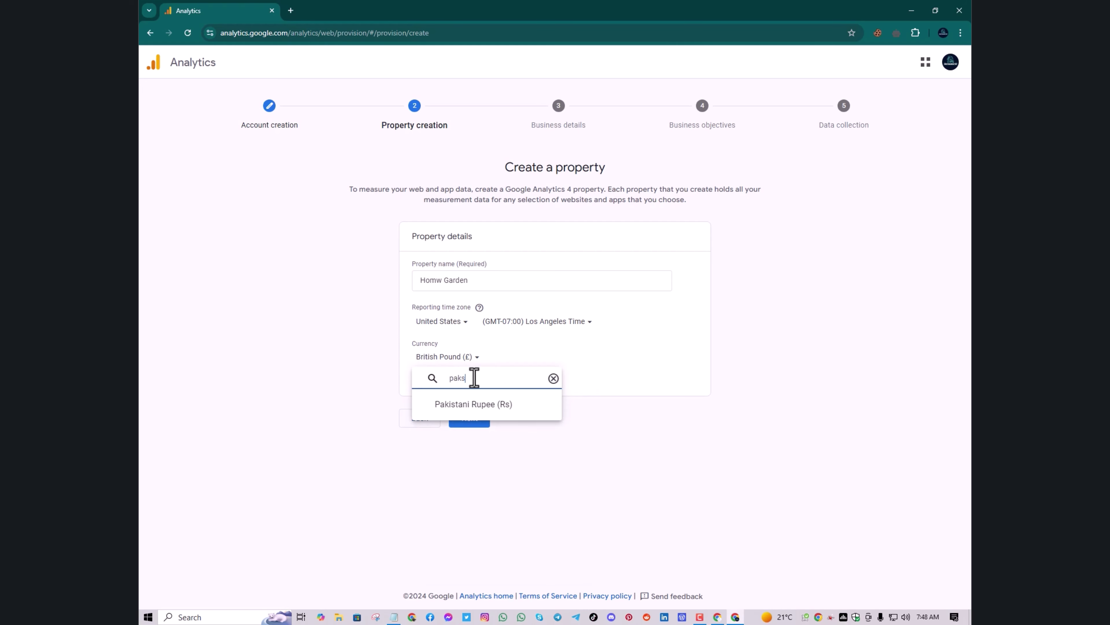
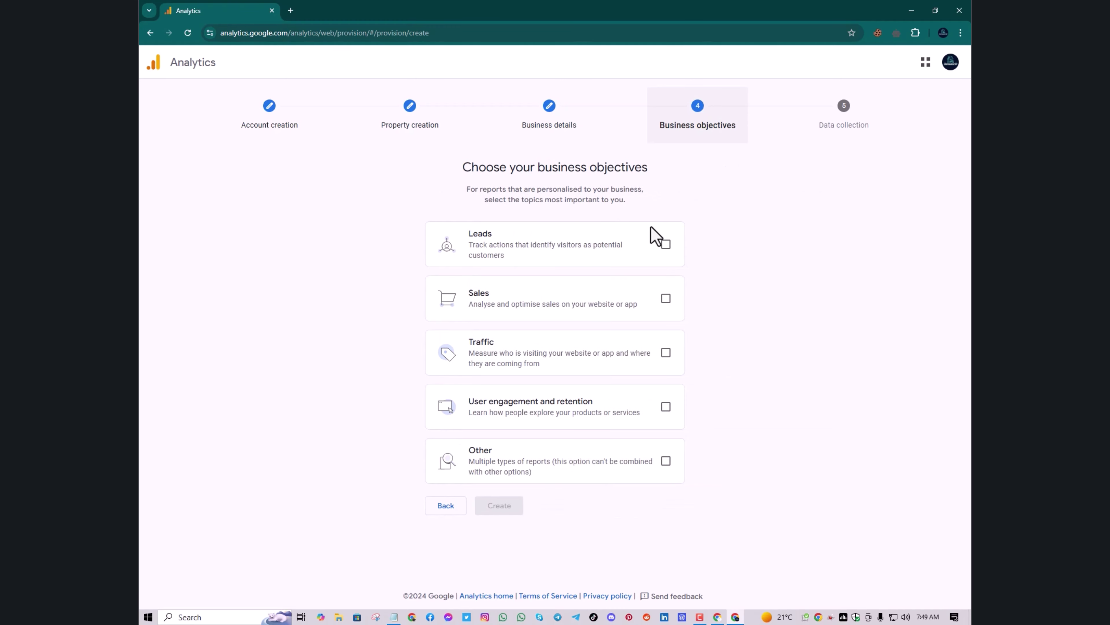
# Select Leads, Sales, Traffic and User engagement and retention as the business objectives
pyautogui.click(665, 352)
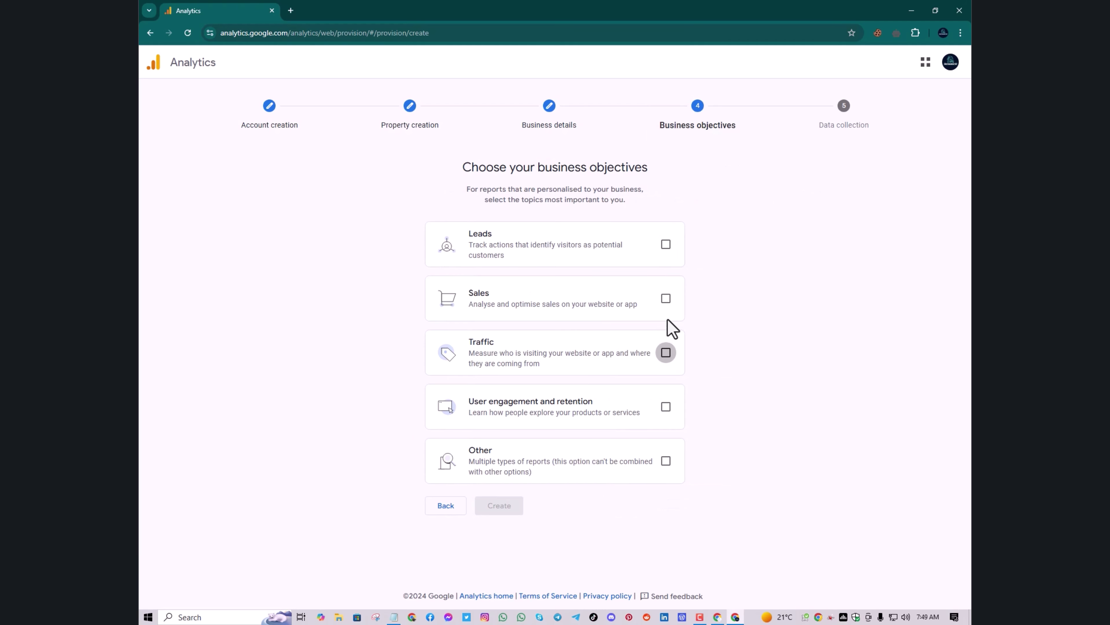
pyautogui.click(665, 244)
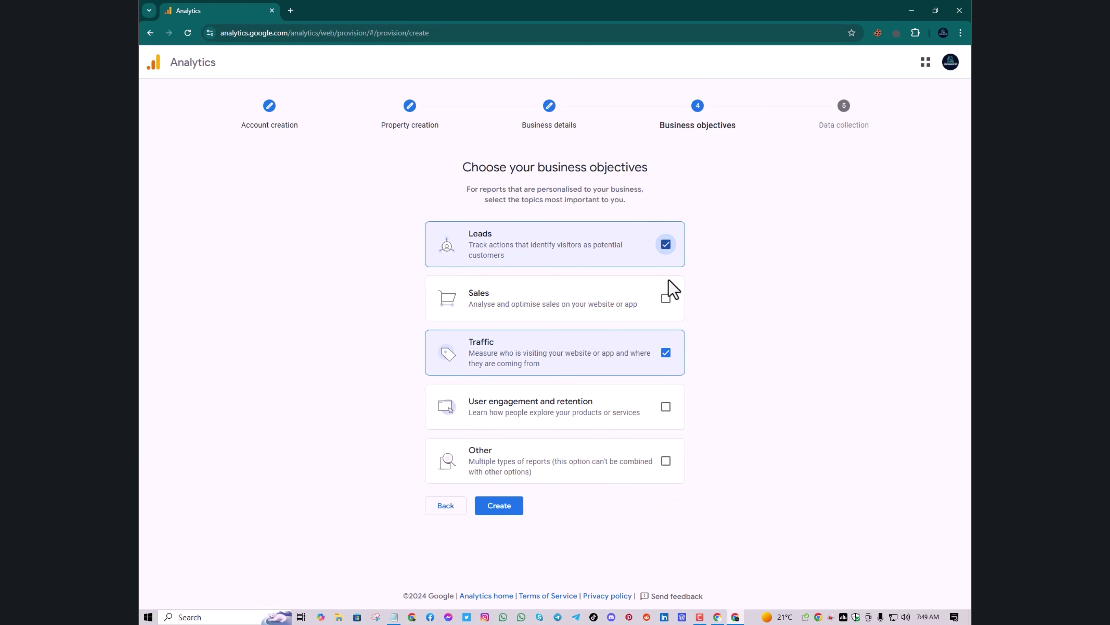
pyautogui.click(665, 298)
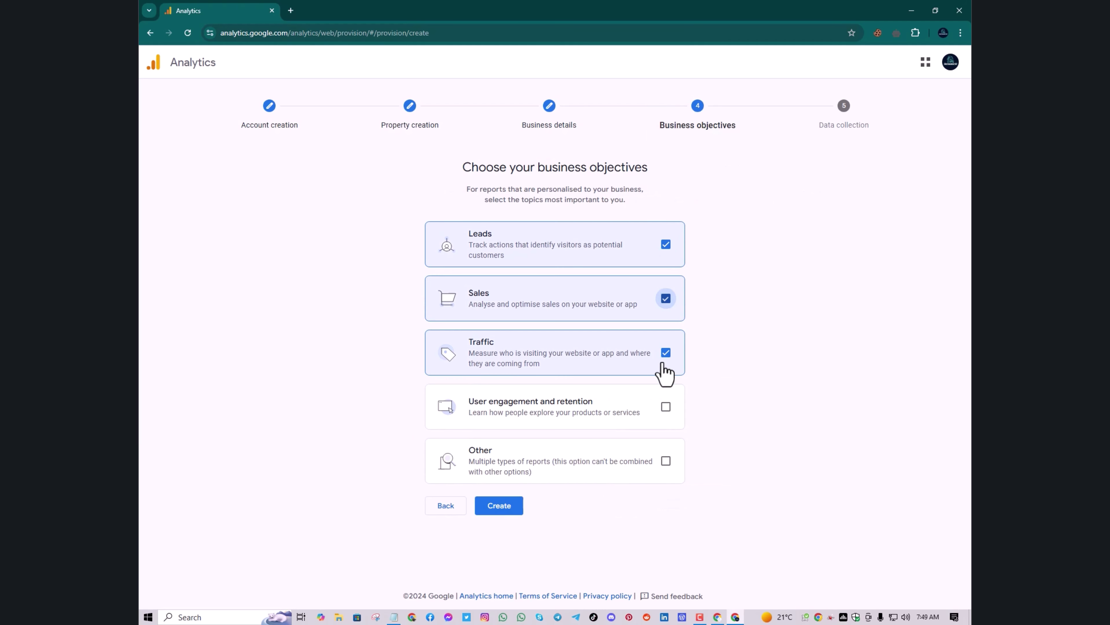
pyautogui.click(666, 406)
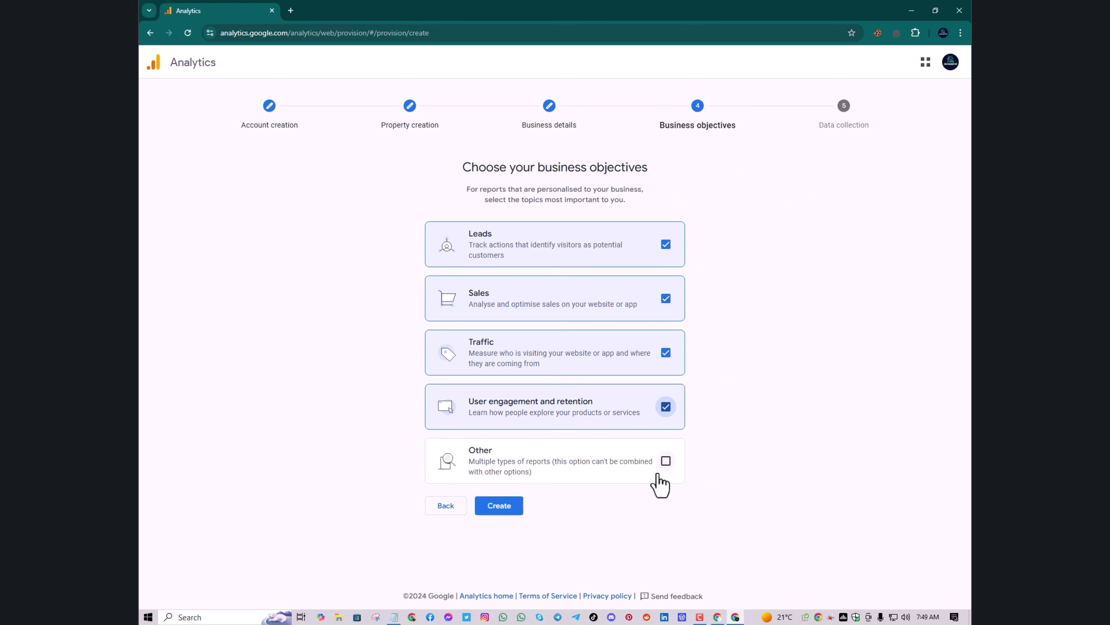
pyautogui.click(666, 461)
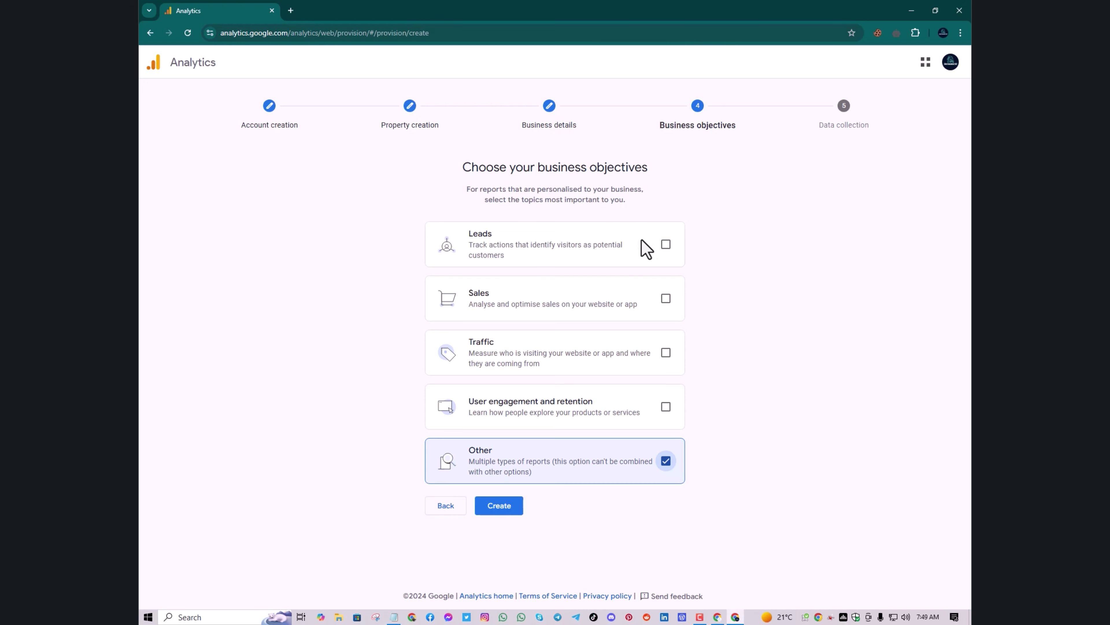
pyautogui.click(666, 244)
pyautogui.click(665, 300)
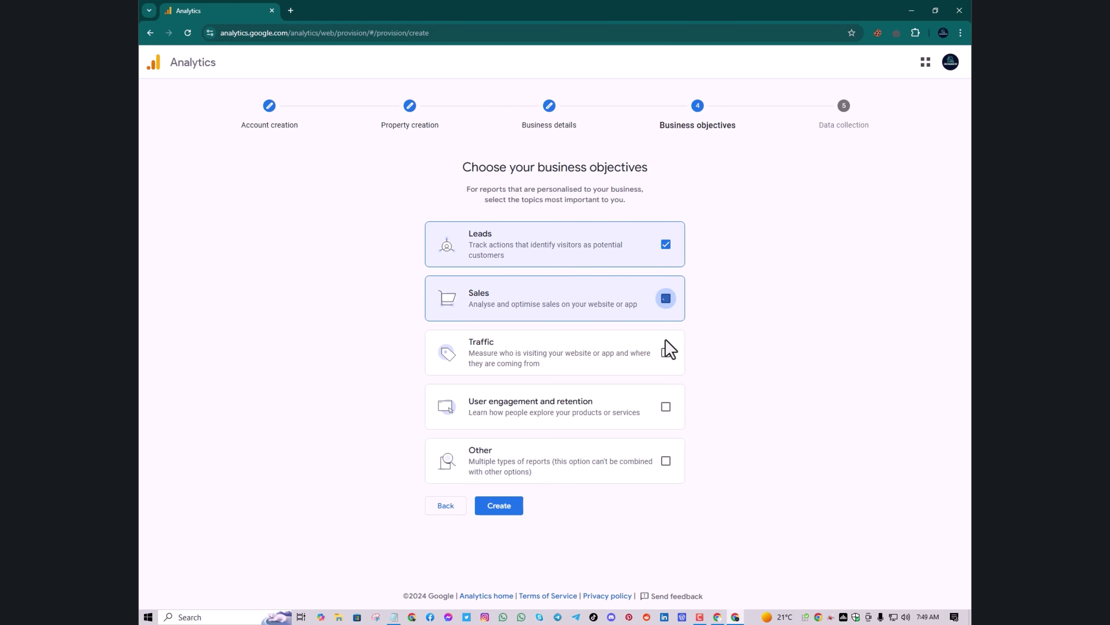
pyautogui.click(666, 354)
pyautogui.click(666, 407)
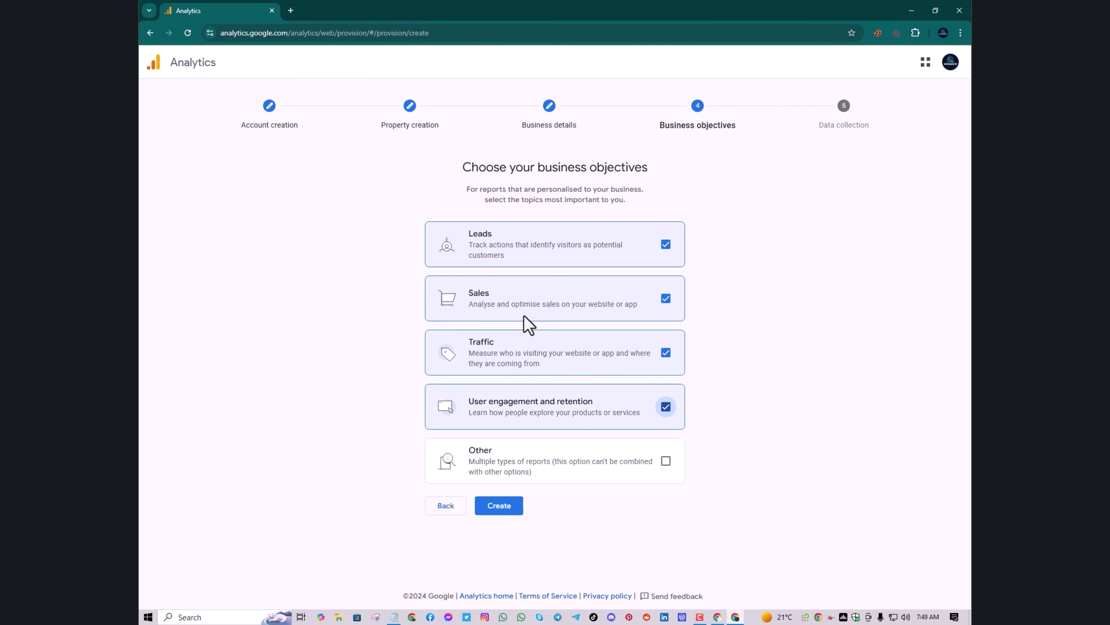
# Create the account and accept the GDPR Data Processing Terms
pyautogui.click(523, 506)
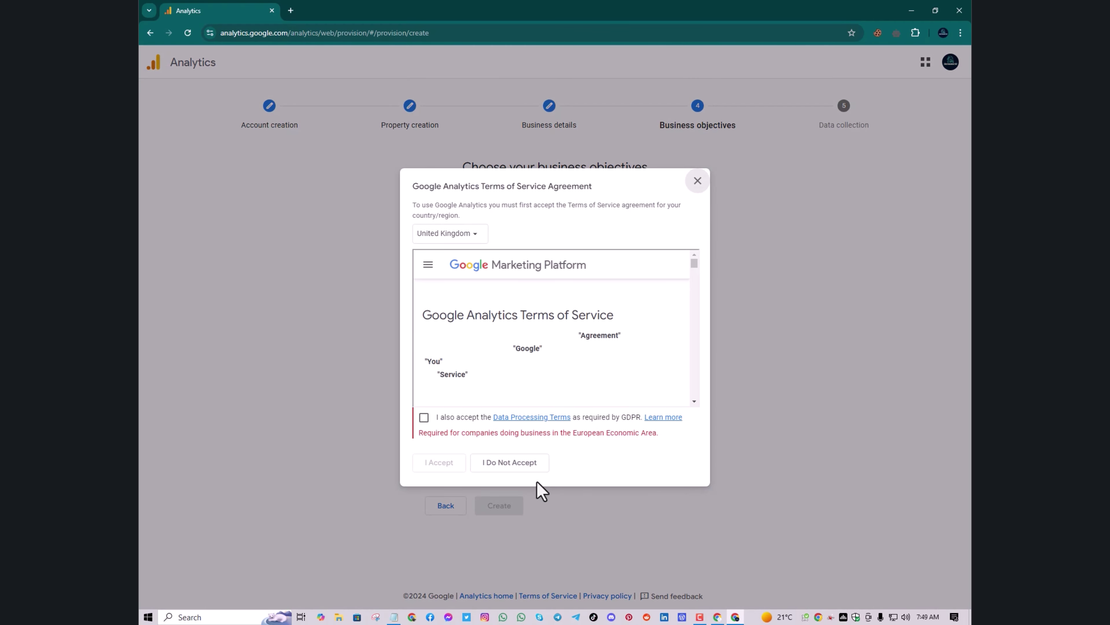
pyautogui.scroll(-10, 684, 301)
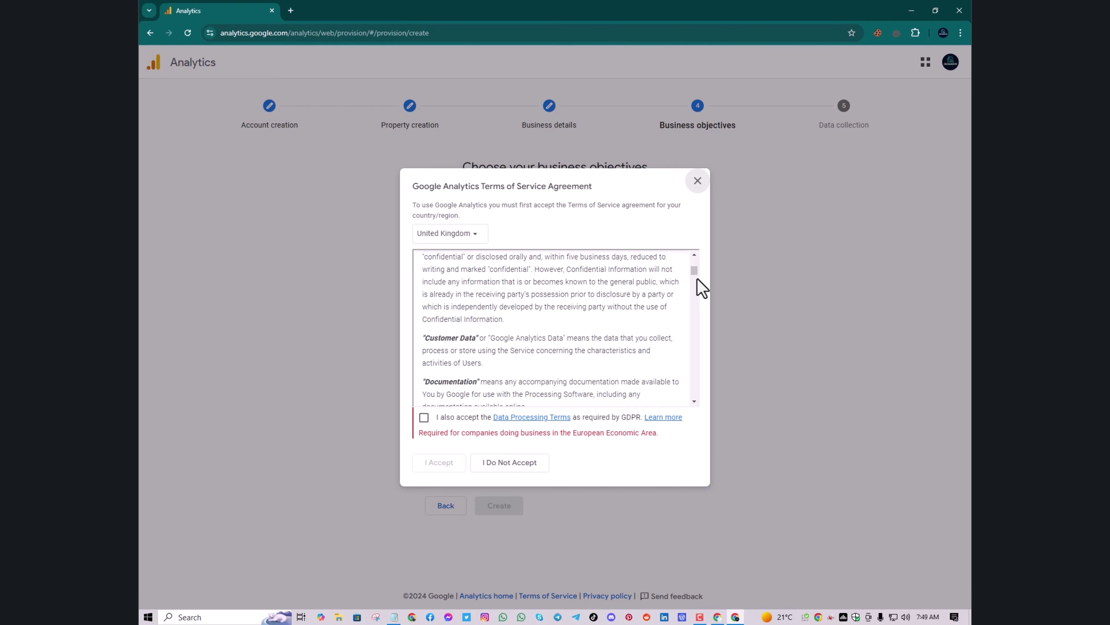
pyautogui.moveTo(694, 270); pyautogui.dragTo(693, 404)
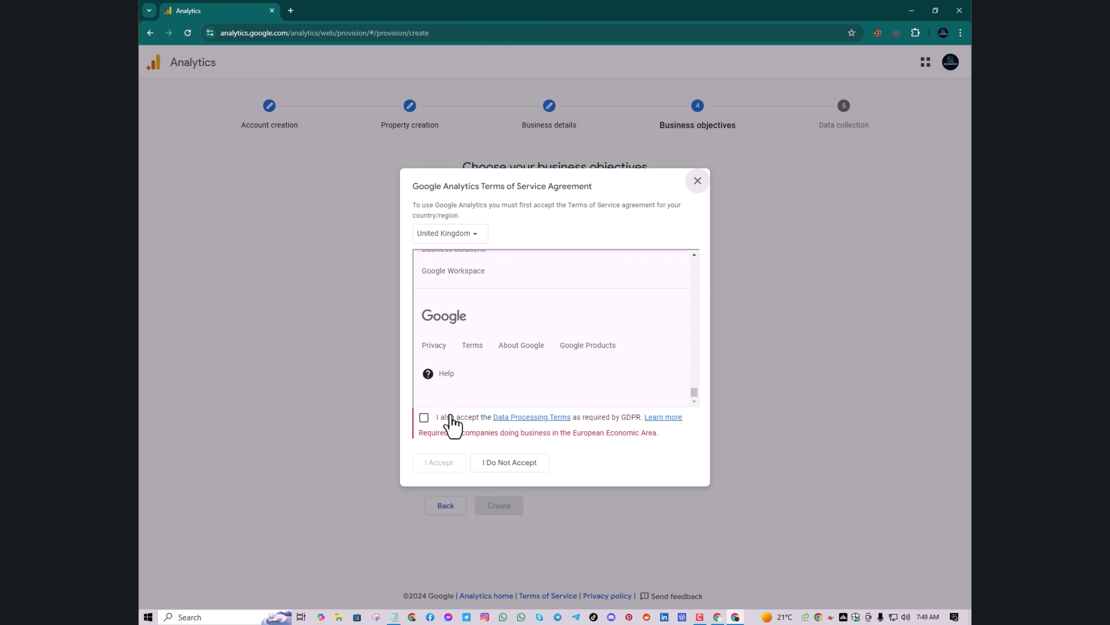
pyautogui.click(424, 418)
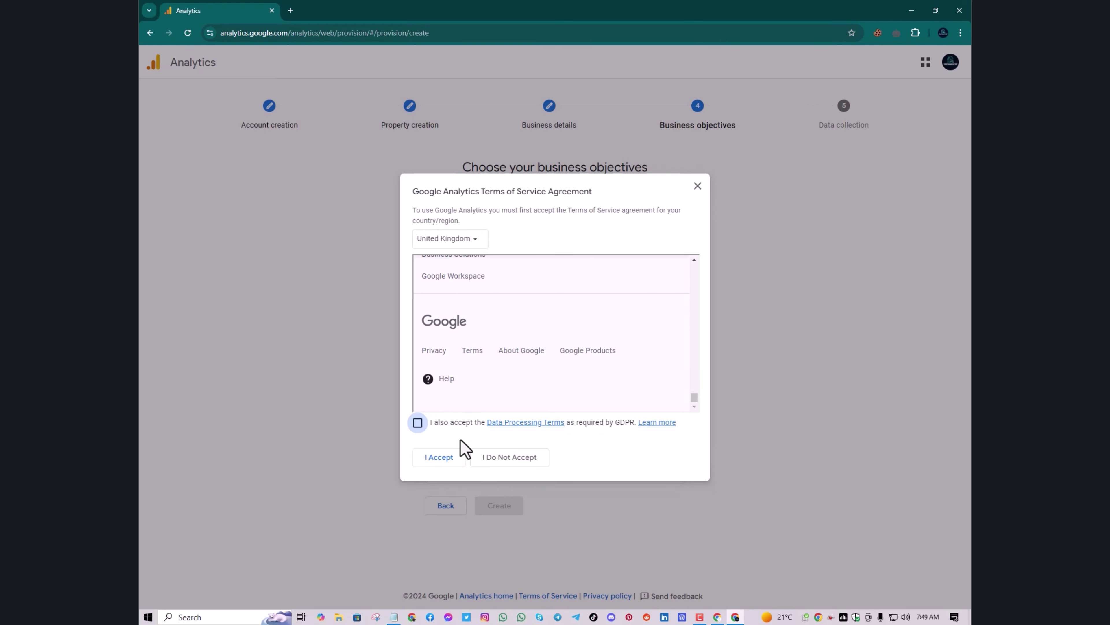
pyautogui.click(439, 457)
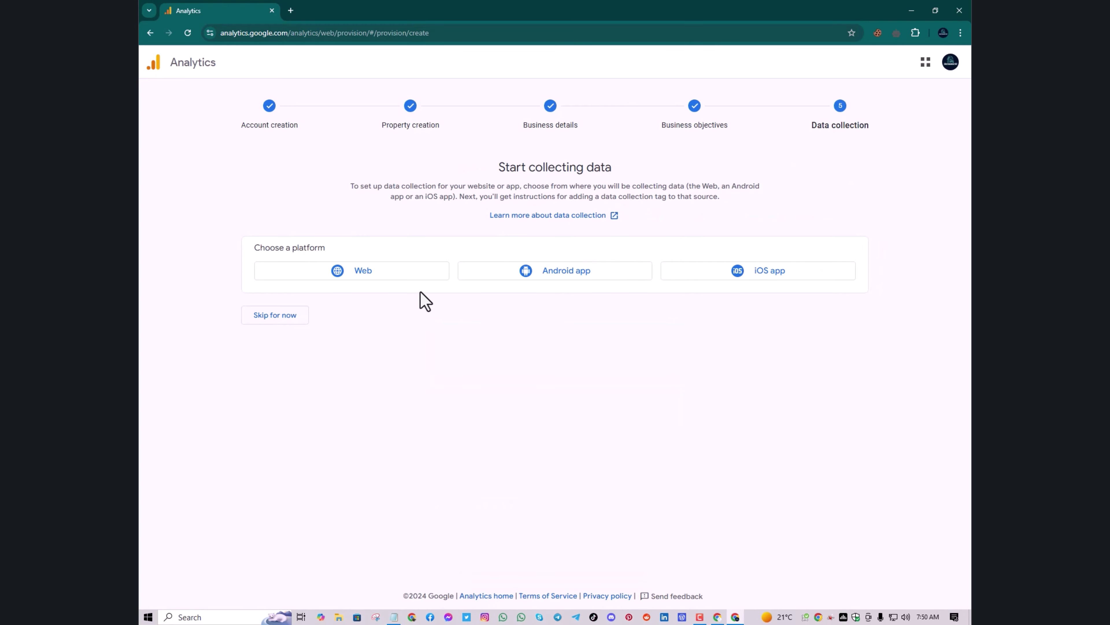
# Start a Web data stream, then abandon the setup and minimize the window
pyautogui.click(371, 273)
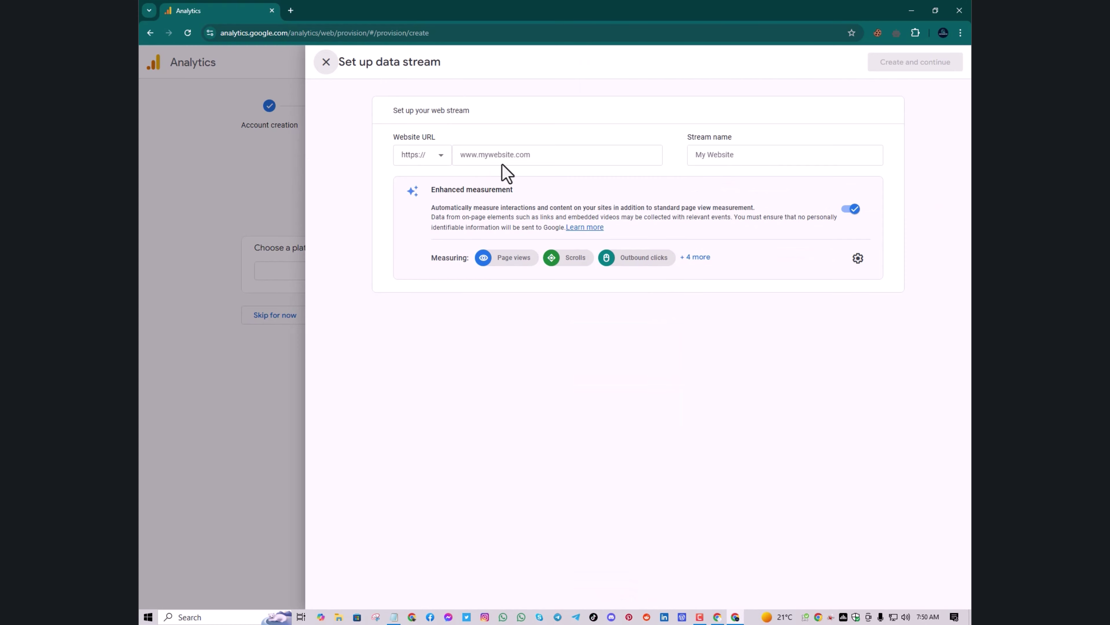
pyautogui.click(508, 159)
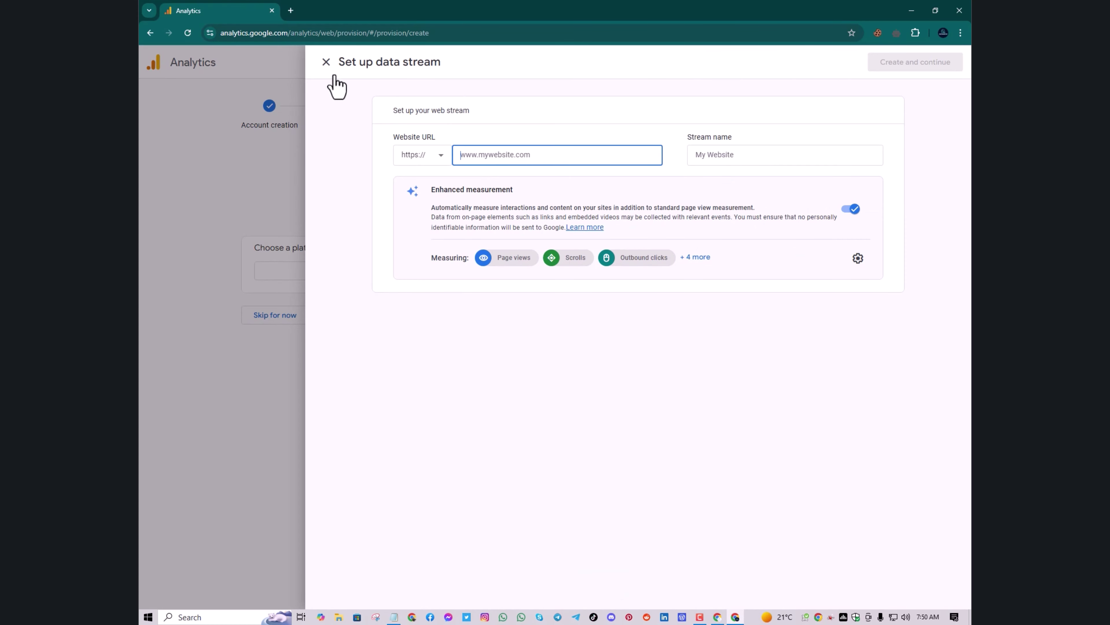
pyautogui.click(326, 62)
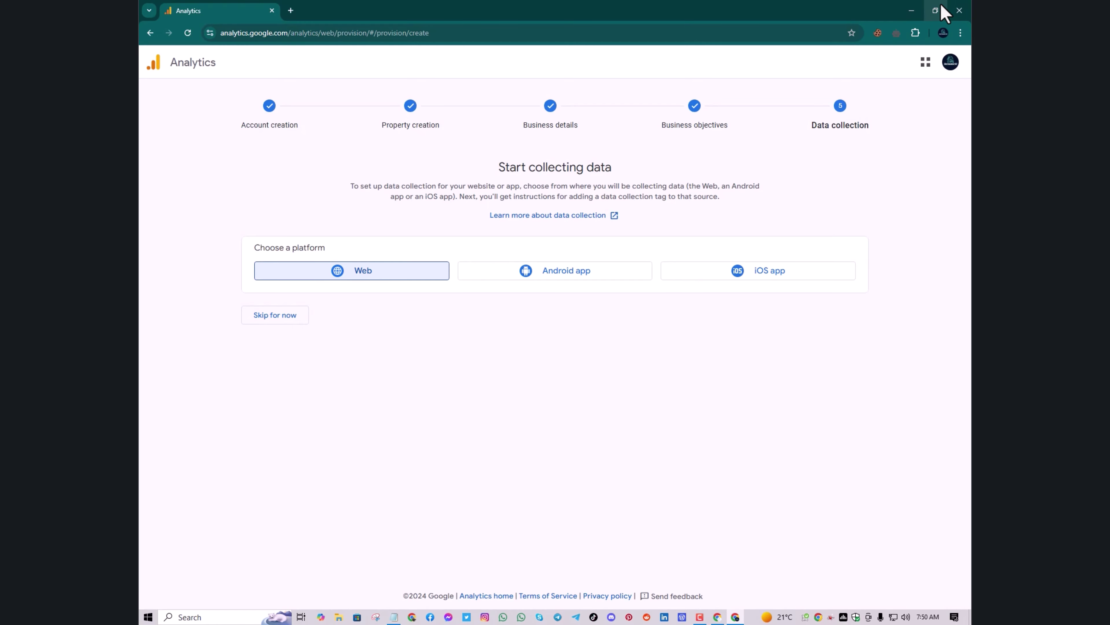
pyautogui.click(914, 11)
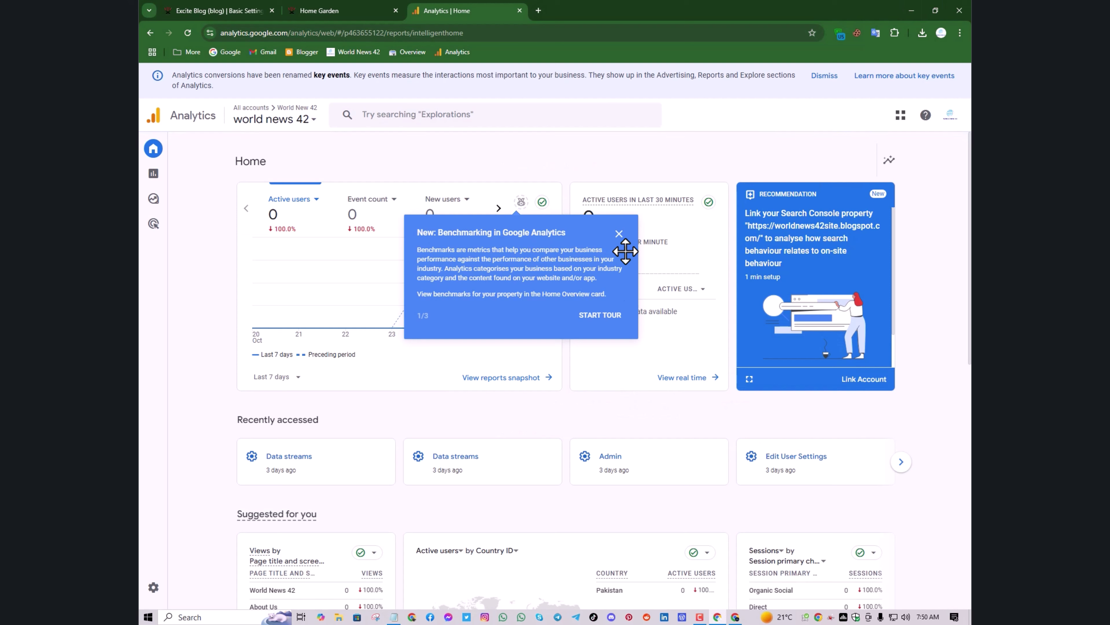
# Dismiss the Benchmarking popup, browse the account list, and go to the Admin settings
pyautogui.click(619, 234)
pyautogui.moveTo(202, 168)
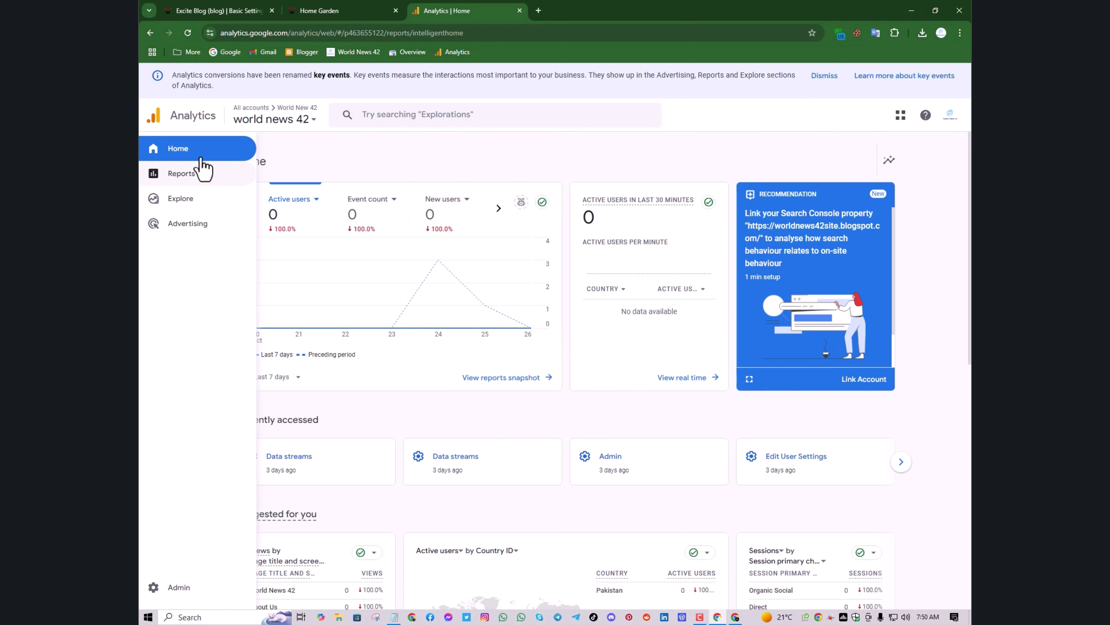
pyautogui.click(289, 120)
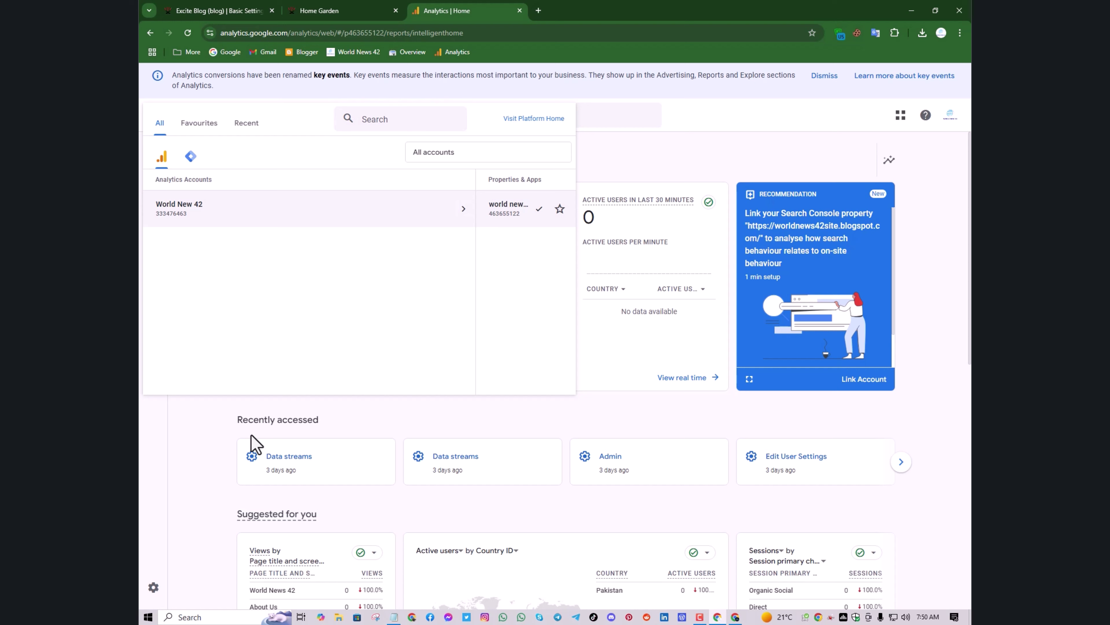
pyautogui.click(205, 446)
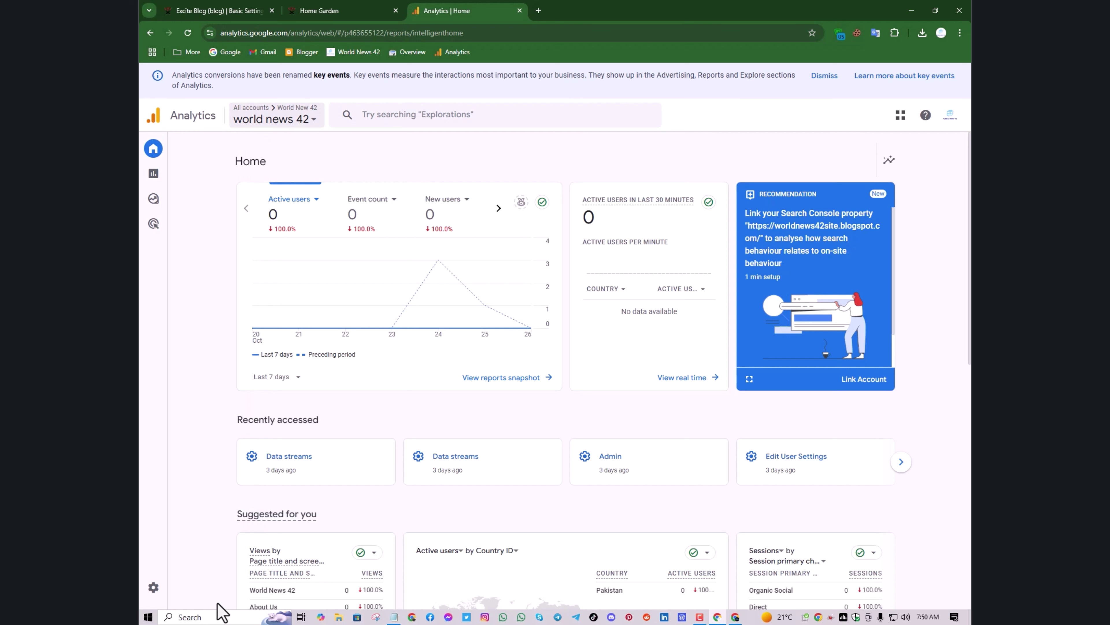
pyautogui.click(155, 588)
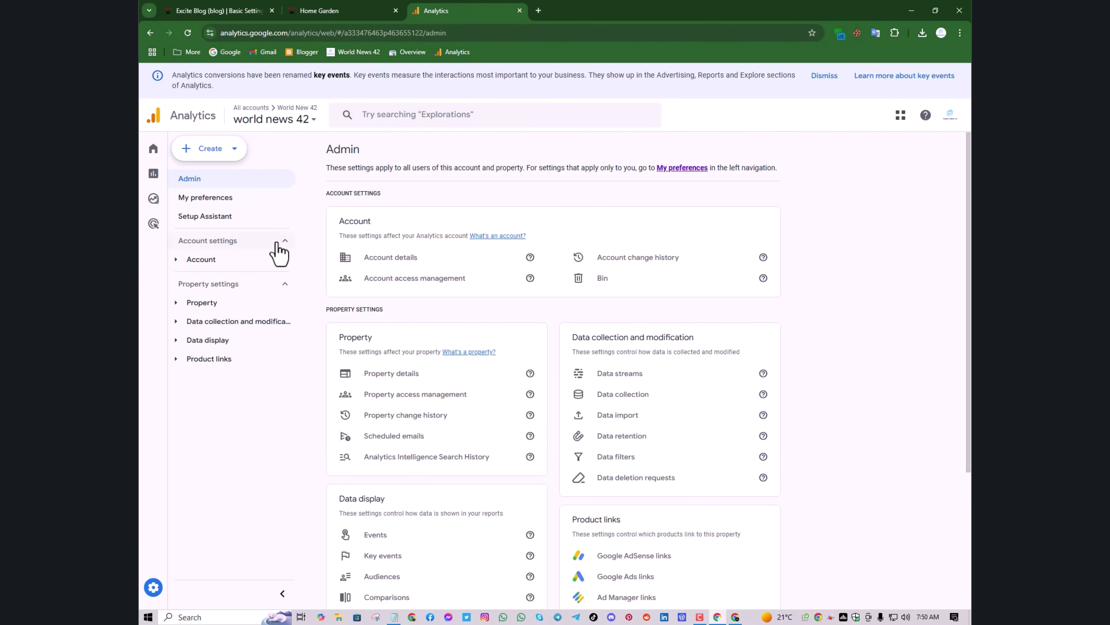
# Start a new property and set its reporting country to United States
pyautogui.click(228, 153)
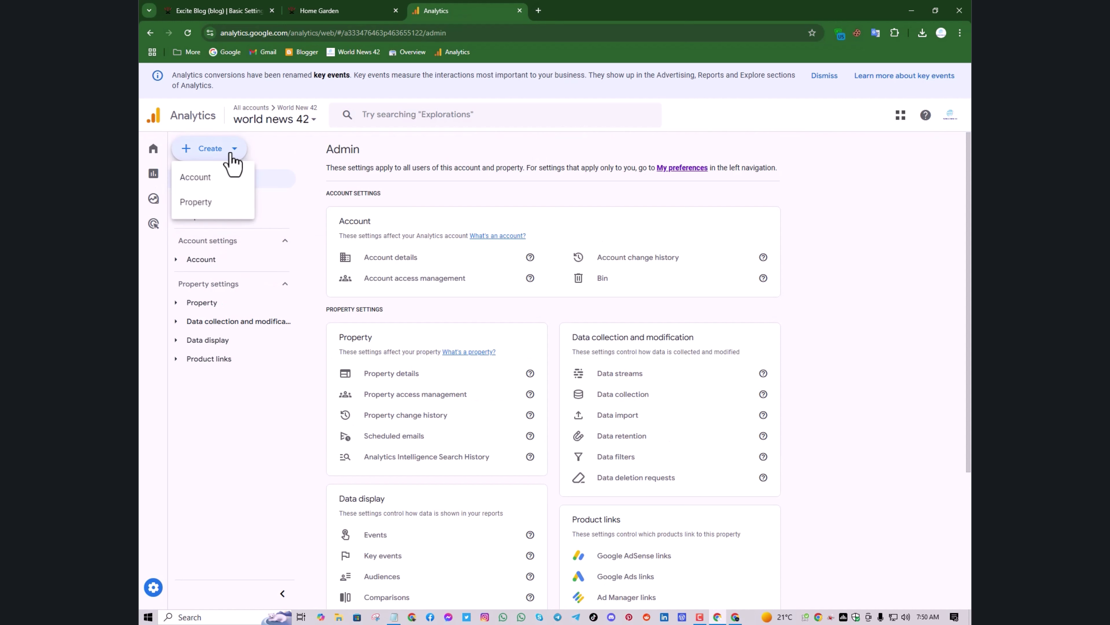
pyautogui.click(214, 213)
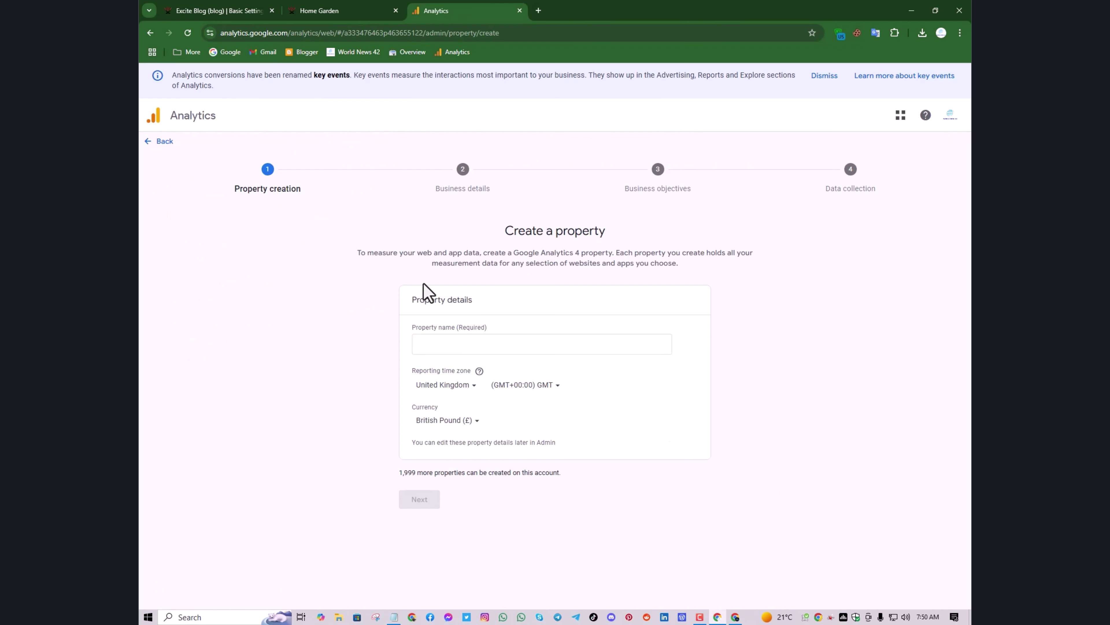
pyautogui.click(464, 349)
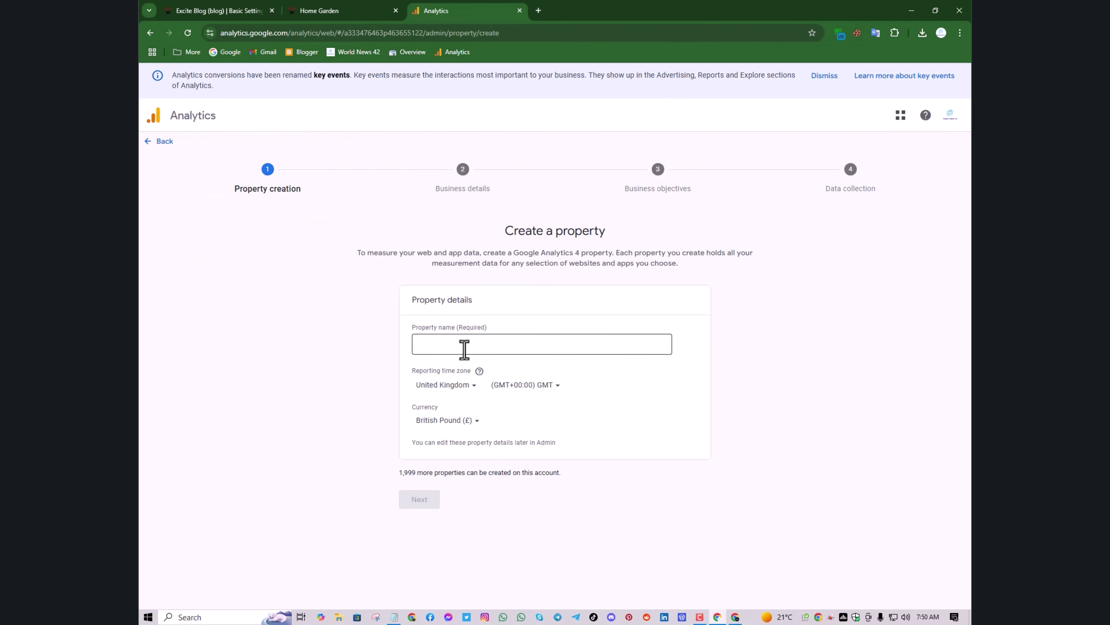
pyautogui.click(470, 352)
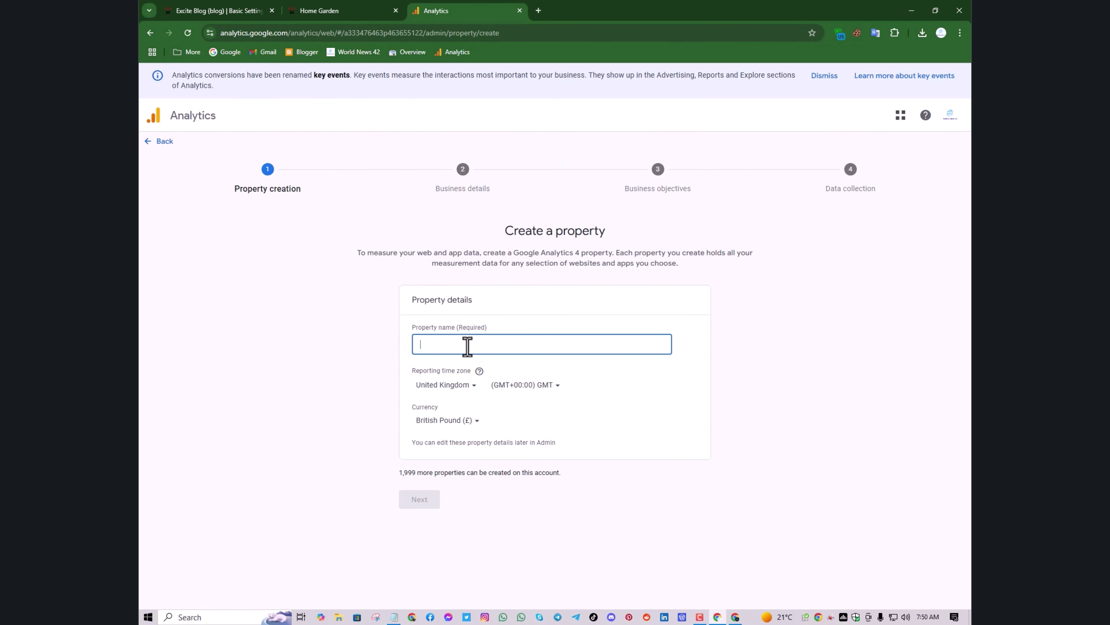
pyautogui.click(468, 392)
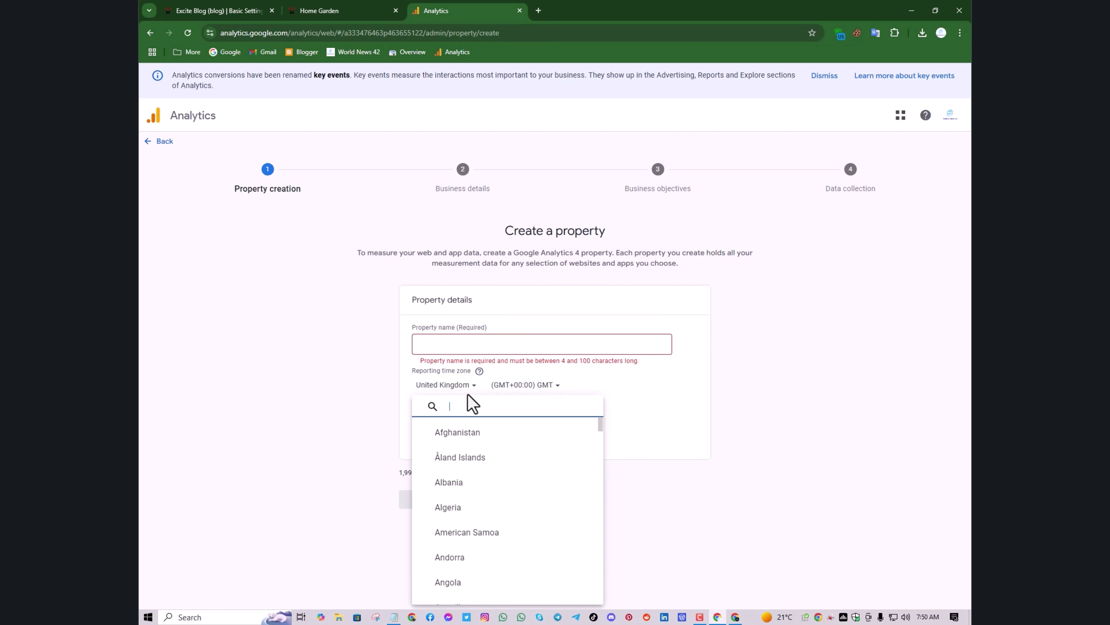
pyautogui.write('ub')
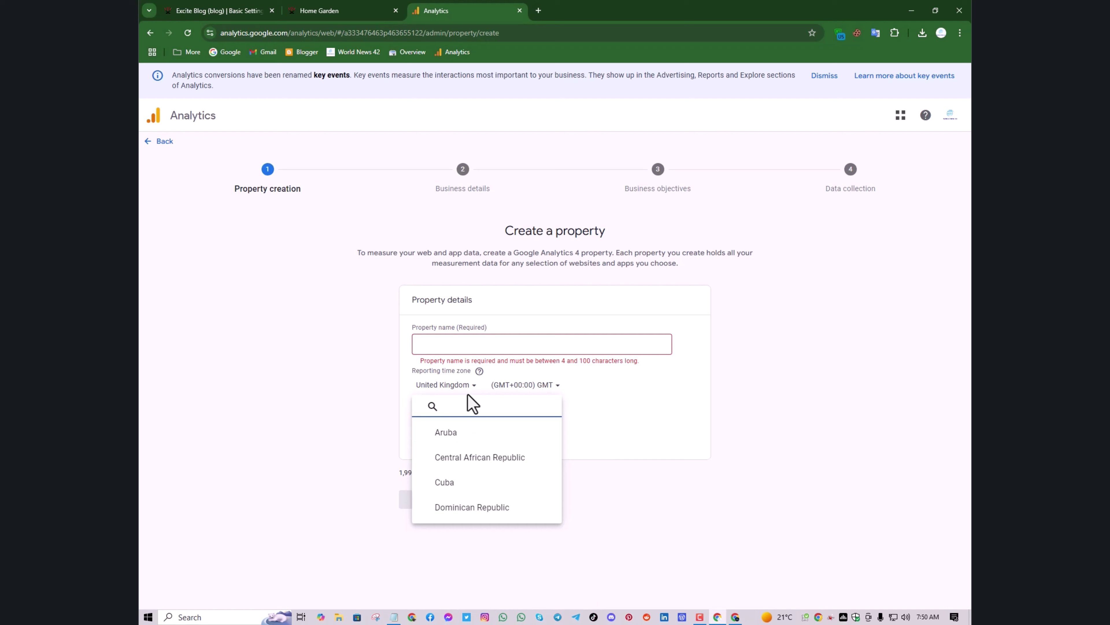
pyautogui.write('uni')
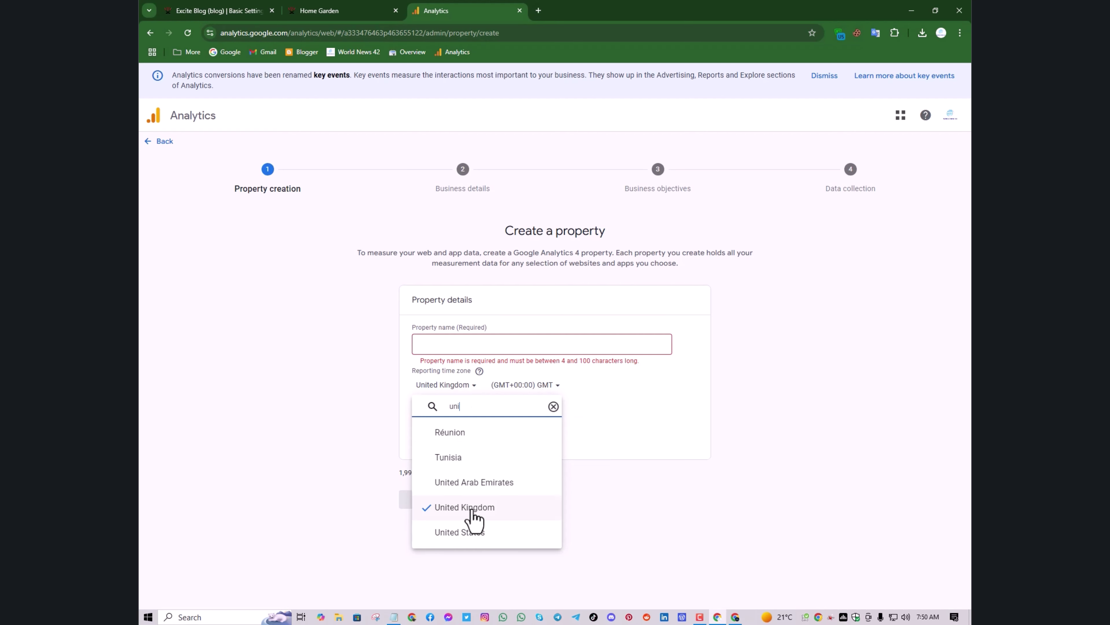
pyautogui.click(473, 531)
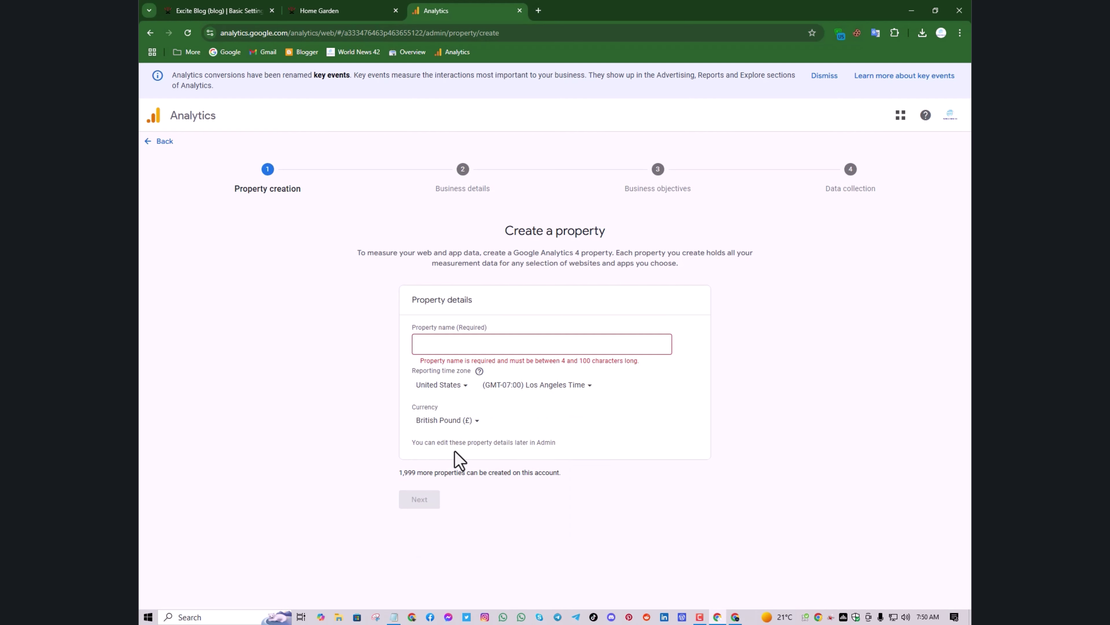
# Choose US Dollar currency, name the property 'Home Garden', and continue to business details
pyautogui.click(446, 422)
pyautogui.write('u')
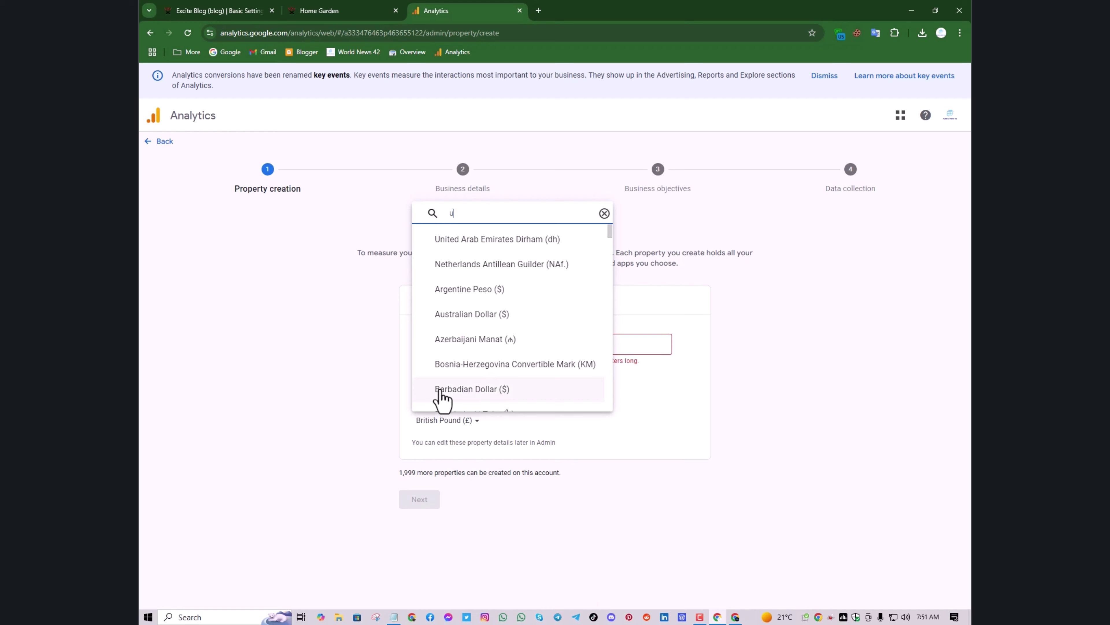
pyautogui.write('s')
pyautogui.click(463, 396)
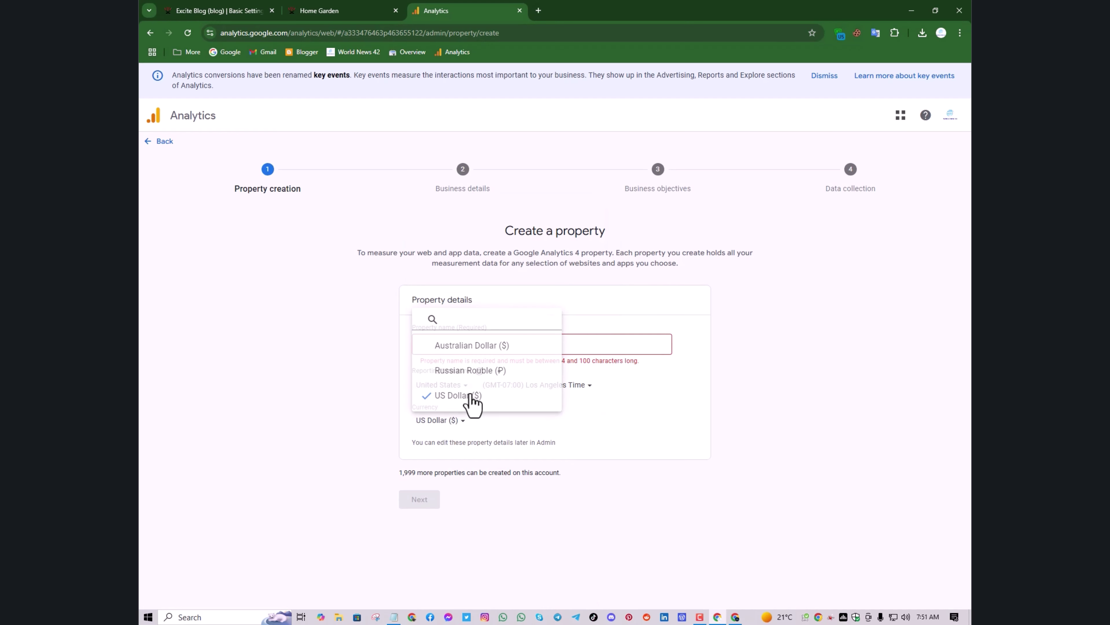
pyautogui.click(463, 338)
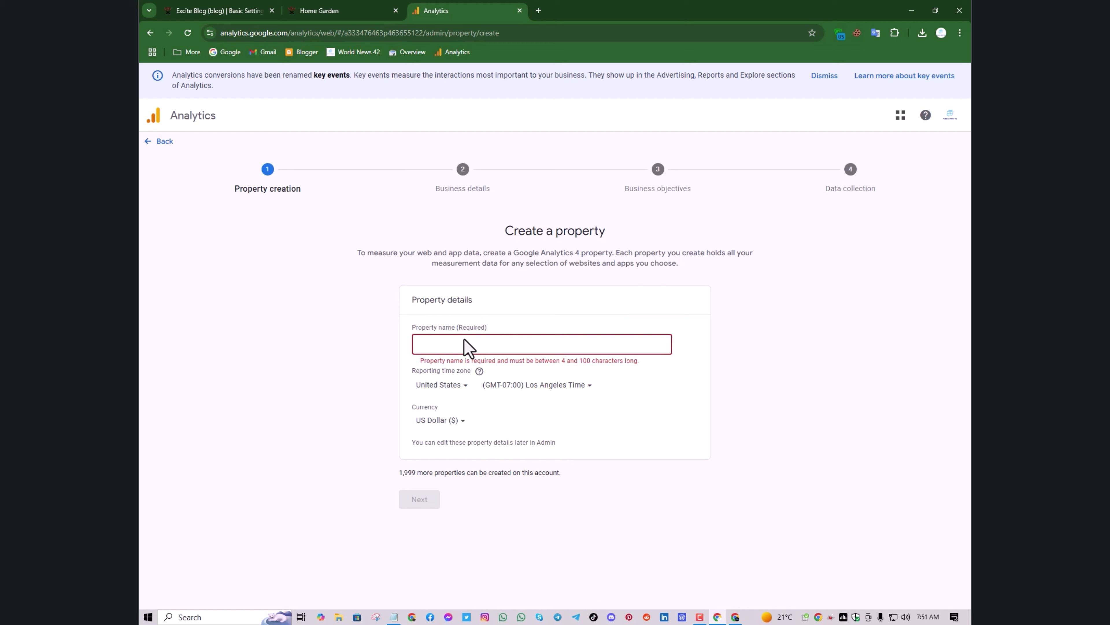
pyautogui.write('Home Garden')
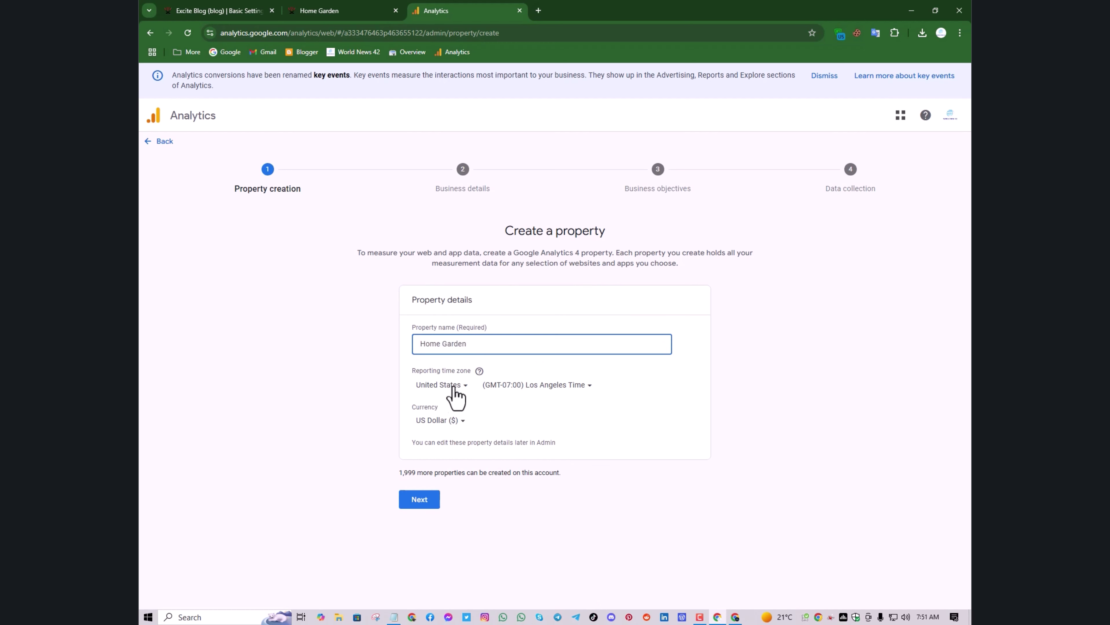
pyautogui.click(437, 499)
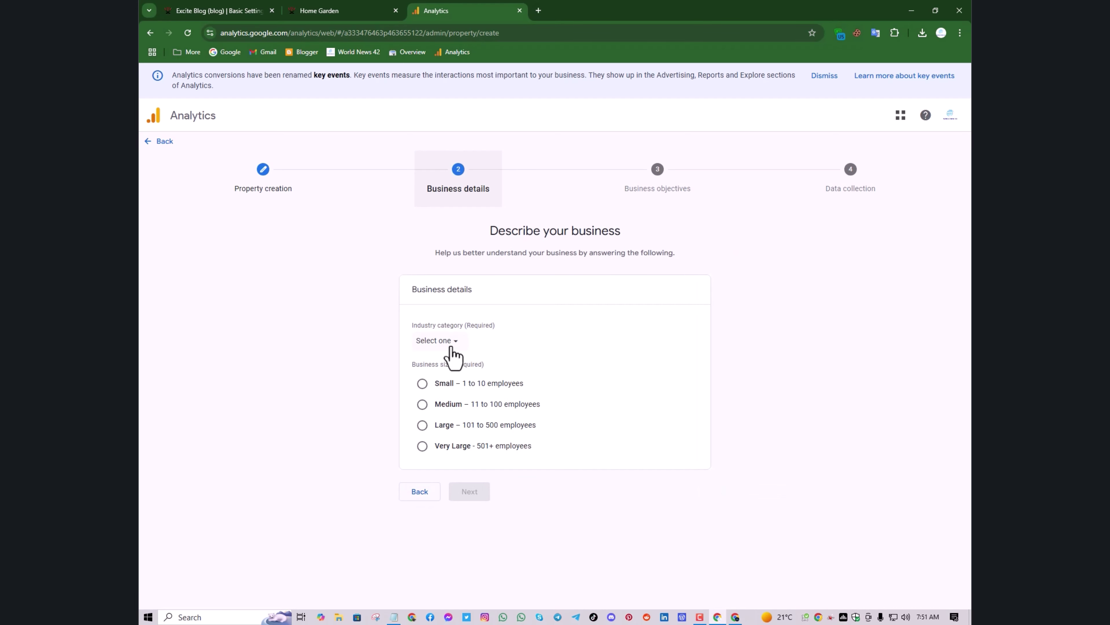
# Set the industry category to Home & Garden and the business size to Small
pyautogui.click(452, 348)
pyautogui.scroll(-4, 478, 488)
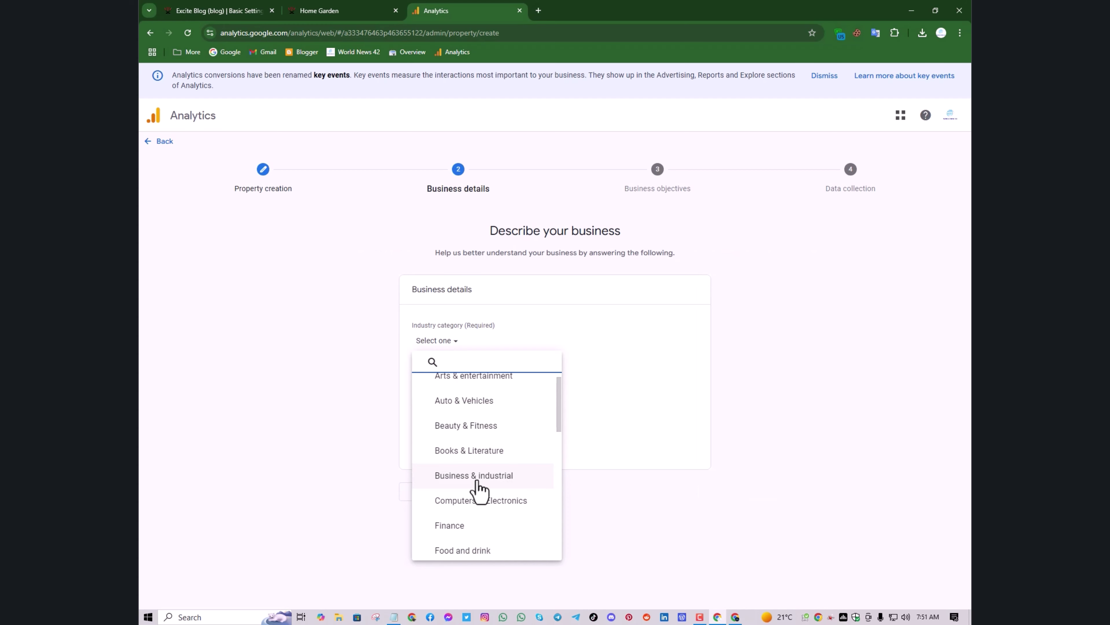
pyautogui.click(478, 489)
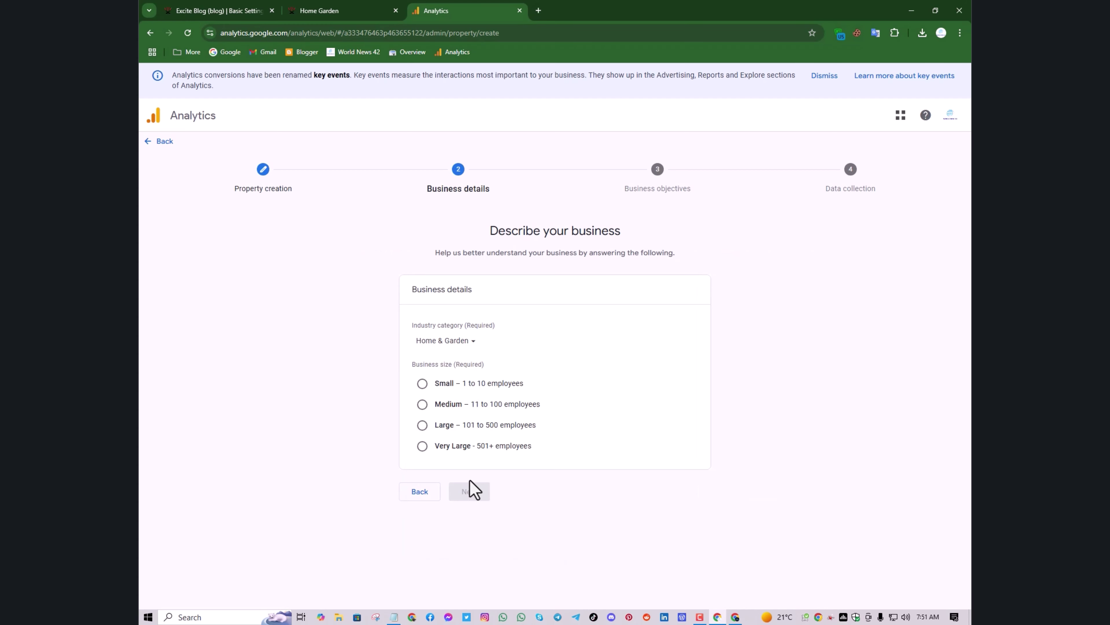
pyautogui.click(421, 384)
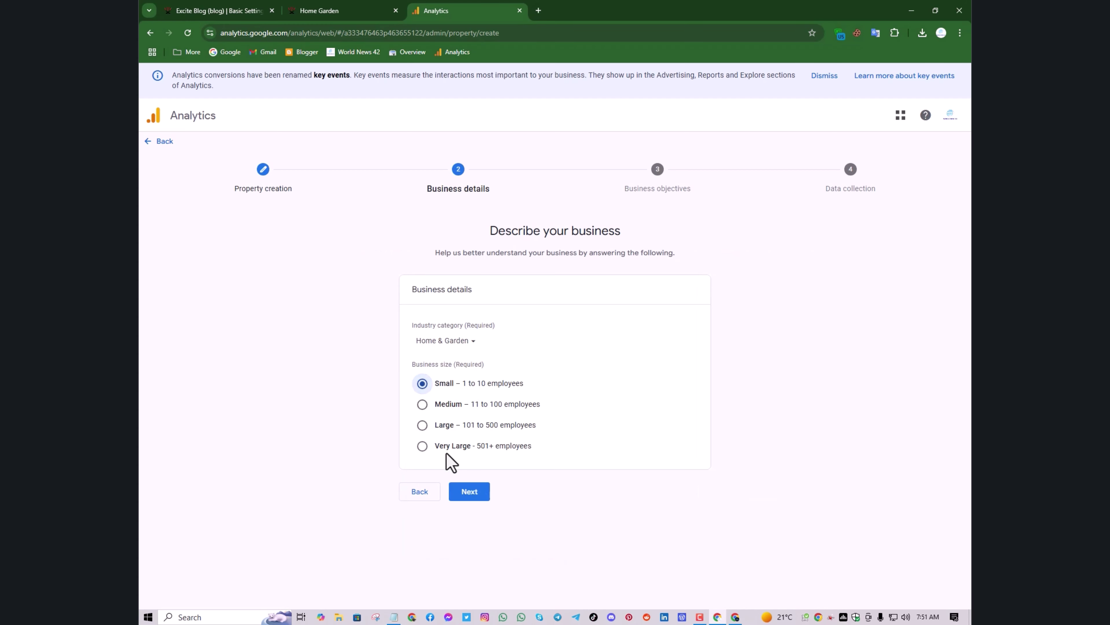
pyautogui.click(466, 496)
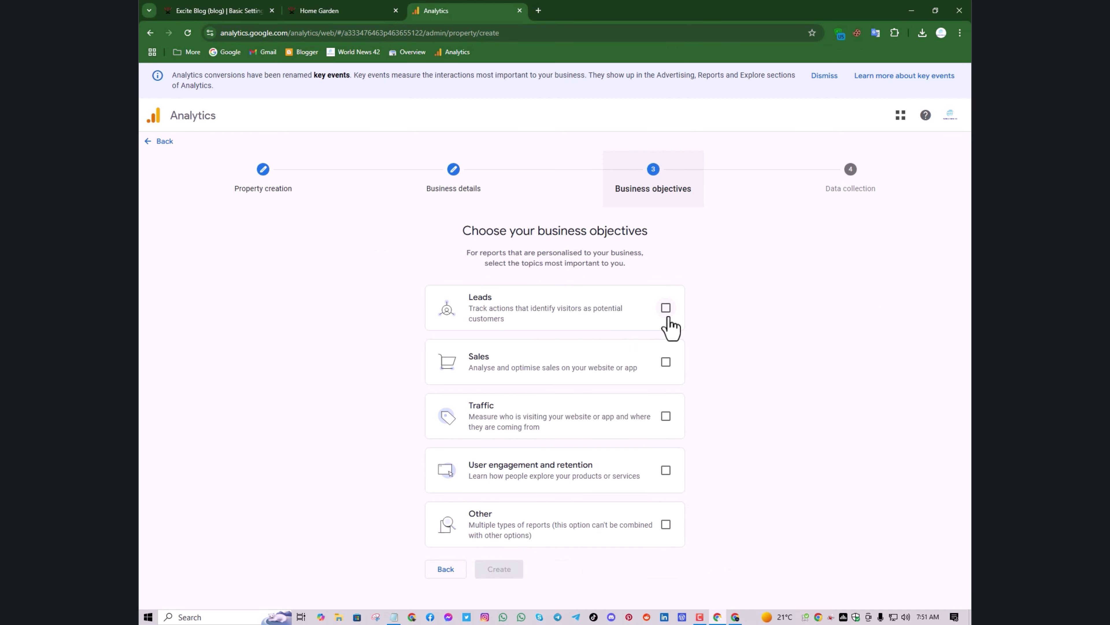
# Choose the Other objective, create the property, and pick Web for data collection
pyautogui.click(666, 525)
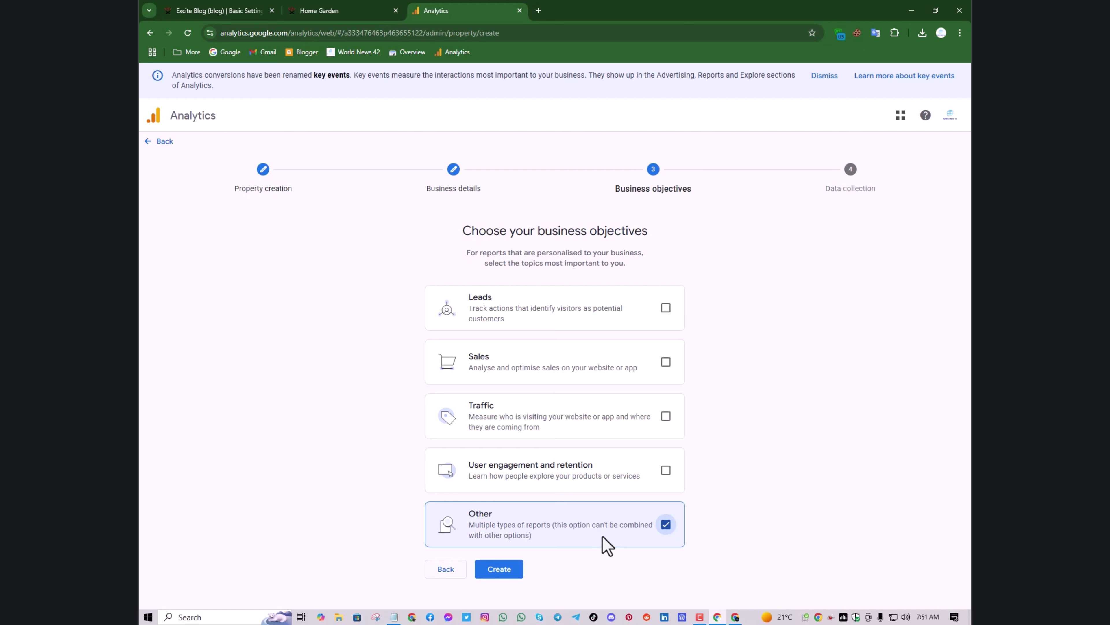
pyautogui.click(491, 569)
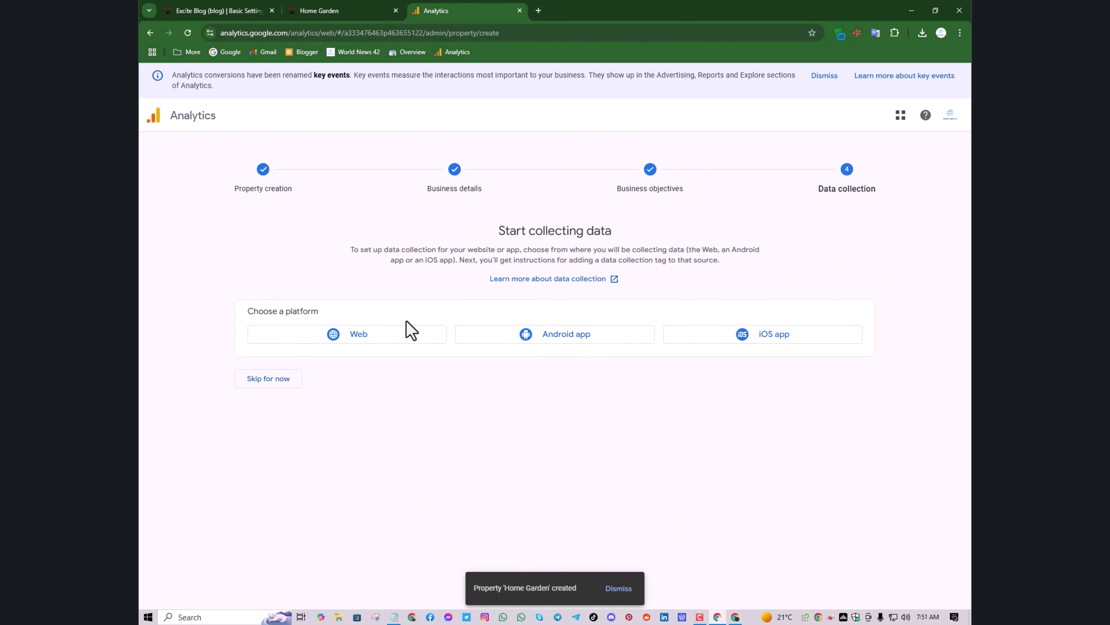
pyautogui.click(378, 341)
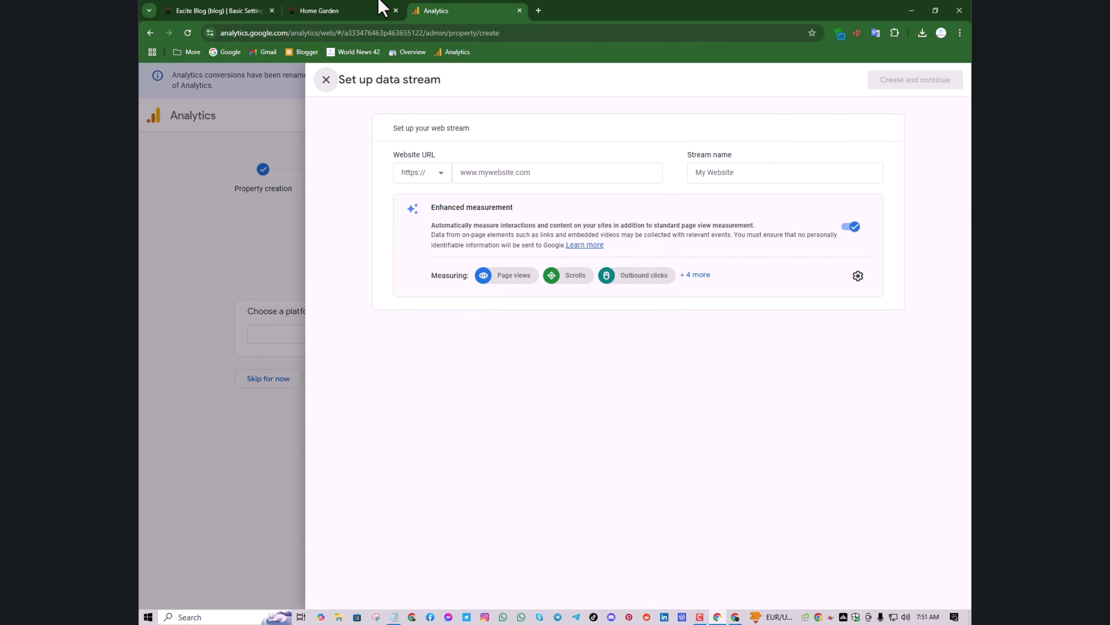
# Copy the blog's web address from the Home Garden blog tab
pyautogui.click(356, 10)
pyautogui.click(283, 33)
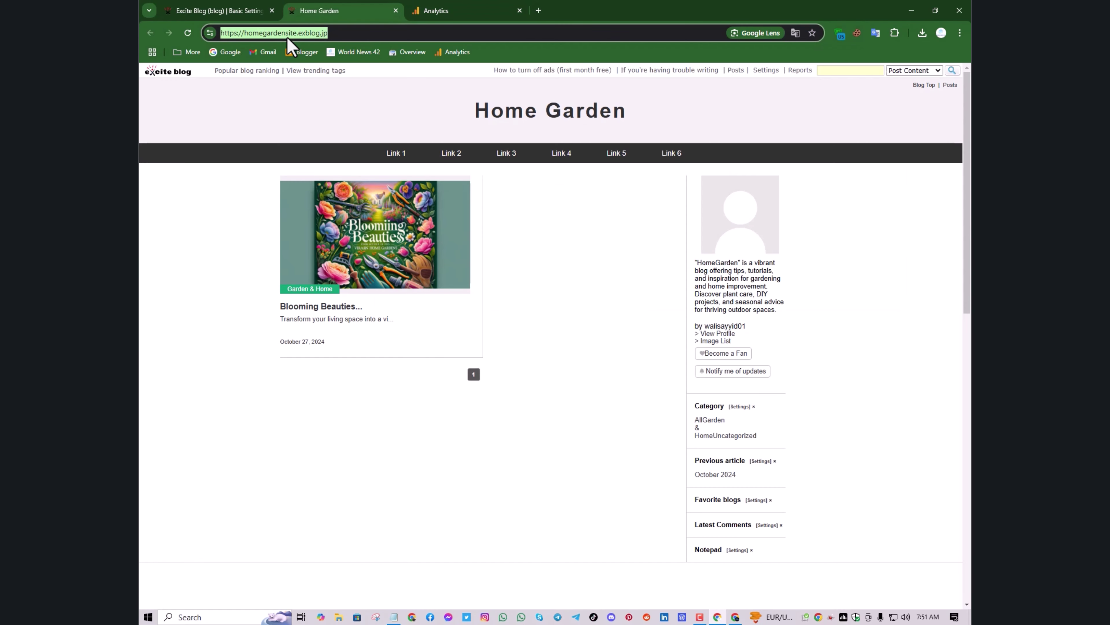
pyautogui.rightClick(288, 38)
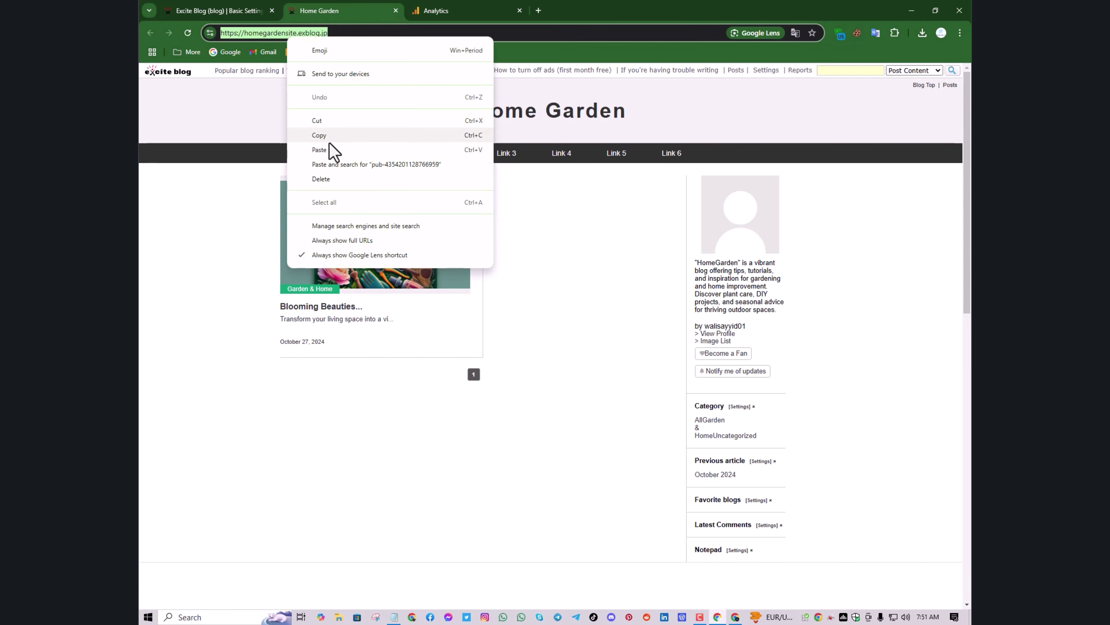
pyautogui.click(343, 131)
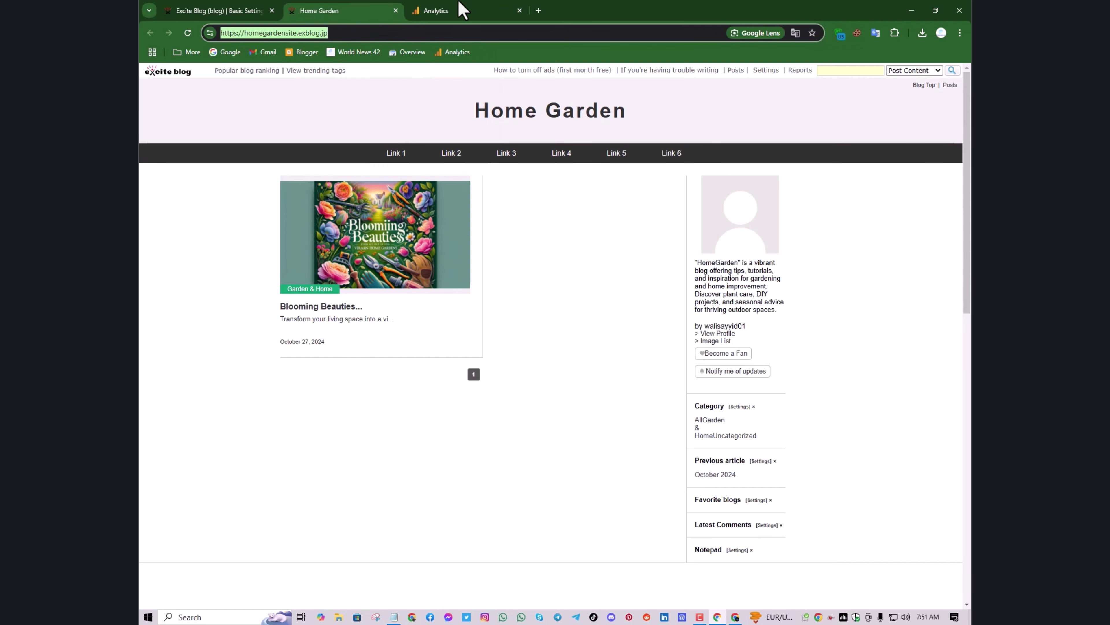
# Enter homegardensite.exblog.jp as the website URL, name the stream 'Home Garden', and create it
pyautogui.click(443, 11)
pyautogui.click(472, 173)
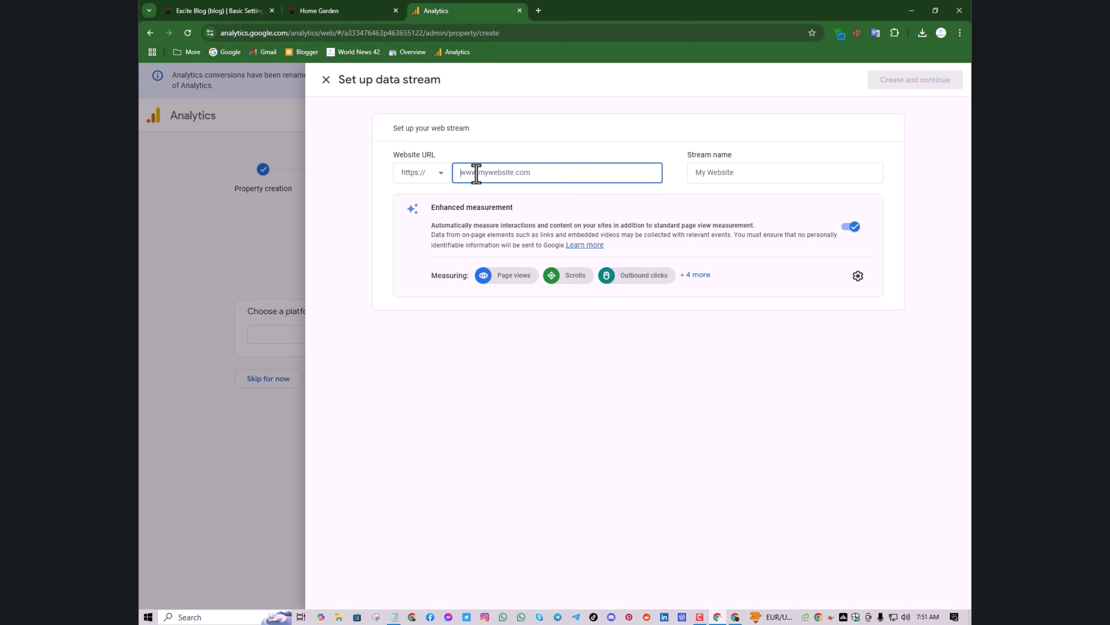
pyautogui.hotkey('ctrl', 'v')
pyautogui.hotkey('shift', 'Home')
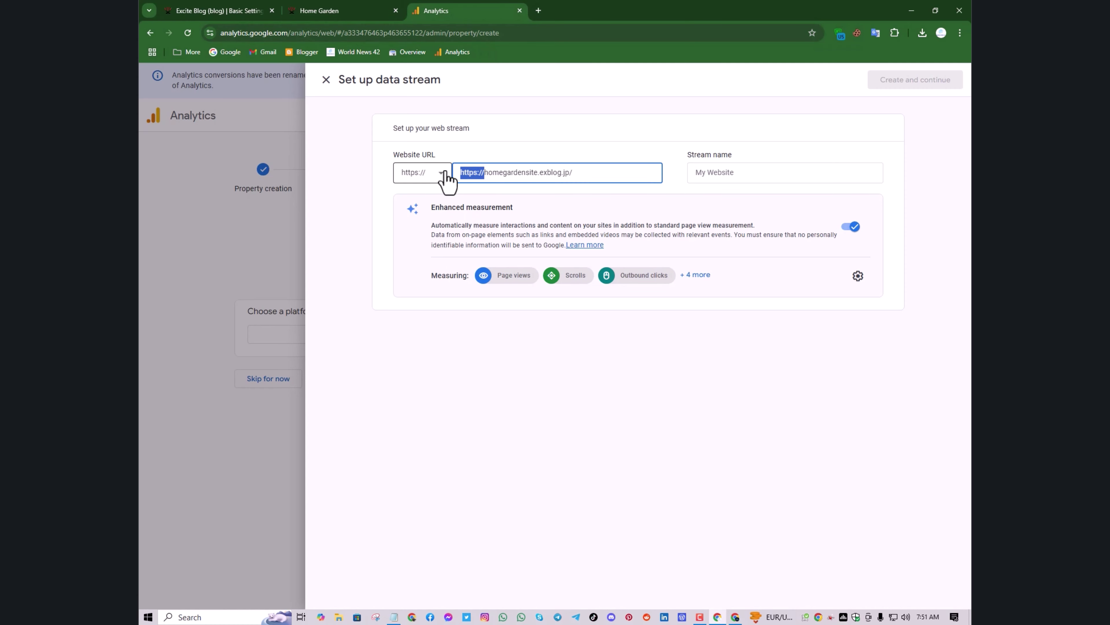
pyautogui.press('BackSpace')
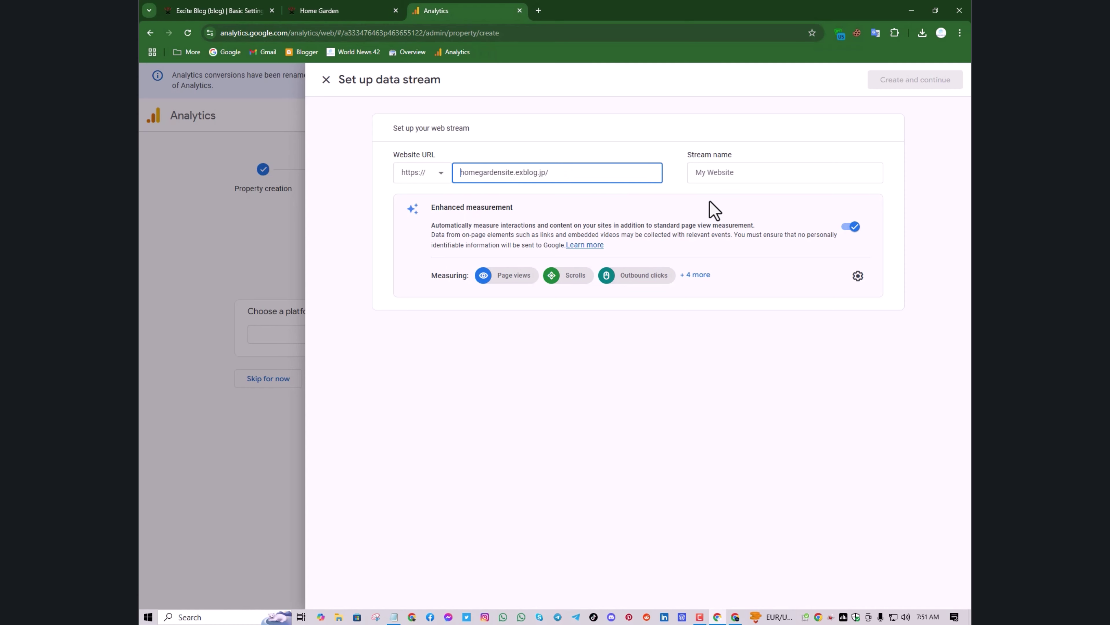
pyautogui.click(715, 175)
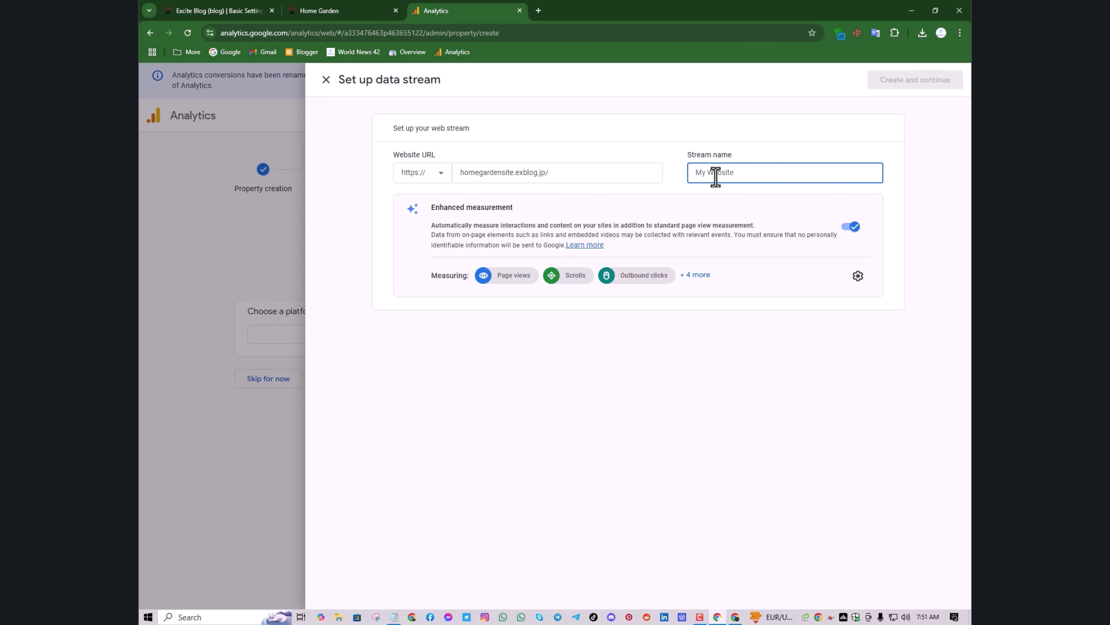
pyautogui.write('Home Garden')
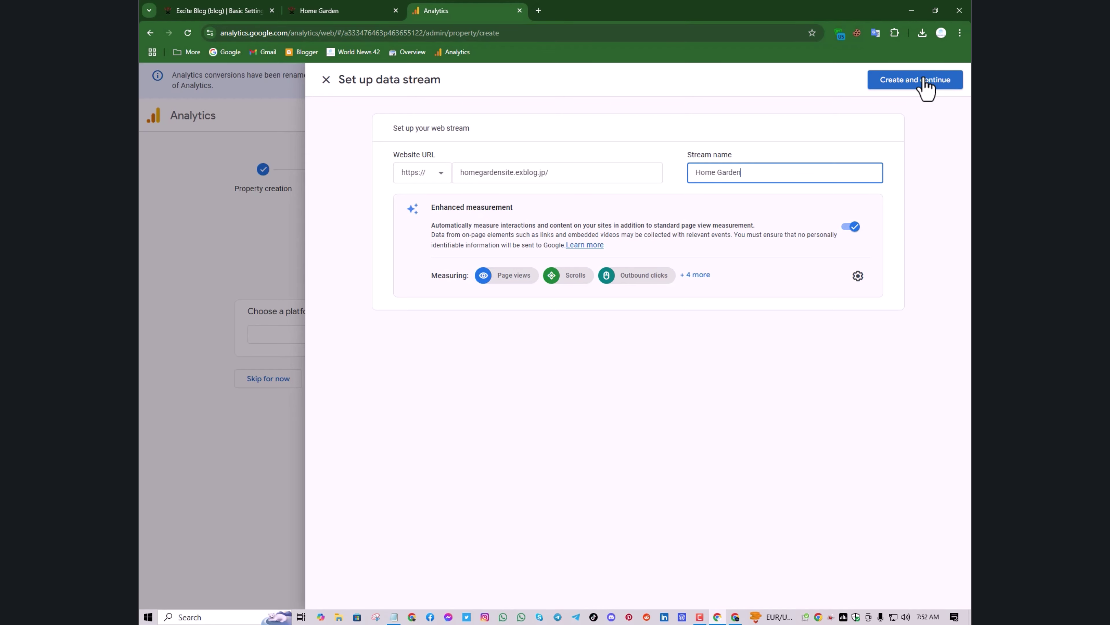
pyautogui.click(936, 88)
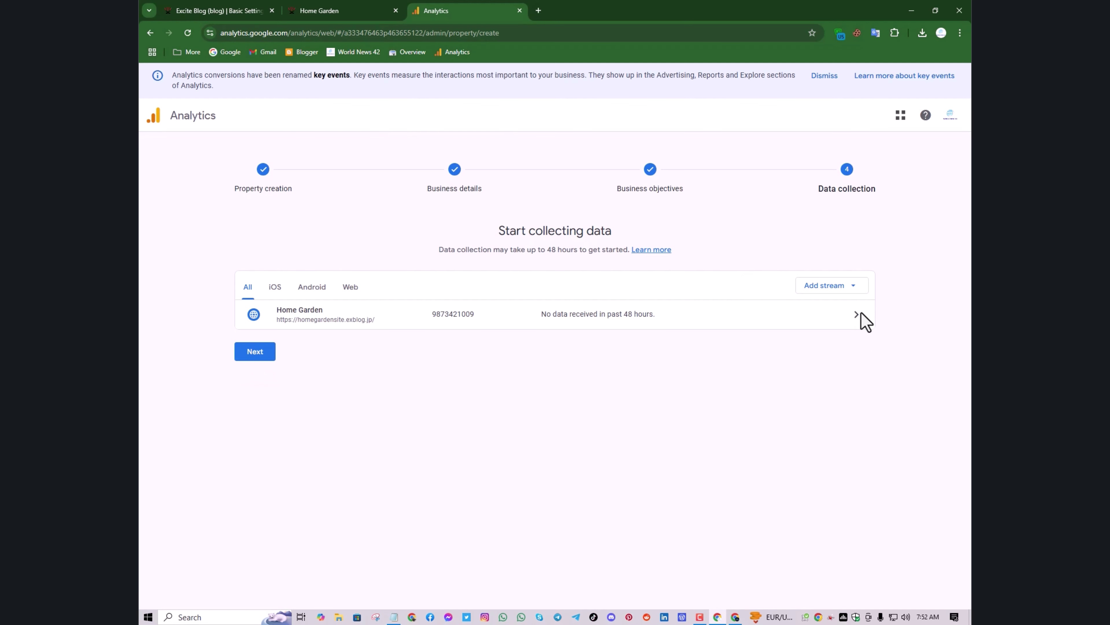
# Review the Google tag install options, return to Install manually, then open the Home Garden stream details
pyautogui.click(249, 345)
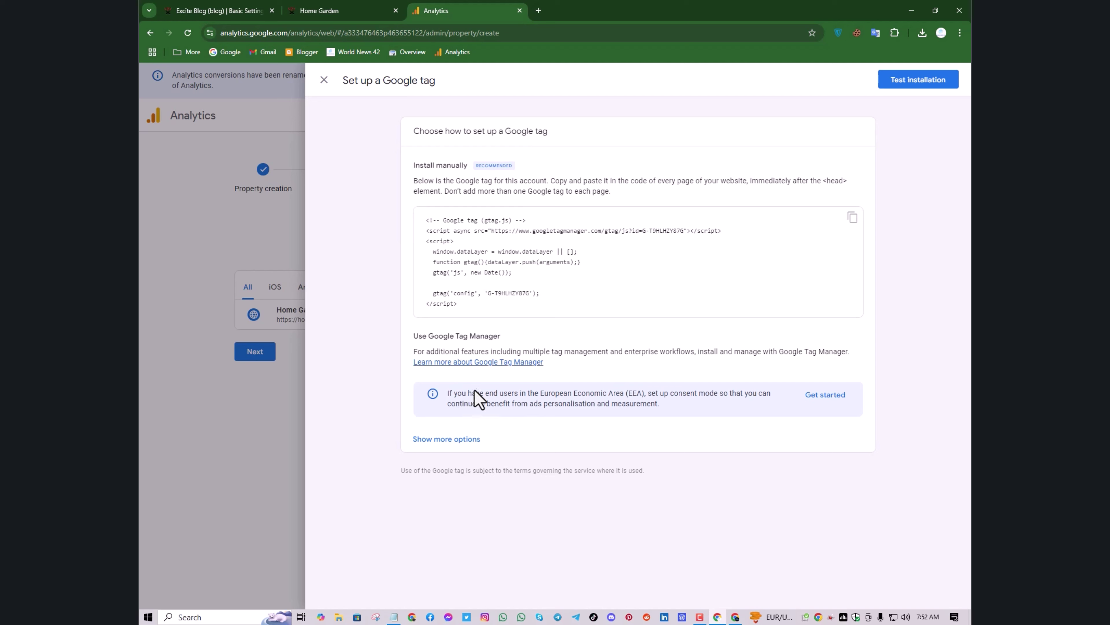
pyautogui.click(471, 440)
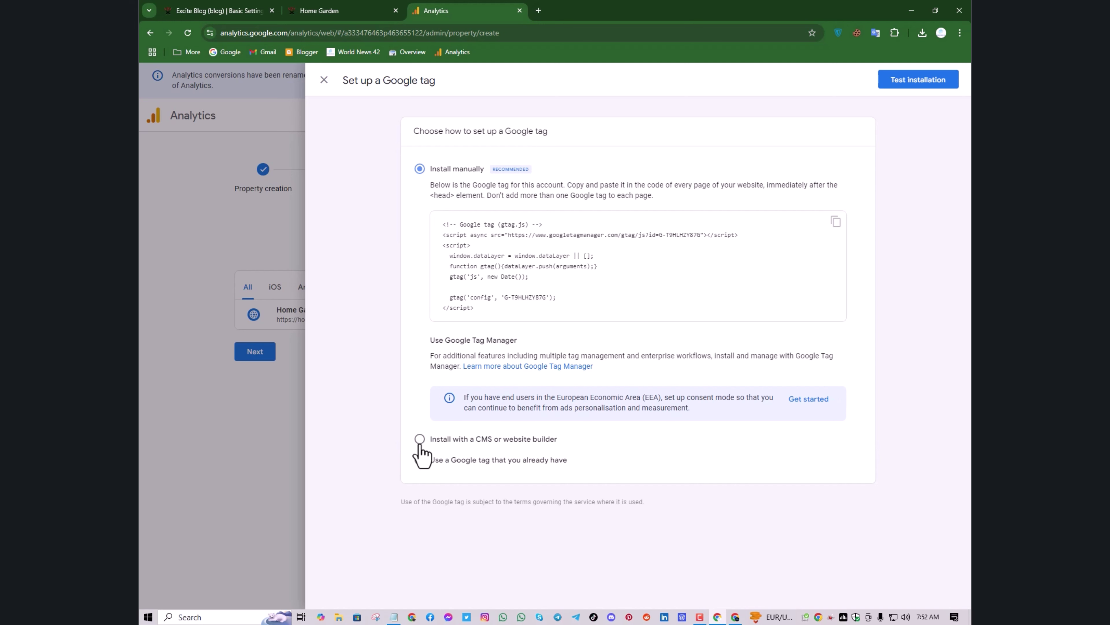
pyautogui.click(420, 459)
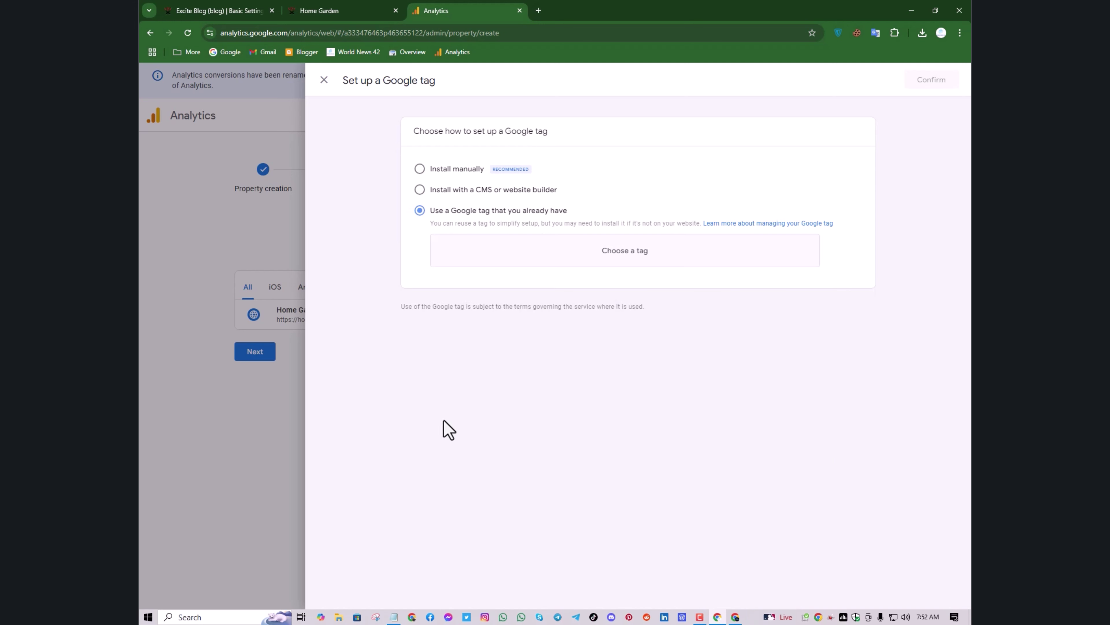
pyautogui.click(422, 174)
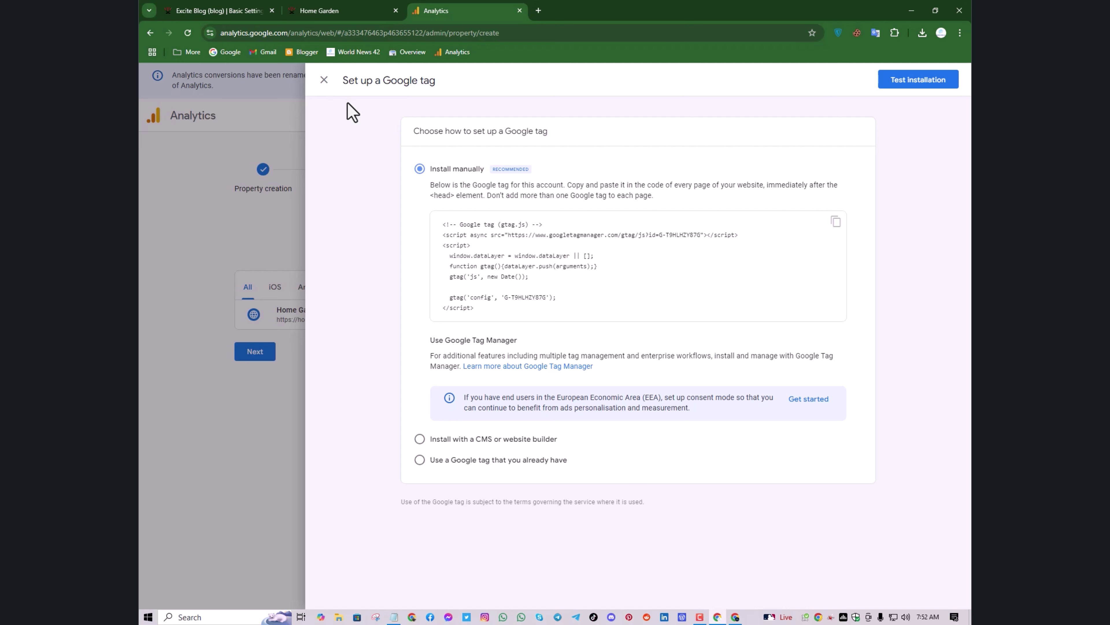
pyautogui.click(323, 85)
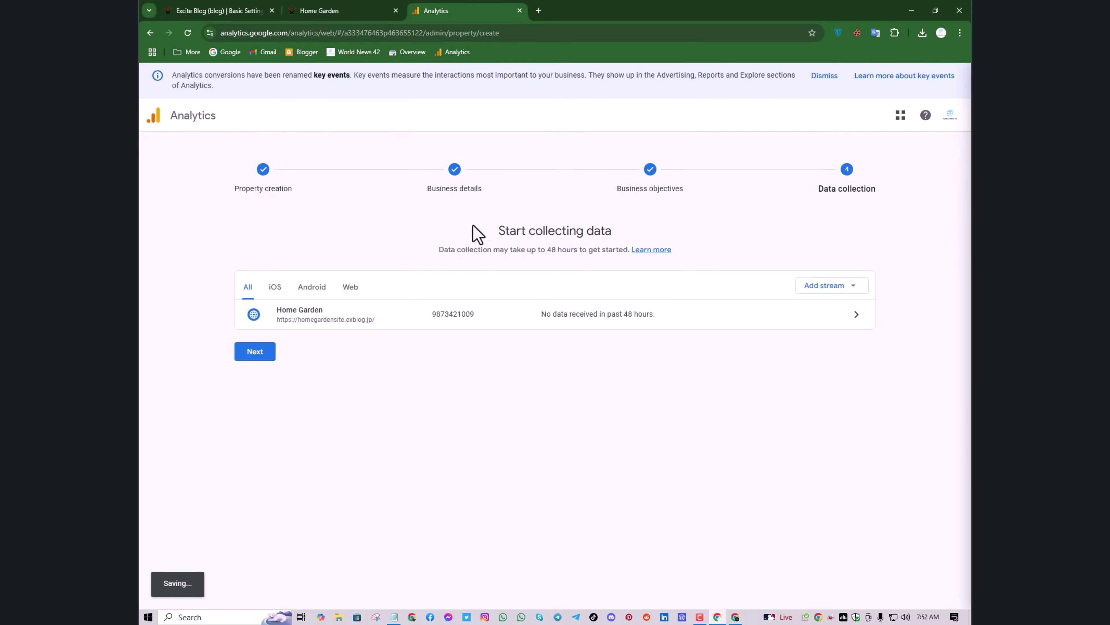
pyautogui.click(809, 309)
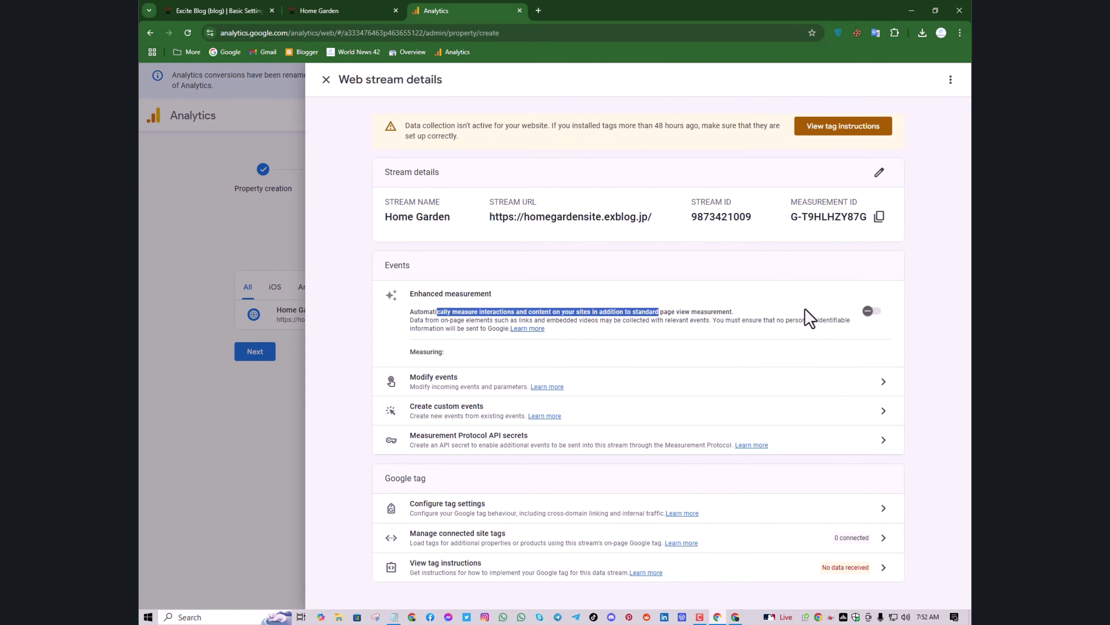
# Copy the Home Garden stream's Measurement ID from the web stream details
pyautogui.scroll(-2, 618, 269)
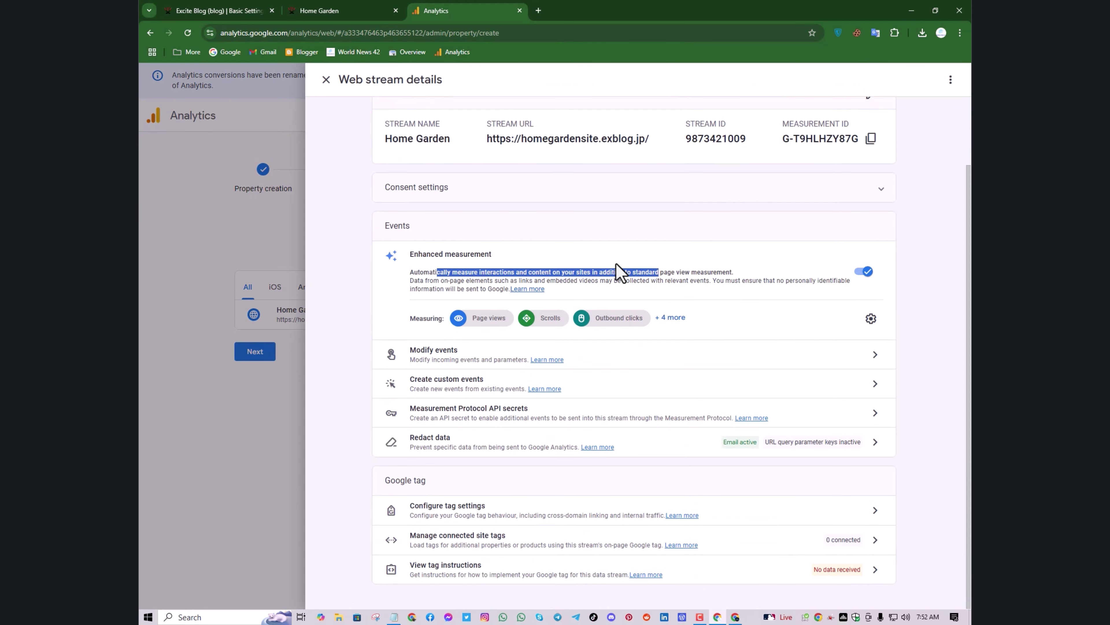
pyautogui.scroll(3, 619, 237)
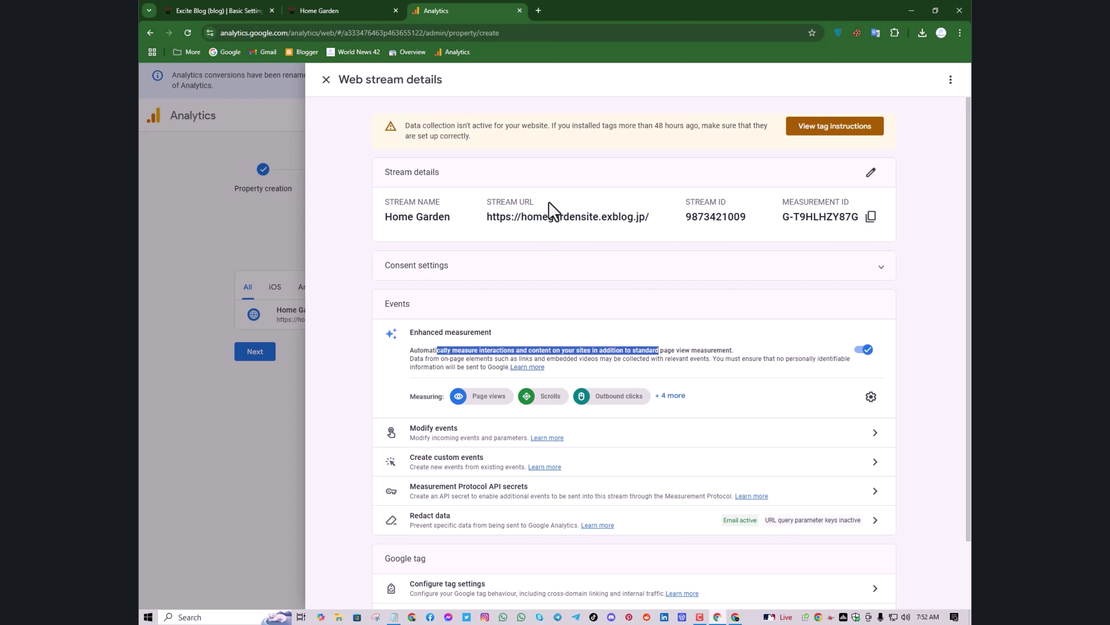
pyautogui.scroll(-2, 576, 342)
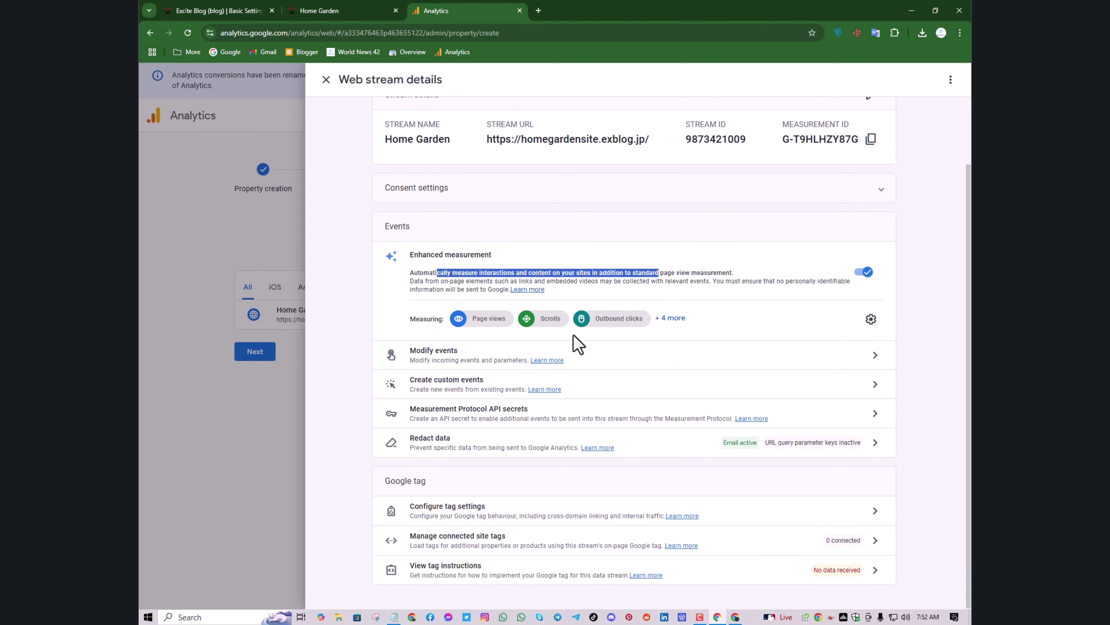
pyautogui.scroll(2, 576, 342)
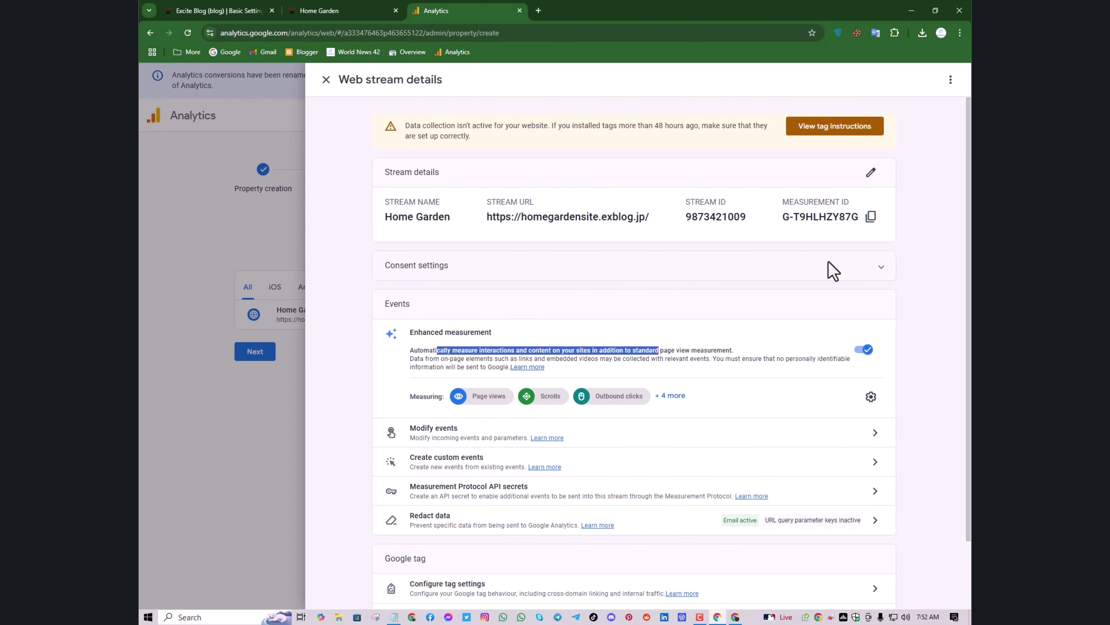
pyautogui.scroll(-2, 852, 271)
pyautogui.scroll(2, 868, 254)
pyautogui.click(875, 225)
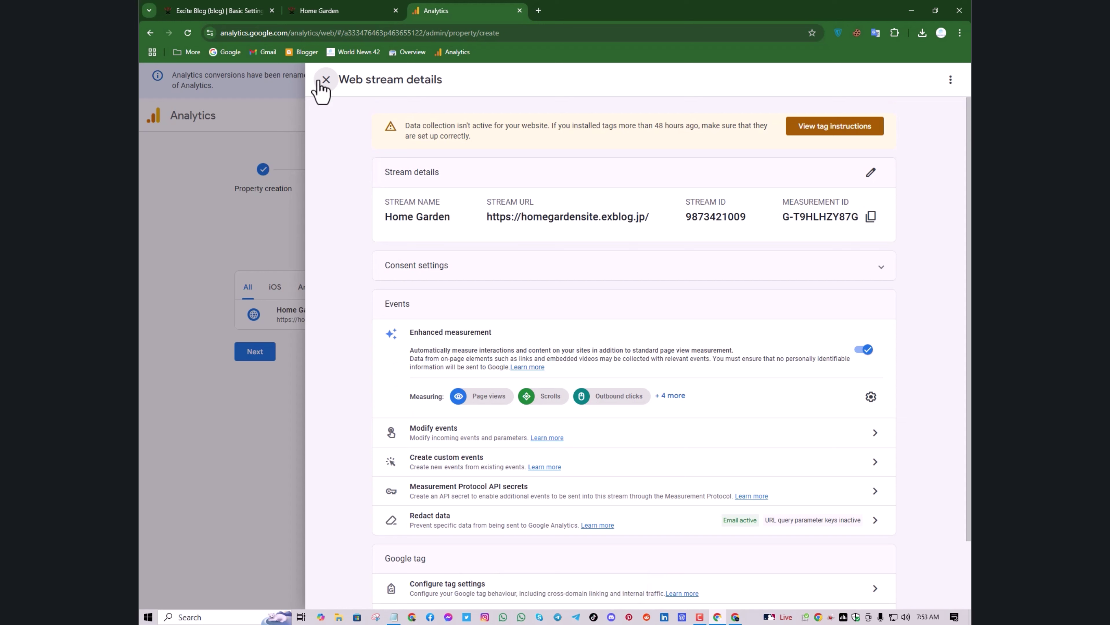
# Run the manual-install site test, which finds no Google tag, then copy the Measurement ID again
pyautogui.click(858, 126)
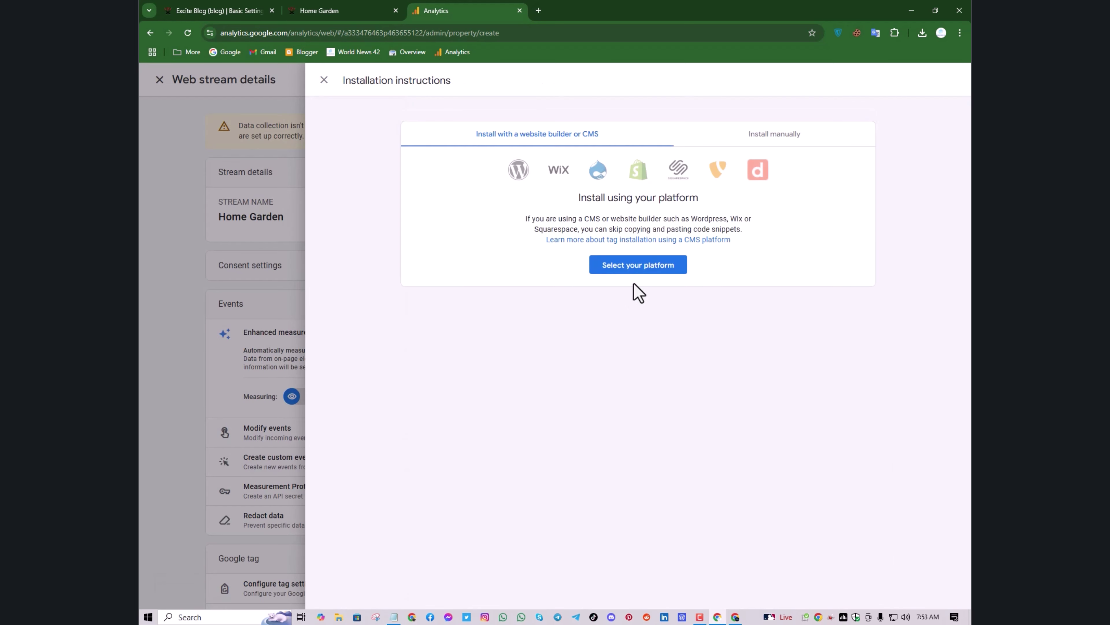
pyautogui.click(787, 153)
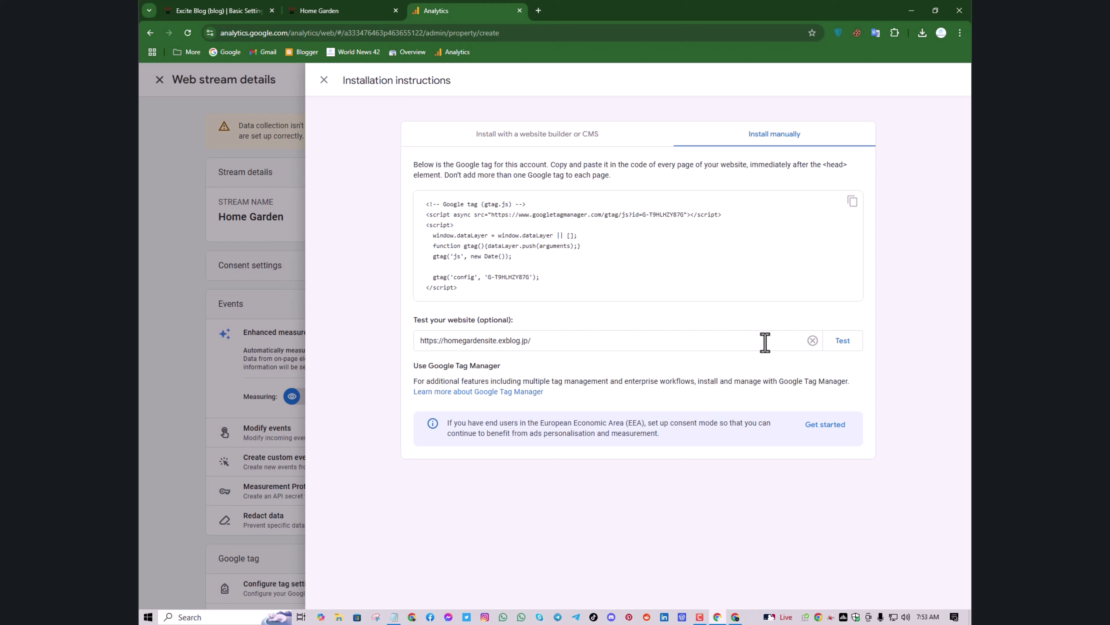
pyautogui.click(839, 340)
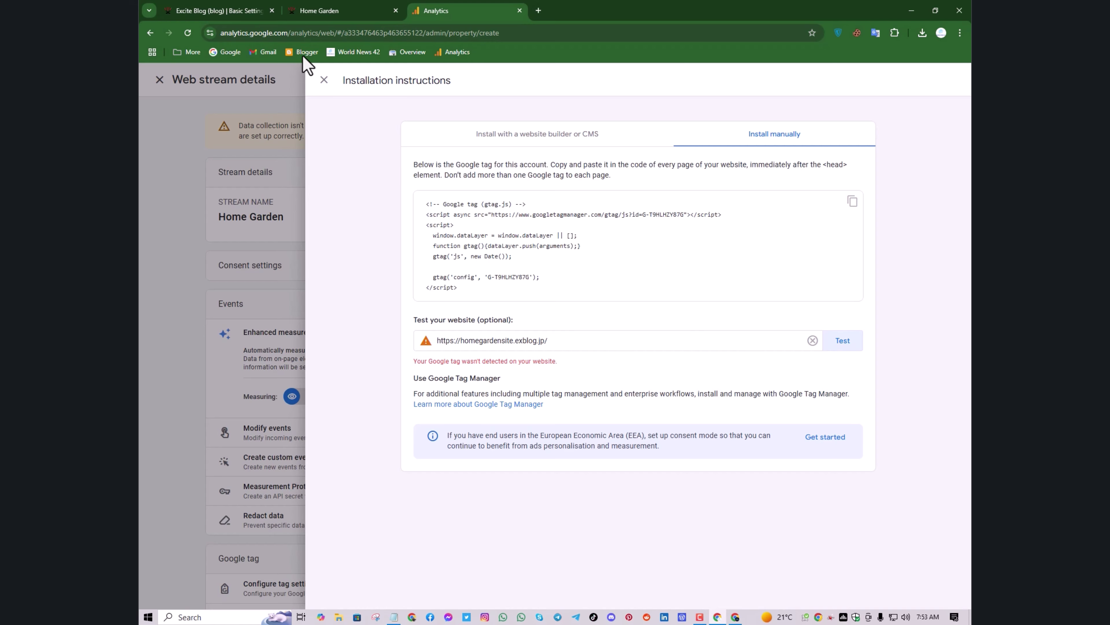
pyautogui.click(323, 80)
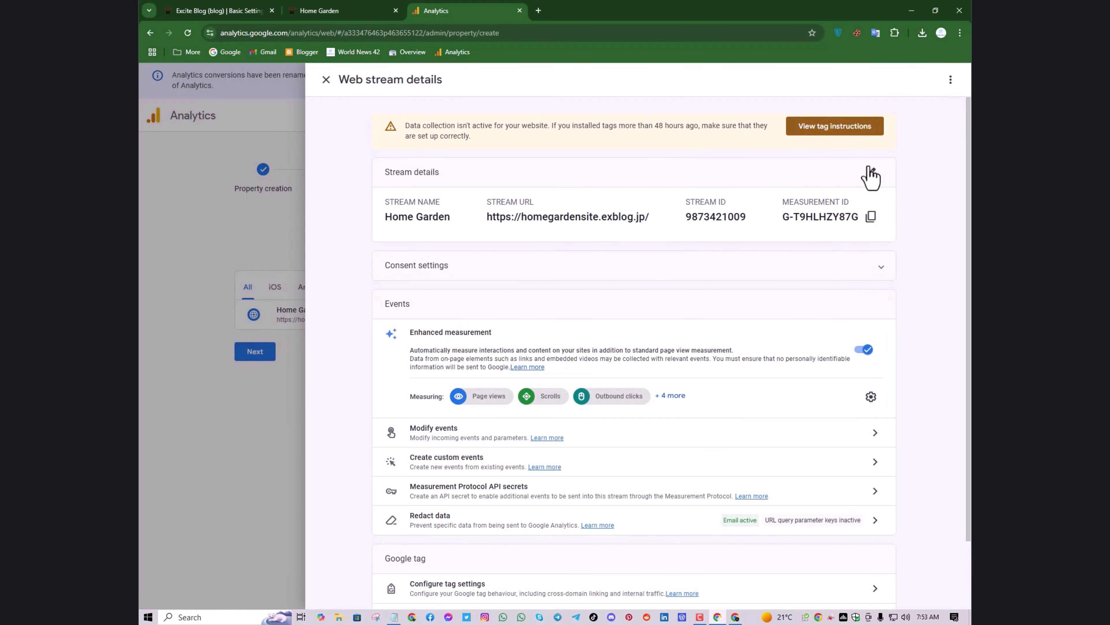
pyautogui.click(871, 216)
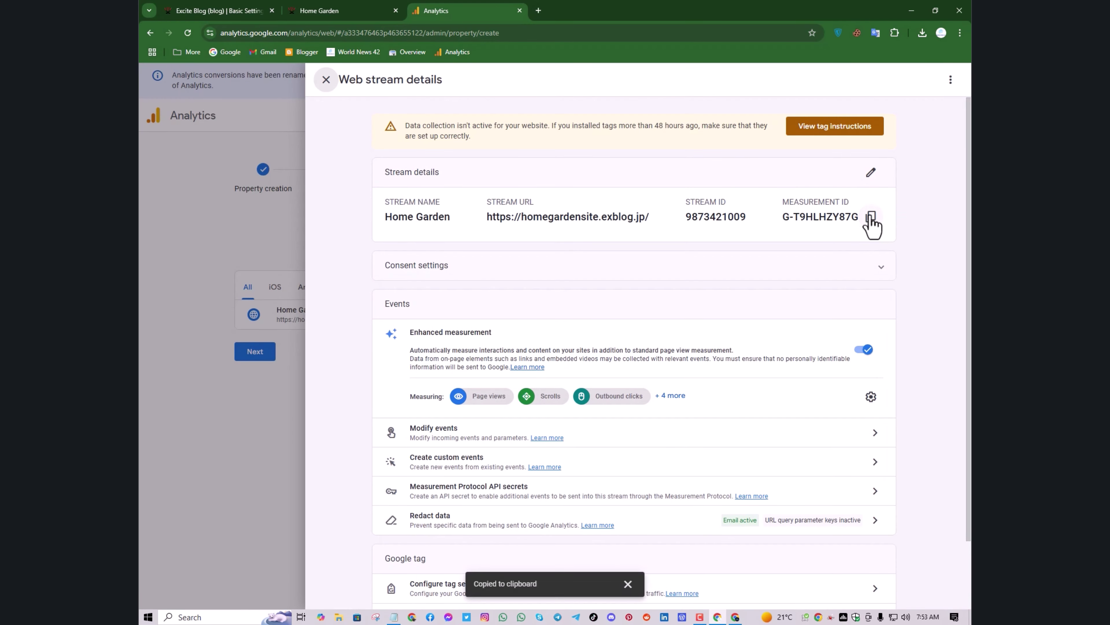
# Paste the Measurement ID as plain text into Excite Blog's Google Analytics 4 field and apply
pyautogui.click(214, 11)
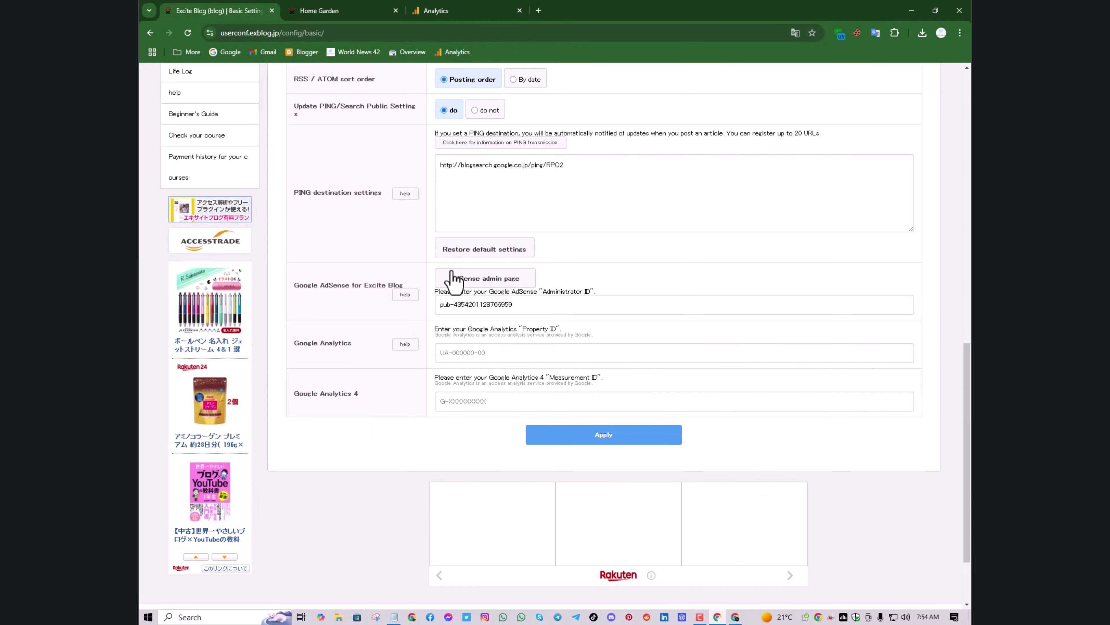
pyautogui.scroll(2, 217, 206)
pyautogui.scroll(4, 217, 206)
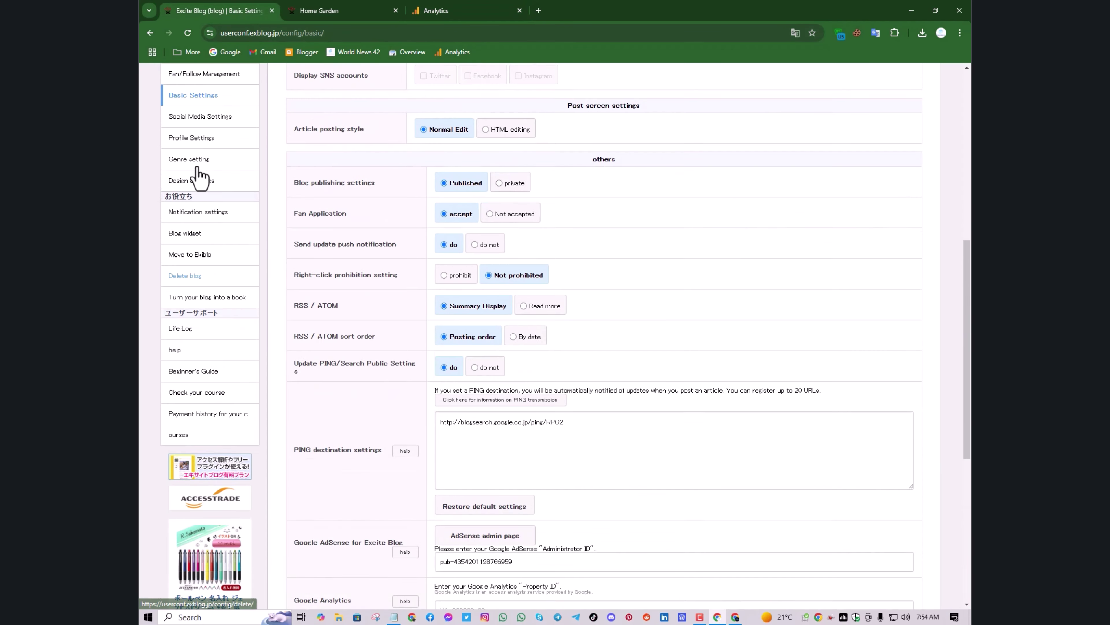
pyautogui.scroll(-8, 600, 421)
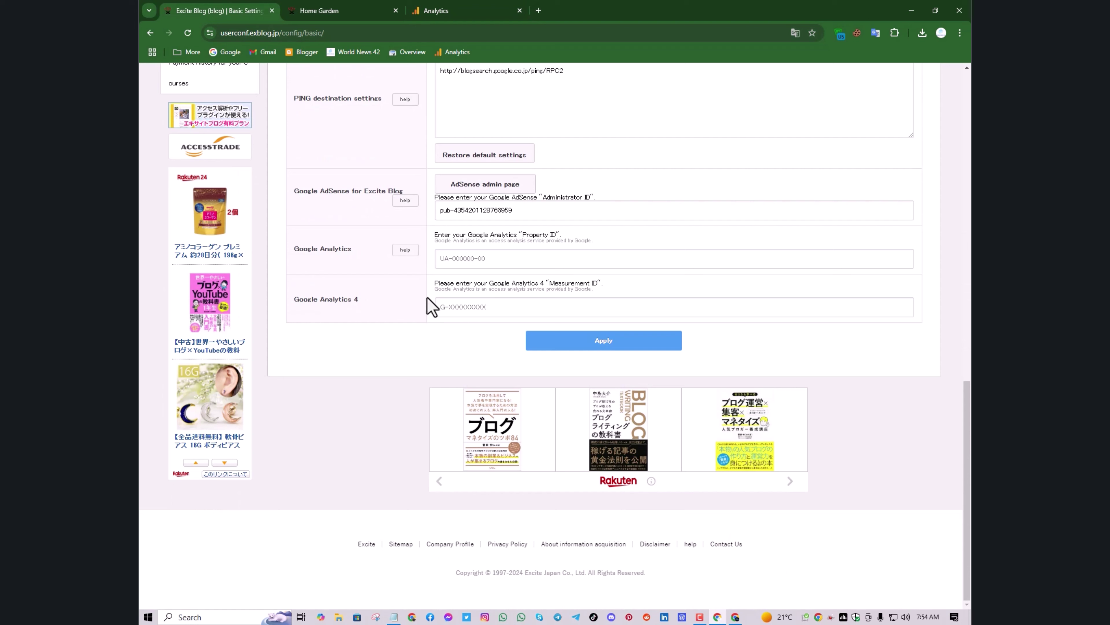
pyautogui.click(469, 306)
pyautogui.rightClick(473, 306)
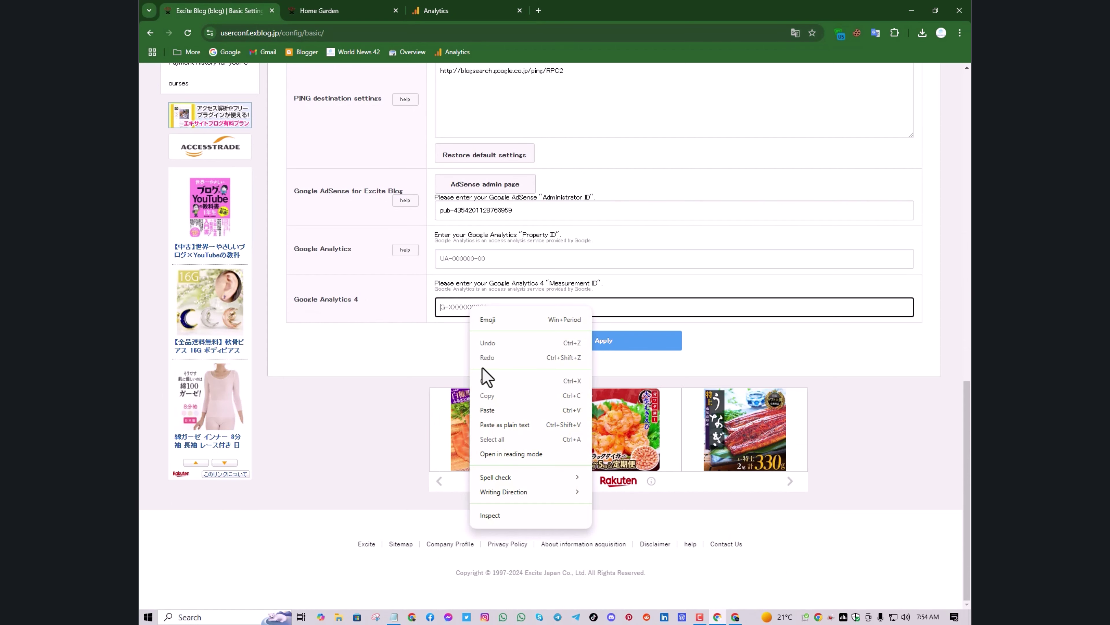
pyautogui.click(501, 420)
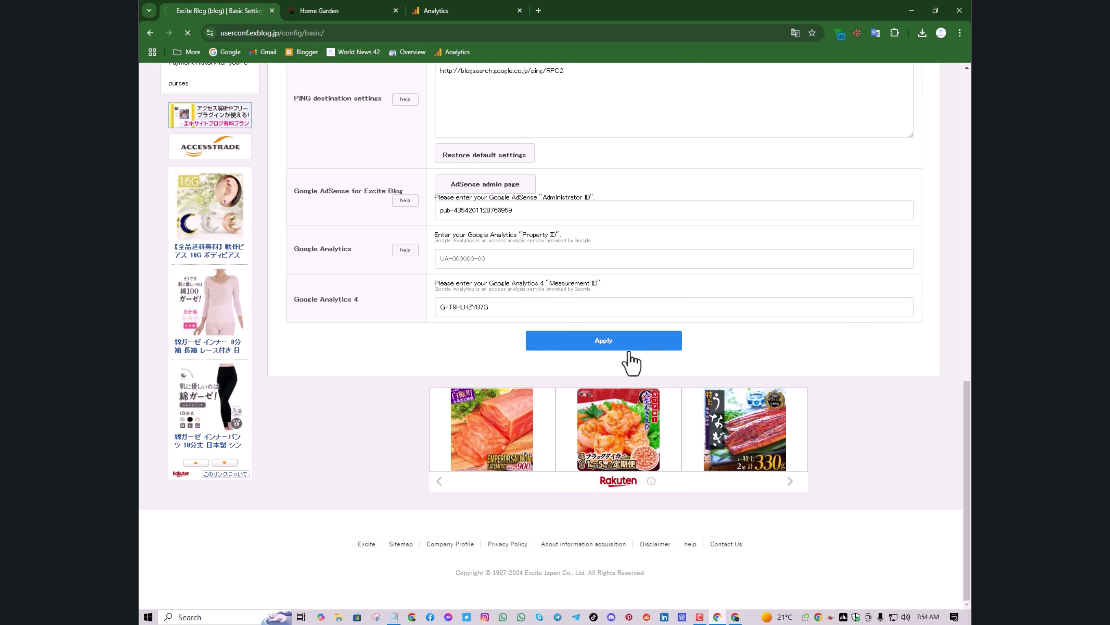
pyautogui.click(616, 342)
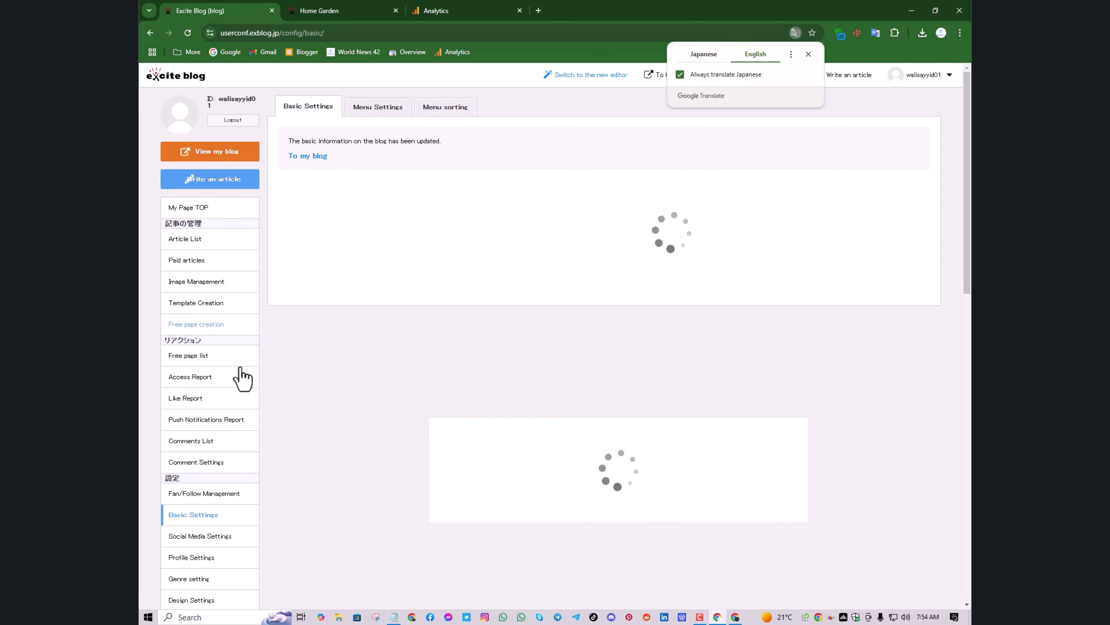
# Reopen Basic Settings to confirm the saved ID, then return to the Analytics stream details
pyautogui.scroll(-2, 240, 429)
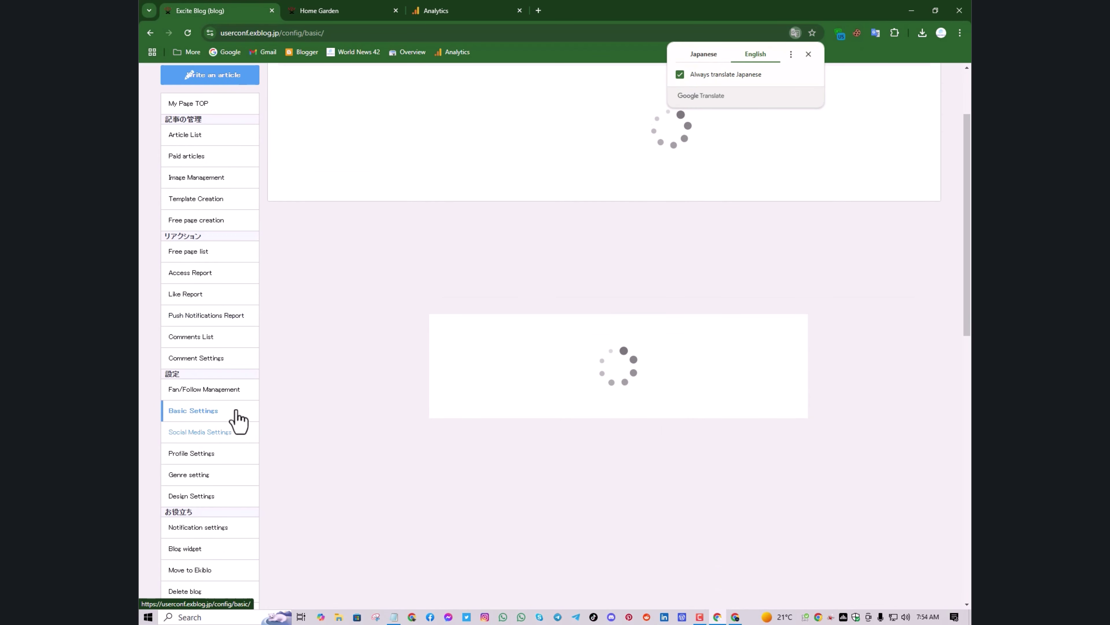
pyautogui.click(209, 413)
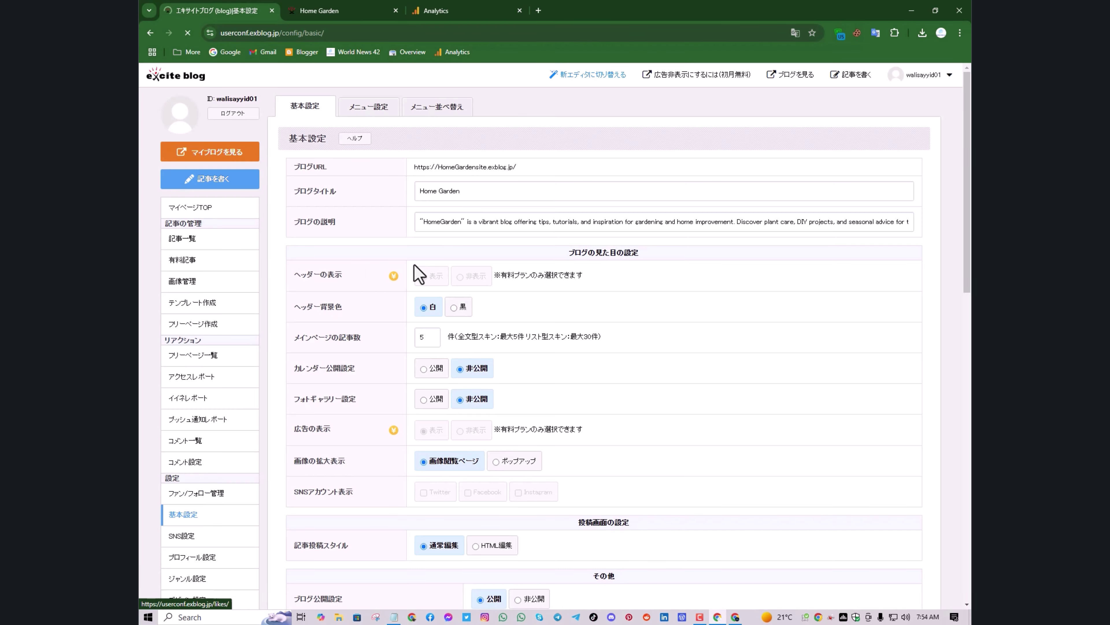
pyautogui.scroll(-5, 509, 282)
pyautogui.scroll(-10, 509, 284)
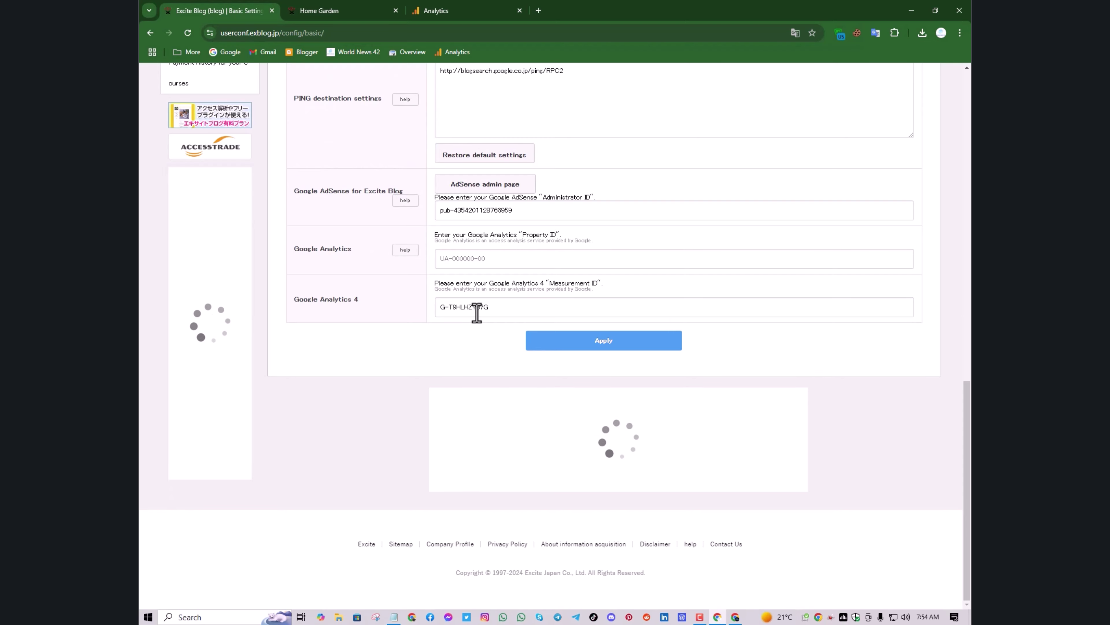
pyautogui.click(456, 10)
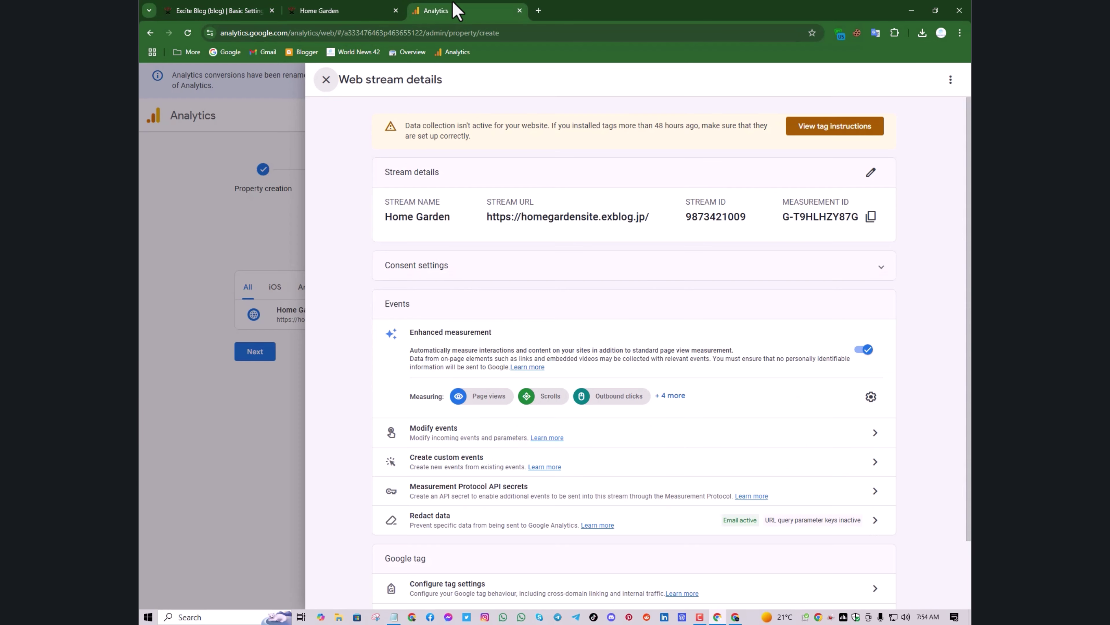
# Retest the blog so the Google tag is detected, then close the instructions and stream details
pyautogui.click(834, 131)
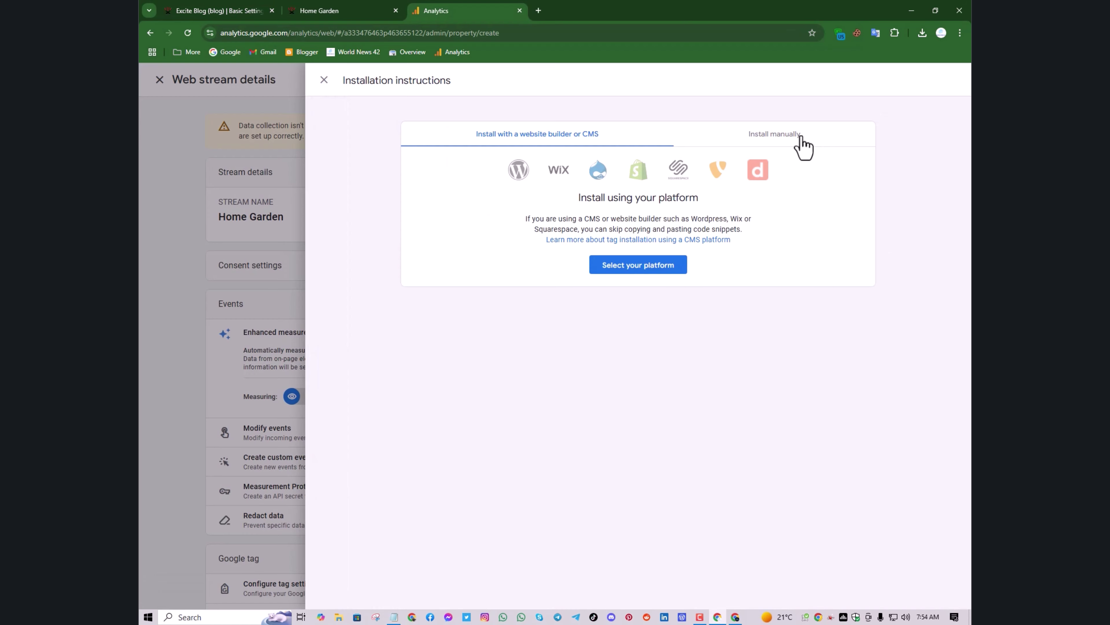
pyautogui.click(801, 135)
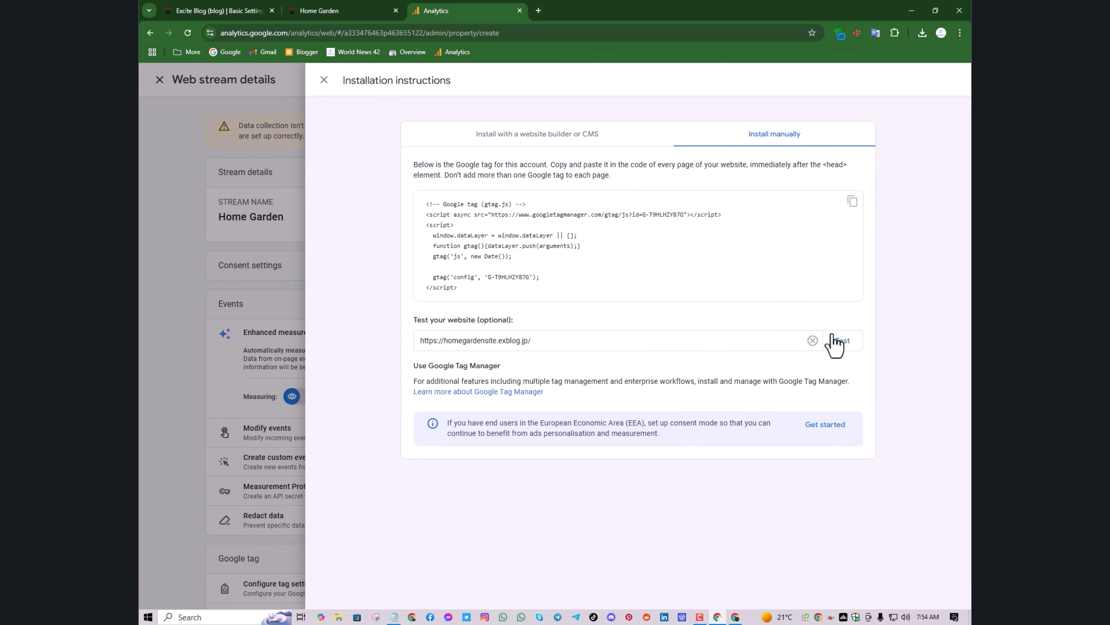
pyautogui.click(843, 342)
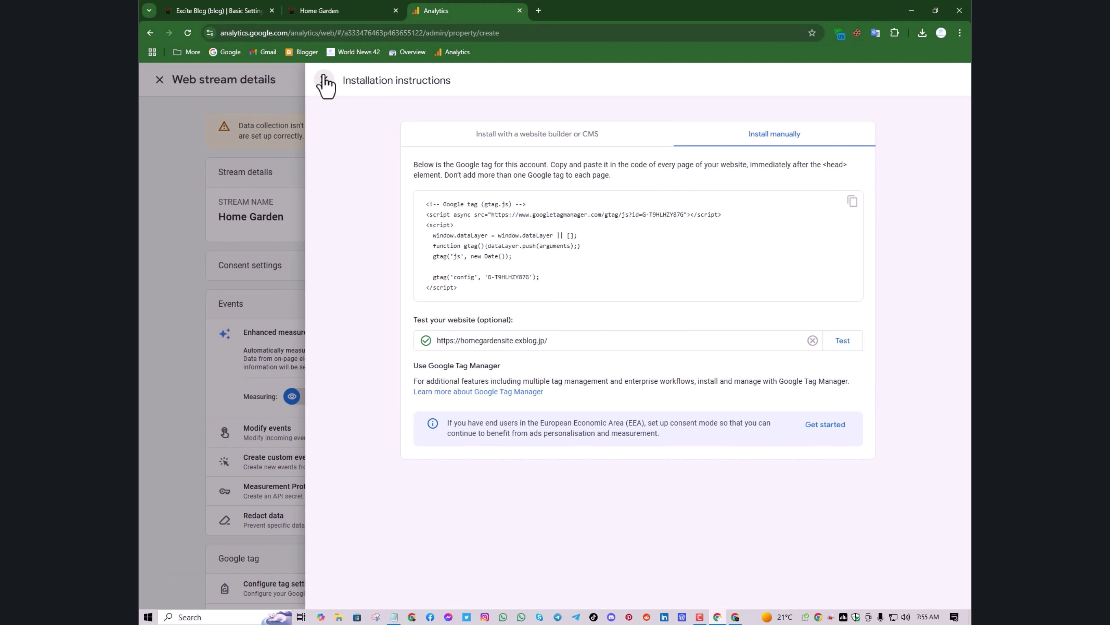
pyautogui.click(324, 83)
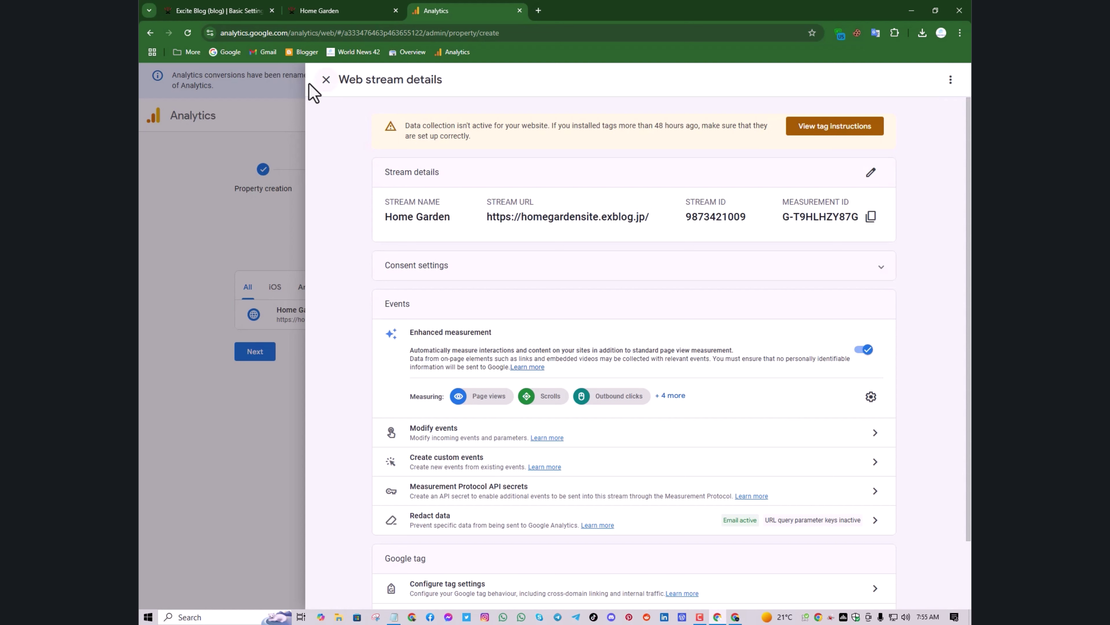
pyautogui.click(325, 80)
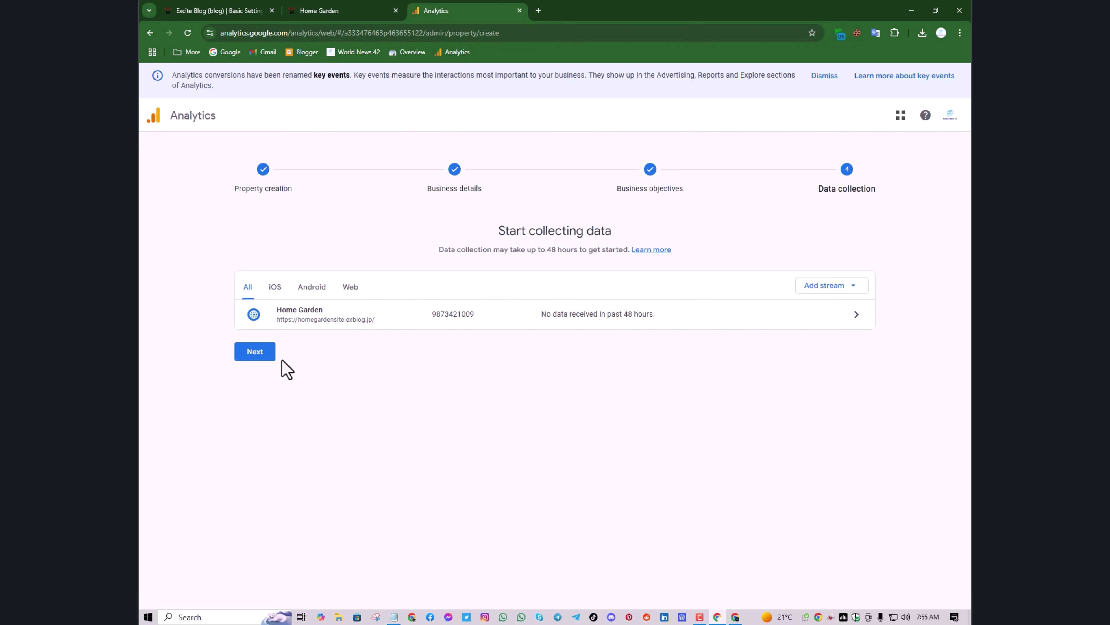
# Finish the Data collection step and continue to Home Garden's Analytics Home page, which has no data yet
pyautogui.click(266, 359)
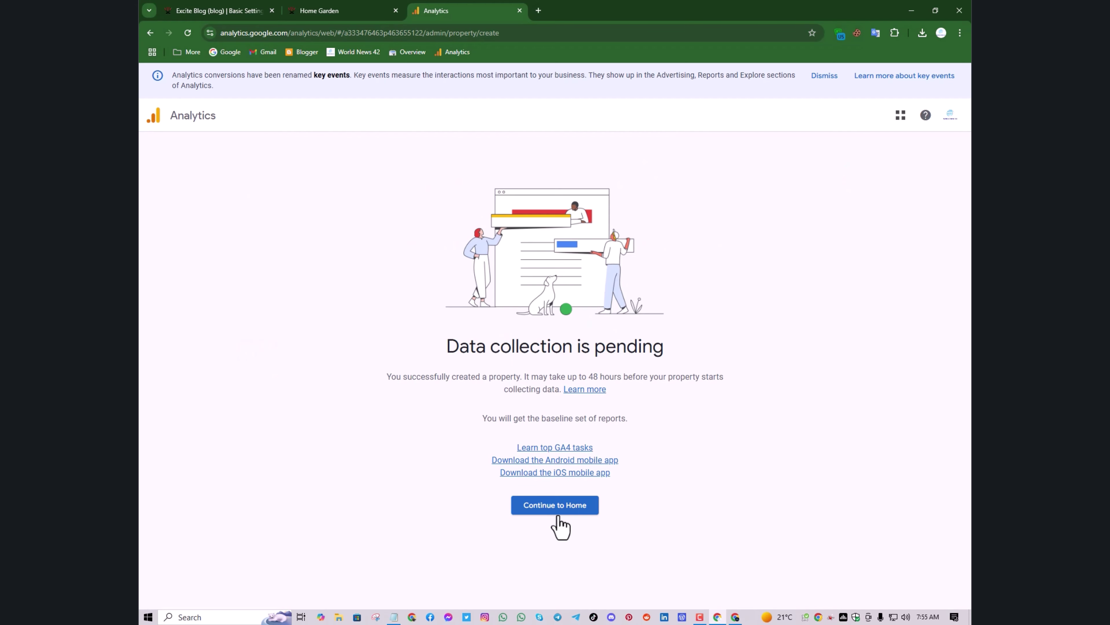
pyautogui.click(559, 514)
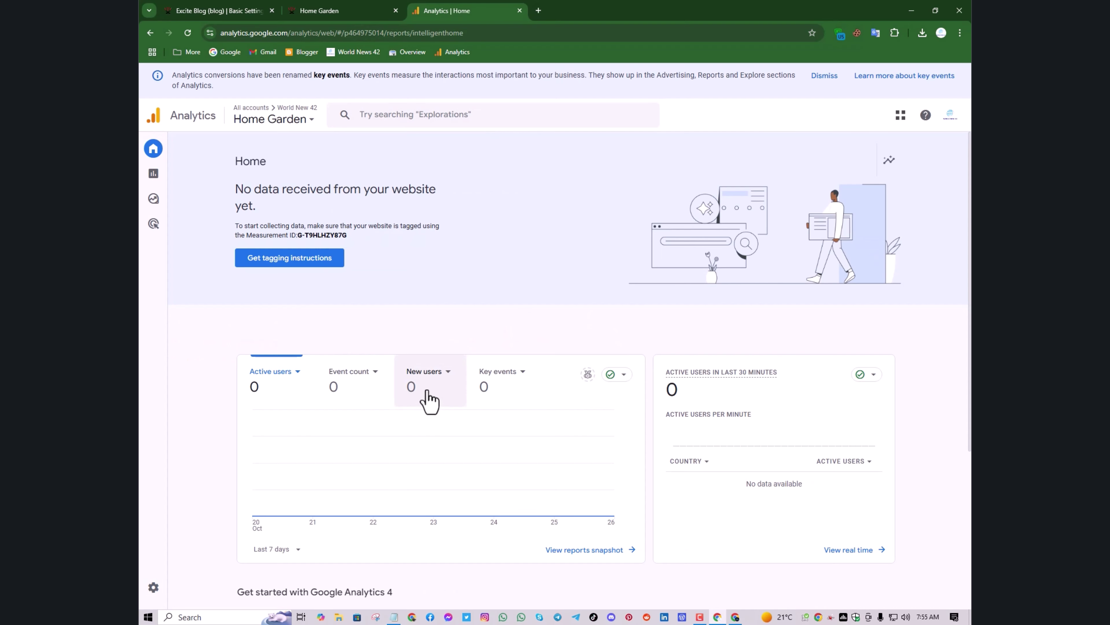
pyautogui.scroll(-5, 401, 283)
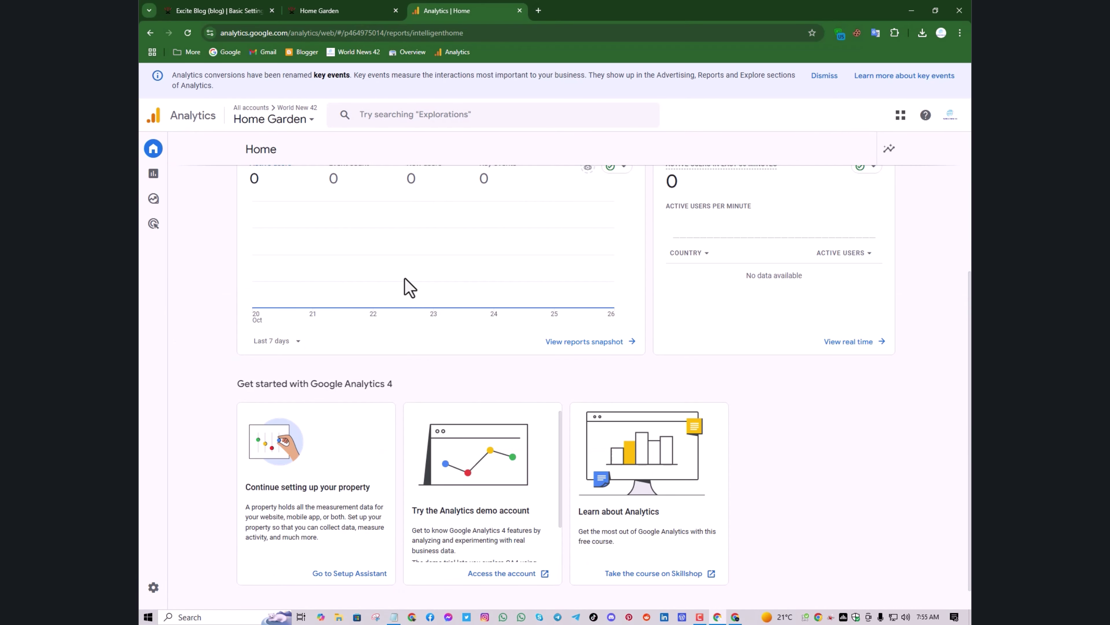
pyautogui.scroll(5, 409, 287)
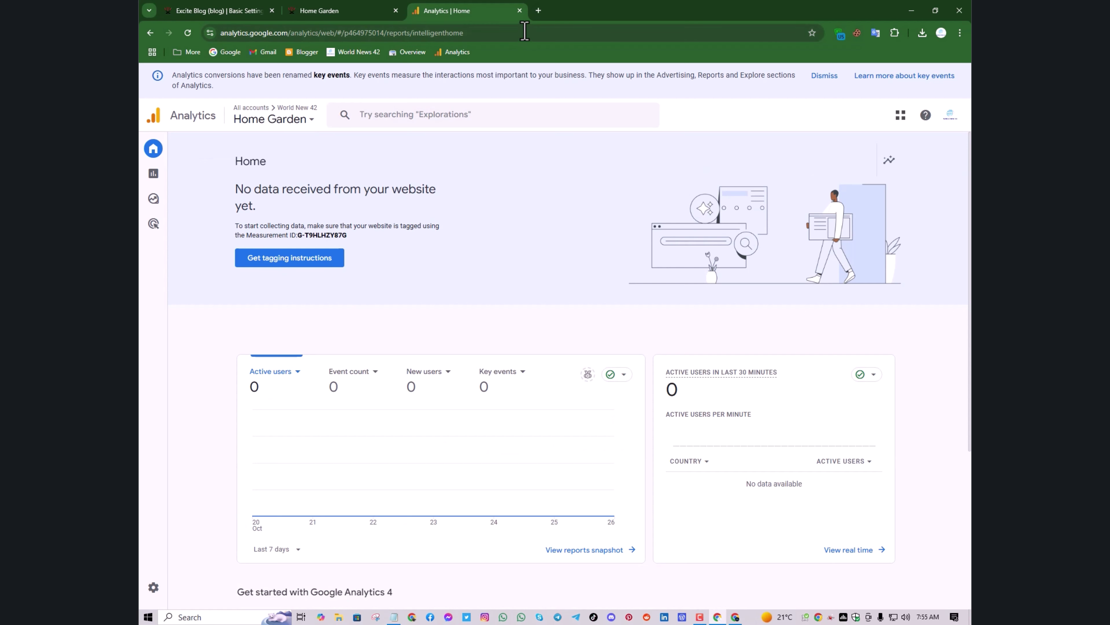
# Open Gmail in a new tab, read the Google AdSense welcome email under Updates, then open another tab
pyautogui.click(537, 11)
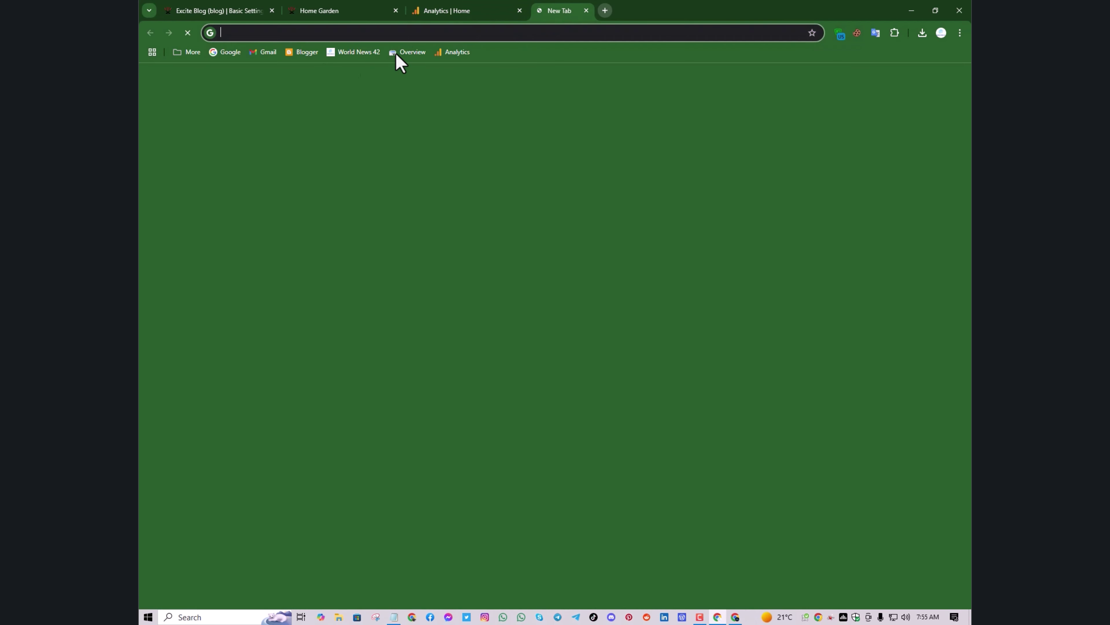
pyautogui.click(255, 53)
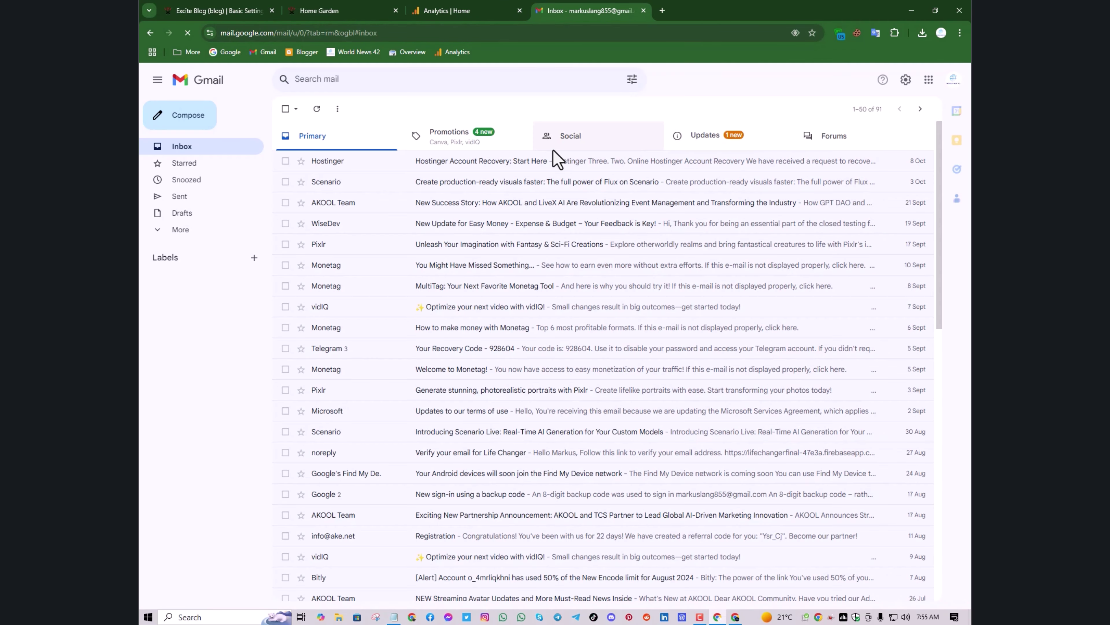
pyautogui.click(733, 153)
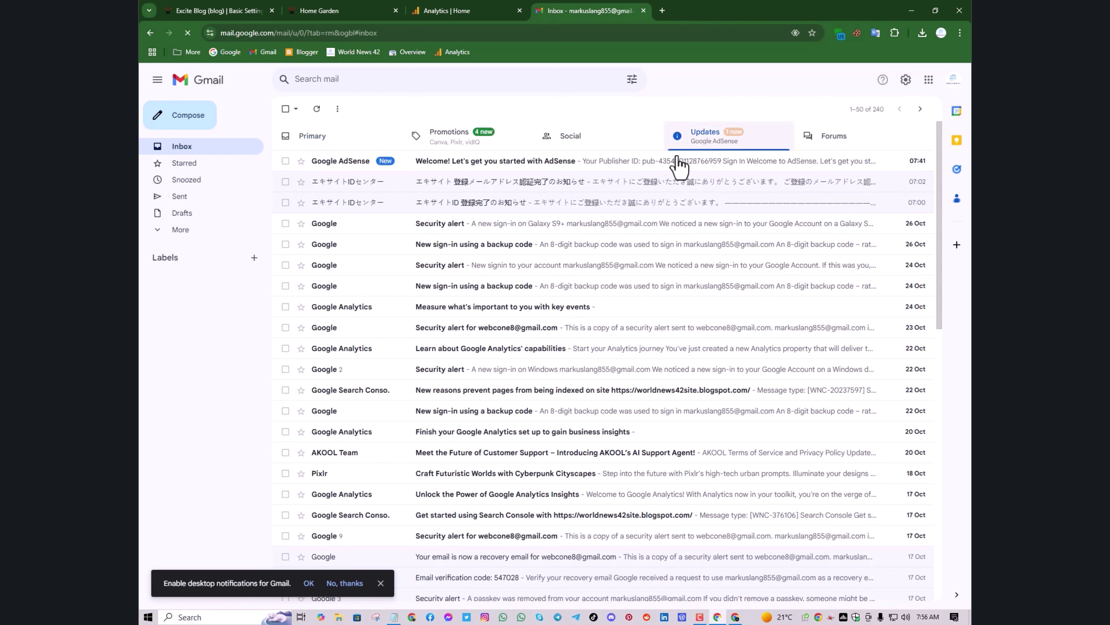
pyautogui.click(537, 166)
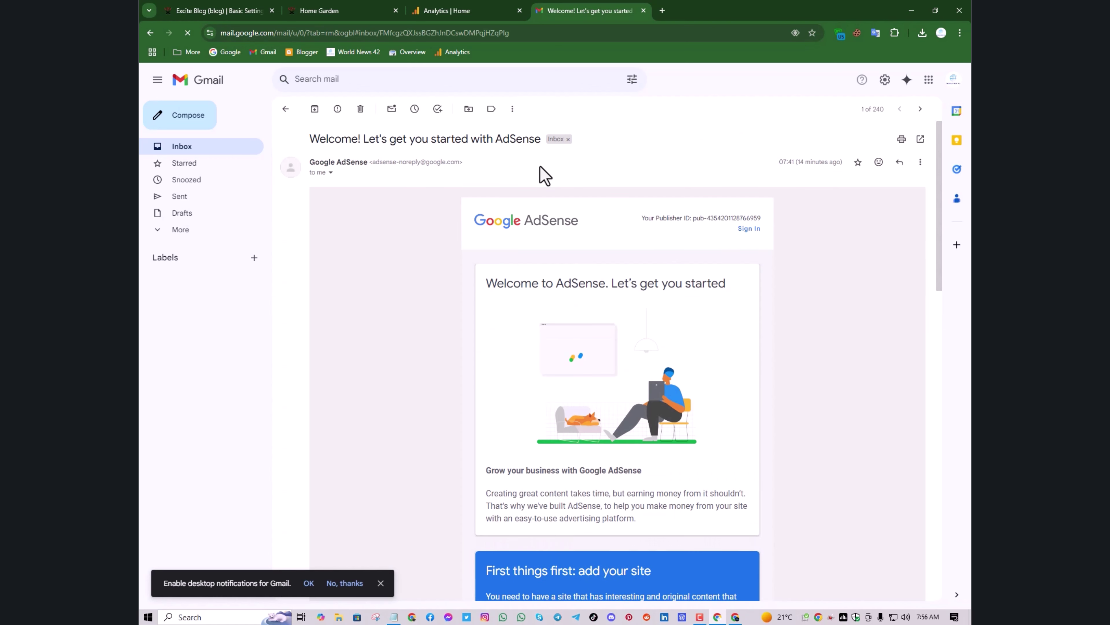
pyautogui.scroll(-1, 481, 243)
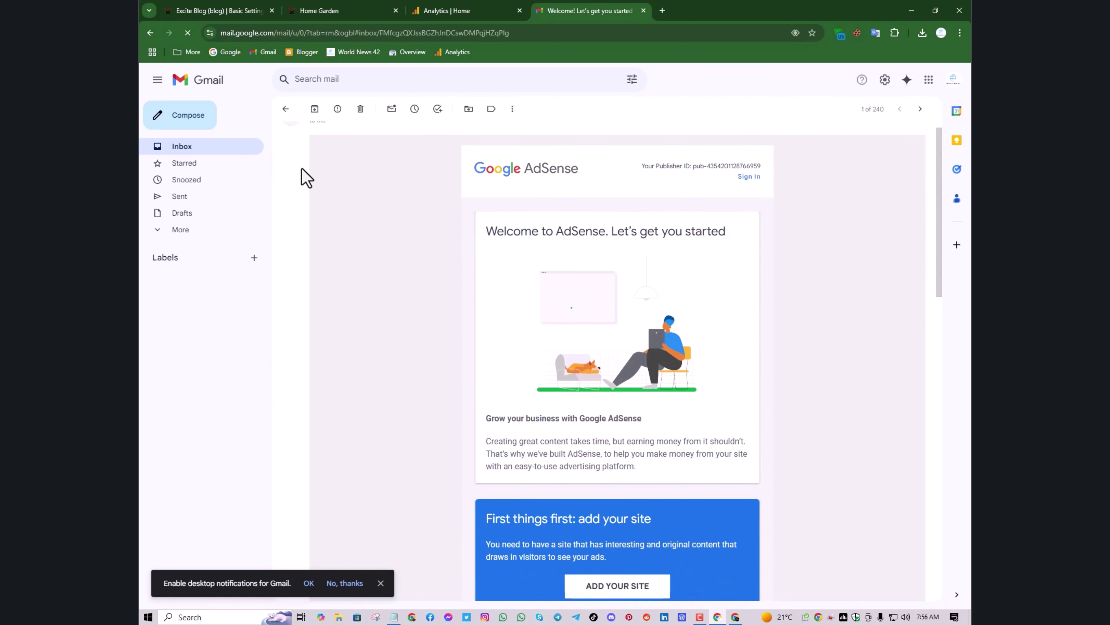
pyautogui.click(286, 110)
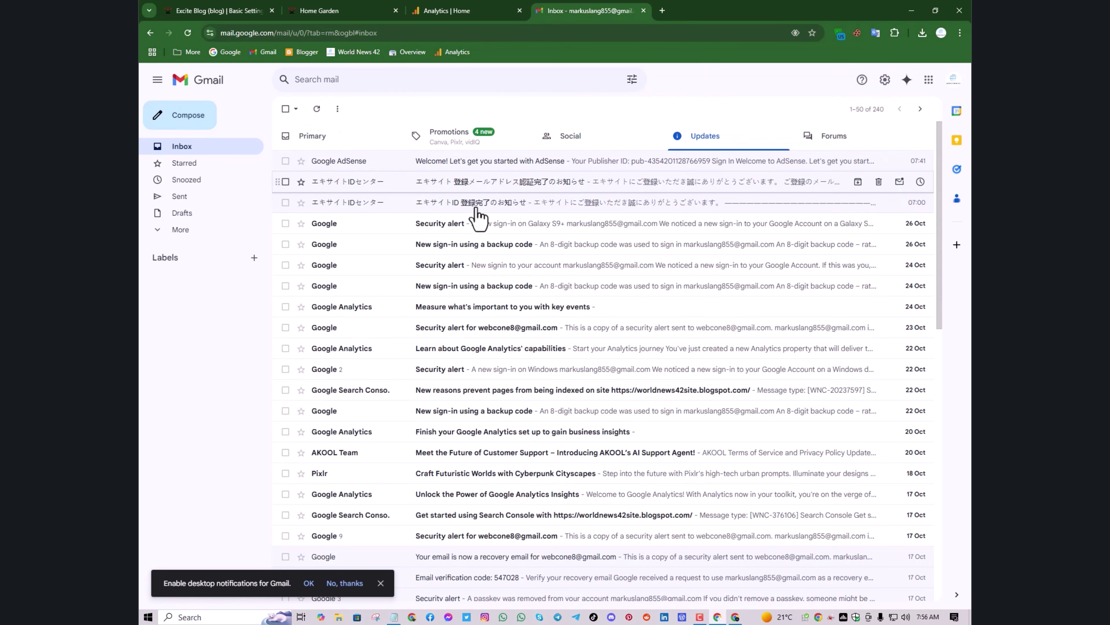
pyautogui.click(662, 10)
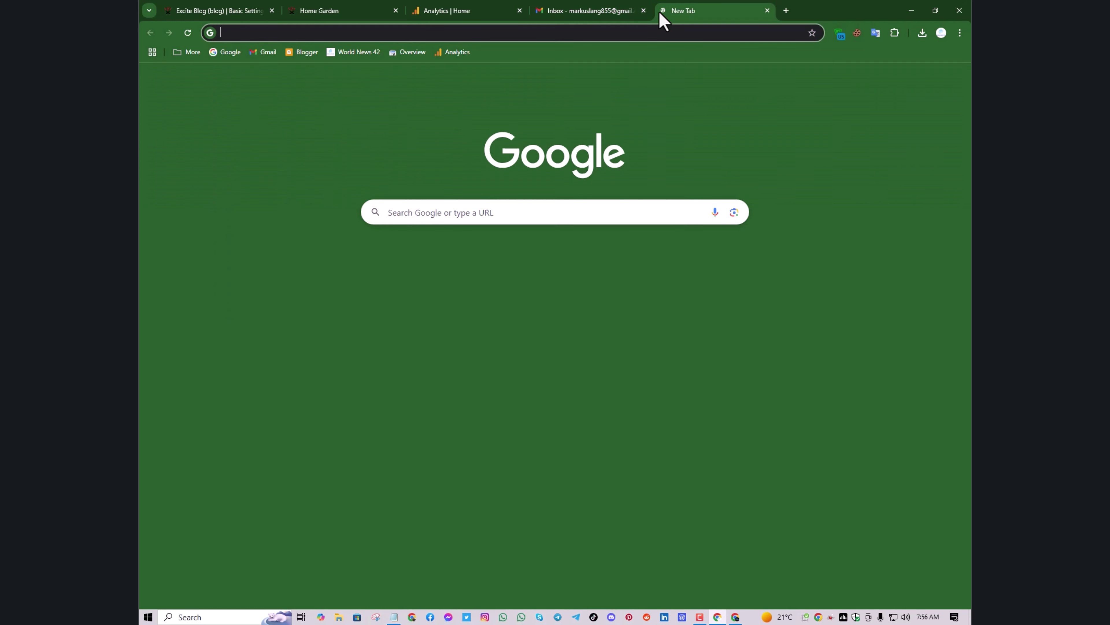
# Close the Gmail tab and review the saved AdSense and GA4 IDs in Excite Blog settings
pyautogui.click(643, 10)
pyautogui.click(474, 10)
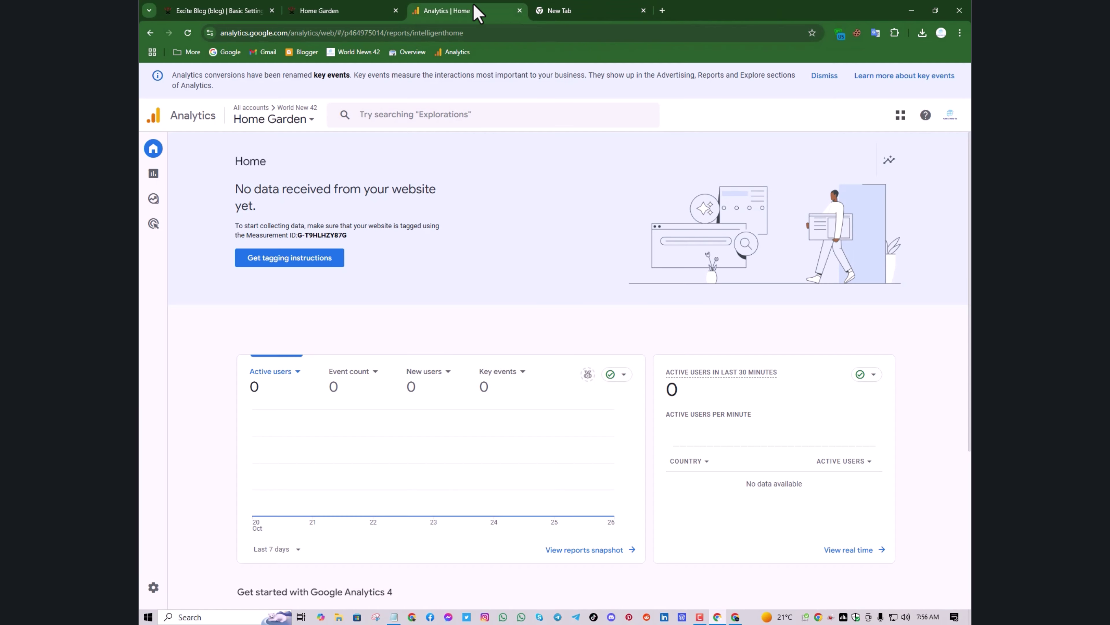
pyautogui.click(236, 10)
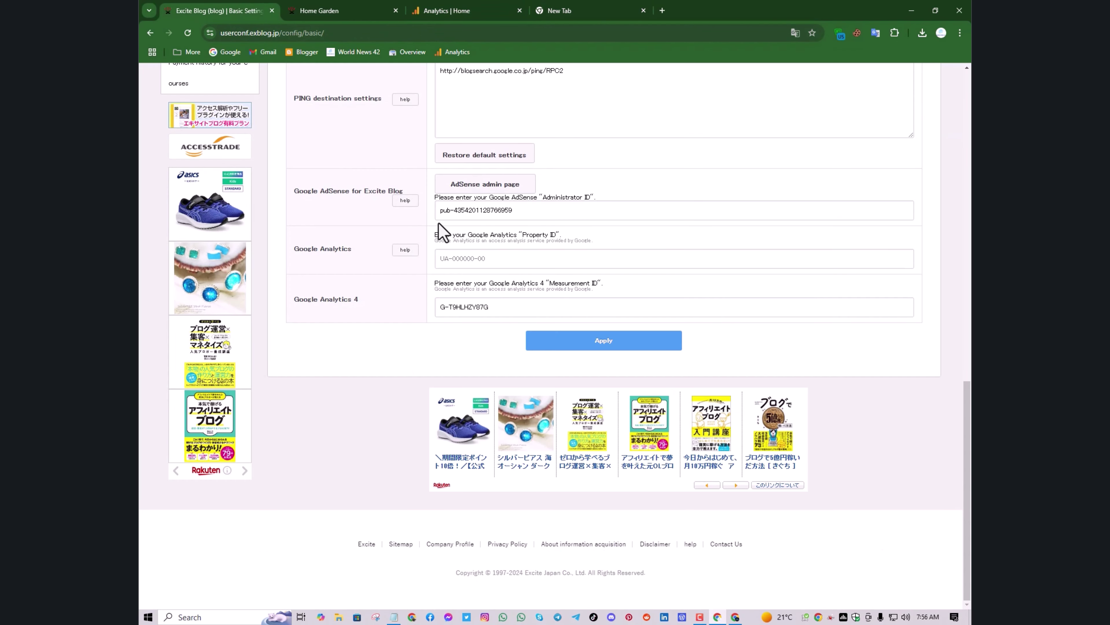
pyautogui.scroll(3, 442, 232)
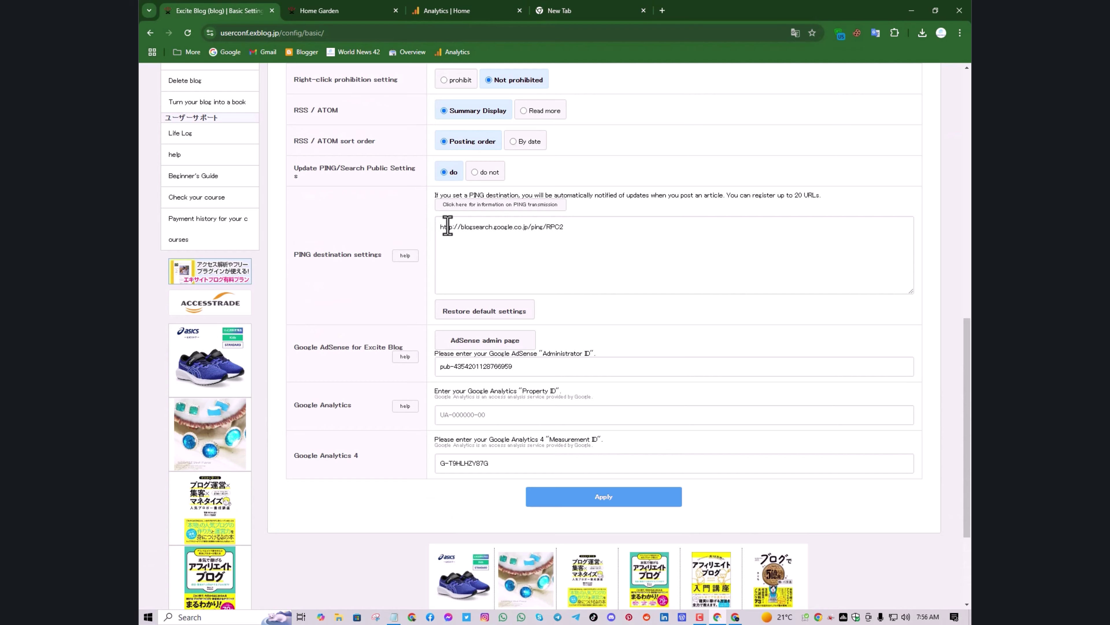
pyautogui.scroll(10, 448, 225)
pyautogui.scroll(-15, 447, 225)
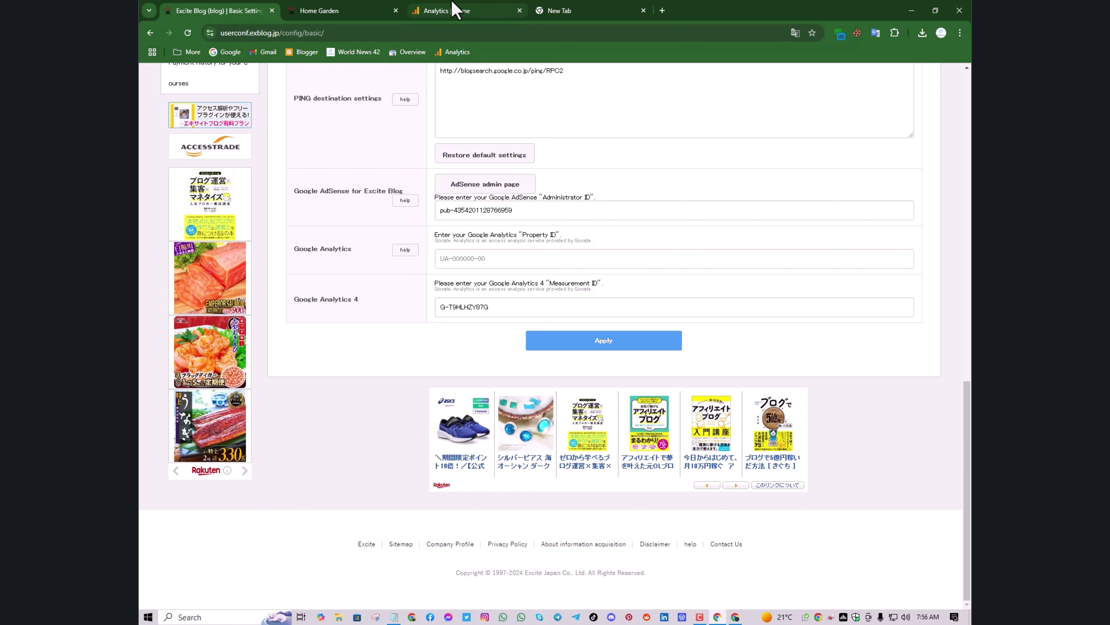
# Load the Google homepage in the empty new tab from the Google bookmark
pyautogui.click(454, 9)
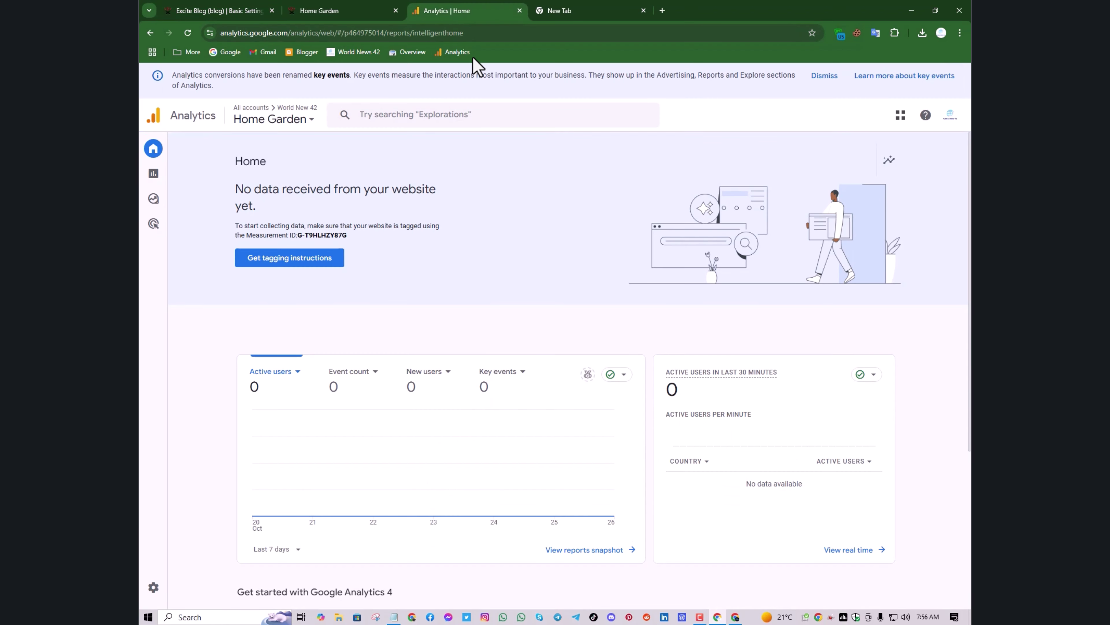
pyautogui.click(551, 9)
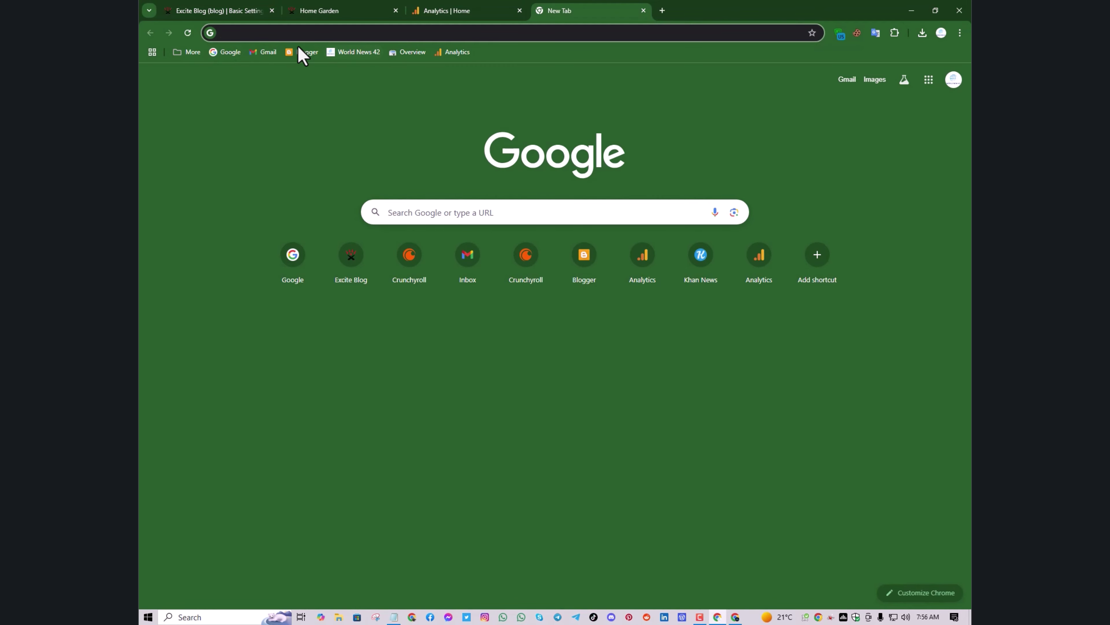
pyautogui.click(230, 54)
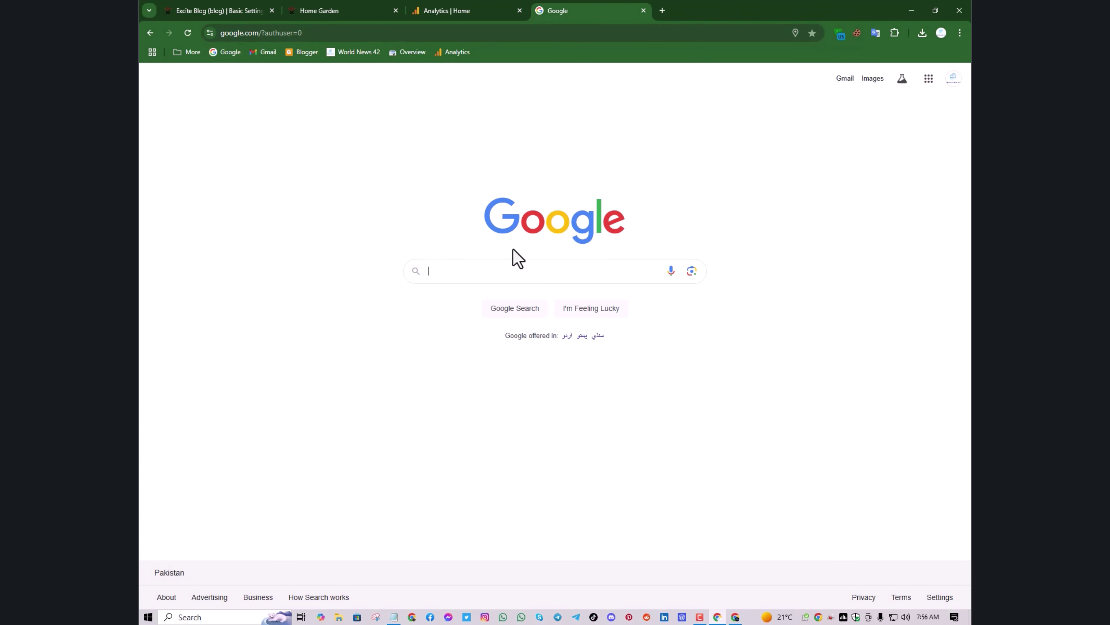
# In the other window, replace the Analytics tab with a new one and search 'google search console'
pyautogui.click(524, 264)
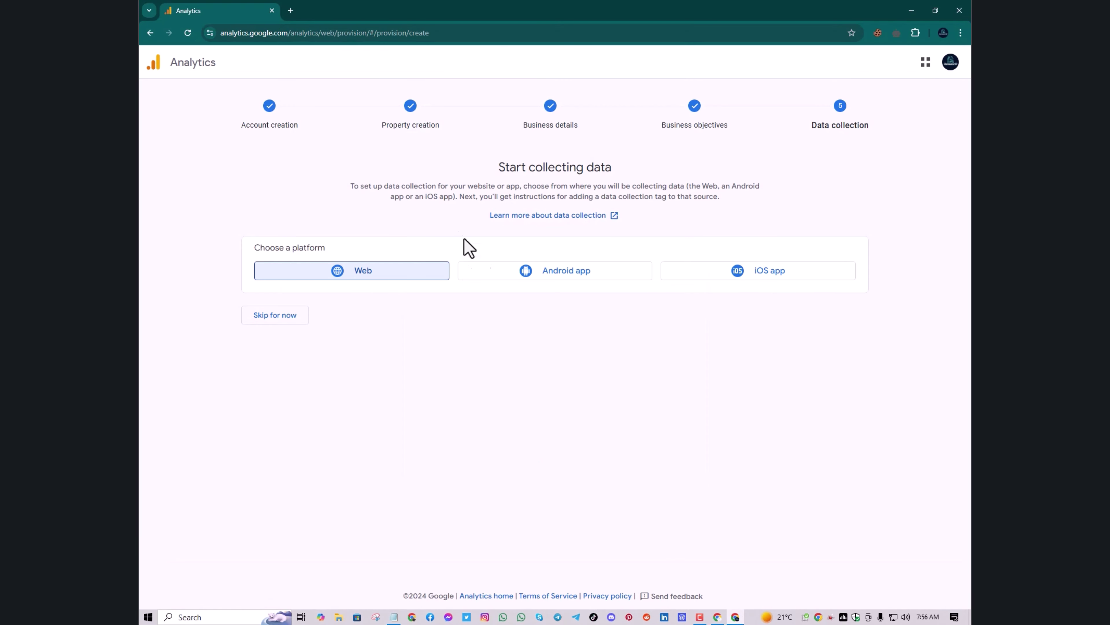
pyautogui.click(291, 13)
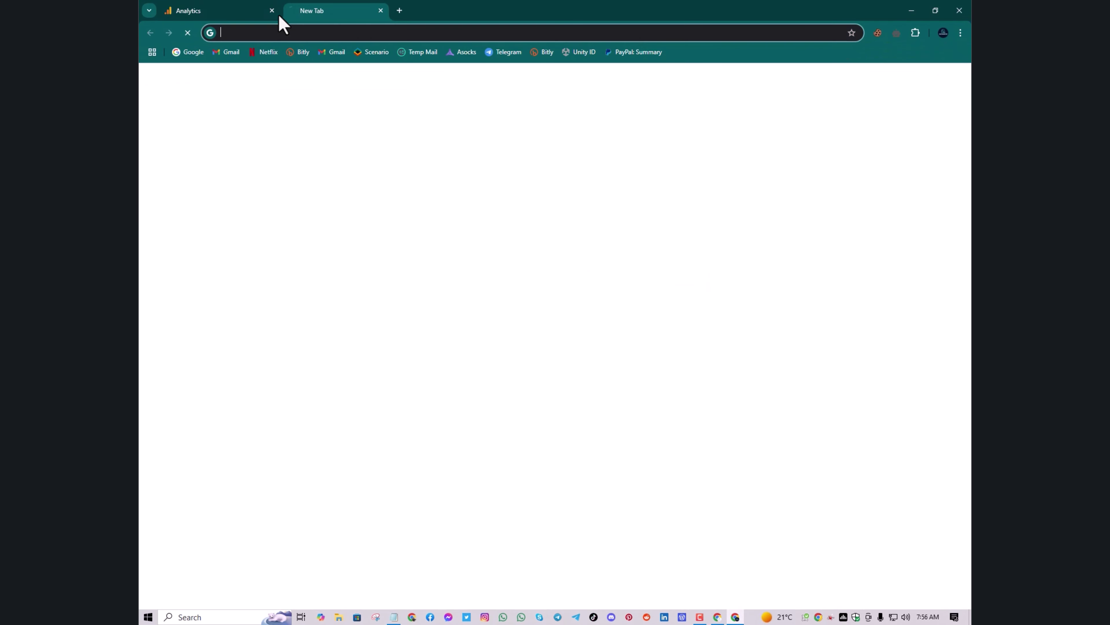
pyautogui.click(271, 13)
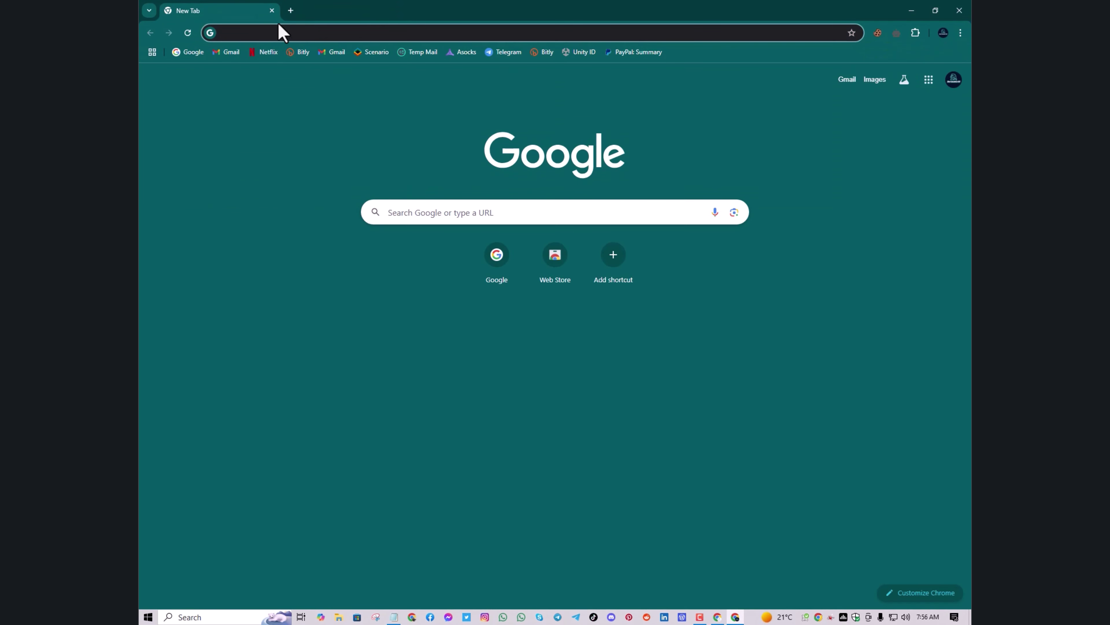
pyautogui.click(294, 38)
pyautogui.write('googl')
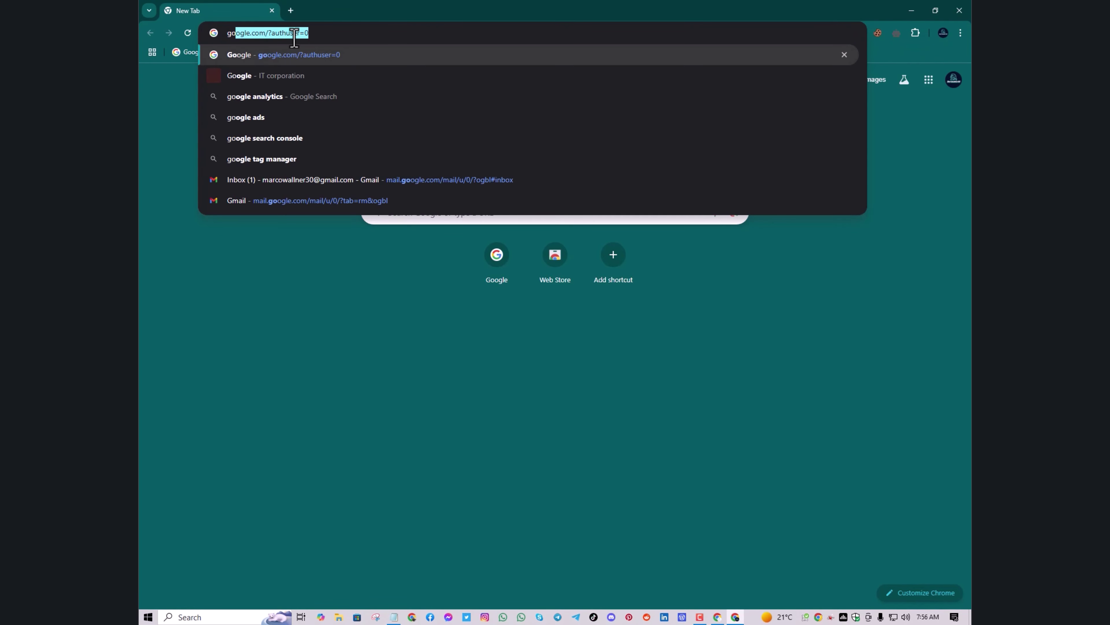
pyautogui.write('e')
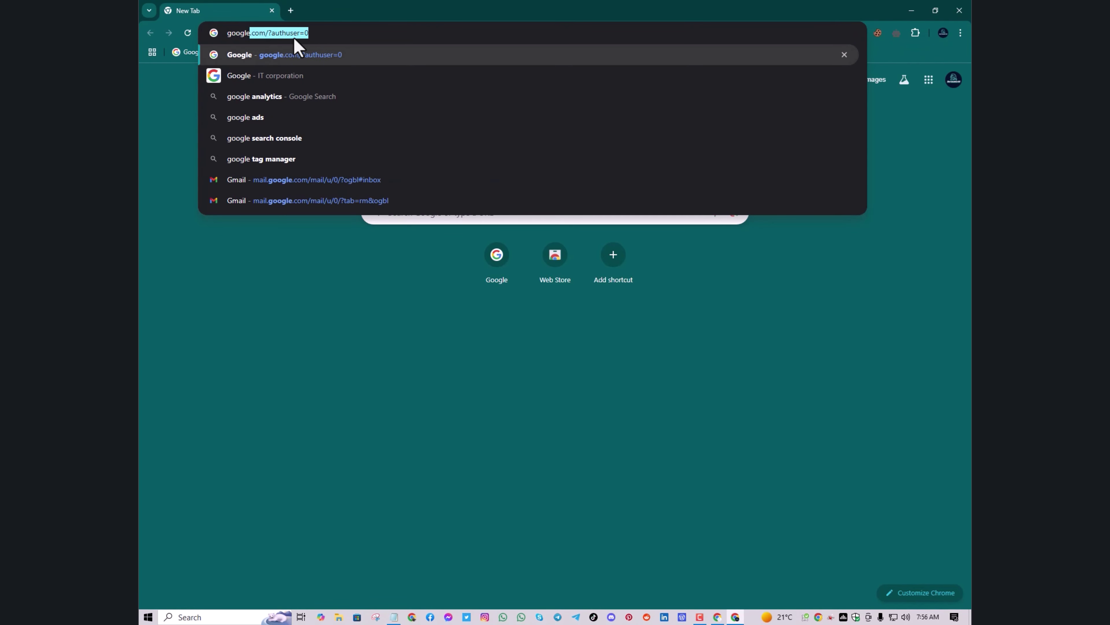
pyautogui.write(' s')
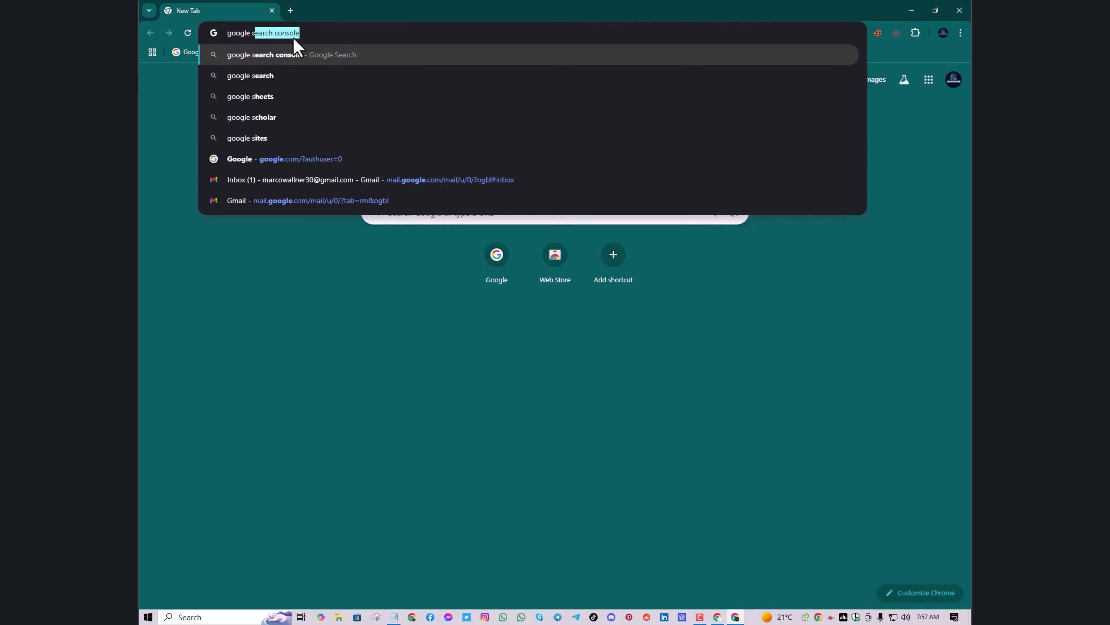
pyautogui.press('Return')
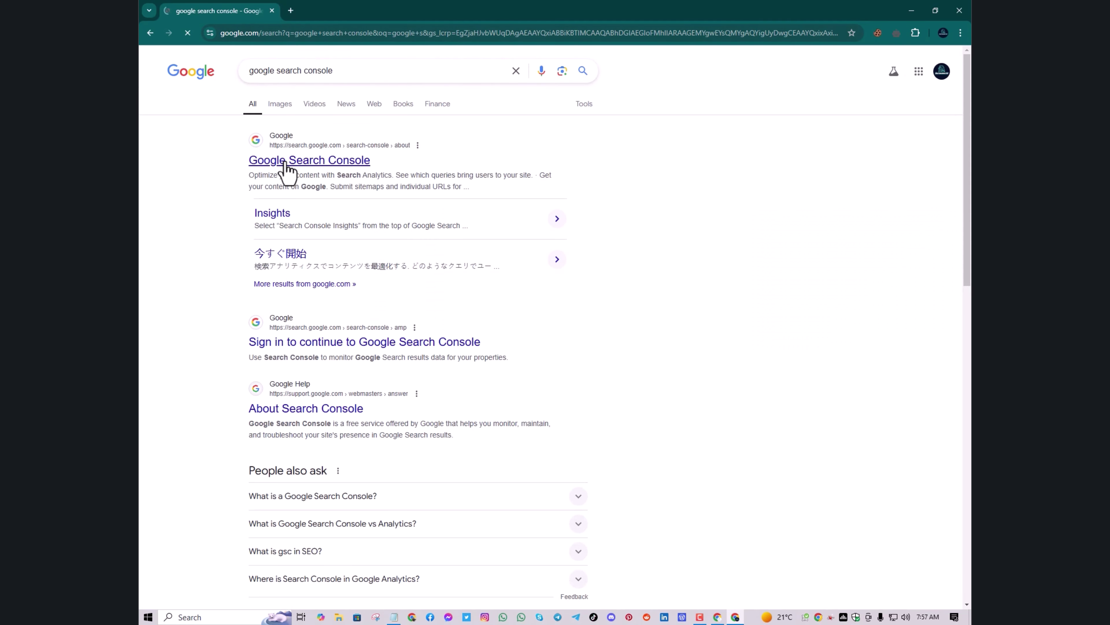
# Open Search Console from the results, start setup, and select the URL prefix property type
pyautogui.click(287, 163)
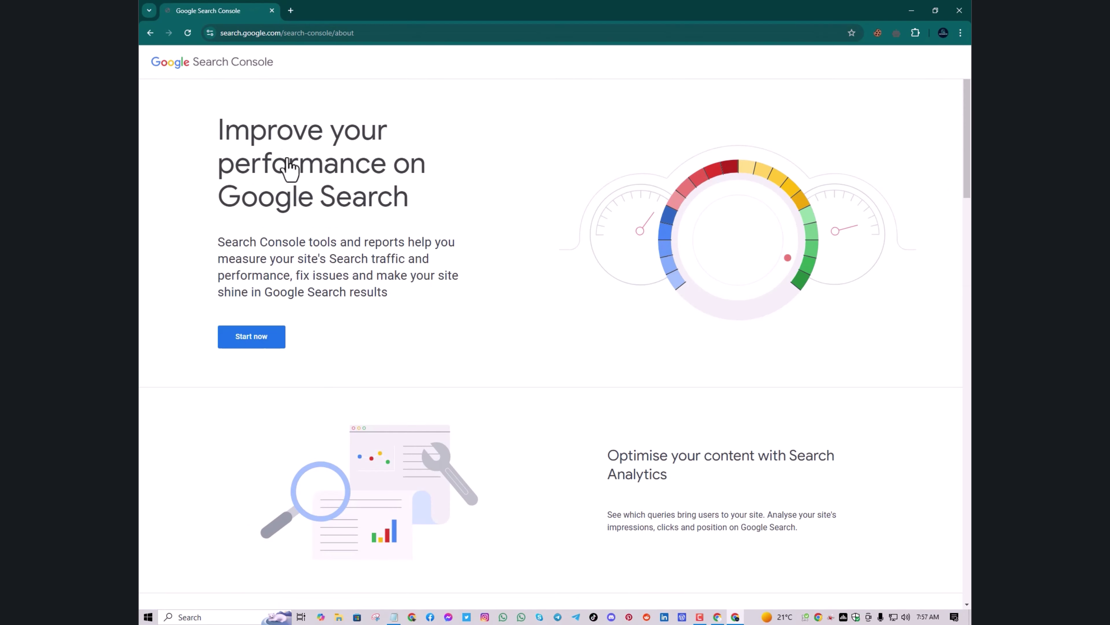
pyautogui.click(274, 334)
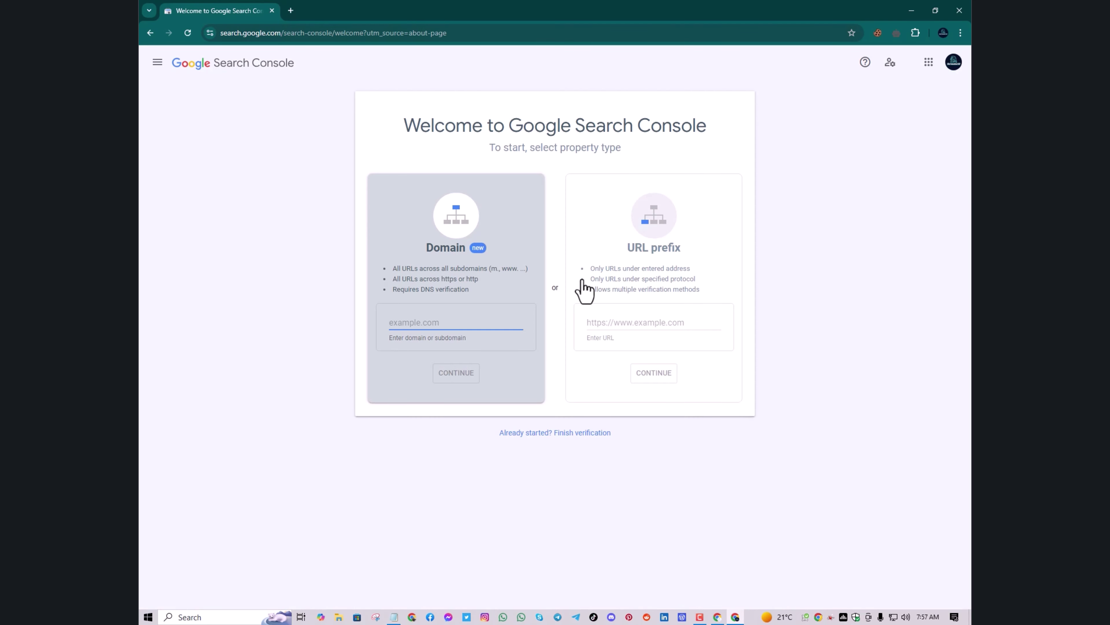
pyautogui.click(627, 323)
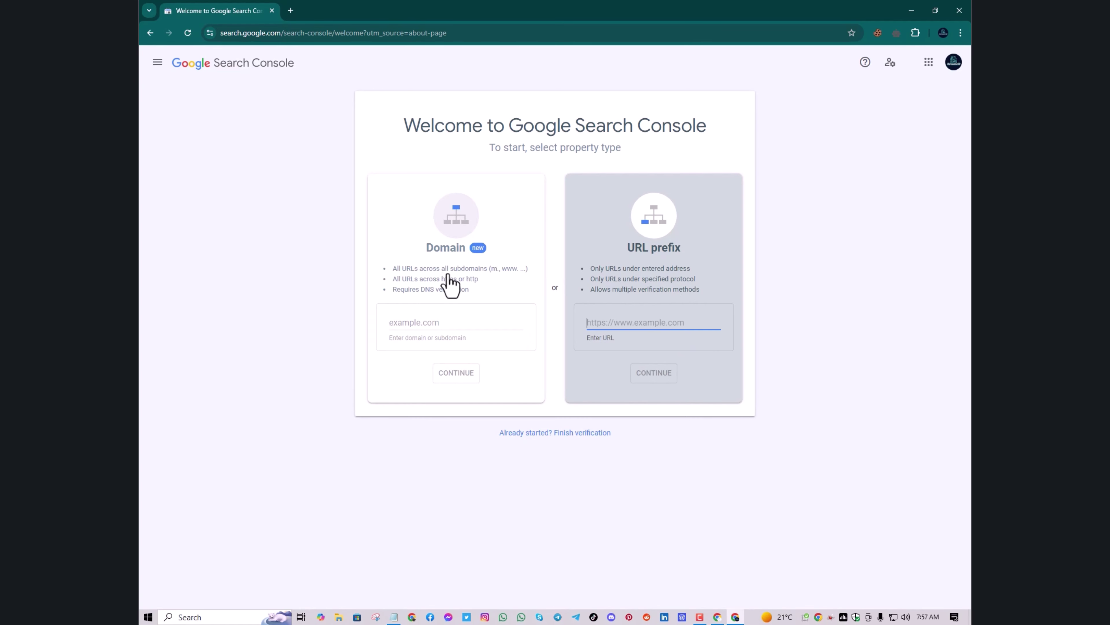
# Copy the Home Garden blog's address and paste it into the URL prefix field
pyautogui.click(719, 617)
pyautogui.click(290, 9)
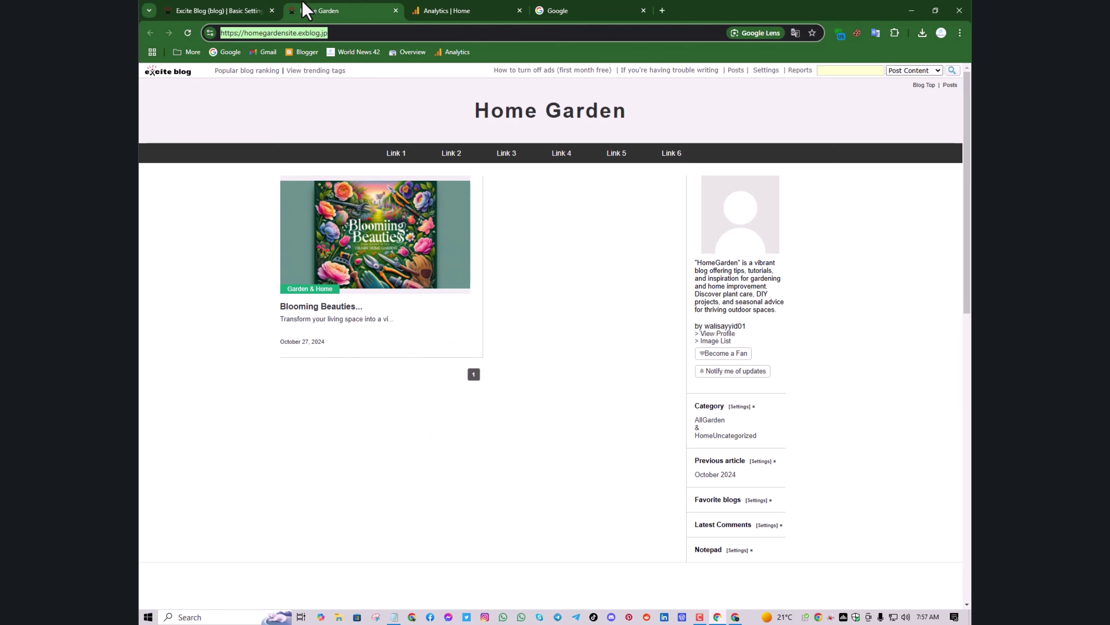
pyautogui.click(273, 37)
pyautogui.tripleClick(271, 33)
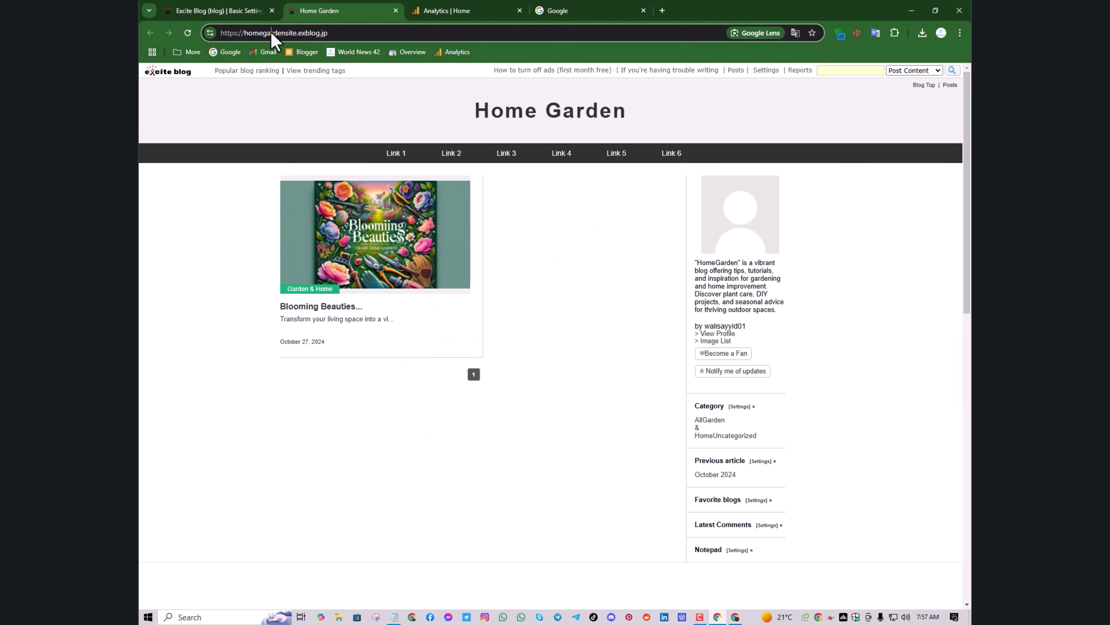
pyautogui.rightClick(268, 32)
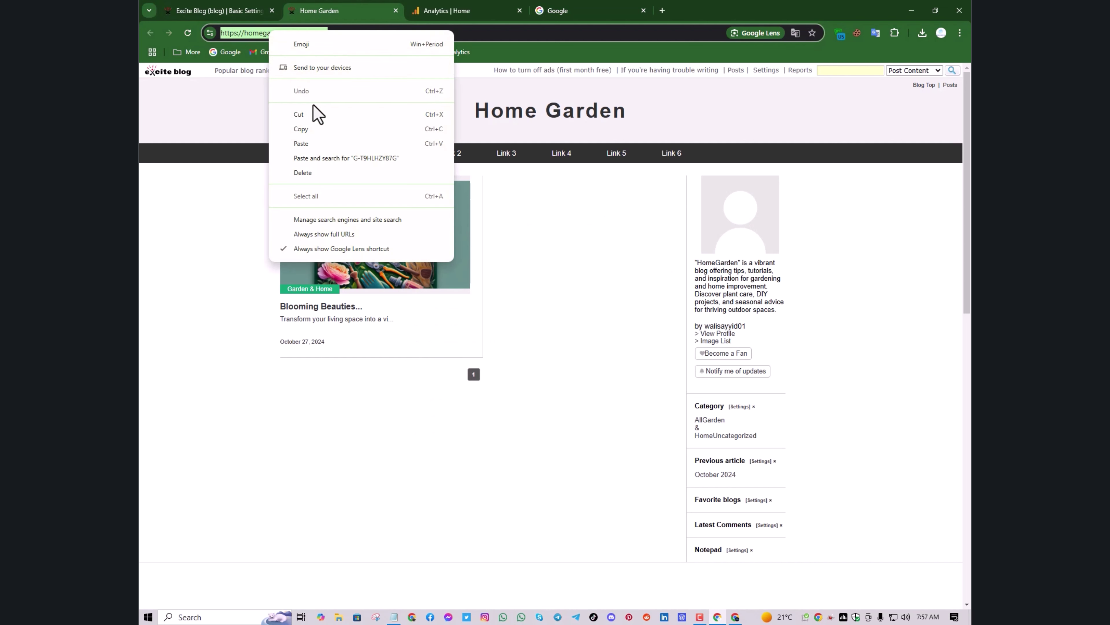
pyautogui.click(326, 129)
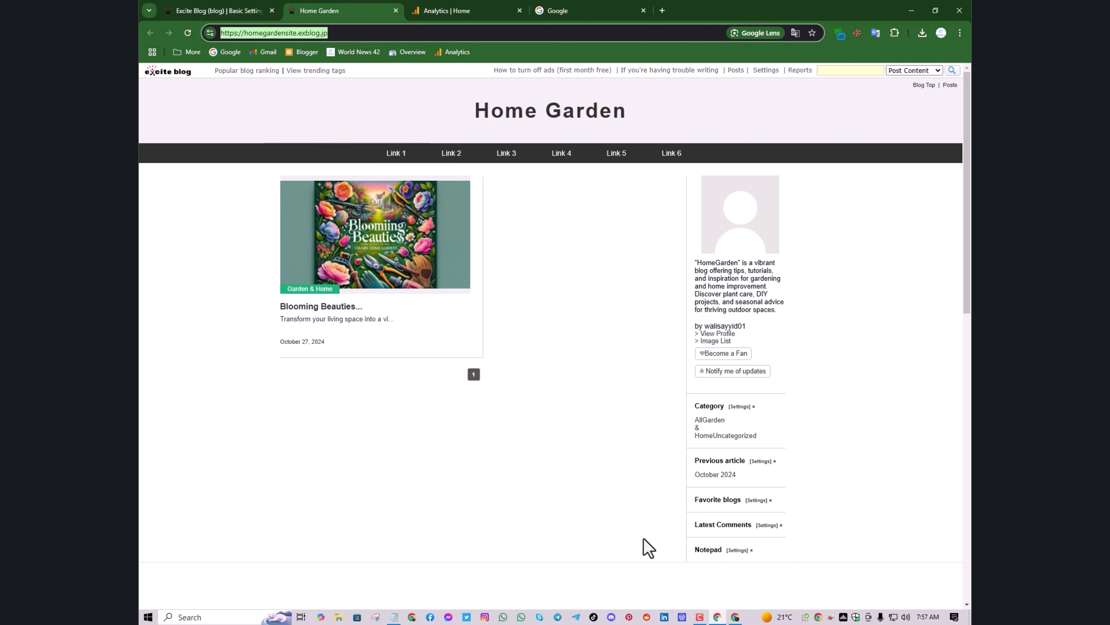
pyautogui.click(736, 616)
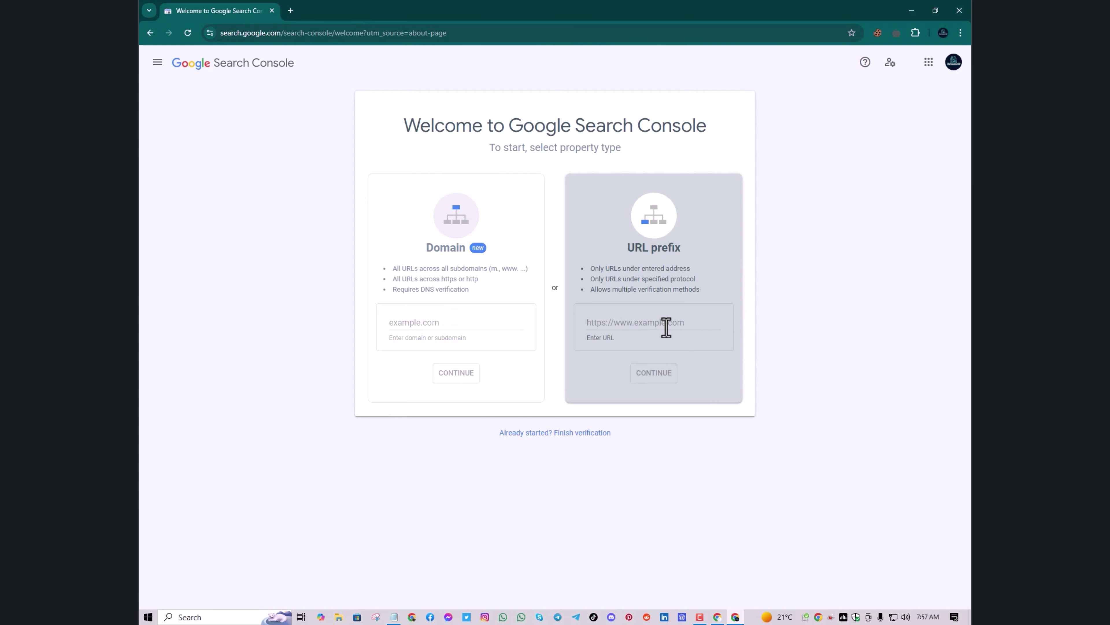
pyautogui.hotkey('ctrl', 'v')
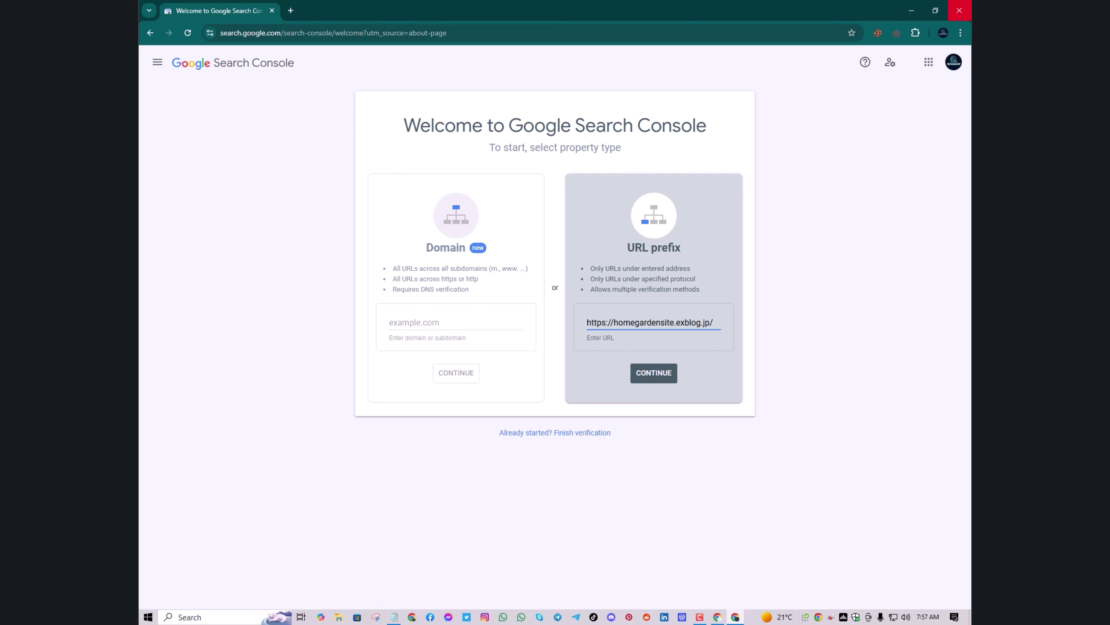
pyautogui.click(911, 10)
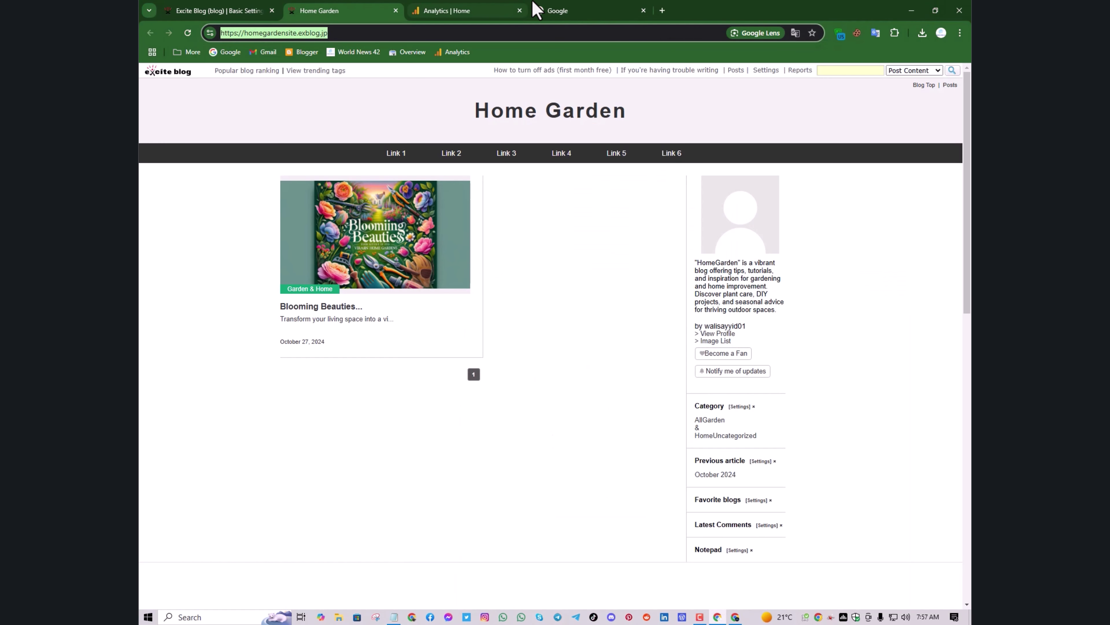
pyautogui.click(582, 10)
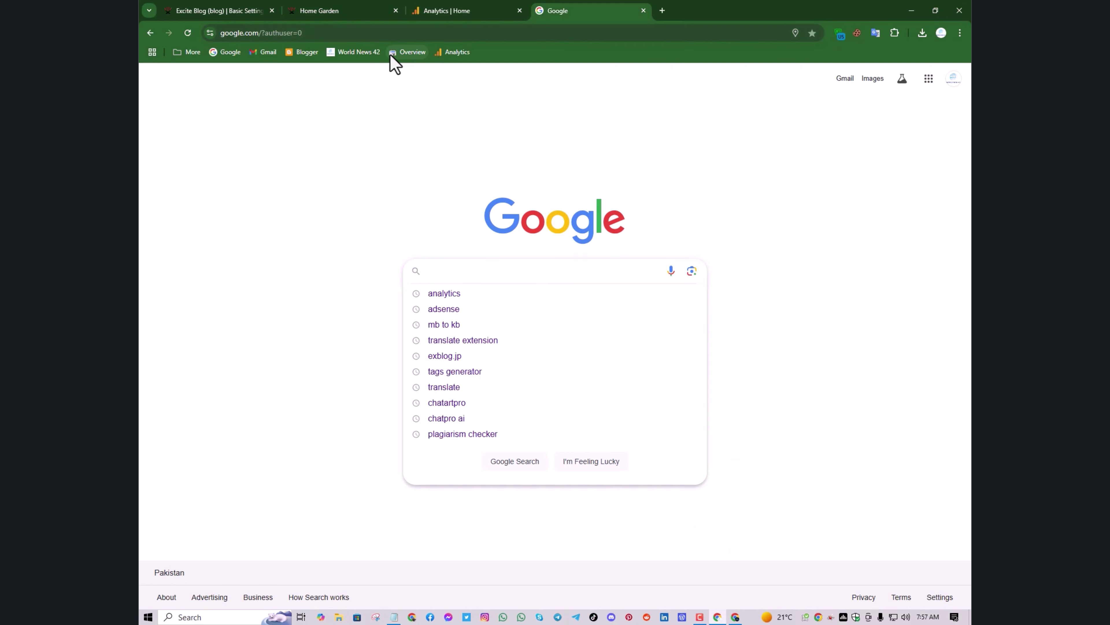
pyautogui.click(395, 52)
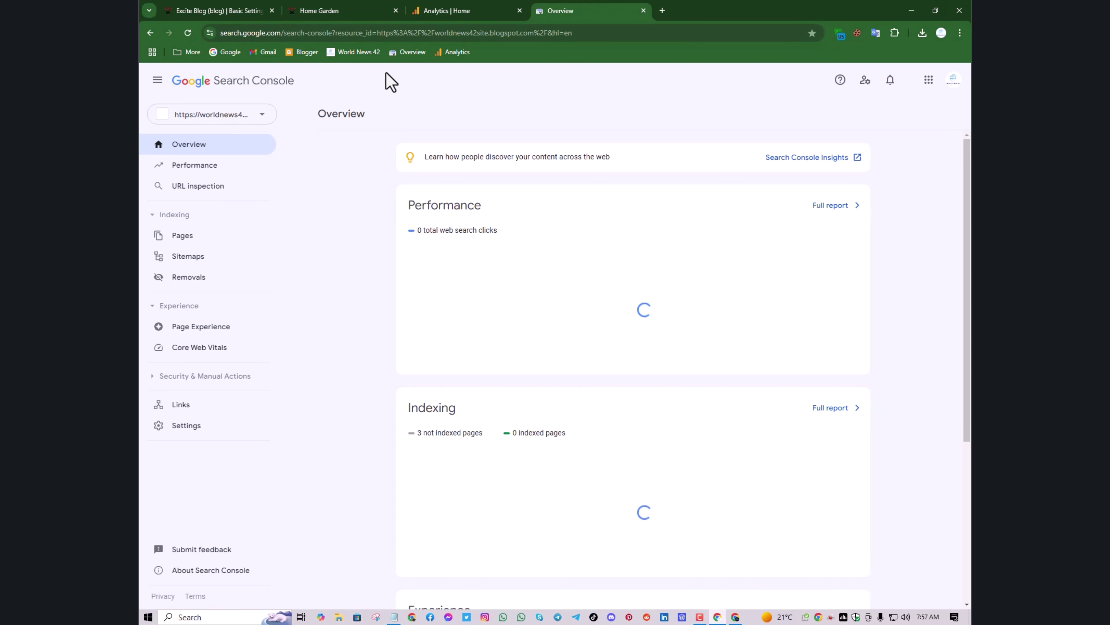
pyautogui.click(264, 117)
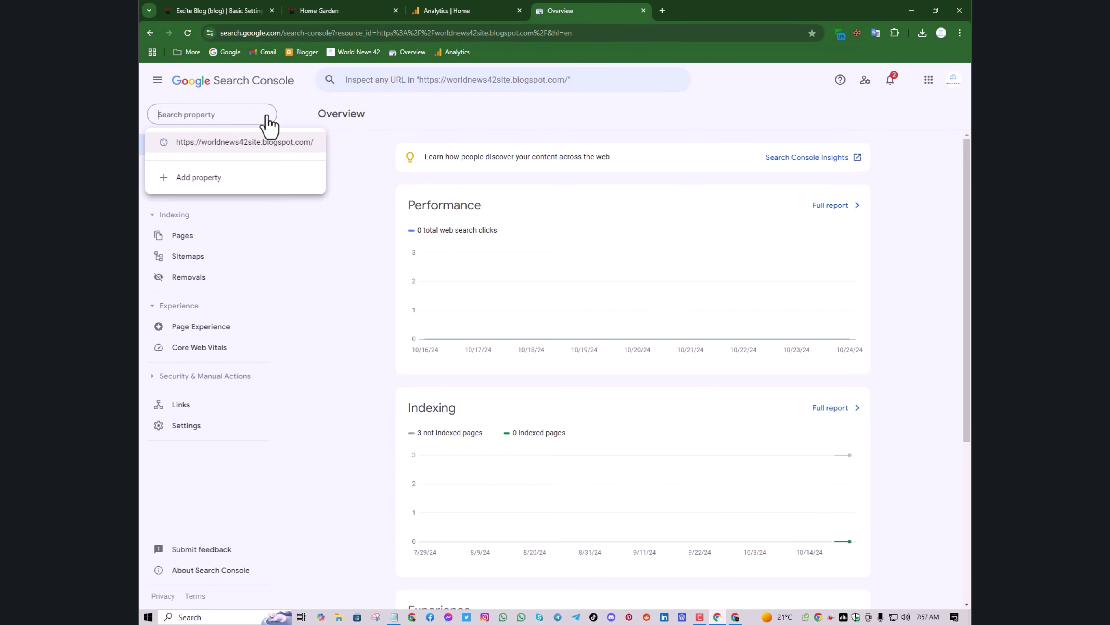
pyautogui.click(235, 183)
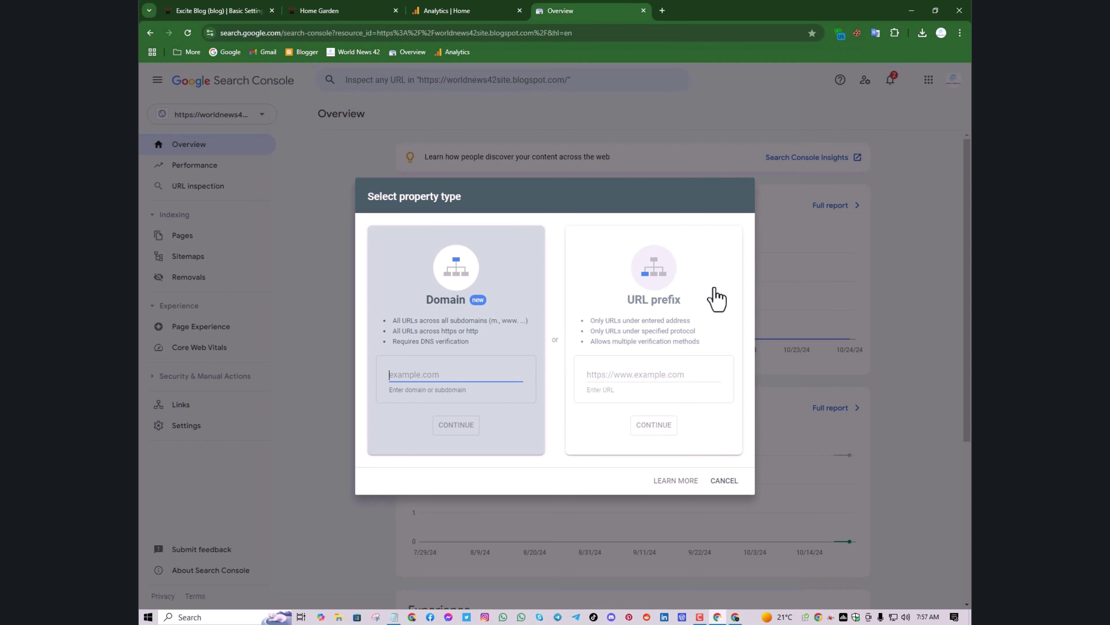
pyautogui.click(641, 377)
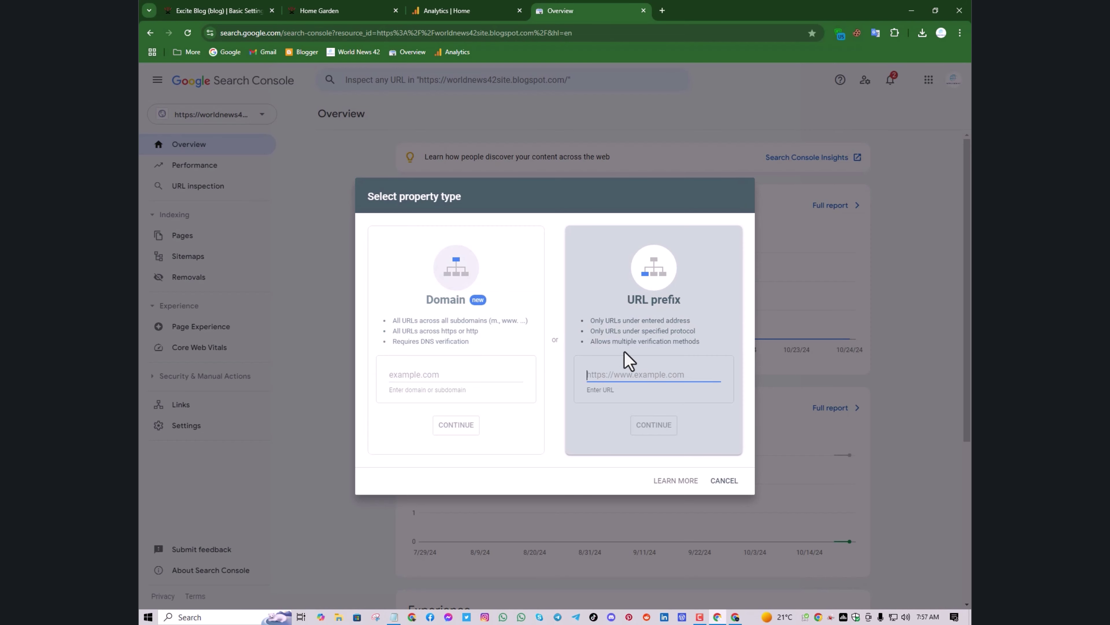
pyautogui.hotkey('ctrl', 'v')
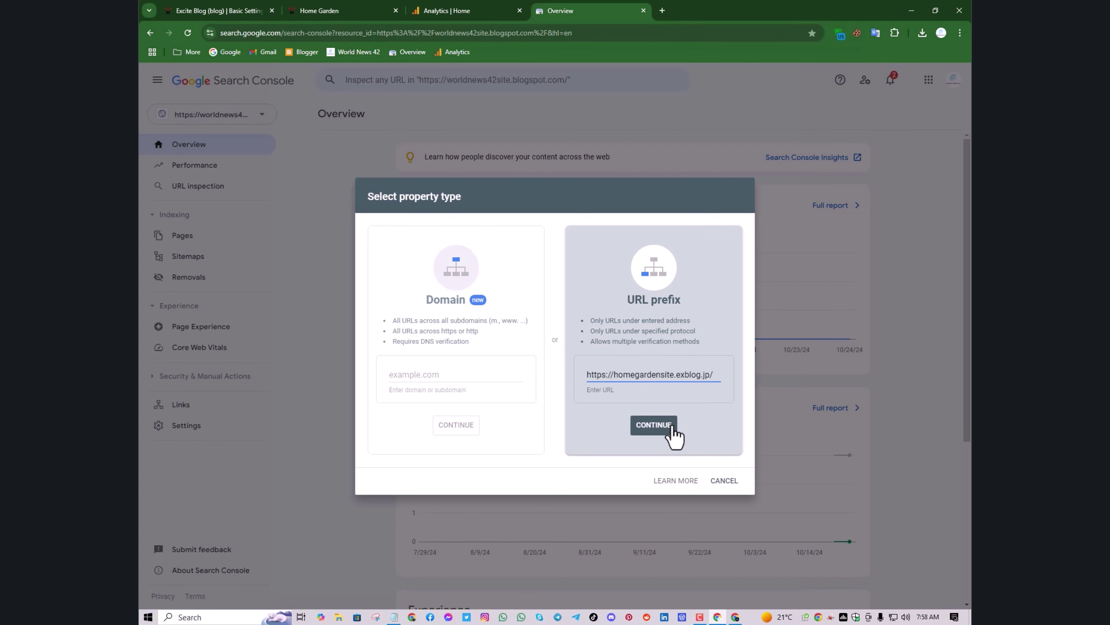
pyautogui.click(669, 428)
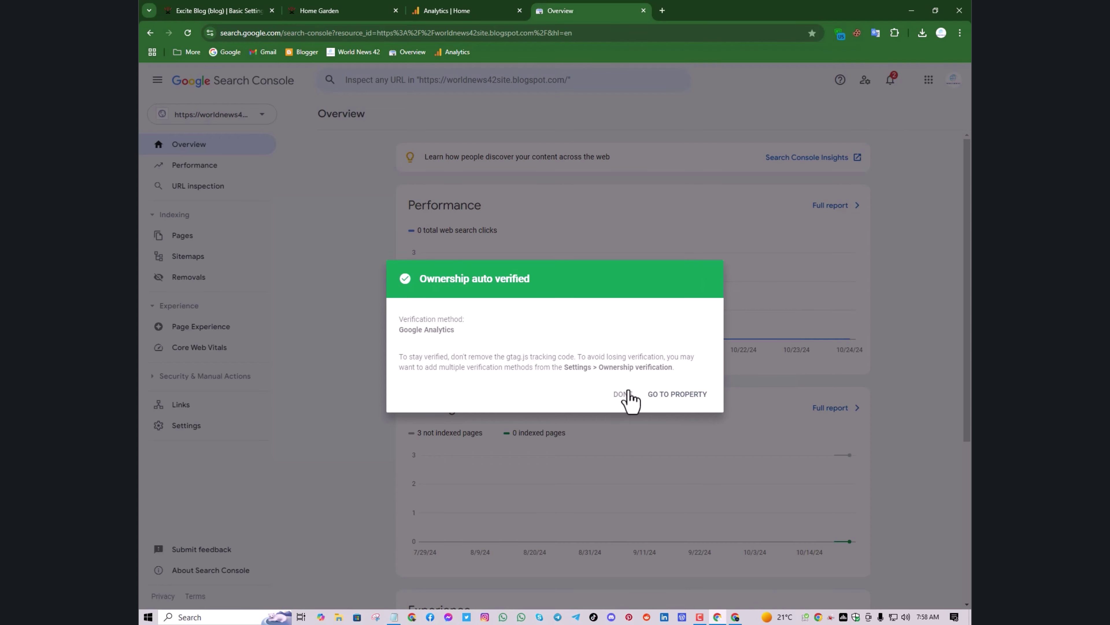
pyautogui.click(672, 411)
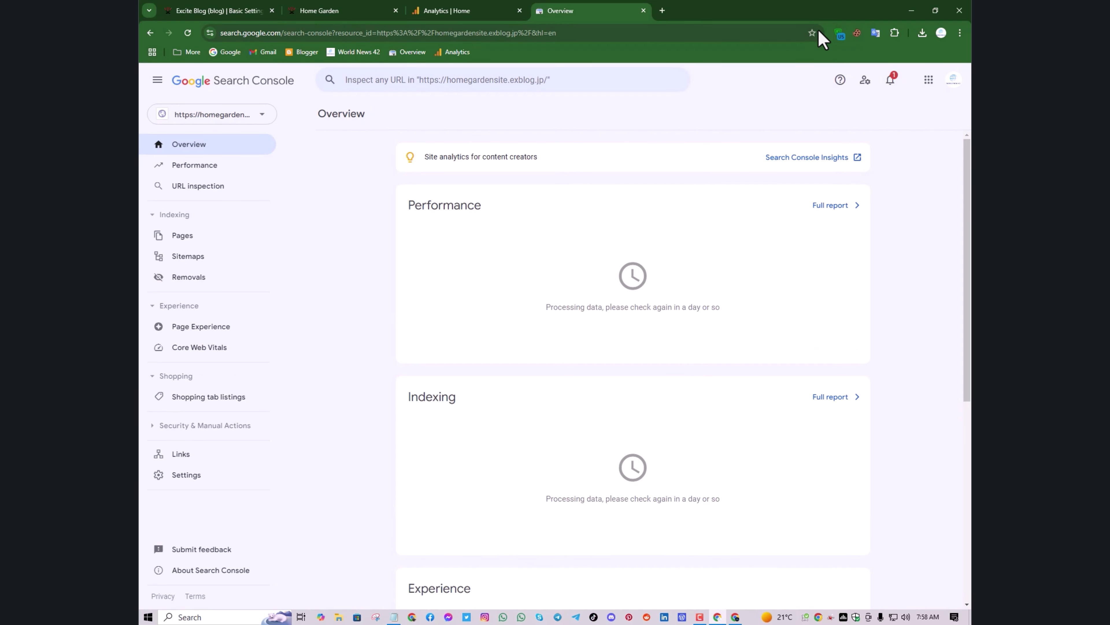
# Bookmark the property's Search Console Overview page to the bookmarks bar
pyautogui.click(811, 33)
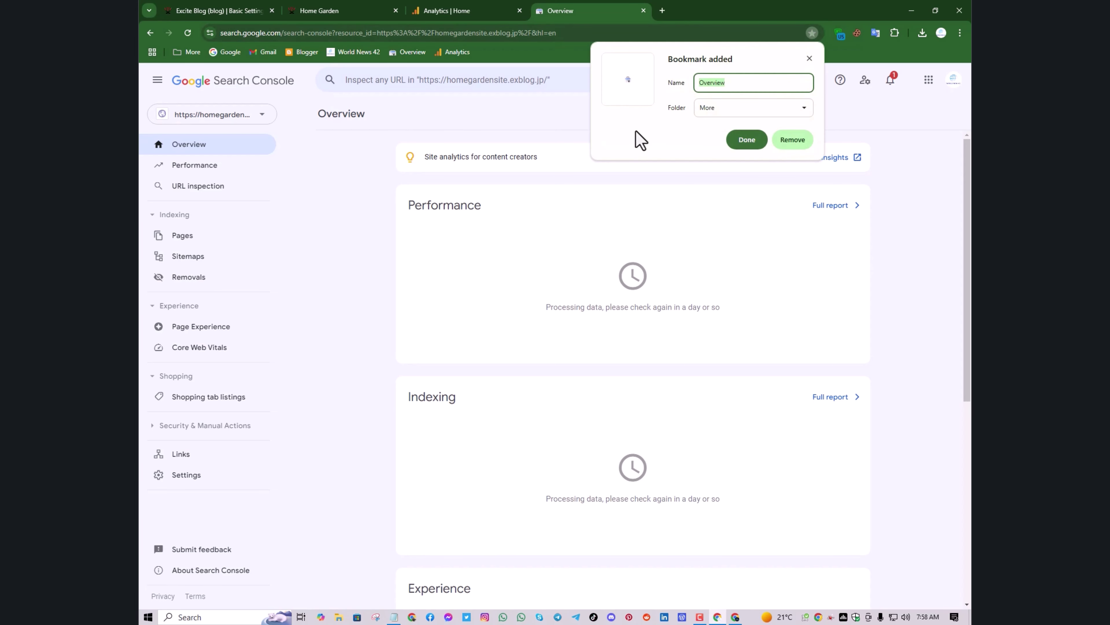
pyautogui.click(725, 107)
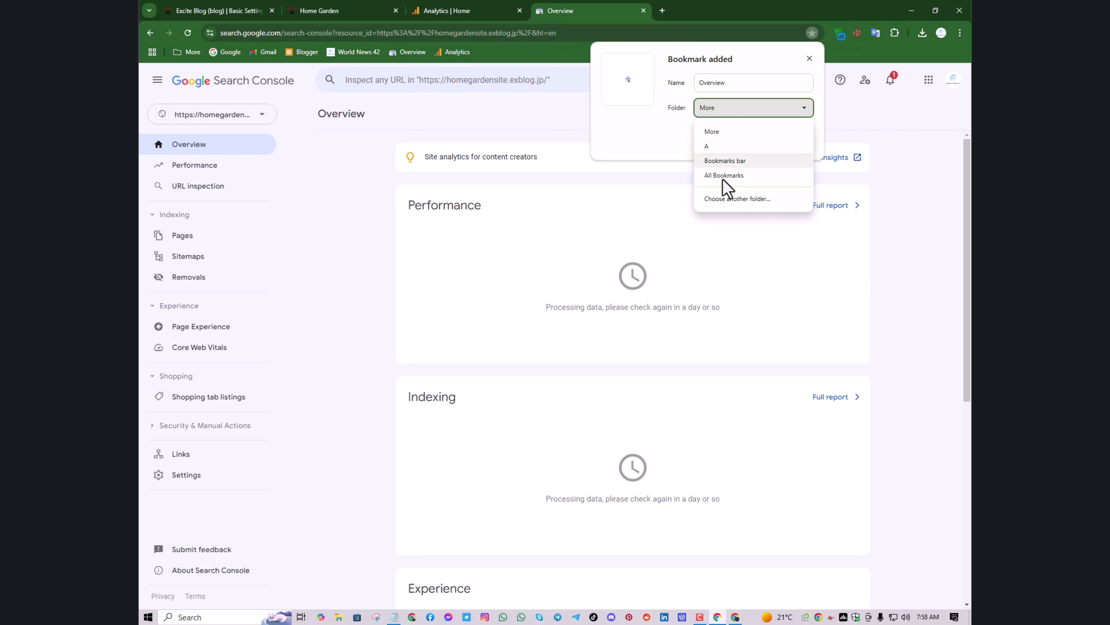
pyautogui.click(739, 160)
pyautogui.click(738, 142)
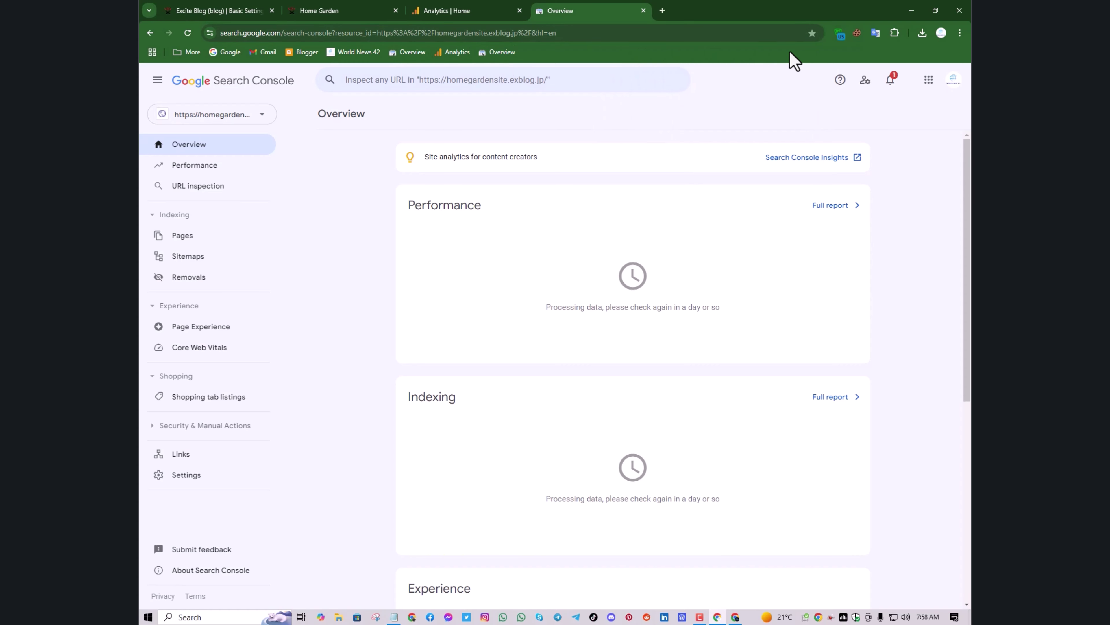
# Remove the duplicate Overview bookmark from the bookmarks bar
pyautogui.click(814, 31)
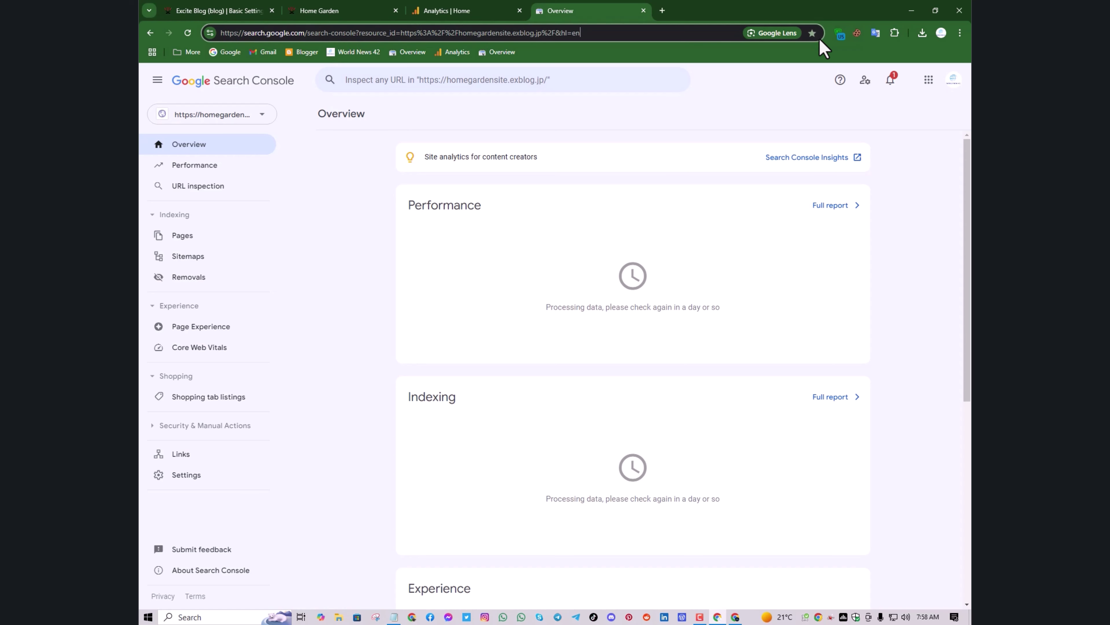
pyautogui.click(812, 32)
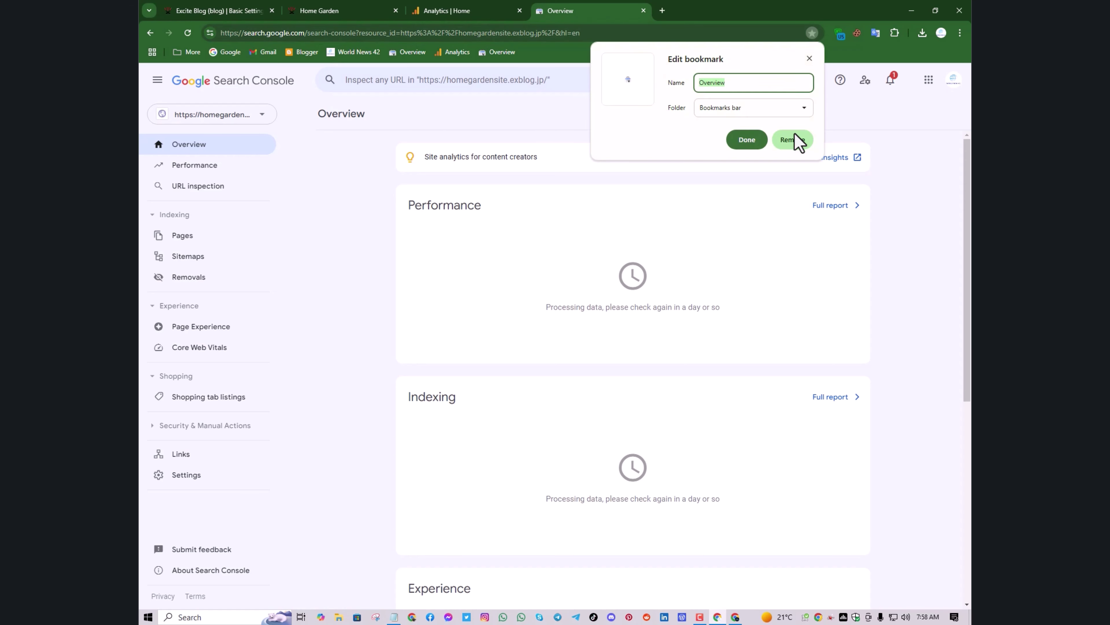
pyautogui.click(792, 137)
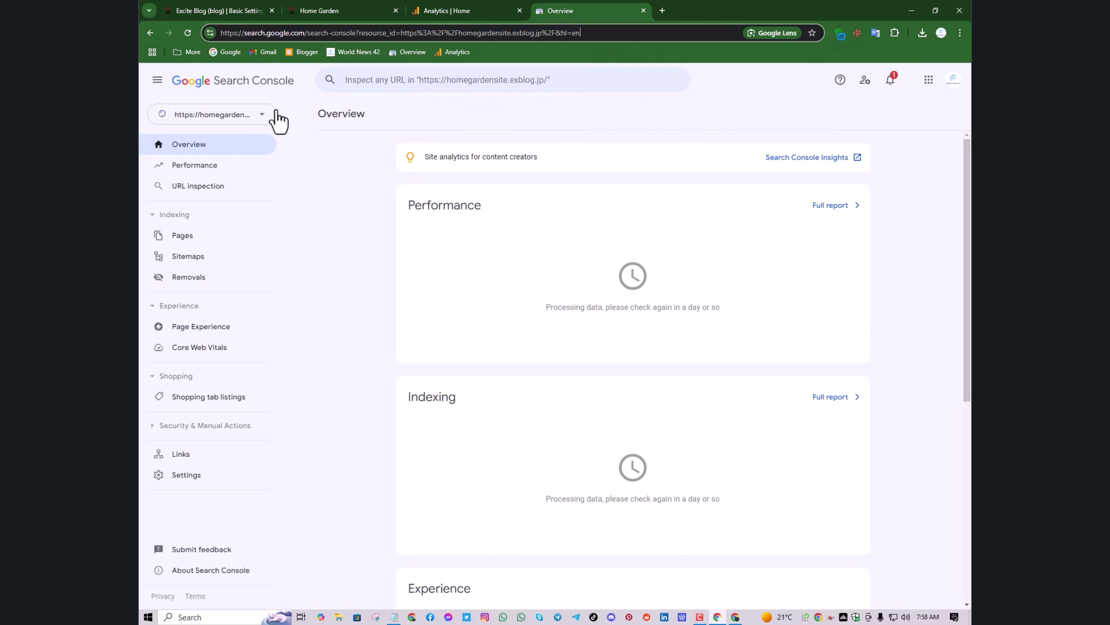
# Open the Admin settings in the Google Analytics tab
pyautogui.click(478, 10)
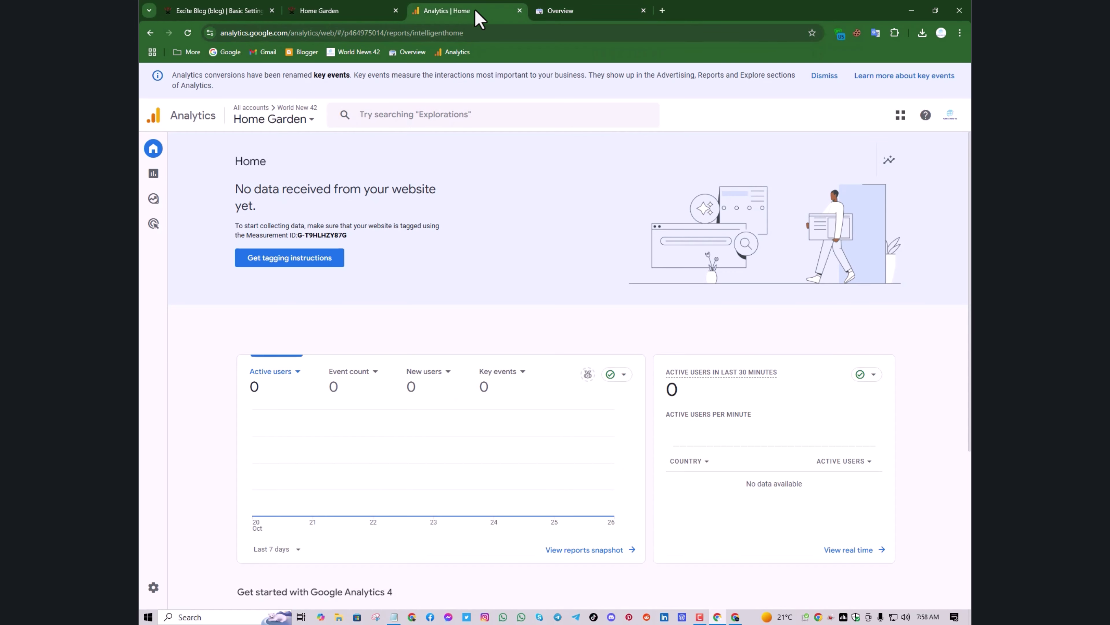
pyautogui.moveTo(140, 257)
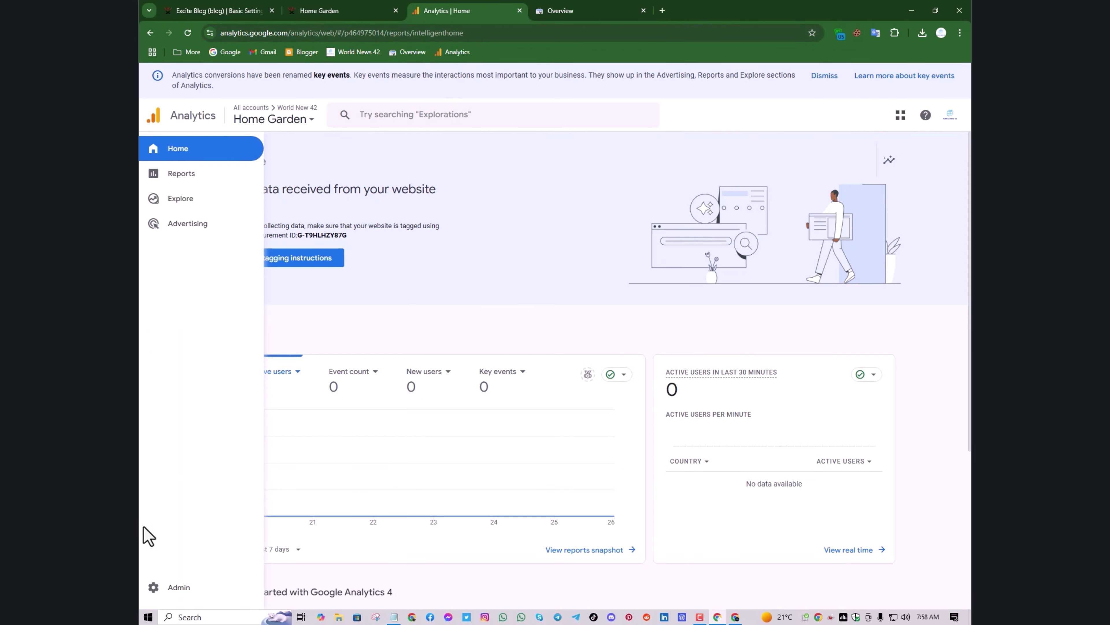
pyautogui.click(175, 590)
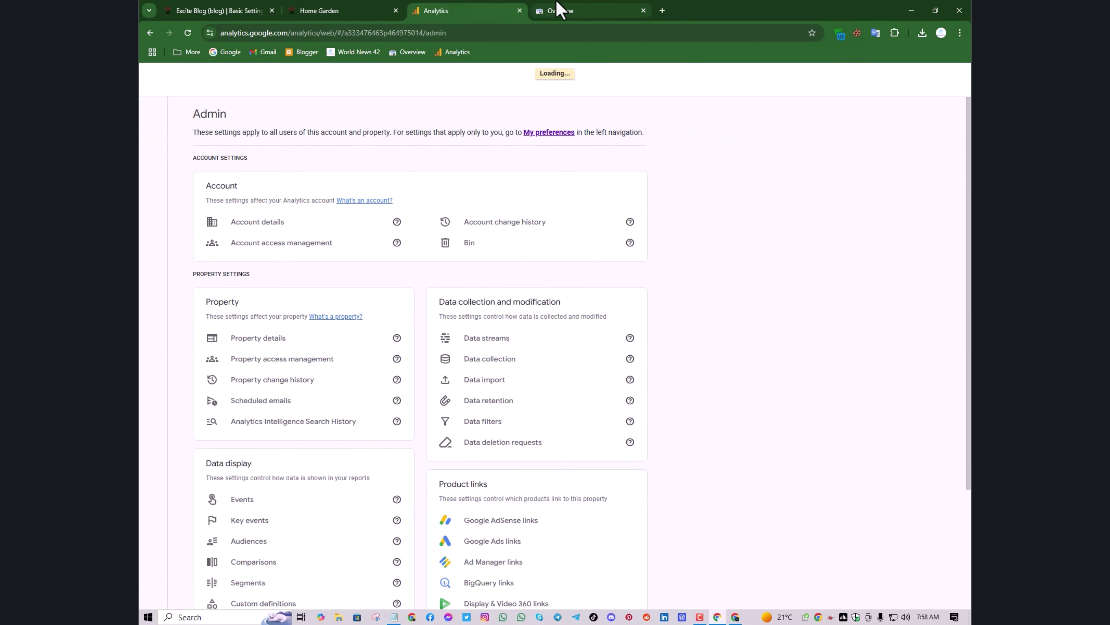
# Check Search Console Settings > Associations, which lists no services, then return to Analytics
pyautogui.click(571, 10)
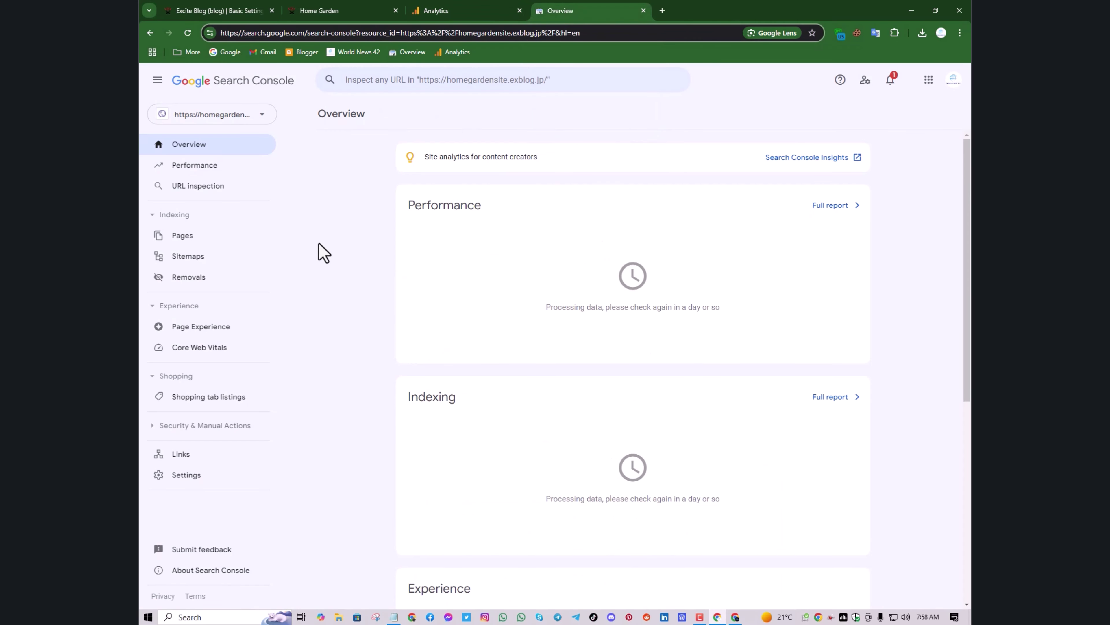
pyautogui.click(226, 477)
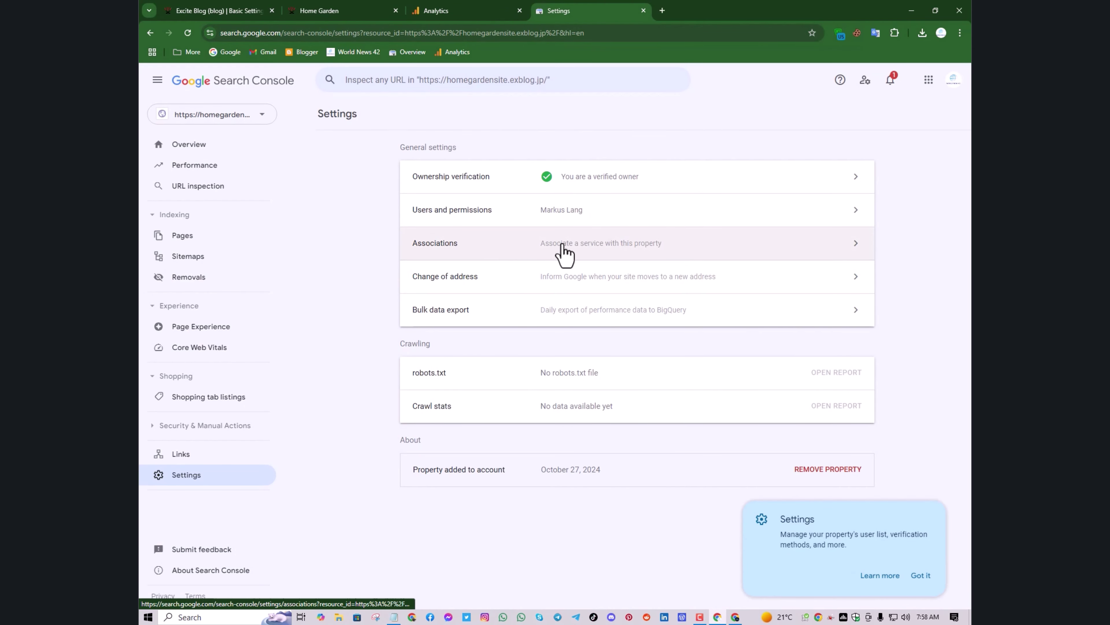
pyautogui.click(623, 247)
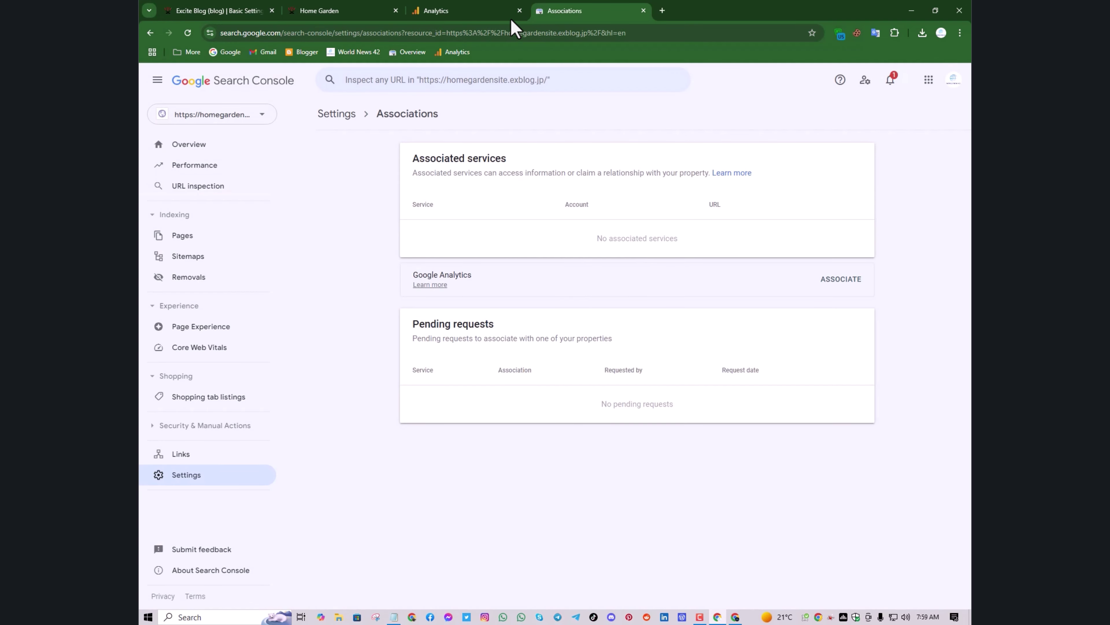
pyautogui.click(502, 10)
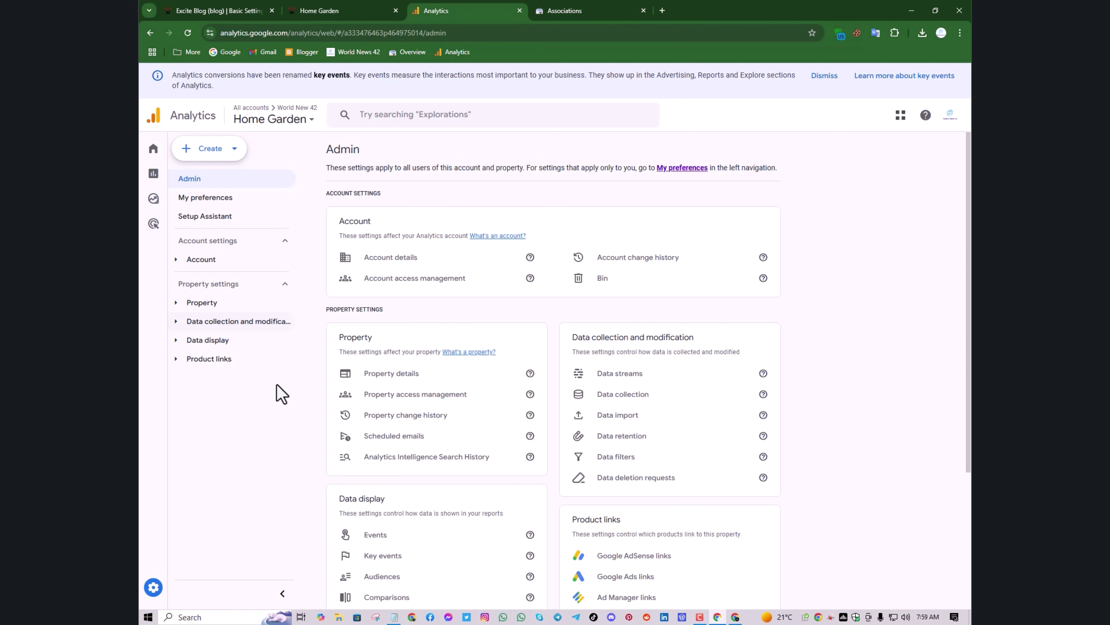
# Open Search Console links under Admin's Product links and start a new link for Home Garden
pyautogui.moveTo(148, 597)
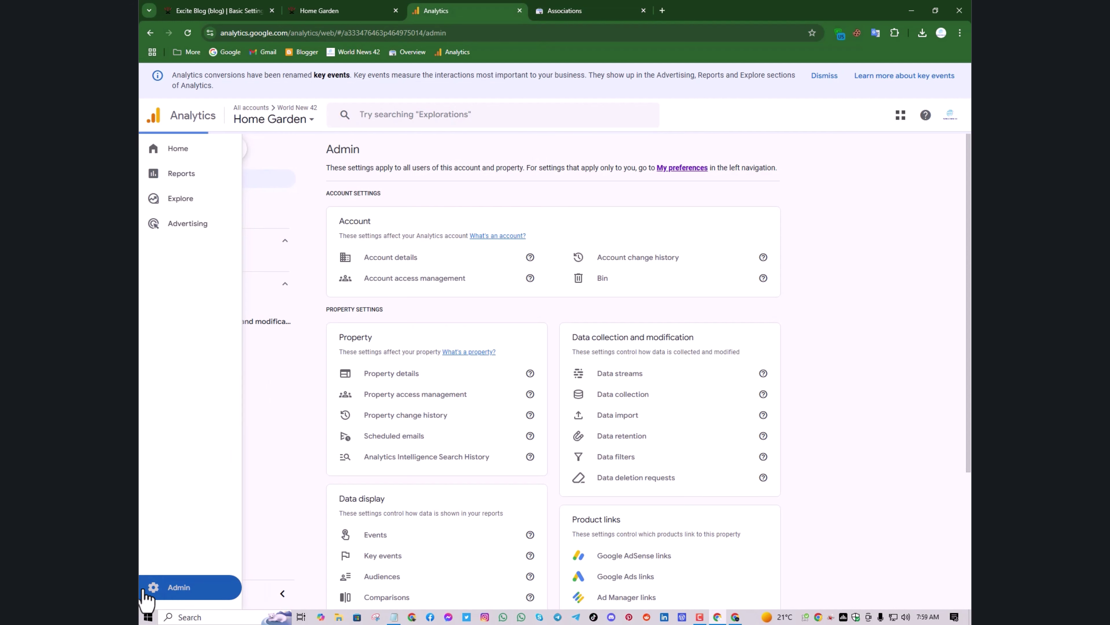
pyautogui.scroll(-1, 615, 306)
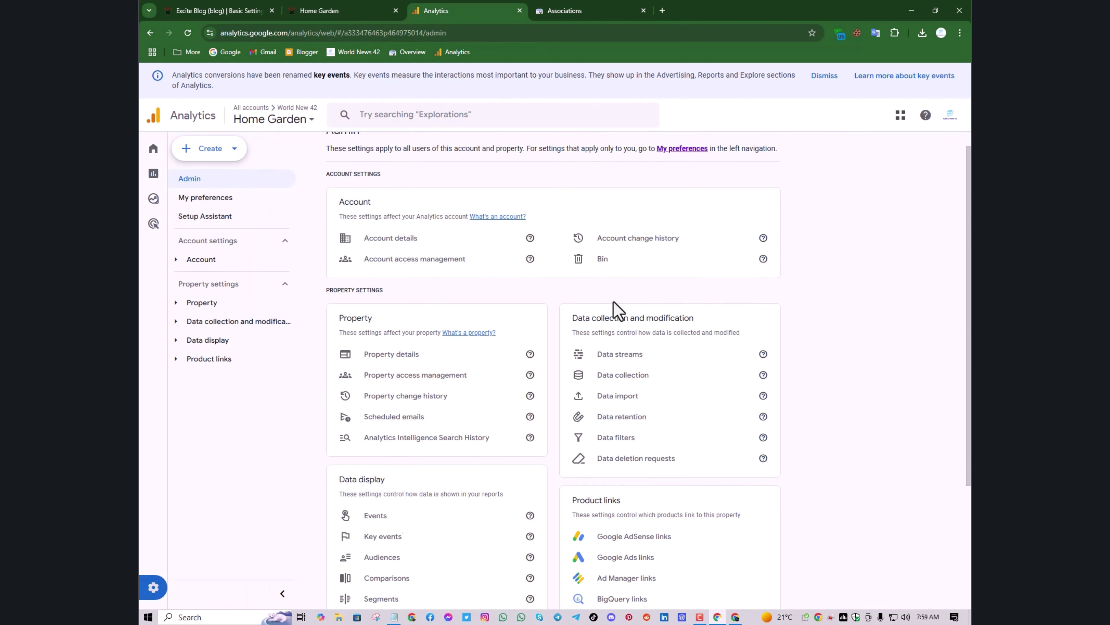
pyautogui.scroll(-4, 618, 311)
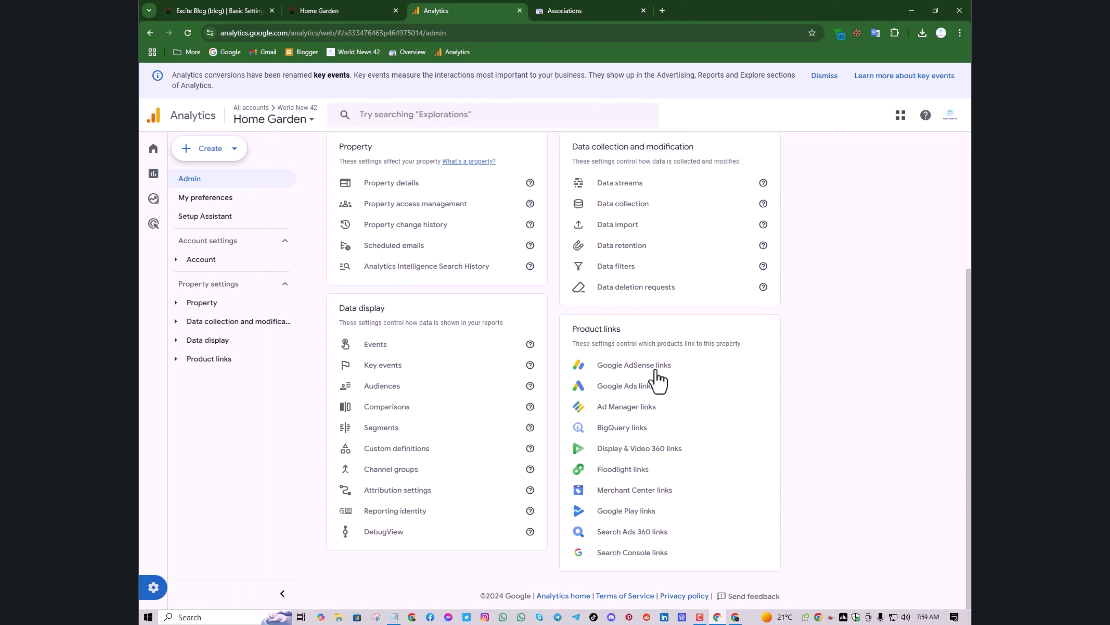
pyautogui.click(629, 559)
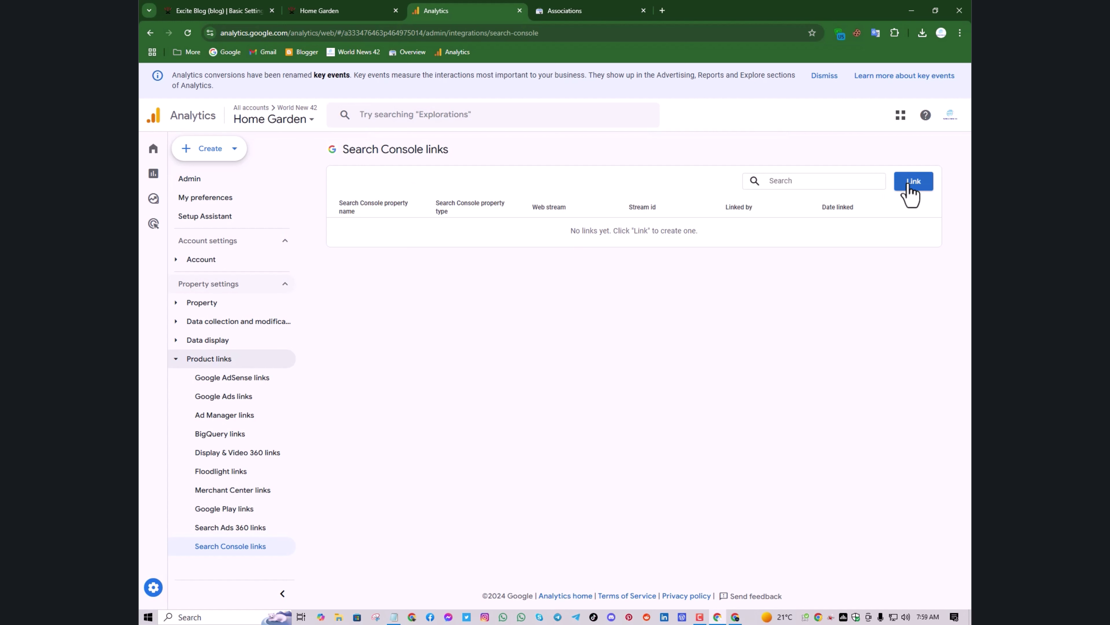
pyautogui.click(911, 195)
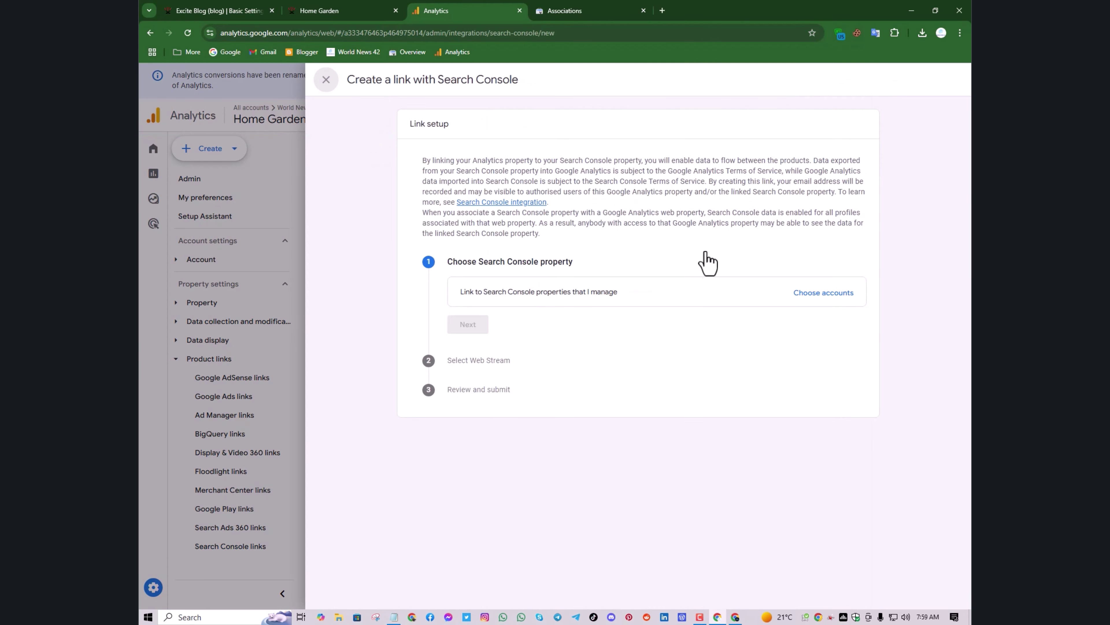
# Link the homegardensite.exblog.jp Search Console property to the Home Garden web stream and submit
pyautogui.click(814, 292)
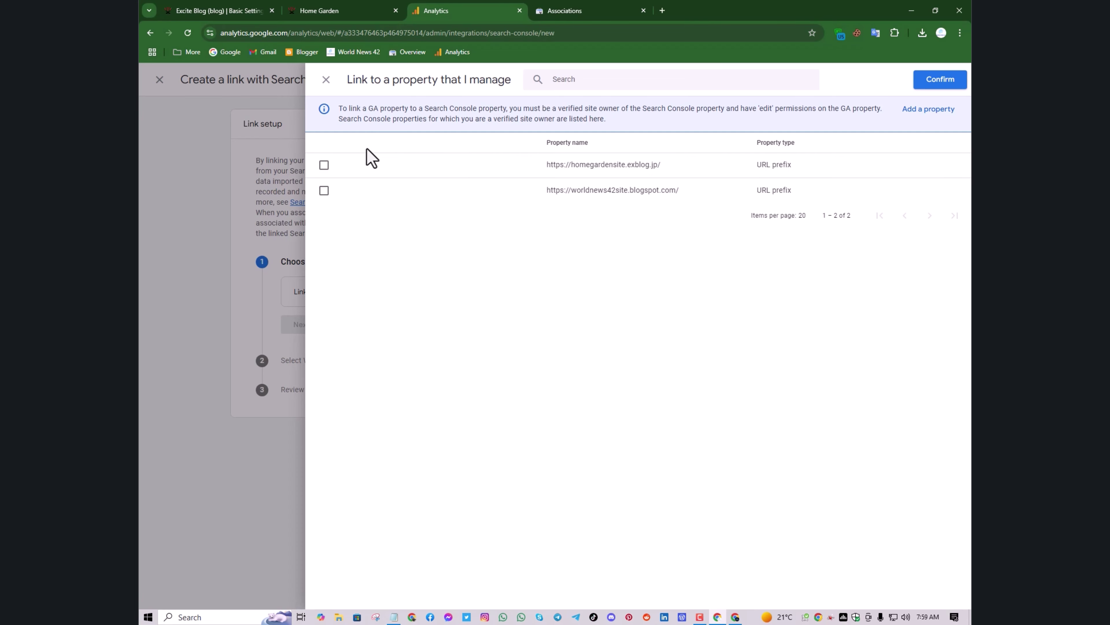
pyautogui.click(323, 166)
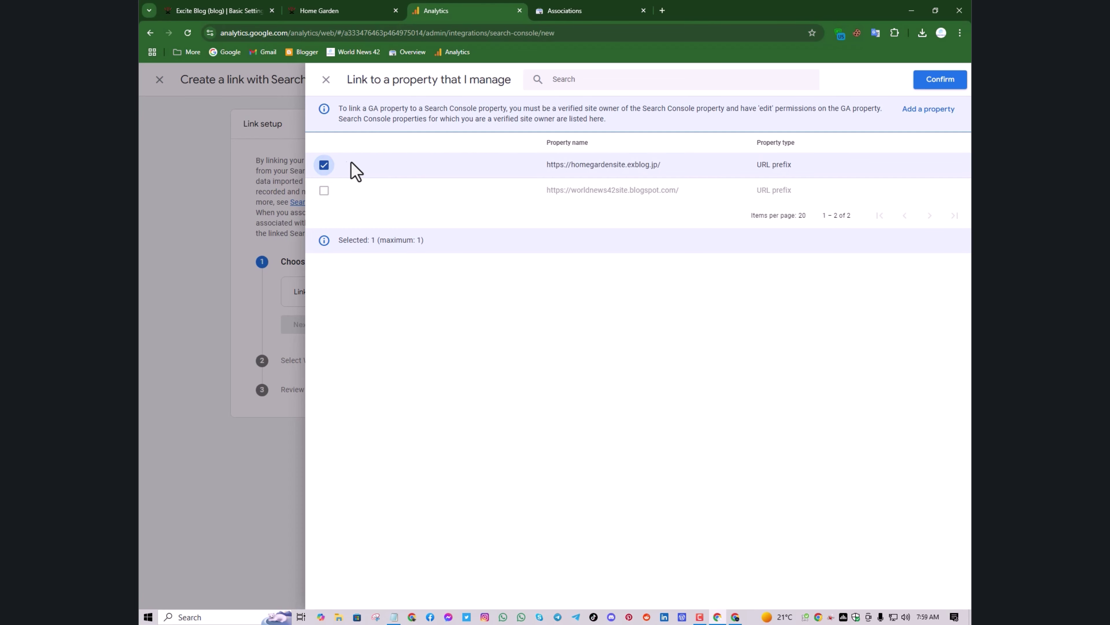
pyautogui.click(948, 86)
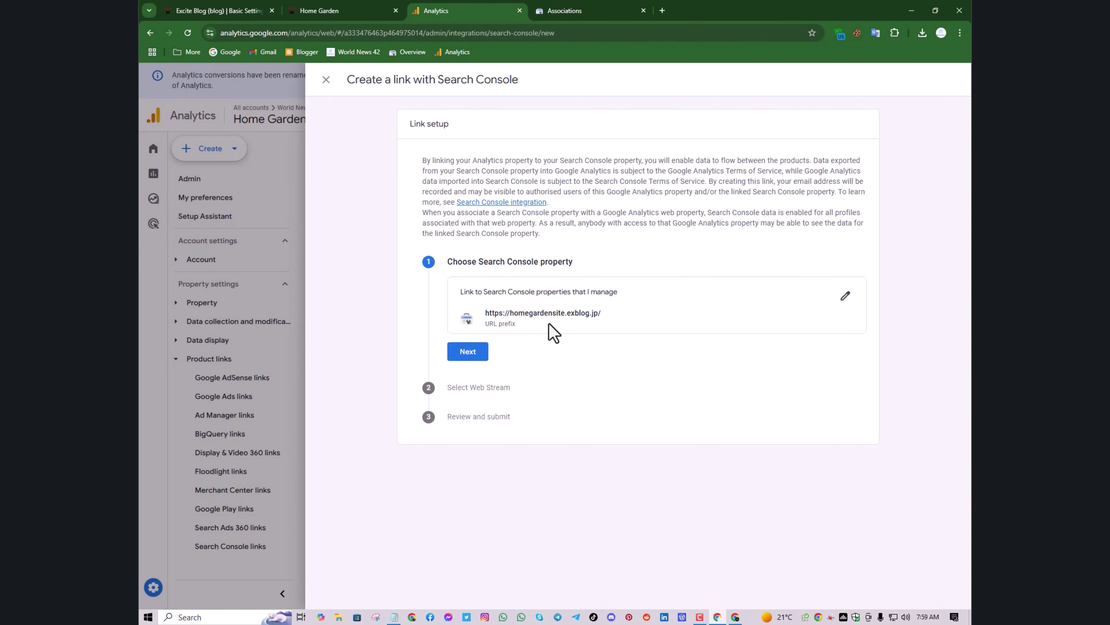
pyautogui.click(463, 355)
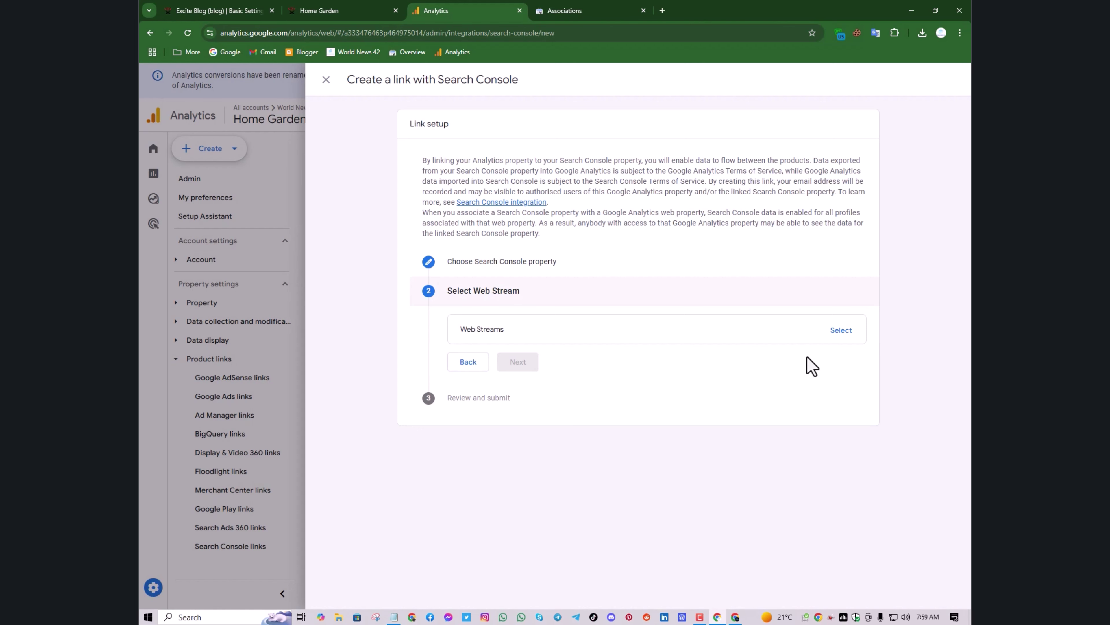
pyautogui.click(844, 336)
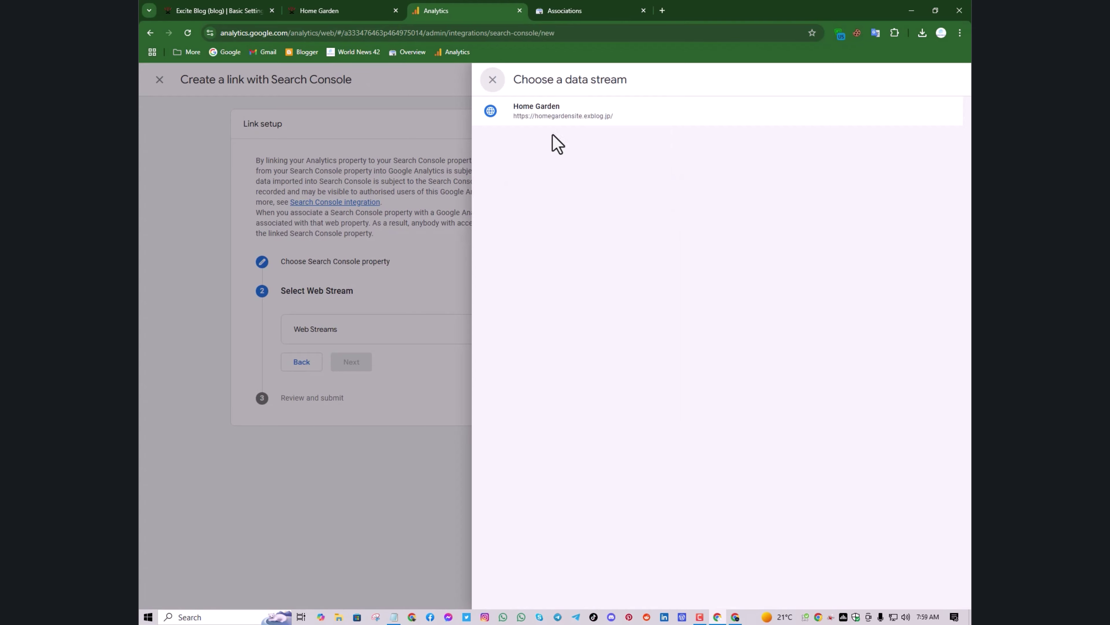
pyautogui.click(550, 123)
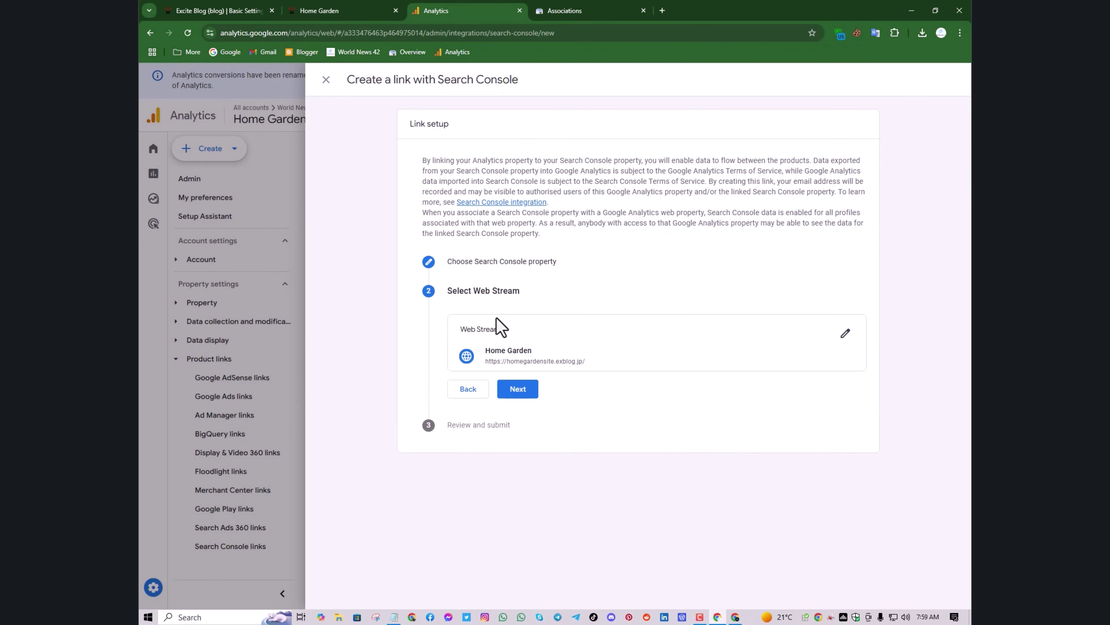
pyautogui.click(512, 392)
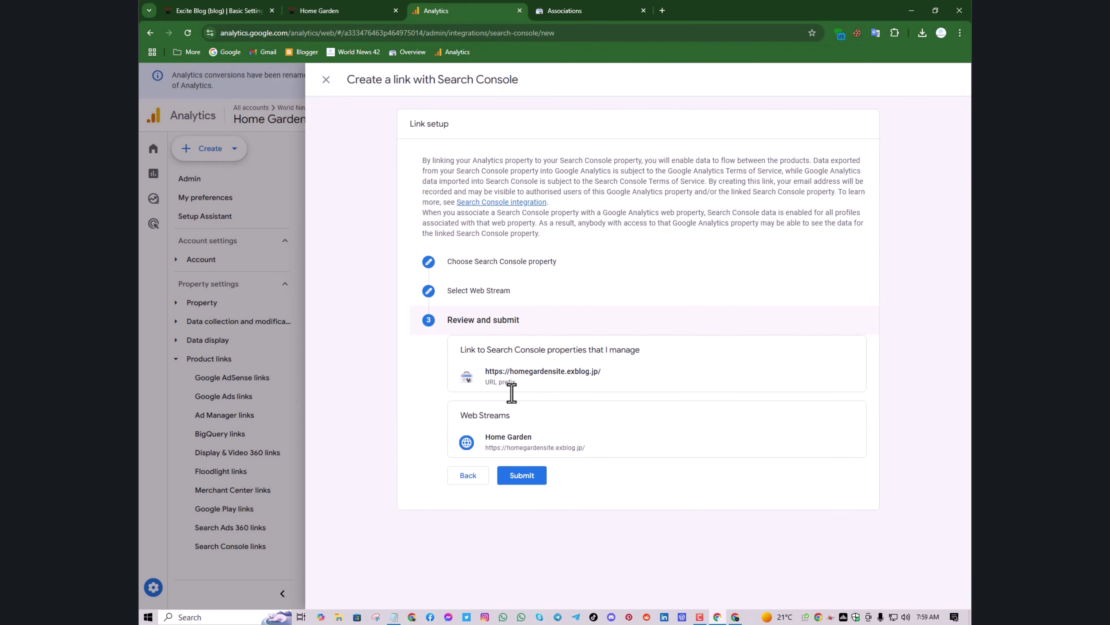
pyautogui.click(521, 477)
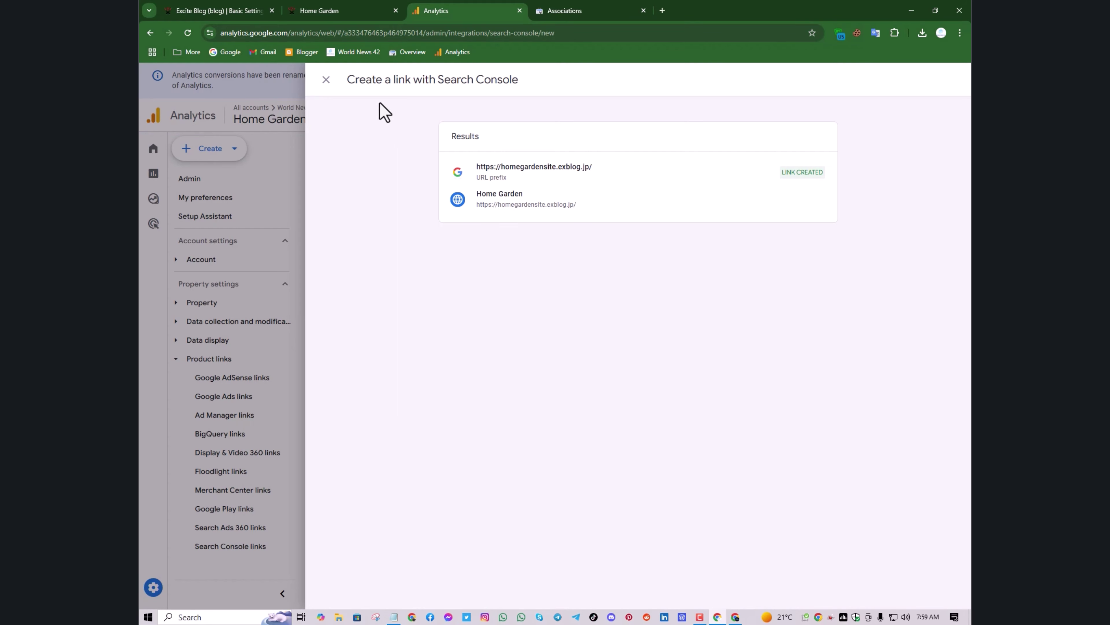
pyautogui.click(325, 80)
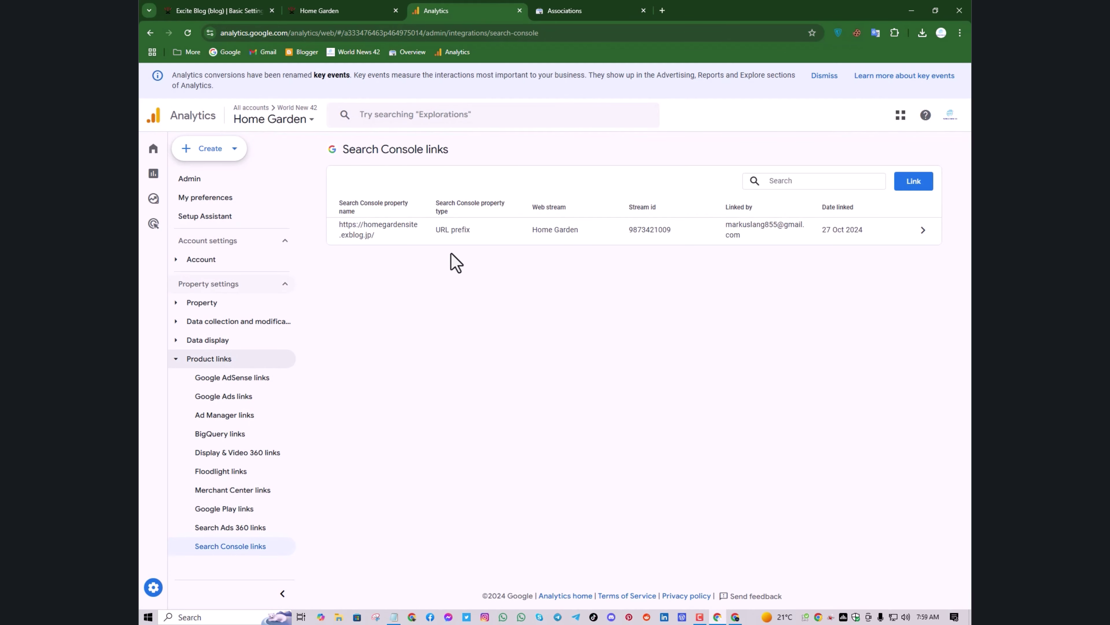
# Reload Search Console Associations to show the Home Garden GA4 link, check Analytics Home, then close that tab
pyautogui.click(559, 9)
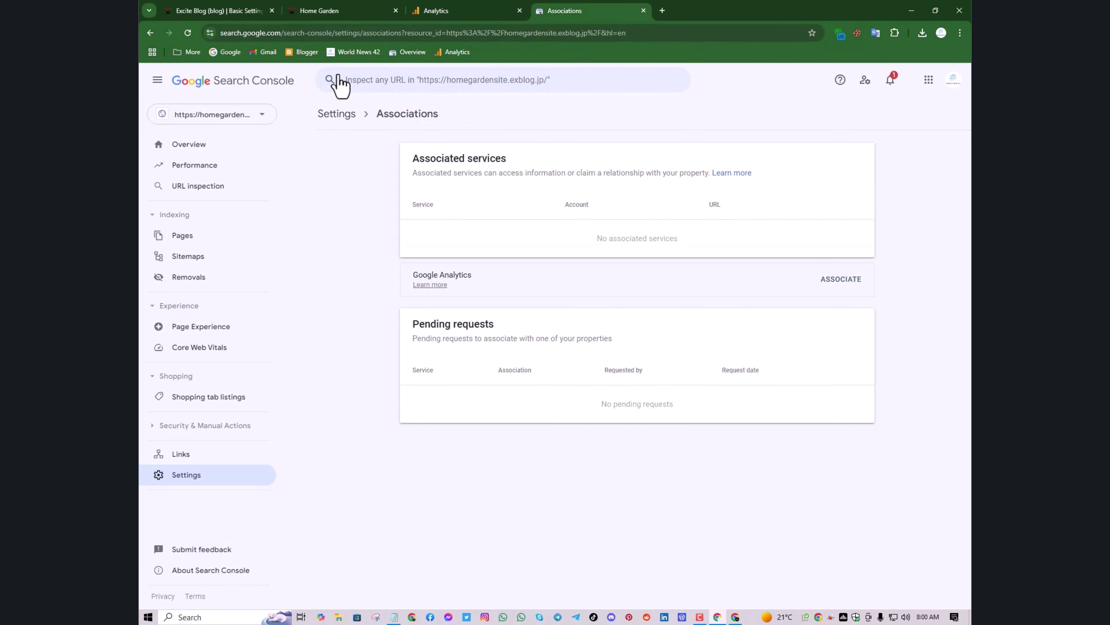
pyautogui.click(188, 34)
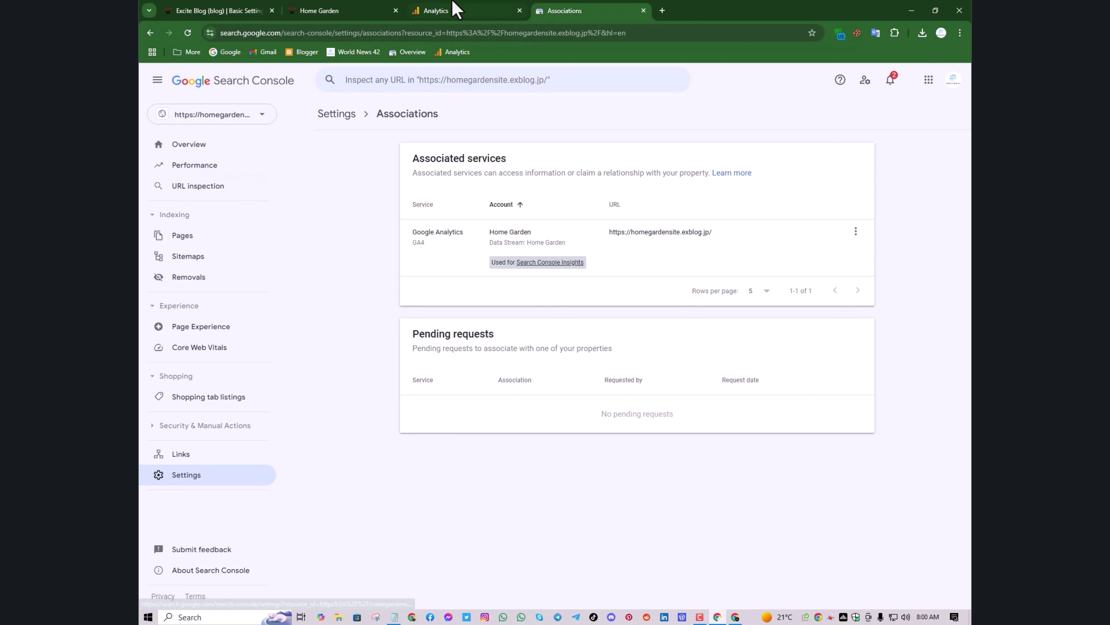
pyautogui.click(452, 10)
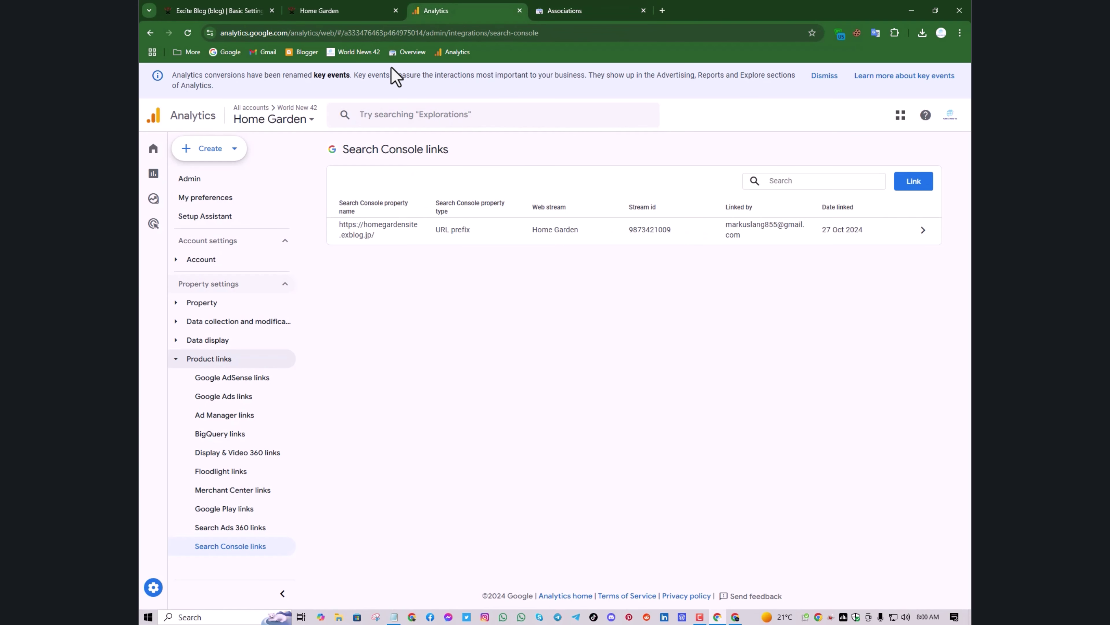
pyautogui.click(152, 155)
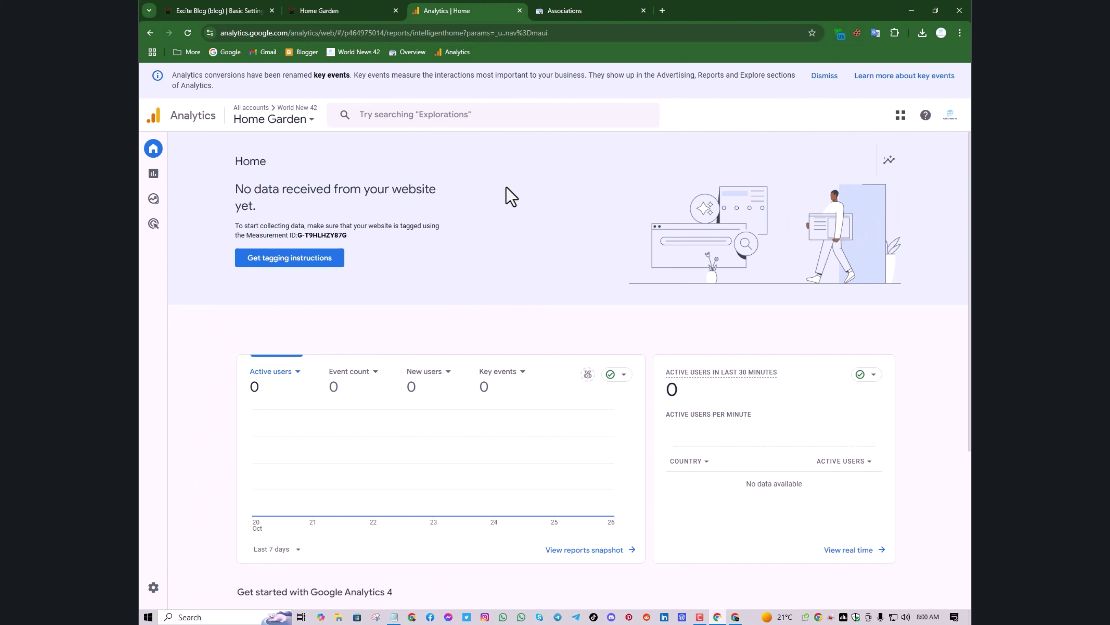
pyautogui.click(519, 10)
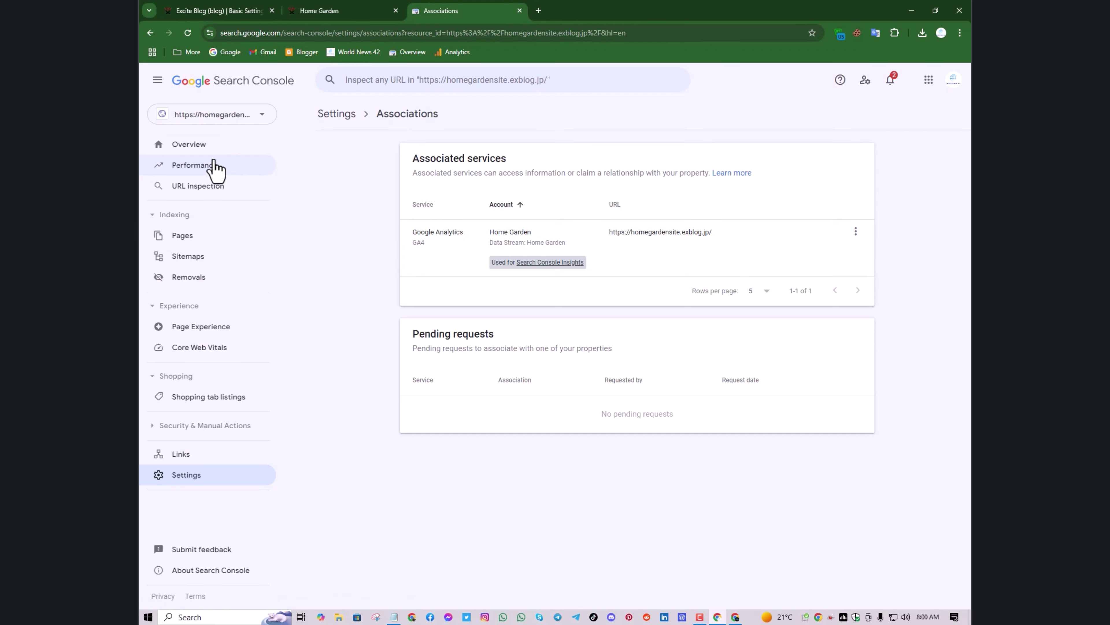
# On the Sitemaps page, submit sitemap.xml as a new sitemap and dismiss the confirmation
pyautogui.click(216, 256)
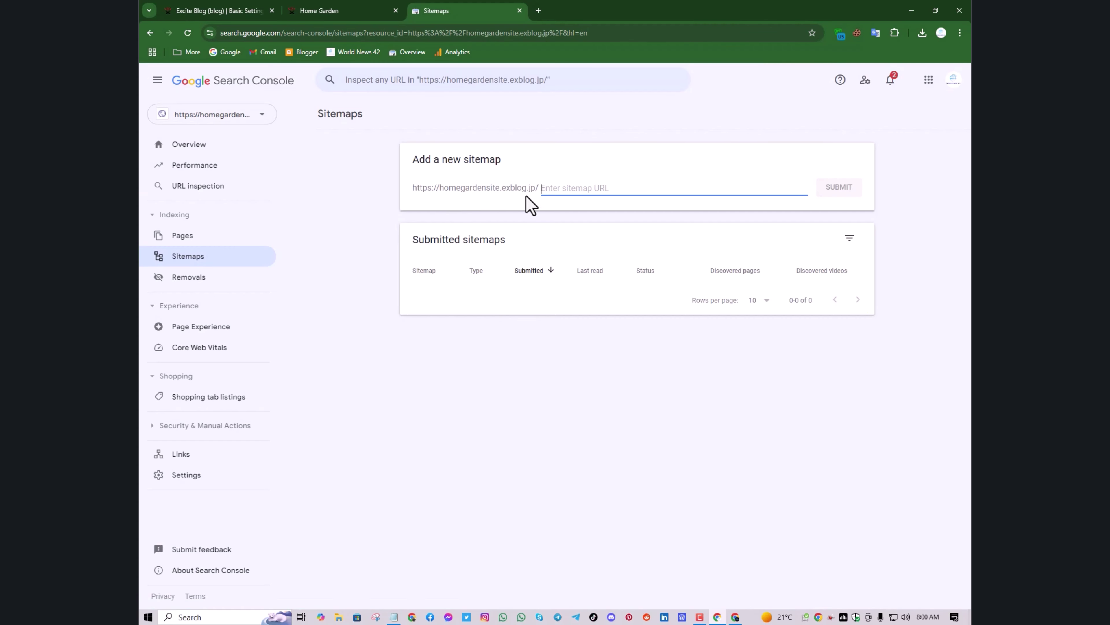
pyautogui.doubleClick(470, 161)
pyautogui.hotkey('ctrl', 'c')
pyautogui.rightClick(484, 155)
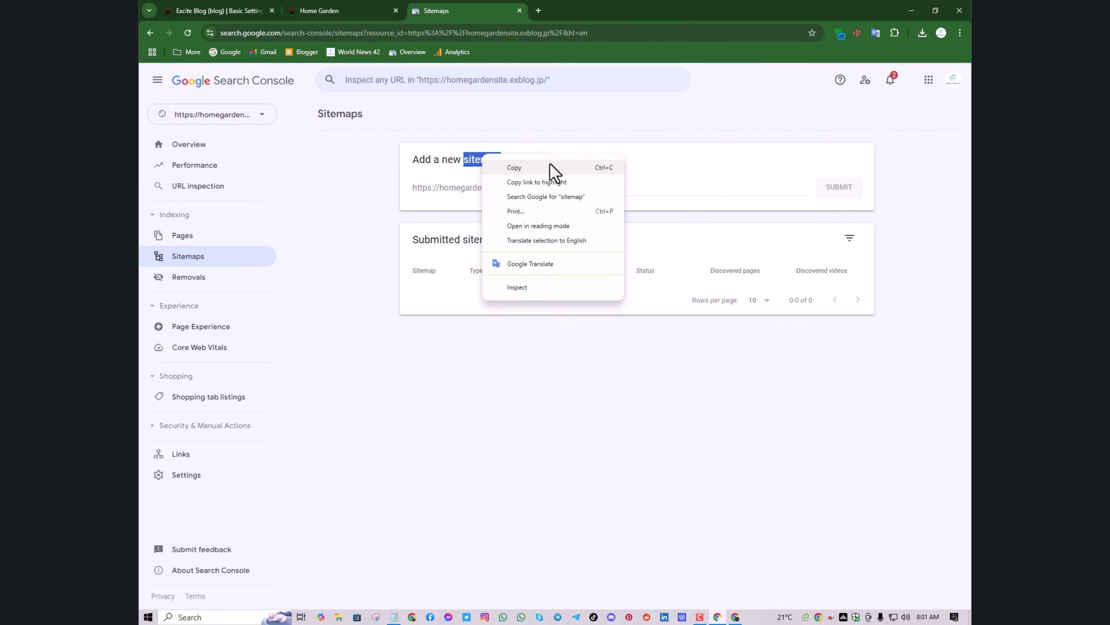
pyautogui.click(537, 168)
pyautogui.click(597, 188)
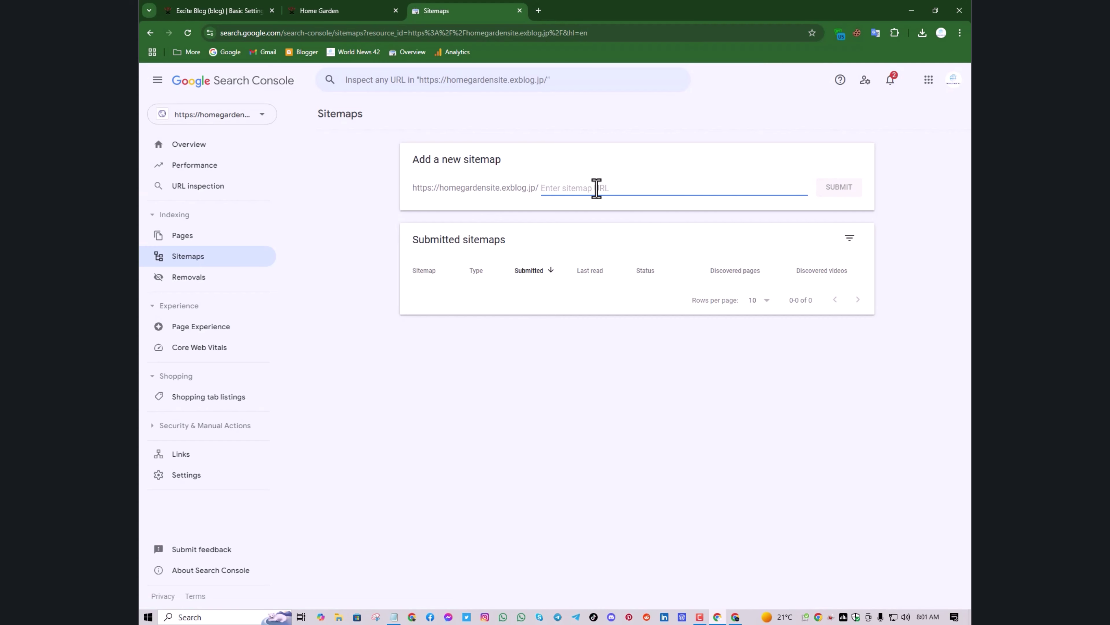
pyautogui.hotkey('ctrl', 'v')
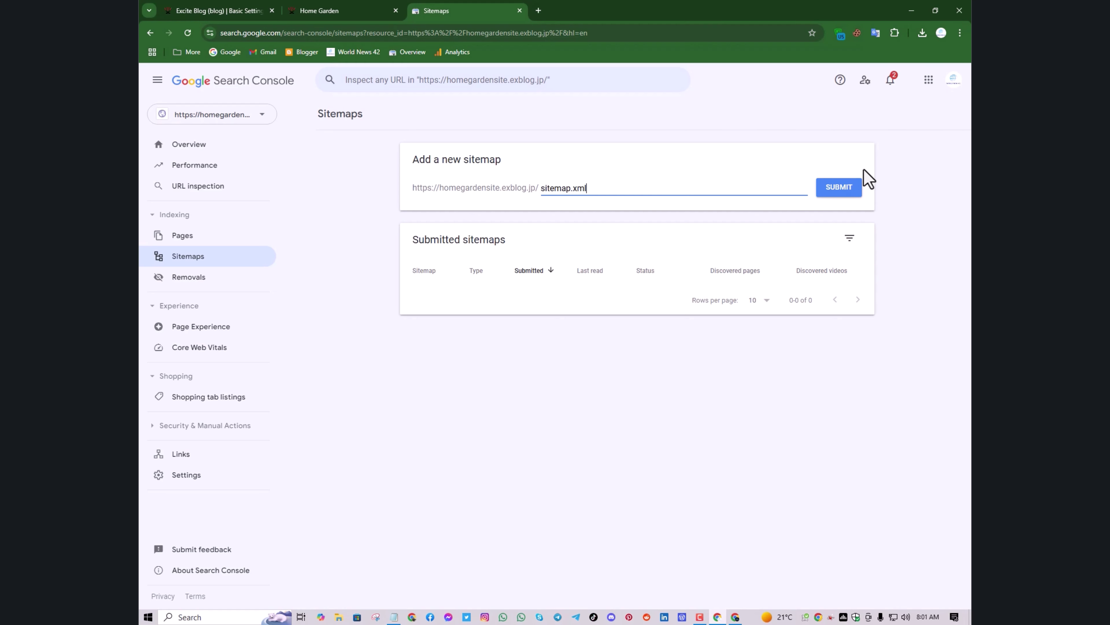
pyautogui.click(850, 188)
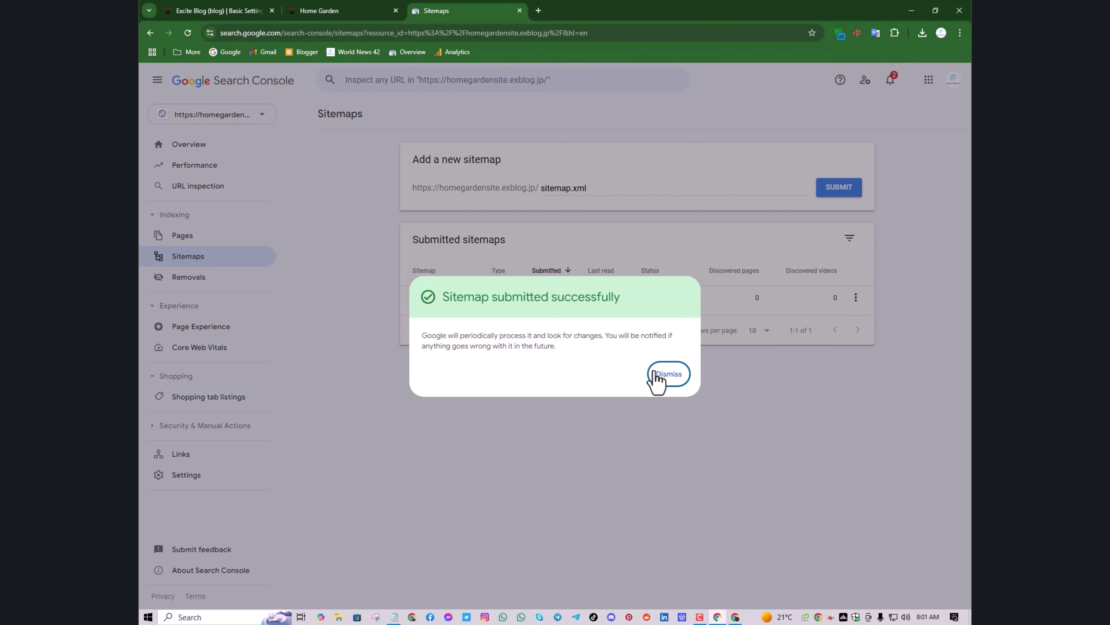
pyautogui.click(657, 374)
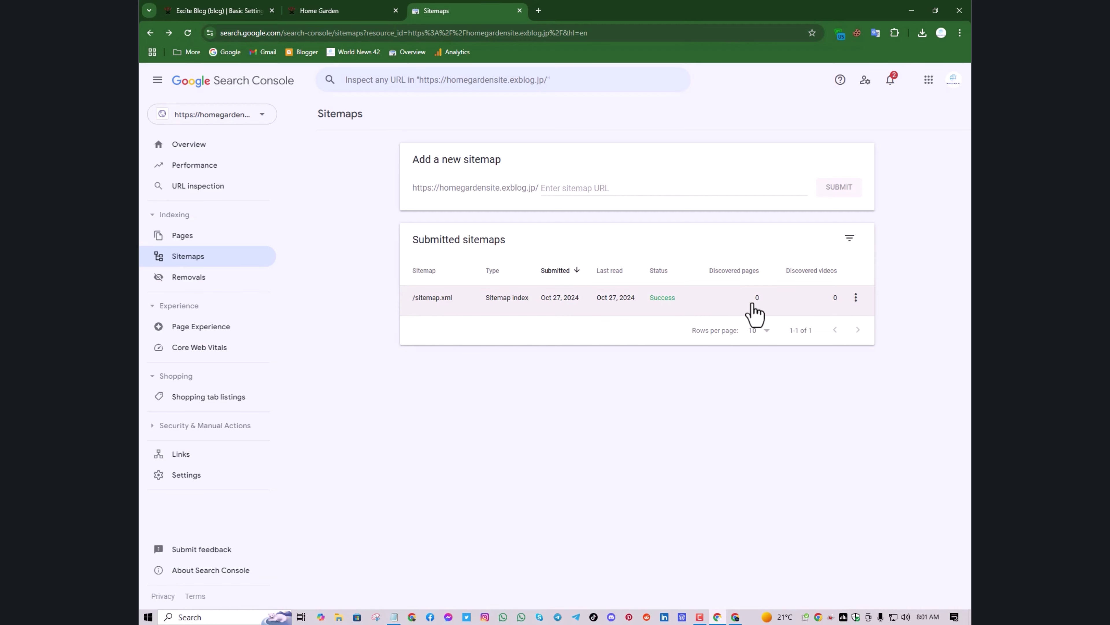
# Bring up the Home Garden blog homepage tab and select its address in the address bar
pyautogui.click(203, 10)
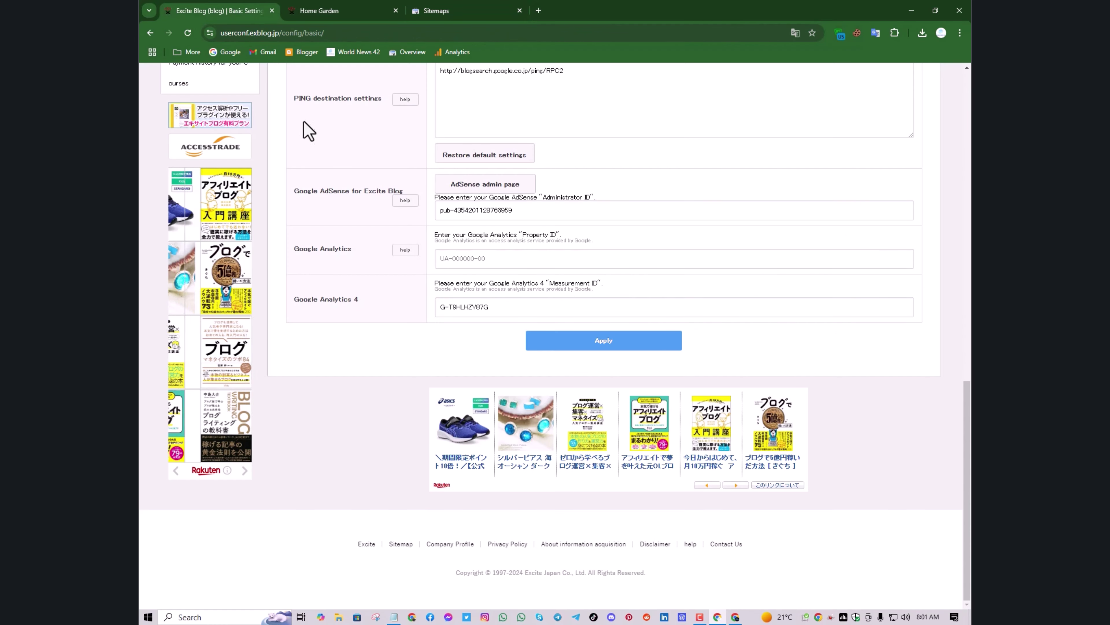
pyautogui.click(359, 10)
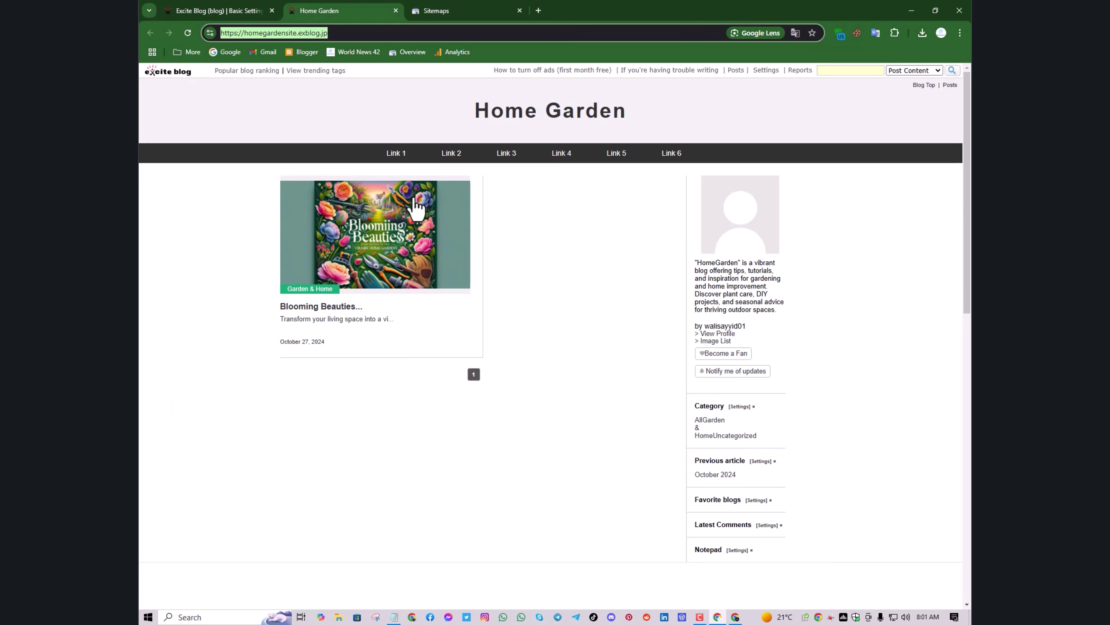
pyautogui.click(441, 10)
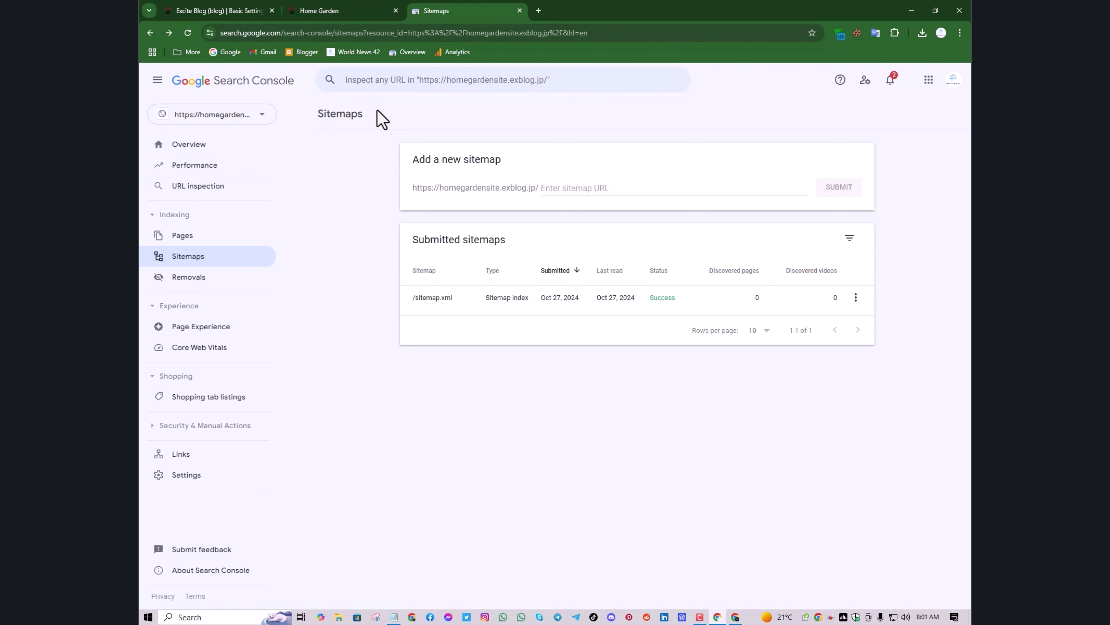
pyautogui.click(413, 80)
pyautogui.click(348, 8)
pyautogui.click(307, 32)
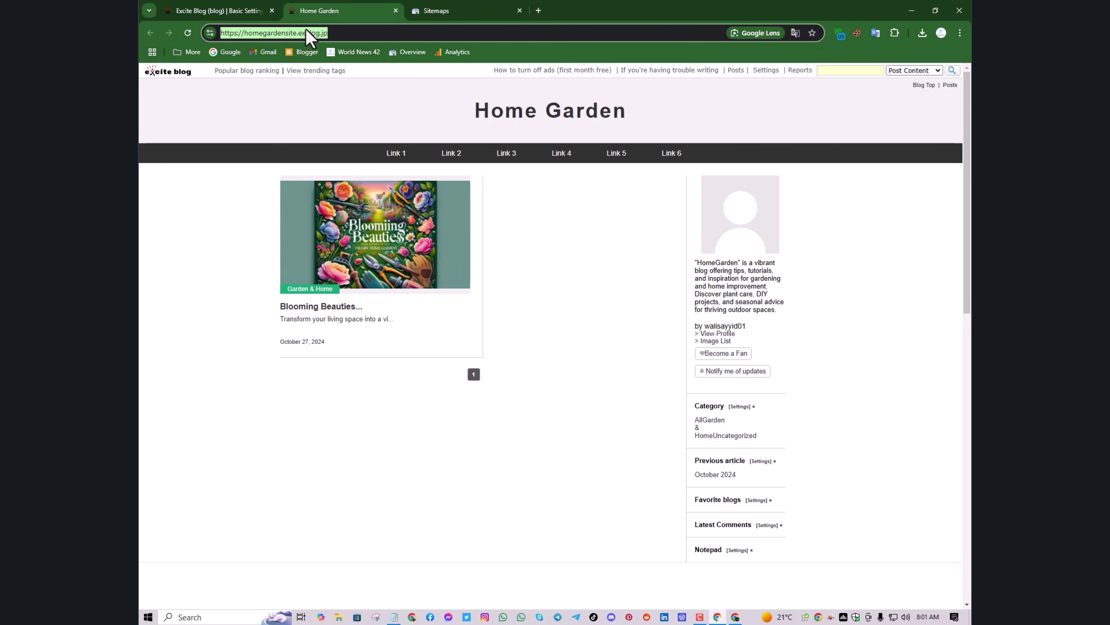
pyautogui.click(292, 33)
# Copy the blog homepage address and inspect it with Search Console's URL inspection
pyautogui.rightClick(289, 34)
pyautogui.click(359, 128)
pyautogui.click(446, 10)
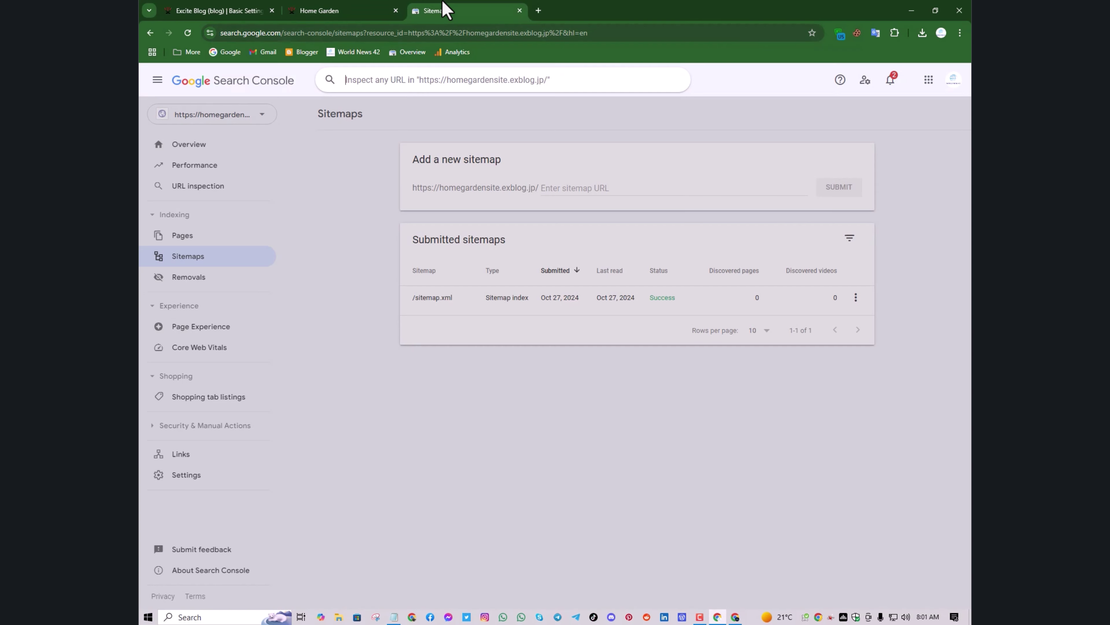
pyautogui.rightClick(475, 80)
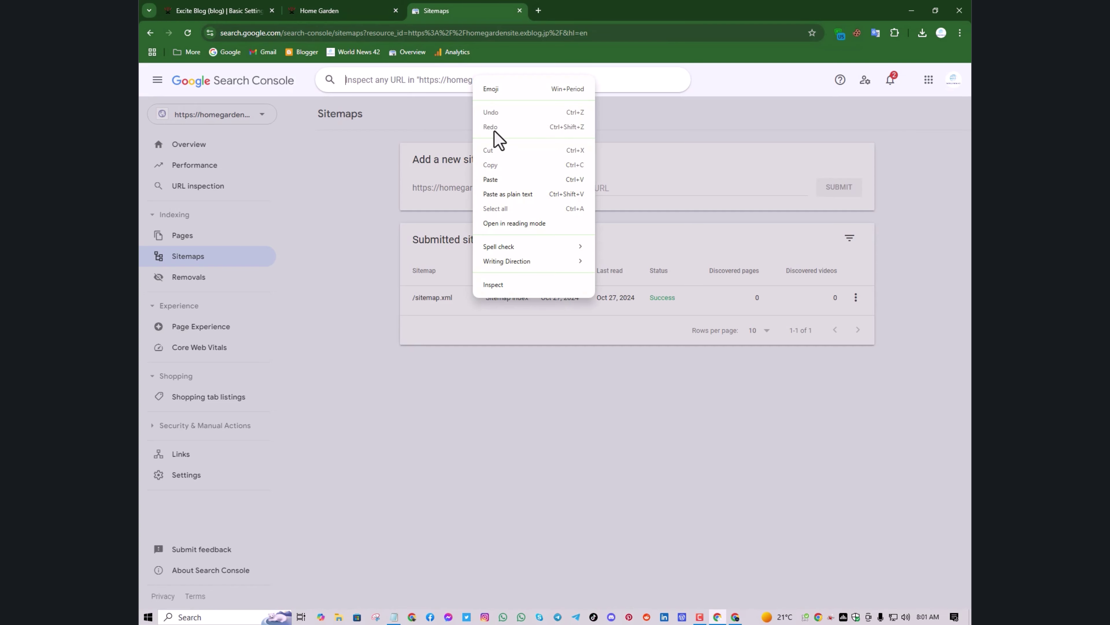
pyautogui.click(523, 179)
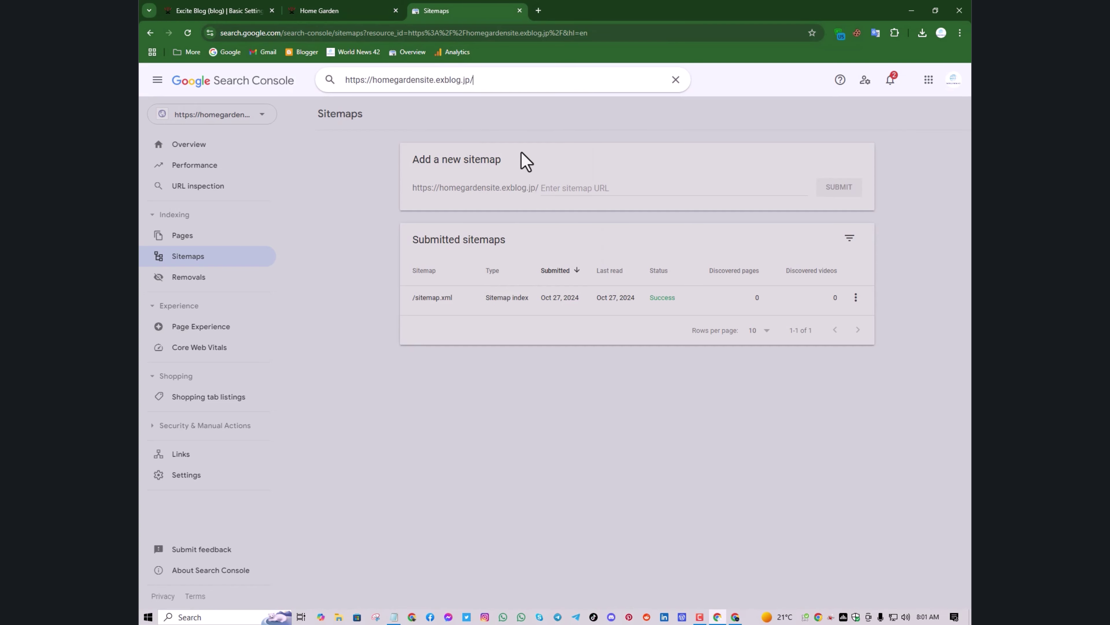
pyautogui.press('Return')
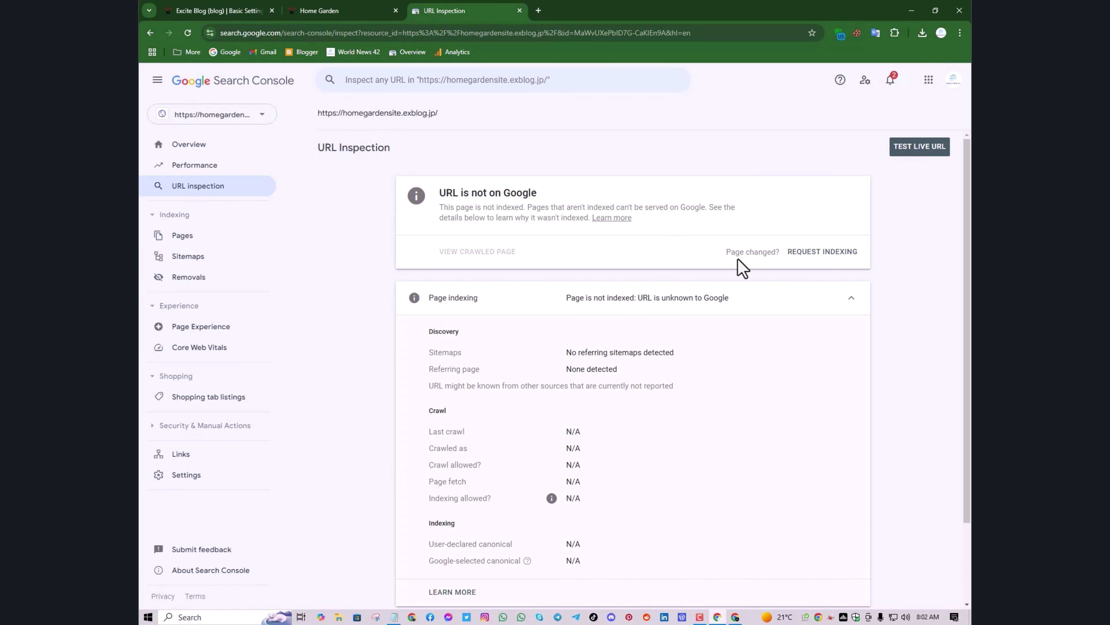
# Request indexing for the homepage and dismiss the indexing requested confirmation
pyautogui.click(819, 255)
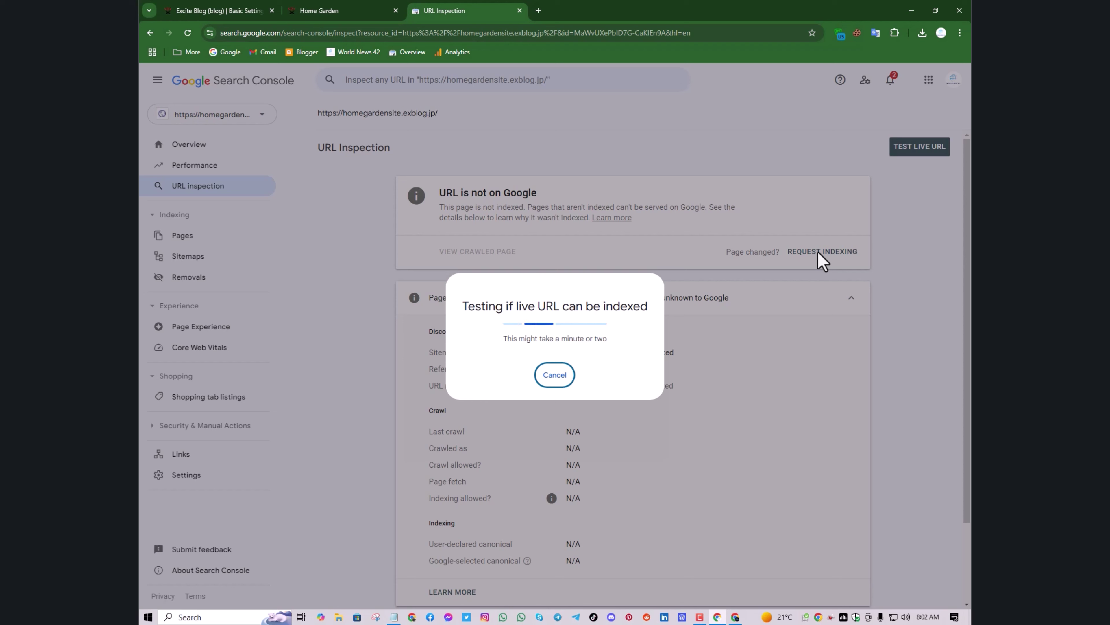
pyautogui.press('Escape')
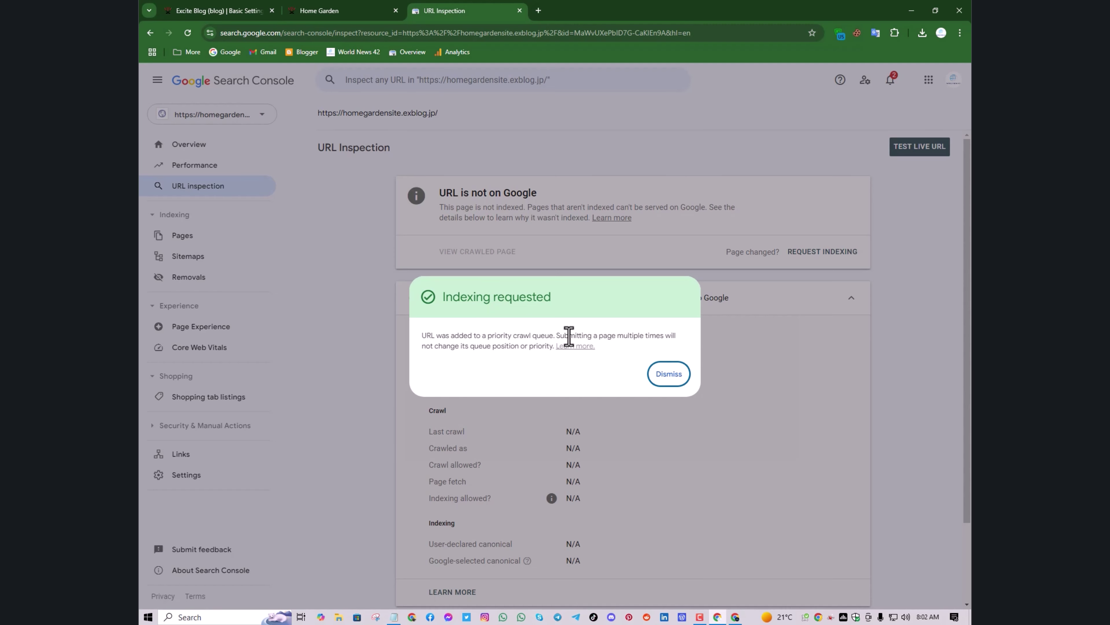
pyautogui.click(657, 383)
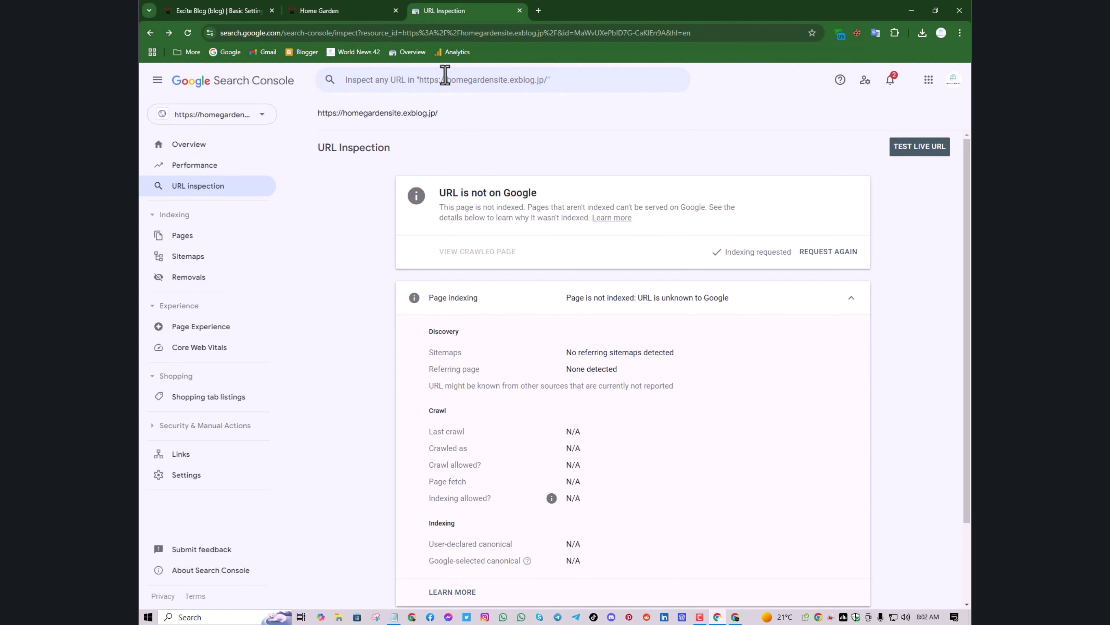
# Copy the Blooming Beauties post link and inspect homegardensite.exblog.jp/36352465/ in Search Console
pyautogui.click(372, 10)
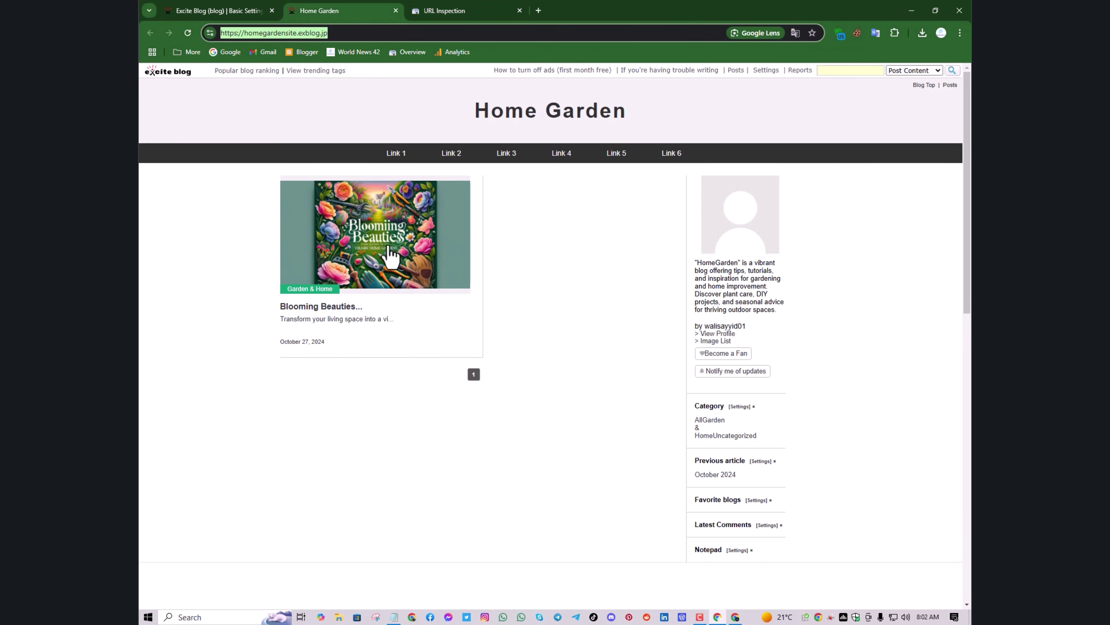
pyautogui.rightClick(379, 272)
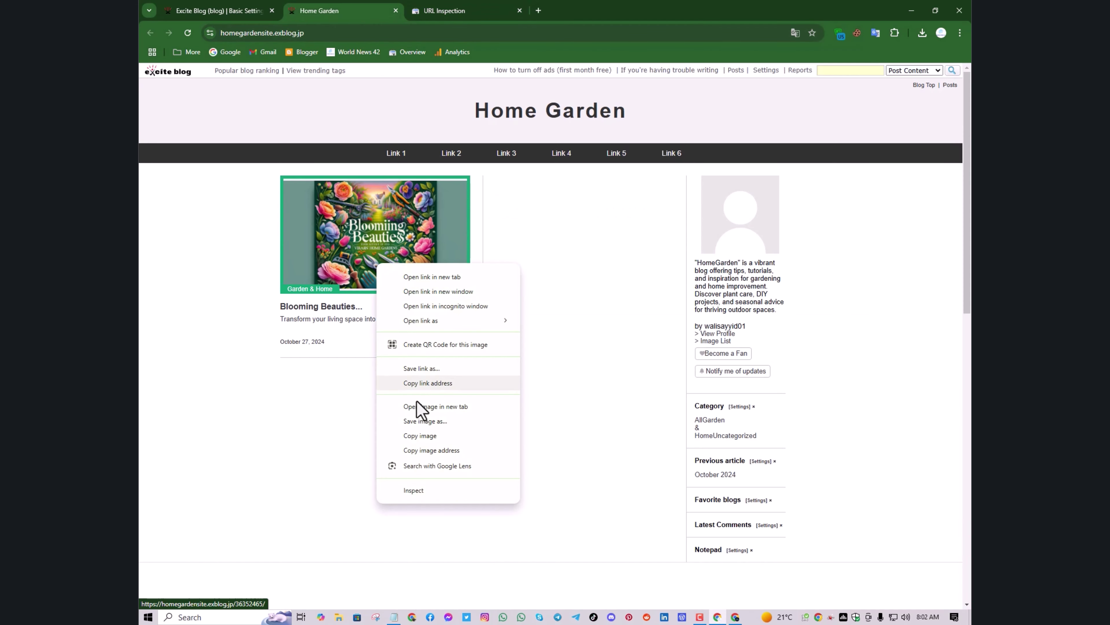
pyautogui.click(418, 384)
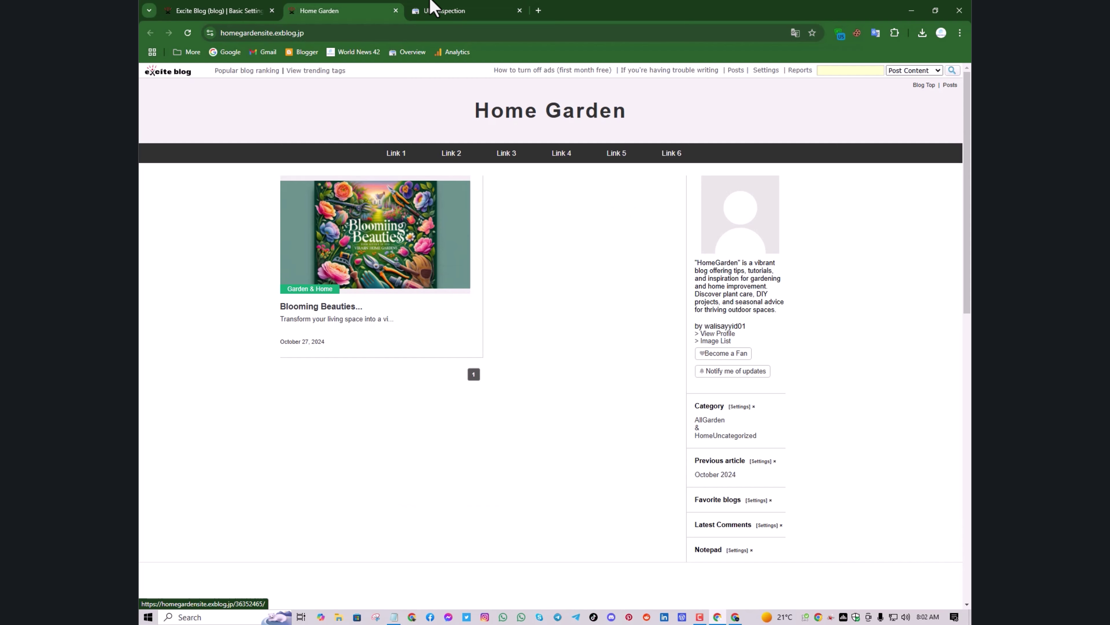
pyautogui.click(453, 9)
pyautogui.click(467, 80)
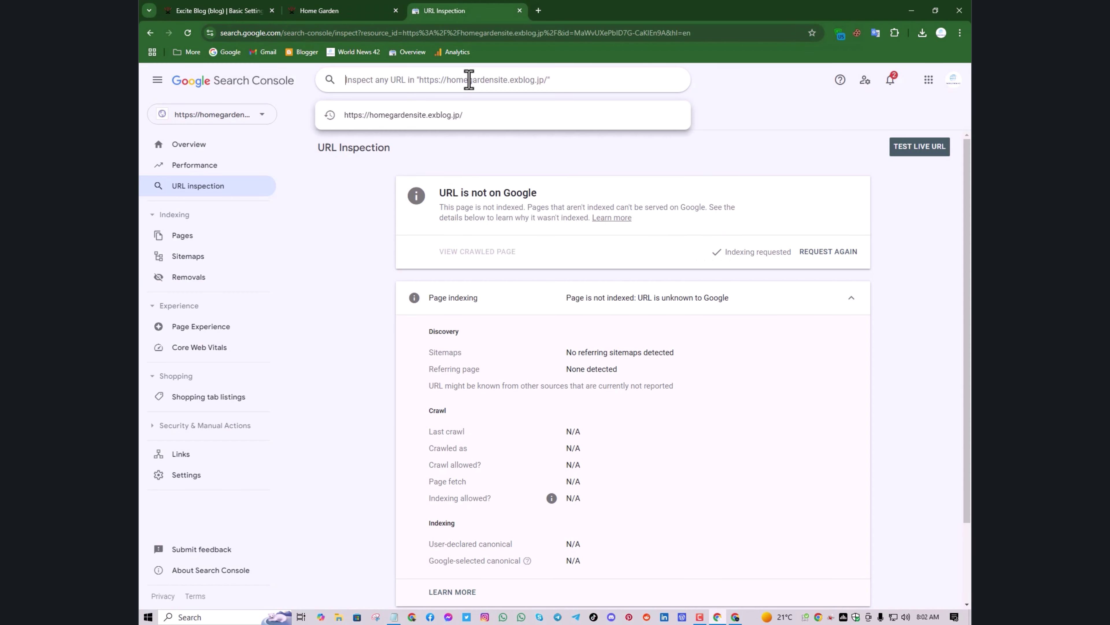
pyautogui.rightClick(468, 80)
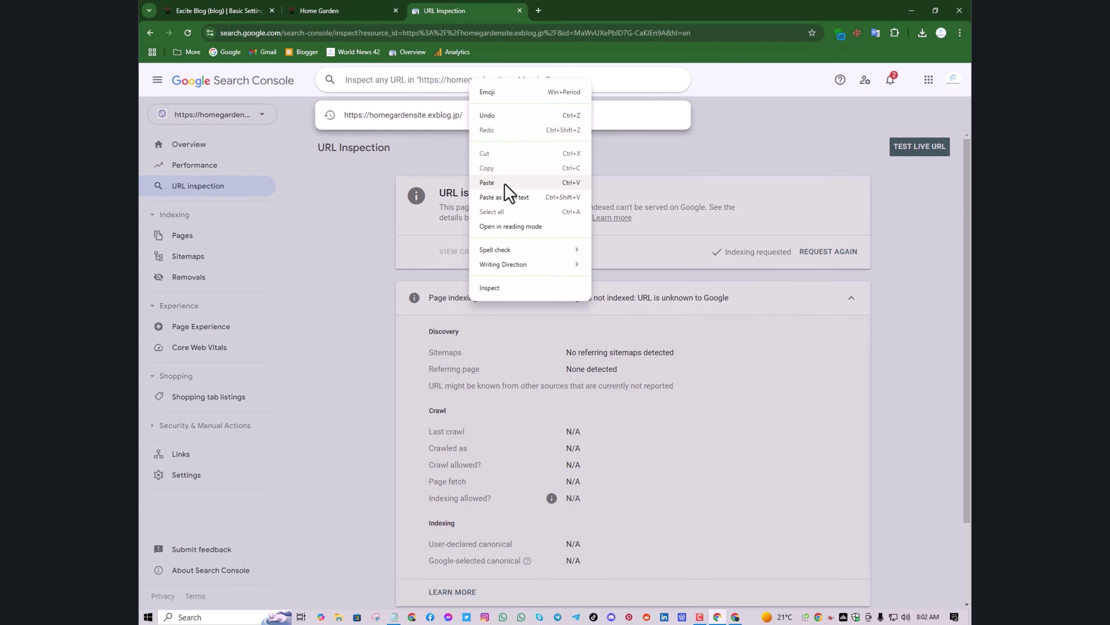
pyautogui.click(487, 183)
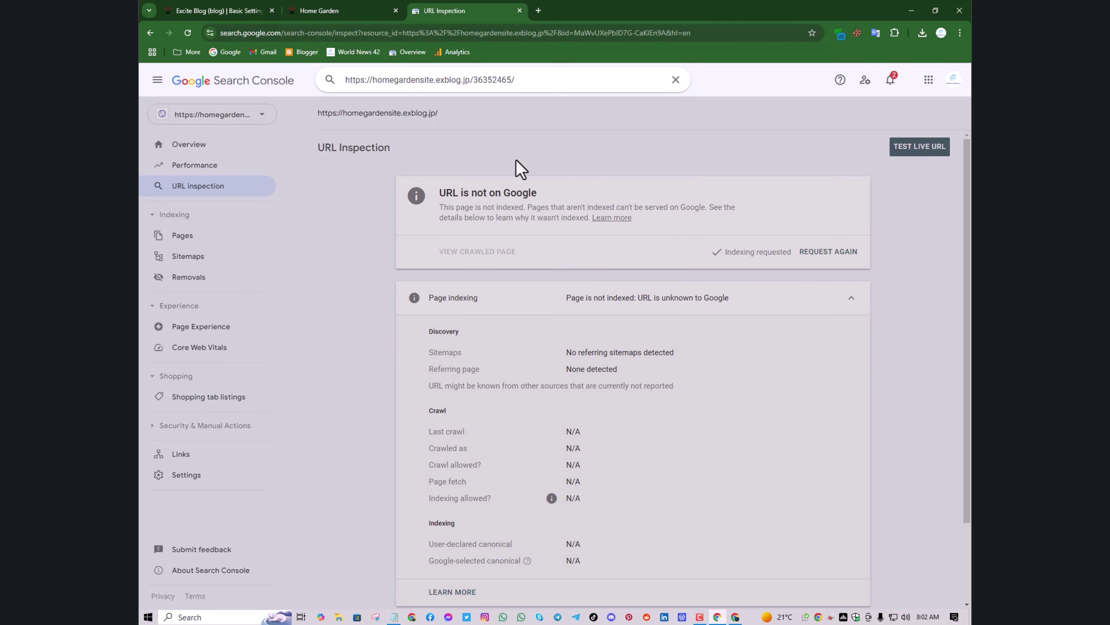
pyautogui.press('Return')
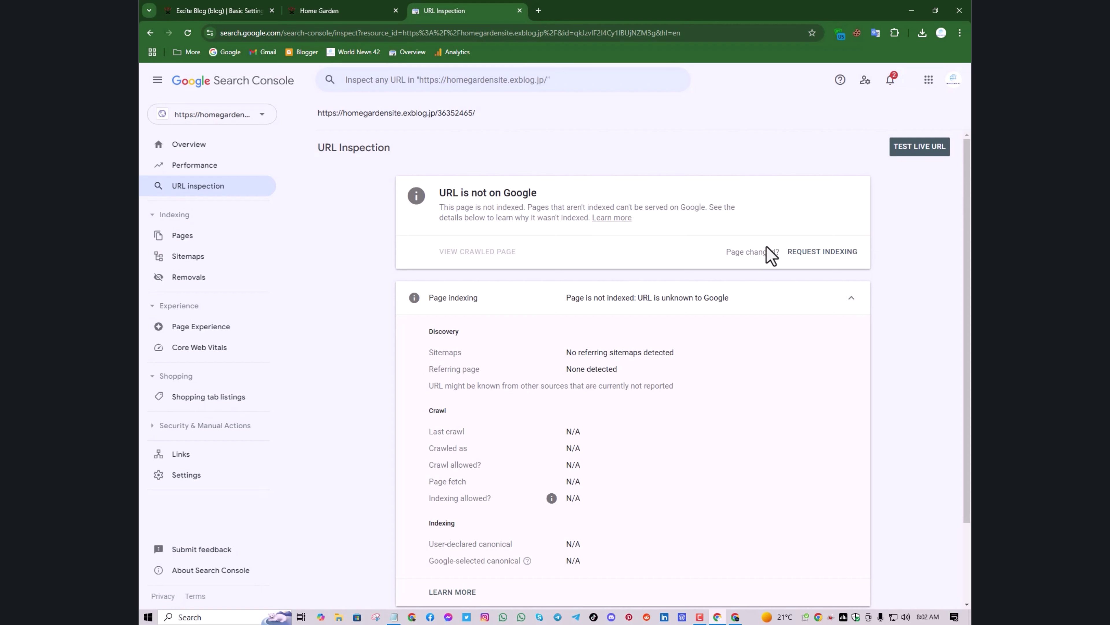
pyautogui.click(824, 262)
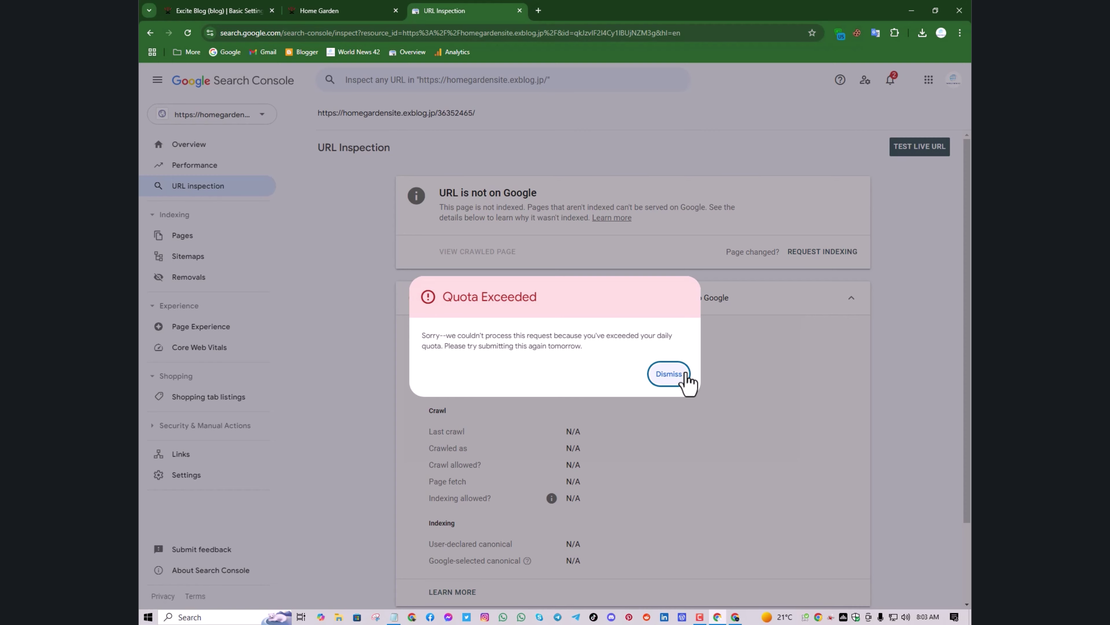
pyautogui.click(669, 374)
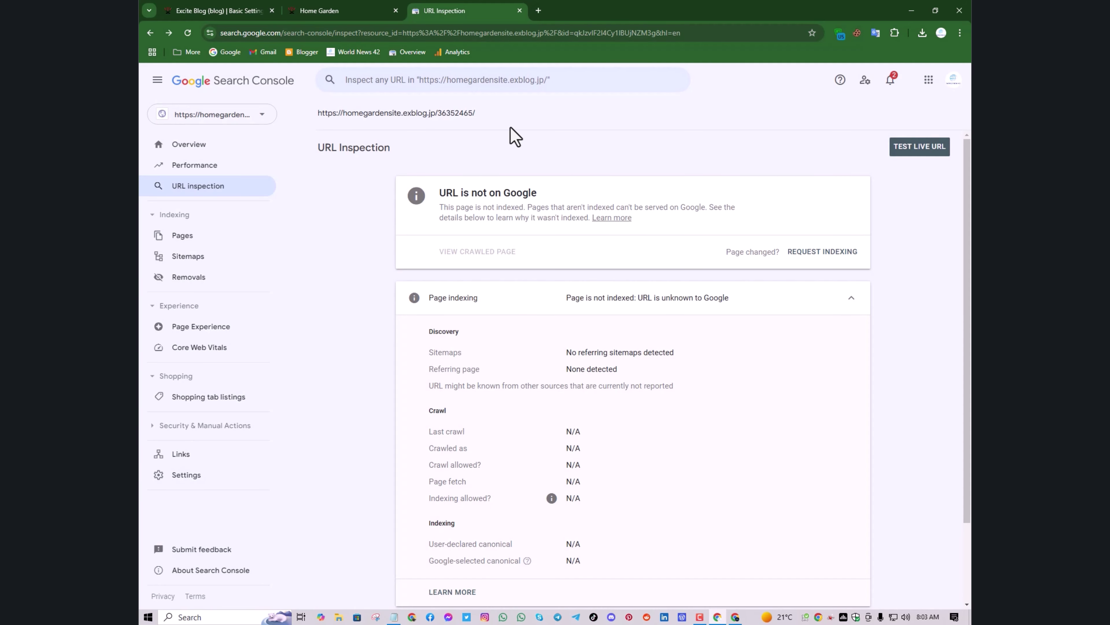
pyautogui.rightClick(492, 82)
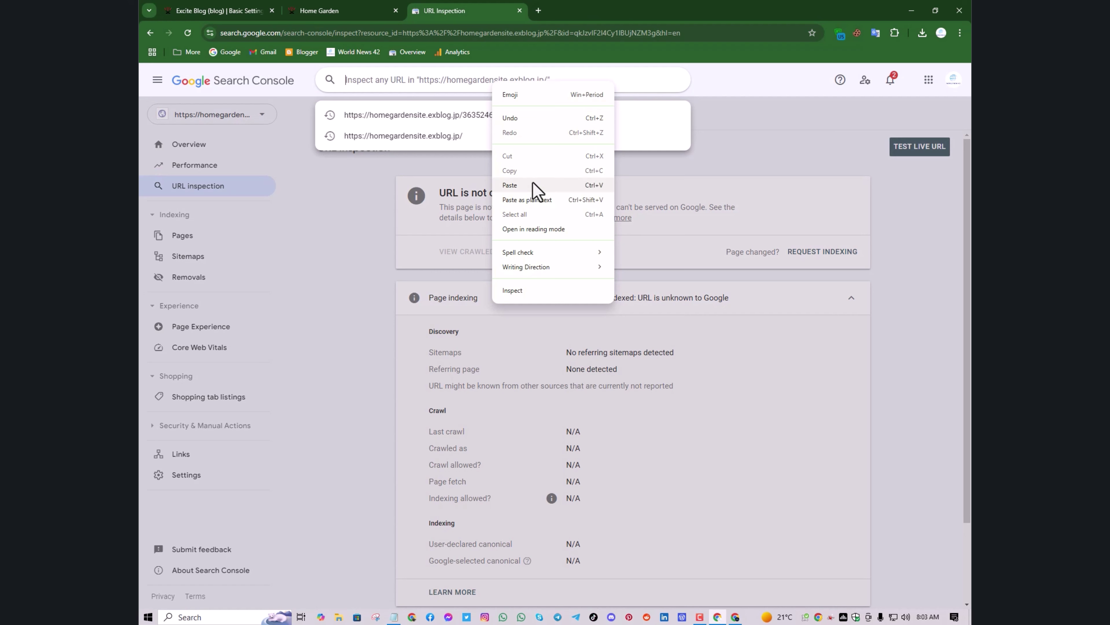
pyautogui.click(533, 190)
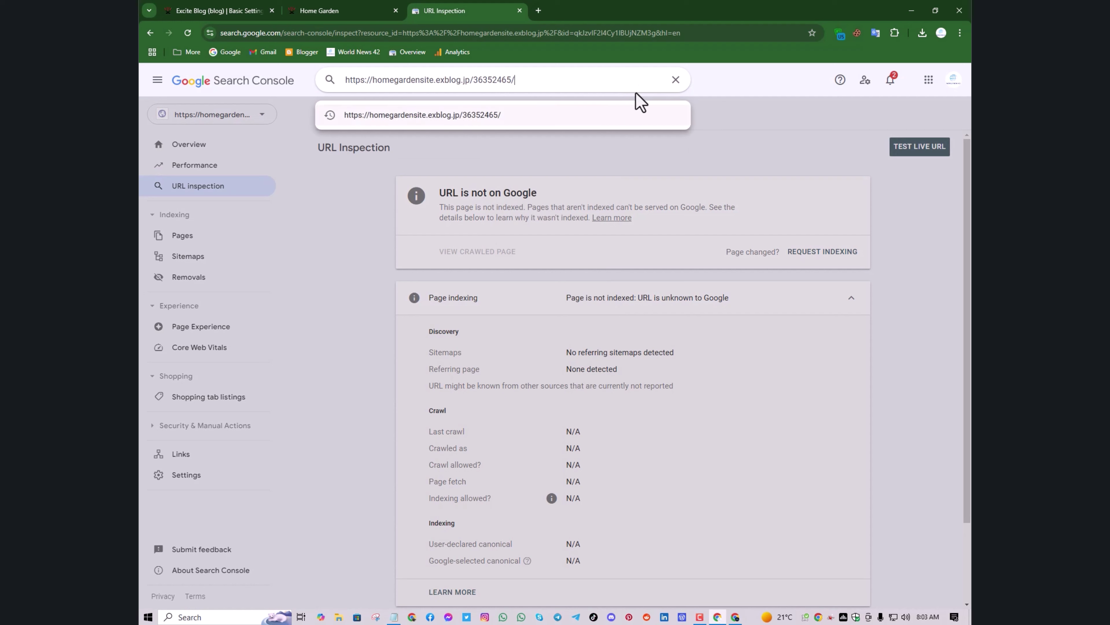
pyautogui.click(676, 85)
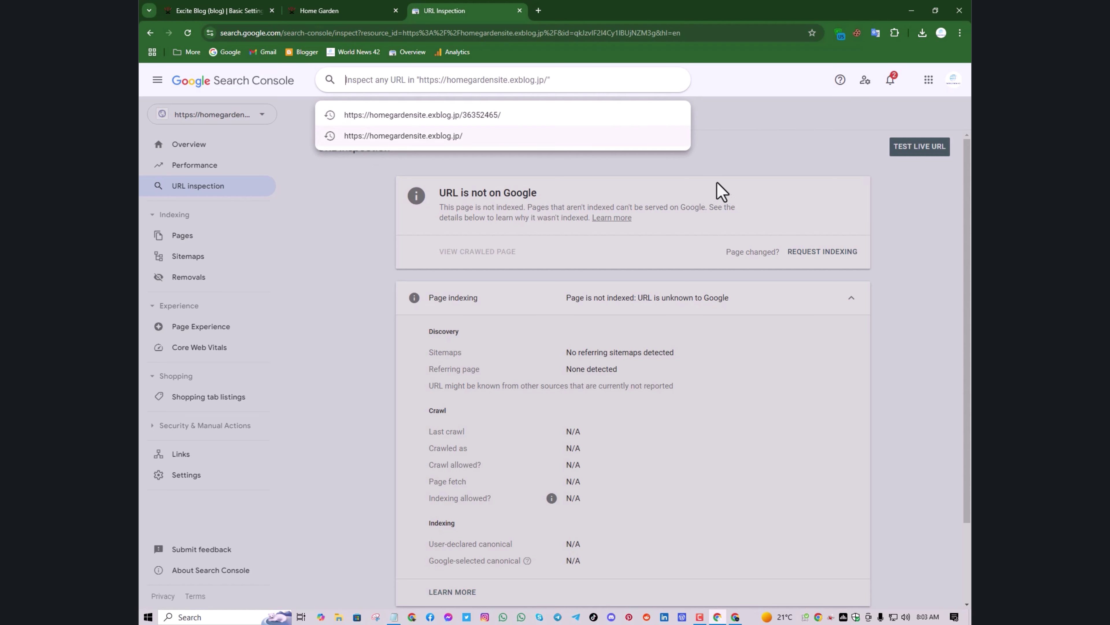
pyautogui.click(769, 166)
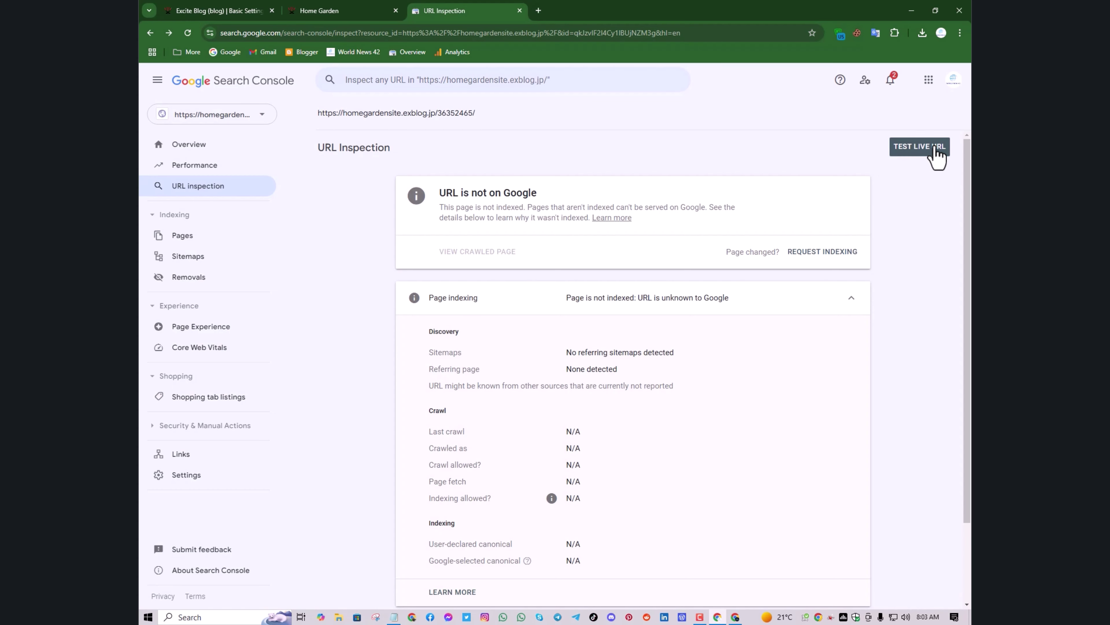
# Live-test the post URL, try requesting indexing (daily quota exceeded), then return to Excite Blog
pyautogui.click(937, 157)
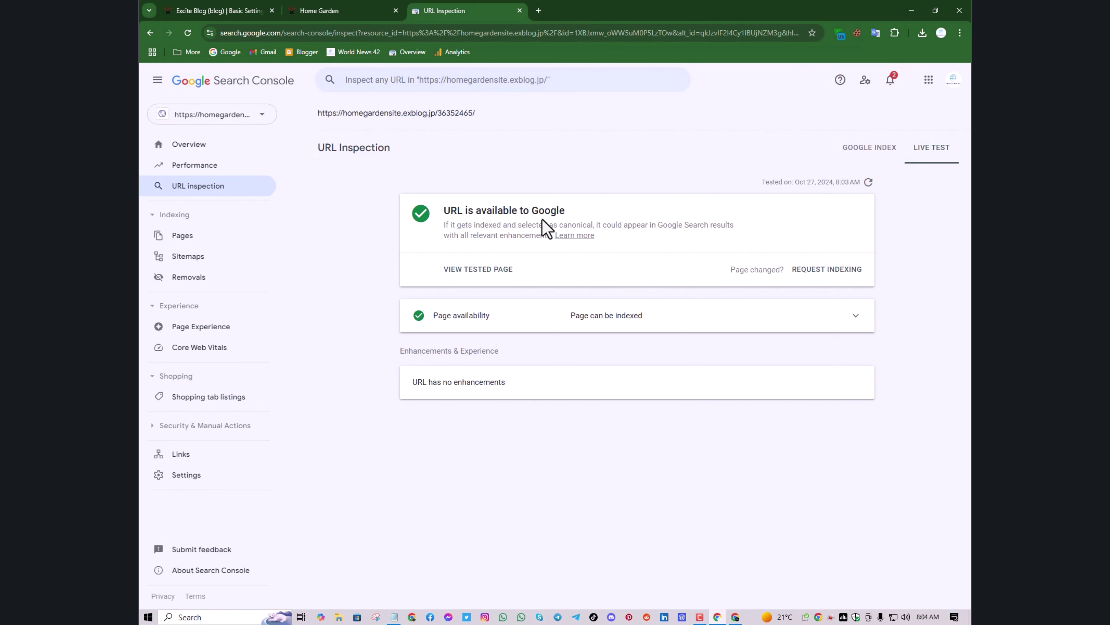
pyautogui.click(814, 280)
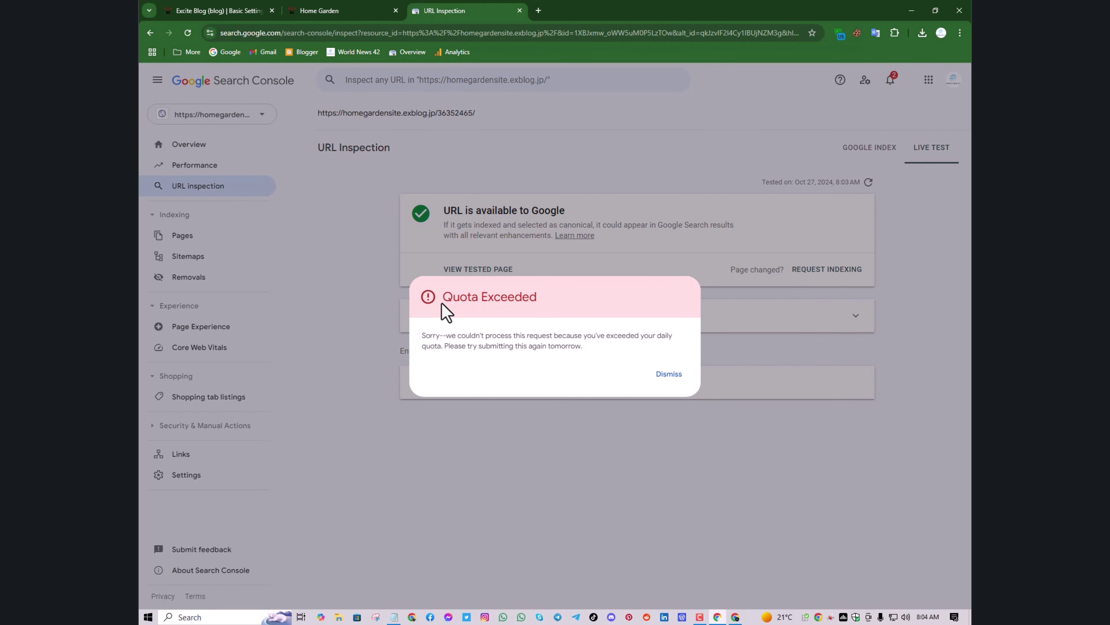
pyautogui.moveTo(442, 300); pyautogui.dragTo(520, 302)
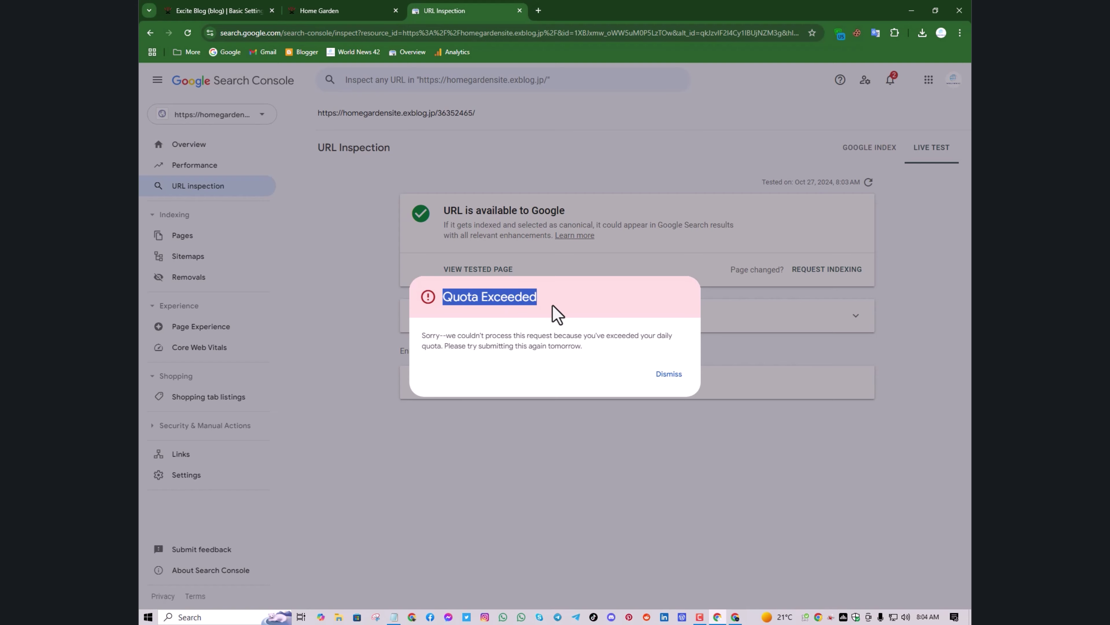
pyautogui.click(679, 378)
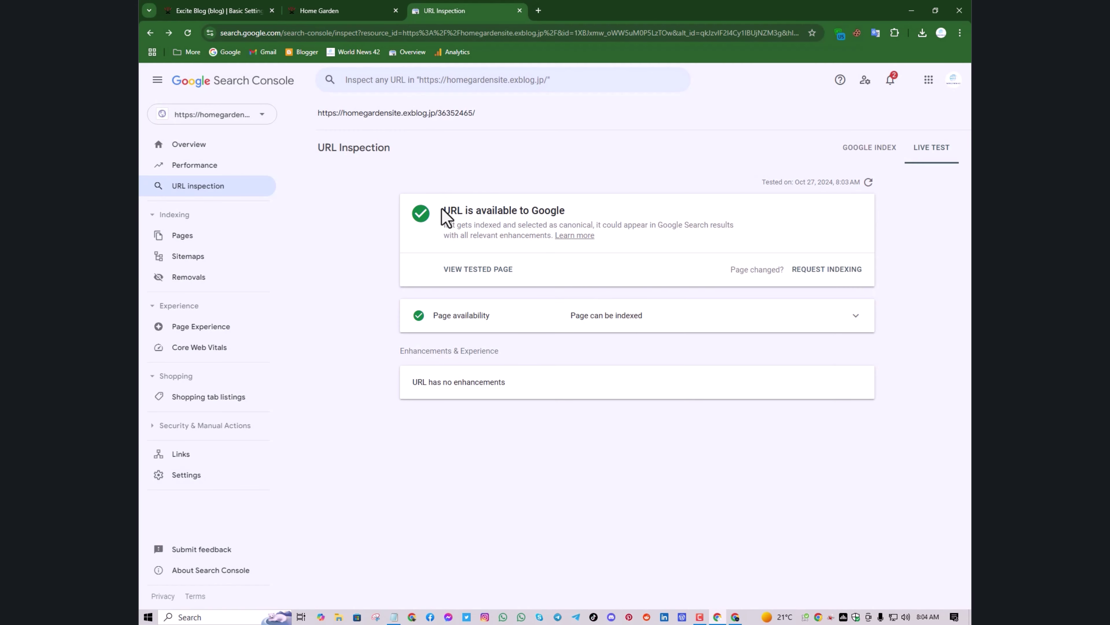
pyautogui.moveTo(442, 210); pyautogui.dragTo(572, 227)
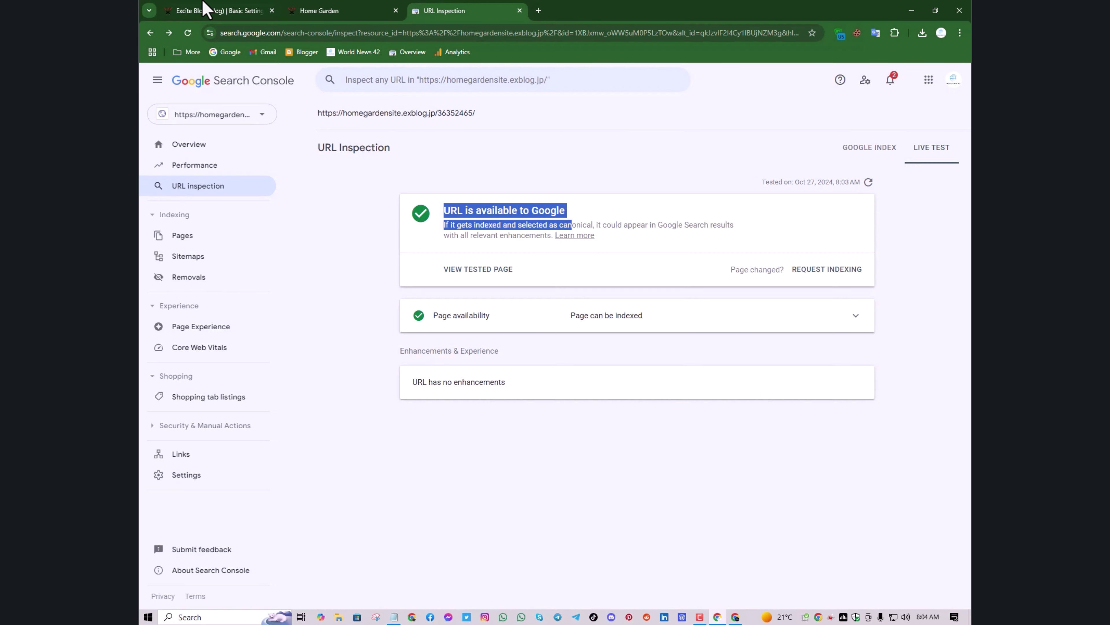
pyautogui.click(206, 9)
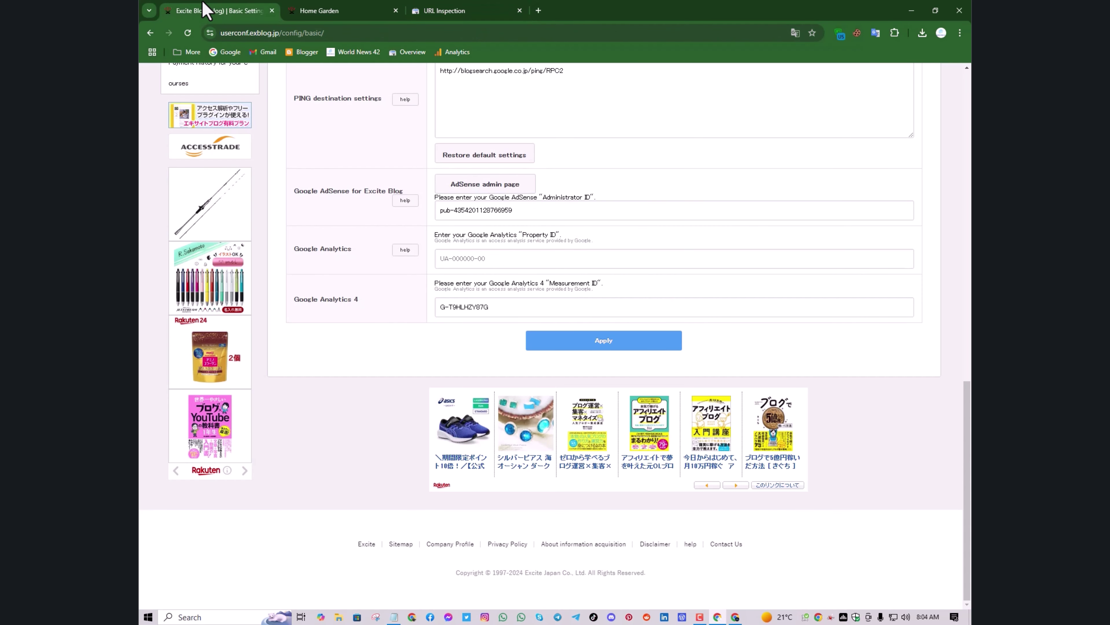
# Review the post's inspection result showing the URL is available to Google
pyautogui.click(329, 9)
pyautogui.click(443, 19)
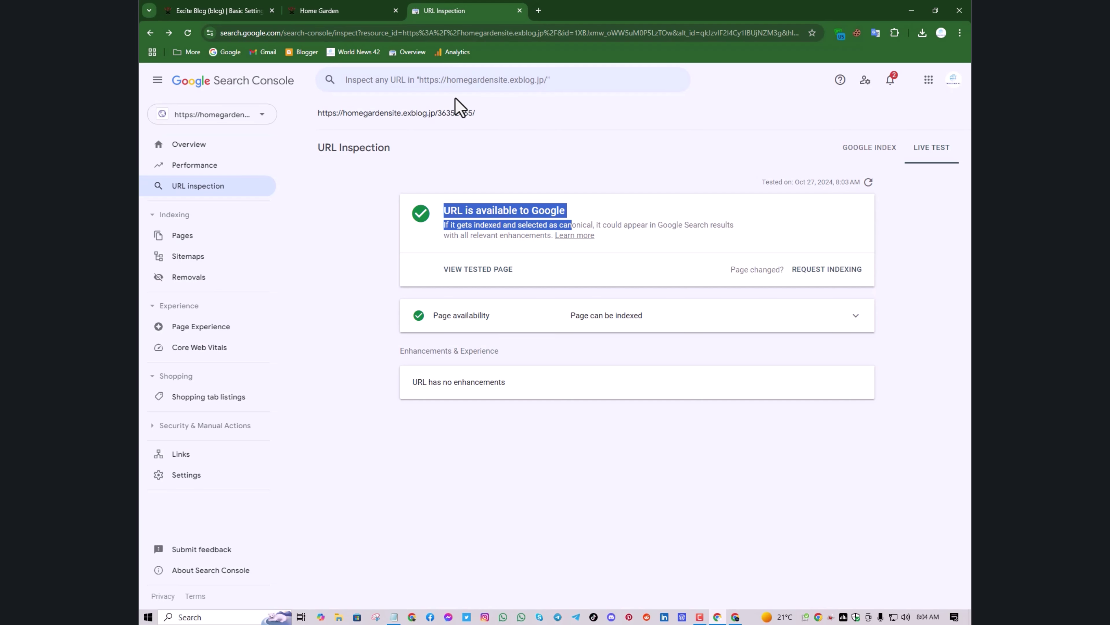
pyautogui.click(455, 83)
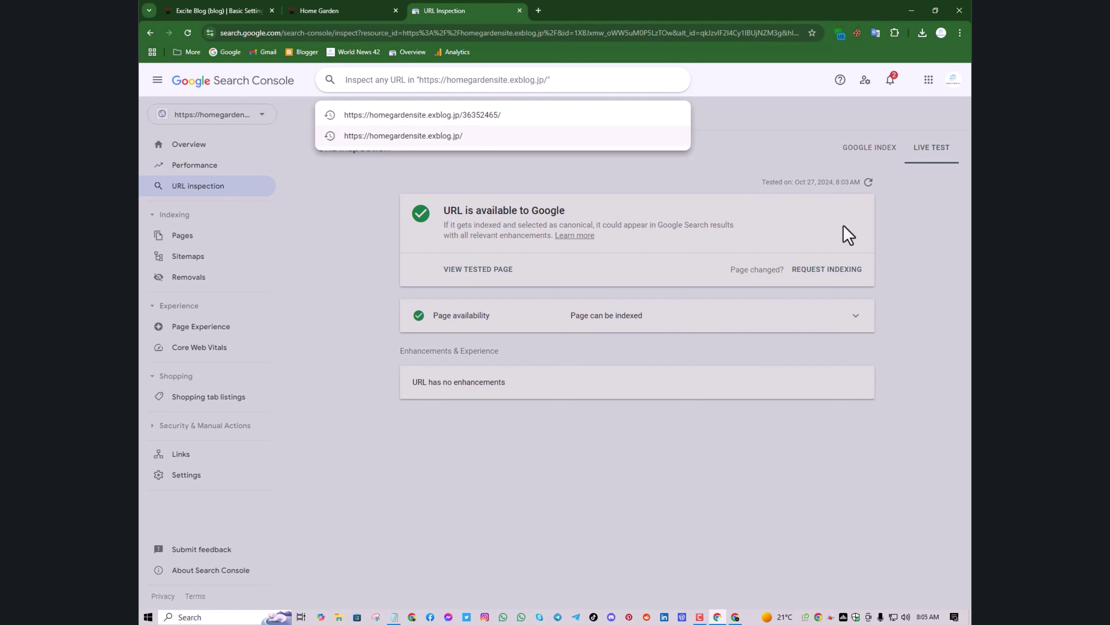
pyautogui.click(949, 168)
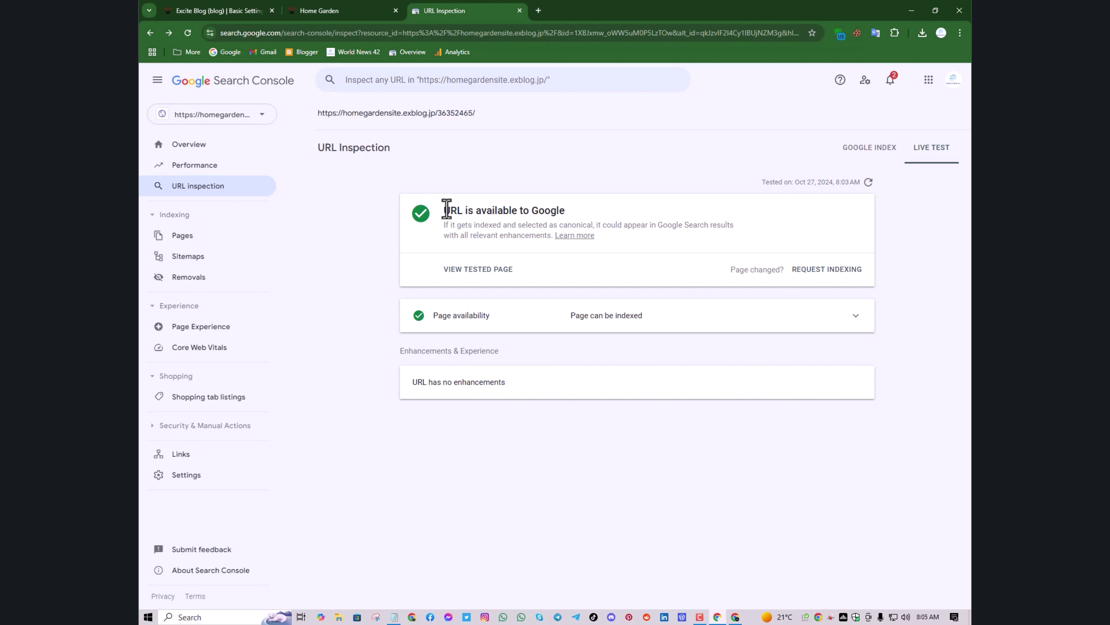
pyautogui.moveTo(451, 210); pyautogui.dragTo(555, 207)
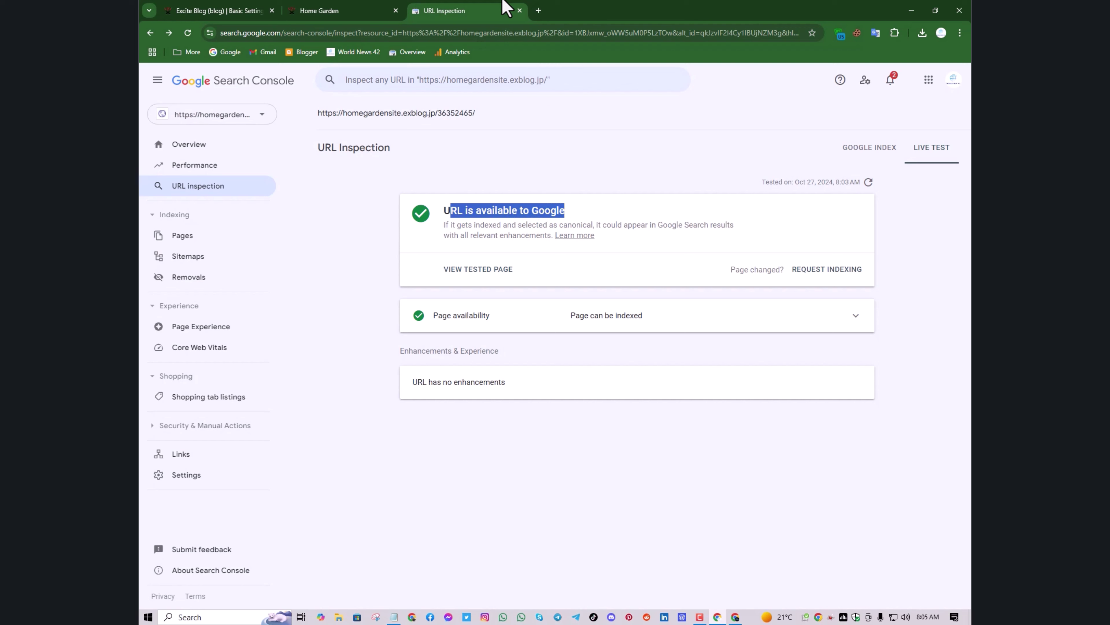
# Close the URL Inspection tab, add a new tab, and return to Excite Blog Basic Settings
pyautogui.click(520, 10)
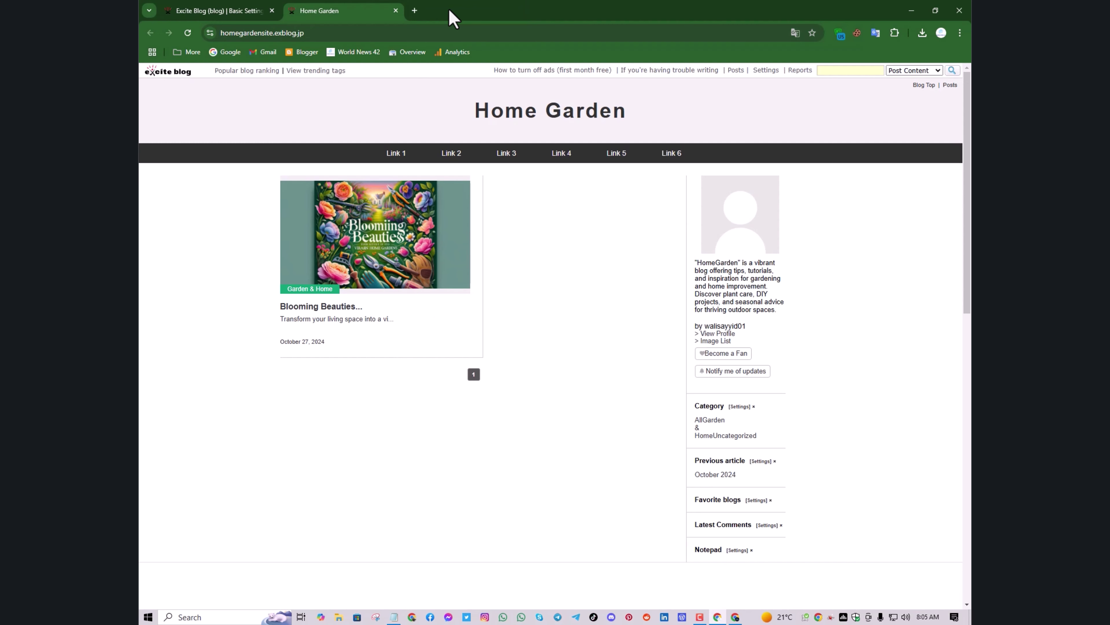
pyautogui.click(415, 12)
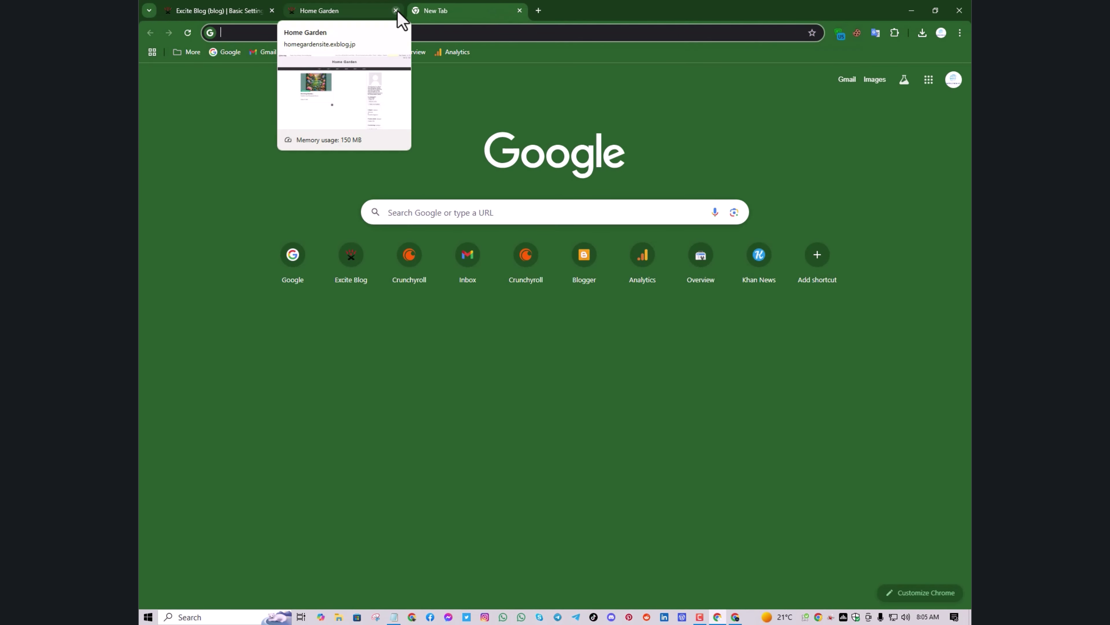
pyautogui.click(226, 10)
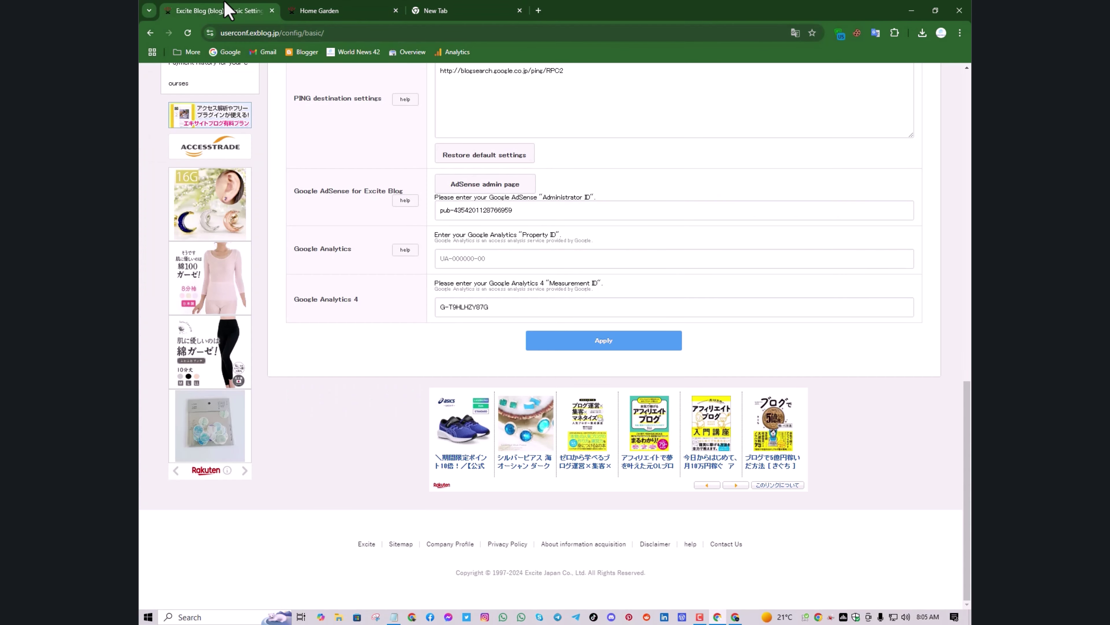